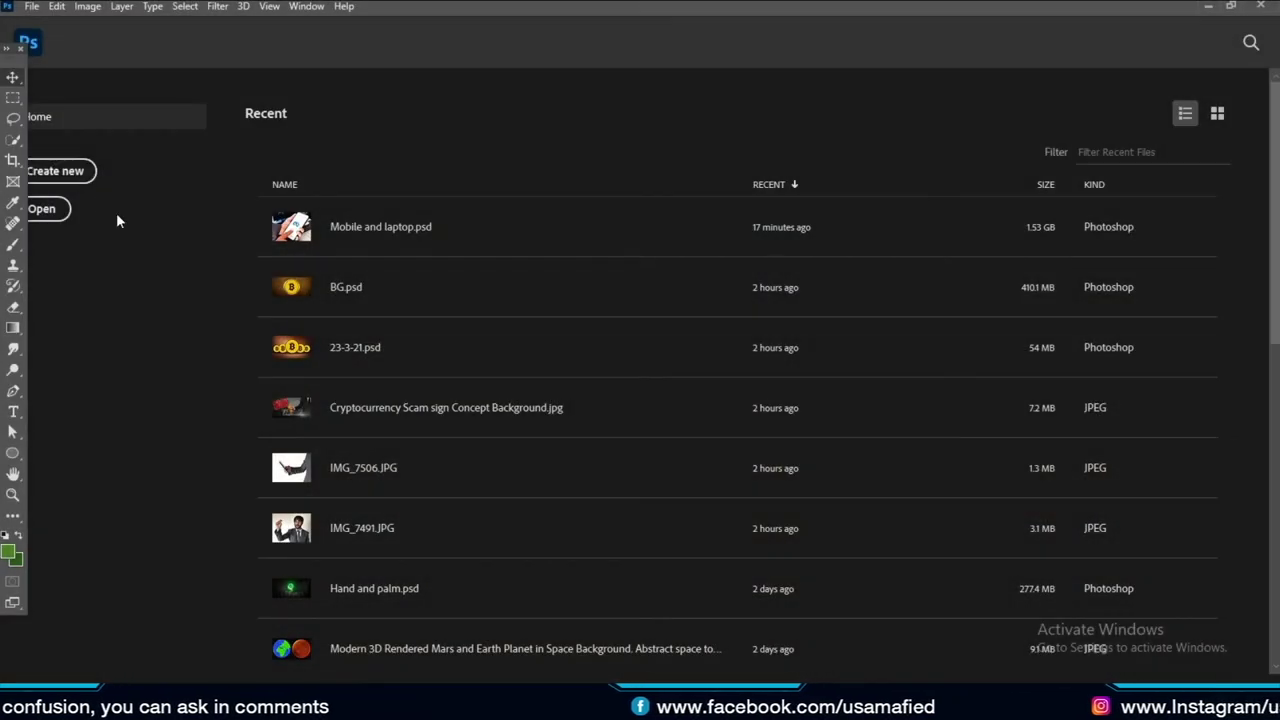
Create a new blank document 6000 × 4000 px at 300 ppi
left_click(60, 171)
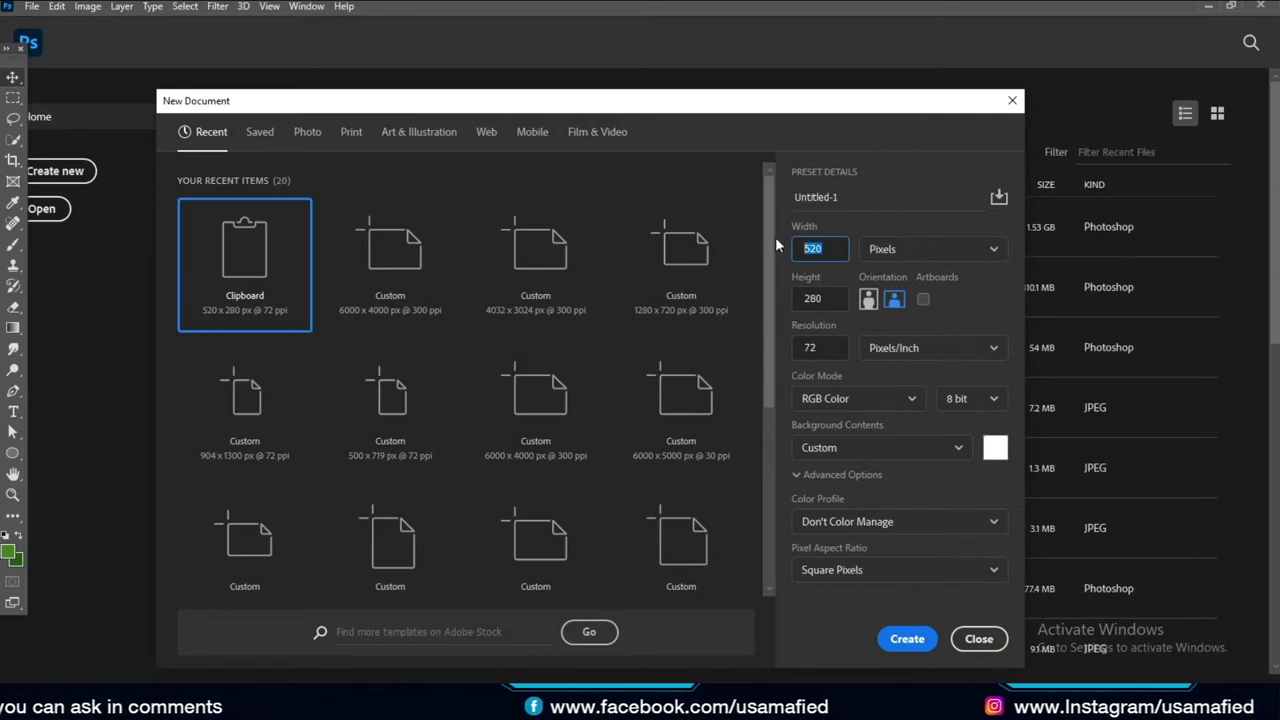
type("6000")
key("Tab")
type("40")
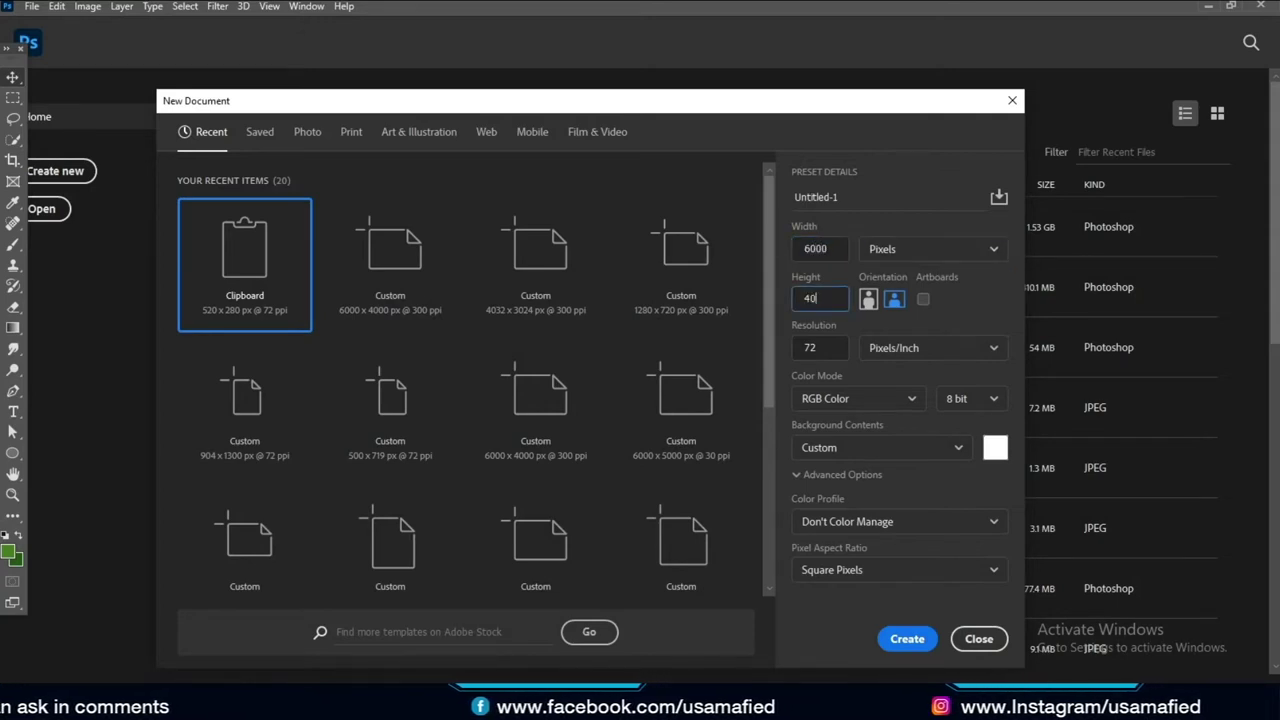
type("00")
key("Tab")
type("3")
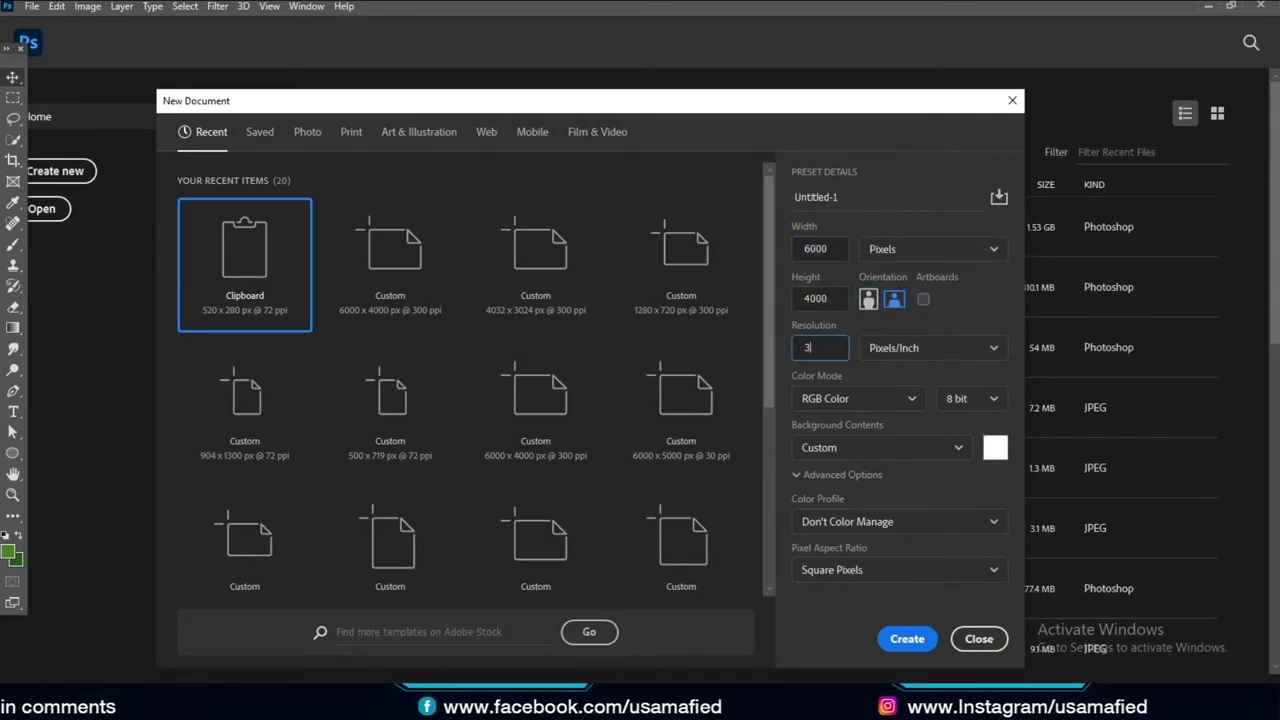
type("00")
left_click(903, 639)
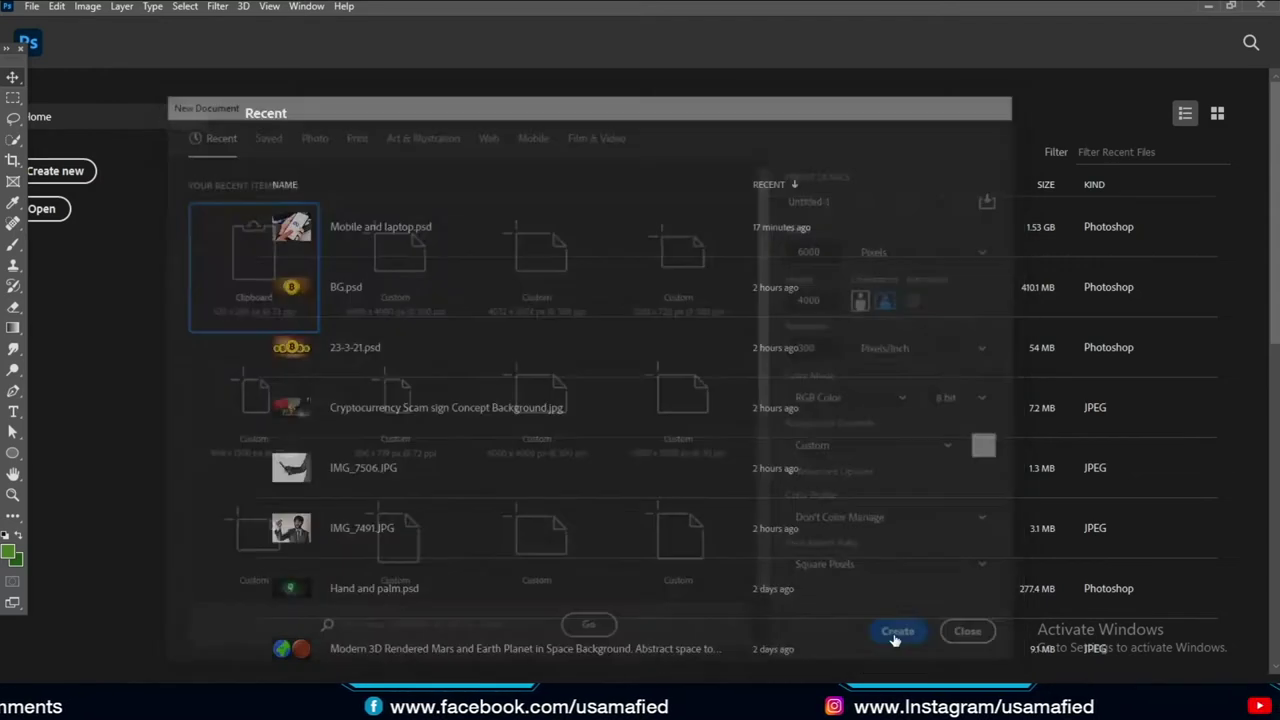
Drag a horizontal guide to about 2751 px and add an empty Layer 1 above Background
scroll(440, 286, "down", 2)
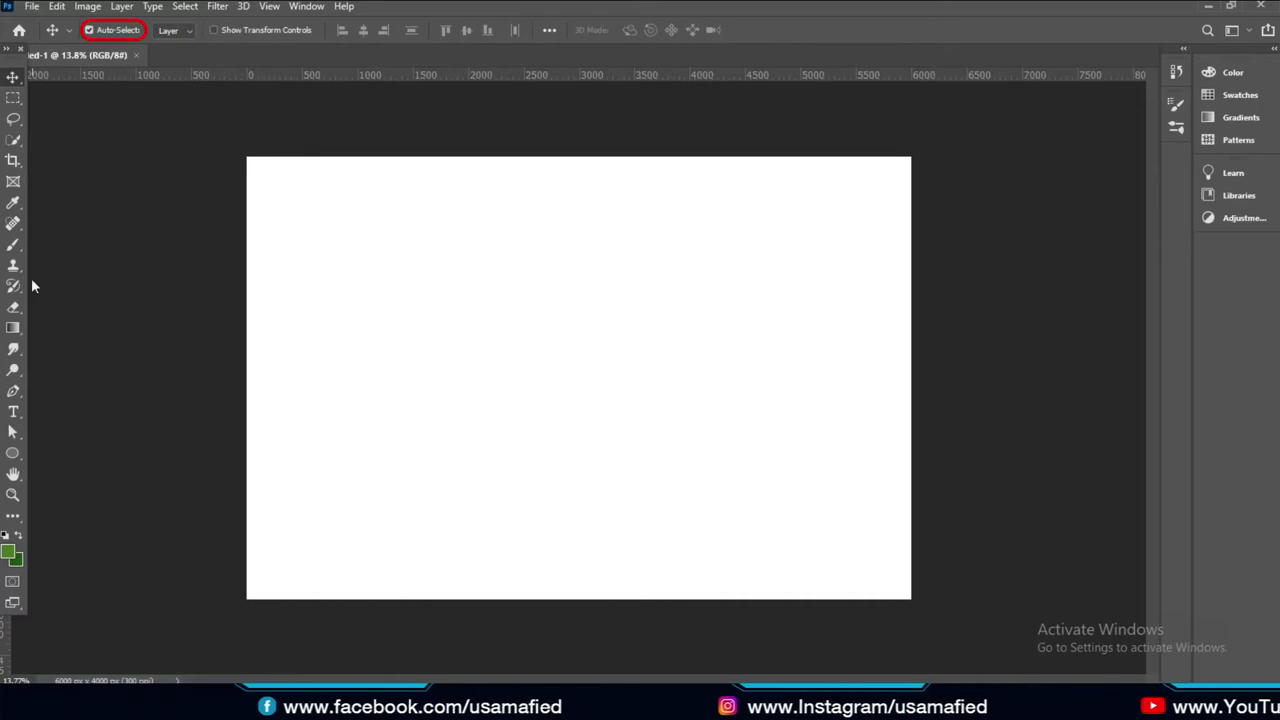
key("ctrl+r")
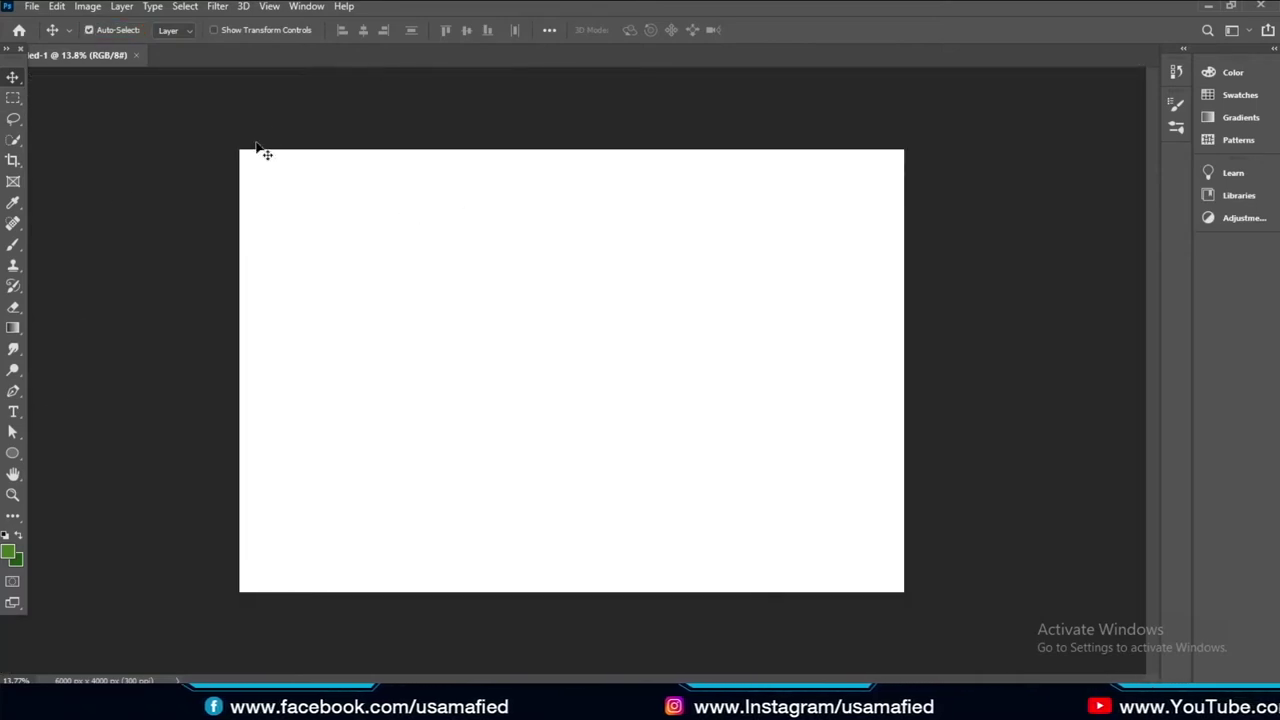
key("ctrl+r")
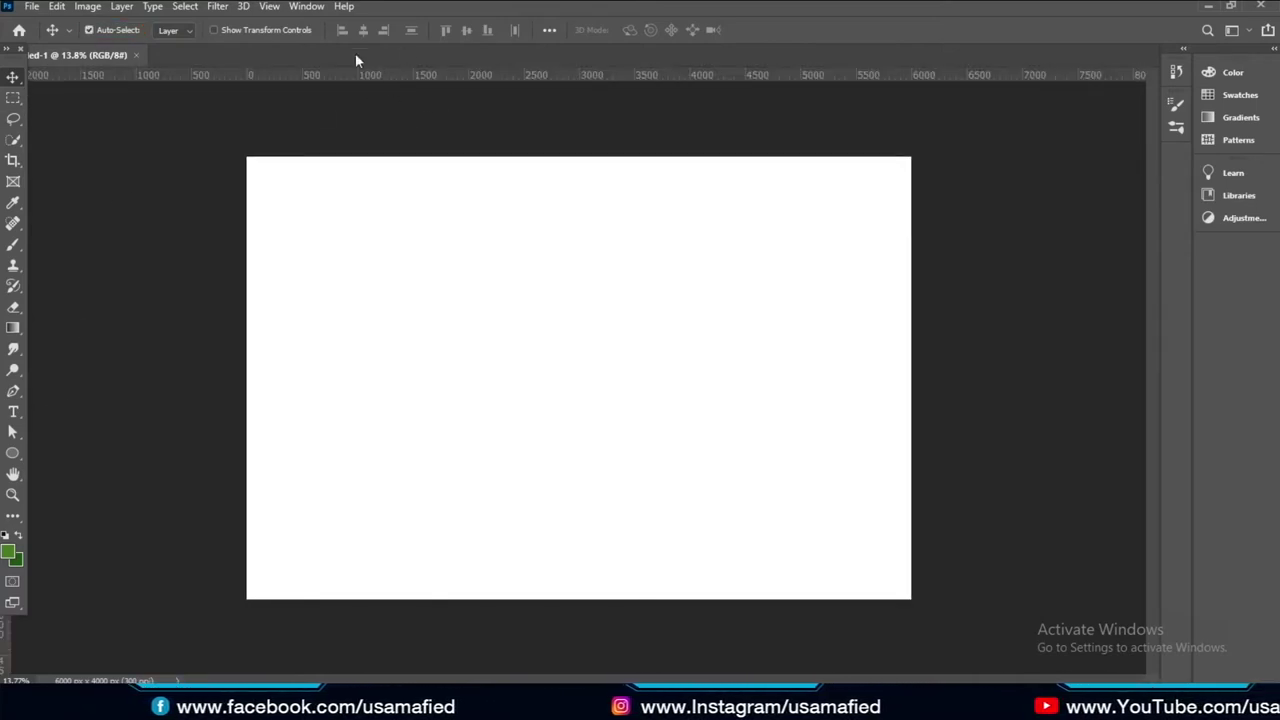
mouse_move(538, 74)
left_mouse_down()
mouse_move(601, 400)
mouse_move(631, 461)
left_mouse_up()
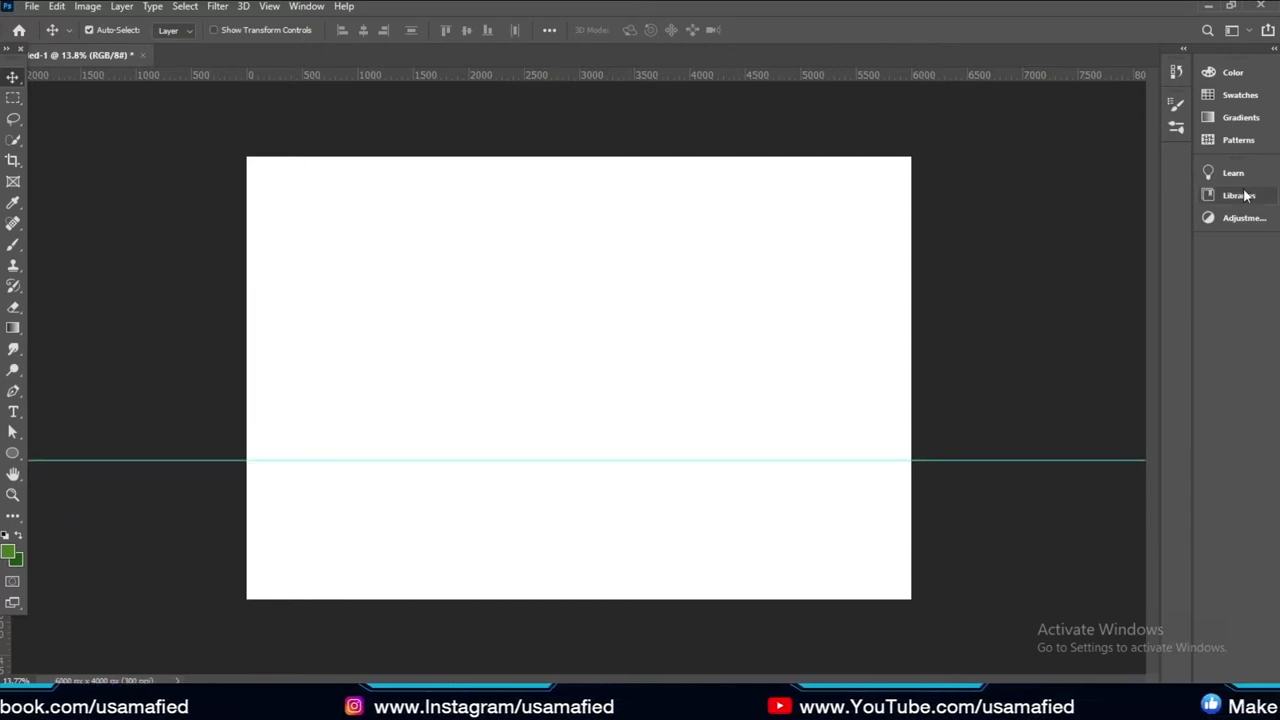
left_click(1176, 170)
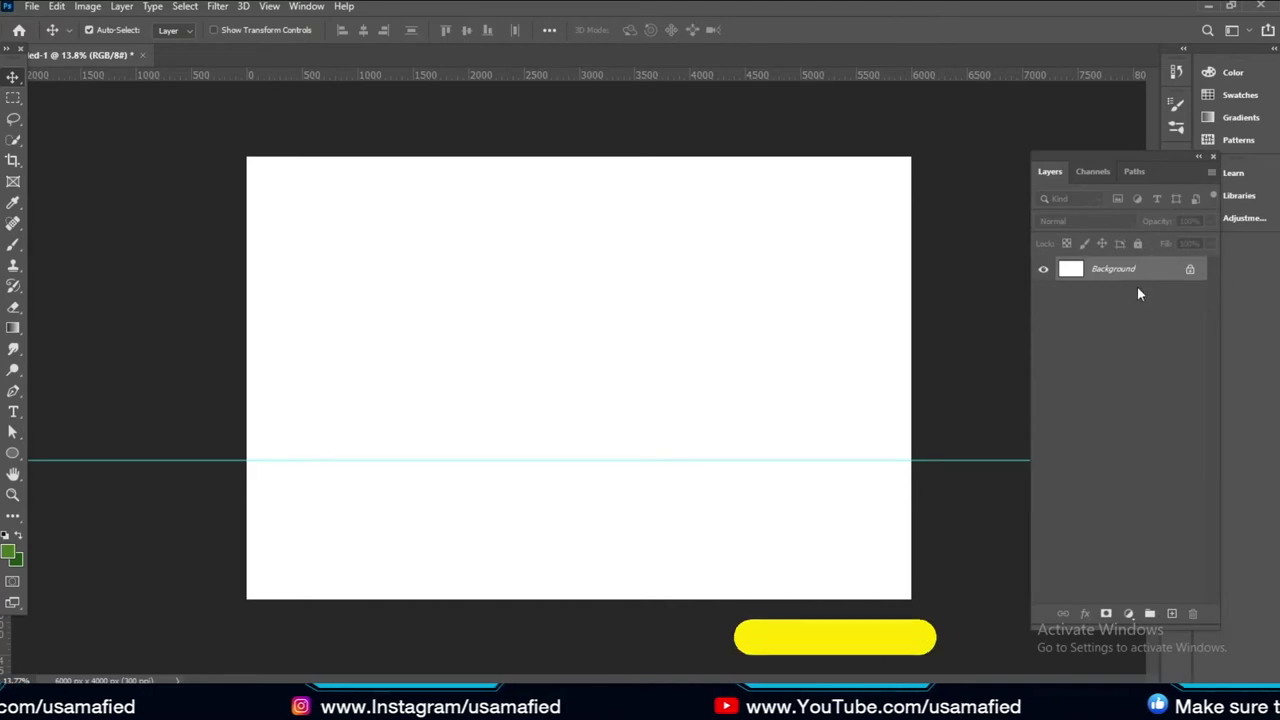
left_click(1168, 622)
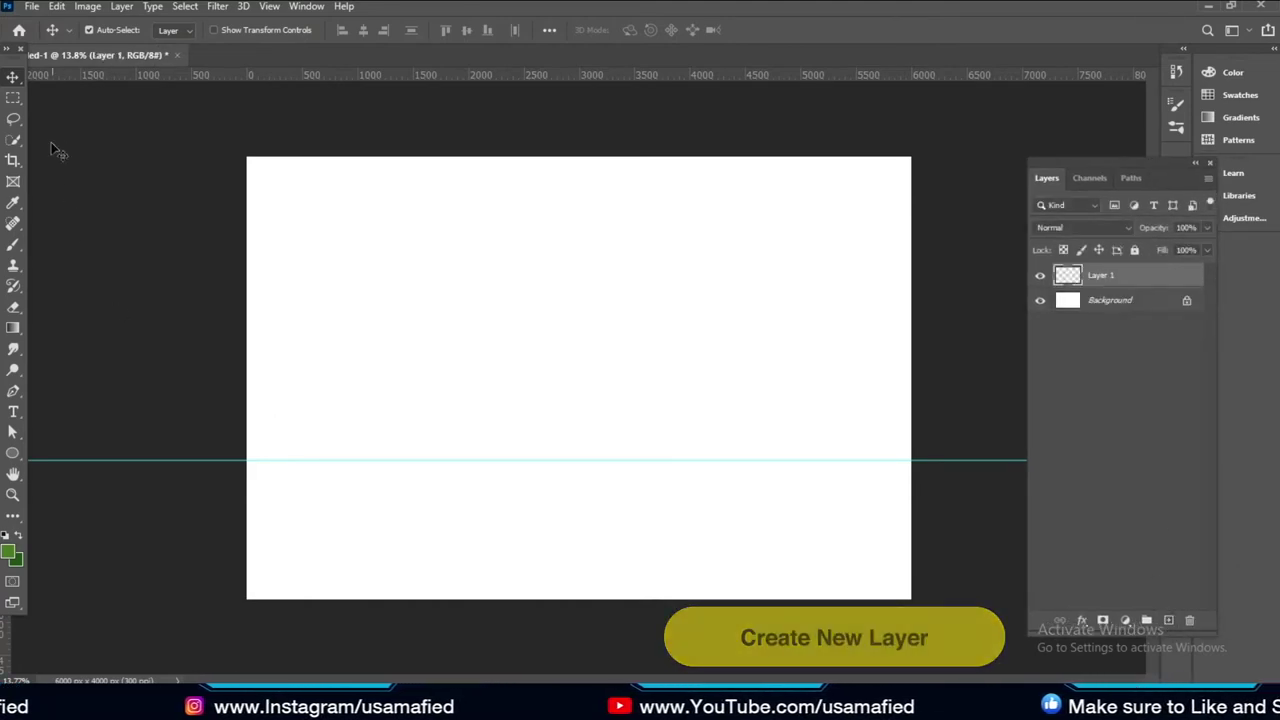
left_click(17, 104)
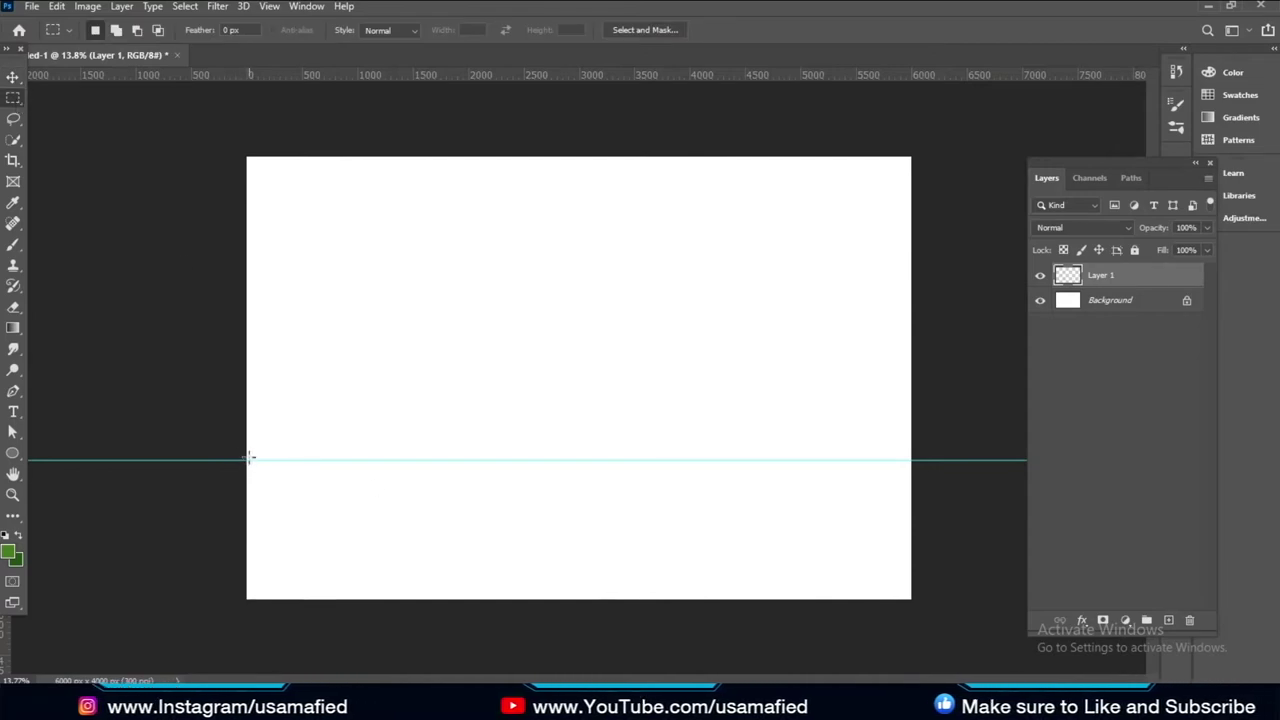
Fill the strip below the guide with a vertical green gradient, light at top, dark at bottom
left_click_drag(248, 460, 912, 600)
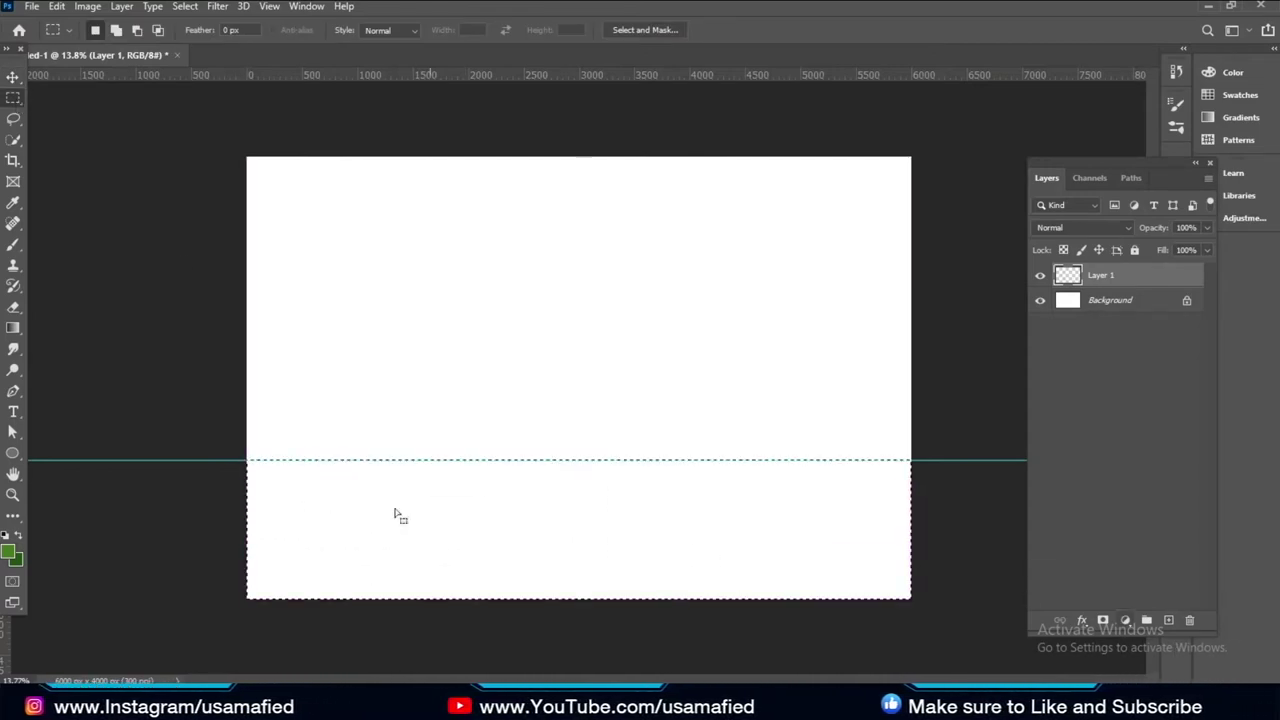
left_click(13, 331)
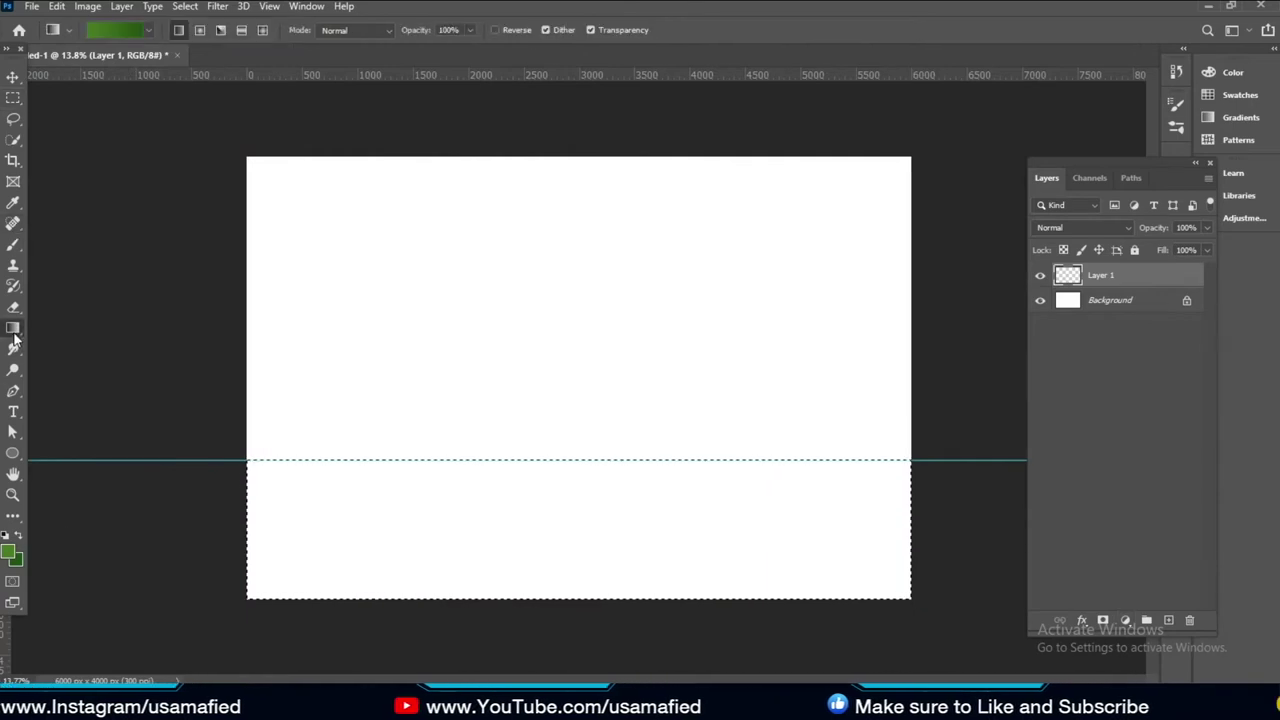
left_click(8, 553)
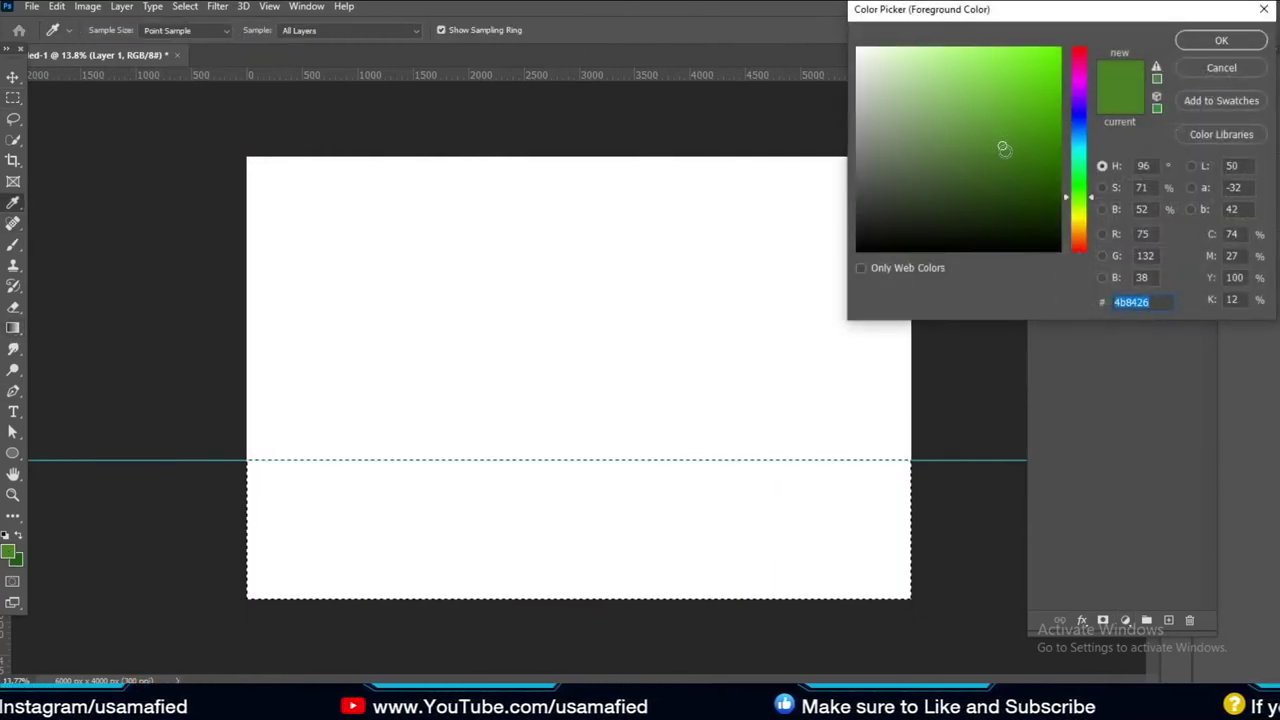
left_click(1221, 40)
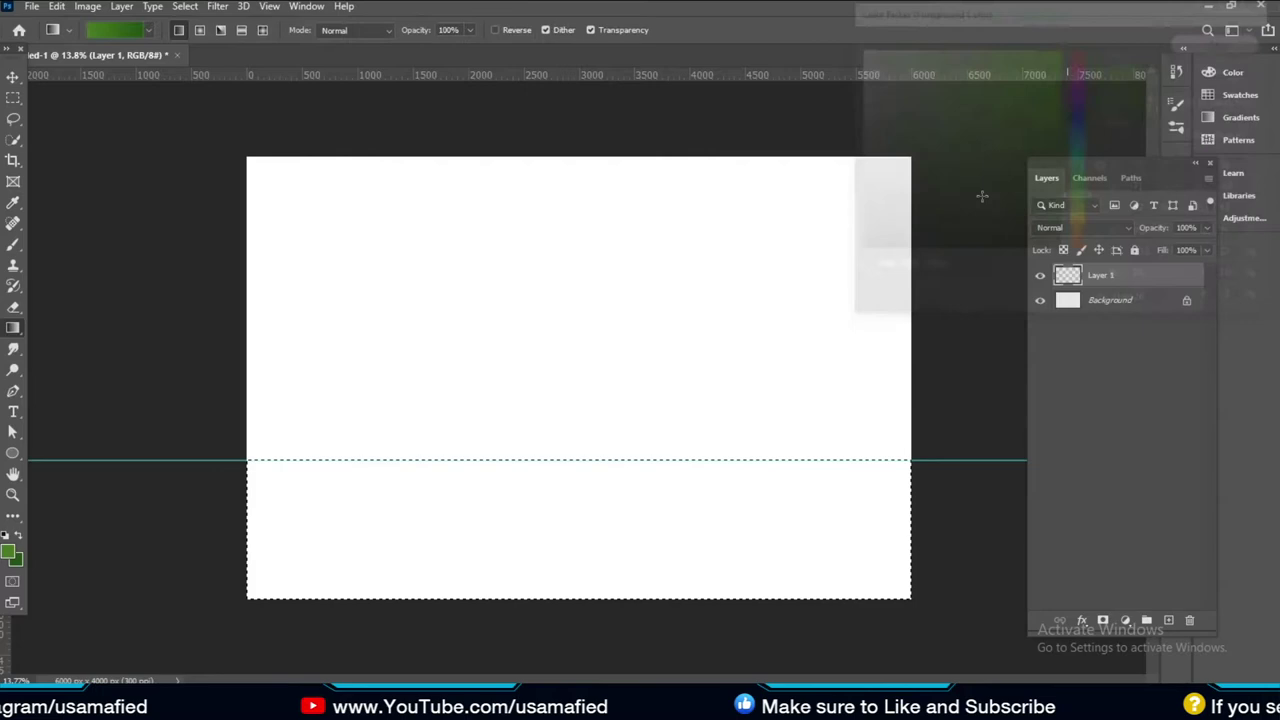
left_click(11, 557)
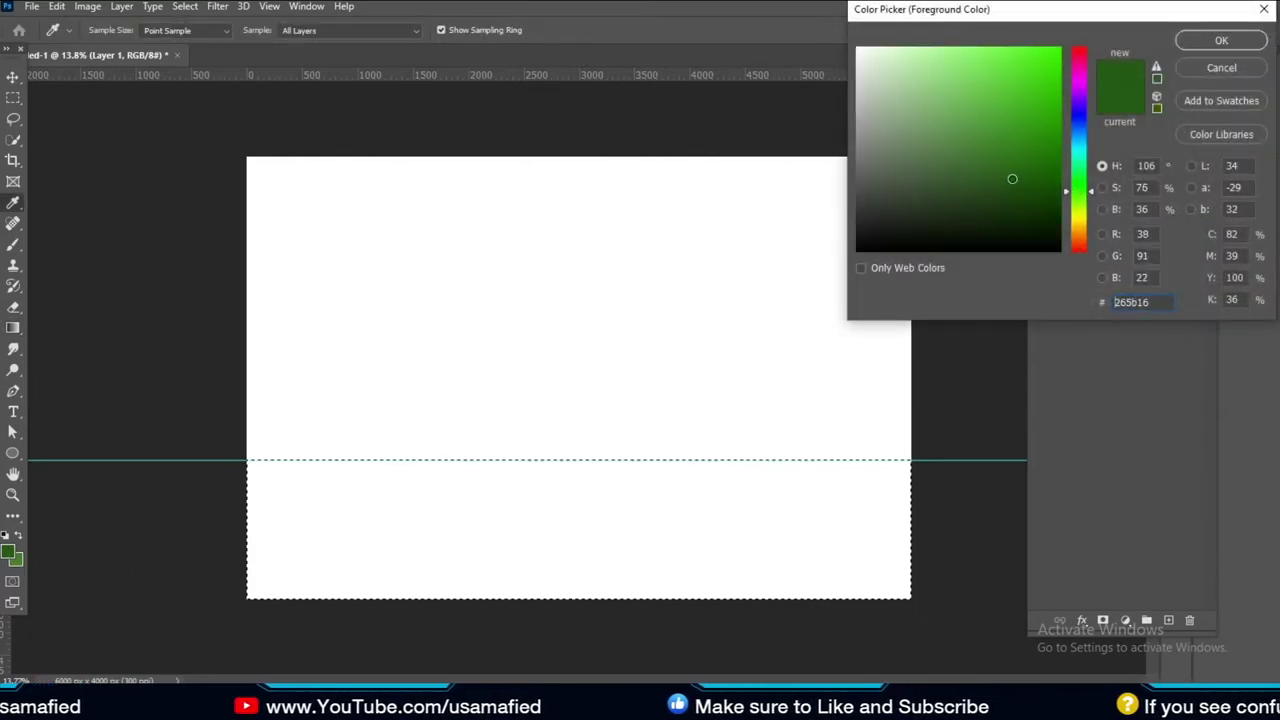
left_click(1224, 40)
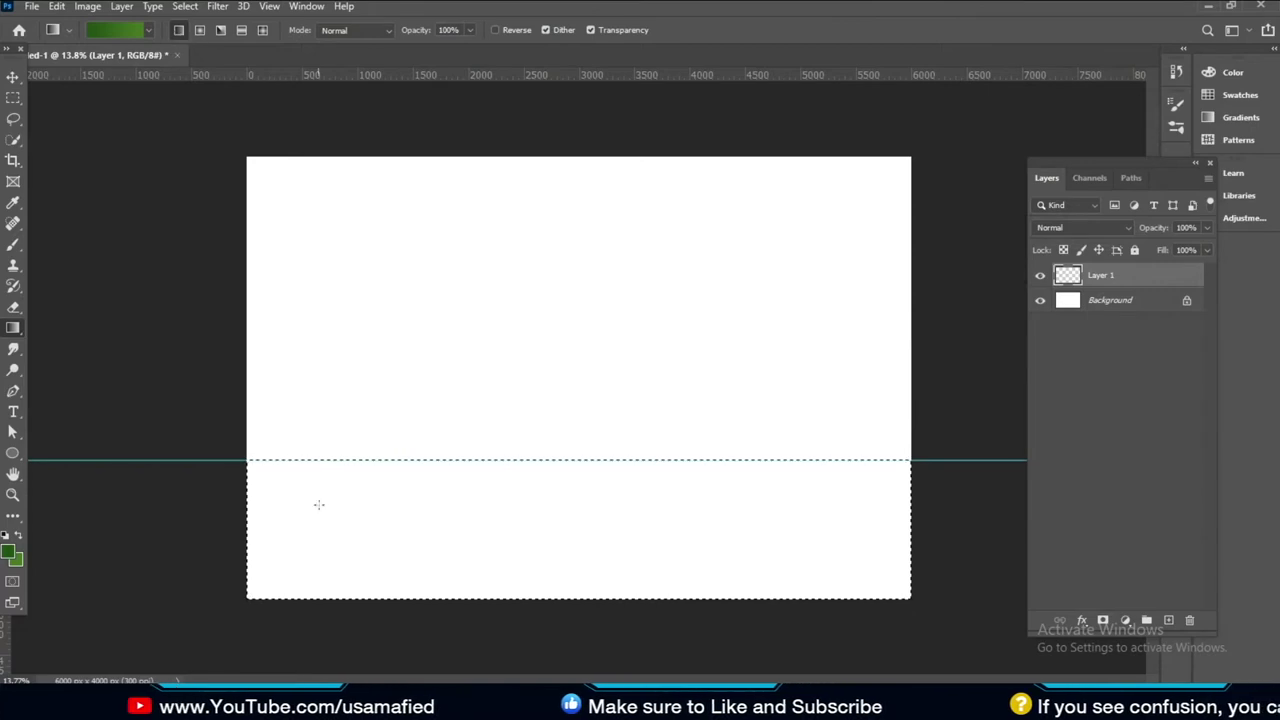
left_click_drag(412, 369, 897, 639)
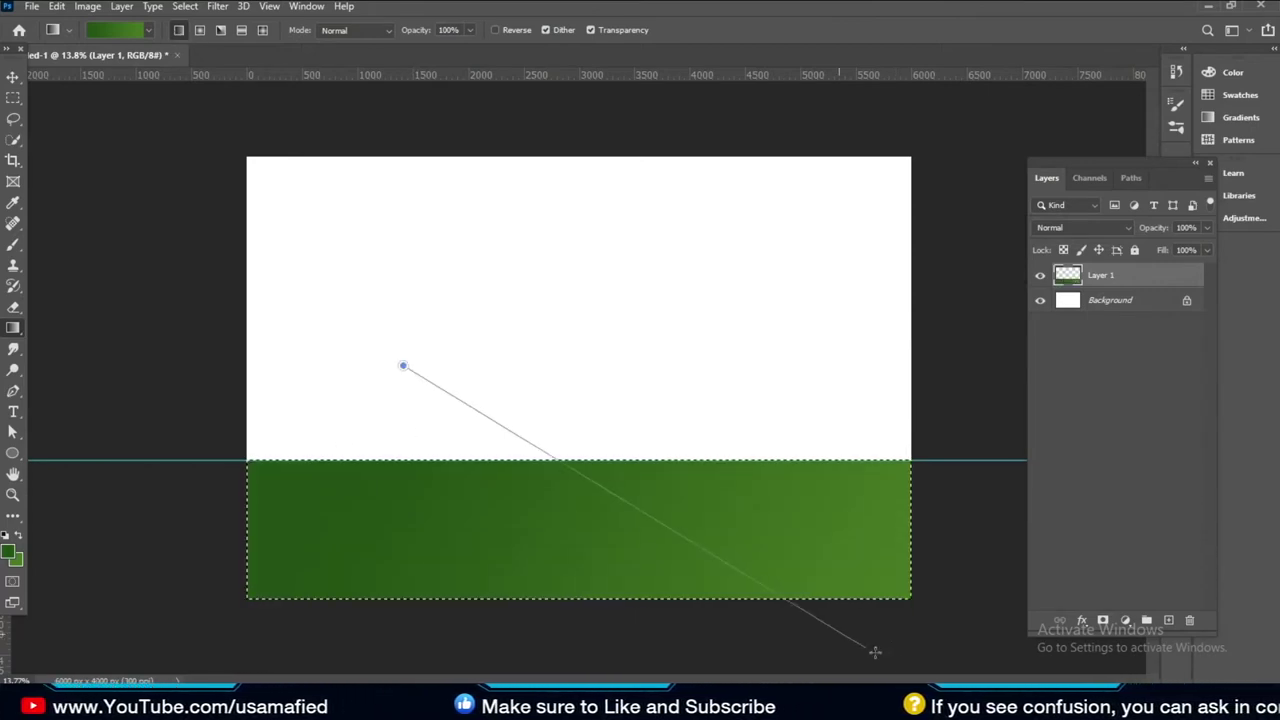
left_click_drag(612, 634, 600, 366)
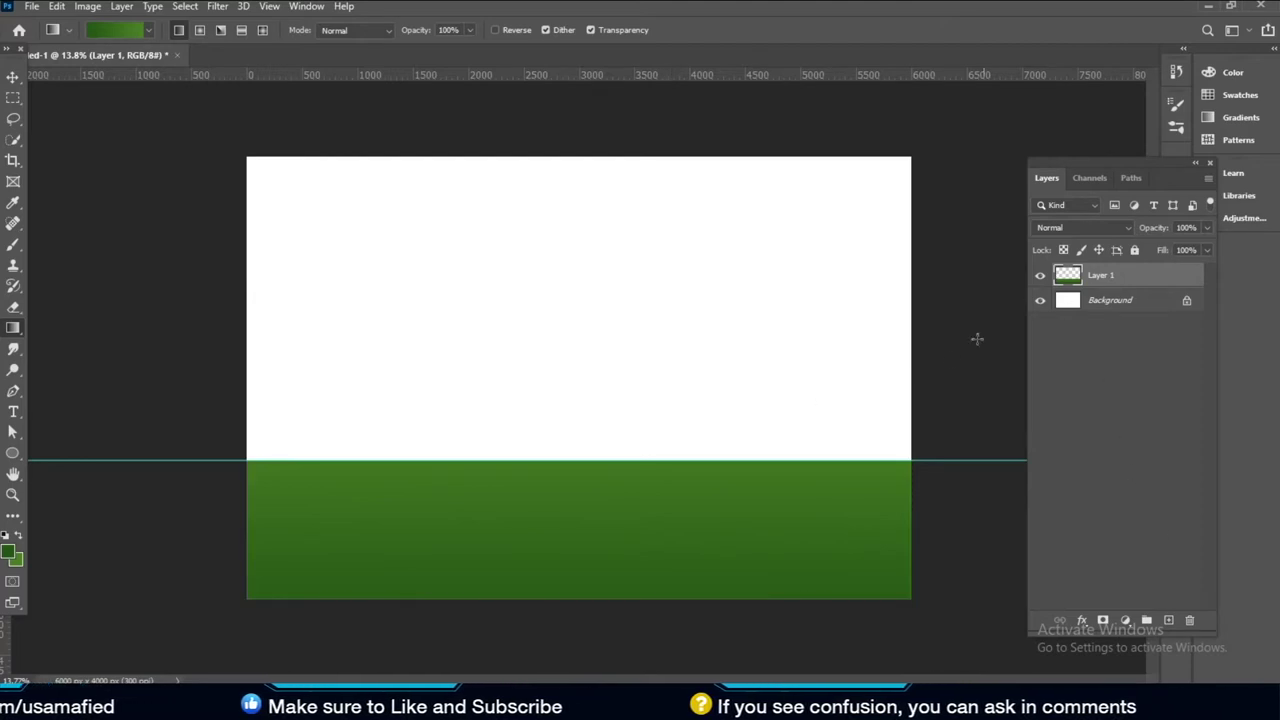
Hide the guides and add a new Layer 2 above the grass
key("v")
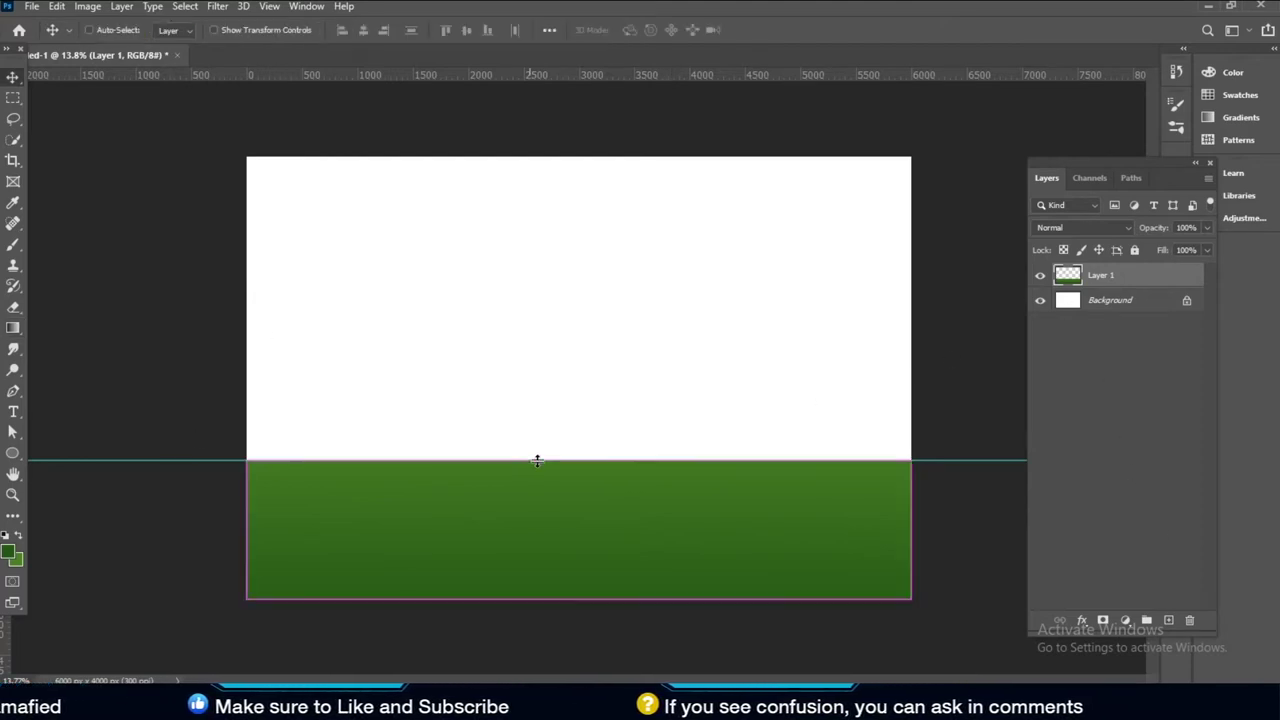
key("ctrl+semicolon")
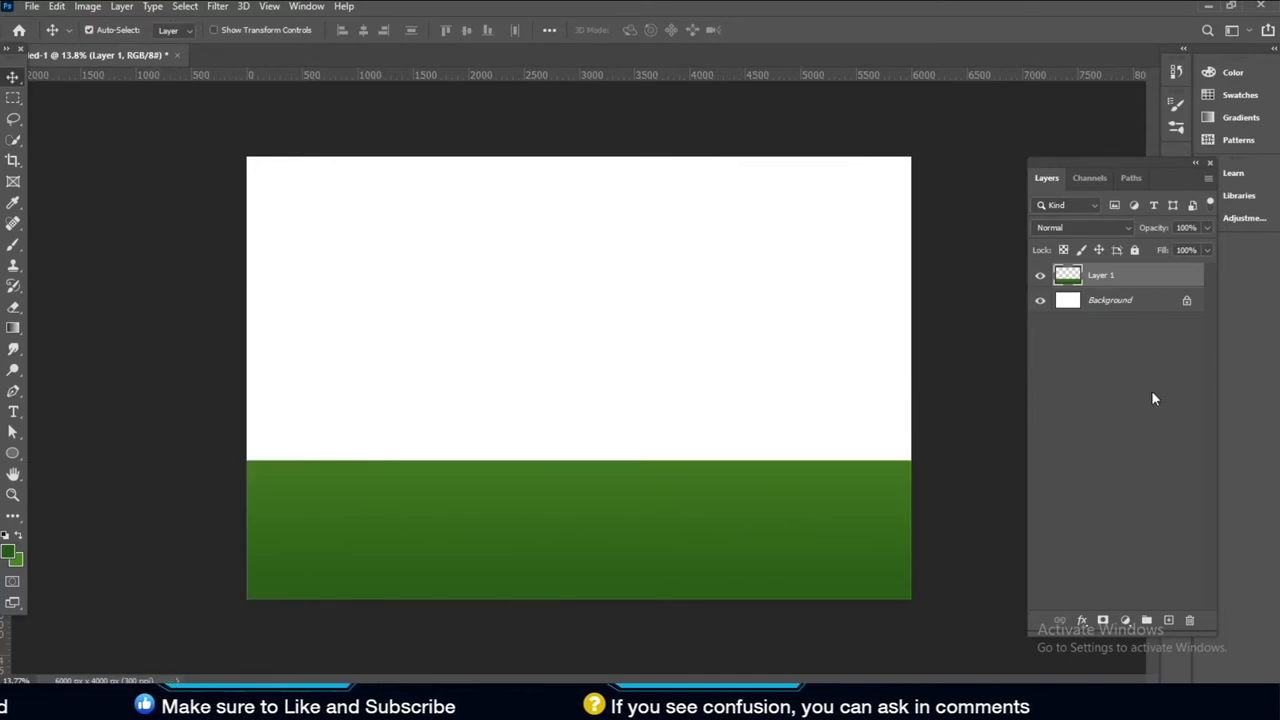
left_click(1168, 620)
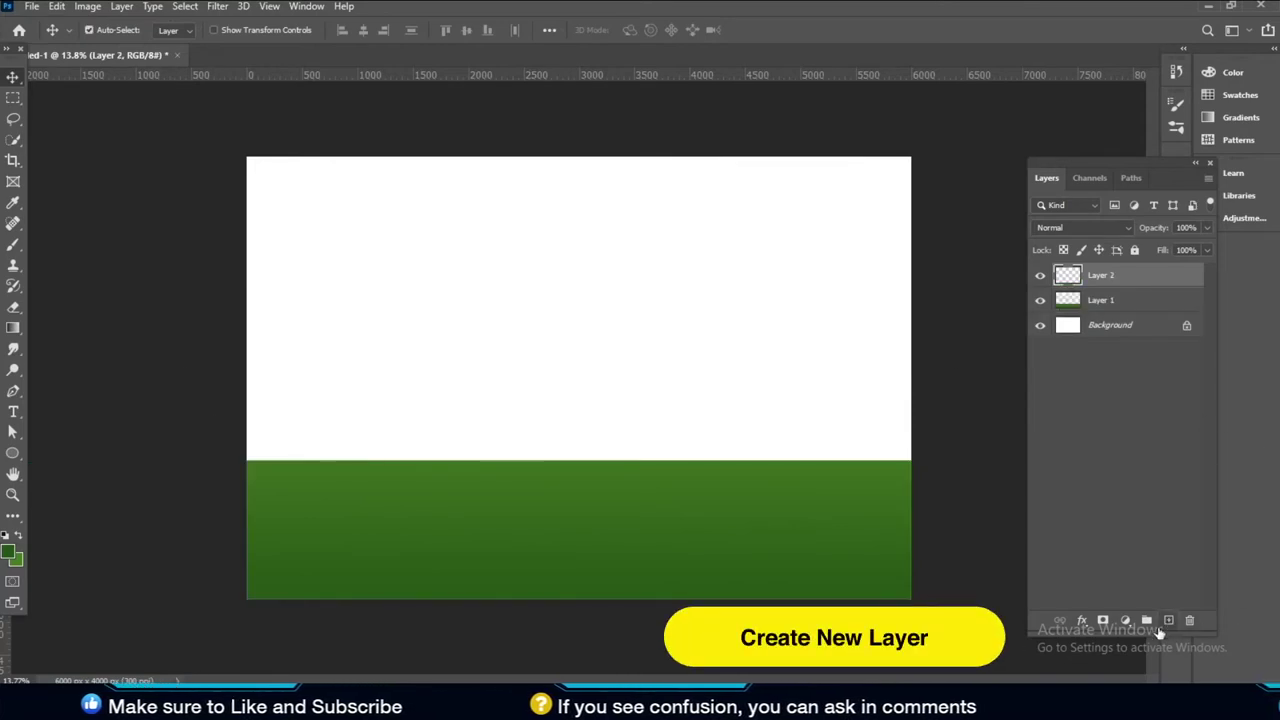
Set up a small soft brush with white as the foreground colour
left_click(14, 246)
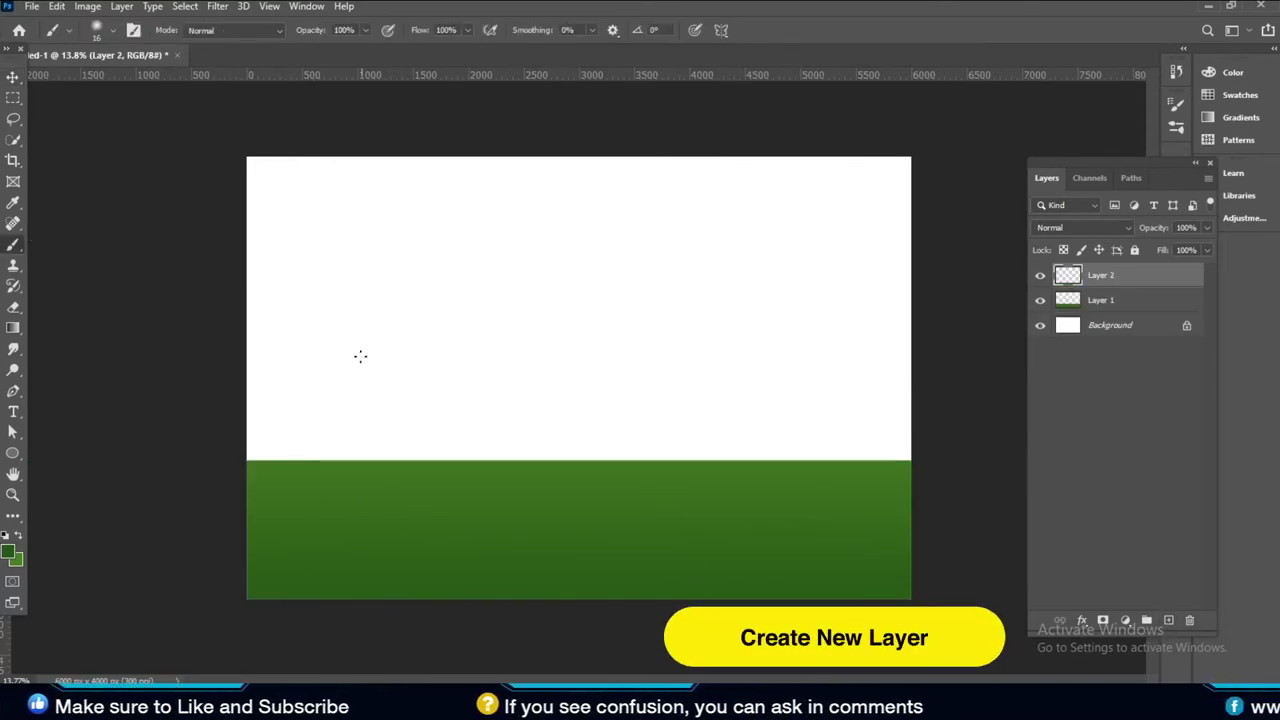
left_click(103, 32)
left_click(95, 84)
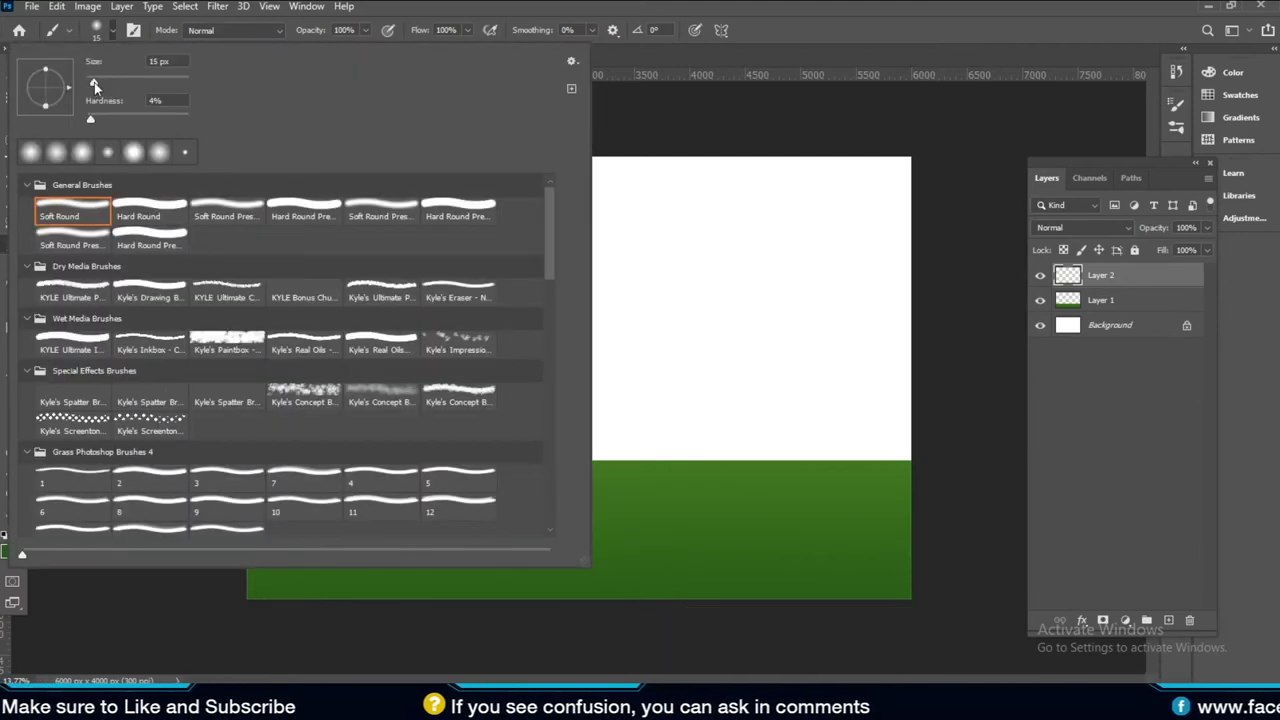
left_click(763, 555)
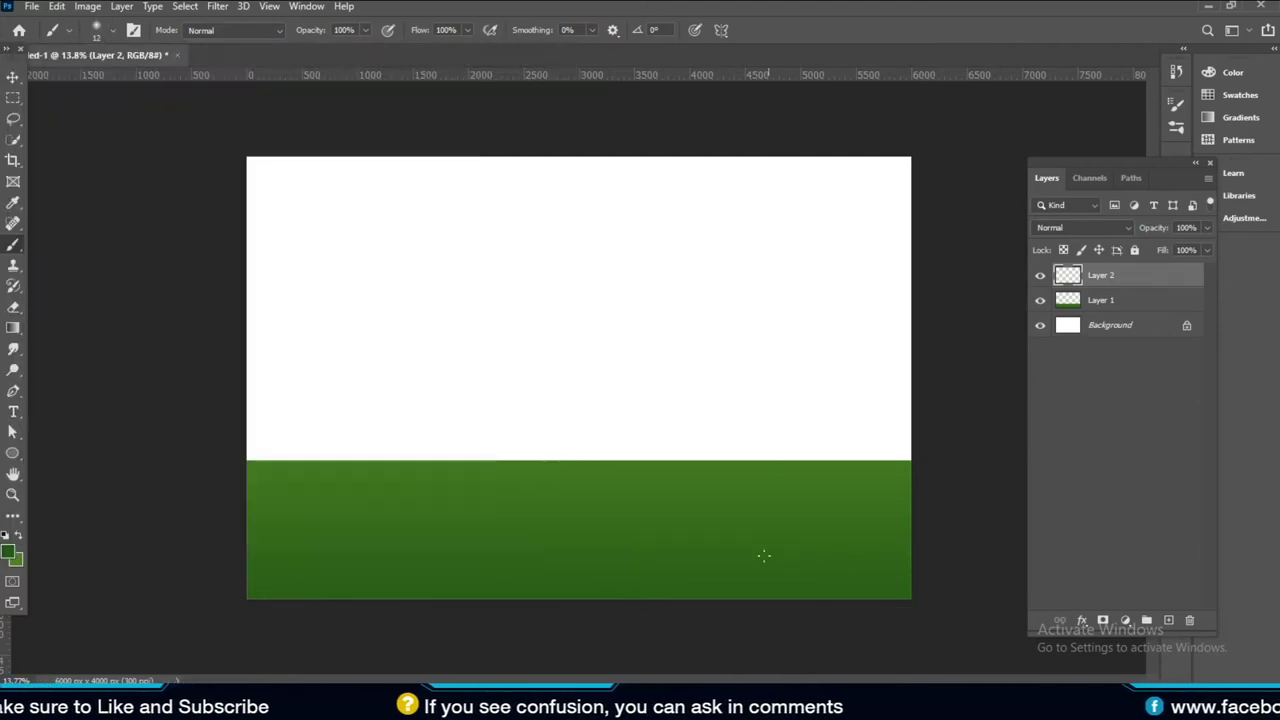
left_click(103, 31)
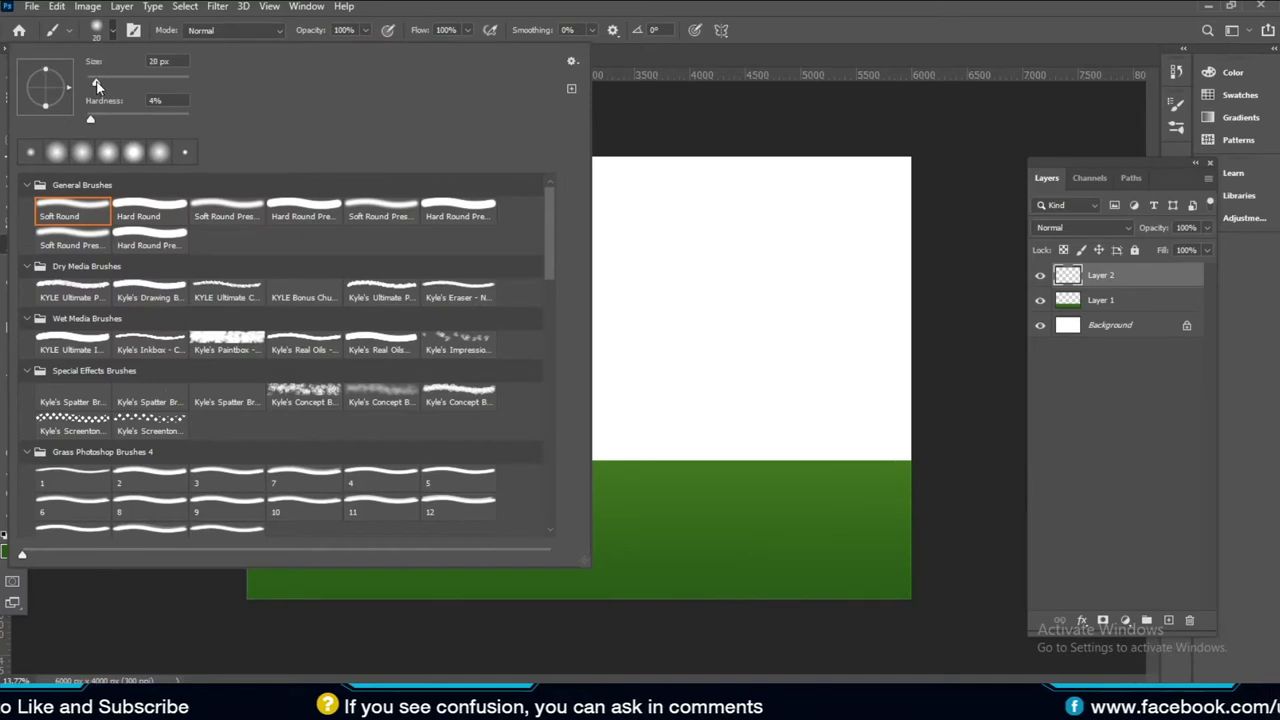
left_click(705, 556)
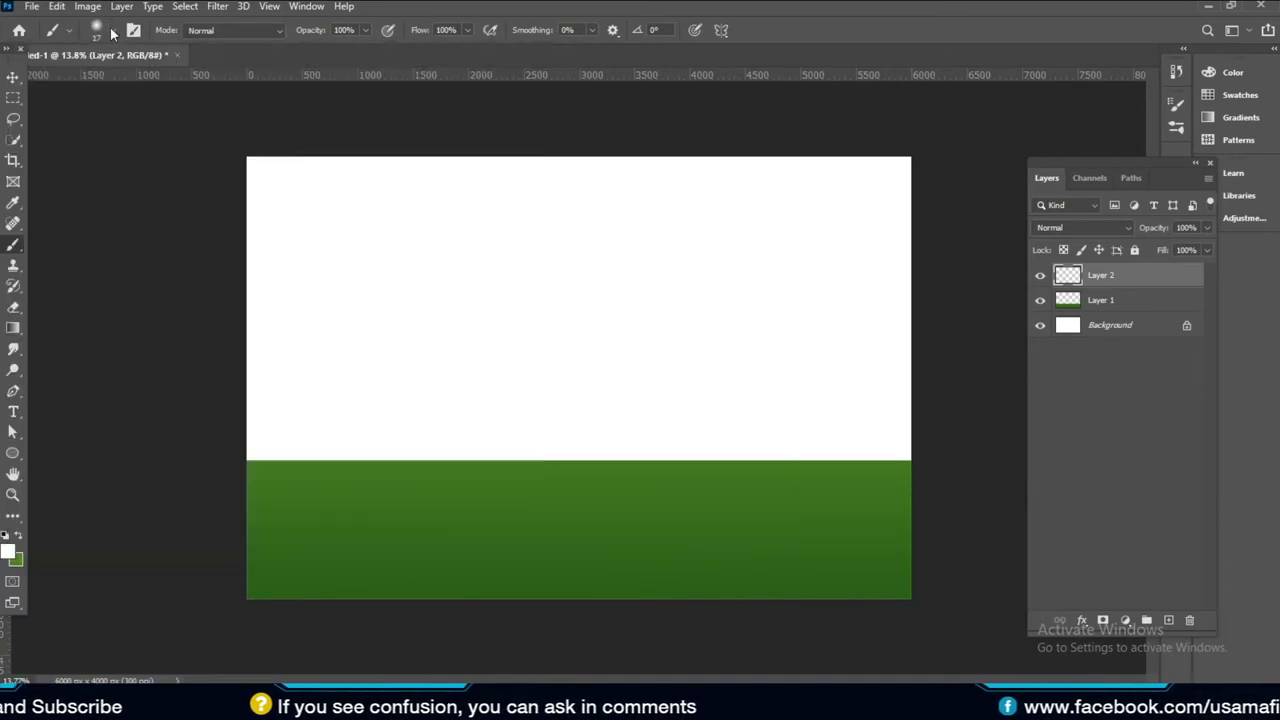
left_click(112, 31)
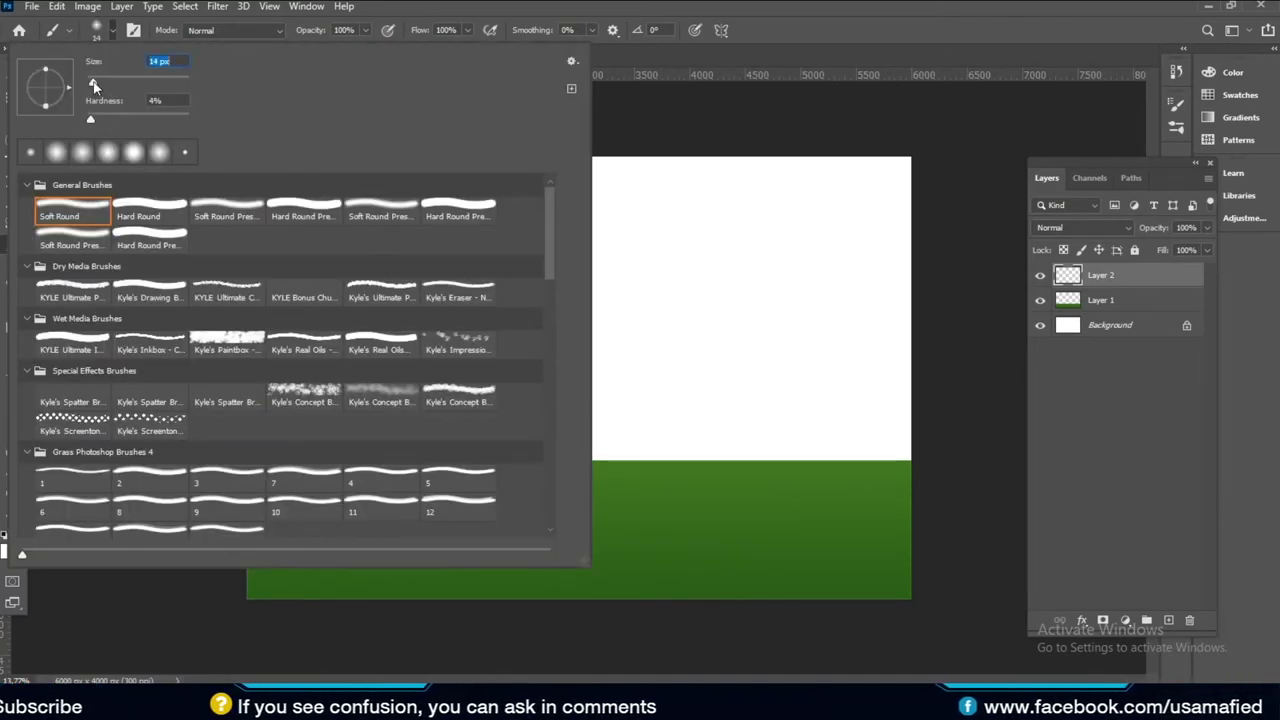
left_click(6, 550)
left_click(1208, 42)
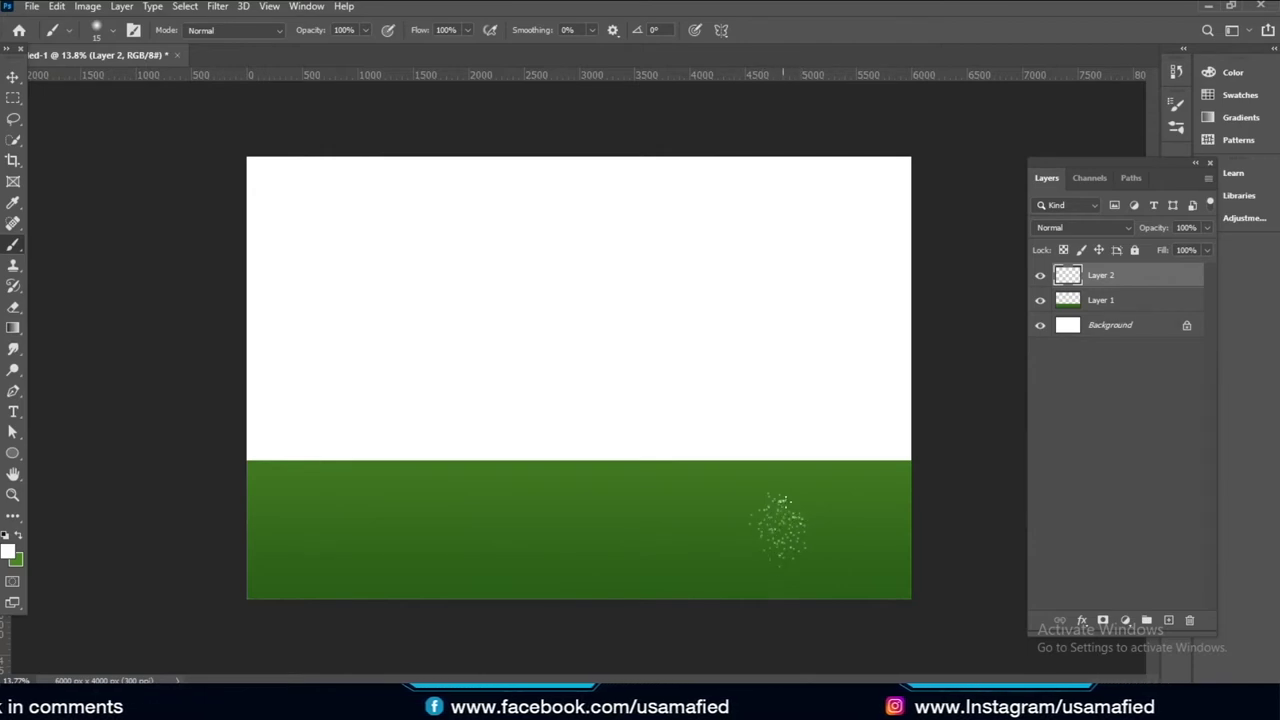
Alt-drag several copies of the white specks nearby and merge them into one layer
key("v")
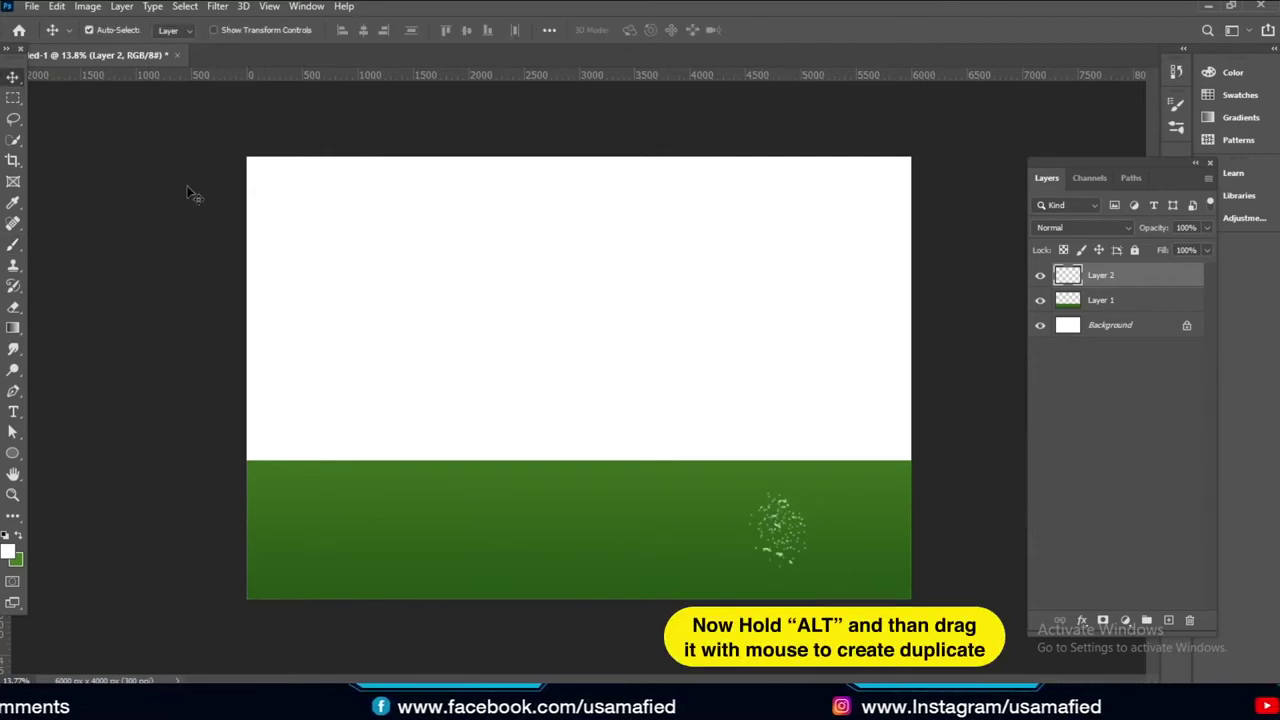
mouse_move(779, 522)
left_mouse_down()
mouse_move(772, 467)
mouse_move(737, 523)
mouse_move(758, 540)
left_mouse_up()
mouse_move(758, 540)
left_mouse_down()
mouse_move(820, 535)
mouse_move(800, 500)
left_mouse_up()
mouse_move(800, 500)
left_mouse_down("alt")
mouse_move(815, 492)
mouse_move(820, 560)
mouse_move(790, 525)
left_mouse_up("alt")
mouse_move(790, 525)
left_mouse_down("alt")
mouse_move(777, 543)
mouse_move(800, 588)
mouse_move(712, 565)
mouse_move(716, 511)
left_mouse_up("alt")
scroll(1166, 430, "down", 3)
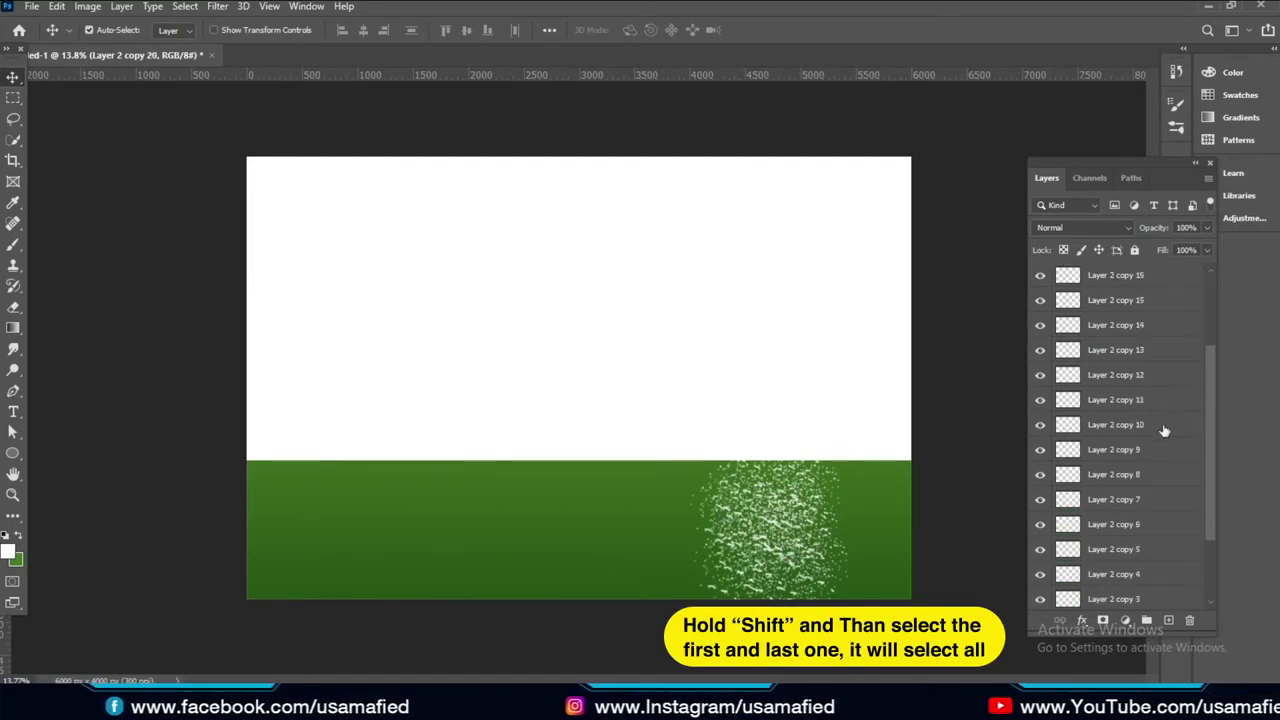
scroll(1160, 455, "down", 3)
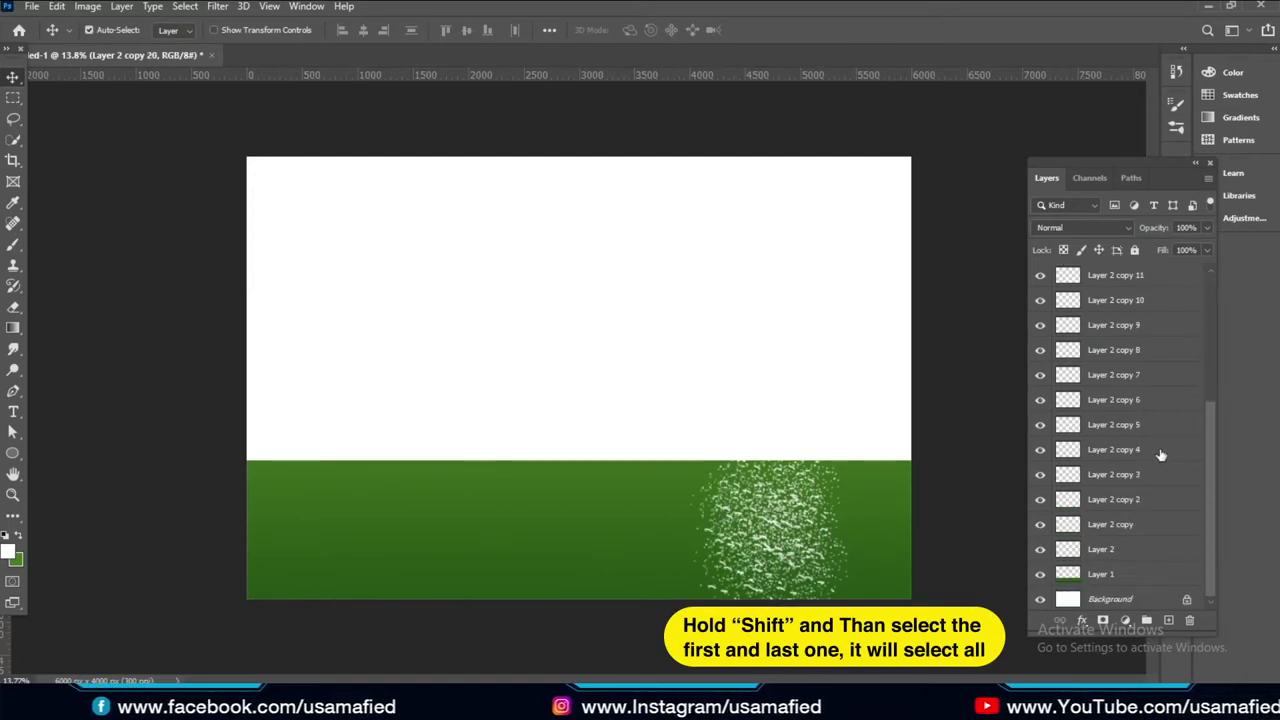
left_click(1138, 553, "shift")
scroll(1120, 450, "up", 3)
right_click(1070, 335)
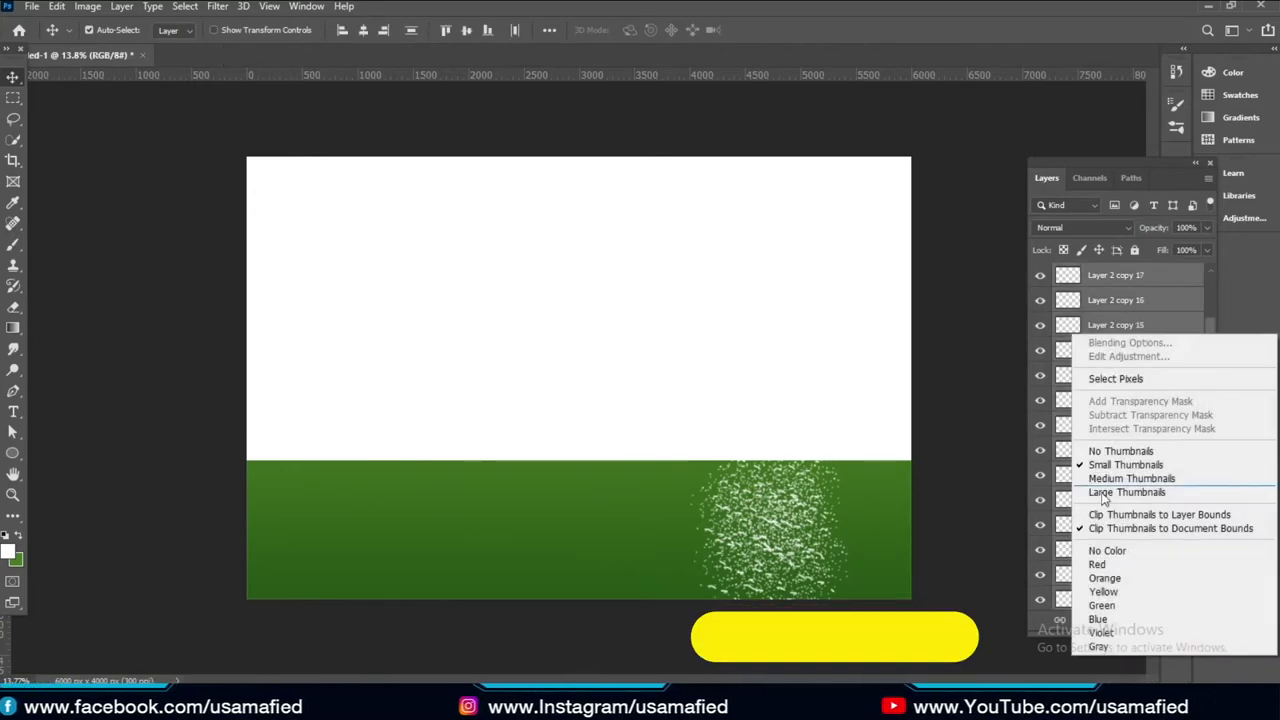
right_click(1142, 285)
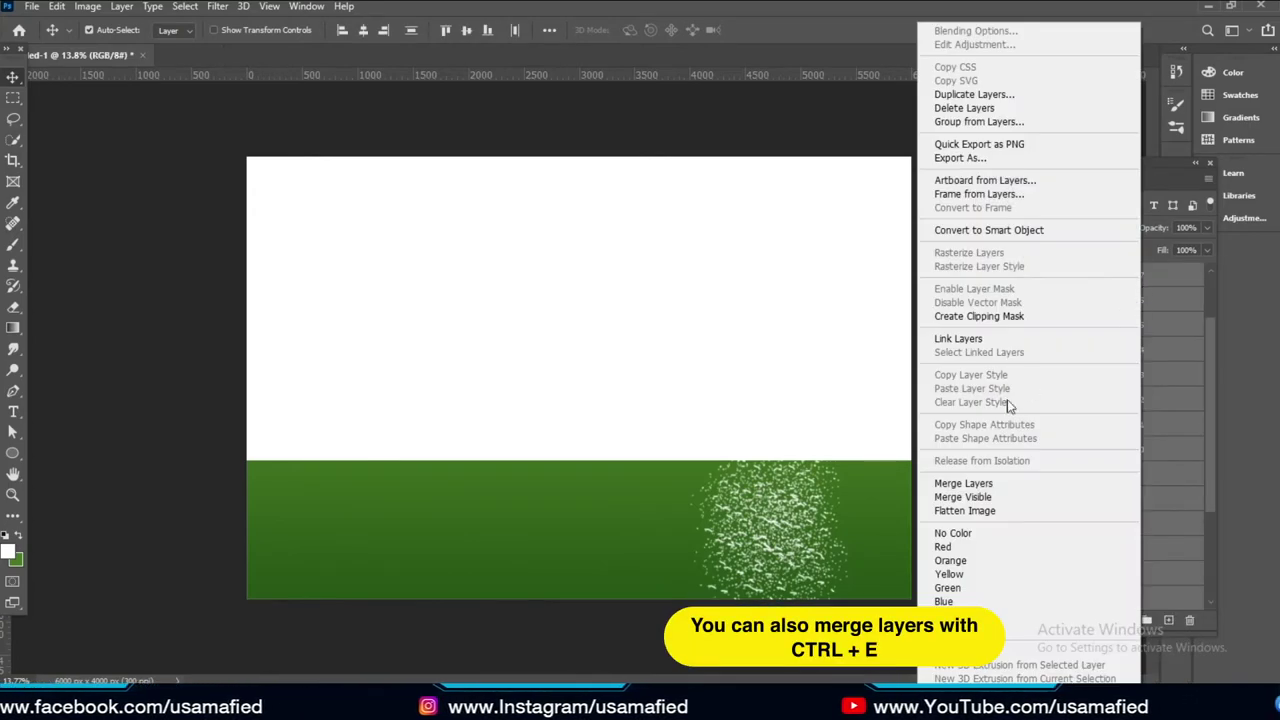
left_click(963, 485)
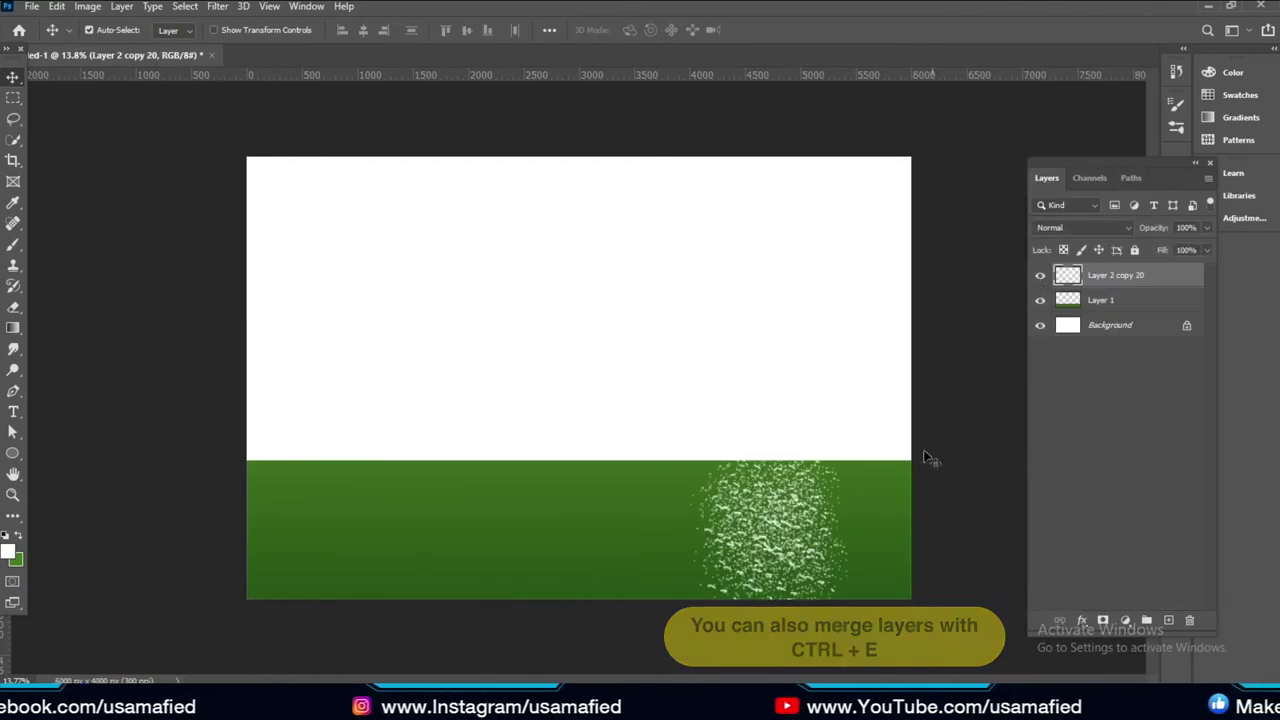
Duplicate the merged texture across the rest of the grass and merge into Layer 2 copy 32
mouse_move(778, 530)
left_mouse_down()
mouse_move(862, 498)
mouse_move(712, 440)
mouse_move(667, 617)
left_mouse_up()
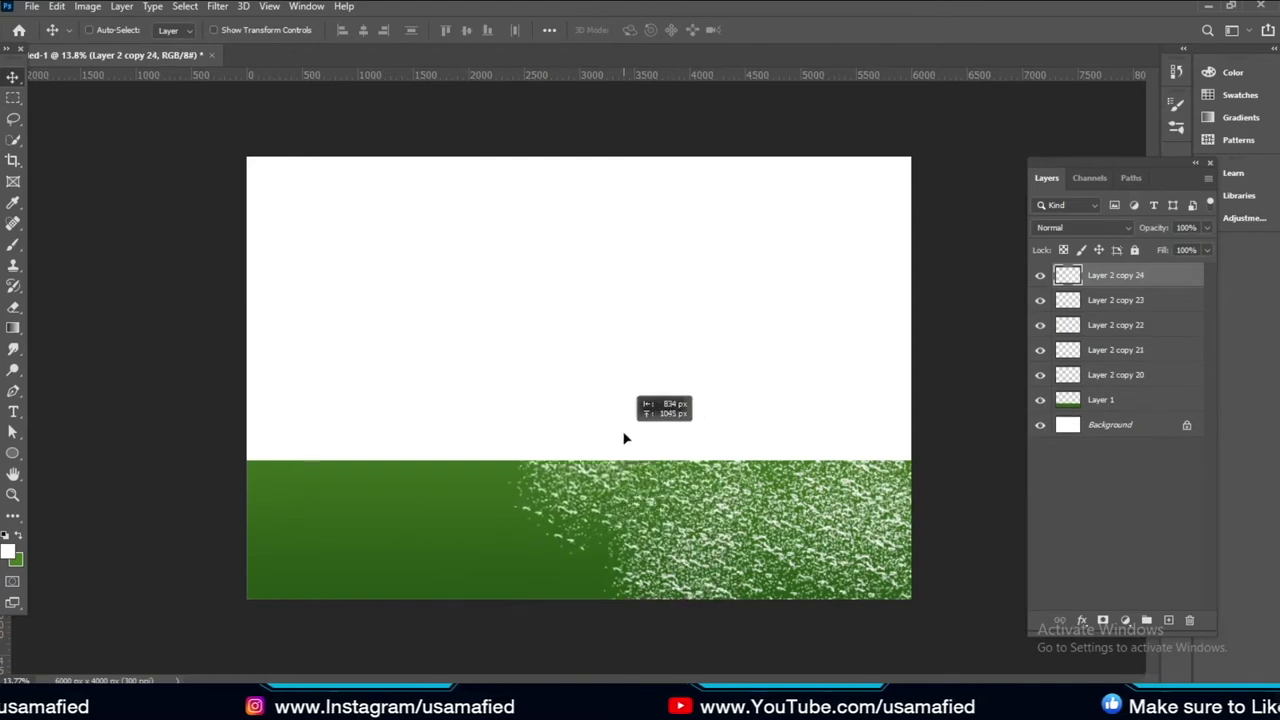
mouse_move(623, 437)
left_mouse_down()
mouse_move(586, 534)
mouse_move(609, 615)
mouse_move(520, 428)
mouse_move(486, 634)
mouse_move(444, 457)
mouse_move(394, 603)
mouse_move(320, 449)
mouse_move(277, 608)
mouse_move(296, 633)
left_mouse_up()
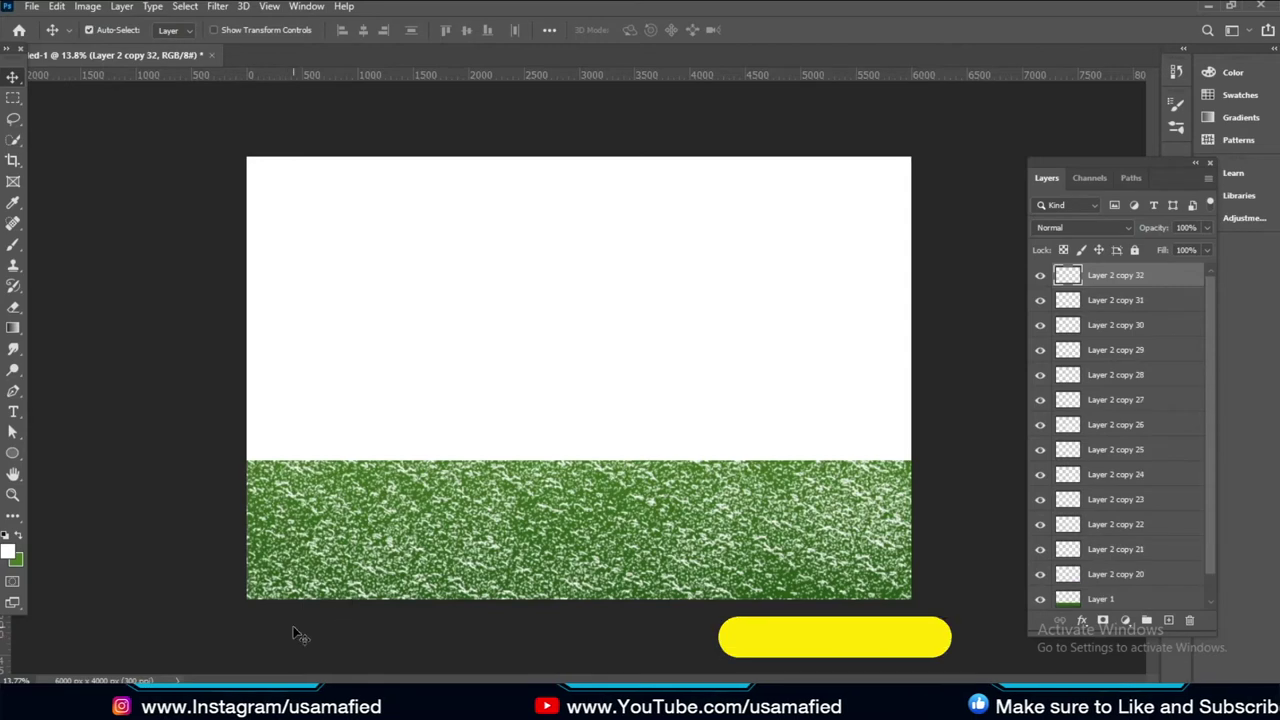
left_click(1137, 572, "shift")
right_click(1140, 550)
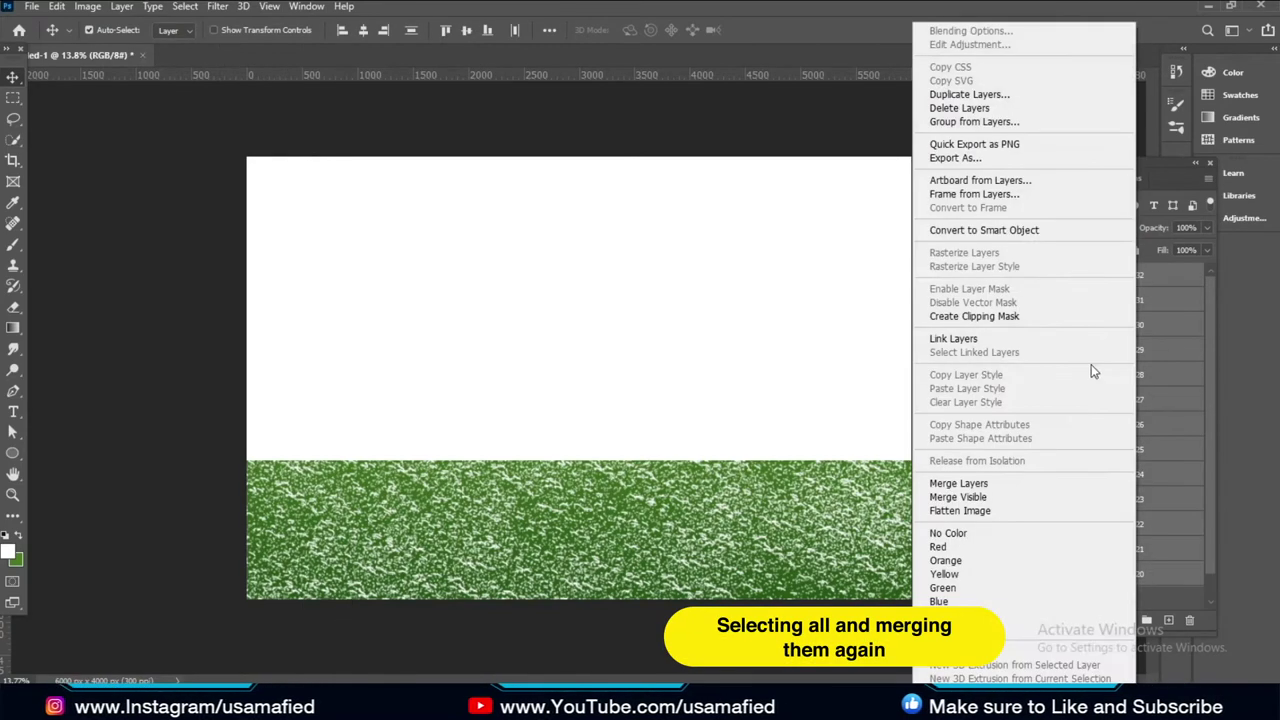
left_click(983, 484)
Scale the grass texture layer down to about 46%
left_click_drag(913, 470, 831, 457)
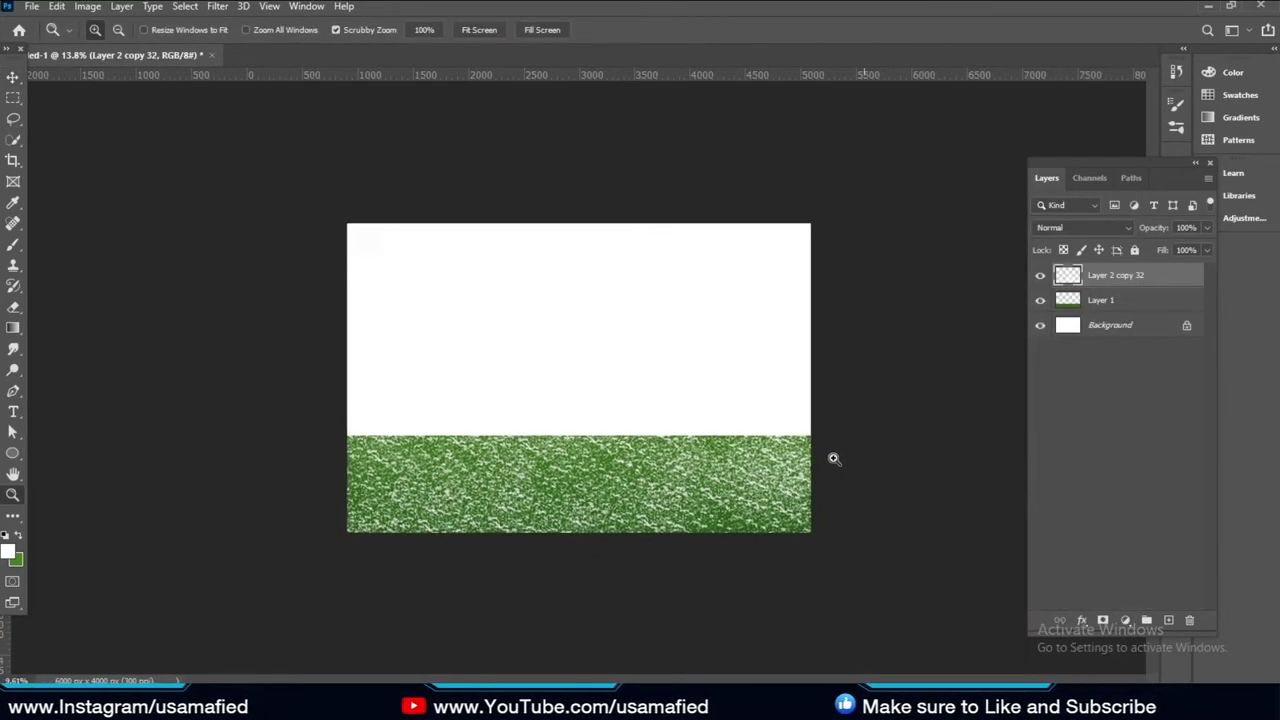
key("ctrl+t")
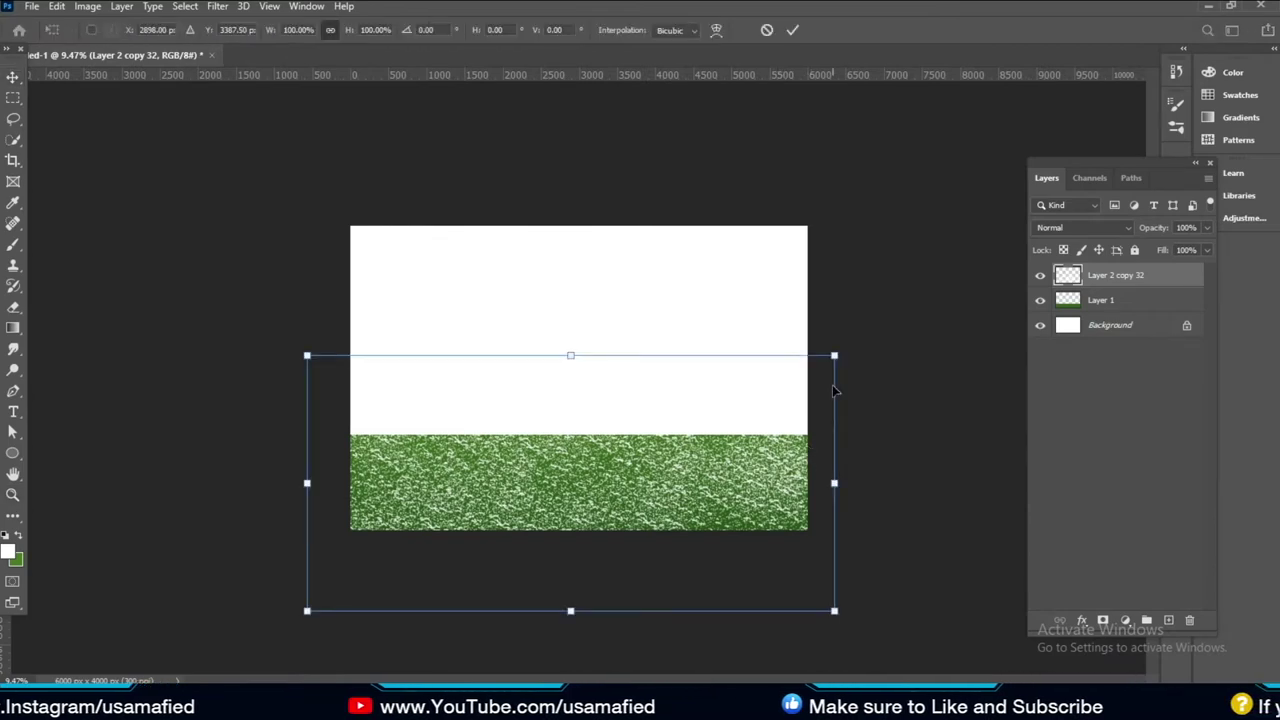
left_click_drag(834, 353, 679, 396)
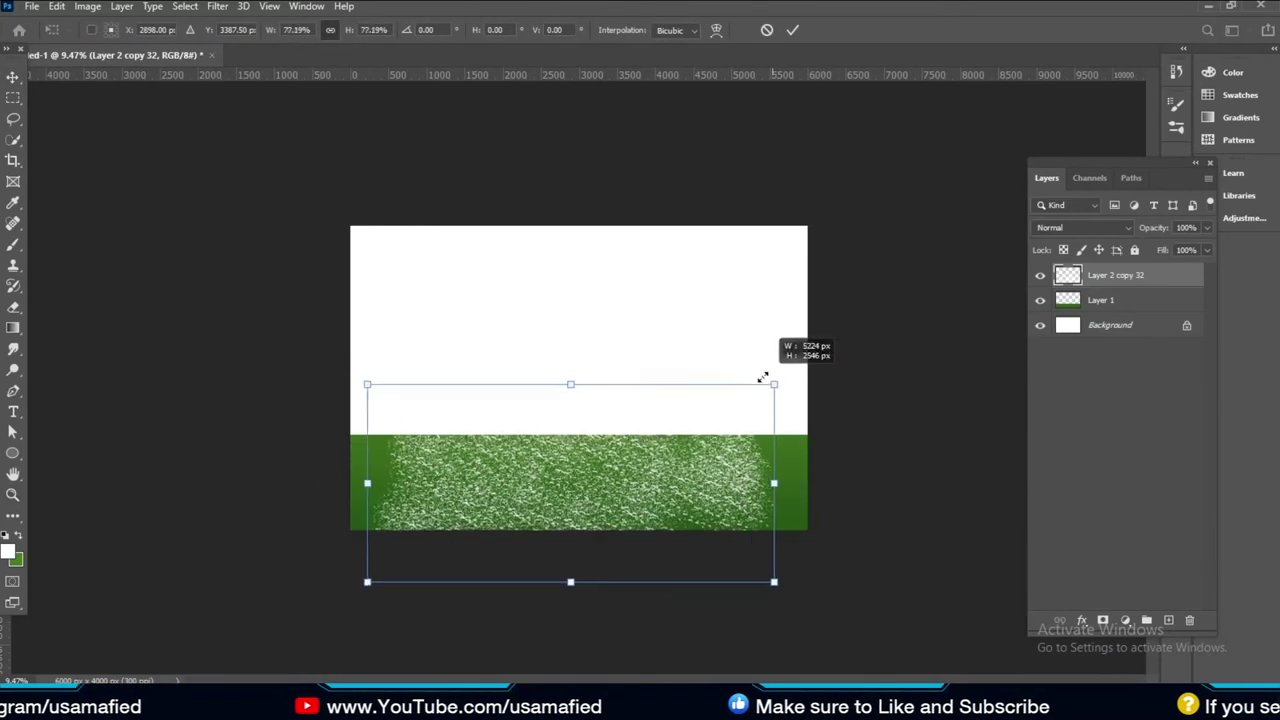
key("Return")
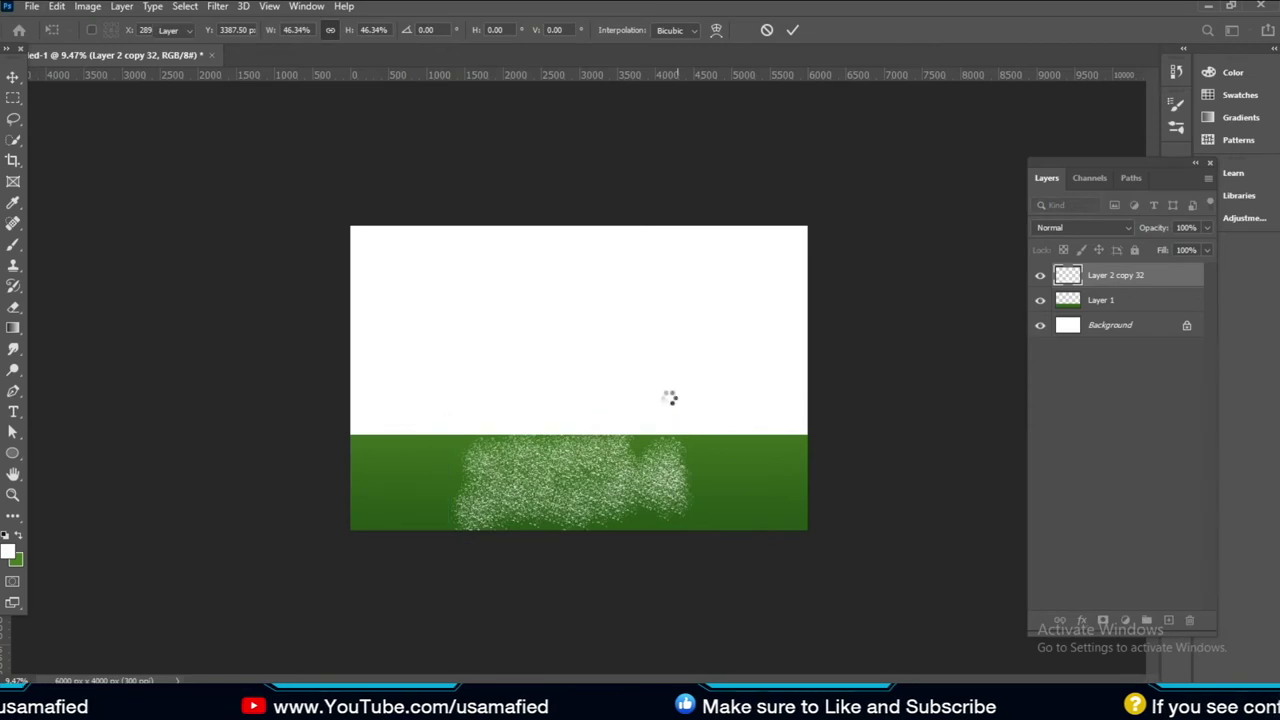
Tile copies of the smaller texture across the green strip and merge them into Layer 2 copy 40
key("z")
left_click_drag(553, 496, 603, 545)
key("v")
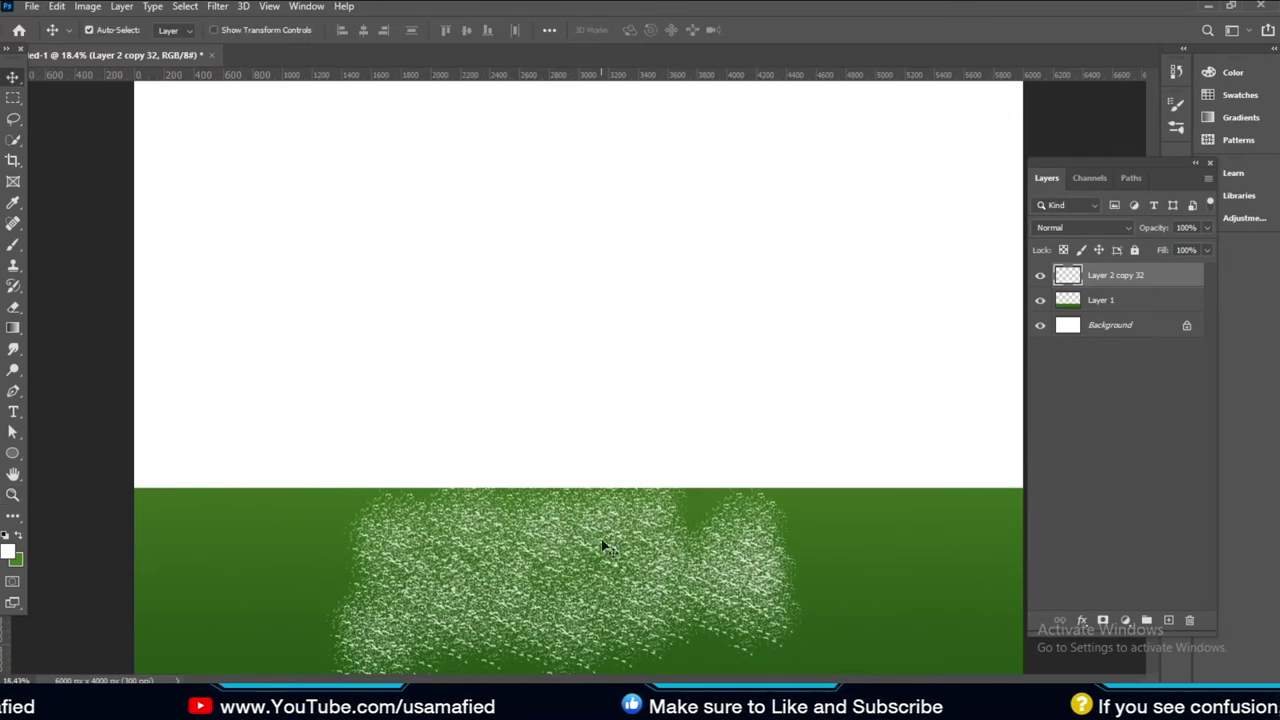
scroll(584, 483, "down", 1)
scroll(592, 492, "down", 1)
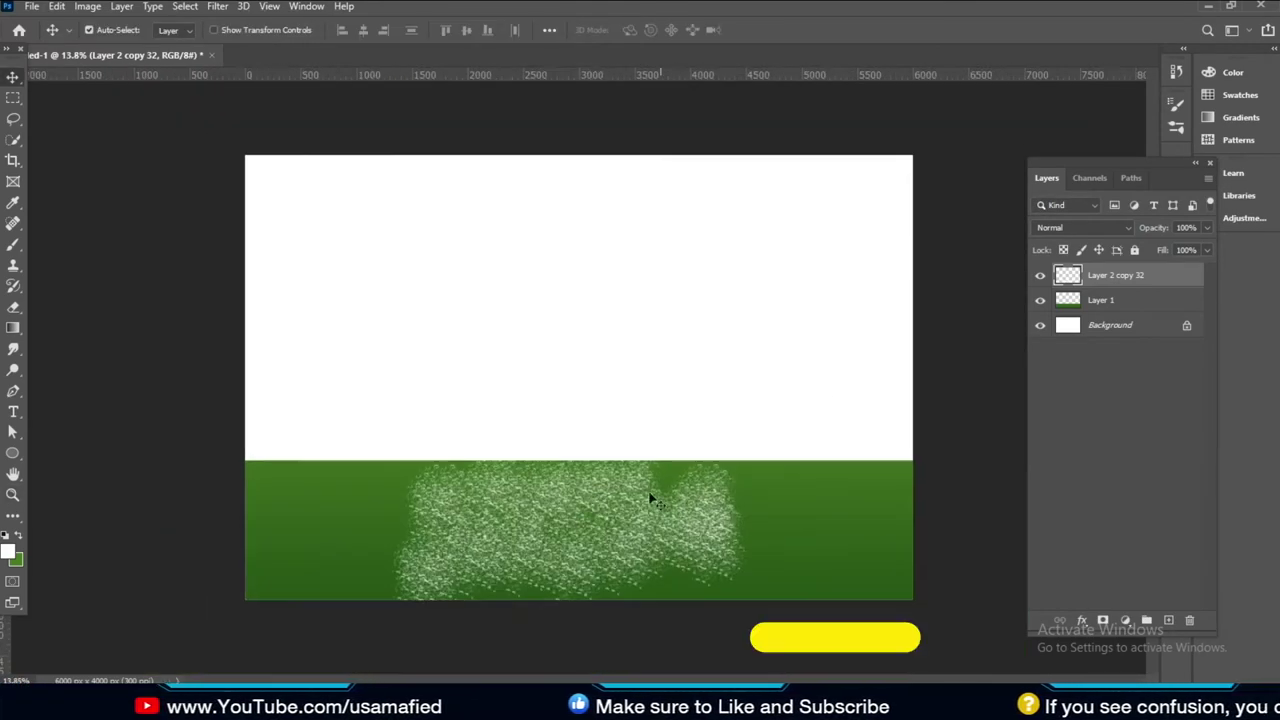
mouse_move(551, 556)
left_mouse_down()
mouse_move(345, 526)
mouse_move(560, 468)
left_mouse_up()
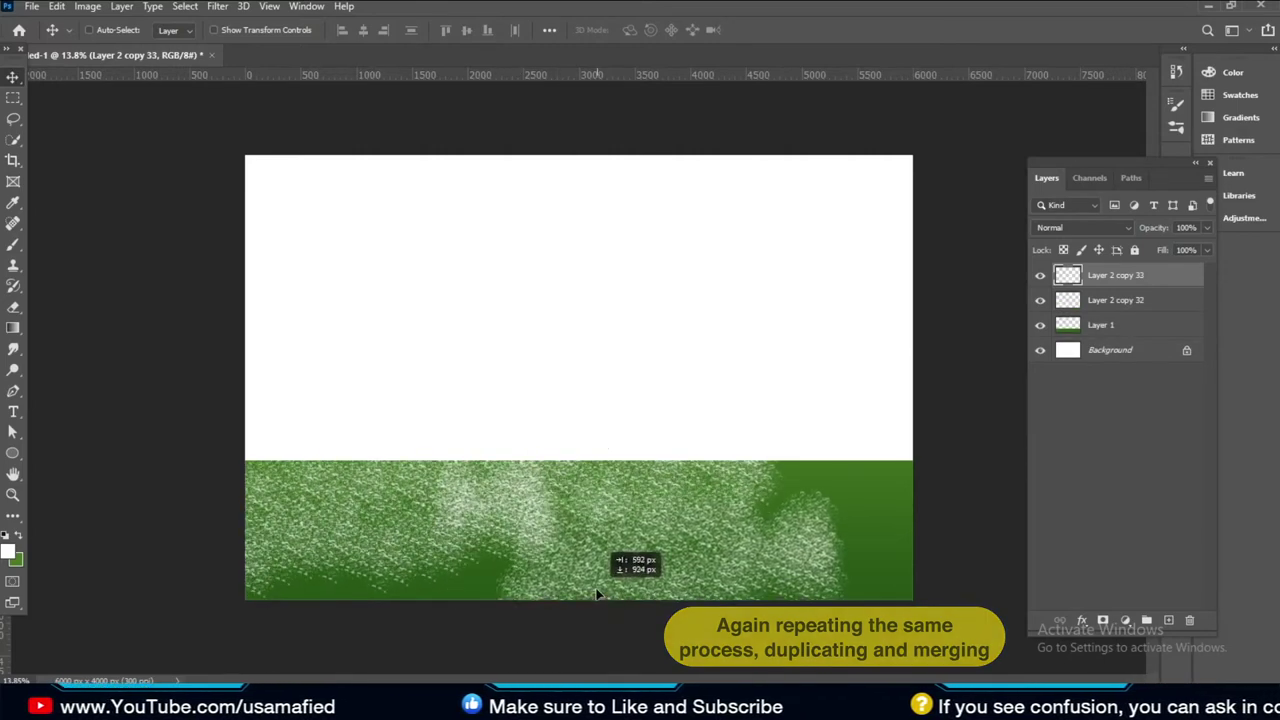
mouse_move(531, 494)
left_mouse_down()
mouse_move(302, 610)
mouse_move(860, 495)
mouse_move(843, 571)
mouse_move(794, 614)
mouse_move(909, 471)
mouse_move(498, 491)
mouse_move(635, 534)
mouse_move(272, 483)
left_mouse_up()
left_click(1134, 466, "shift")
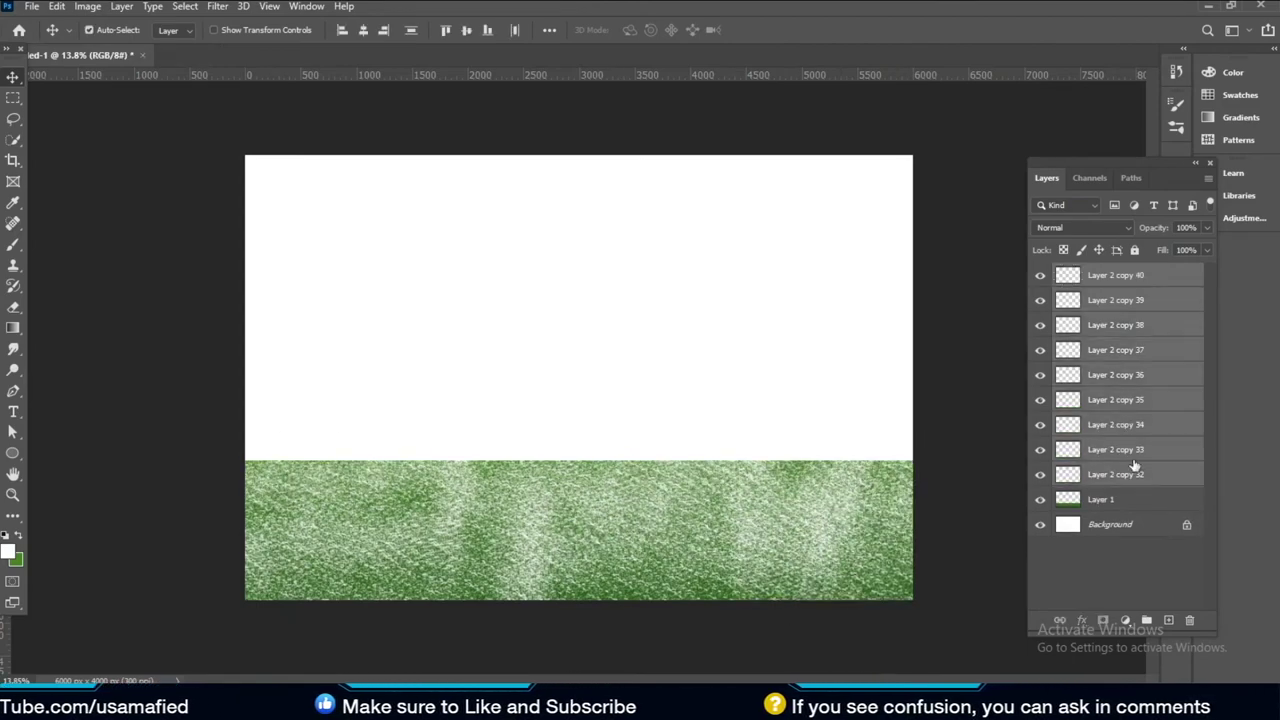
right_click(1125, 372)
left_click(985, 484)
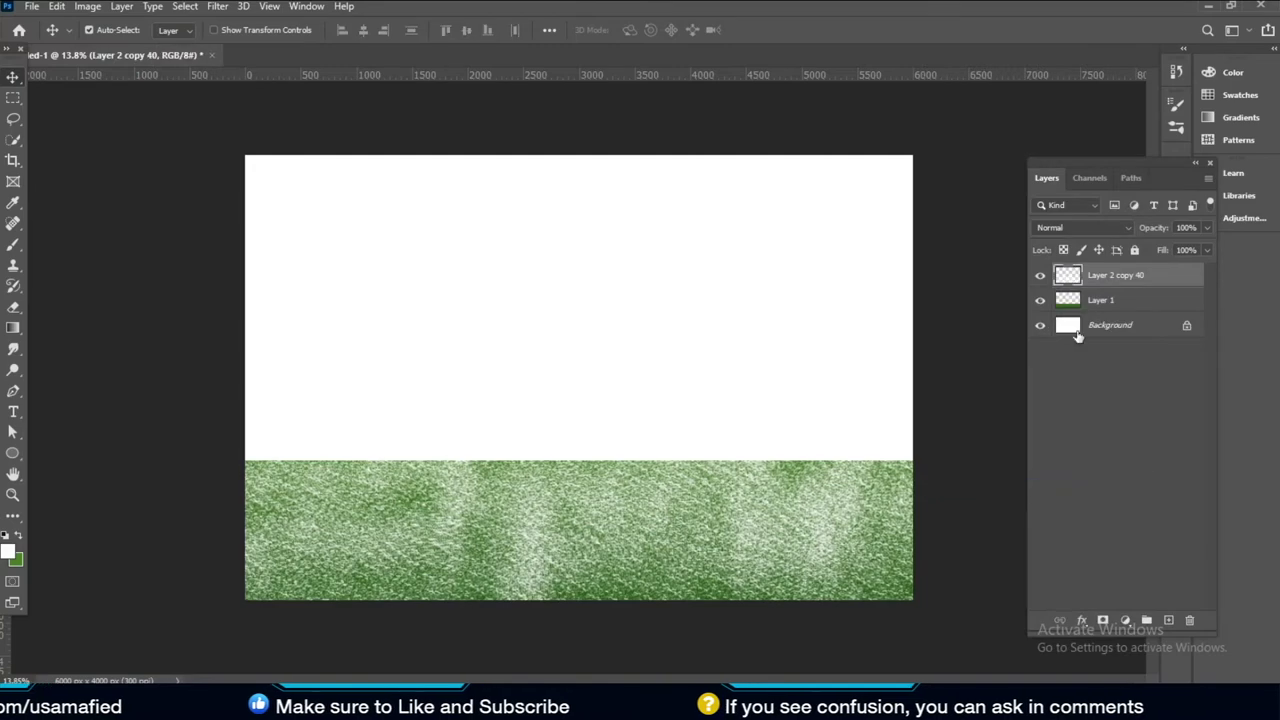
Set the texture to Soft Light at 32% opacity, clip it to the grass, and merge both
left_click(1102, 226)
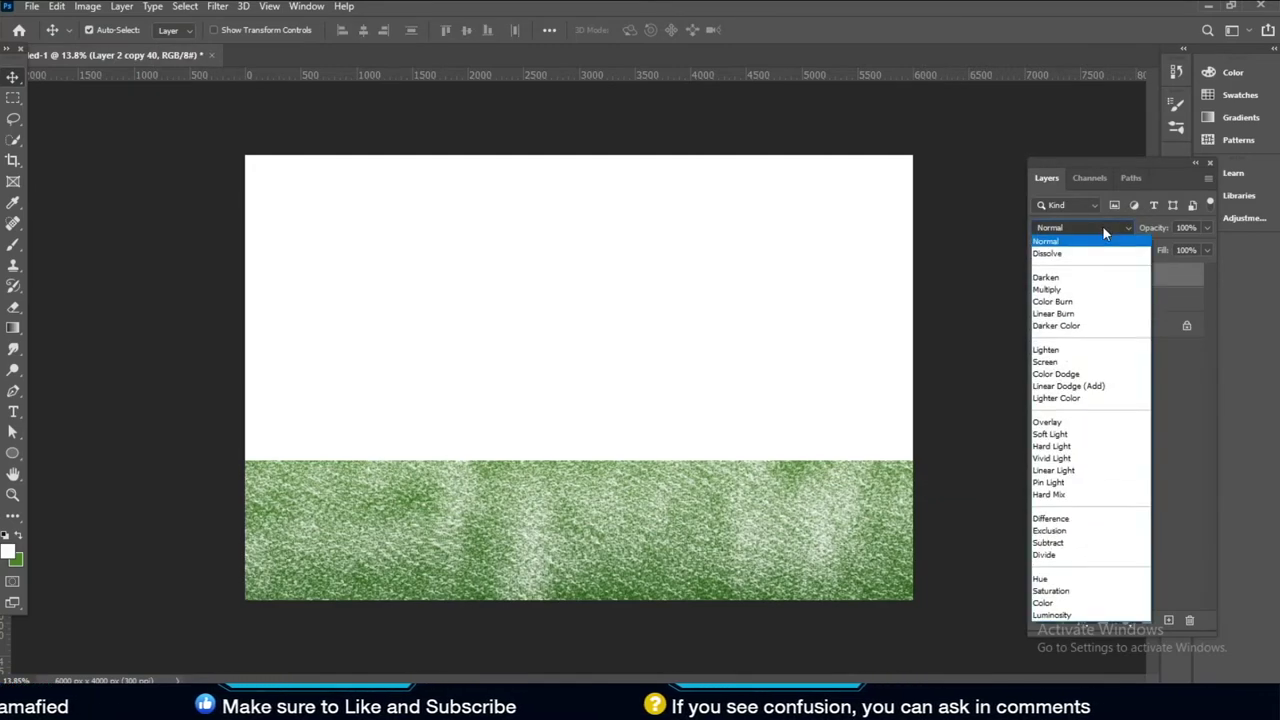
left_click(1063, 435)
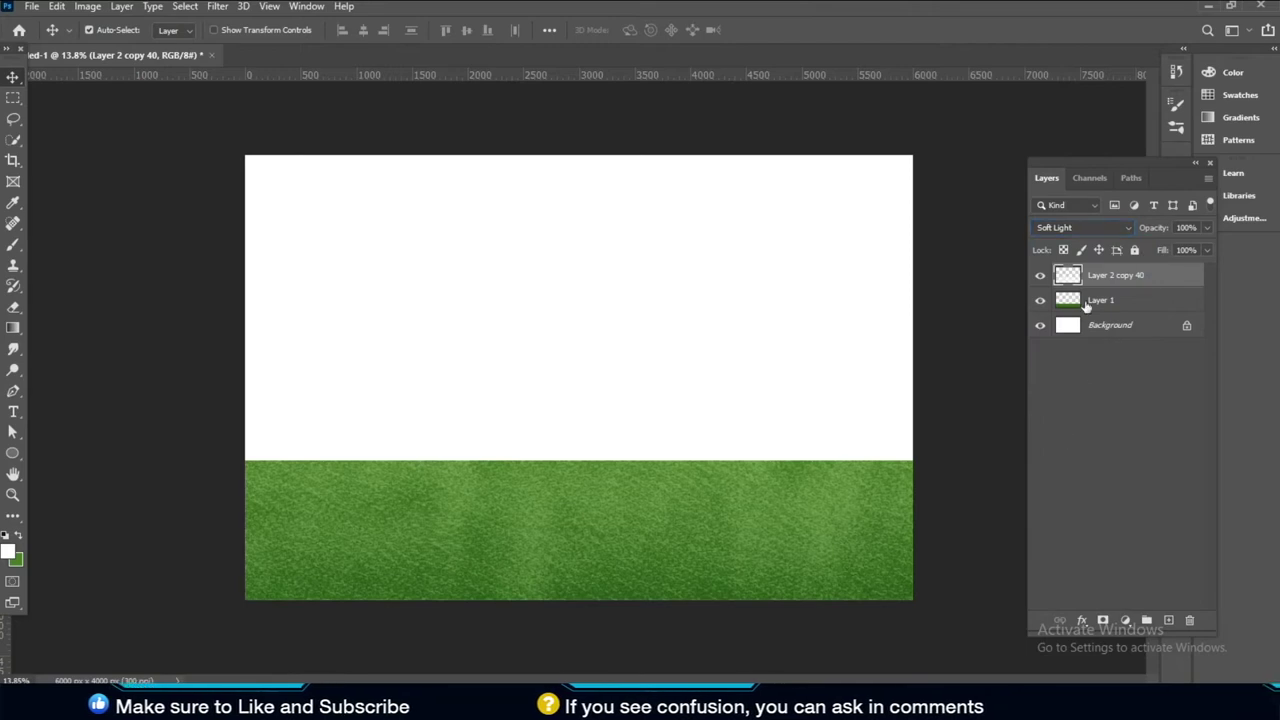
left_click_drag(1165, 228, 1086, 222)
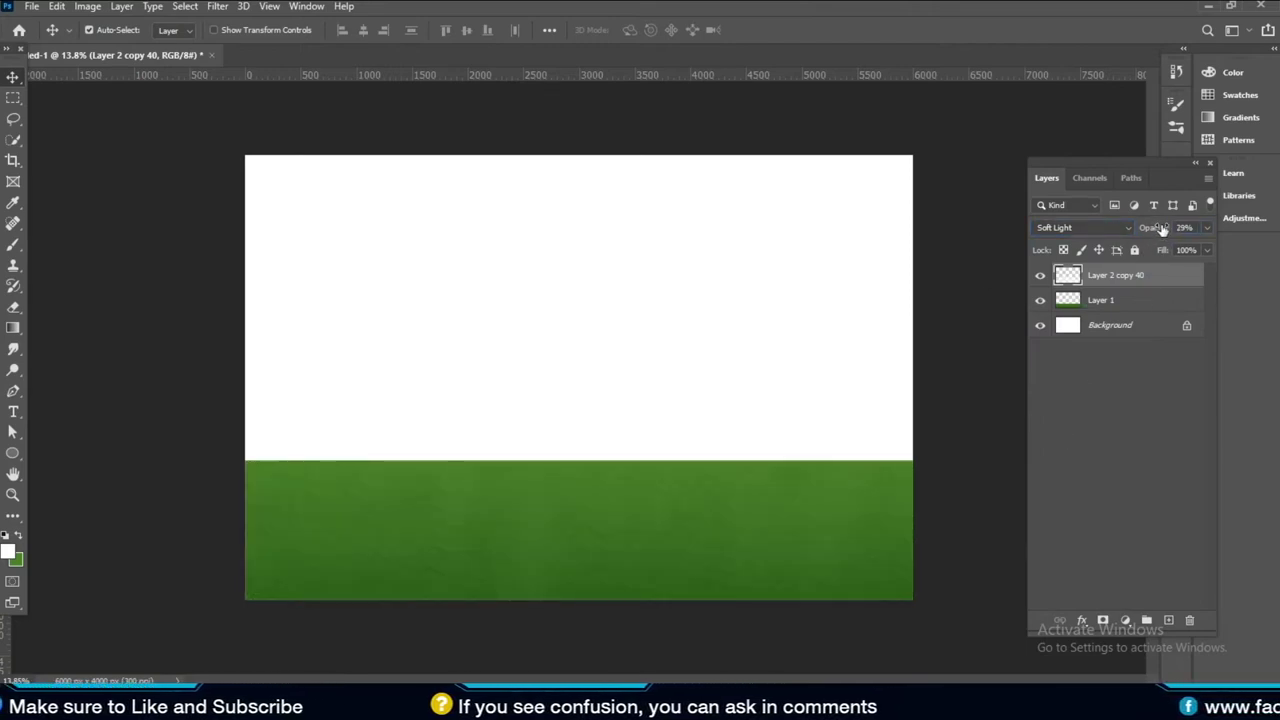
right_click(1122, 278)
left_click(998, 318)
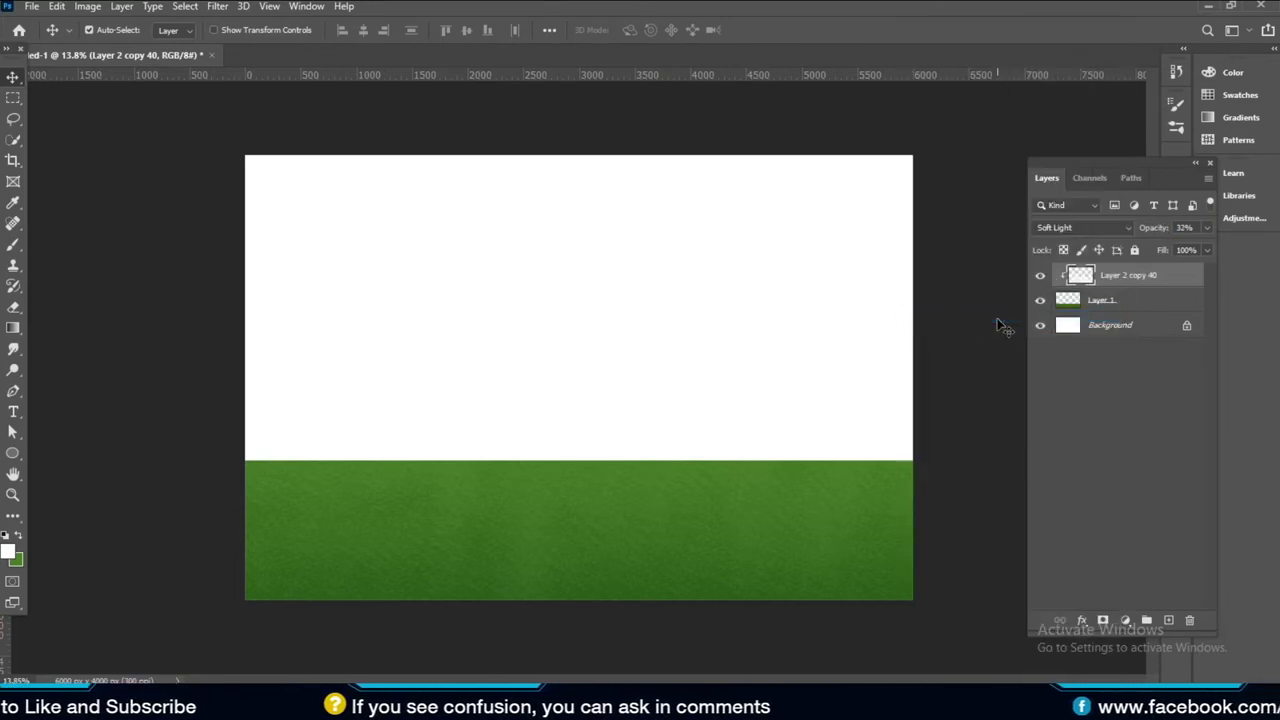
left_click(1110, 300, "shift")
right_click(1115, 301)
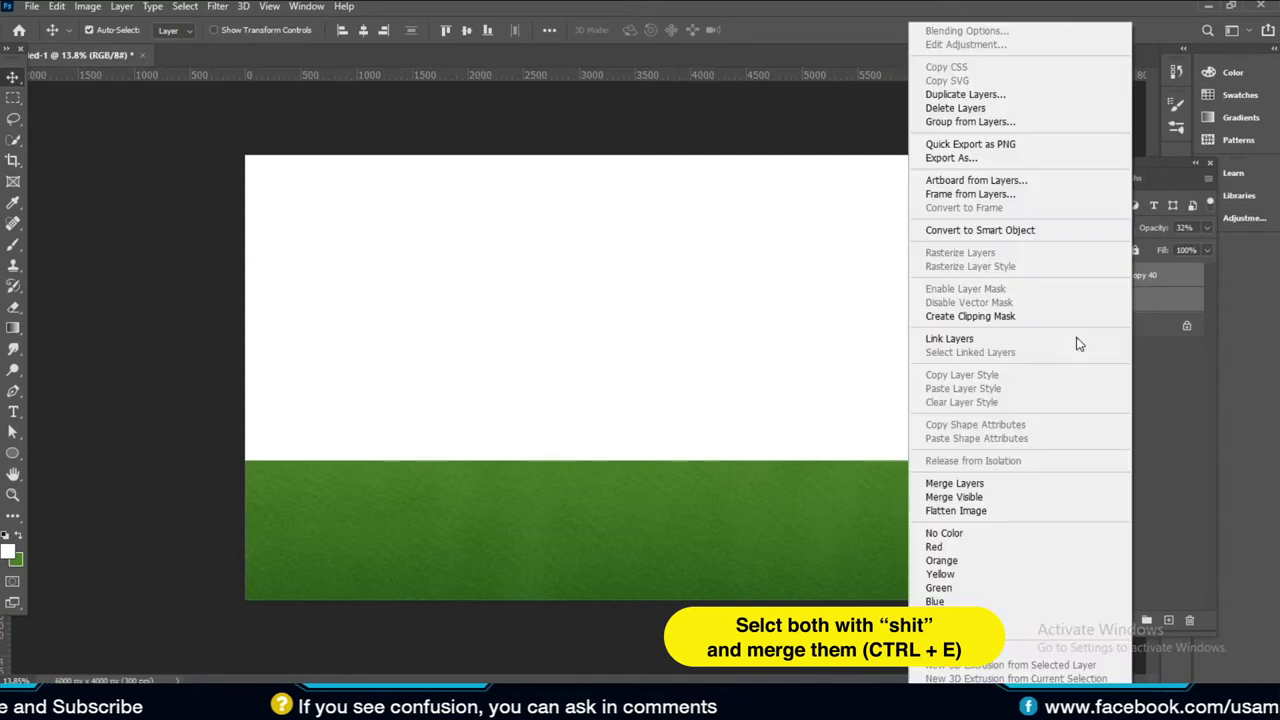
left_click(955, 483)
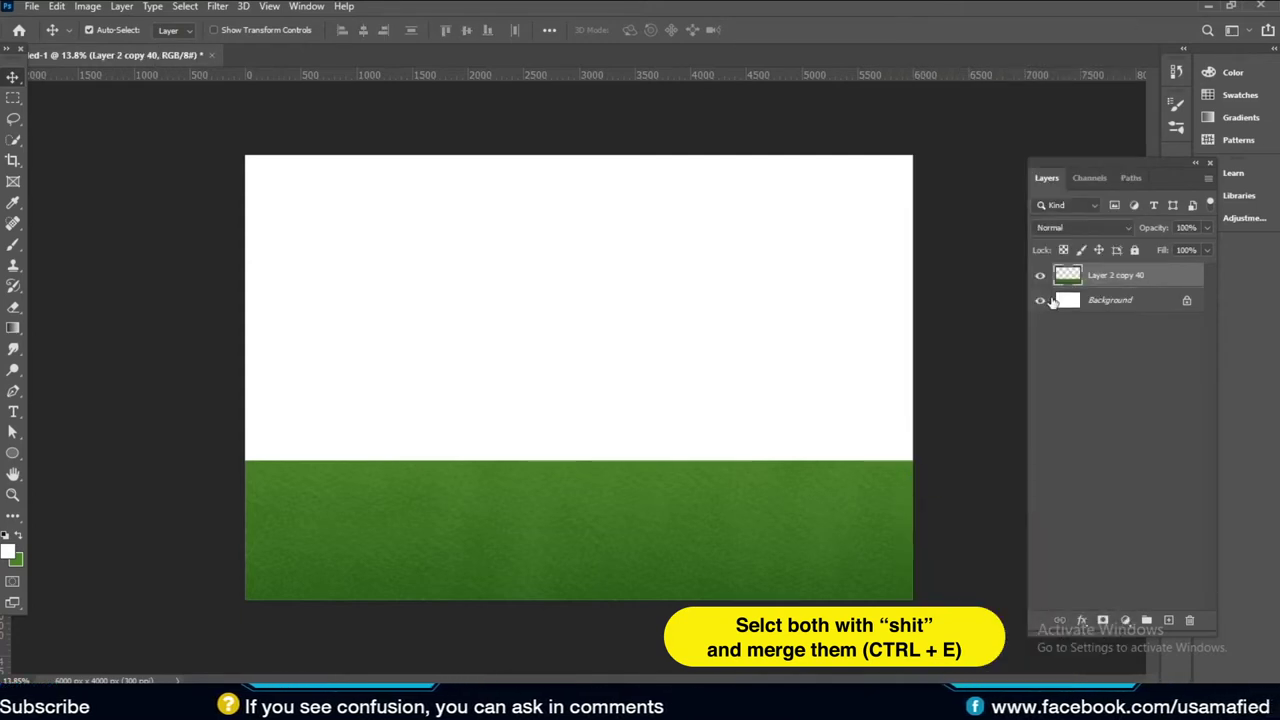
Set the gradient colours to navy #09032d foreground and black background
left_click(19, 331)
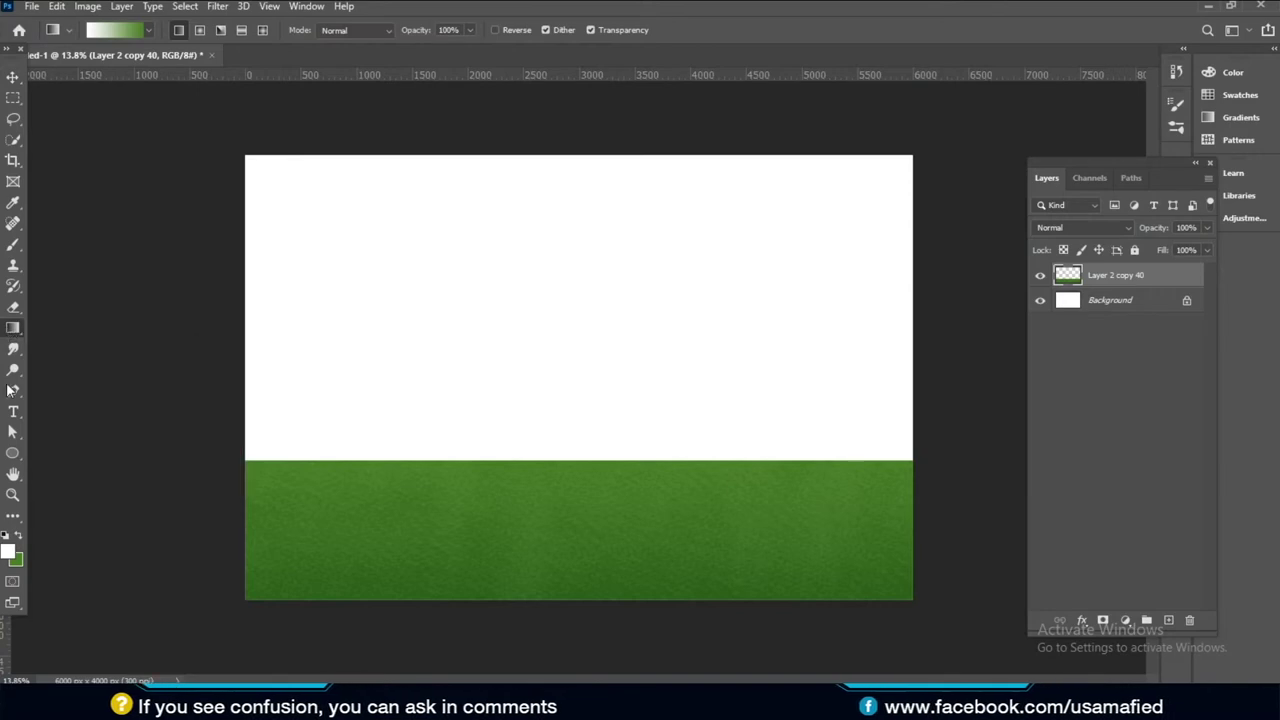
left_click(10, 555)
type("09032d")
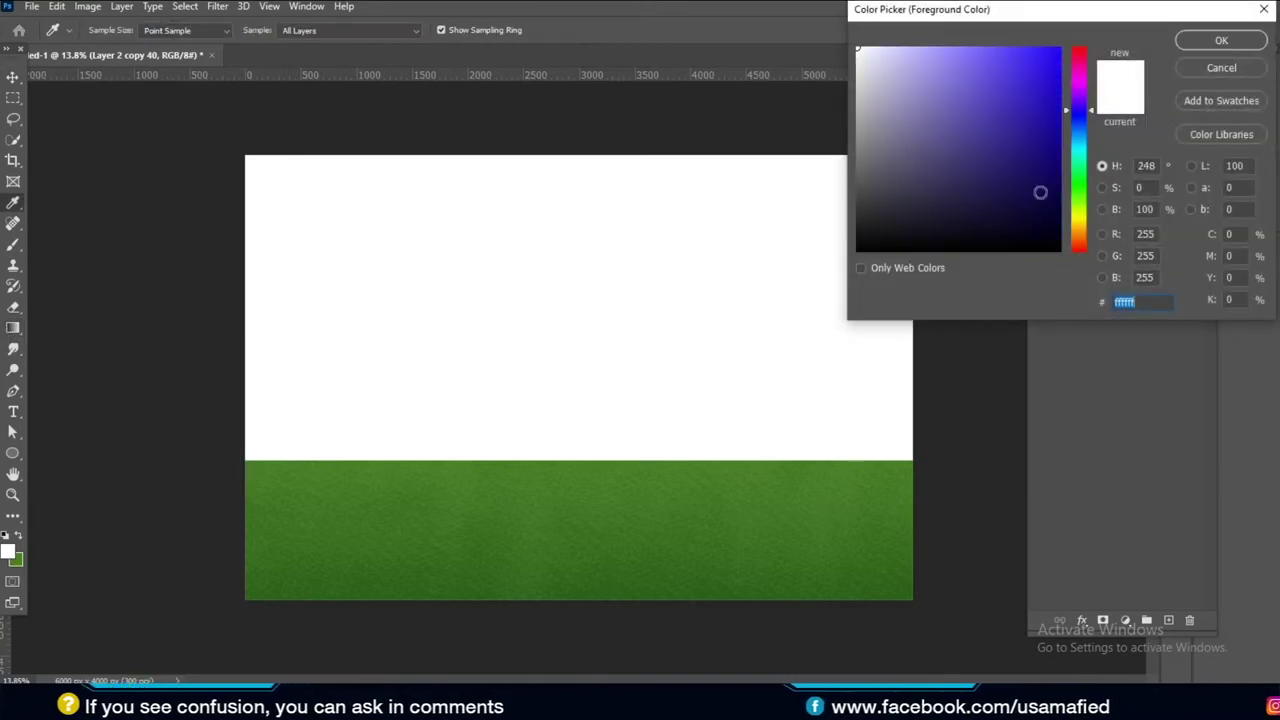
left_click_drag(1046, 215, 1053, 220)
left_click(1178, 41)
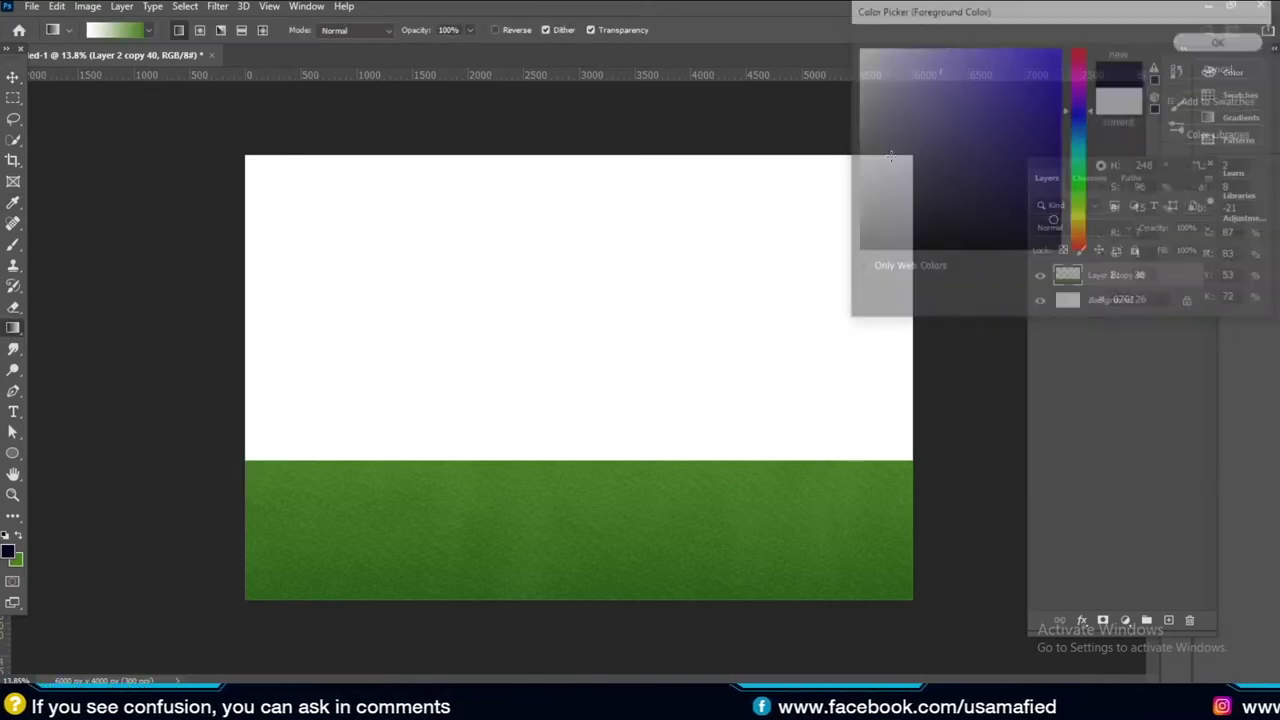
left_click(16, 559)
left_click_drag(1037, 236, 1092, 291)
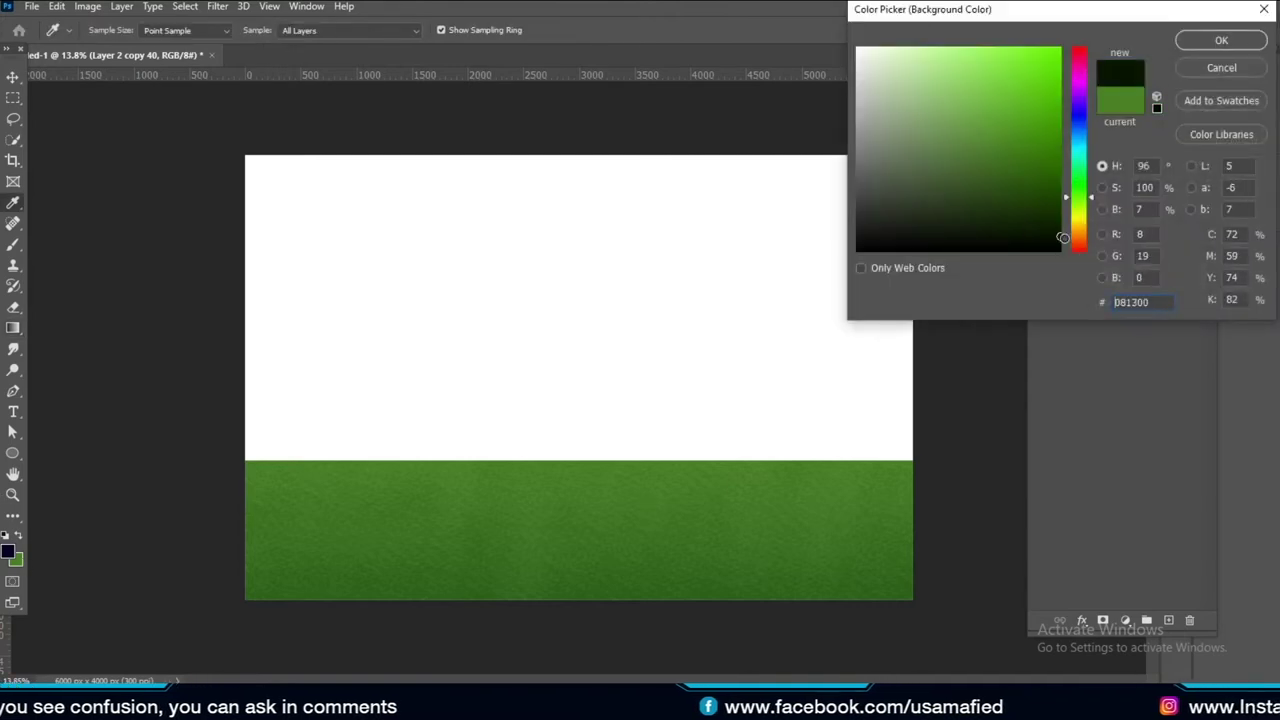
left_click(1220, 42)
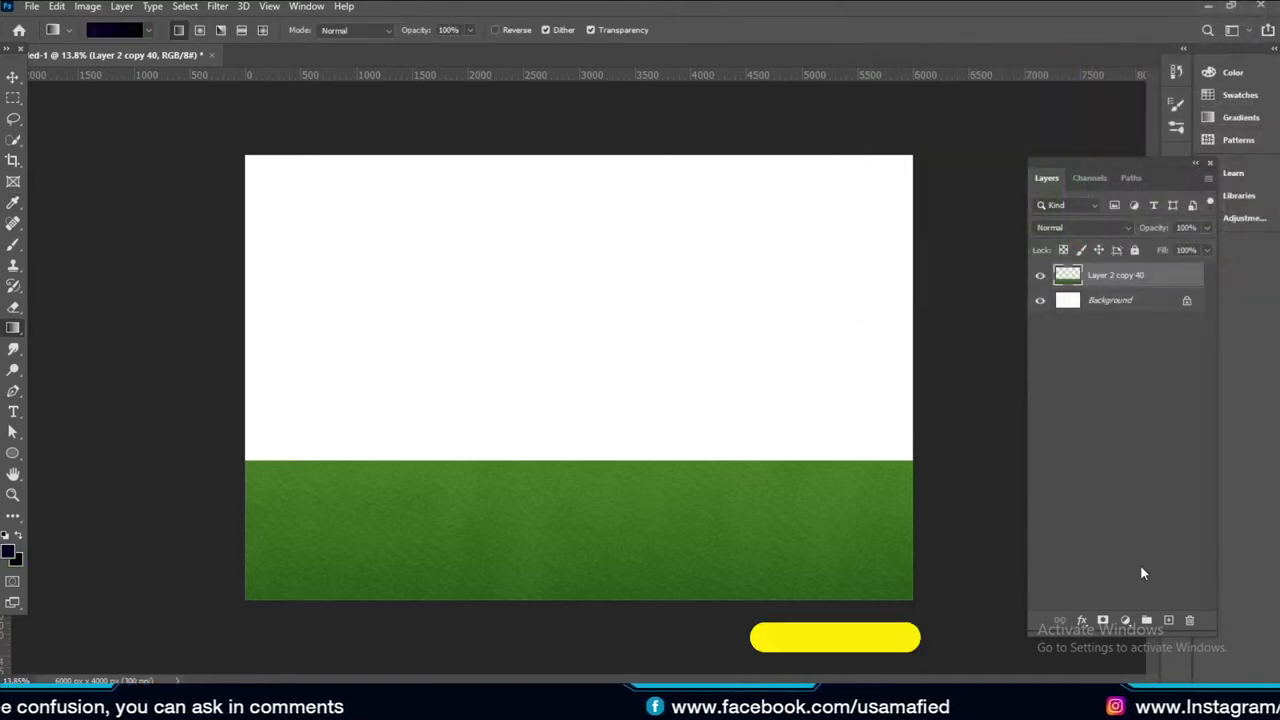
Fill a new layer with a radial navy-to-black gradient and place it beneath the grass
left_click(1168, 620)
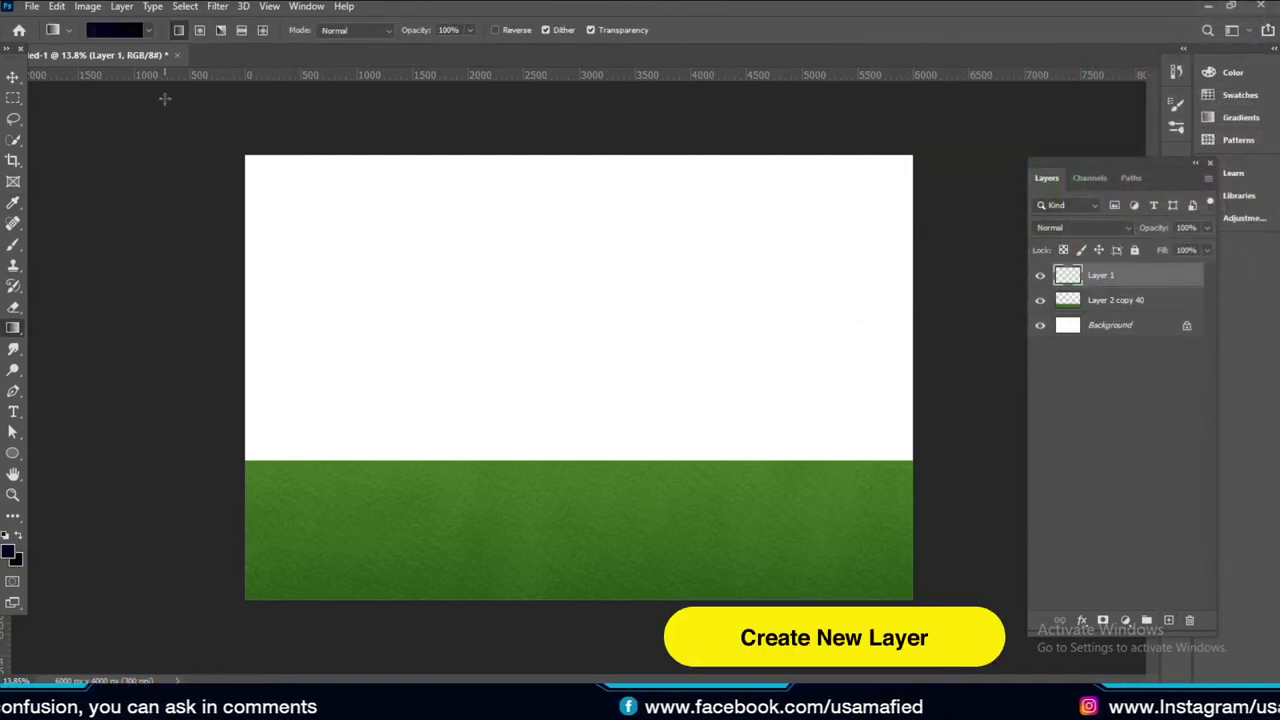
left_click(201, 35)
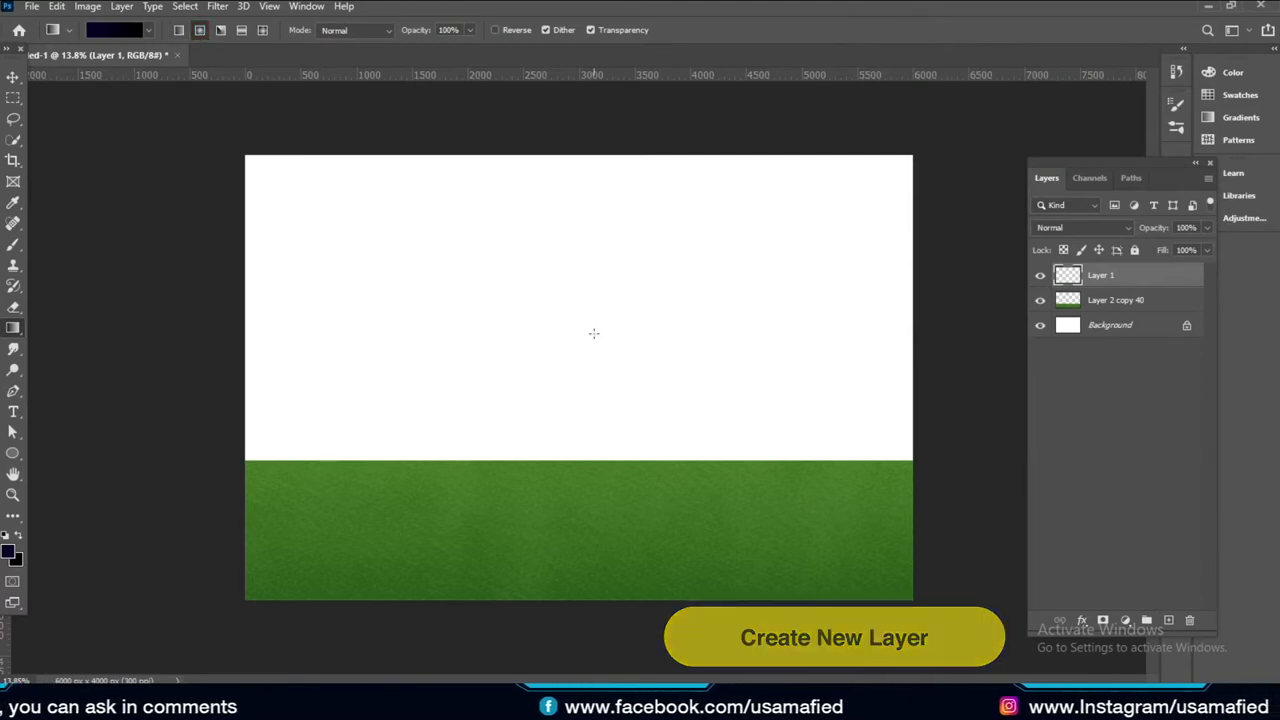
left_click_drag(596, 332, 592, 471)
key("ctrl+z")
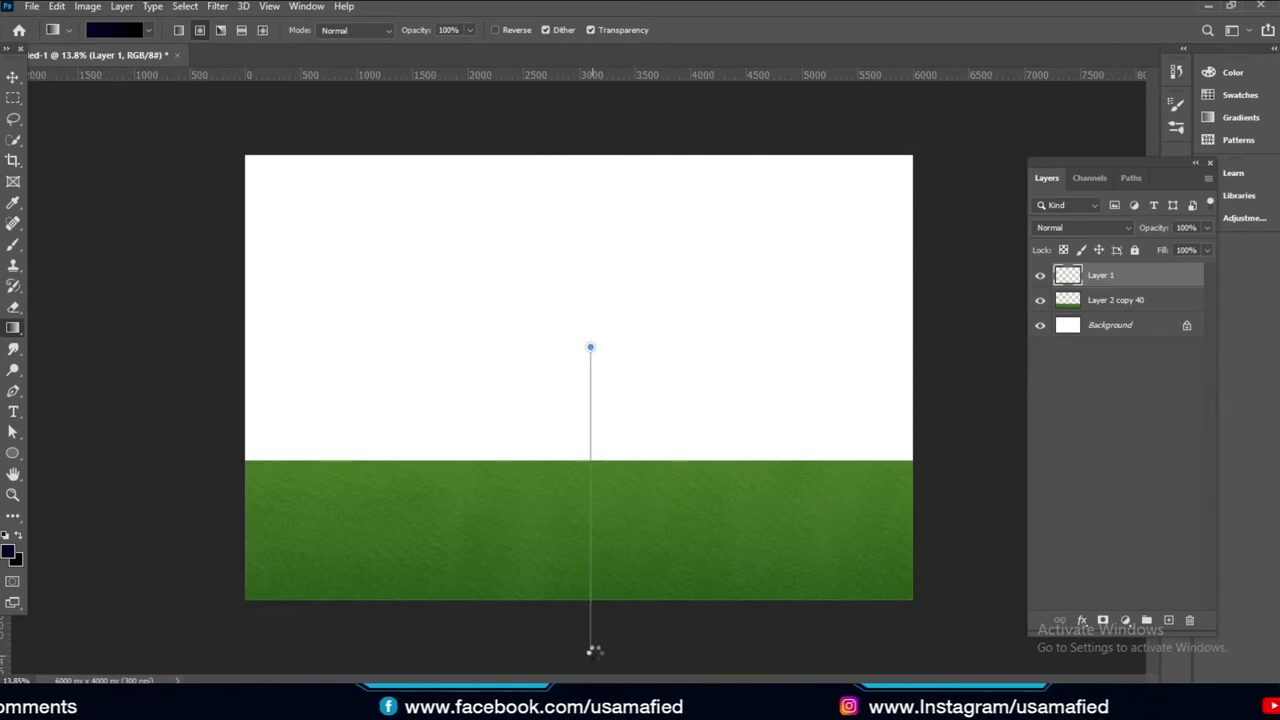
left_click_drag(592, 651, 592, 651)
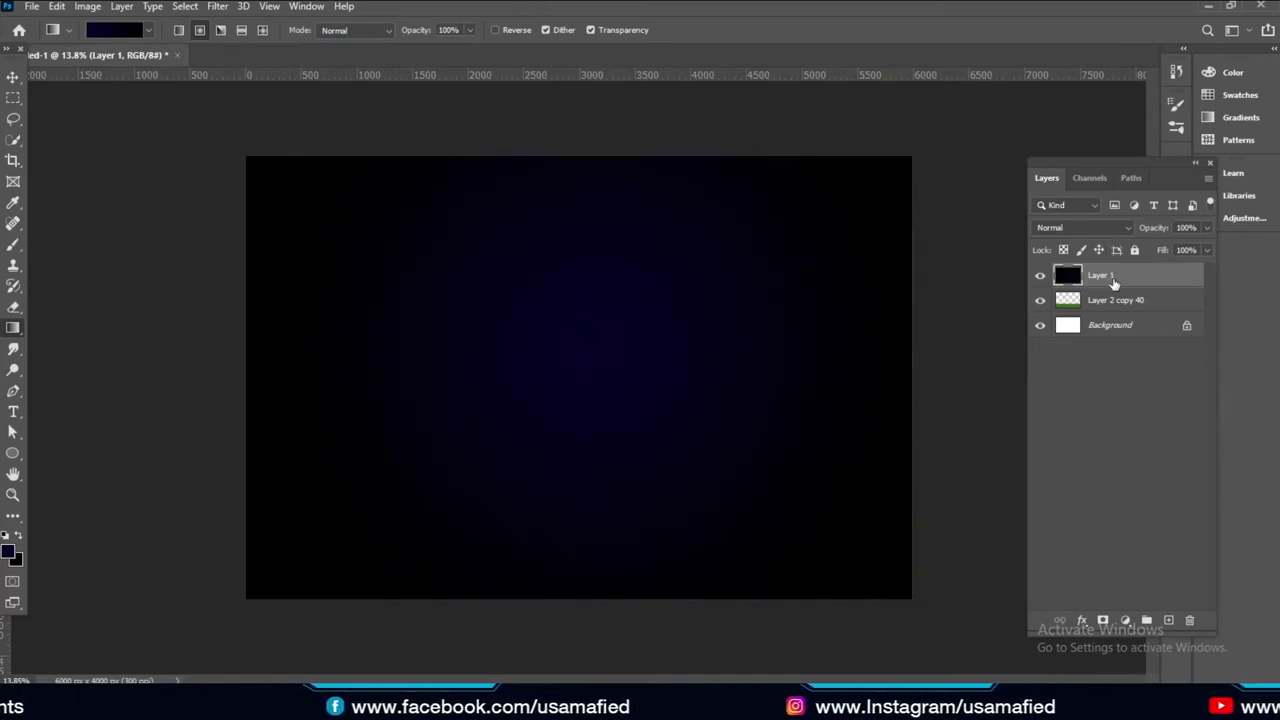
left_click_drag(1104, 305, 1101, 279)
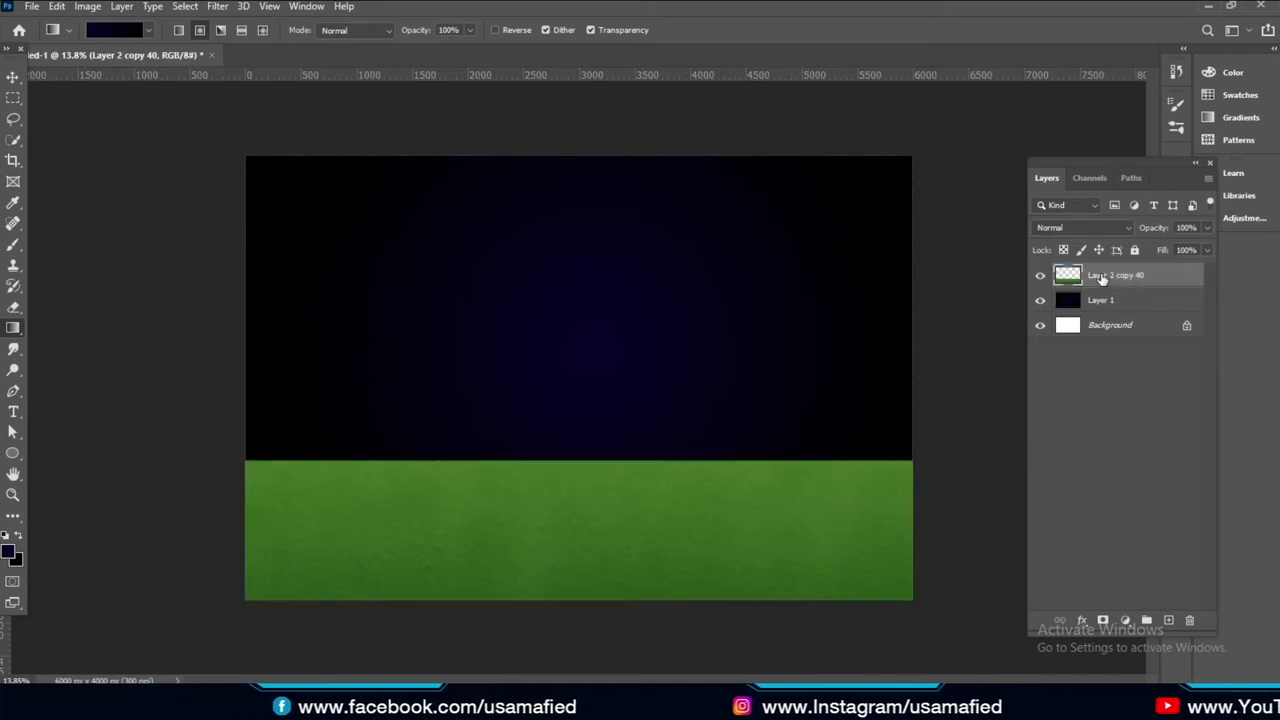
Set the Eraser to a soft 149 px brush
left_click(16, 310)
left_click(110, 36)
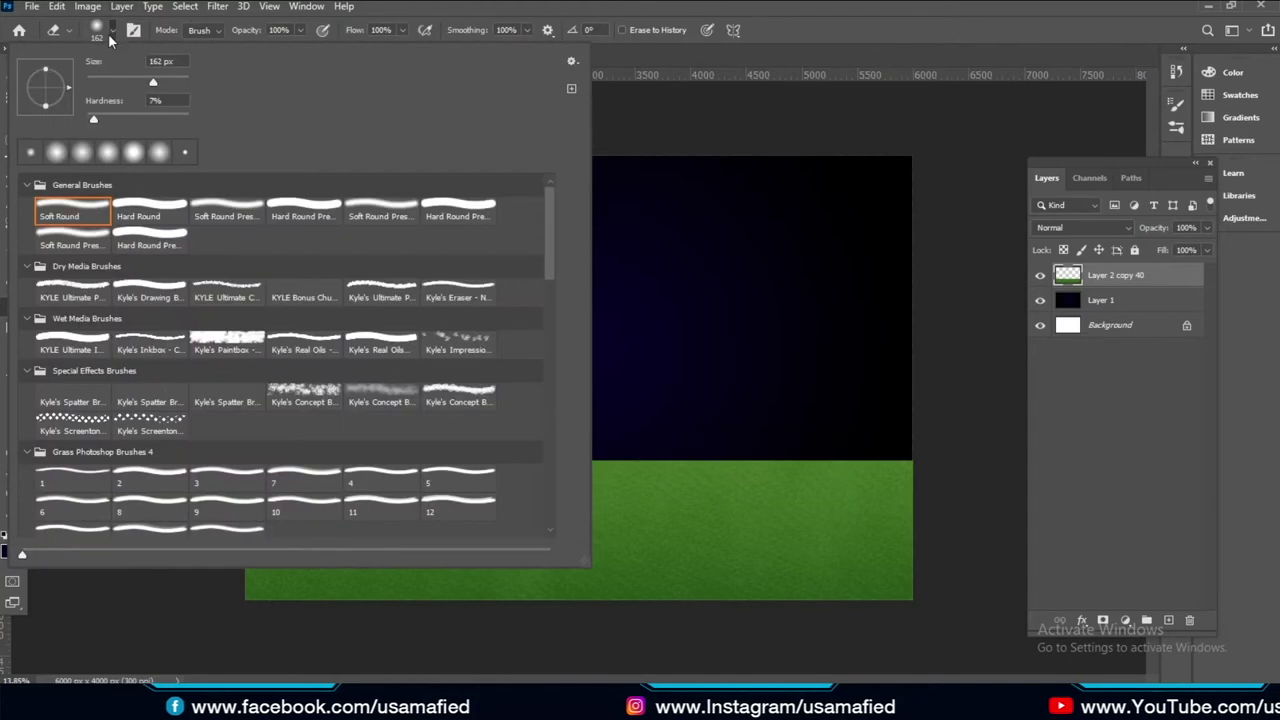
left_click_drag(111, 84, 112, 82)
left_click(178, 100)
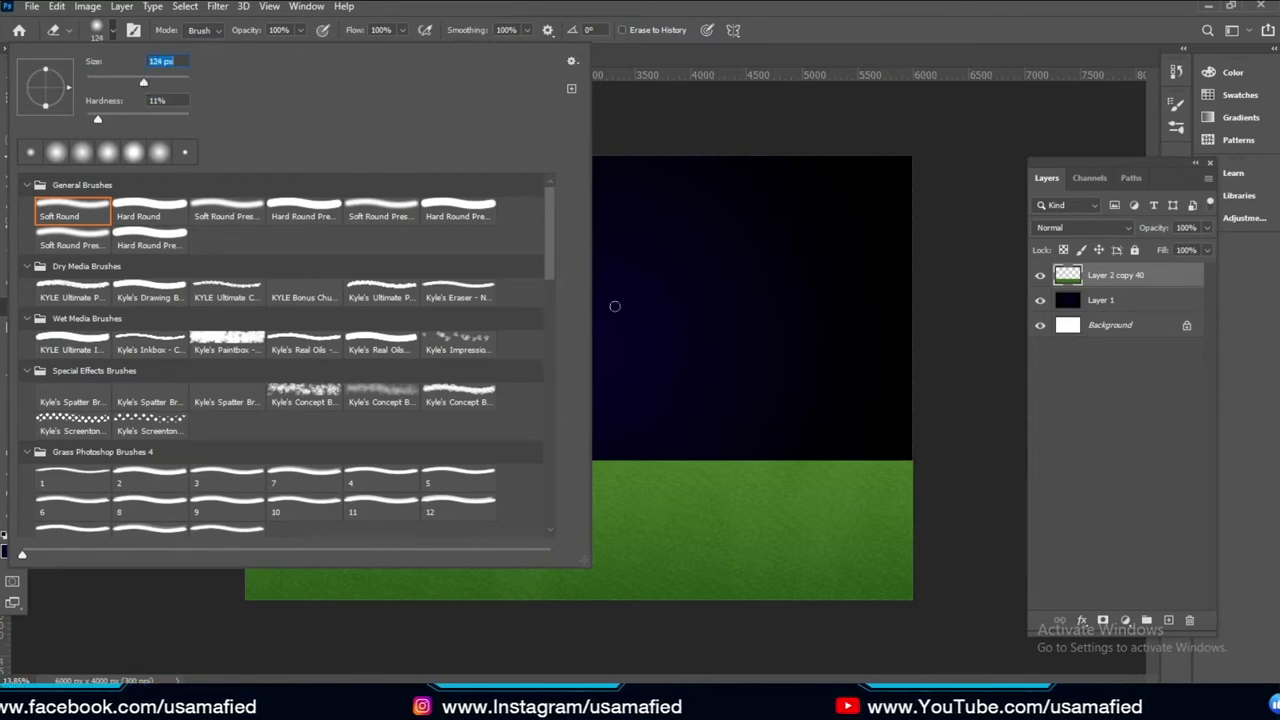
type("149")
key("Return")
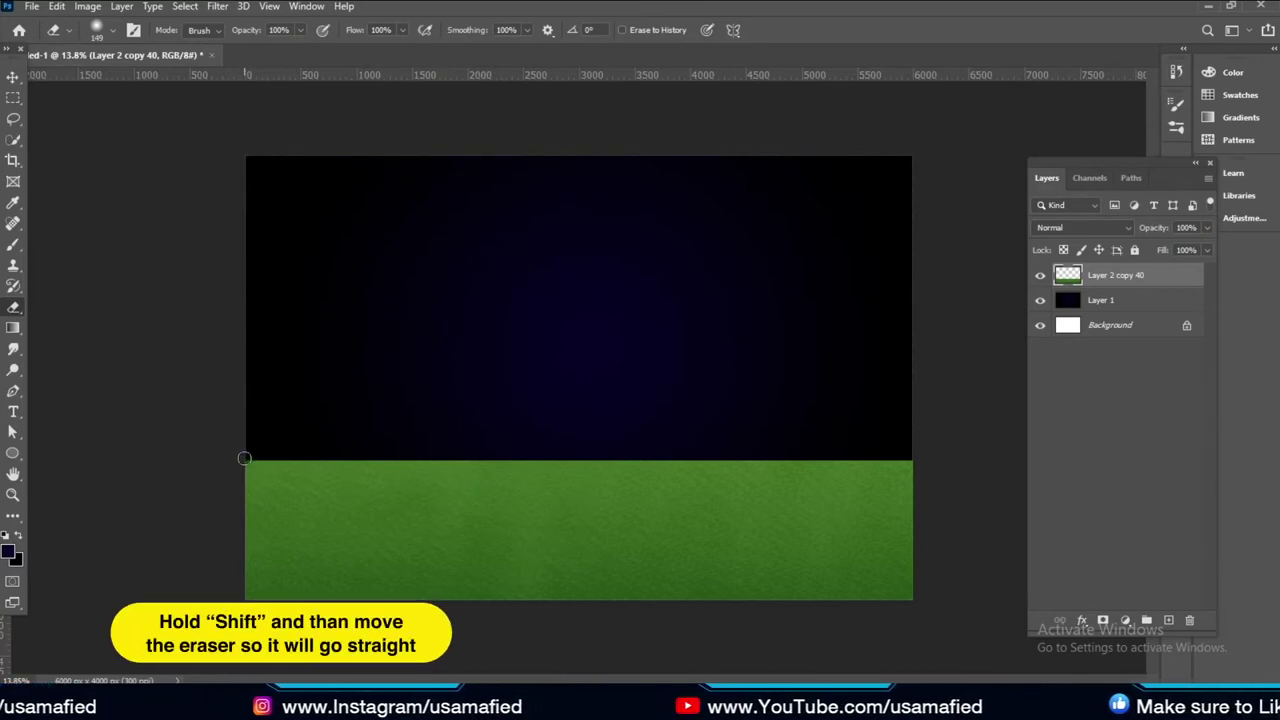
Erase straight strokes along the grass top edge, enlarging the eraser to 207 px
left_click_drag(244, 458, 916, 460)
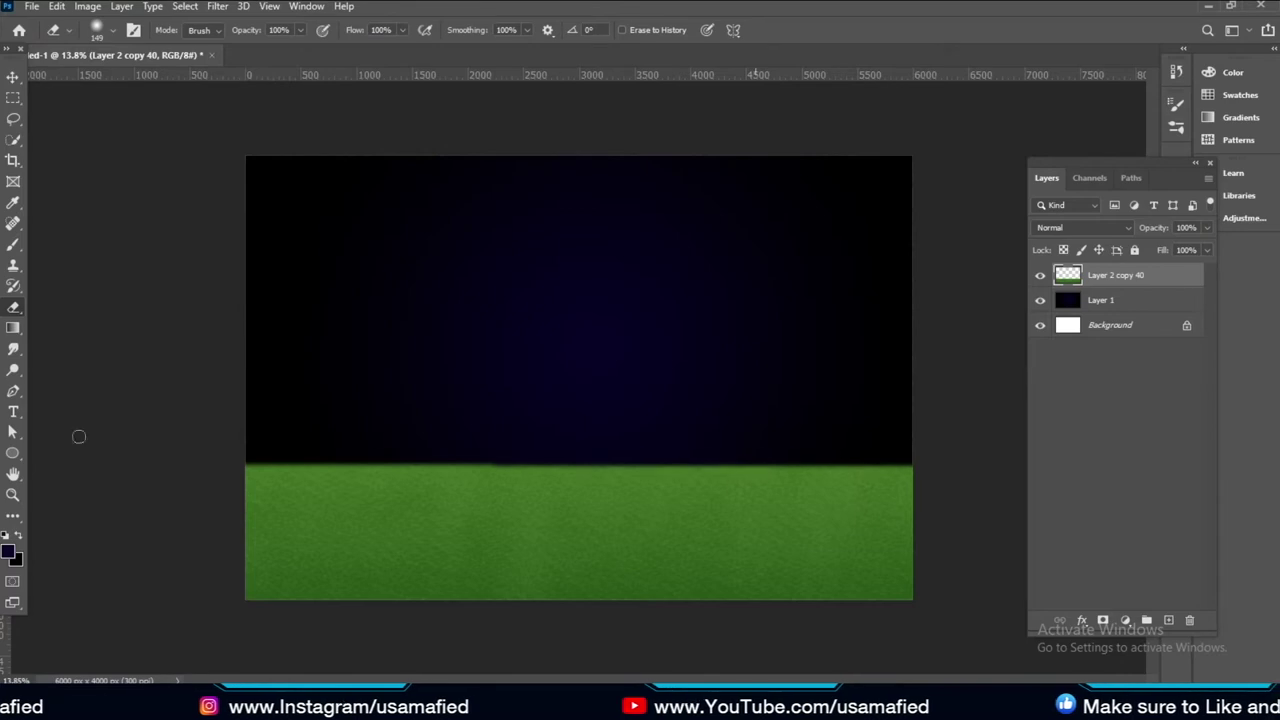
left_click_drag(240, 464, 1270, 484)
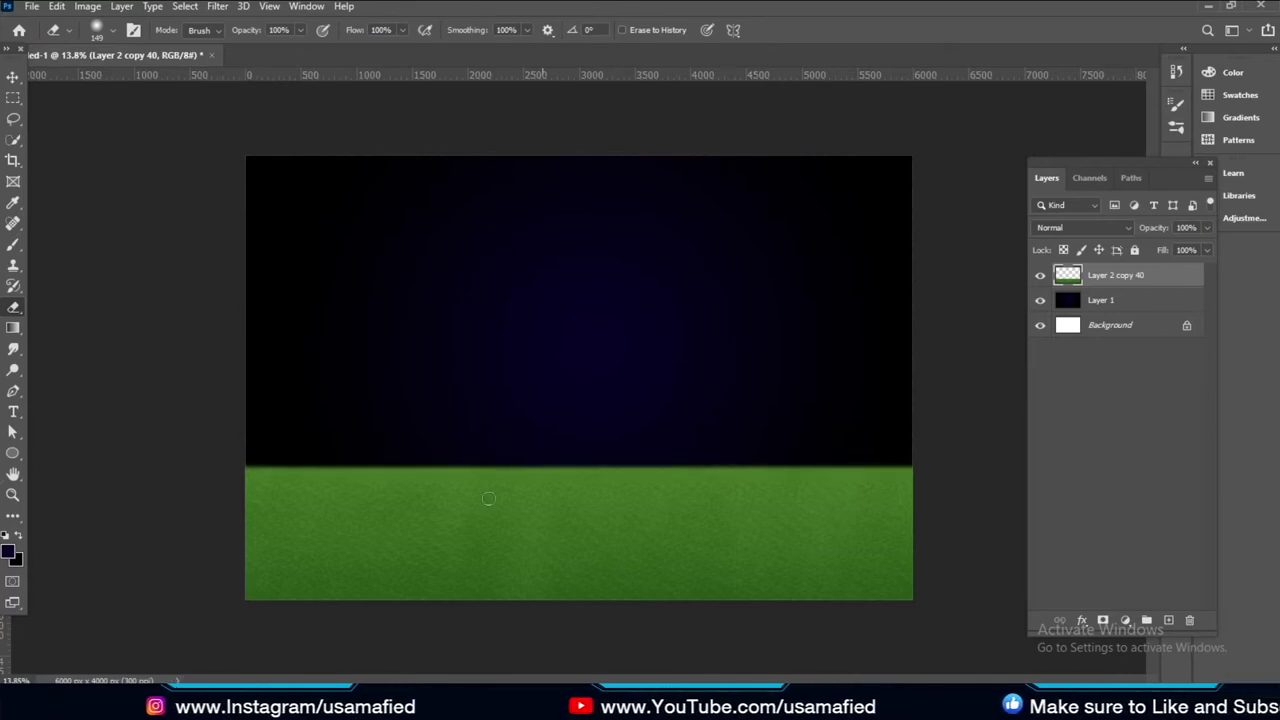
right_click(257, 457, "alt")
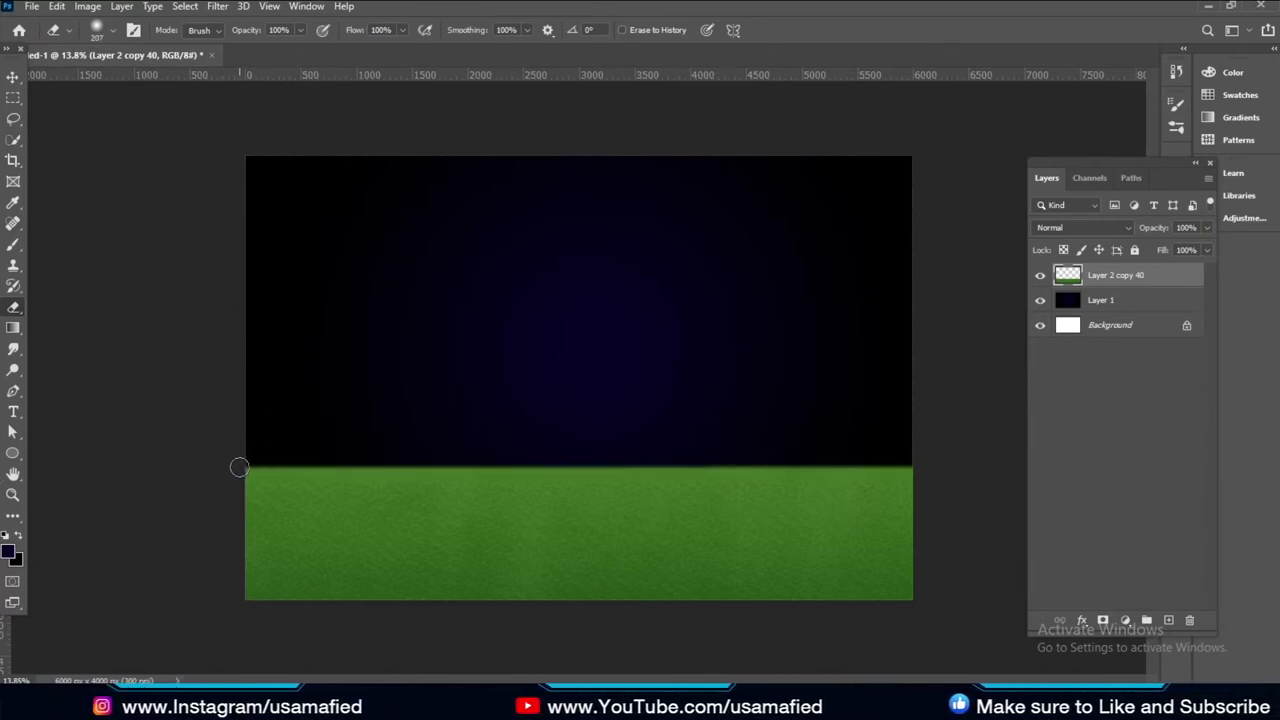
left_click_drag(268, 476, 1133, 500)
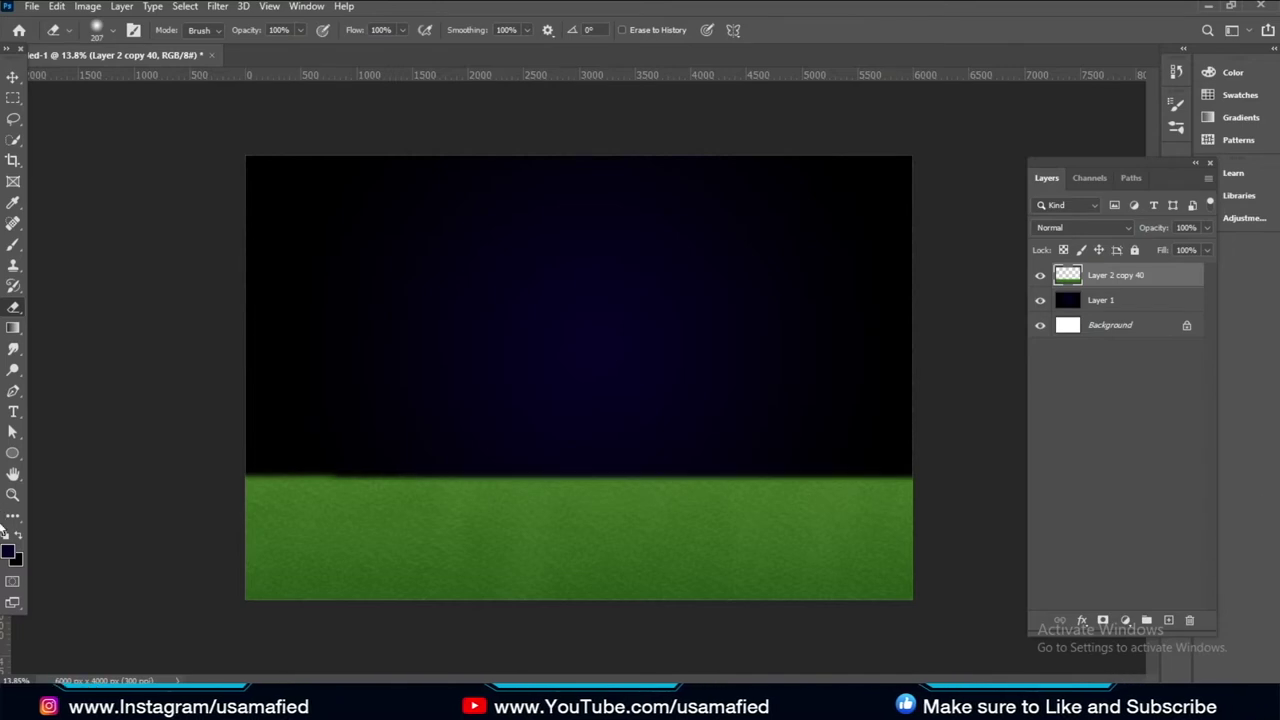
Darken the navy sky Layer 1 with a lowered Curves midpoint, then reselect Layer 2 copy 40
key("v")
left_click(1095, 311)
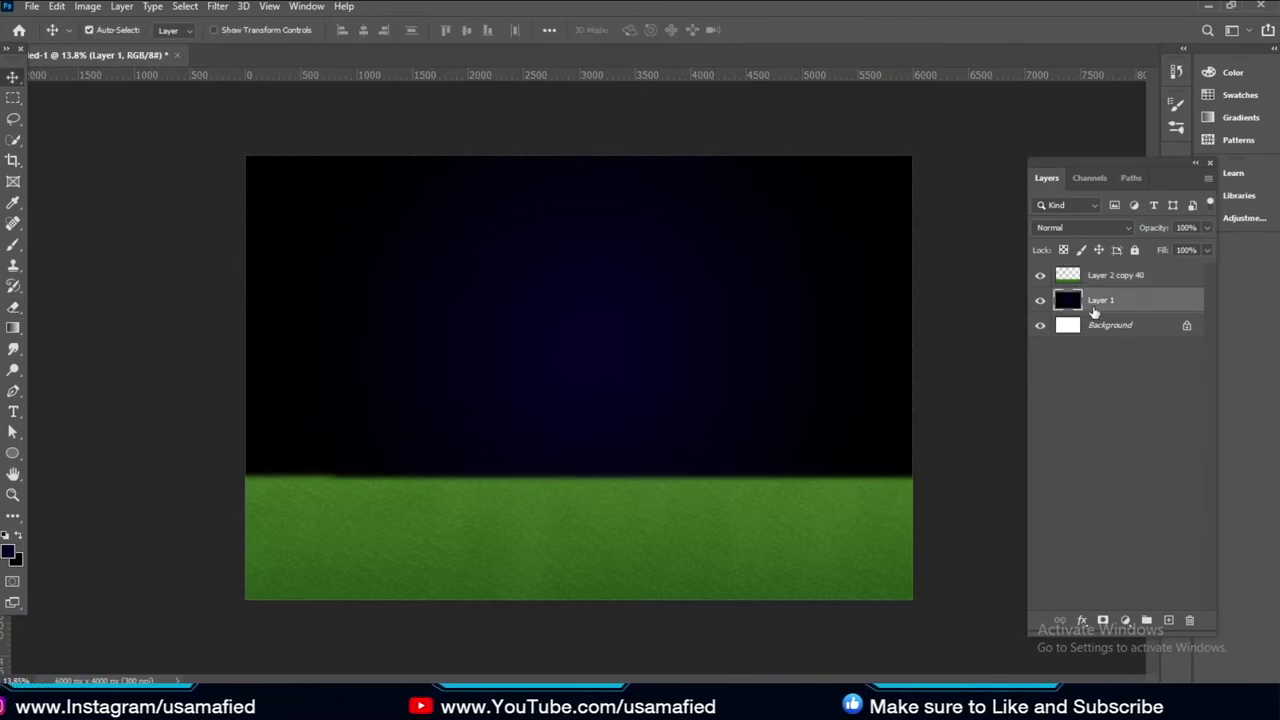
left_click(87, 6)
mouse_move(113, 48)
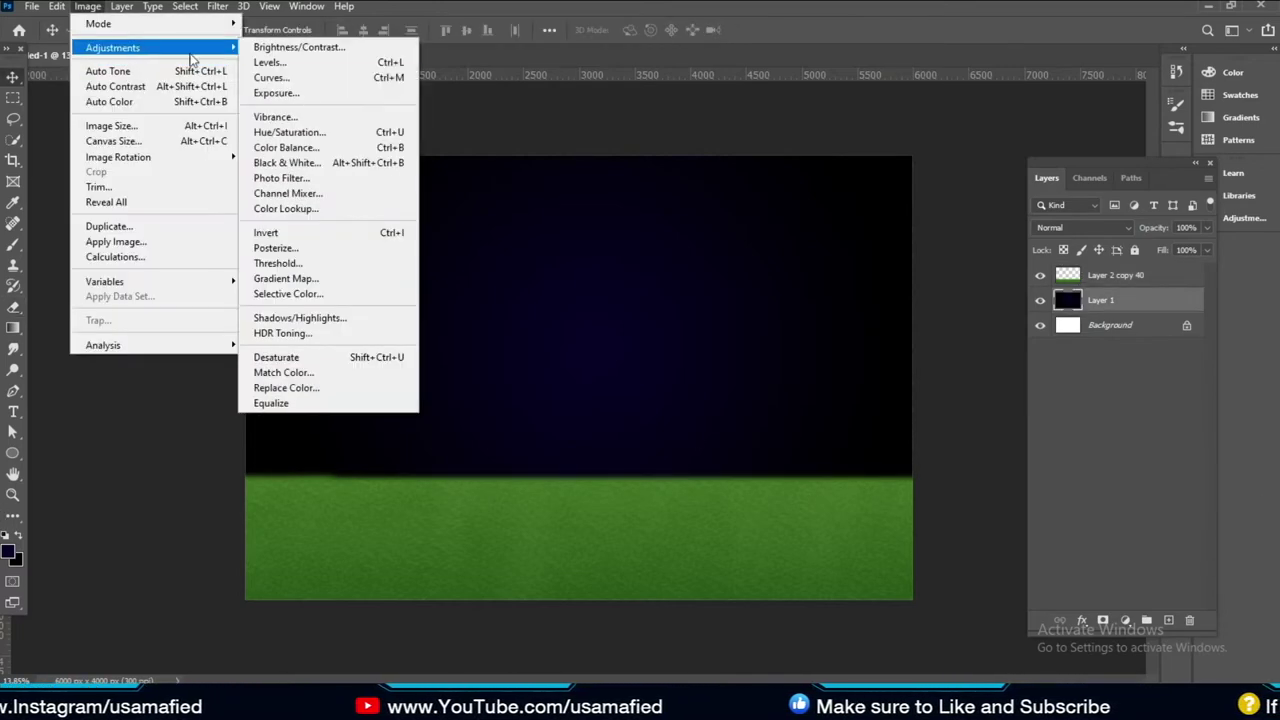
left_click(299, 78)
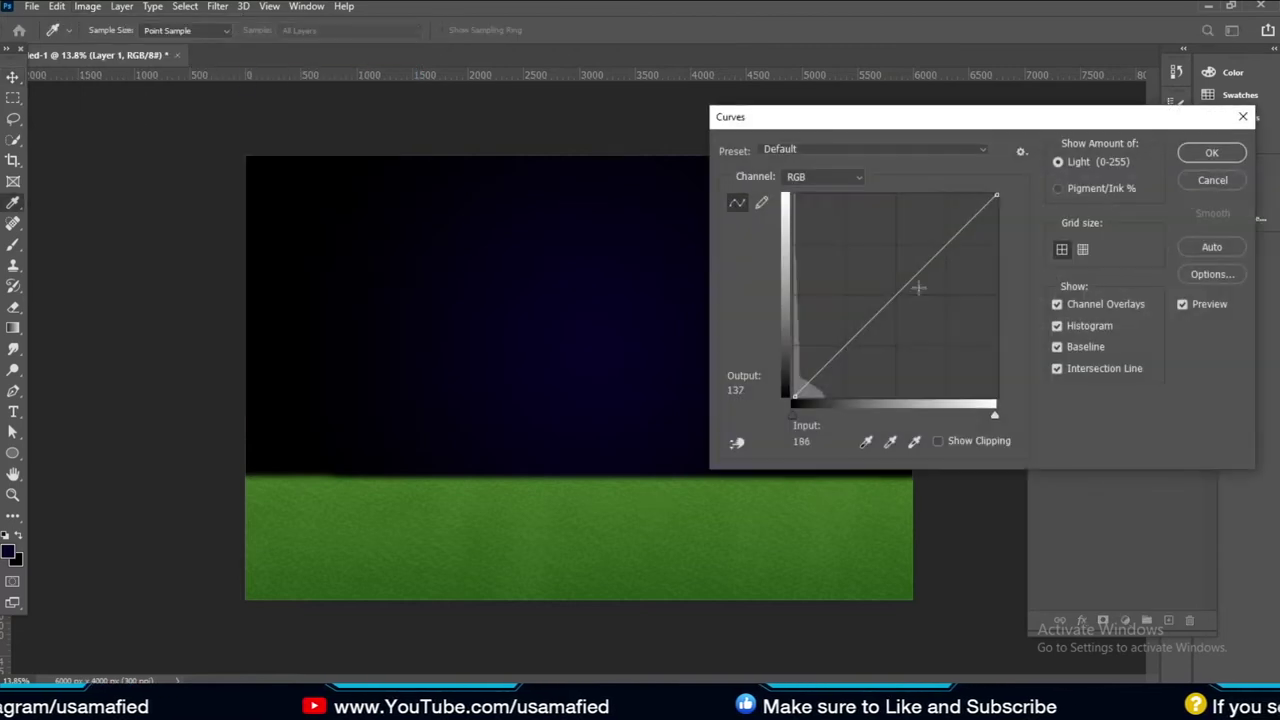
left_click_drag(904, 297, 910, 301)
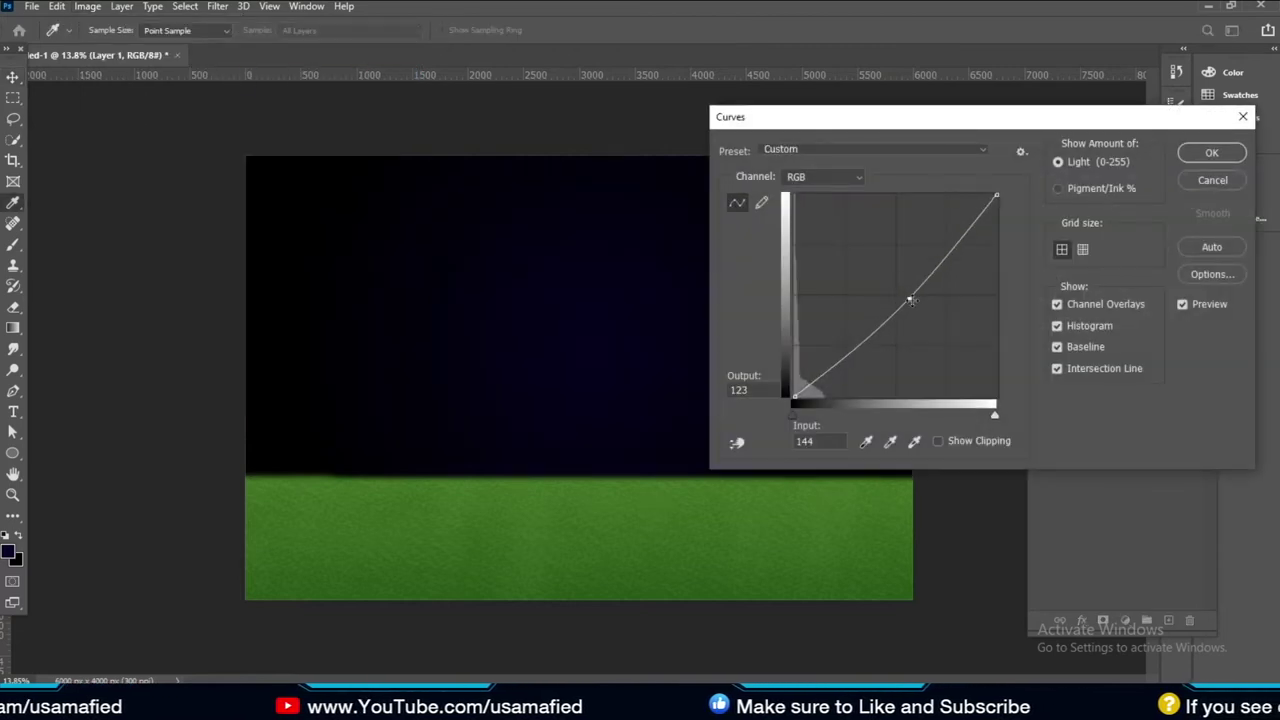
left_click(1212, 152)
key("alt+bracketright")
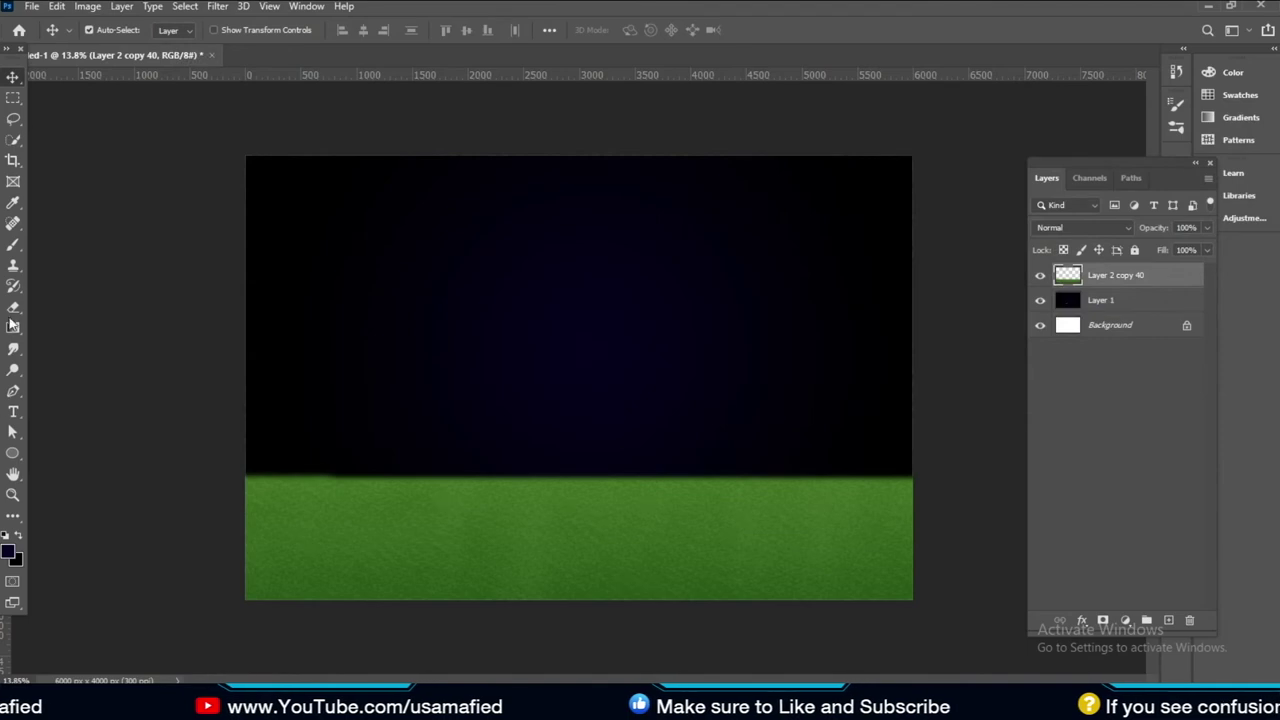
Draw a Pen shape curve sagging across the upper sky from left to right edge
left_click(14, 392)
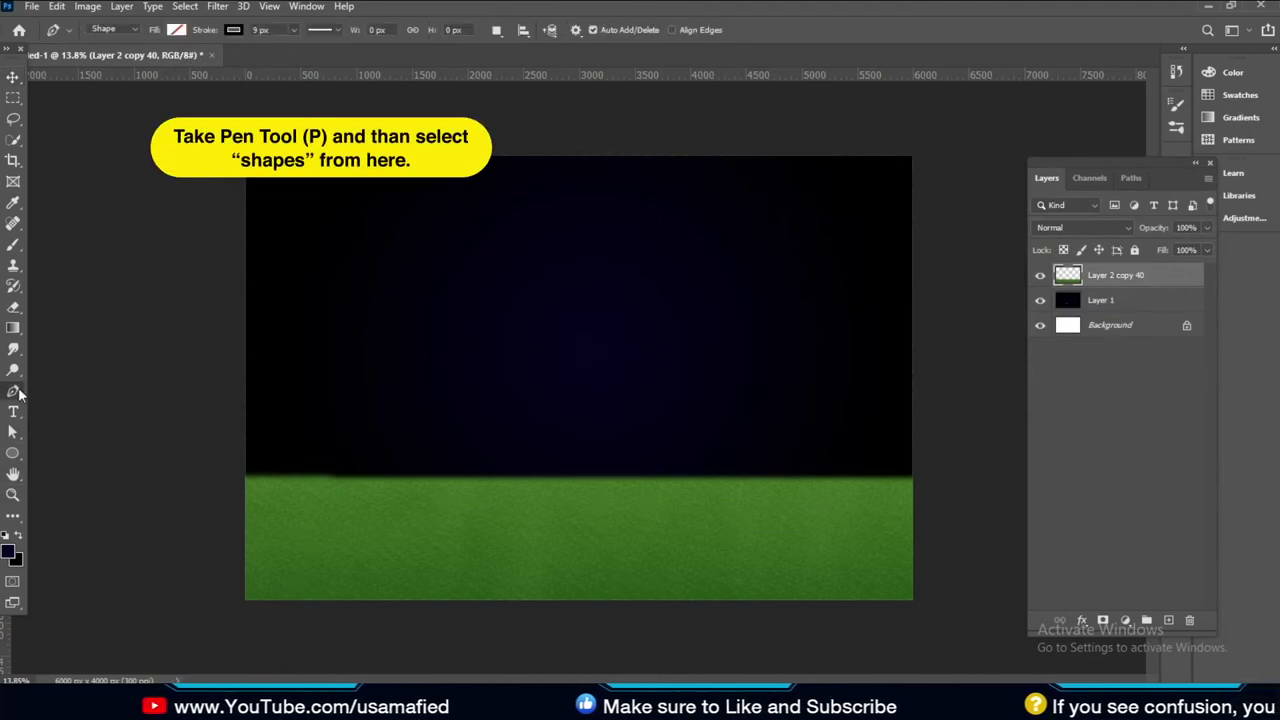
left_click(105, 29)
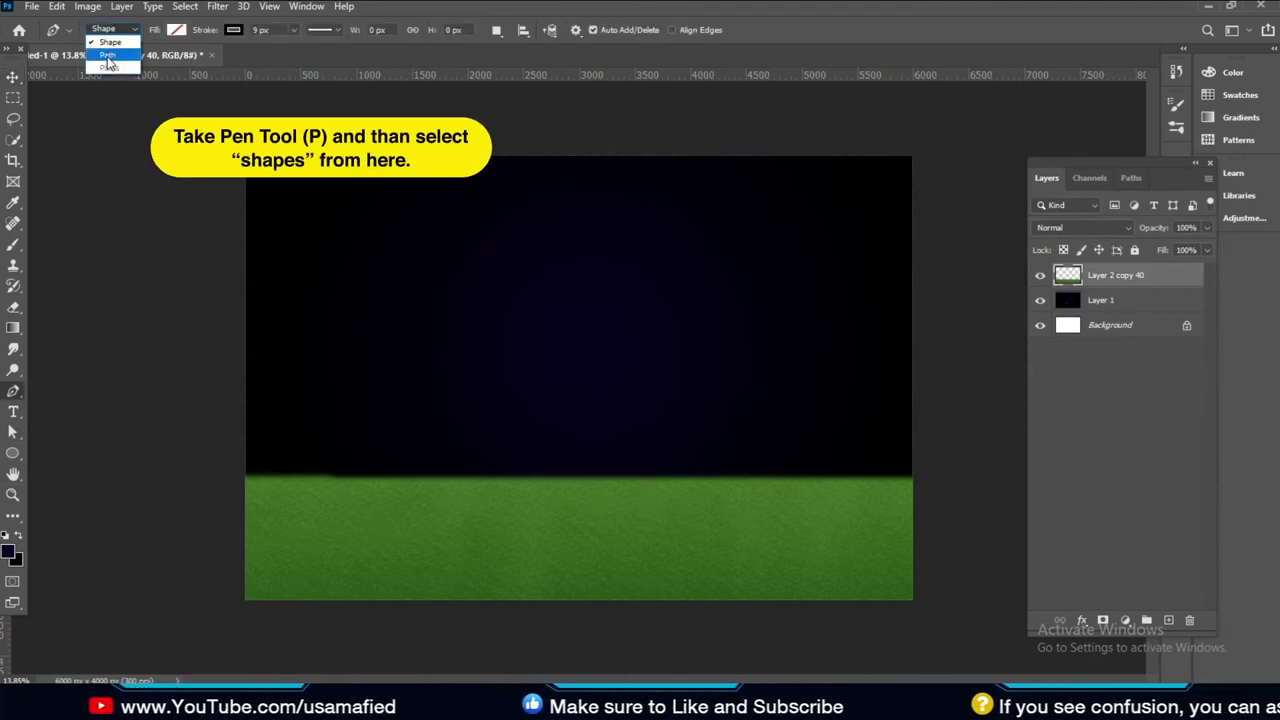
left_click(119, 42)
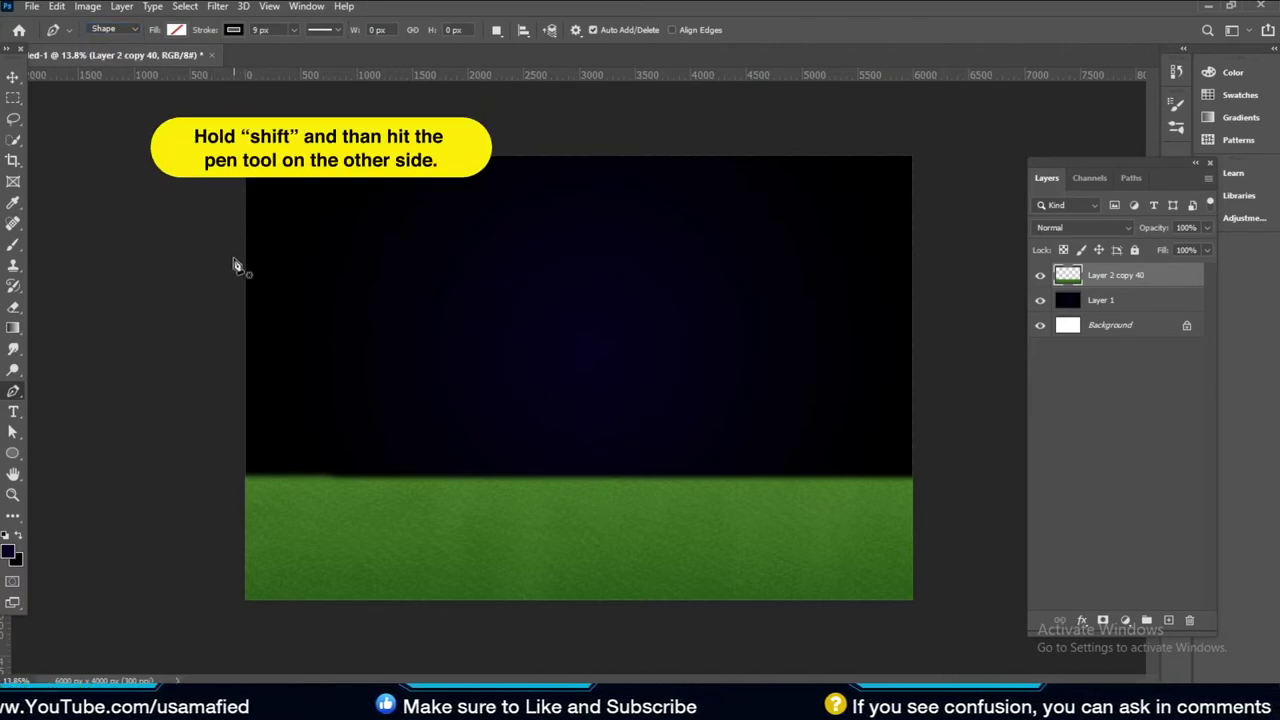
left_click(234, 258)
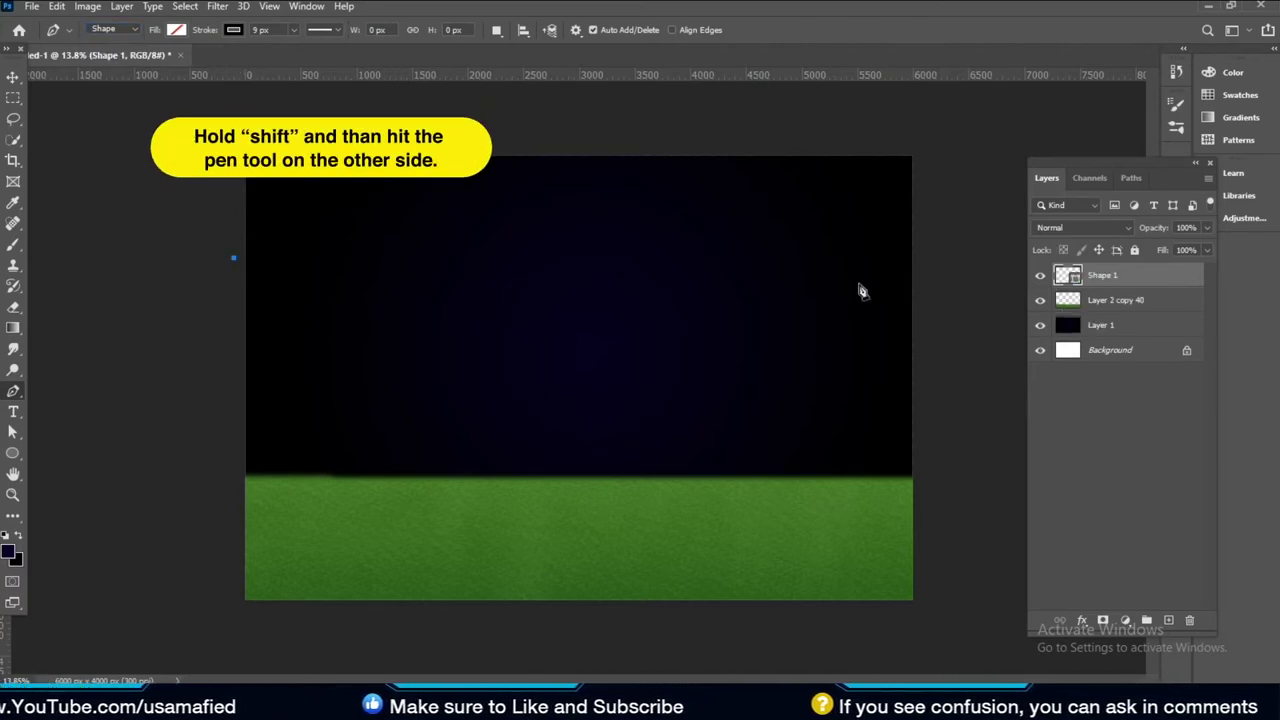
mouse_move(944, 259)
left_mouse_down()
mouse_move(1220, 240)
mouse_move(1278, 190)
left_mouse_up()
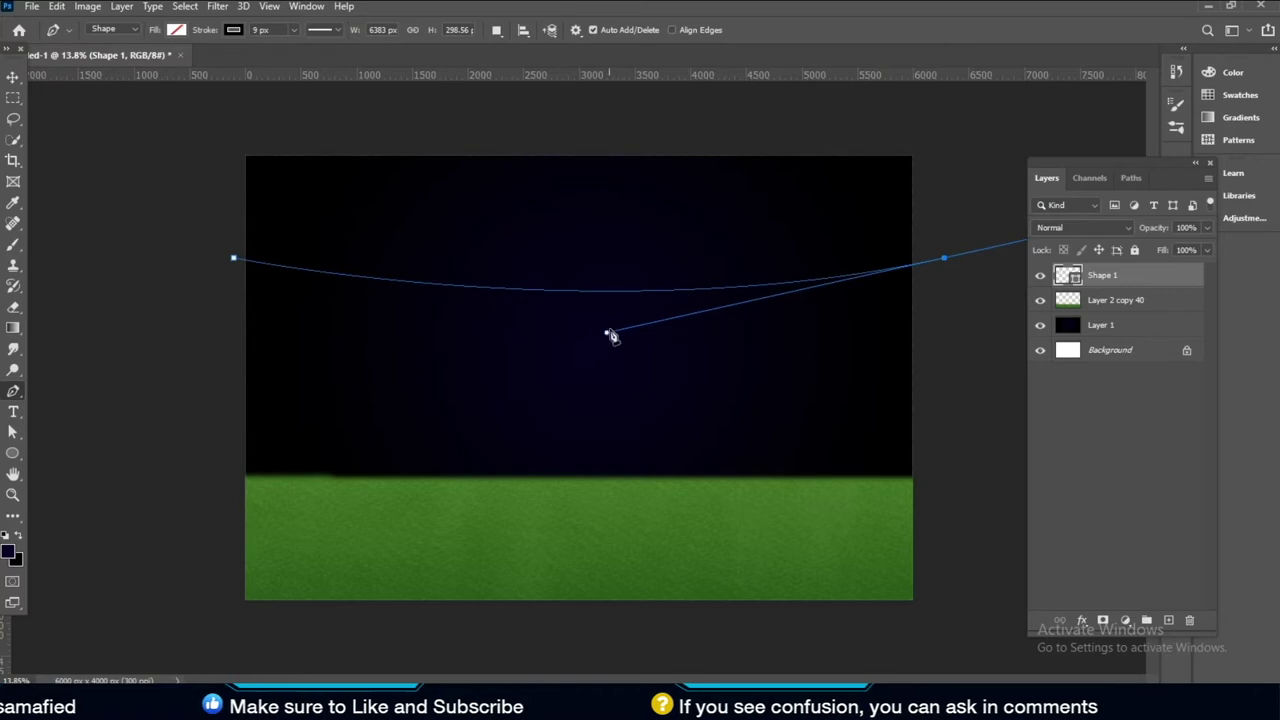
left_click_drag(606, 334, 587, 338)
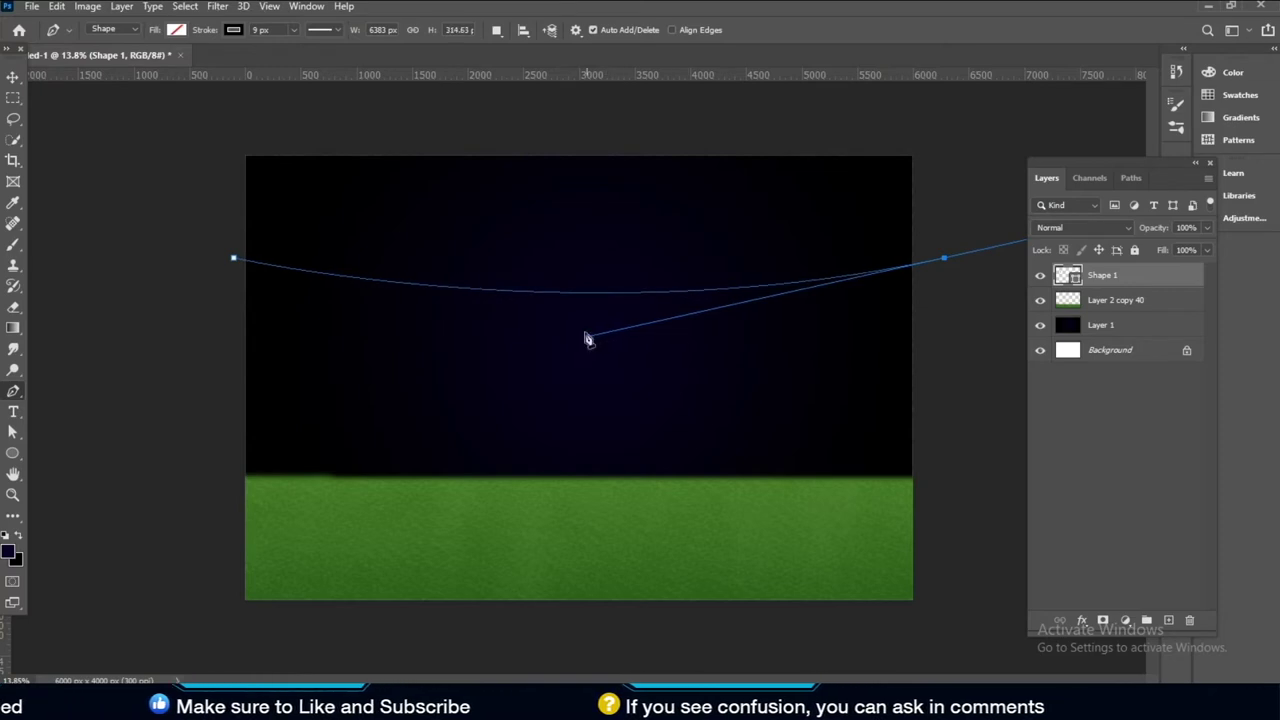
Give the curve a white stroke widened to 154 px
left_click(234, 31)
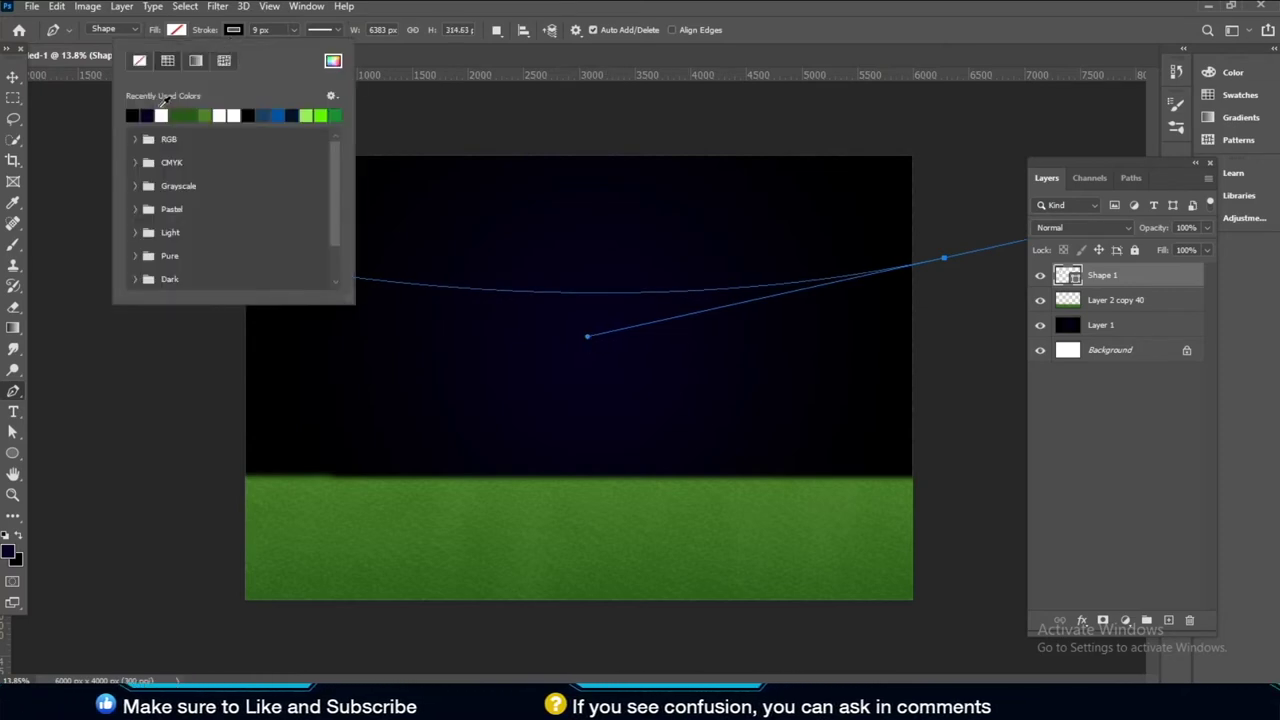
left_click(176, 30)
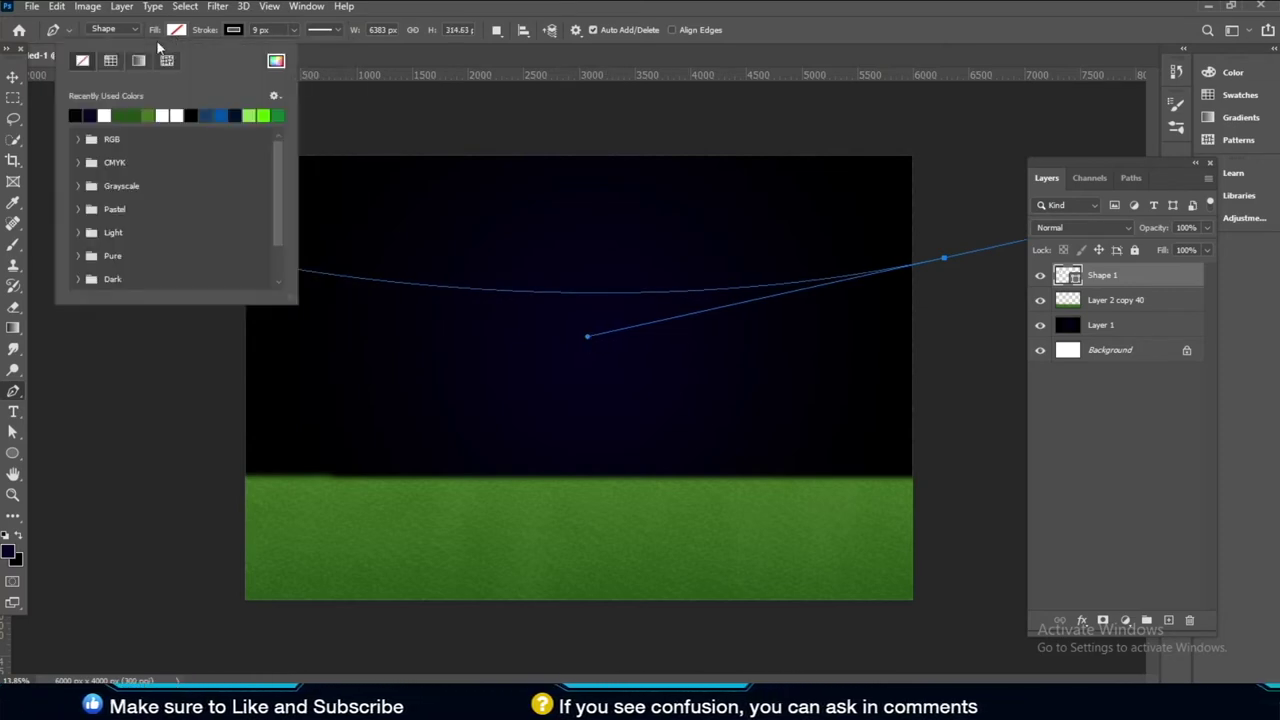
left_click(234, 31)
left_click(161, 115)
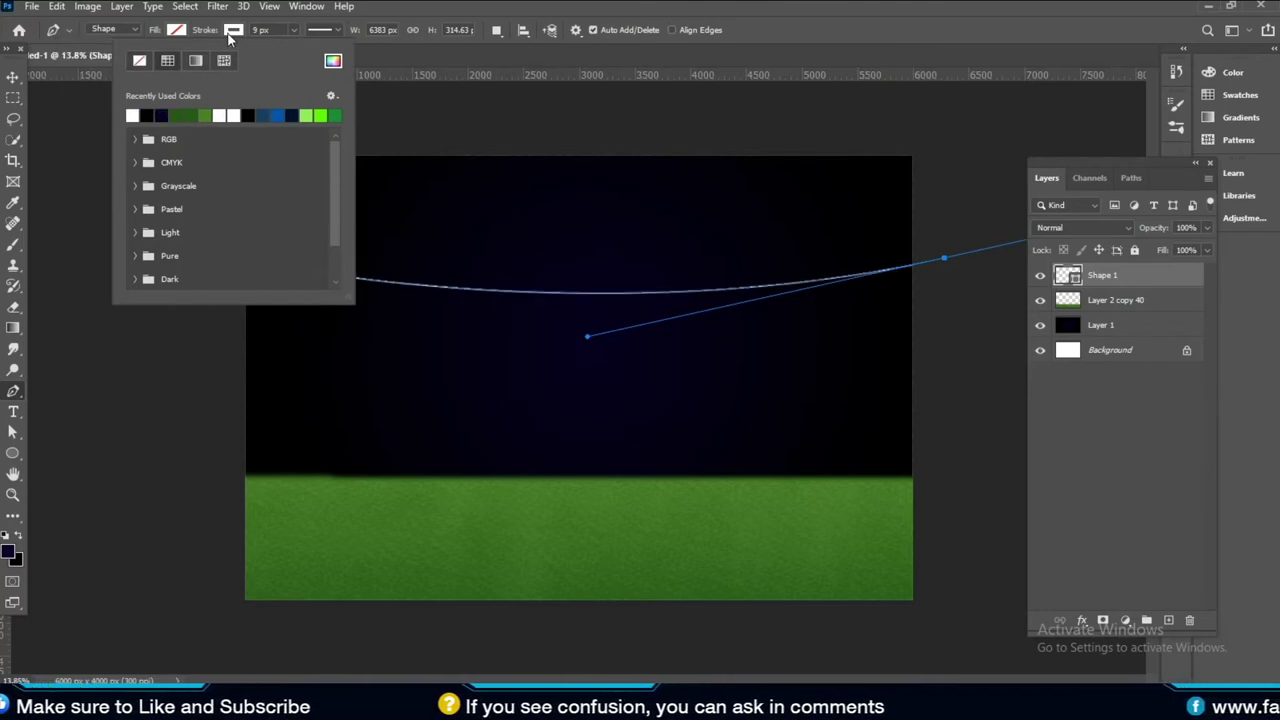
left_click_drag(205, 35, 320, 30)
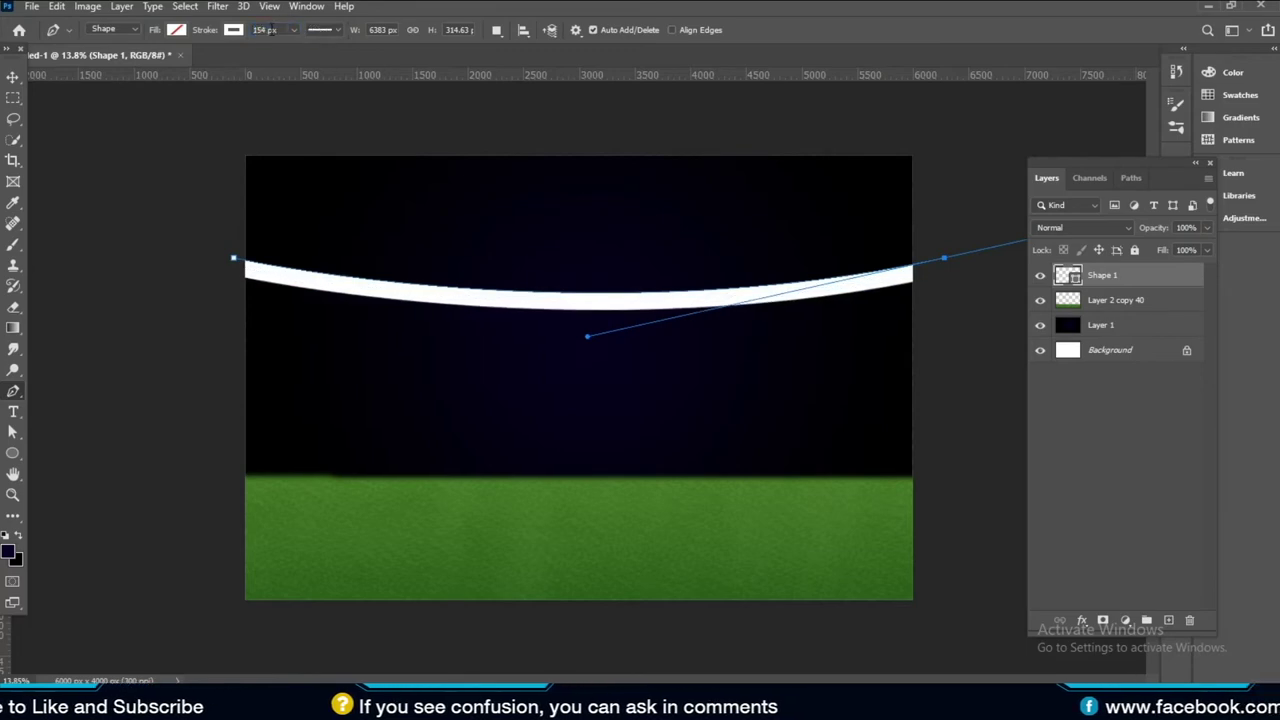
left_click(231, 31)
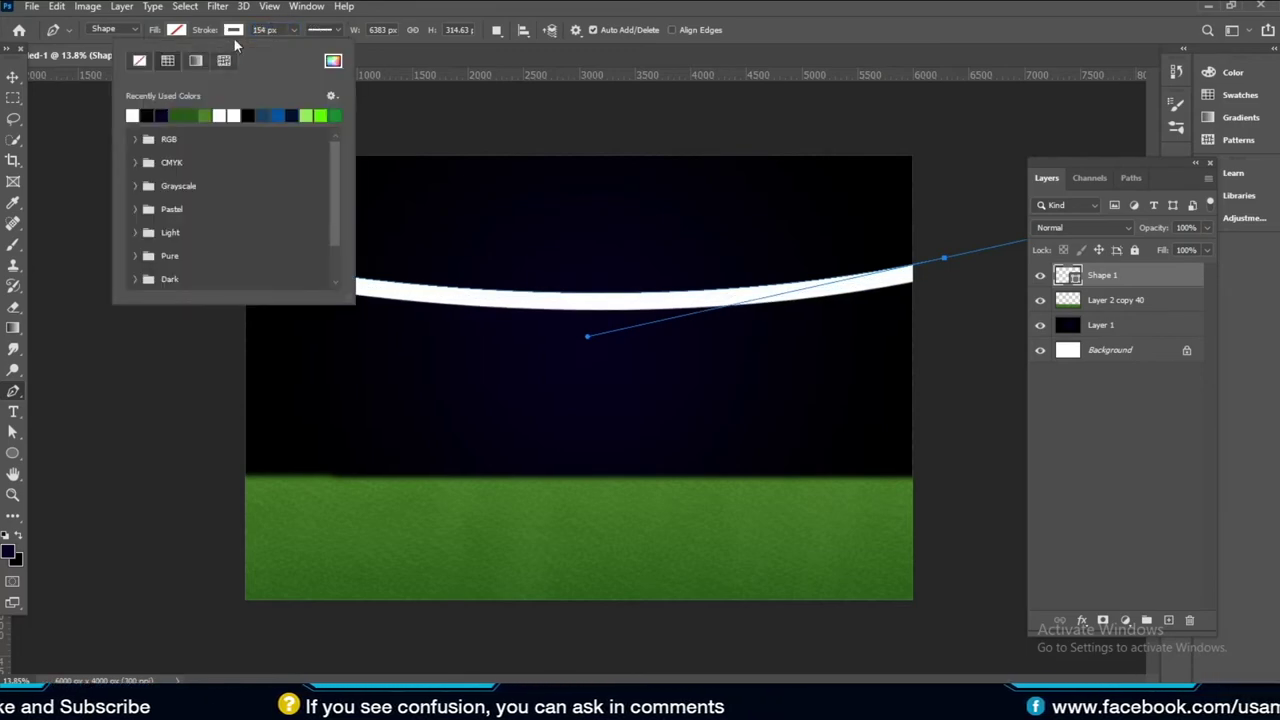
Change the Shape 1 curve's stroke colour from white to dark navy 08012f
left_click(148, 115)
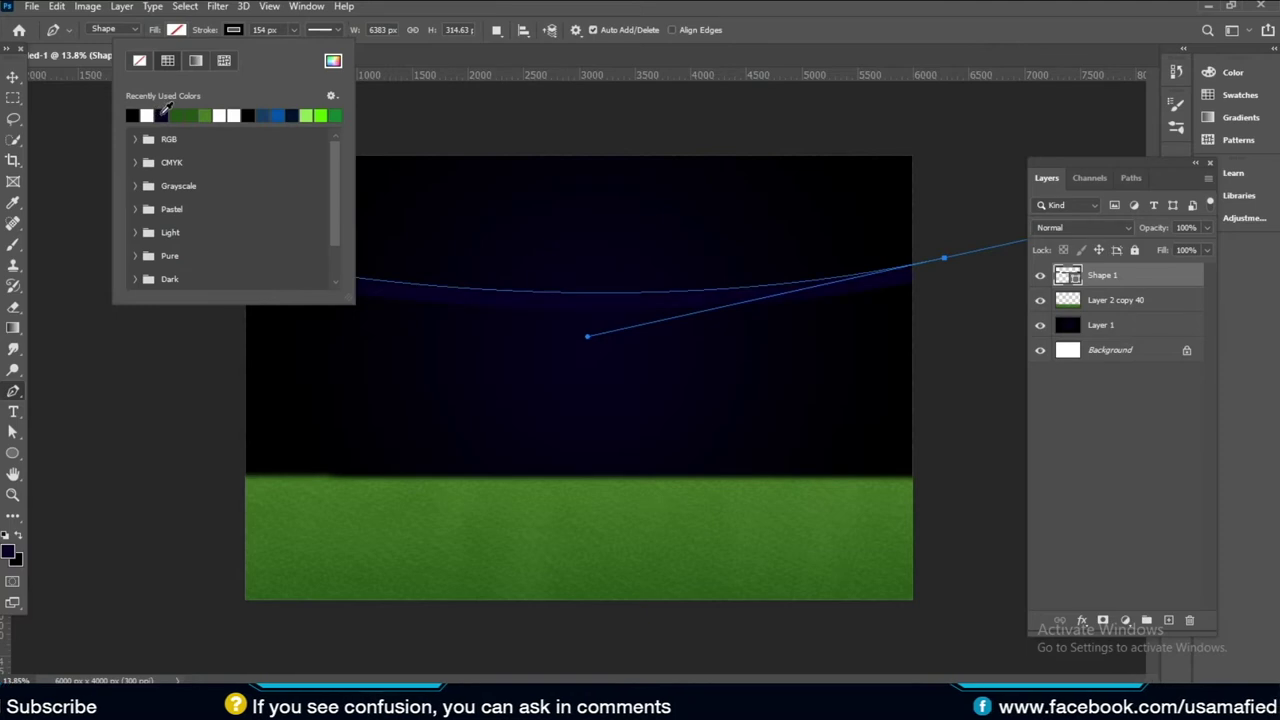
left_click(231, 31)
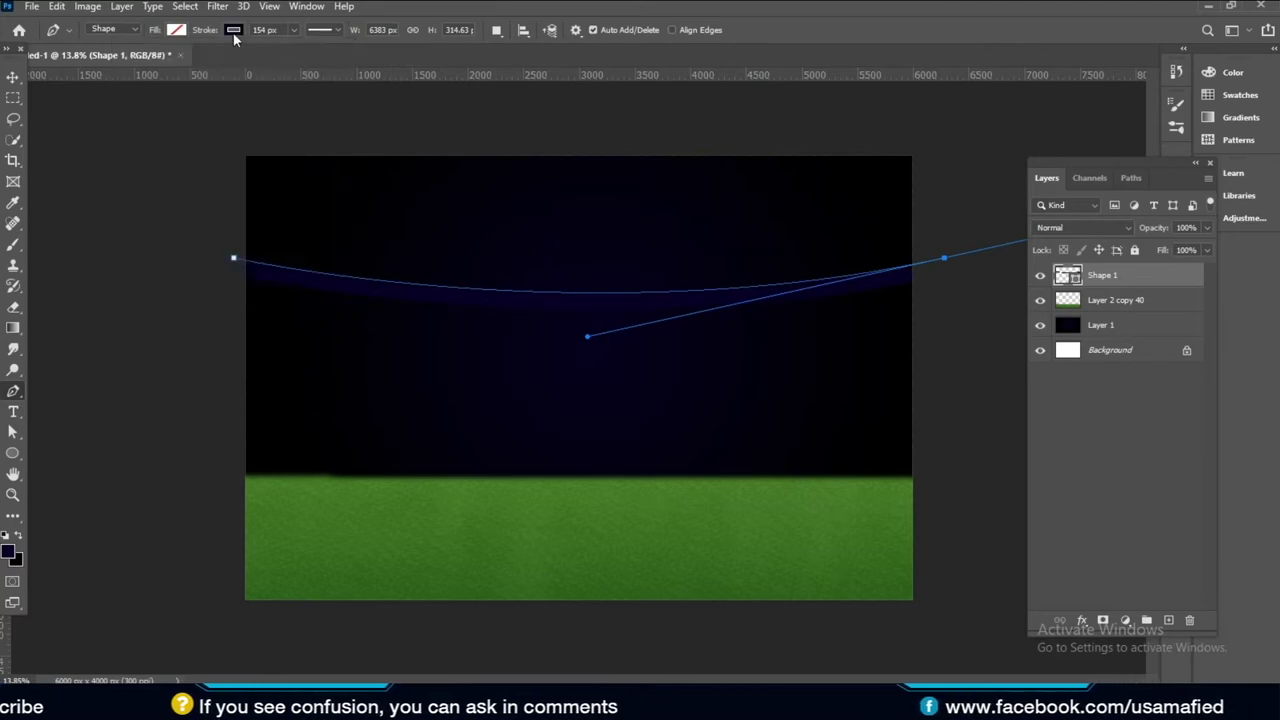
left_click(231, 31)
left_click(333, 61)
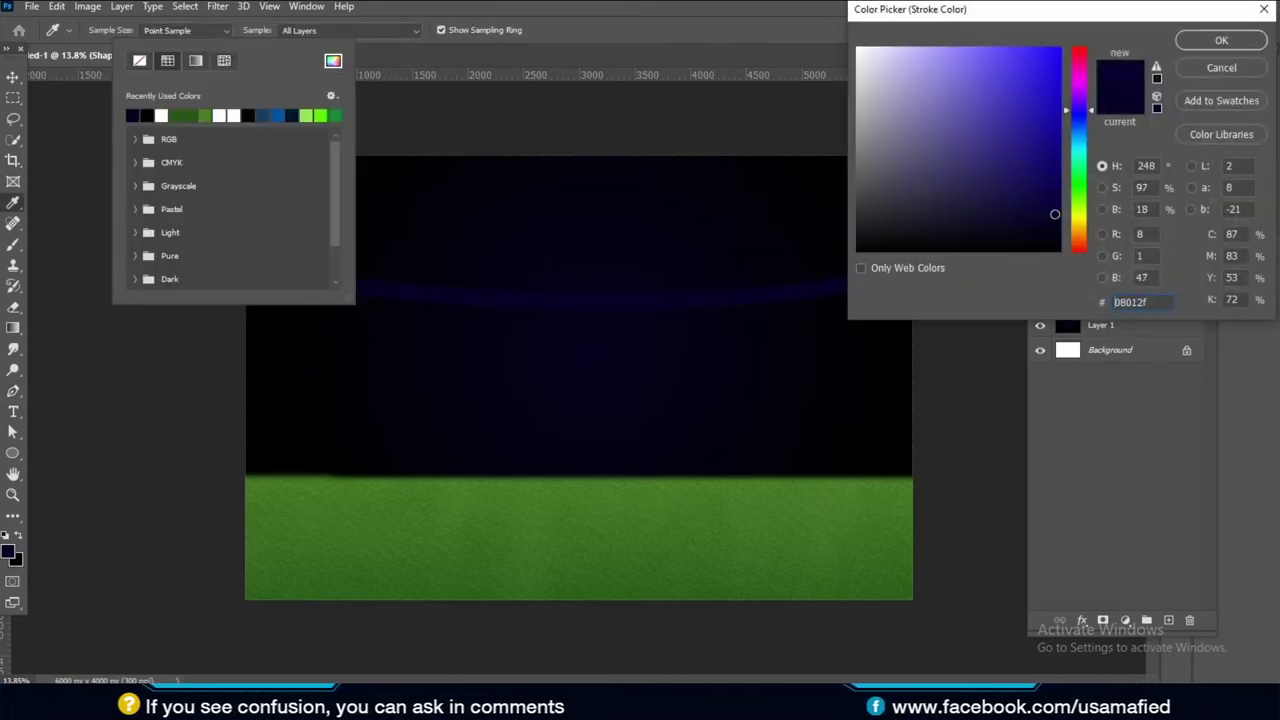
left_click(1207, 42)
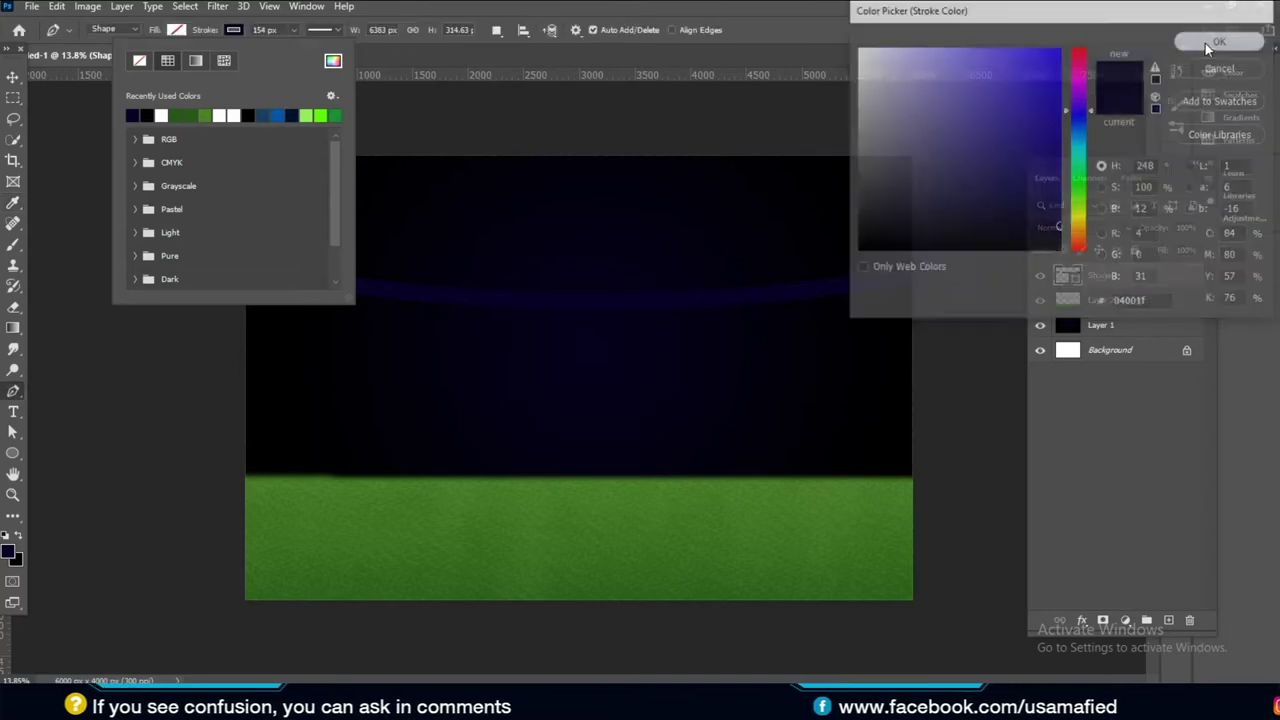
left_click(14, 79)
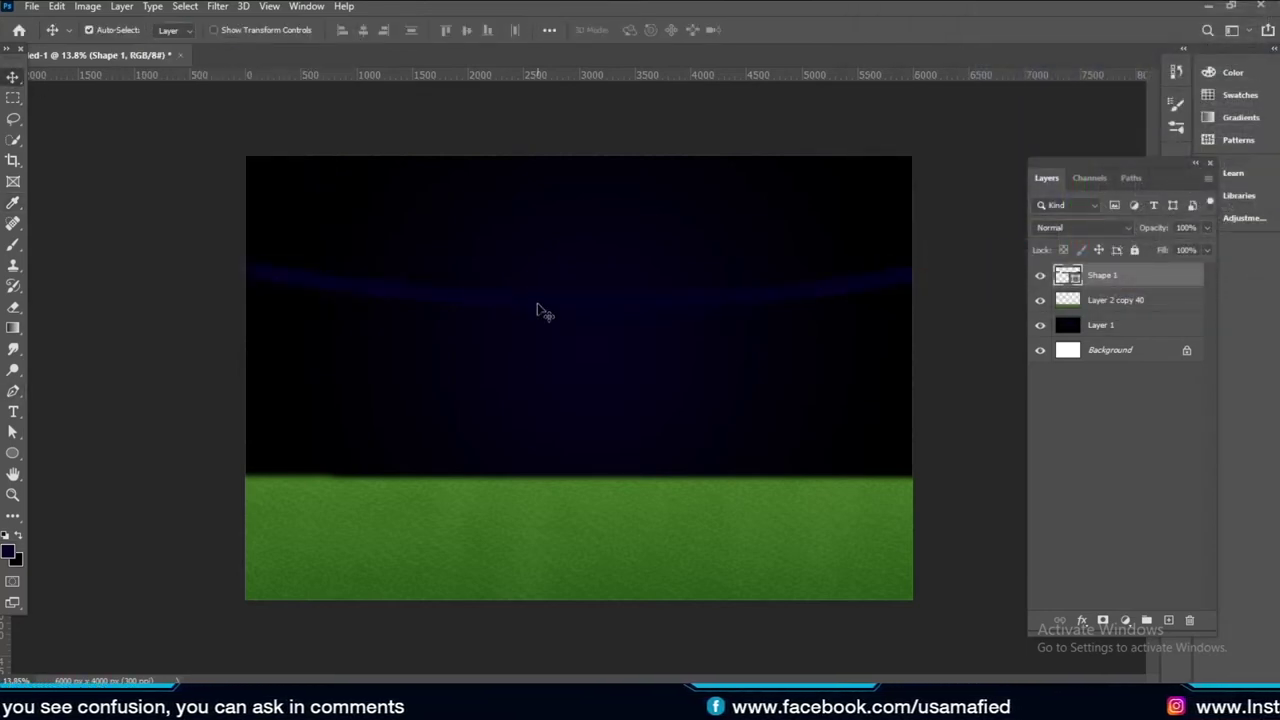
key("u")
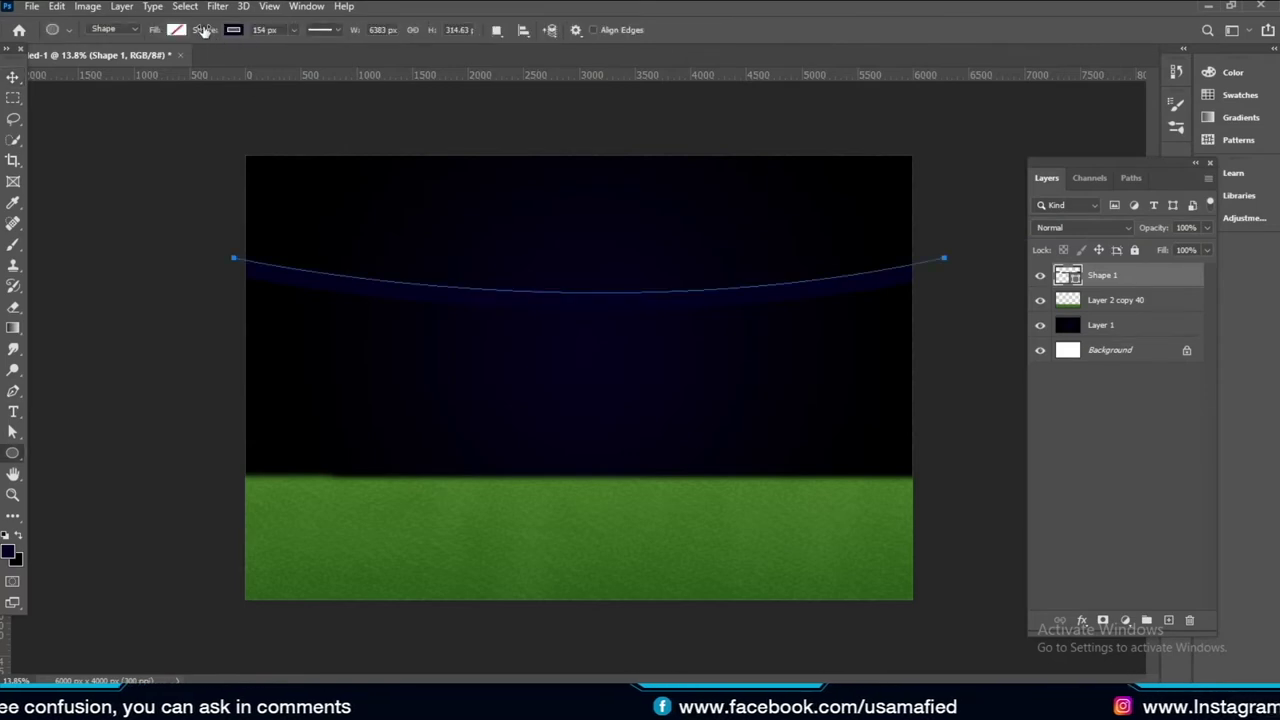
key("v")
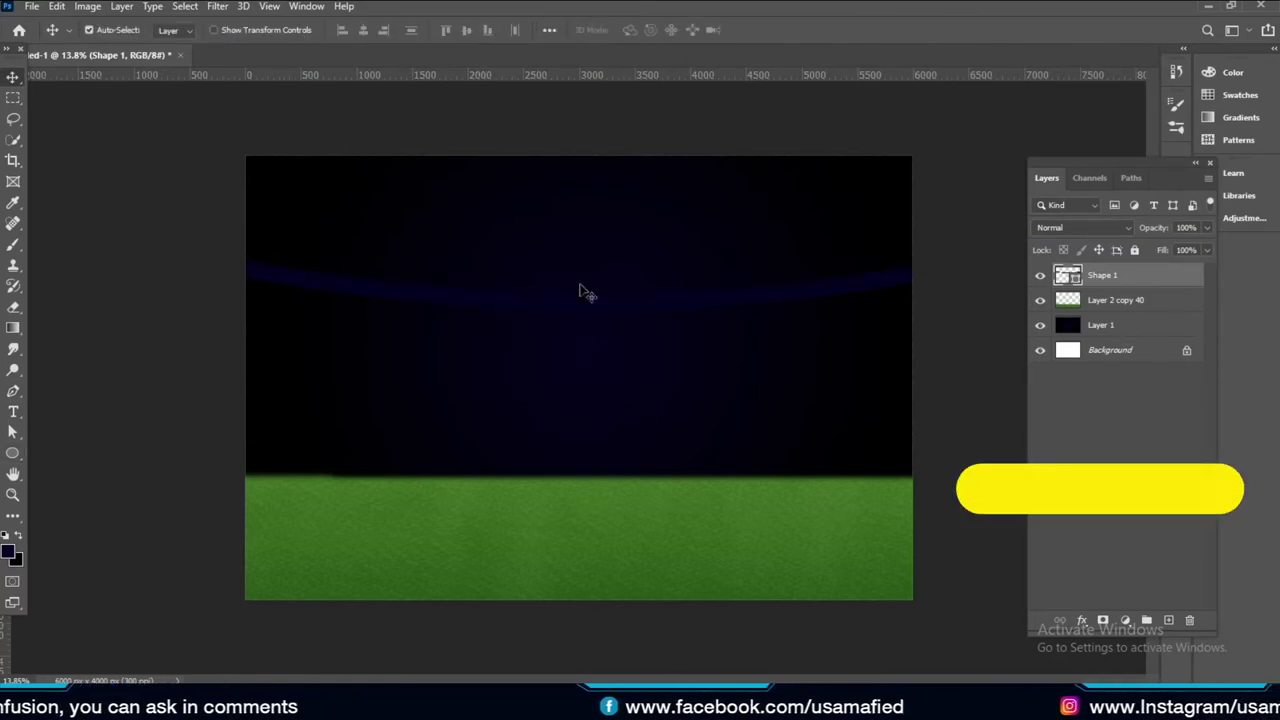
Duplicate the Shape 1 layer as Shape 1 copy
right_click(1154, 279)
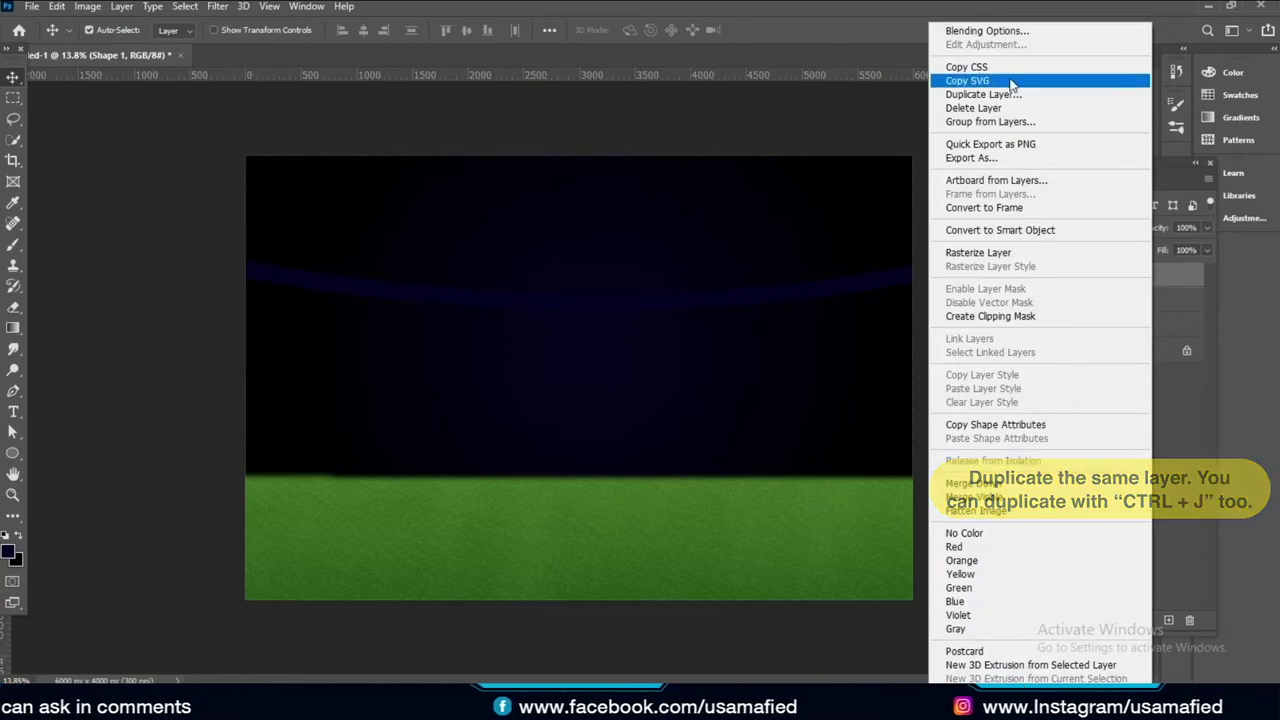
left_click(975, 94)
left_click(772, 190)
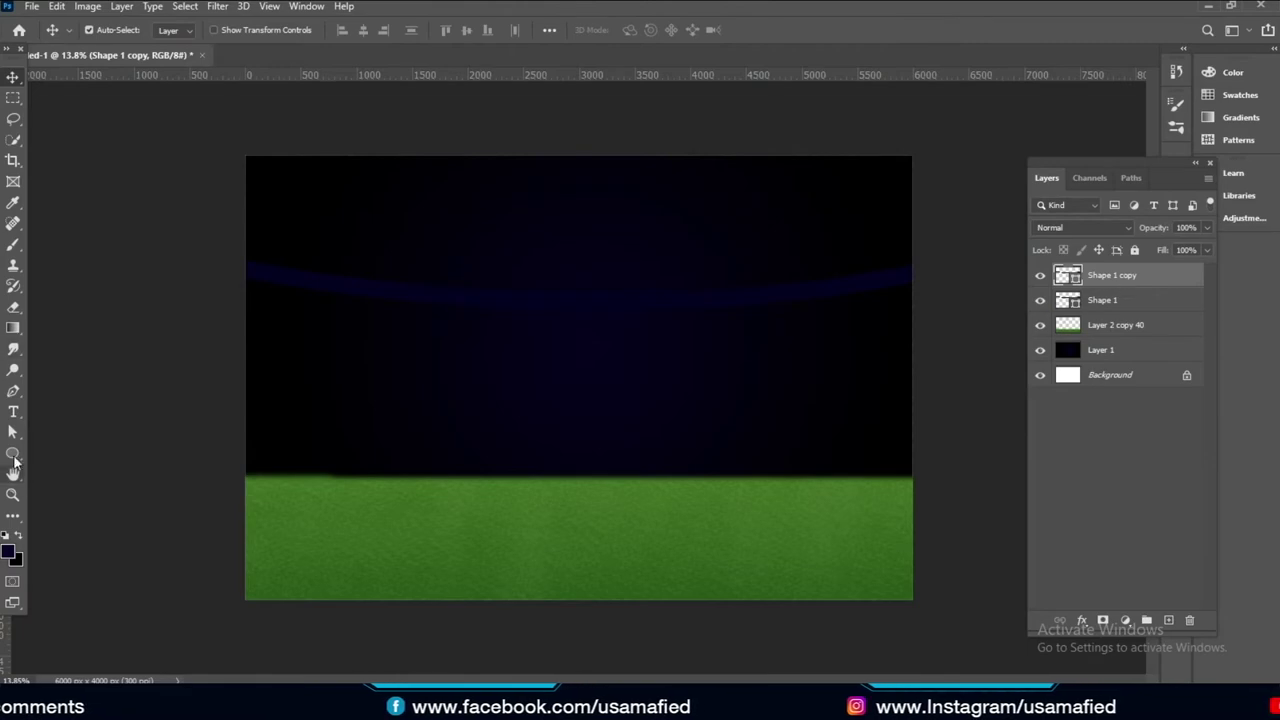
Give Shape 1 copy a dotted white stroke about 150 px wide, forming round bulbs
left_click(12, 456)
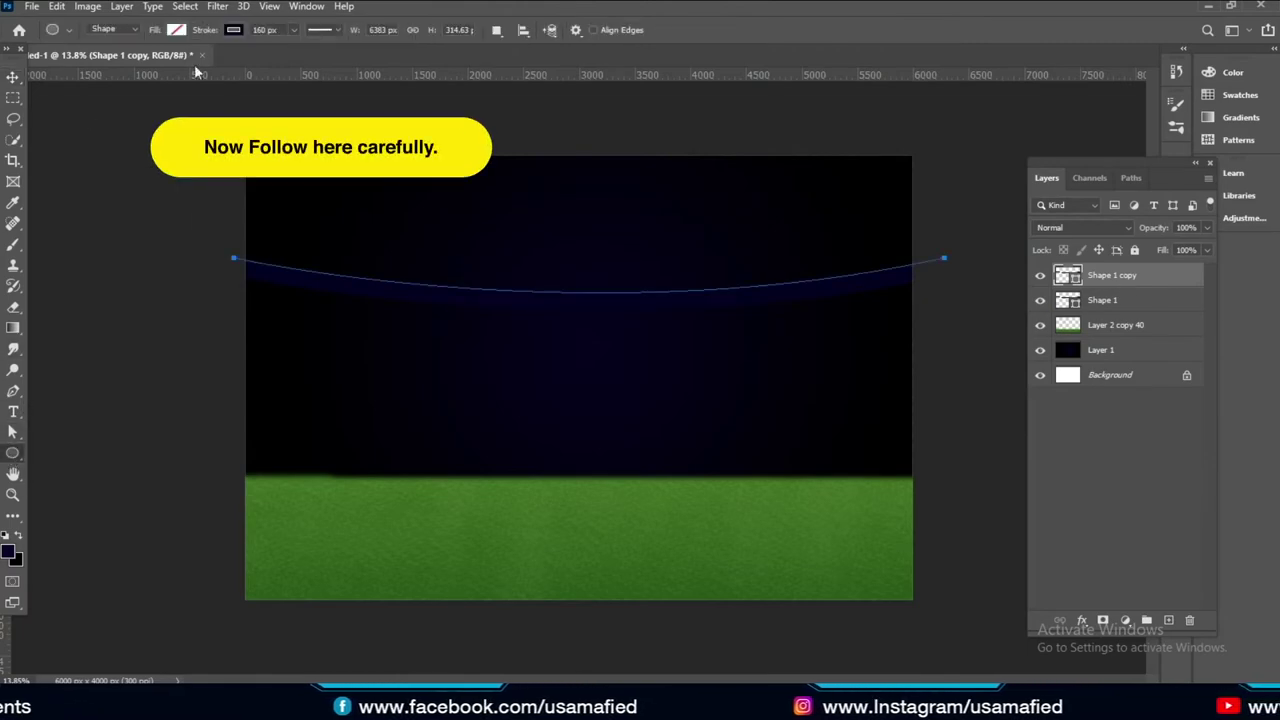
left_click(233, 29)
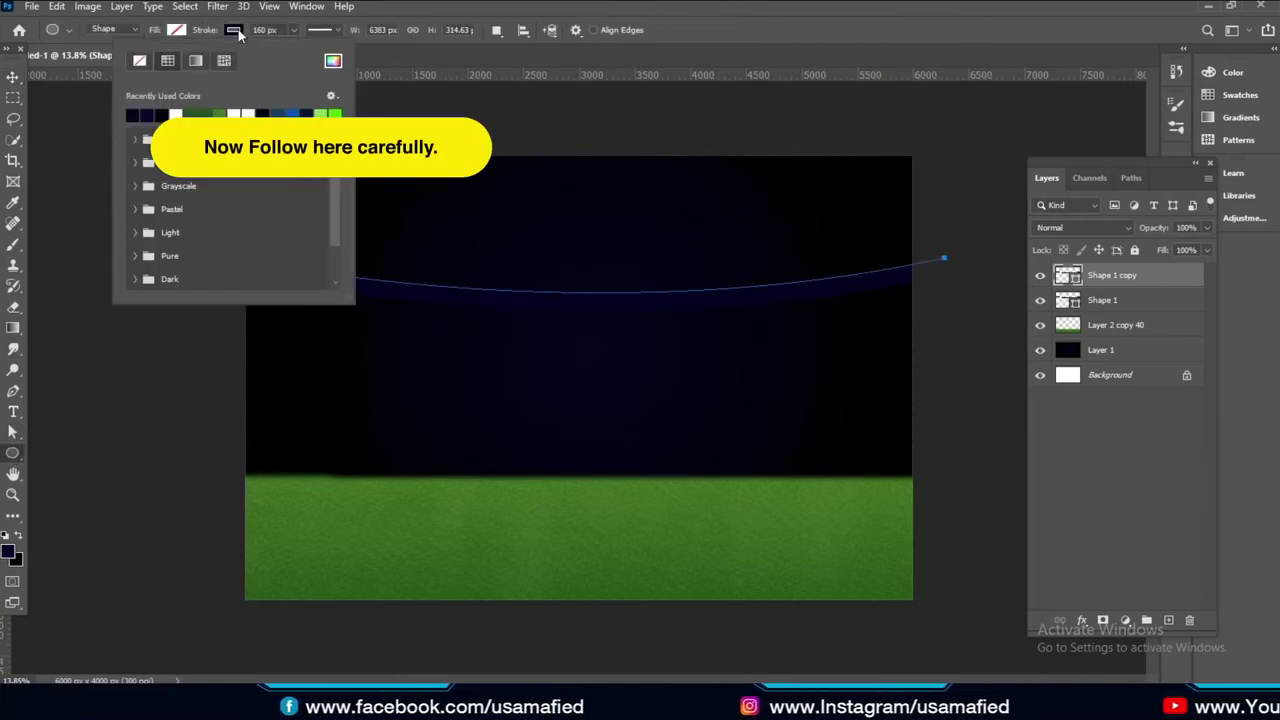
left_click(233, 29)
left_click(320, 30)
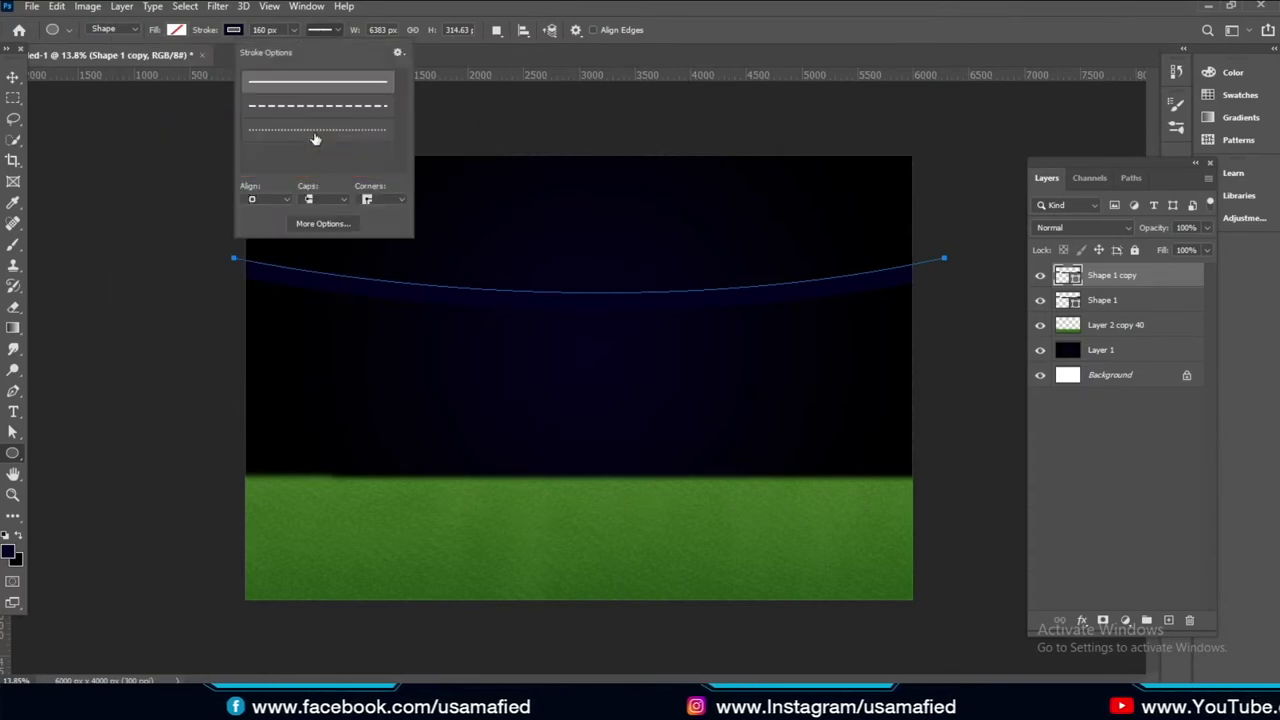
left_click(315, 131)
left_click(229, 31)
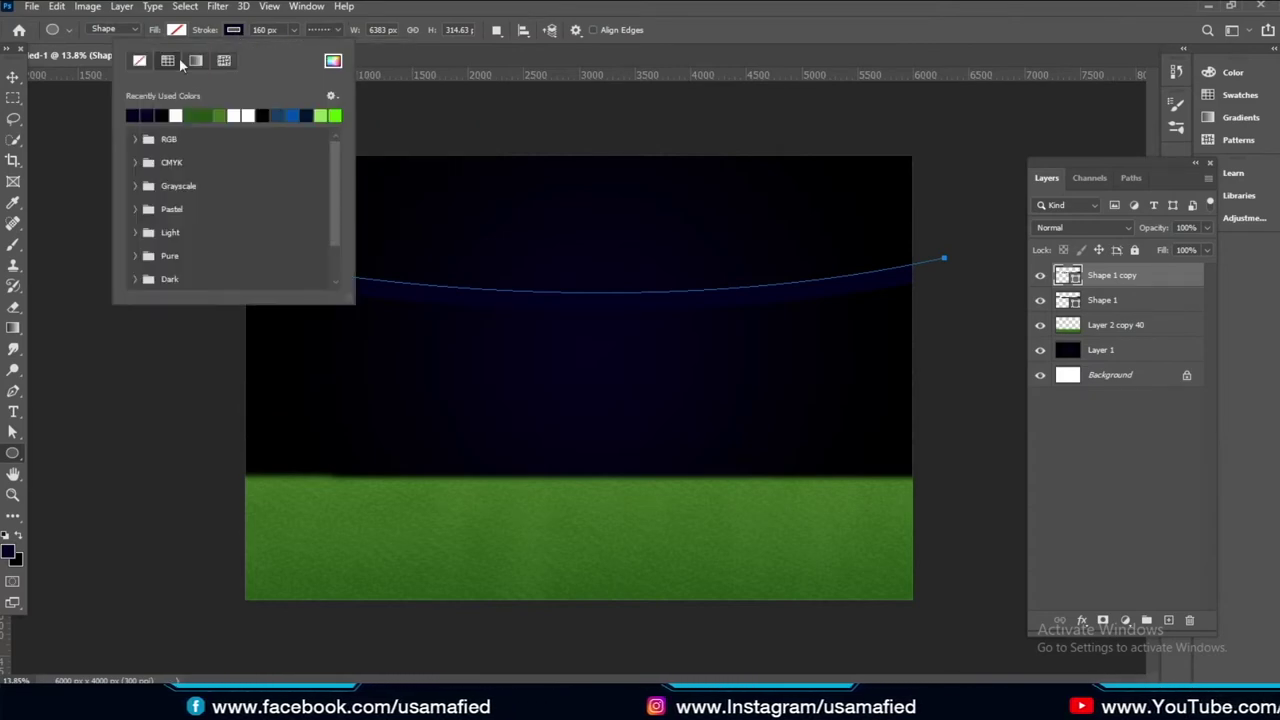
left_click(178, 113)
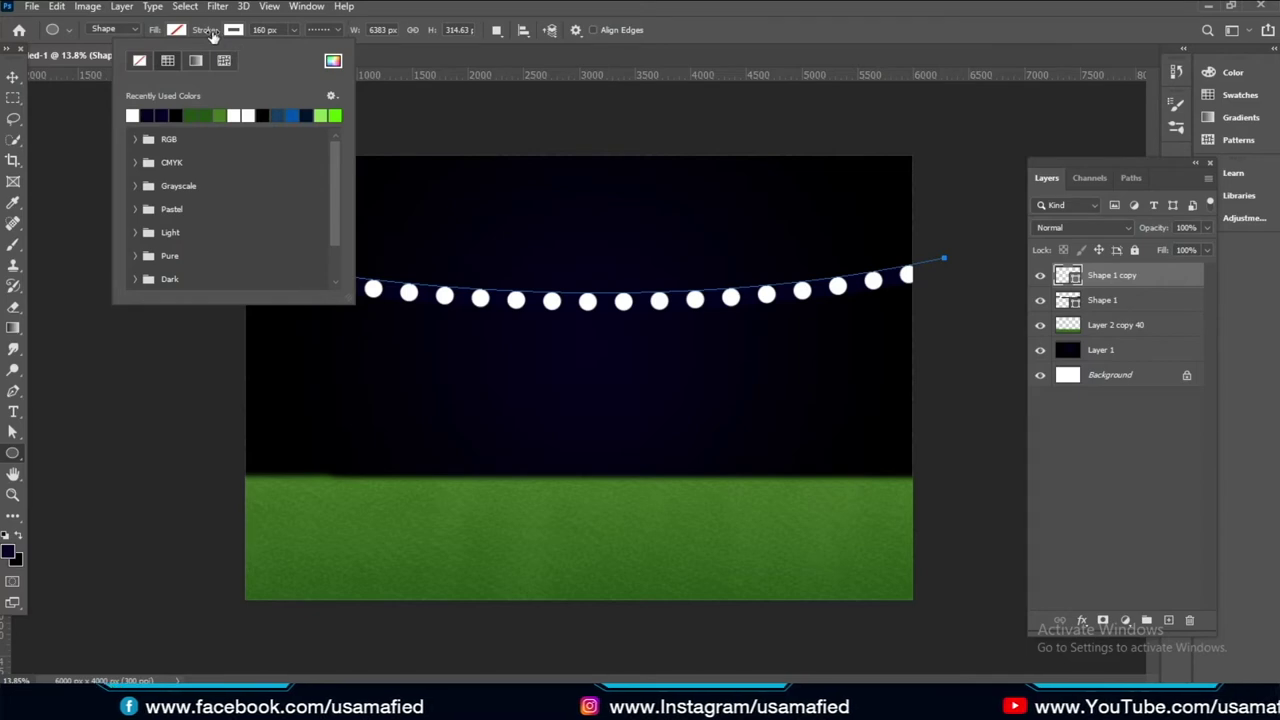
left_click_drag(212, 36, 201, 33)
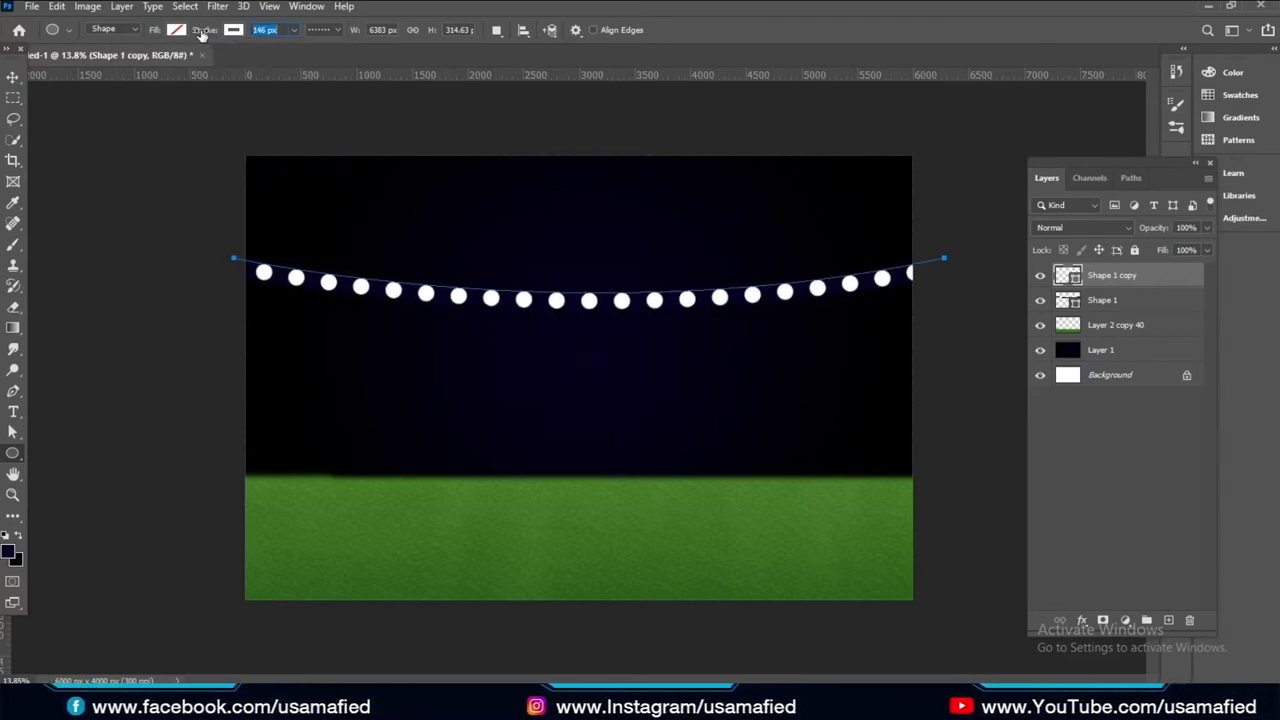
left_click_drag(203, 33, 204, 33)
Select the Shape 1 layer and rasterize it
key("v")
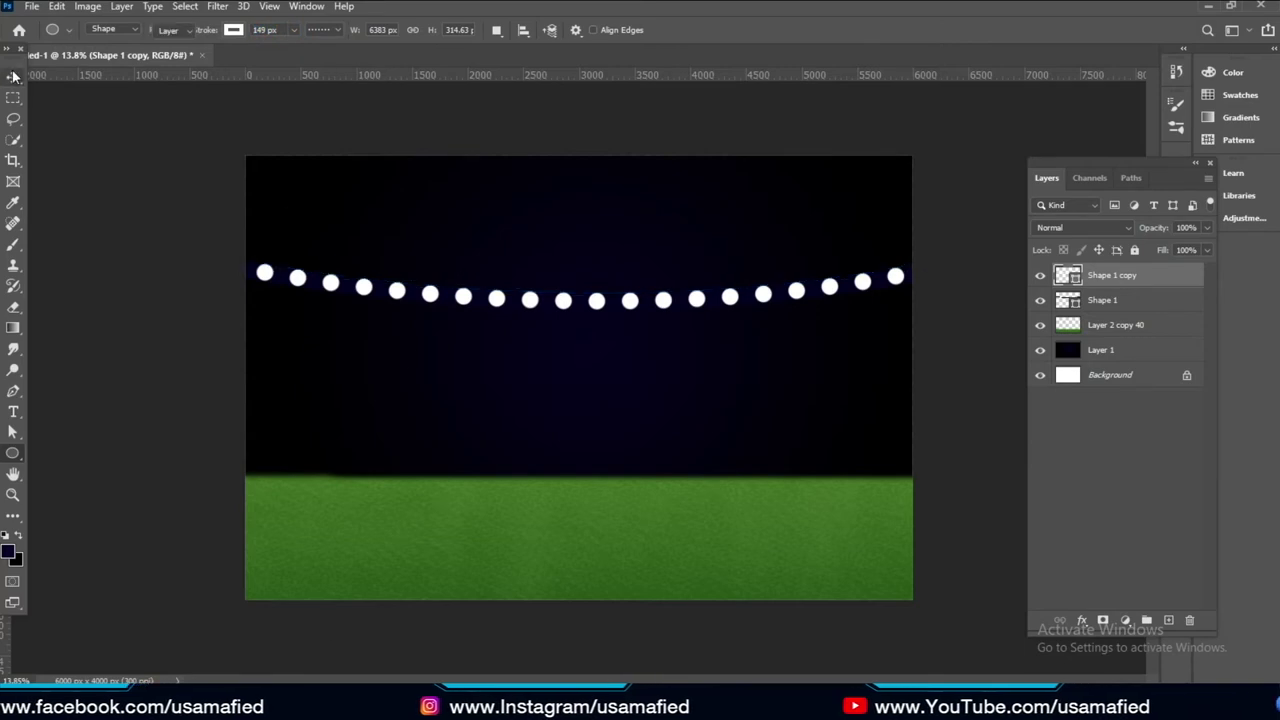
left_click(1108, 302)
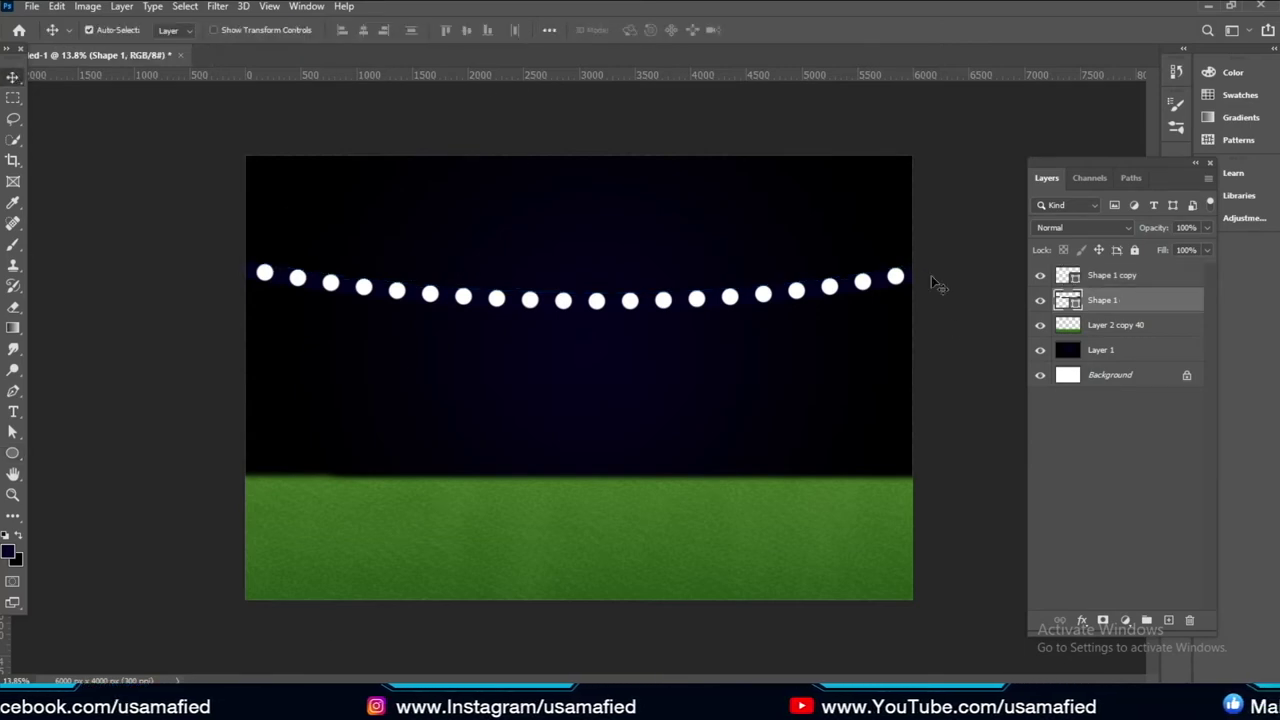
key("u")
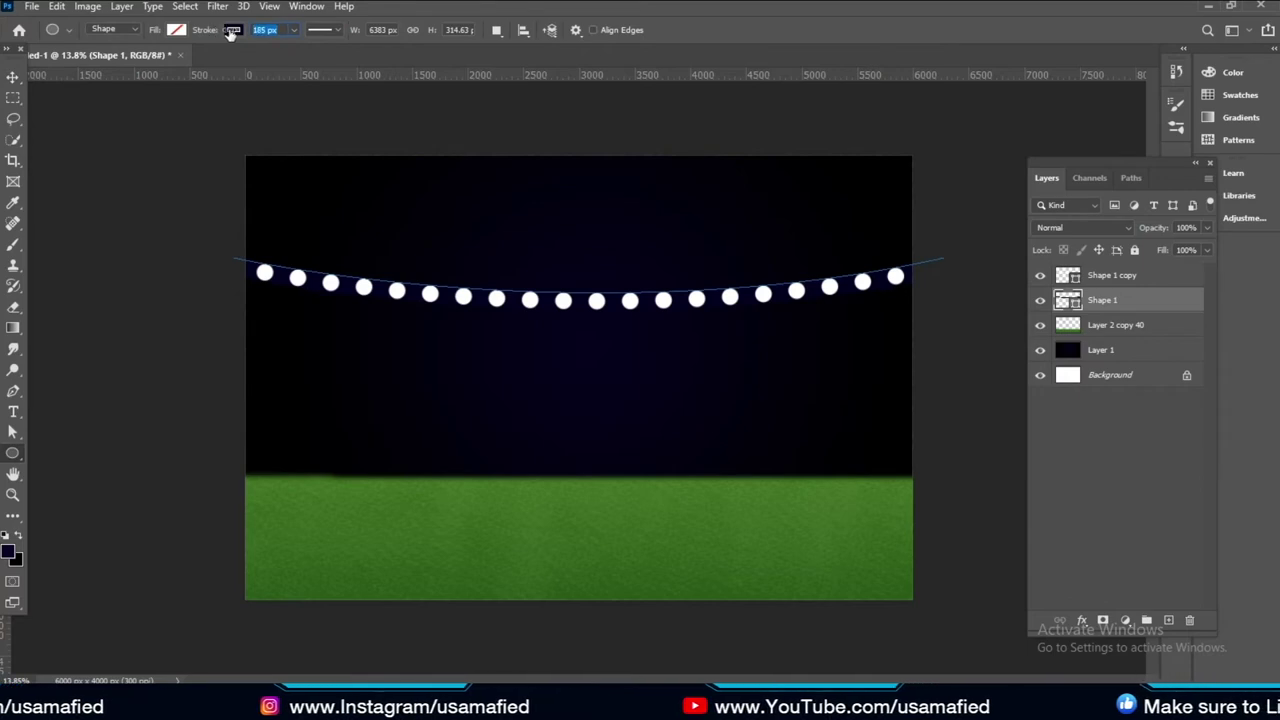
key("v")
mouse_move(591, 318)
left_mouse_down()
mouse_move(620, 343)
mouse_move(560, 374)
left_mouse_up()
right_click(1133, 299)
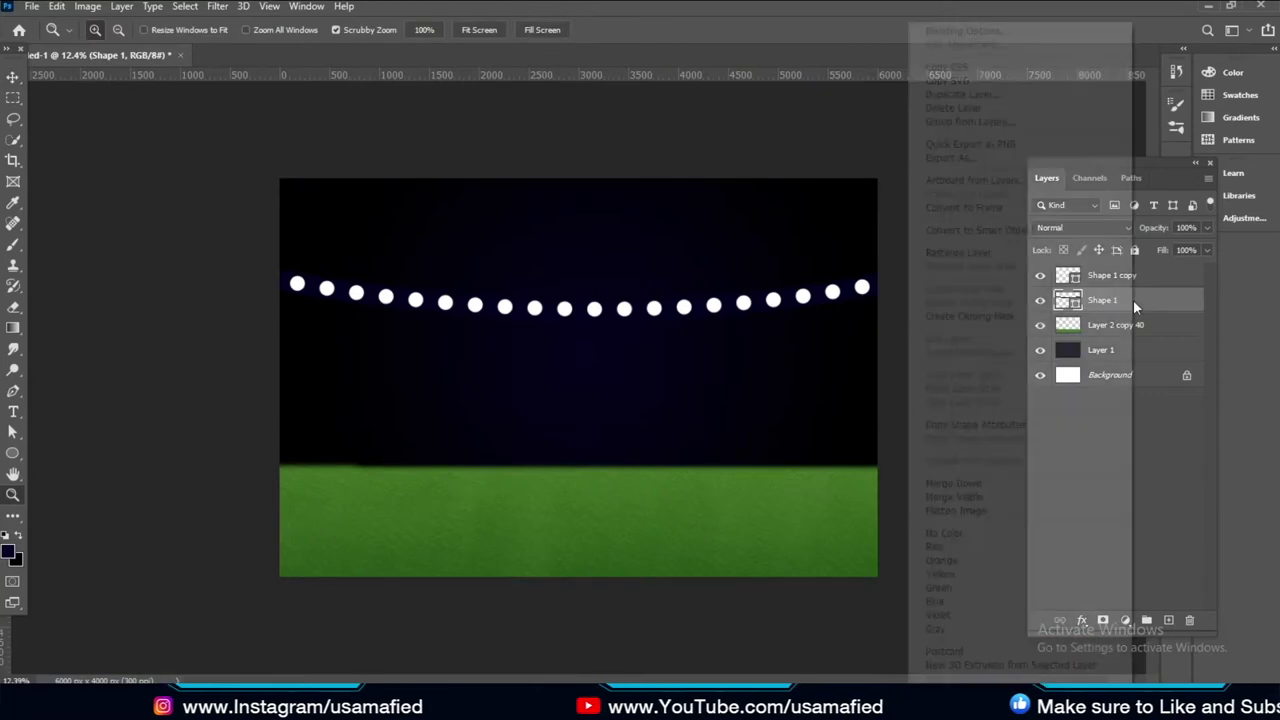
left_click(1027, 258)
Add a blue Stroke layer style to Shape 1 in Blending Options
right_click(1165, 302)
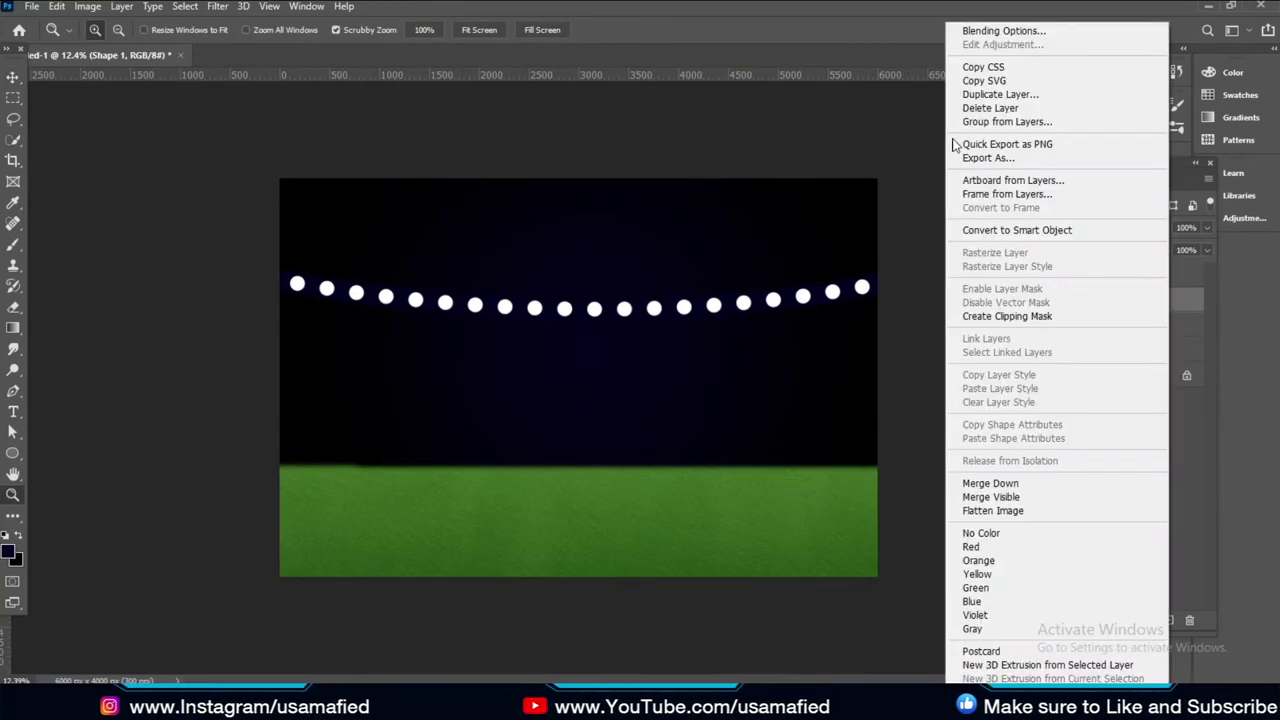
left_click(684, 252)
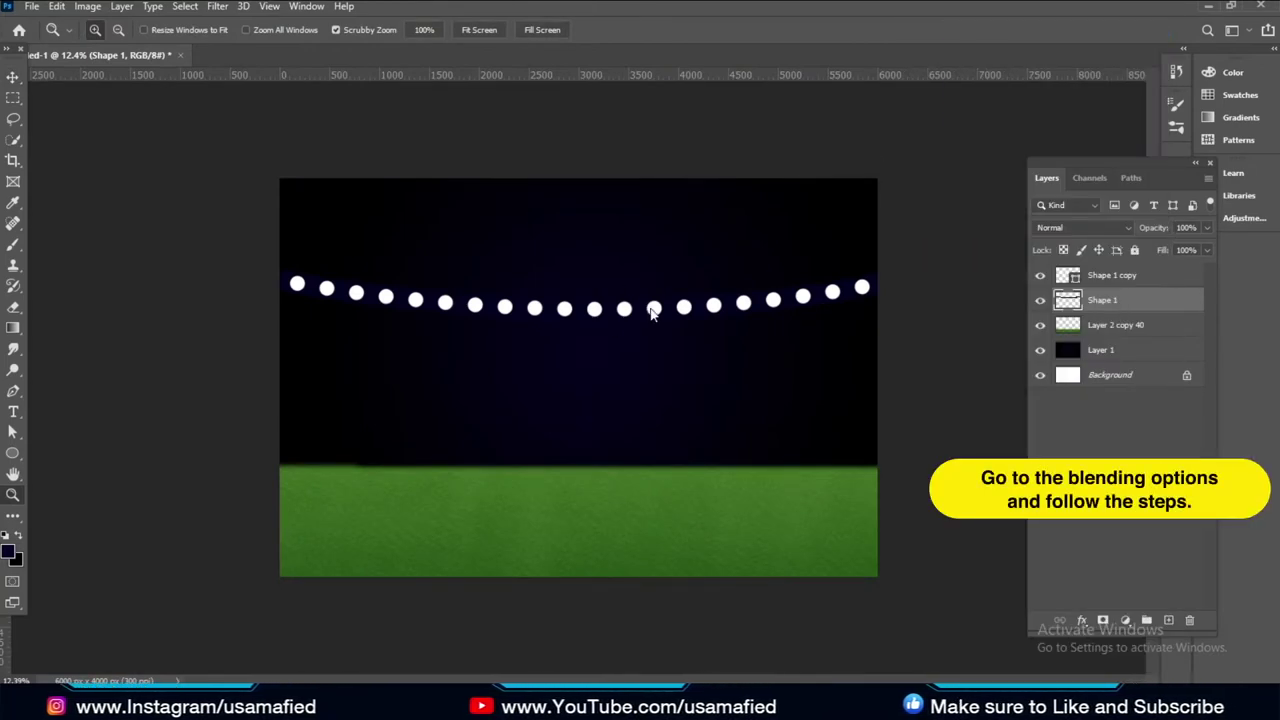
left_click(684, 223)
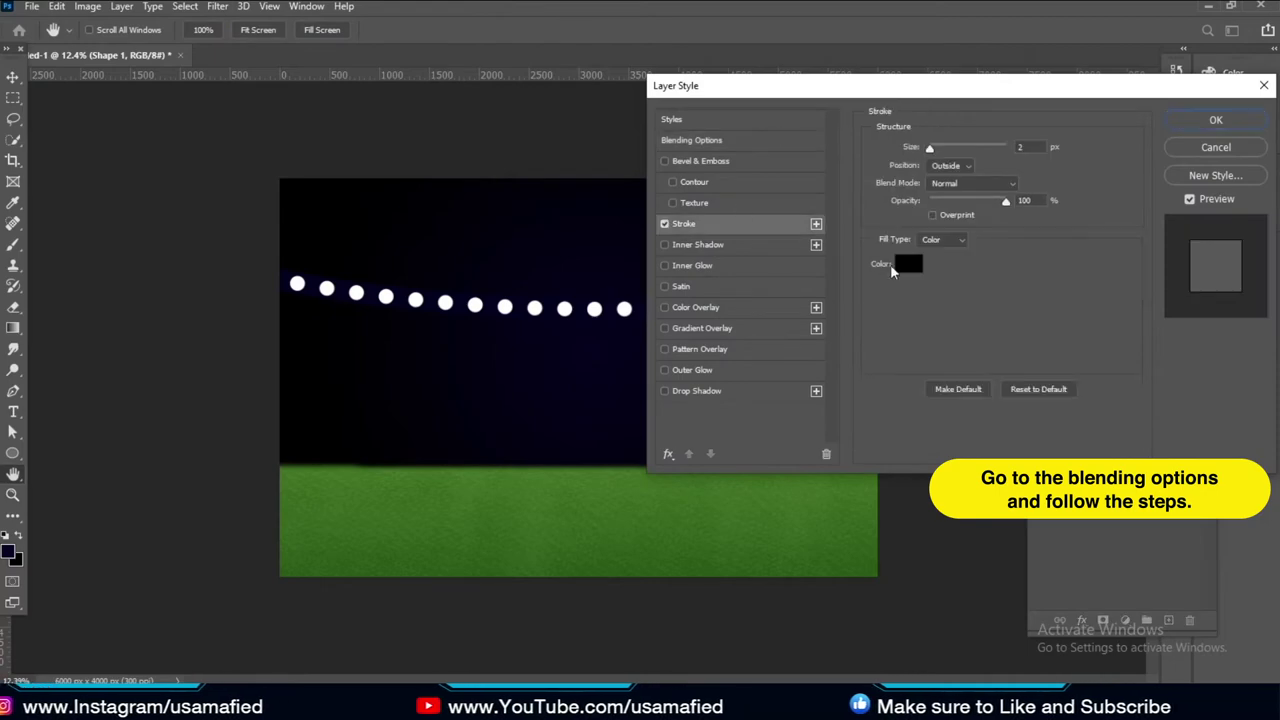
left_click(908, 263)
left_click_drag(1082, 192, 1080, 133)
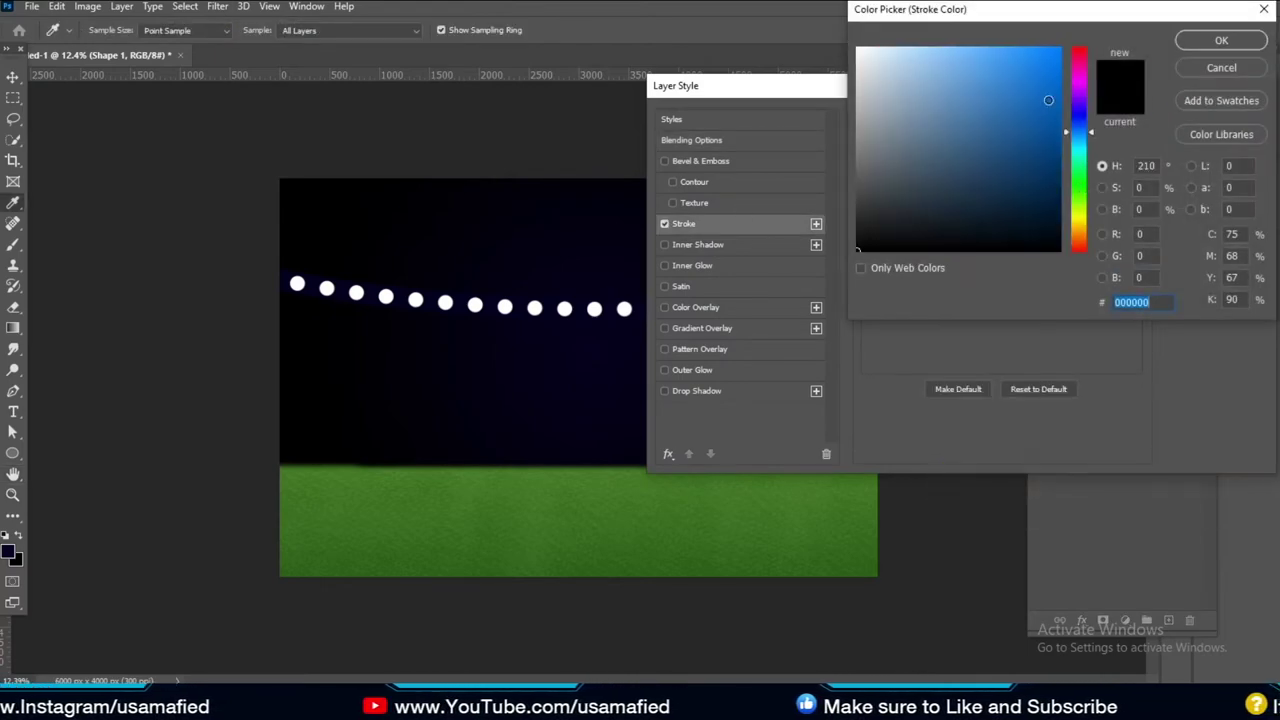
left_click(1048, 100)
left_click(1221, 40)
left_click_drag(780, 88, 929, 80)
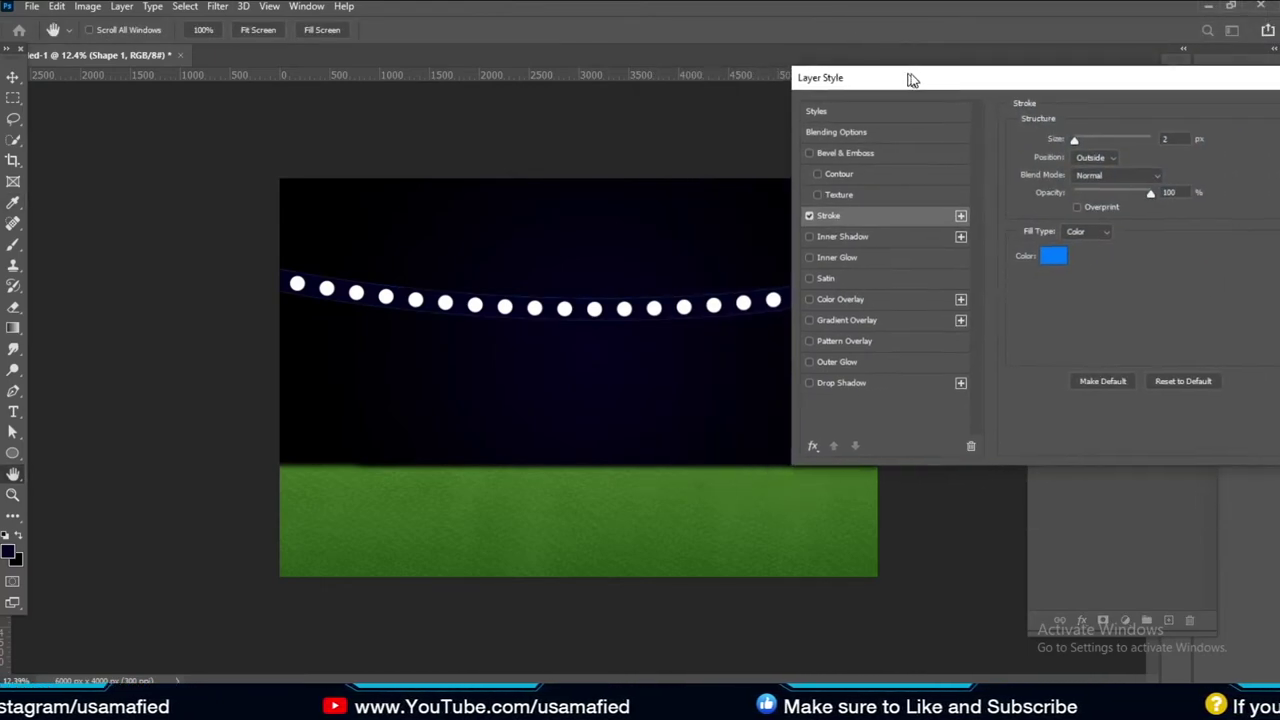
Darken the stroke colour to #004387 and apply the 6 px Stroke effect
left_click(1058, 256)
left_click(1061, 132)
left_click(1059, 143)
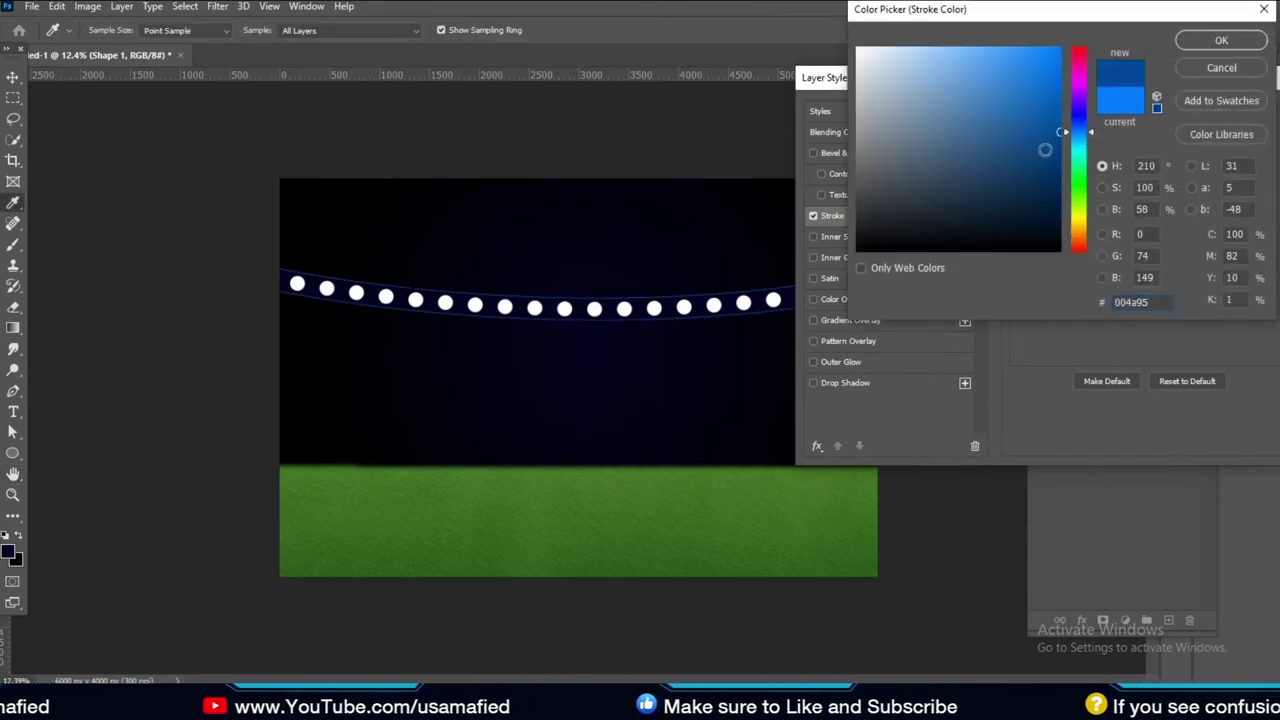
left_click(1221, 40)
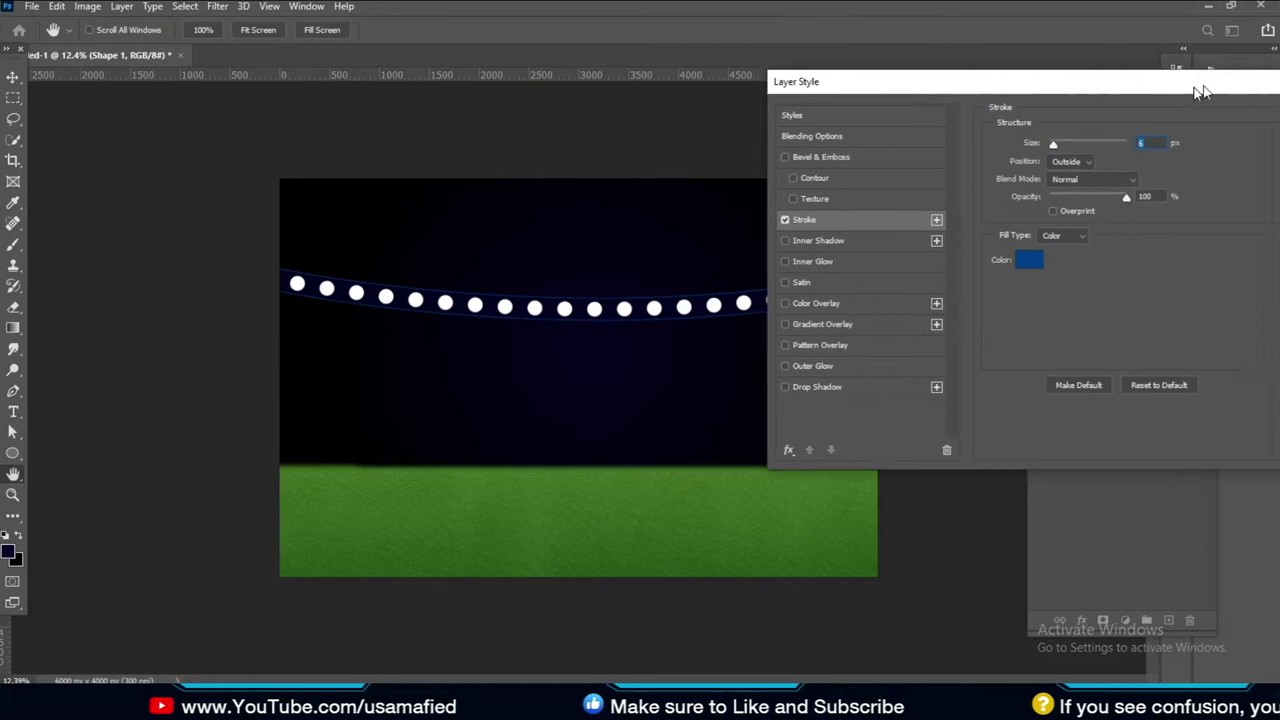
left_click_drag(900, 77, 613, 96)
left_click(1066, 130)
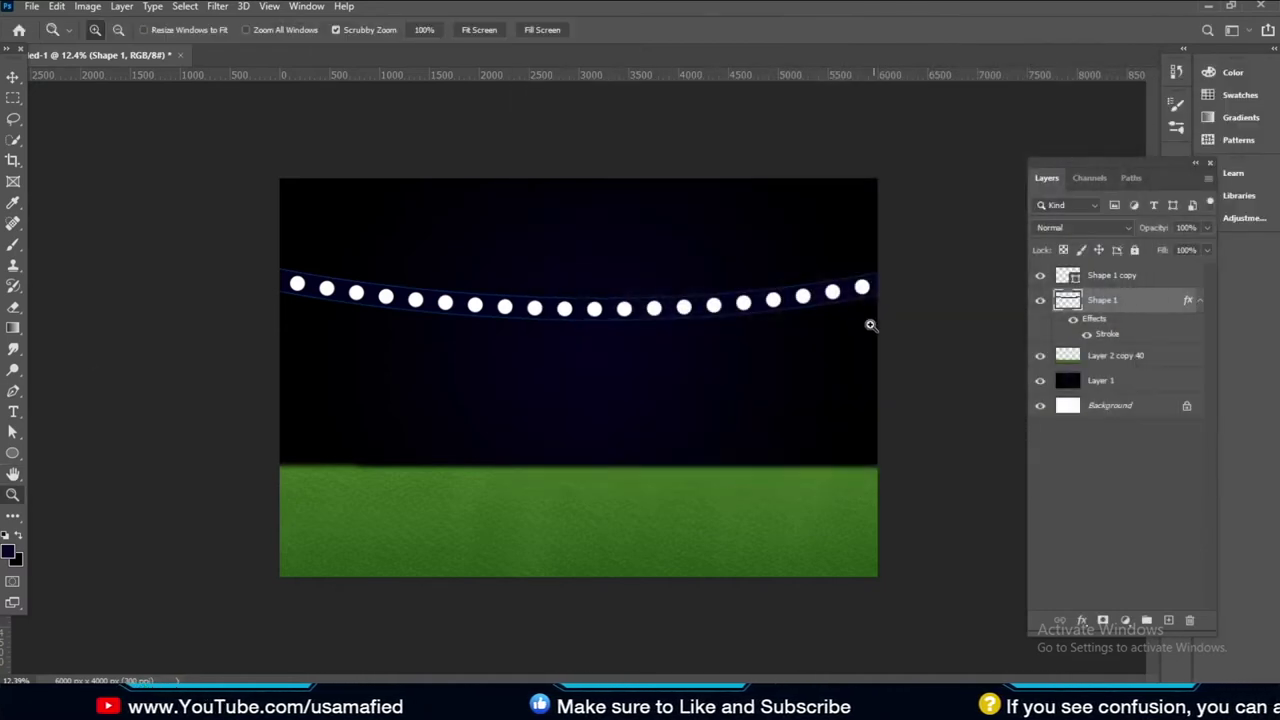
key("v")
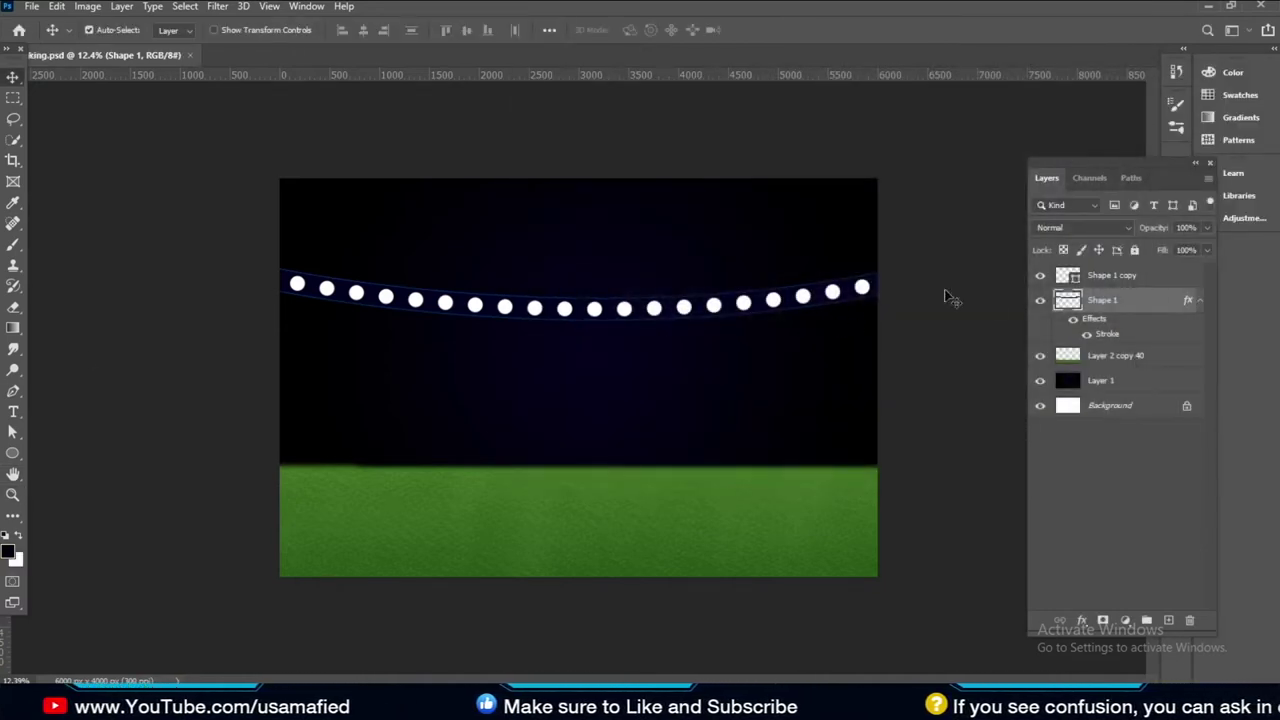
Rasterize the Shape 1 copy layer and add an empty Layer 2 on top
left_click(1115, 280)
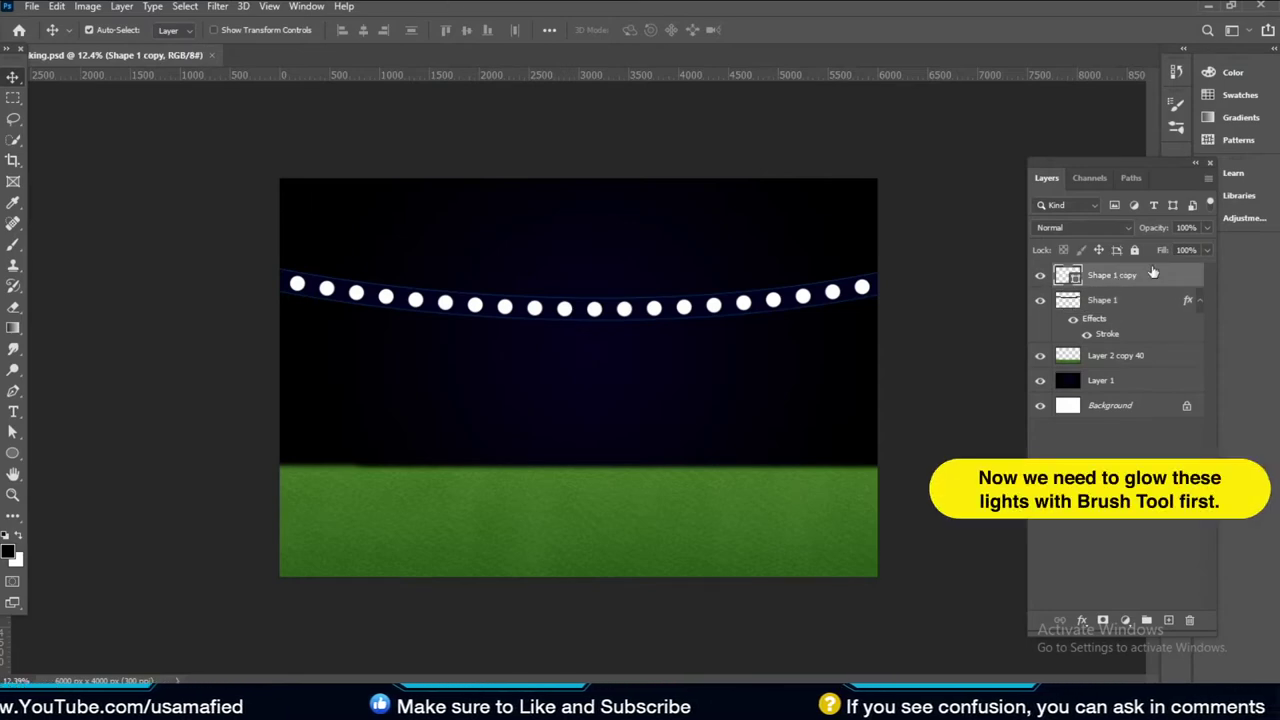
right_click(1150, 274)
left_click(1024, 251)
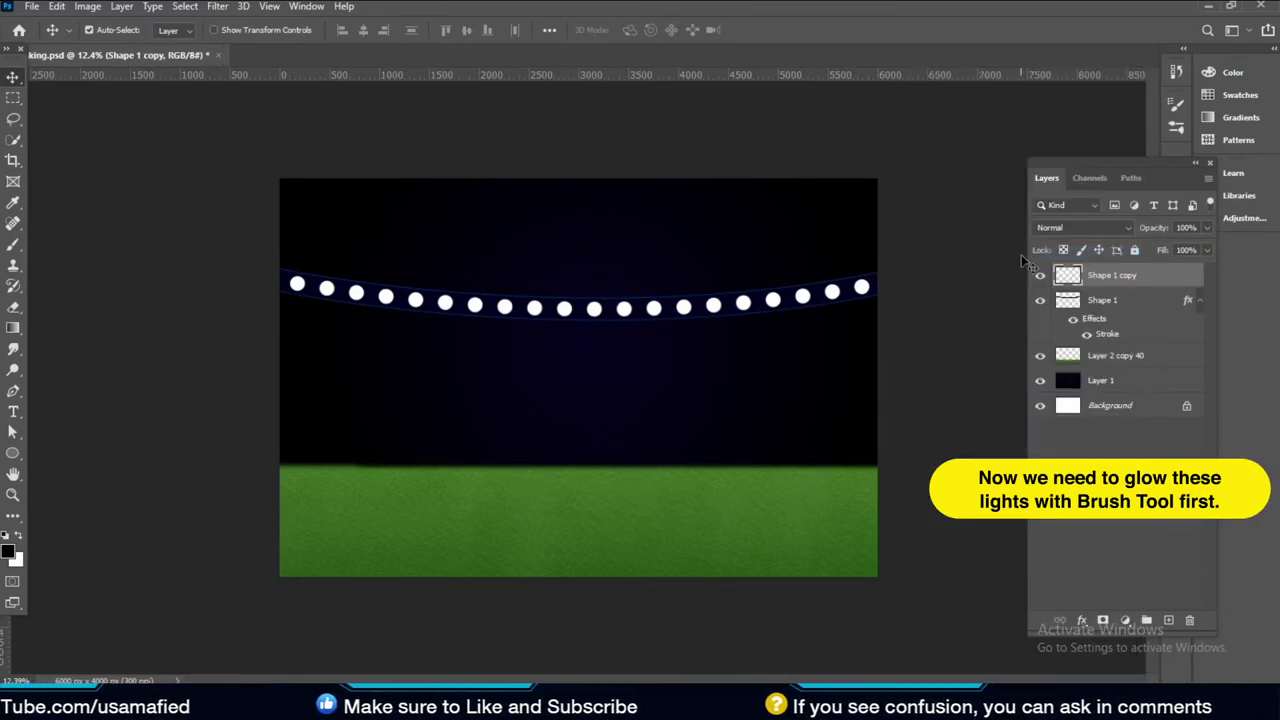
left_click(1168, 620)
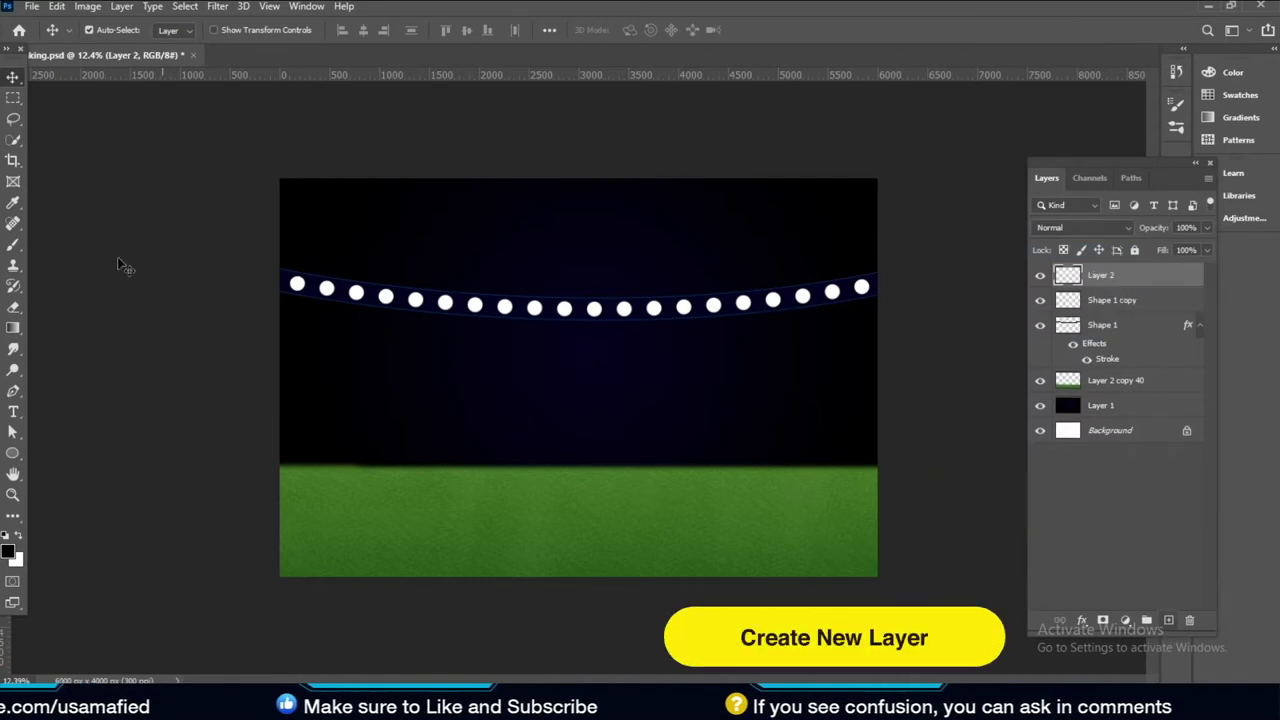
Set the Brush to a soft round tip, 180 px, 12% hardness
left_click(13, 244)
left_click(100, 32)
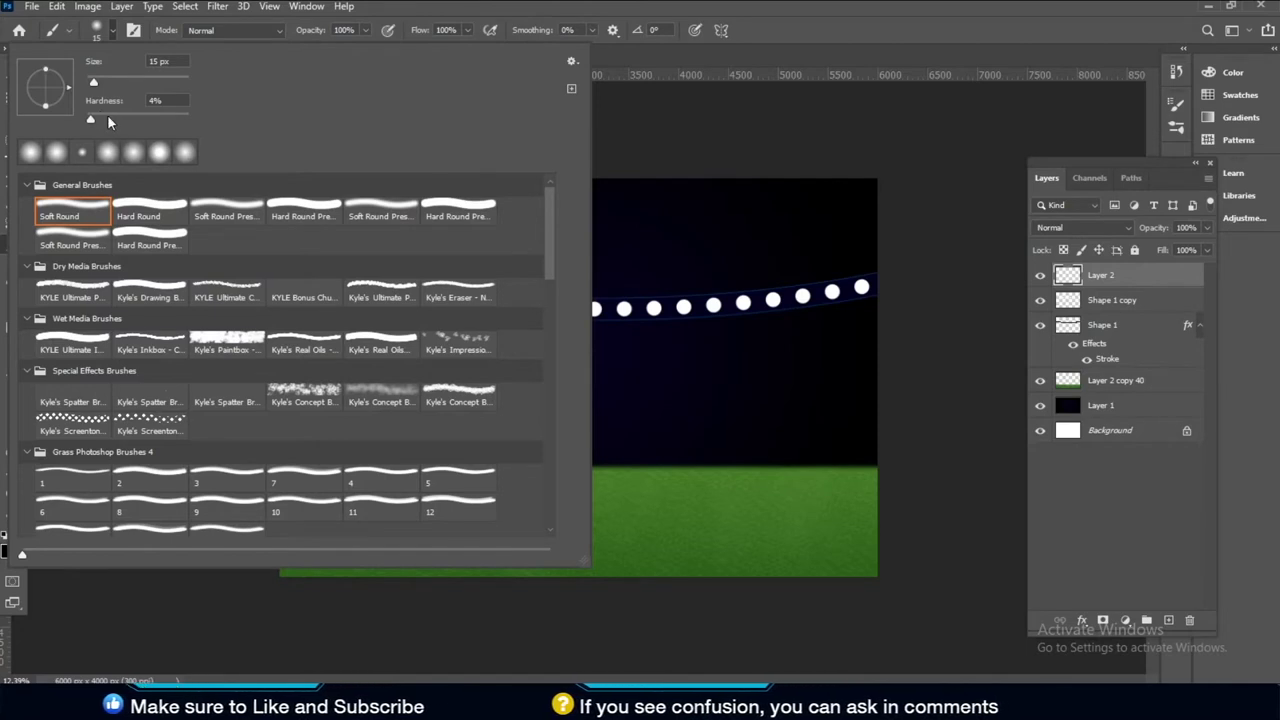
left_click(32, 153)
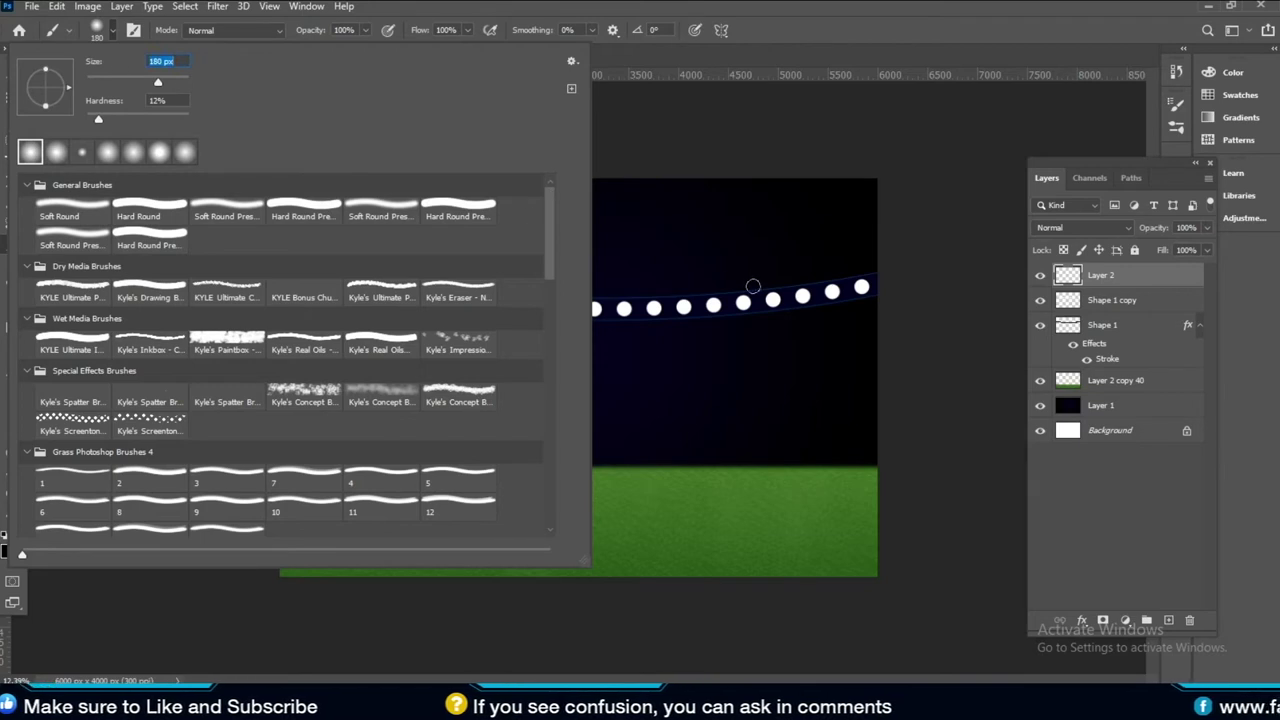
left_click(753, 286)
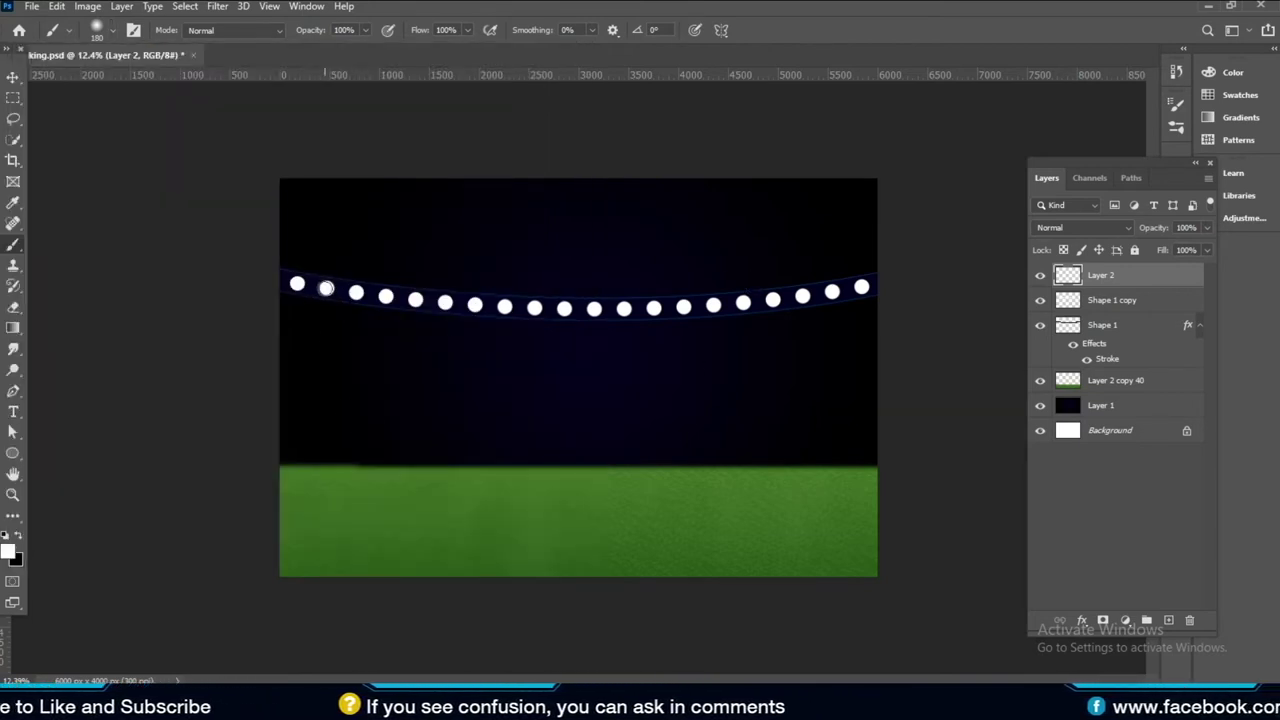
left_click(97, 30)
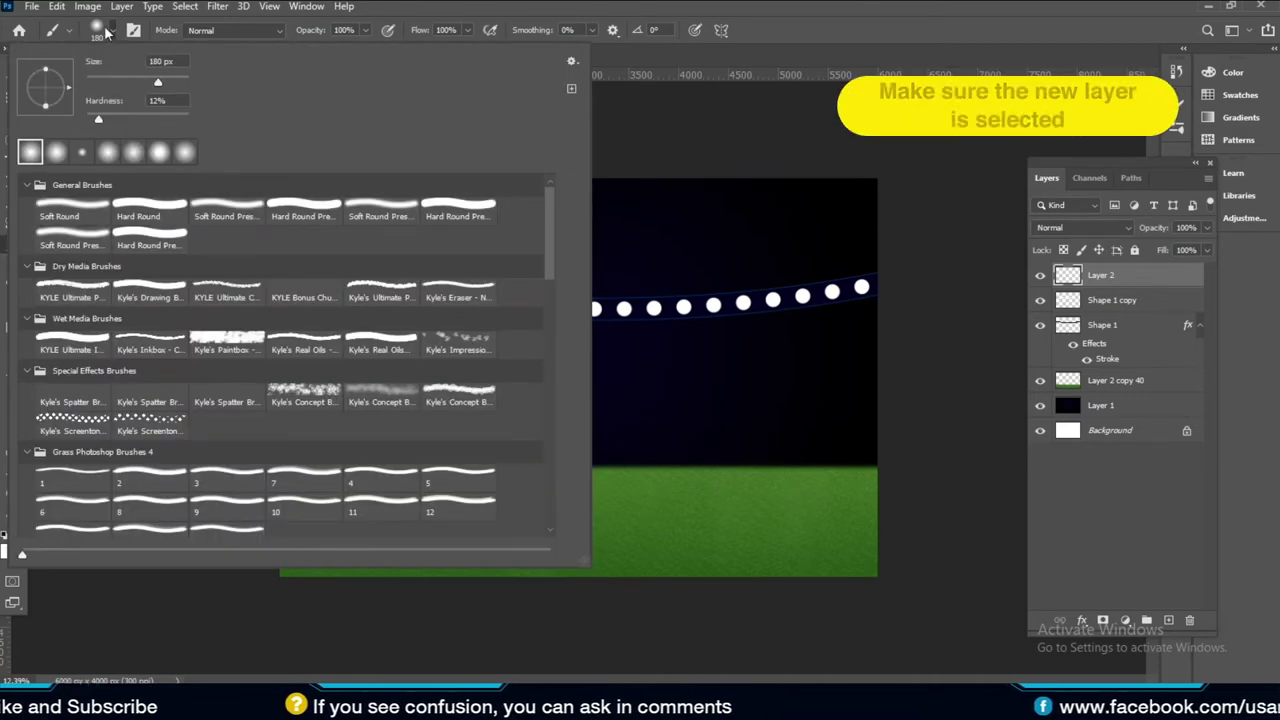
key("Return")
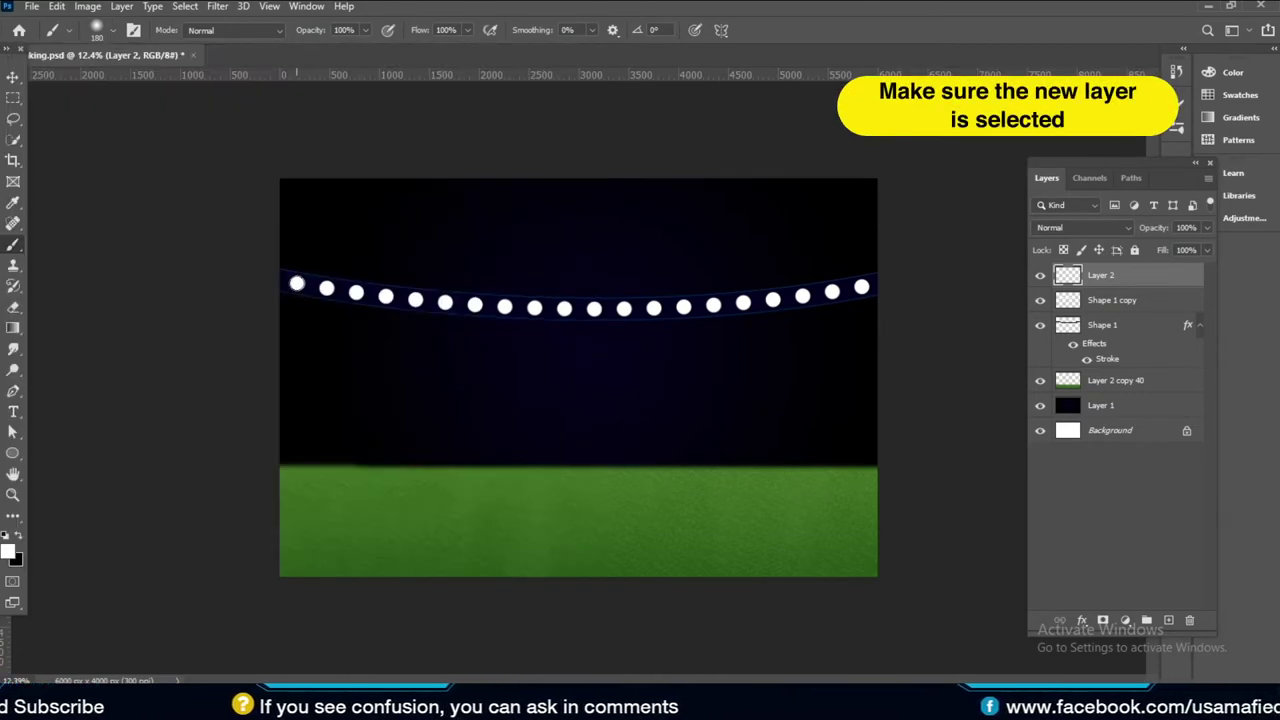
Zoom in and dab soft white glow on the leftmost six bulbs on Layer 2
key("z")
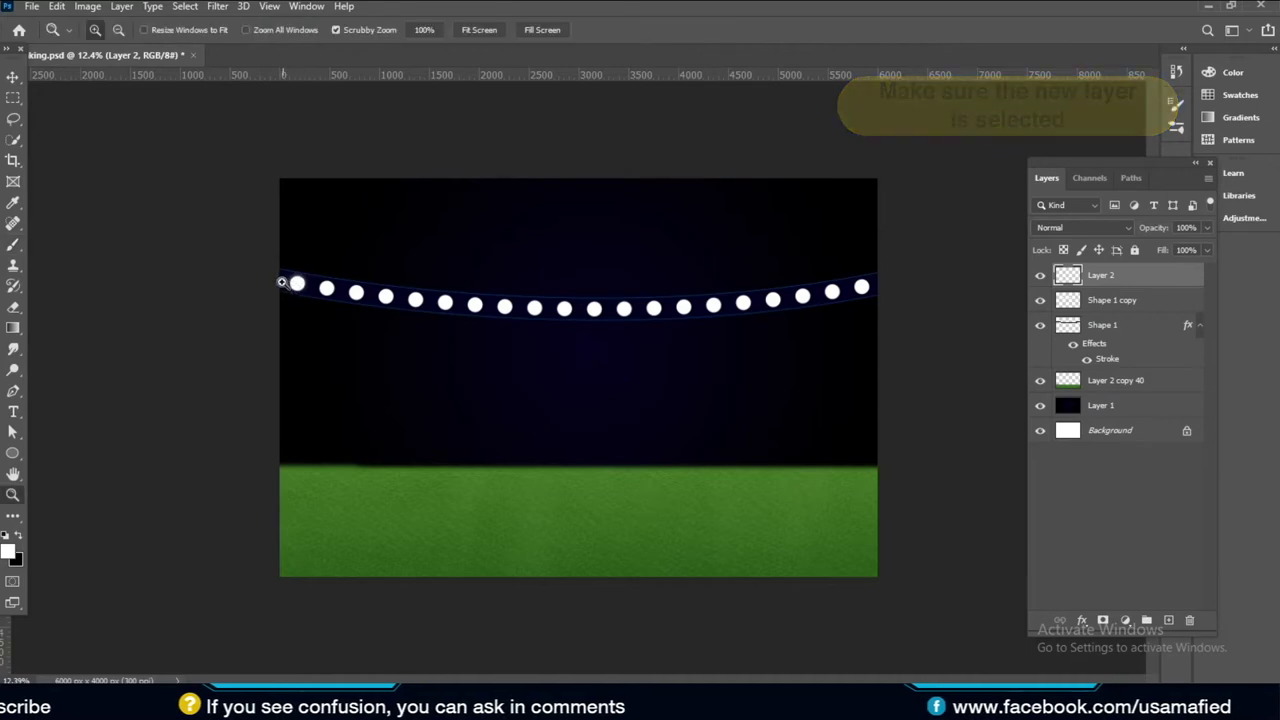
left_click(311, 286)
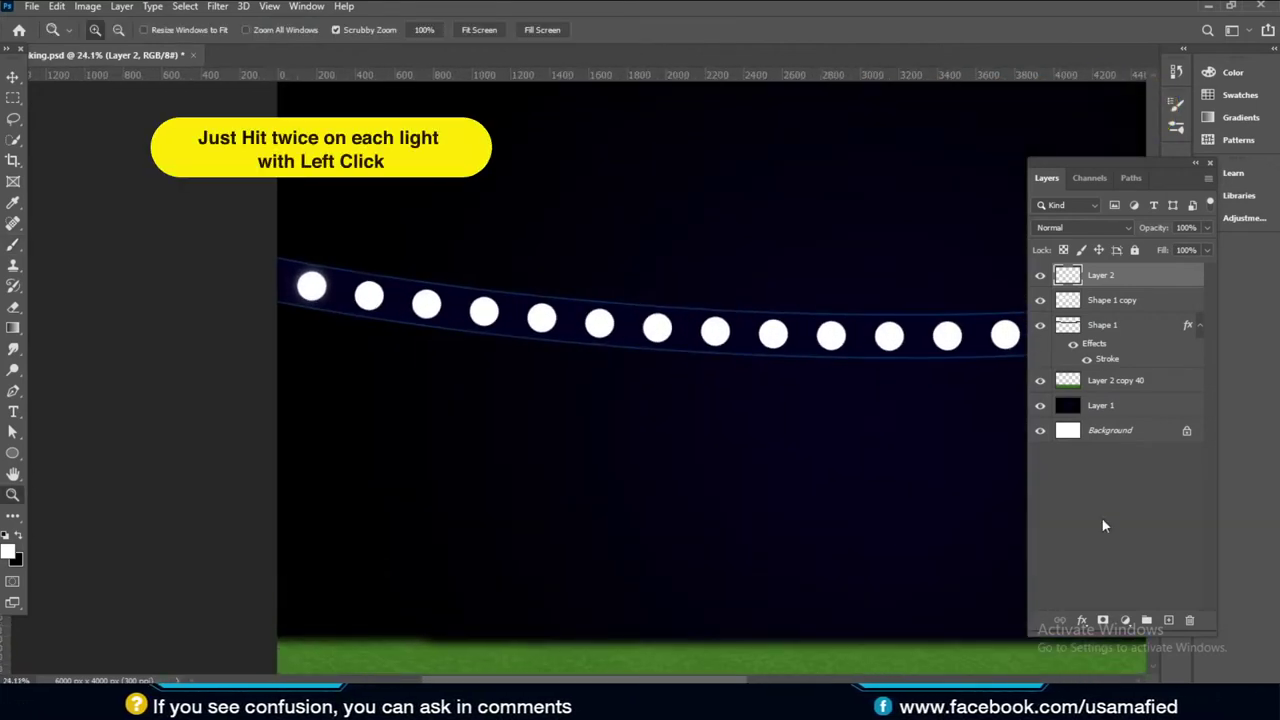
key("b")
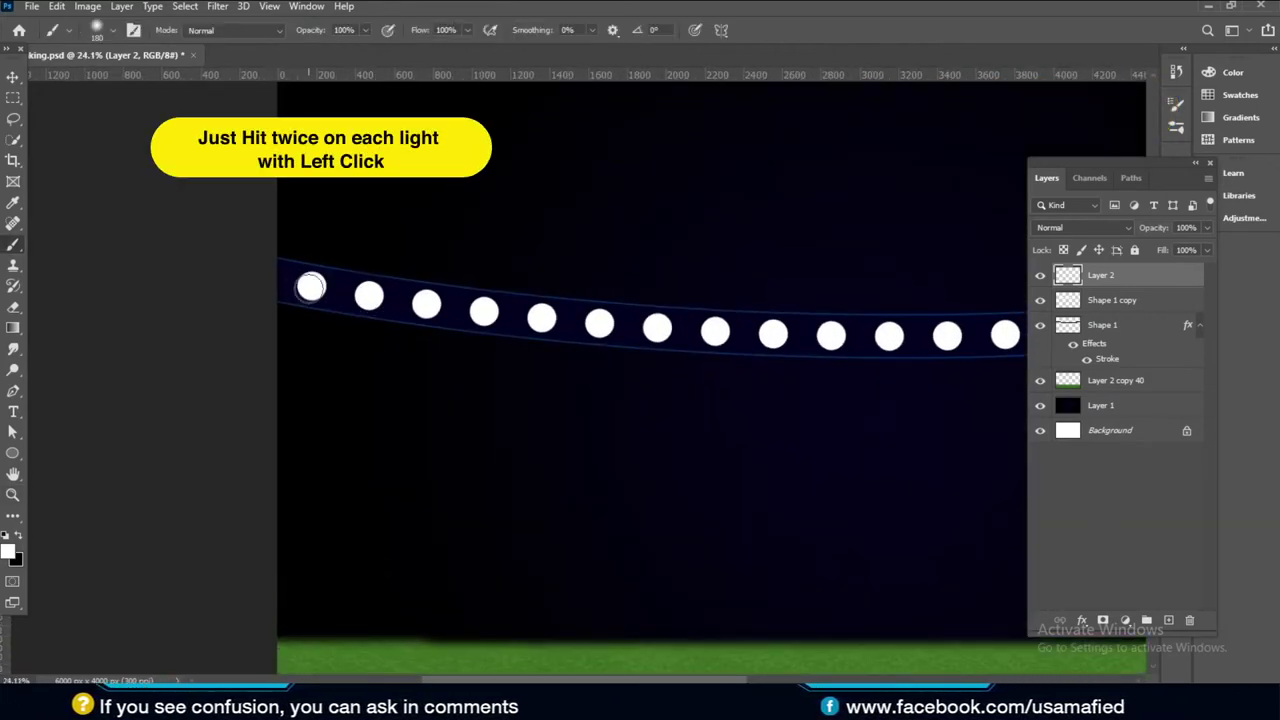
left_click(311, 286)
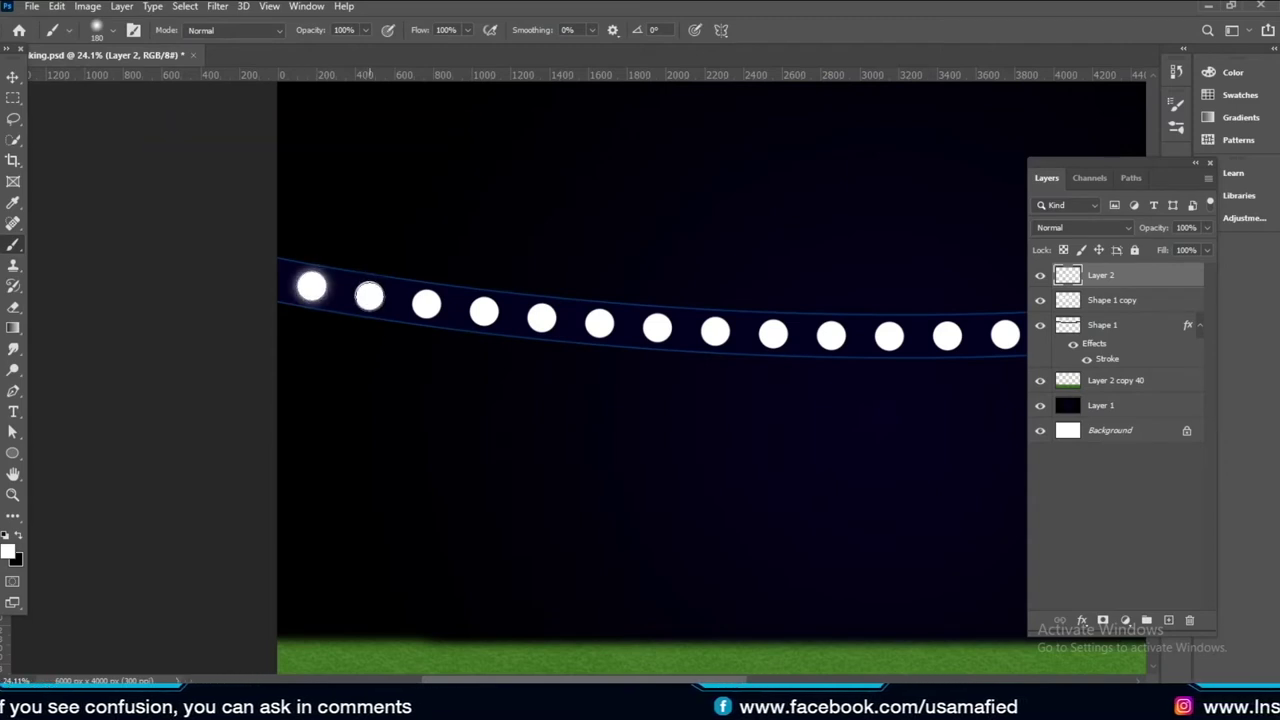
left_click(426, 303)
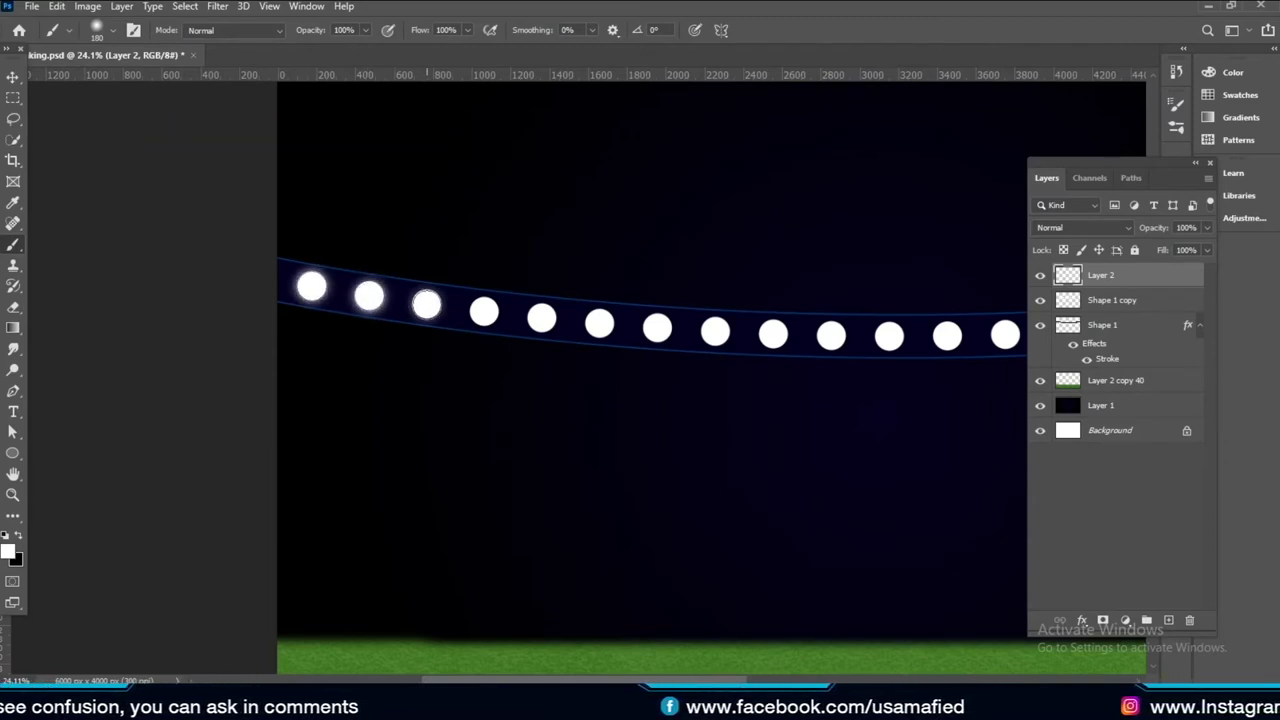
left_click(484, 313)
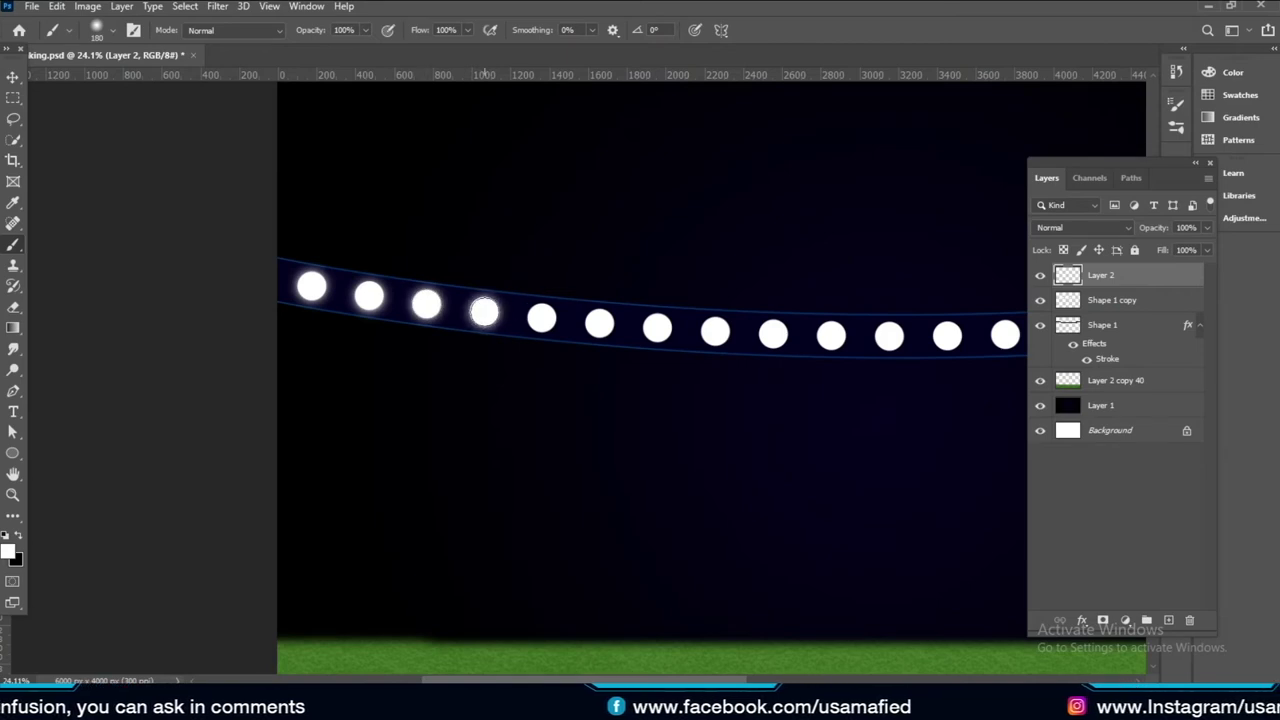
left_click(541, 318)
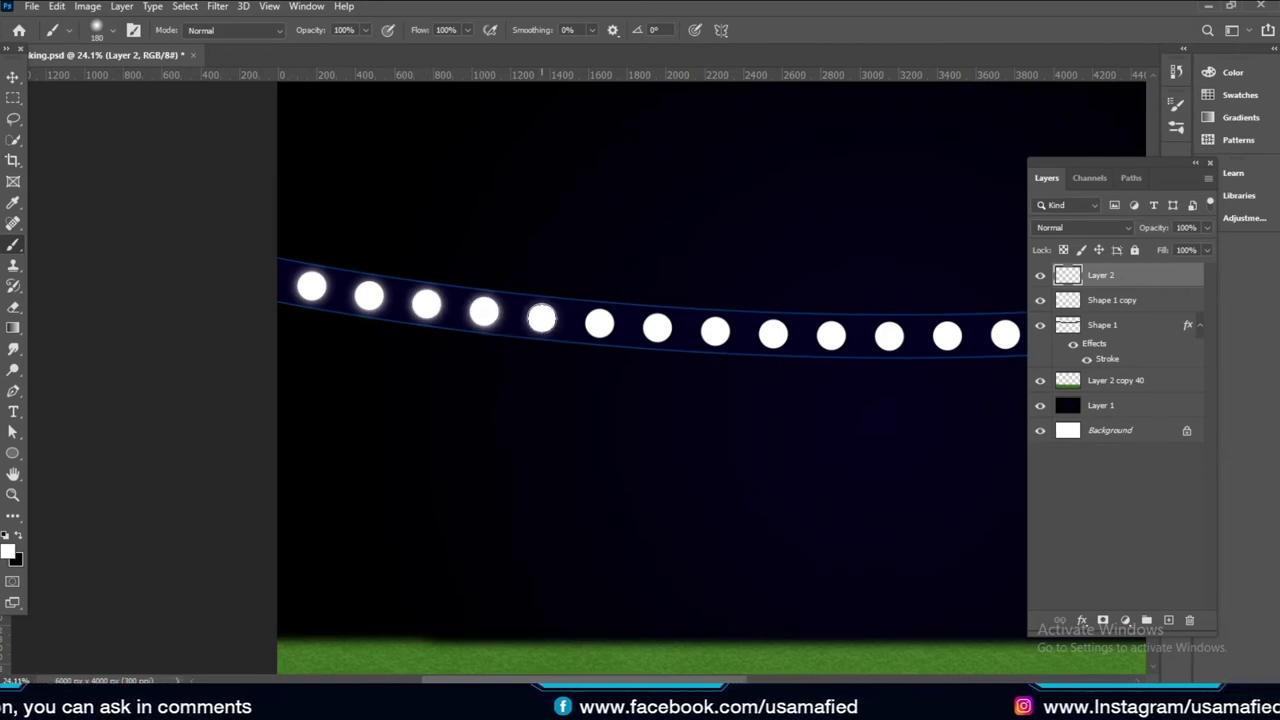
left_click(599, 323)
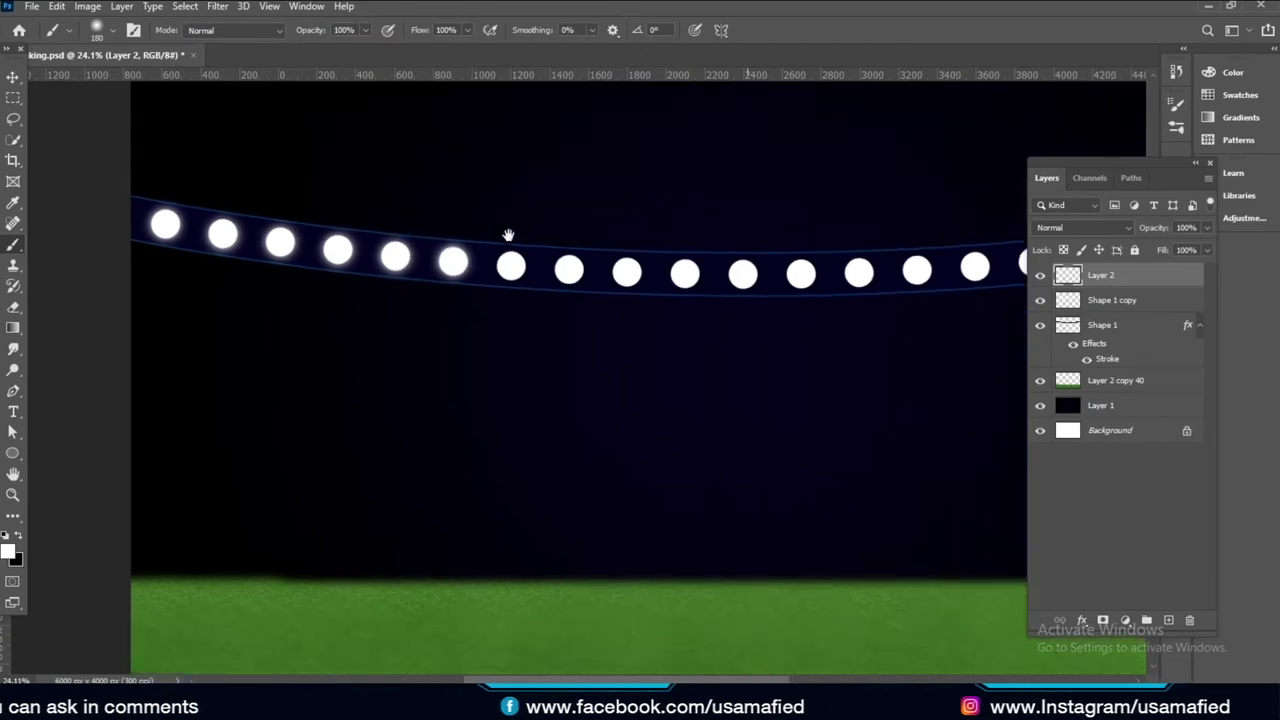
Dab glow on the remaining bulbs along the string, then fit the whole image on screen
left_click_drag(599, 323, 330, 217)
left_click(330, 217)
left_click(388, 221)
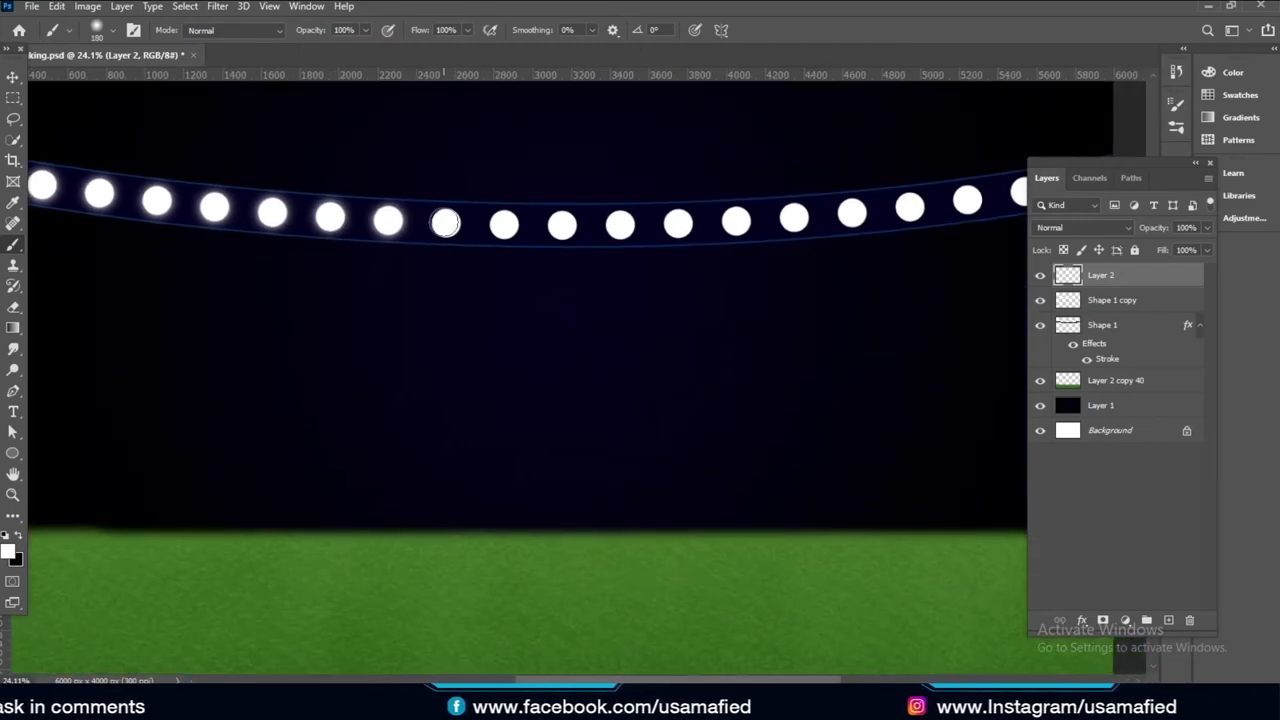
left_click(446, 223)
left_click(504, 224)
left_click(562, 224)
left_click(620, 224)
left_click(678, 222)
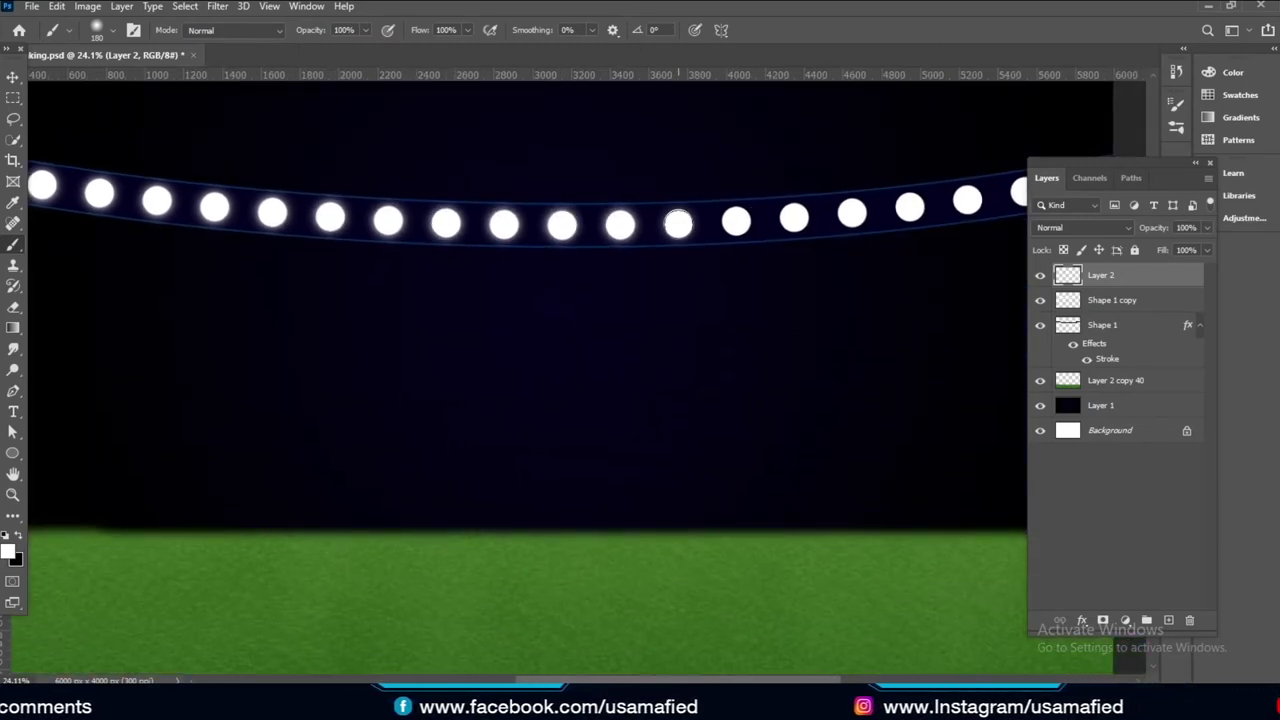
left_click(736, 220)
left_click(794, 217)
left_click(852, 212)
left_click(910, 207)
left_click_drag(910, 207, 594, 205)
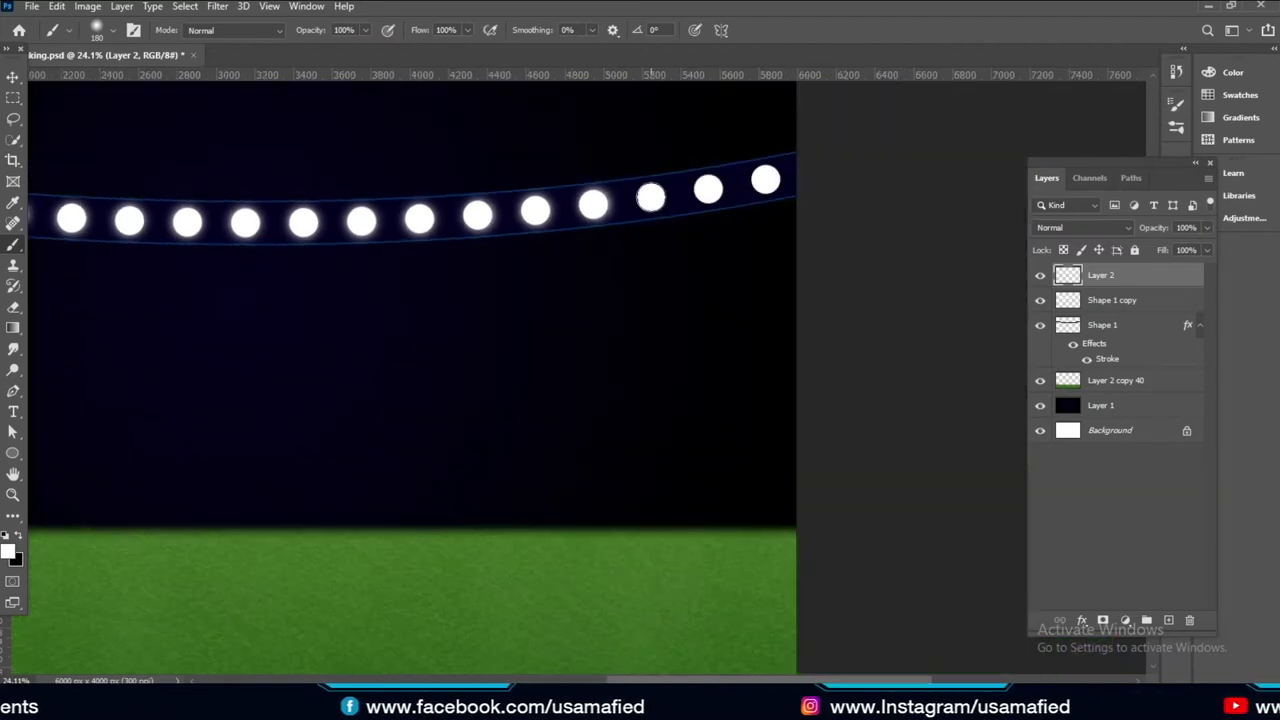
left_click(651, 197)
left_click(708, 189)
left_click(766, 179)
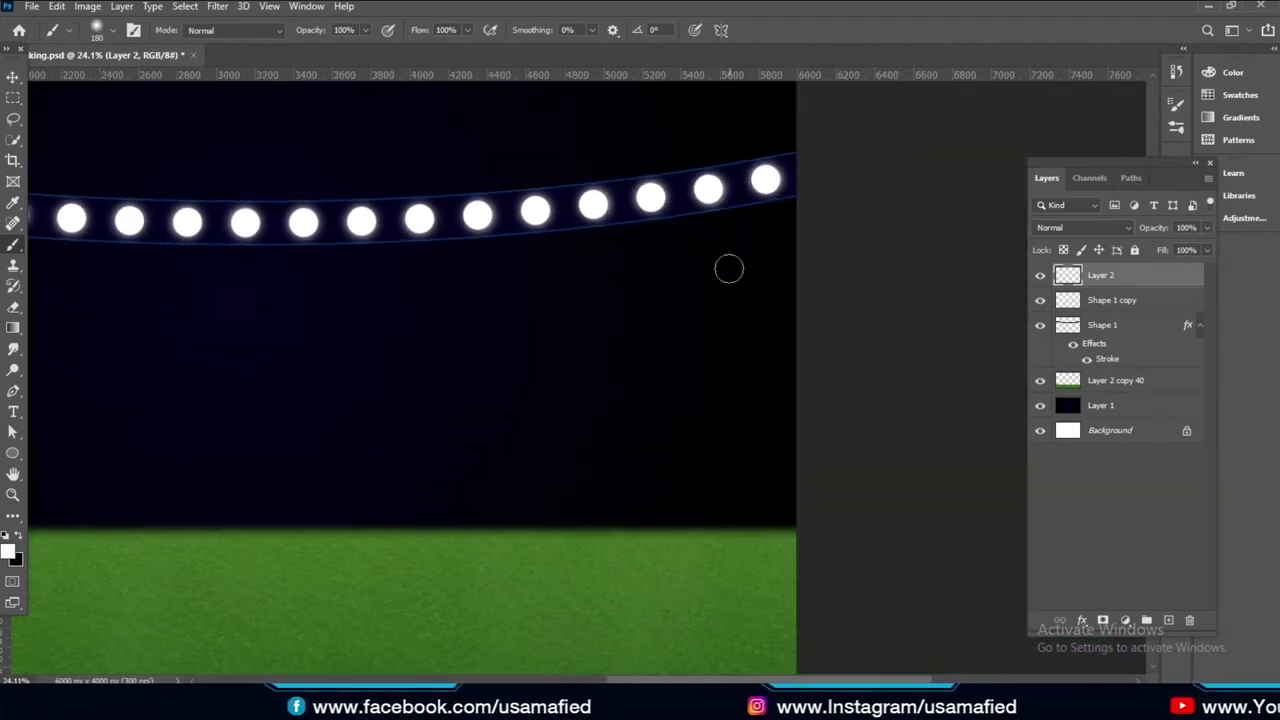
key("z")
left_click(646, 260, "alt")
key("ctrl+0")
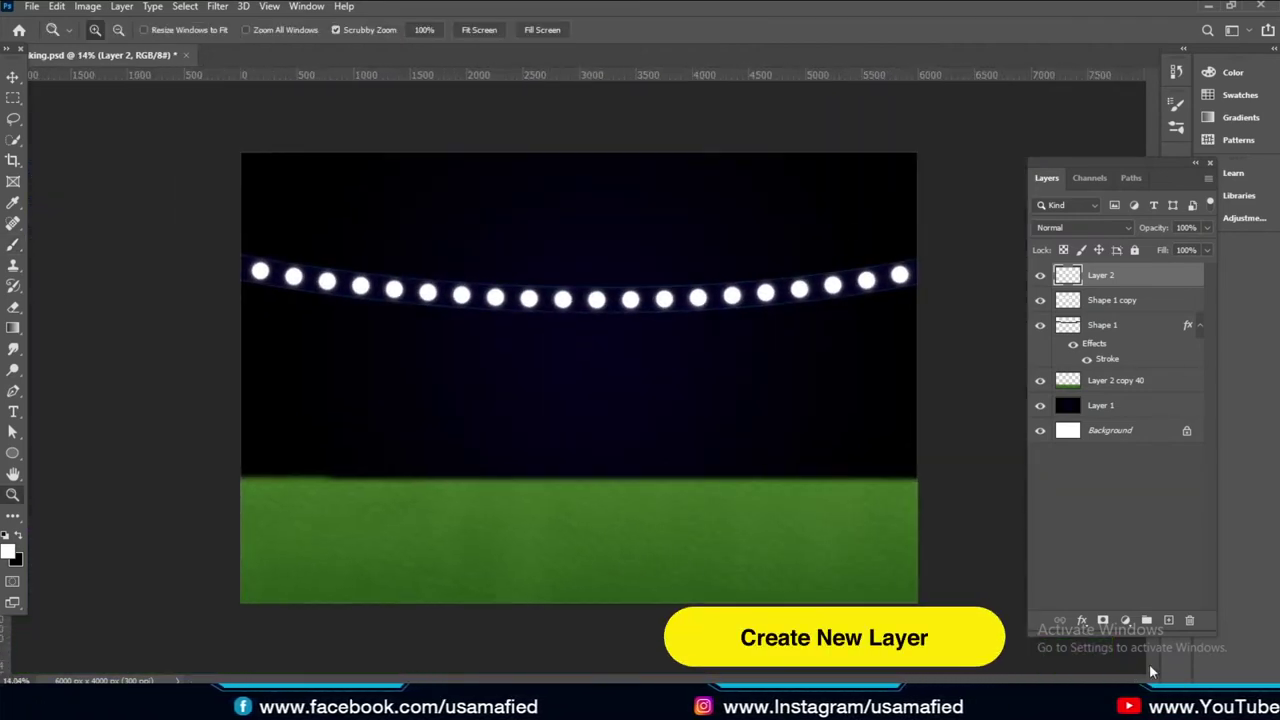
Add a new Layer 3 and set the Brush to 419 px with 0% hardness
left_click(1166, 619)
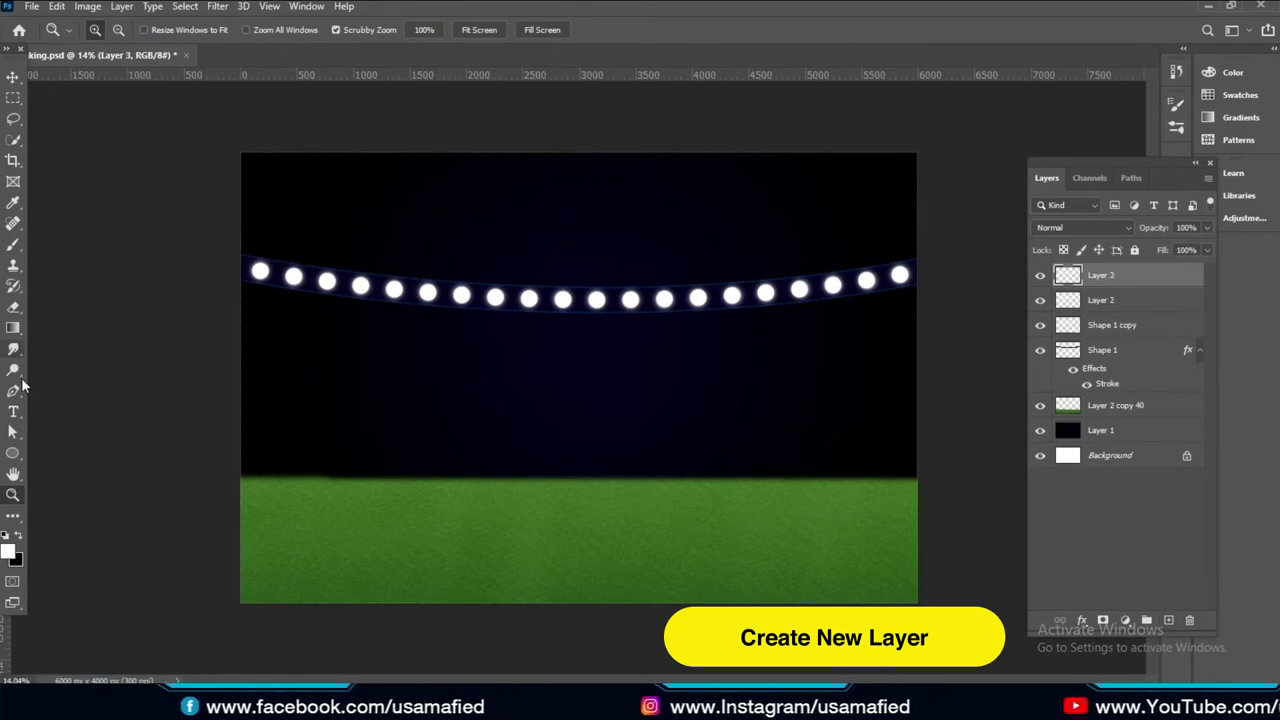
left_click(13, 244)
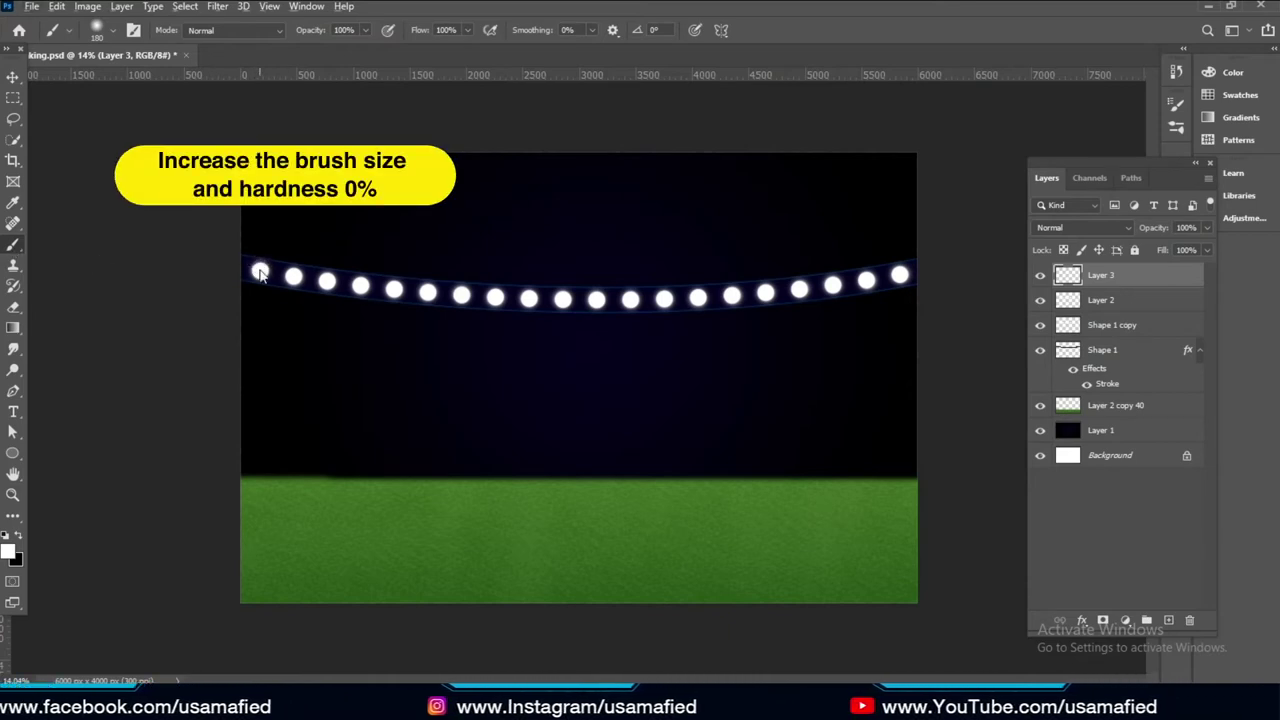
right_click(257, 270, "alt")
scroll(364, 305, "up", 3)
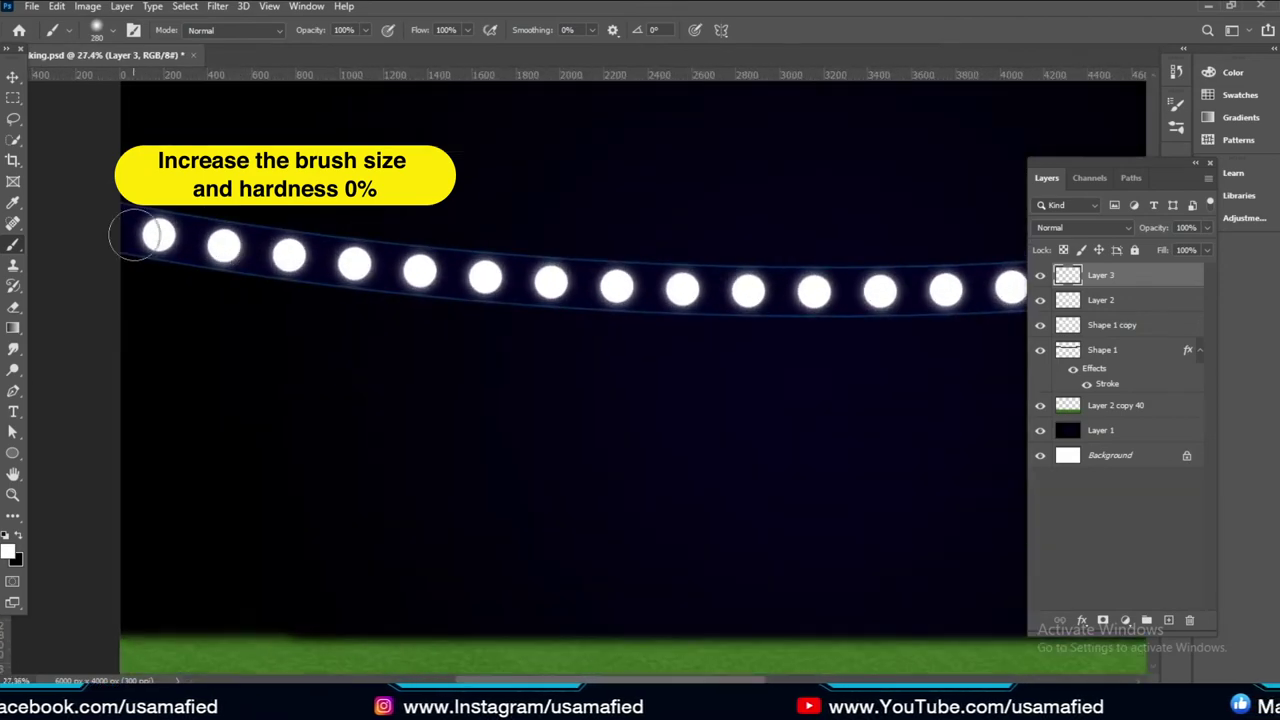
left_click(97, 30)
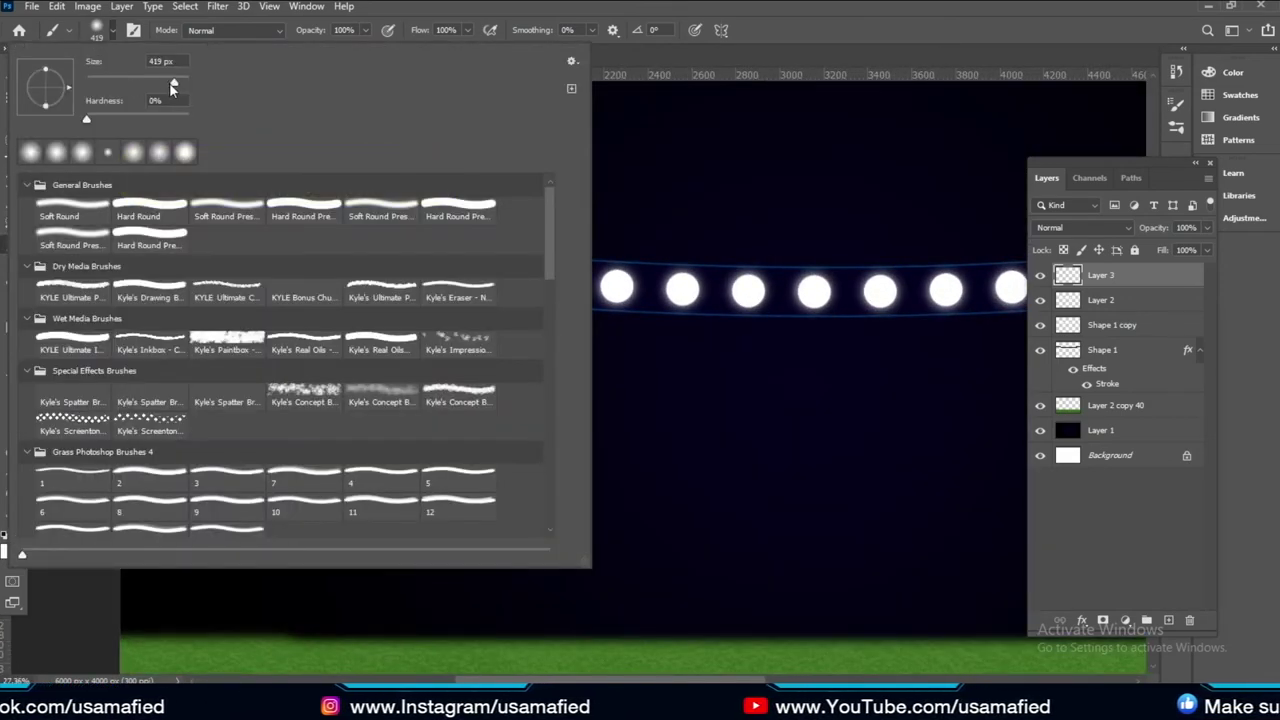
left_click(100, 32)
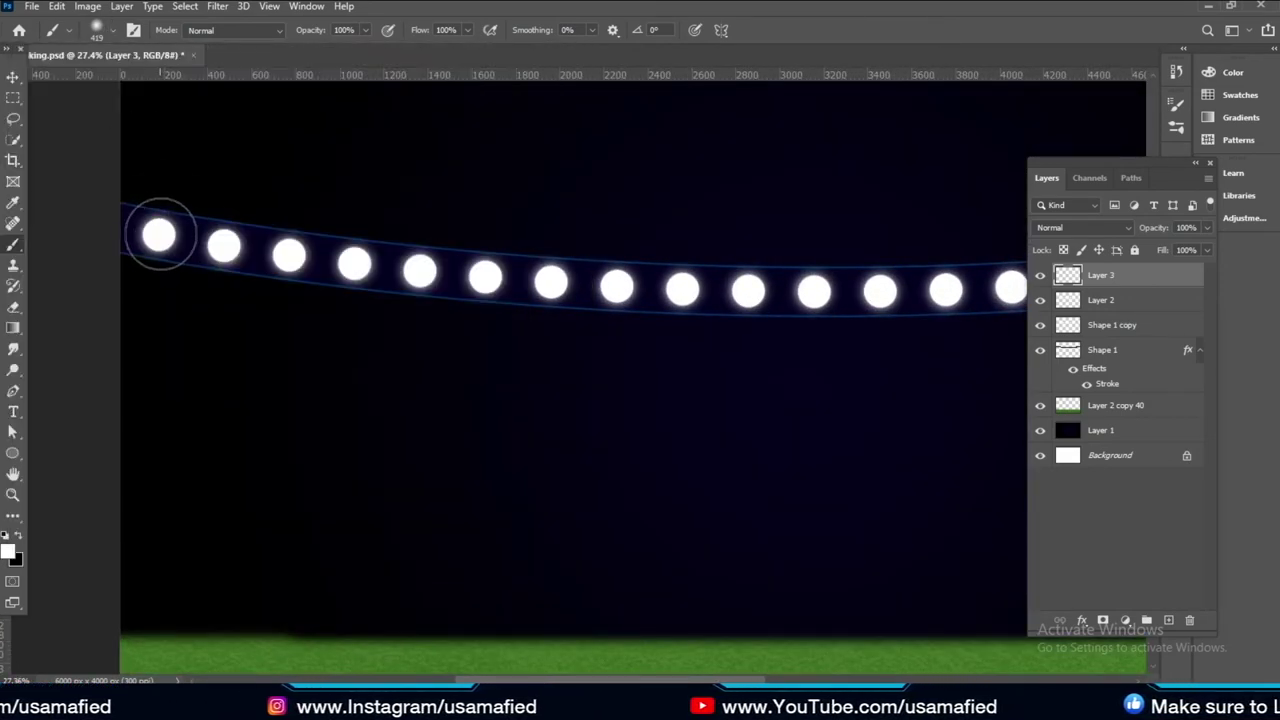
Paint wide soft halos over the first bulbs along the string
left_click(160, 234)
key("ctrl+z")
left_click(158, 235)
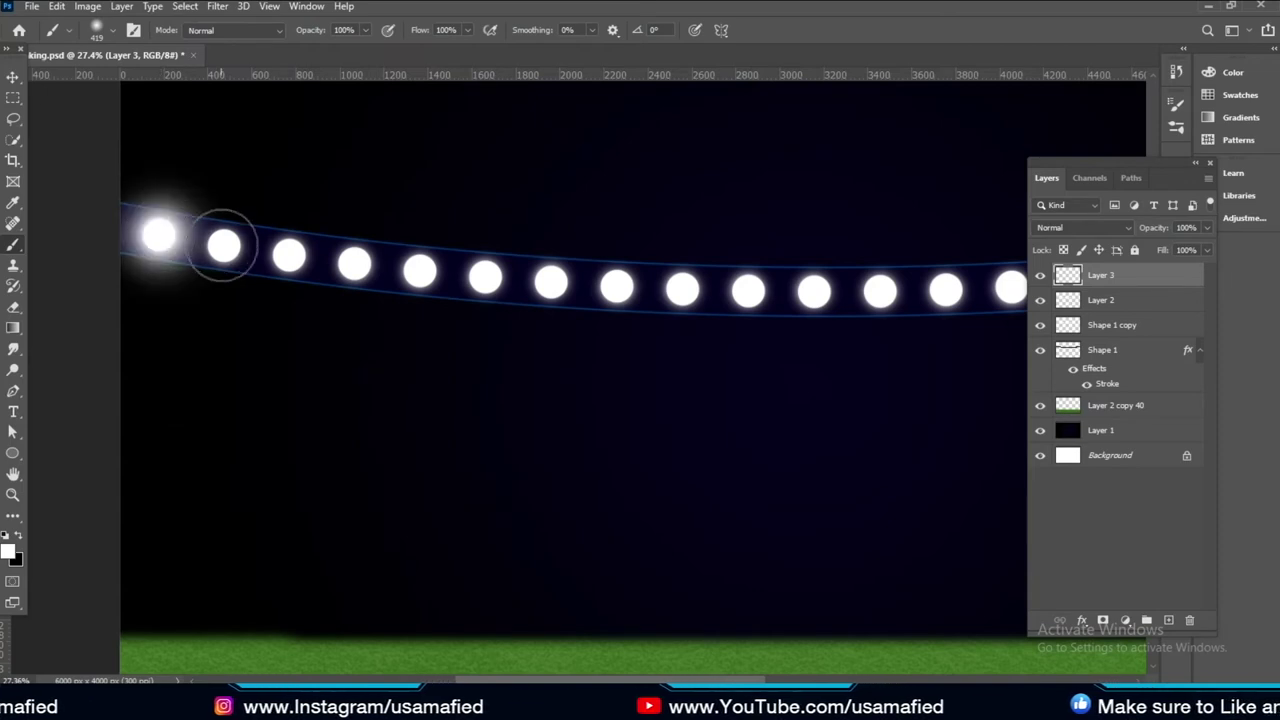
left_click(224, 246)
left_click(289, 256)
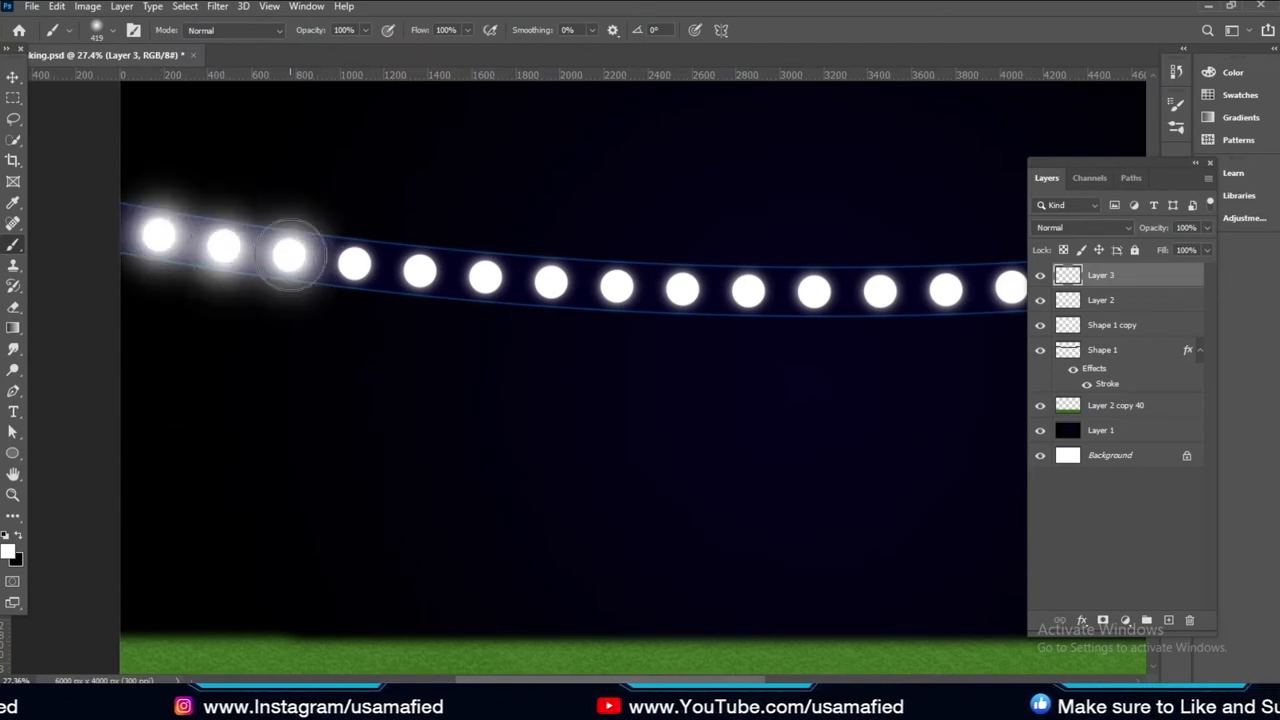
left_click(354, 263)
left_click(420, 272)
left_click(485, 279)
left_click(551, 284)
left_click(682, 290)
left_click_drag(746, 290, 400, 263)
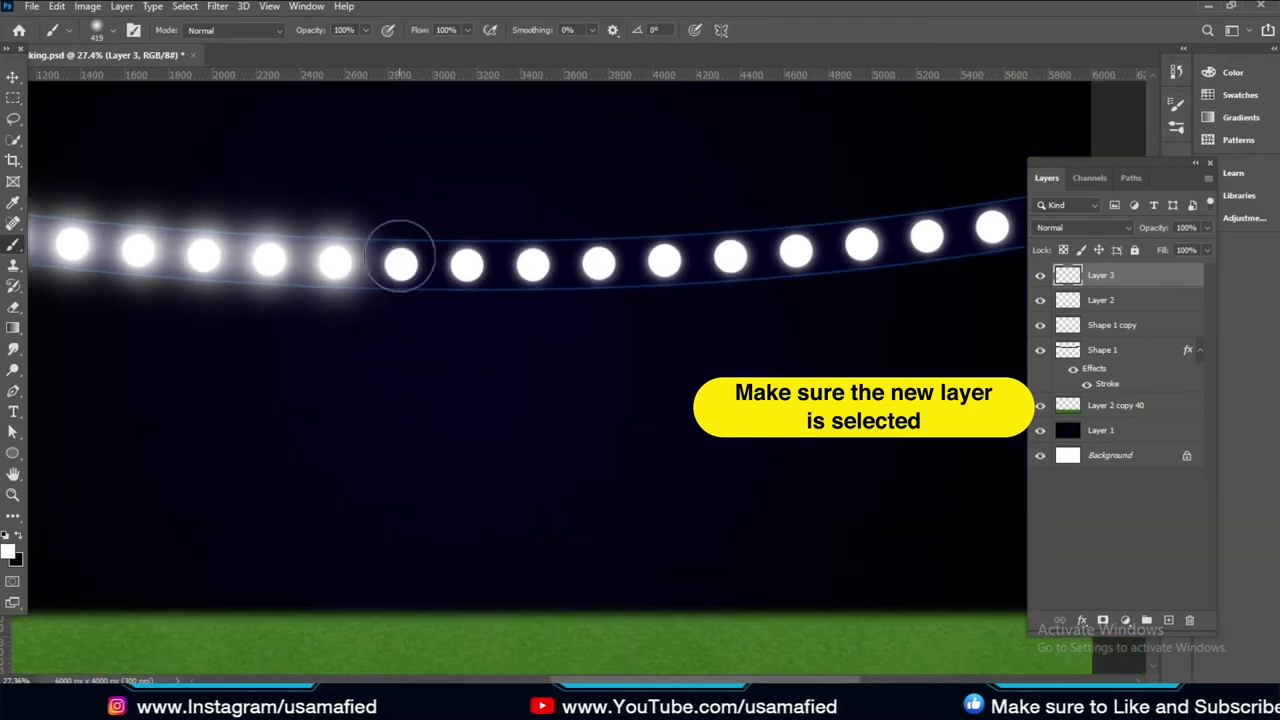
left_click(400, 263)
left_click(466, 266)
Paint halos over the remaining bulbs, then lower Layer 3's opacity to about 5%
scroll(468, 270, "up", 1)
key("ctrl+z")
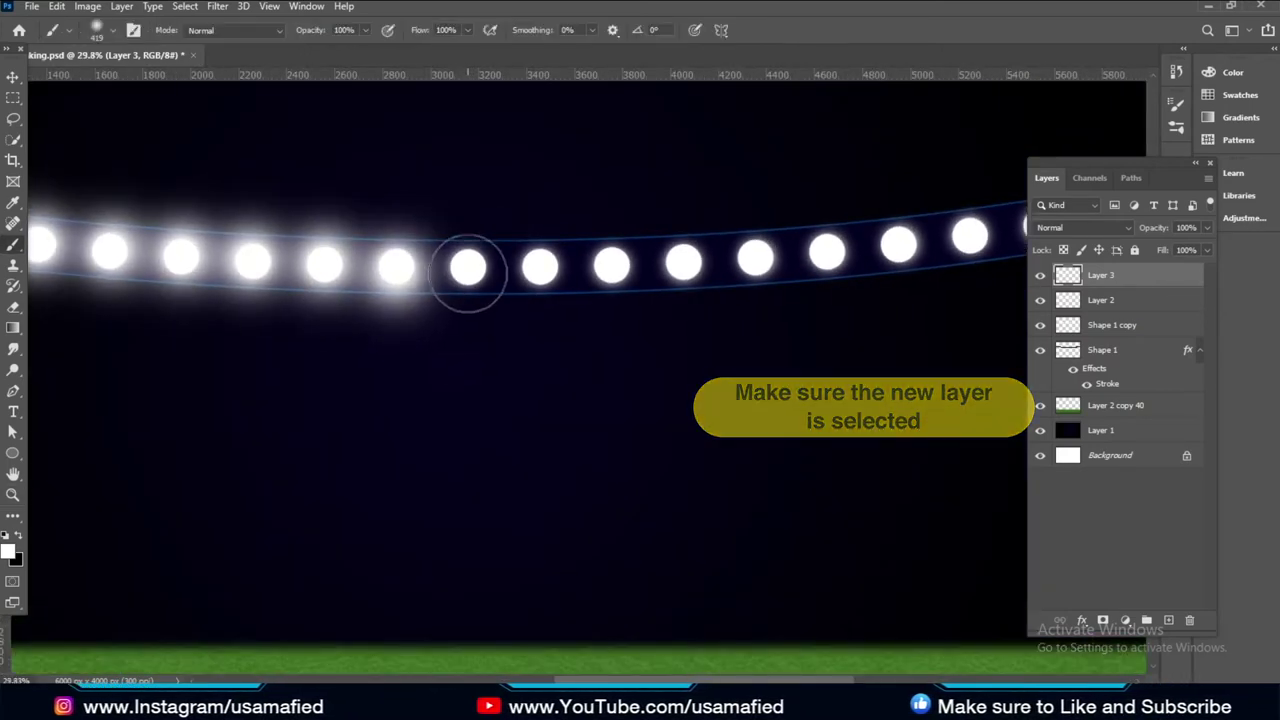
left_click(468, 266)
left_click(612, 265)
left_click(755, 259)
left_click_drag(755, 259, 360, 261)
left_click(434, 251)
left_click(505, 246)
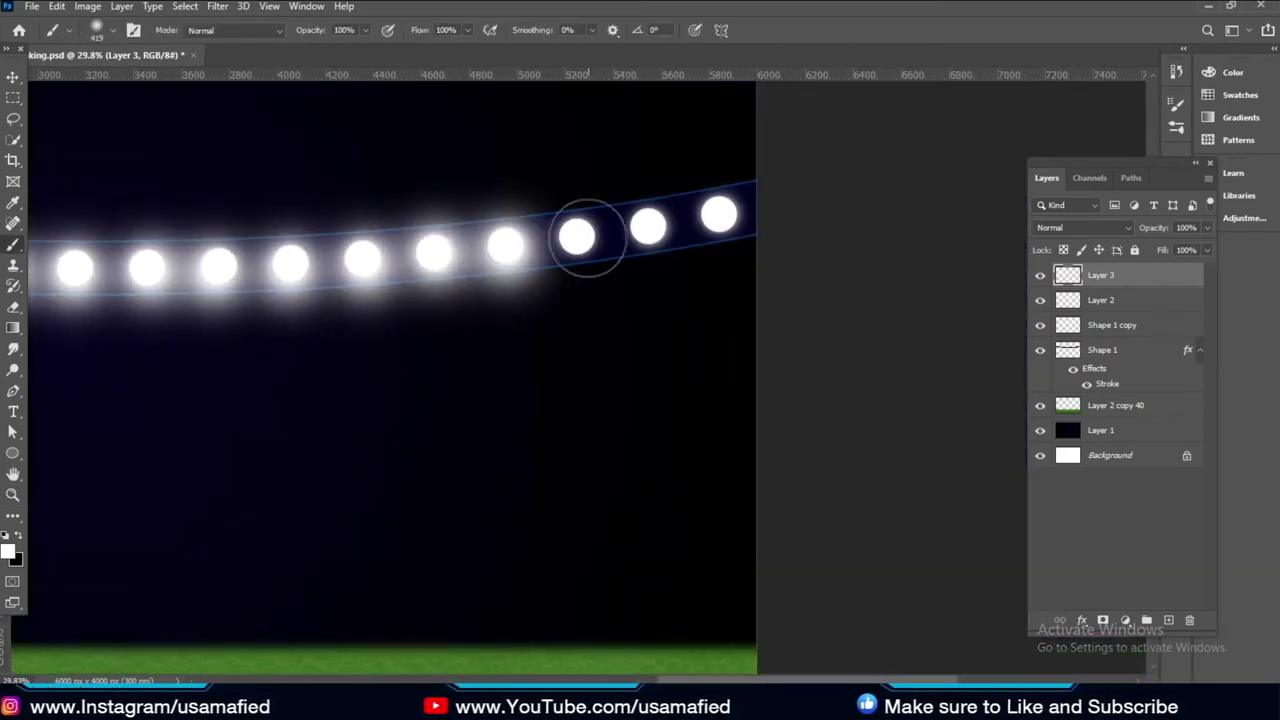
left_click(588, 240)
left_click(650, 226)
left_click(720, 214)
key("z")
mouse_move(780, 294)
left_mouse_down()
mouse_move(730, 332)
mouse_move(750, 330)
left_mouse_up()
left_click_drag(1170, 233, 1097, 242)
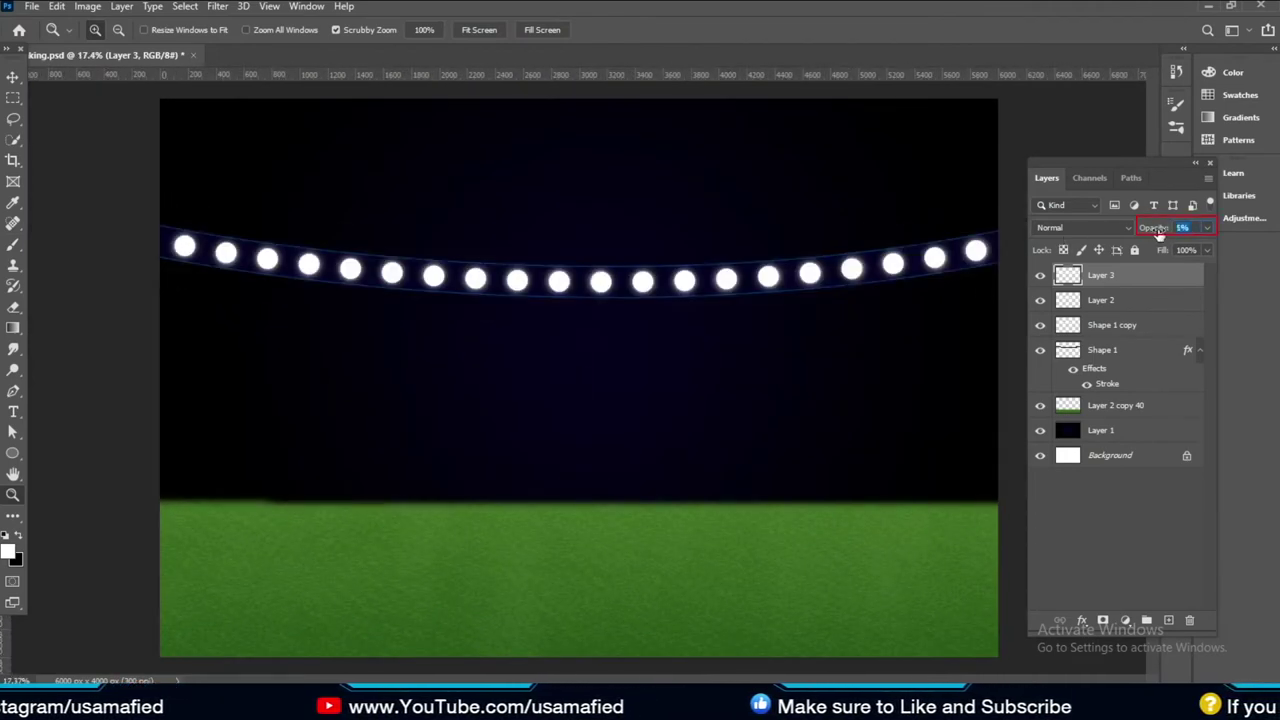
Set the Layer 3 halo opacity to 14% and fit the whole image on screen
type("14")
key("Return")
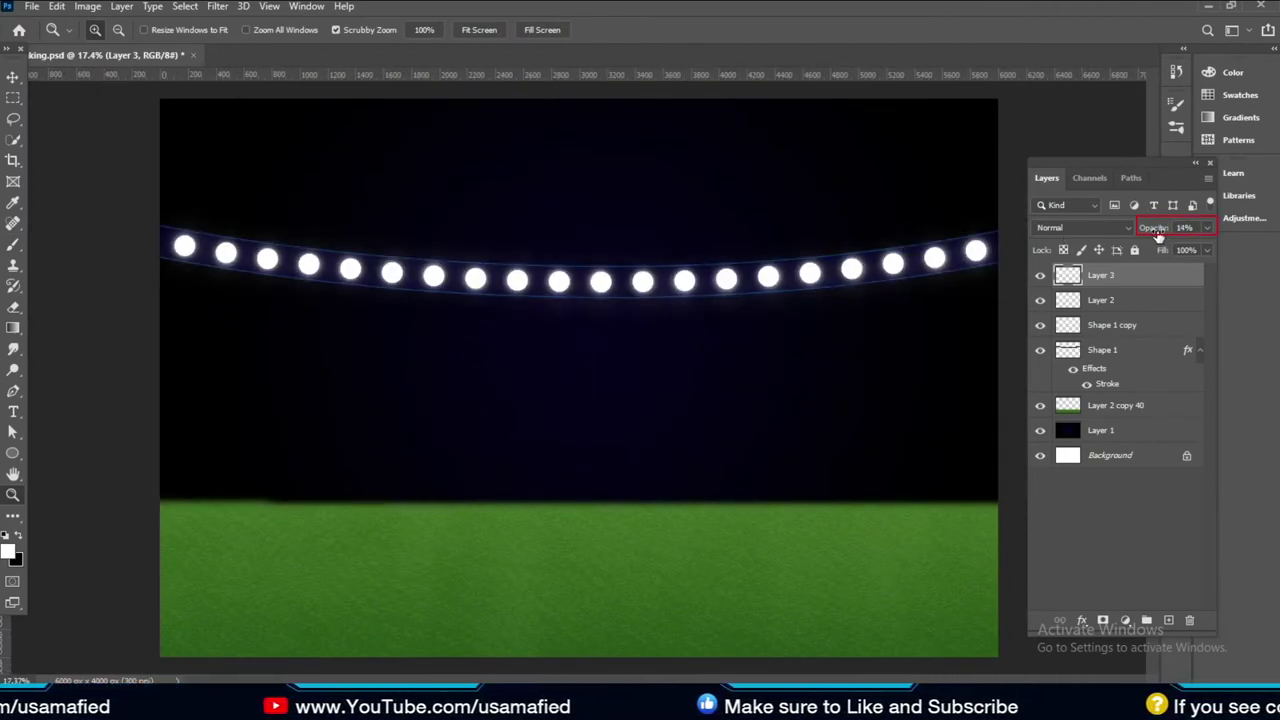
key("v")
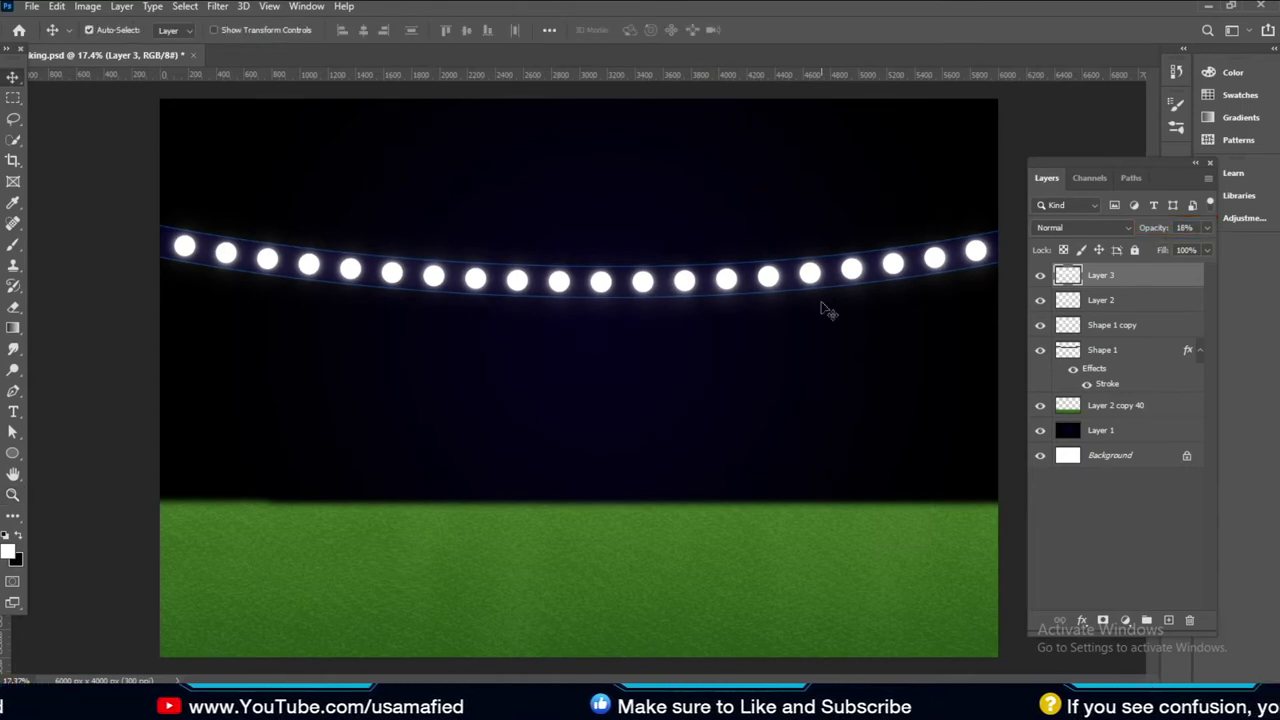
key("z")
left_click_drag(666, 300, 634, 295)
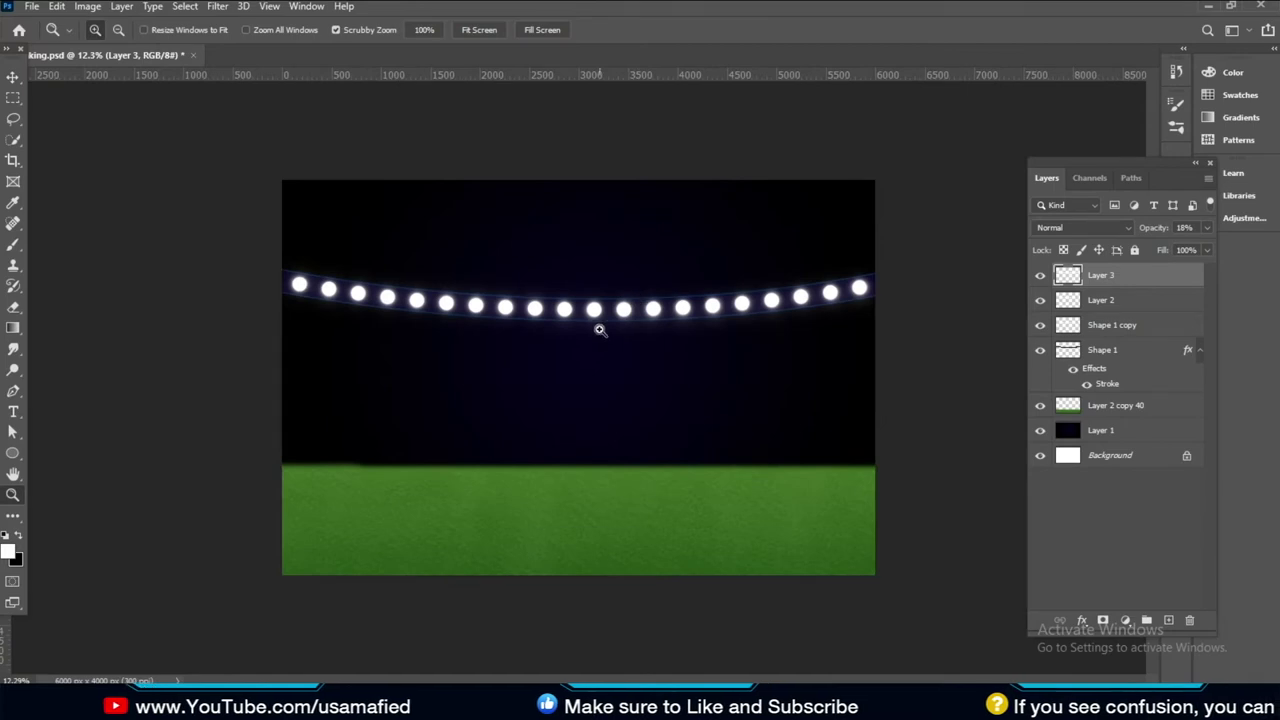
key("ctrl+0")
key("v")
Soften the Shape 1 copy bulb circles with a 2.1-pixel Gaussian Blur
left_click(1046, 326)
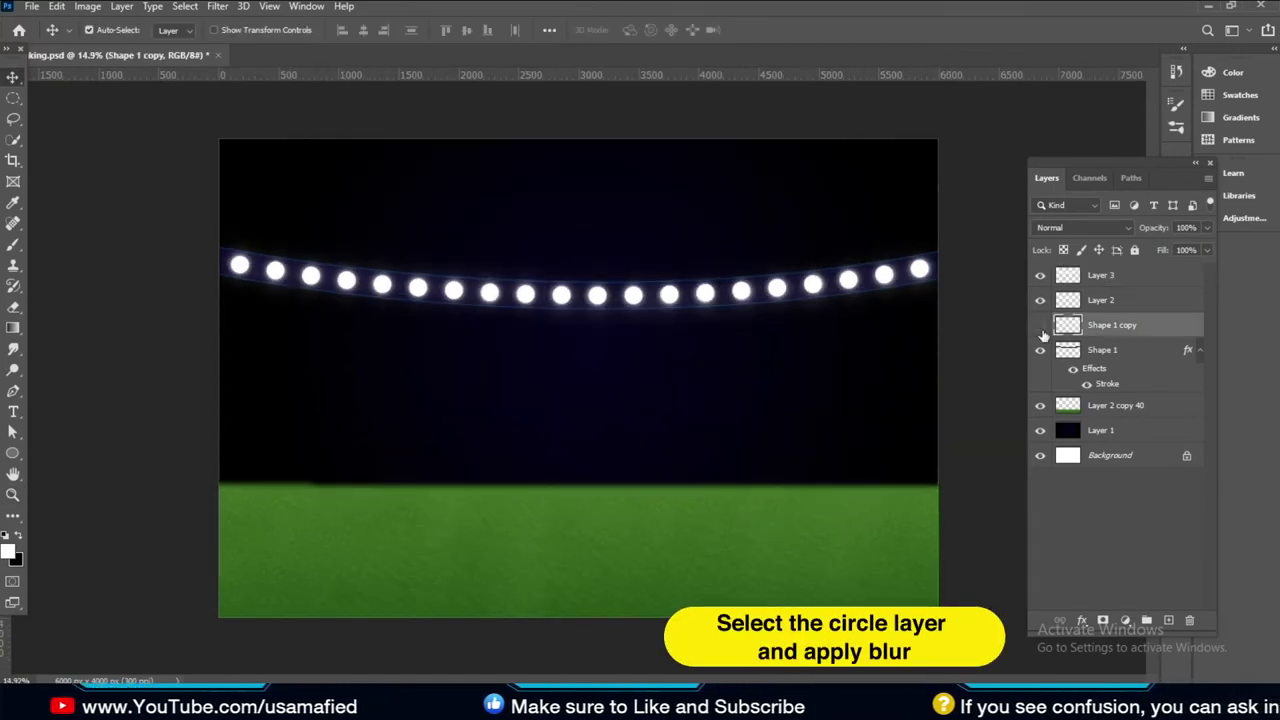
left_click(1041, 327)
key("z")
mouse_move(745, 291)
left_mouse_down()
mouse_move(769, 320)
mouse_move(846, 346)
mouse_move(768, 363)
mouse_move(691, 314)
left_mouse_up()
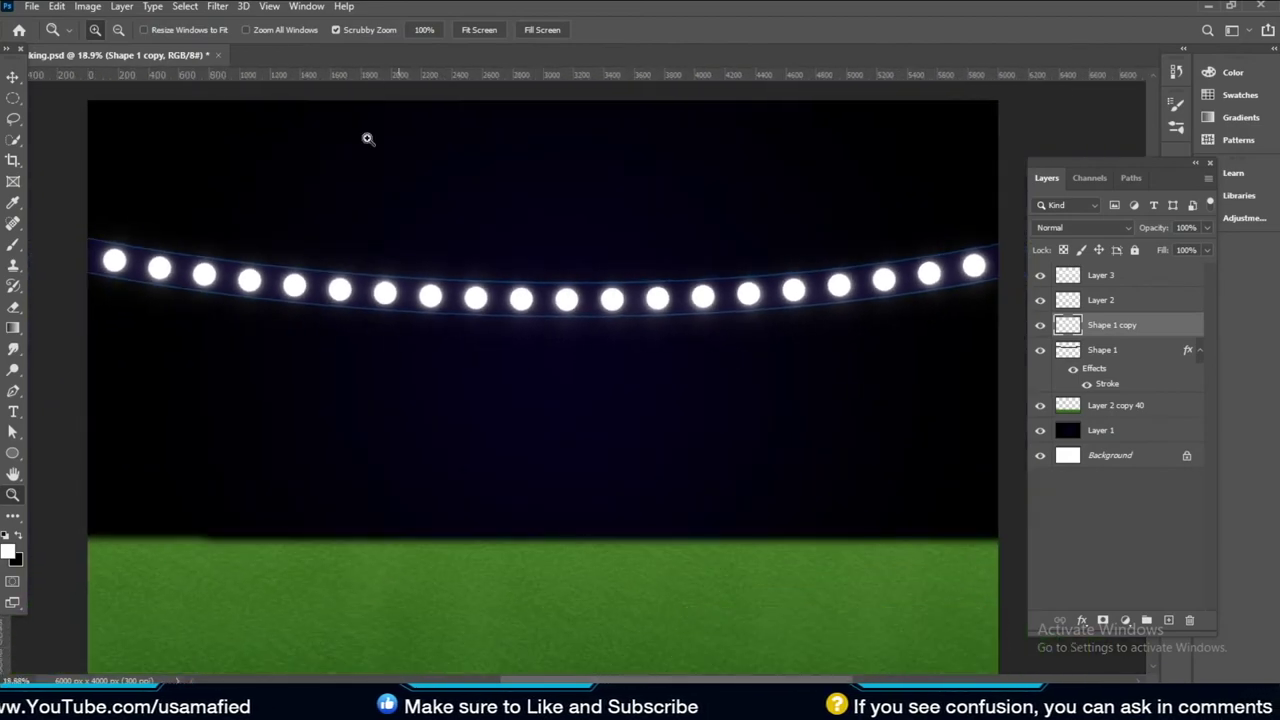
left_click(224, 14)
mouse_move(228, 187)
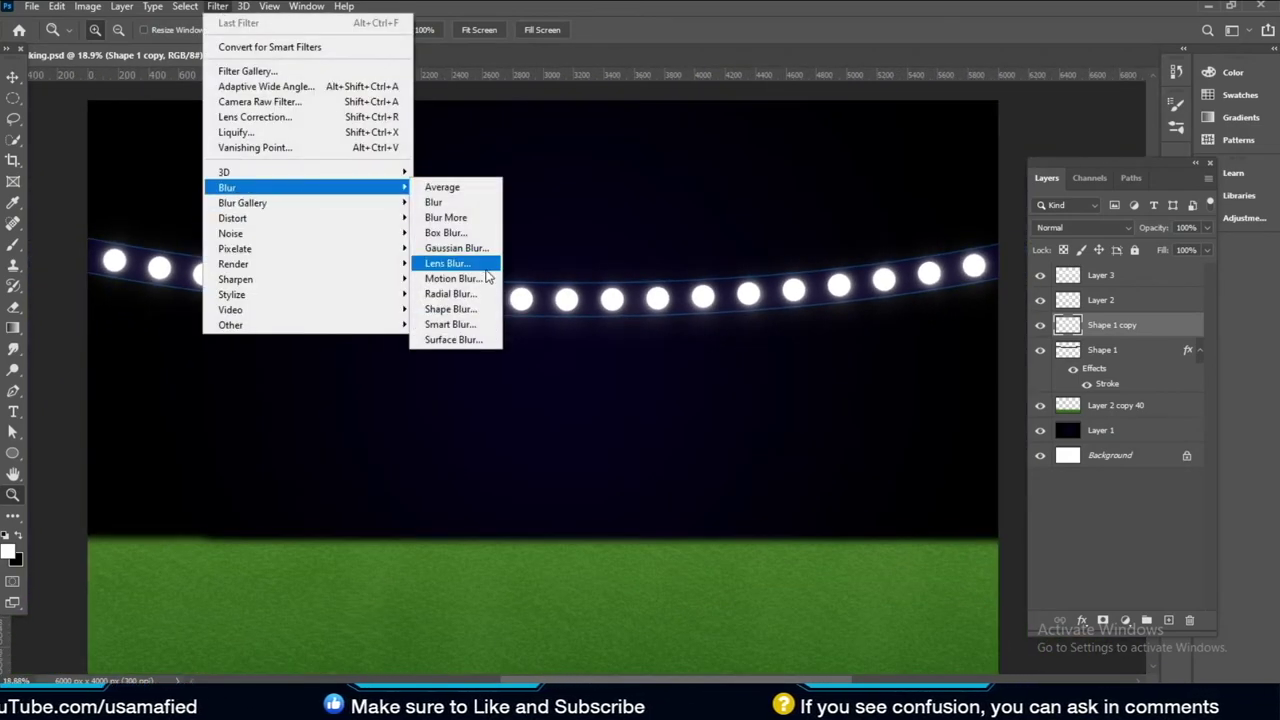
left_click(460, 248)
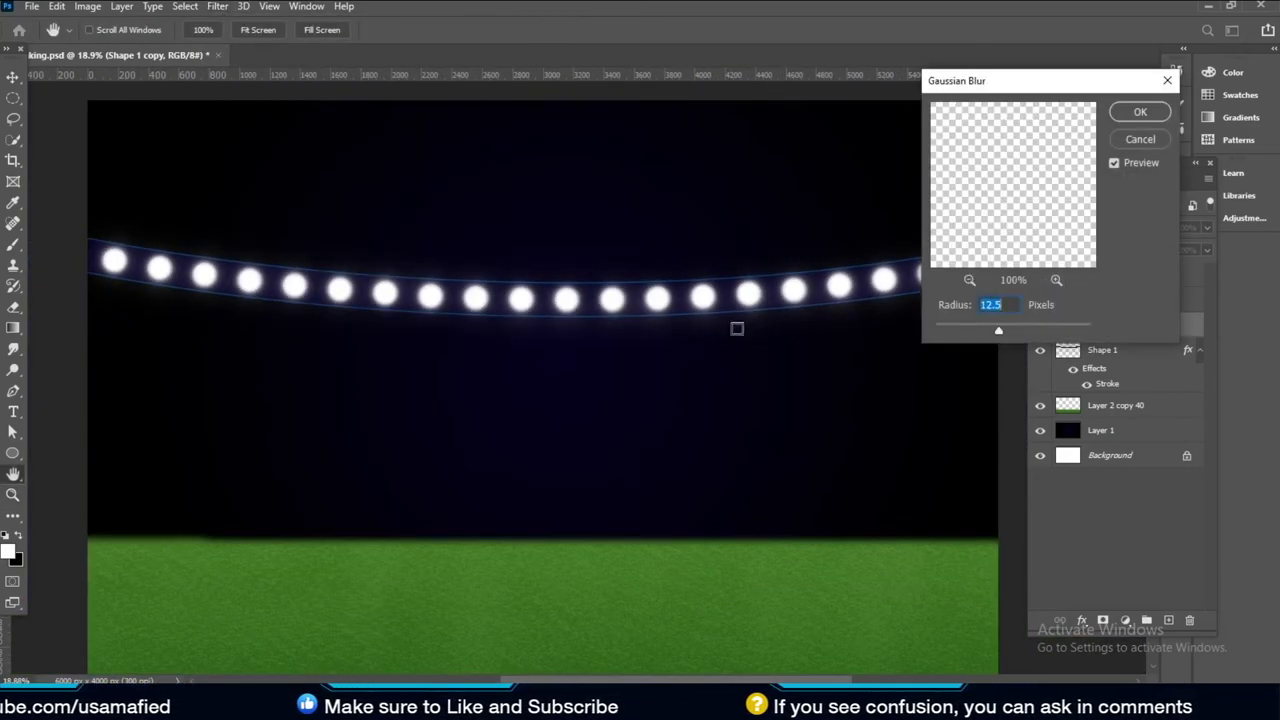
left_click(953, 331)
key("Return")
key("z")
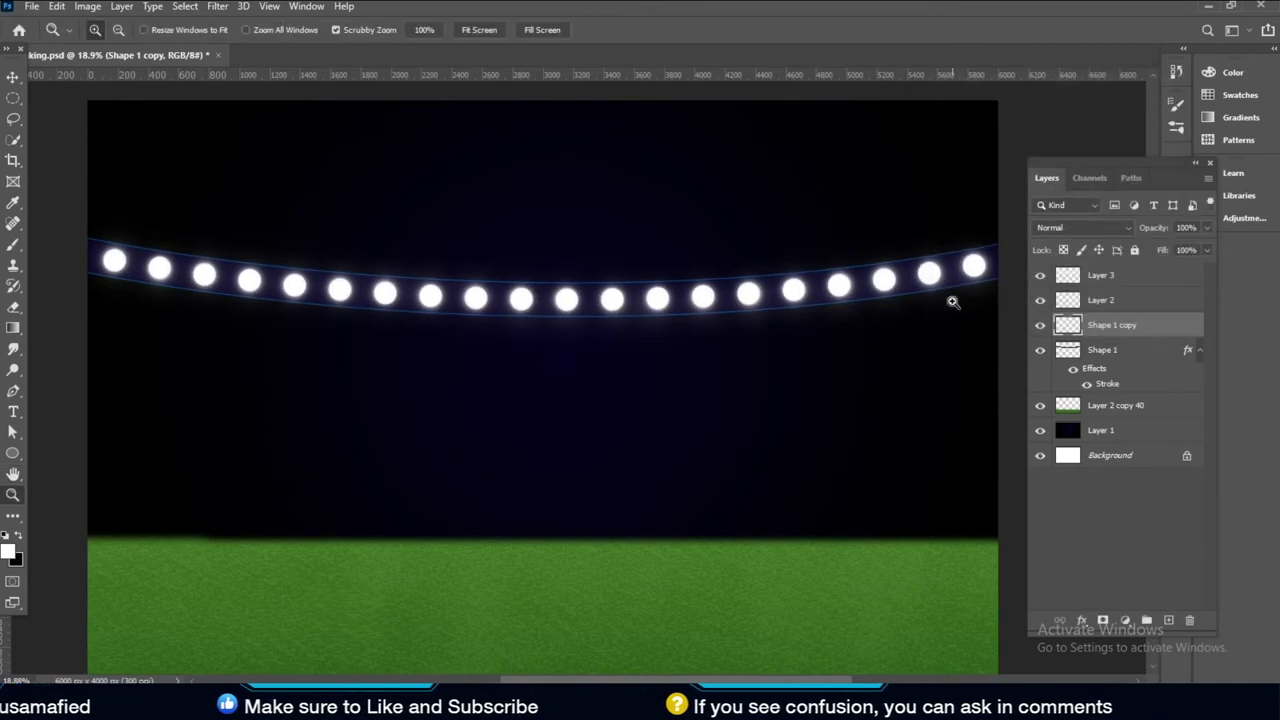
mouse_move(751, 311)
left_mouse_down()
mouse_move(817, 327)
mouse_move(720, 300)
left_mouse_up()
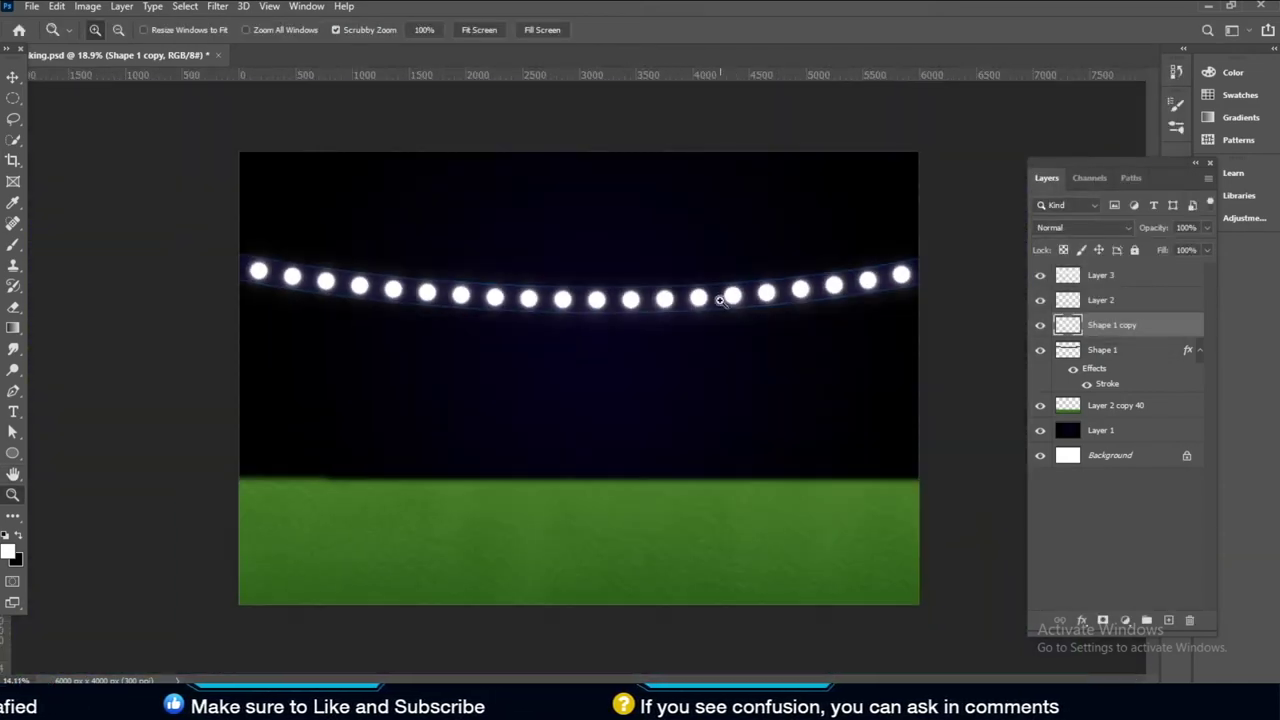
Change the Shape 1 stroke colour to a deep navy (#040840)
key("v")
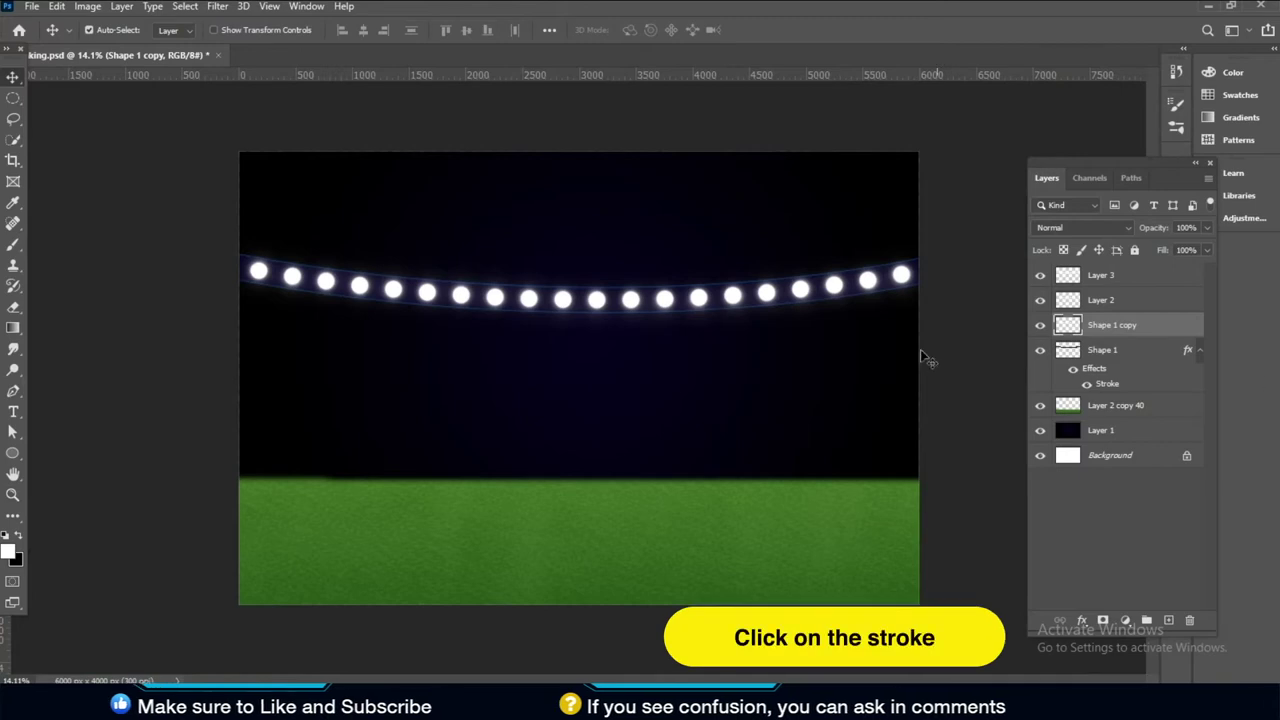
left_click(1112, 385)
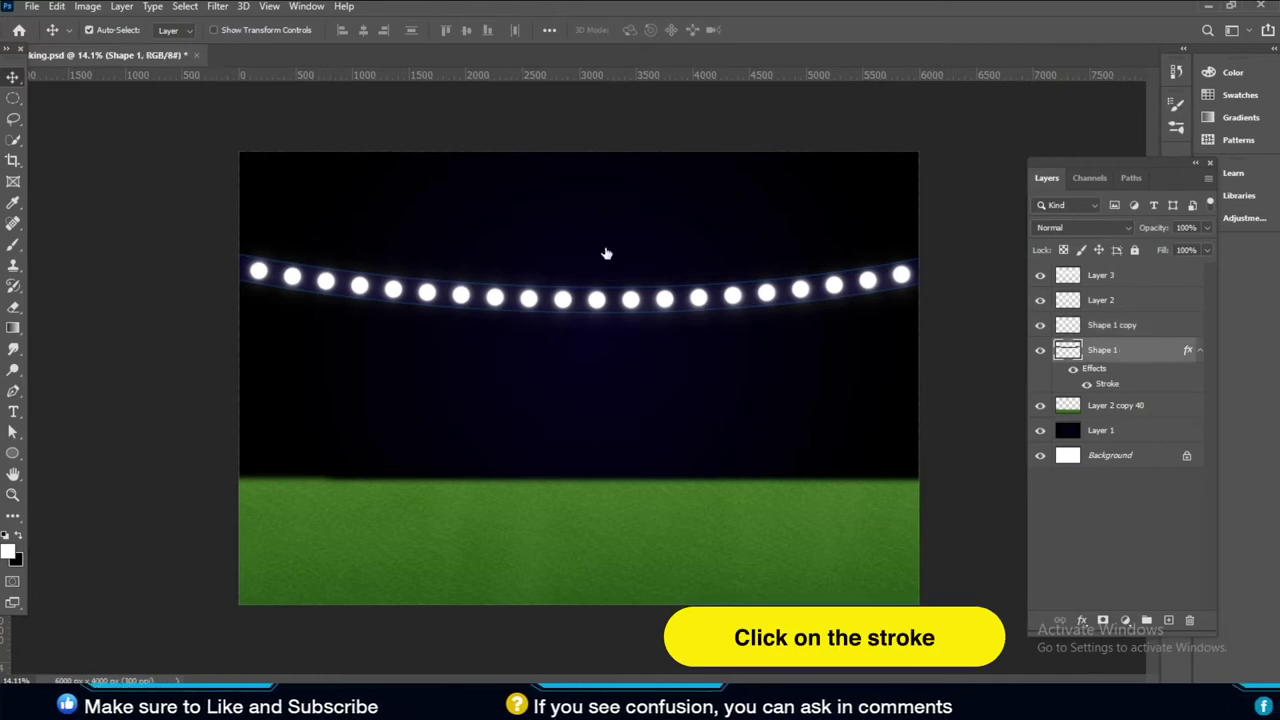
double_click(1107, 383)
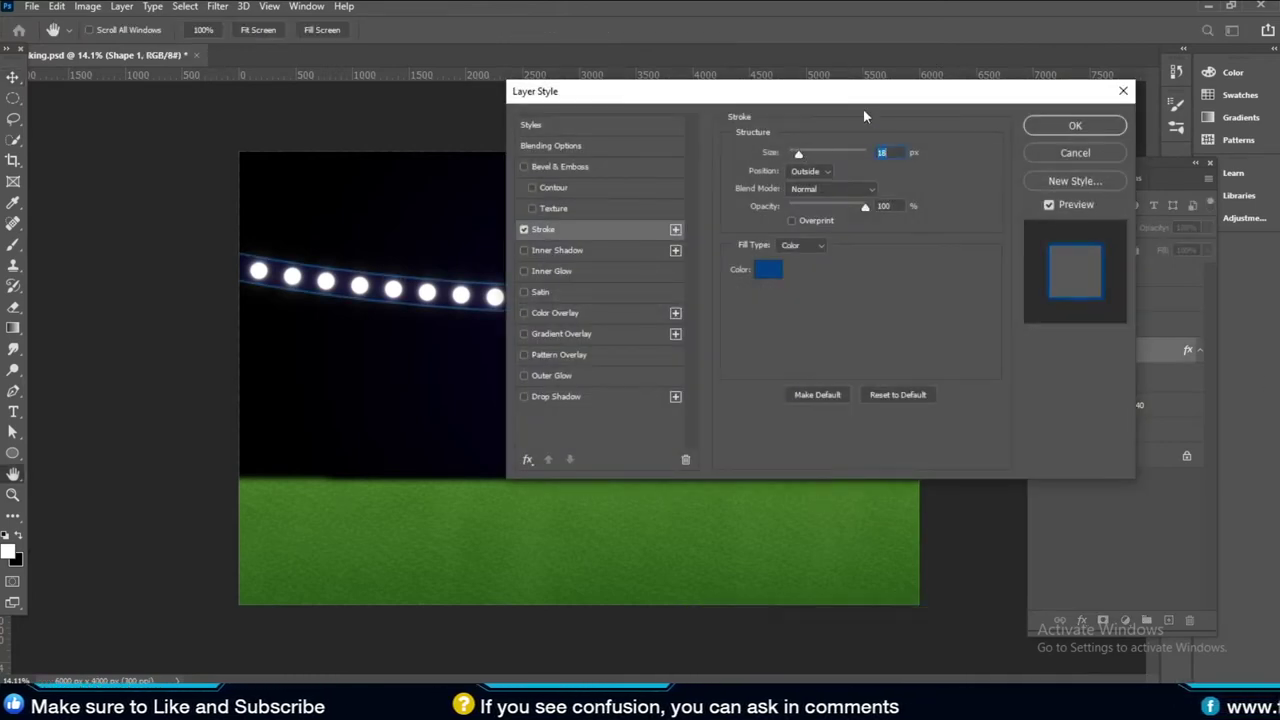
left_click_drag(847, 99, 1137, 105)
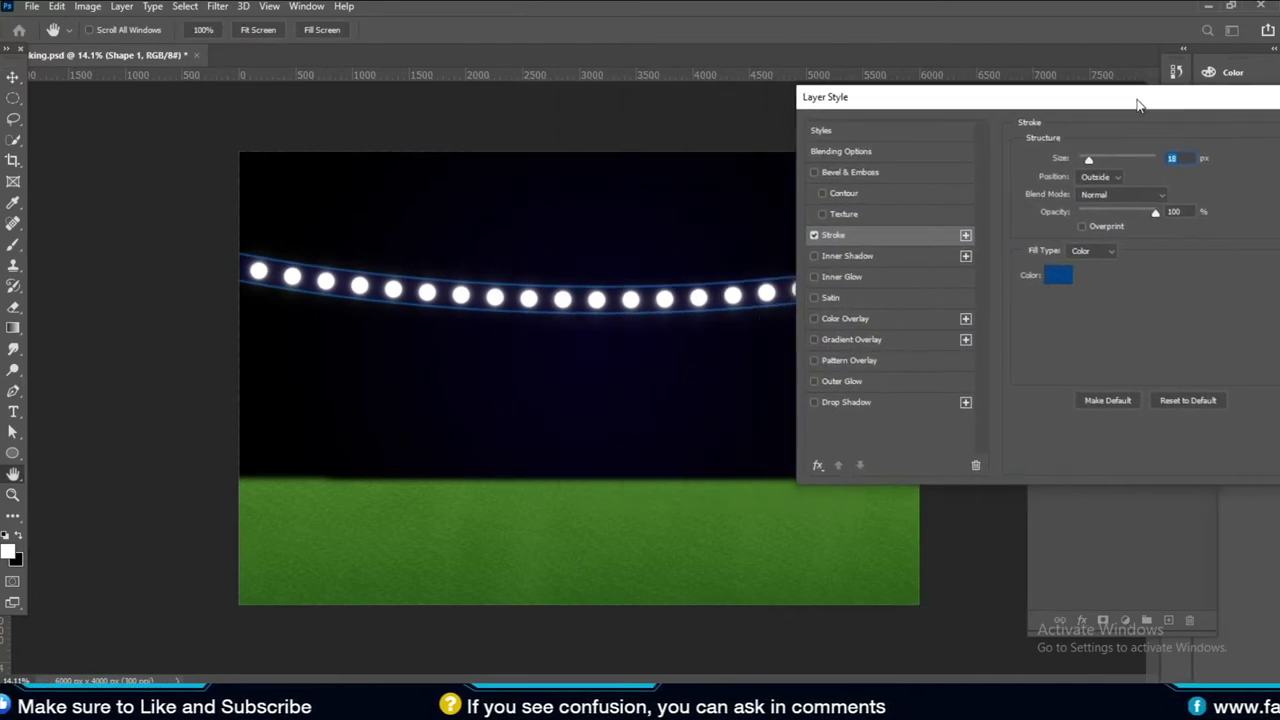
left_click(1058, 276)
left_click_drag(1070, 158, 1060, 205)
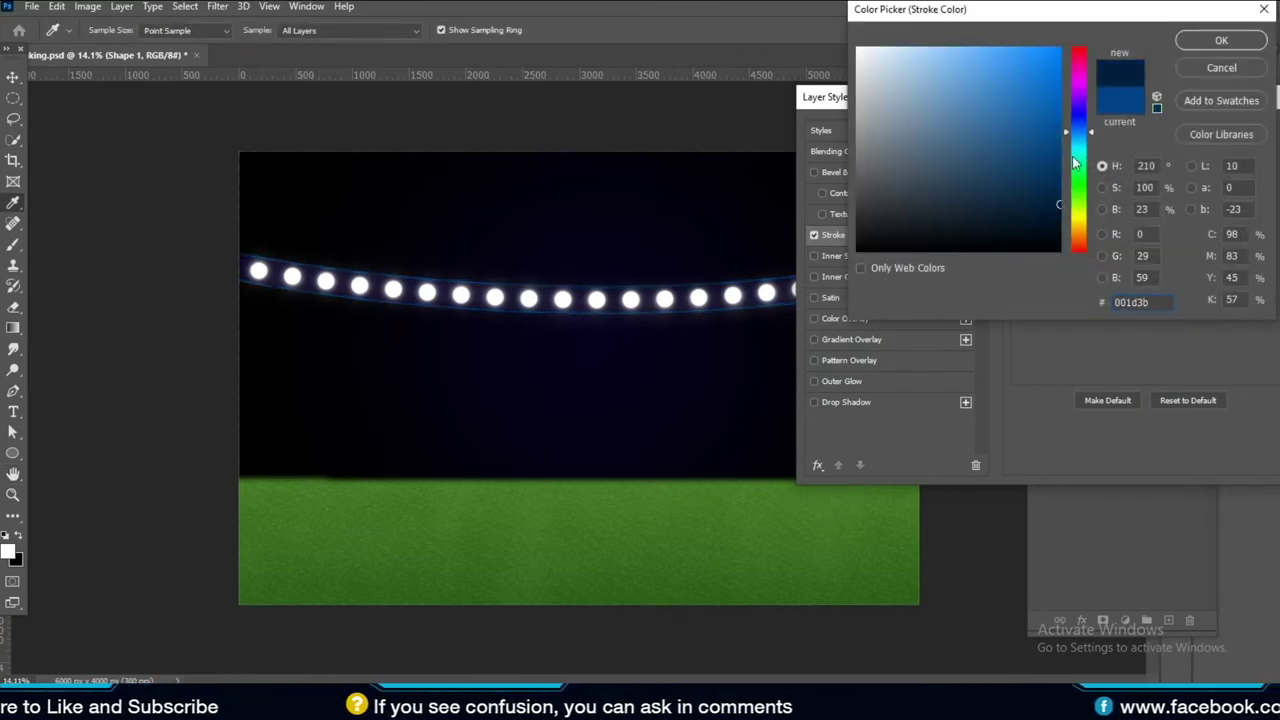
left_click_drag(1074, 158, 1085, 120)
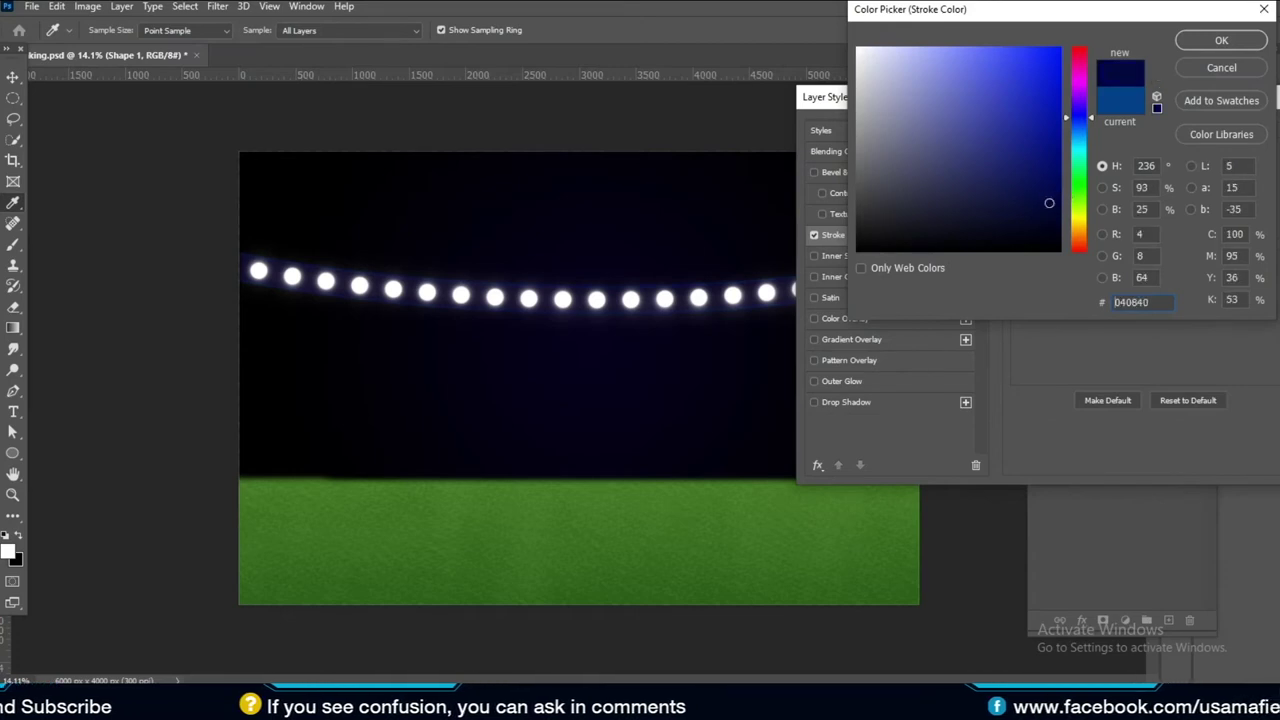
key("Return")
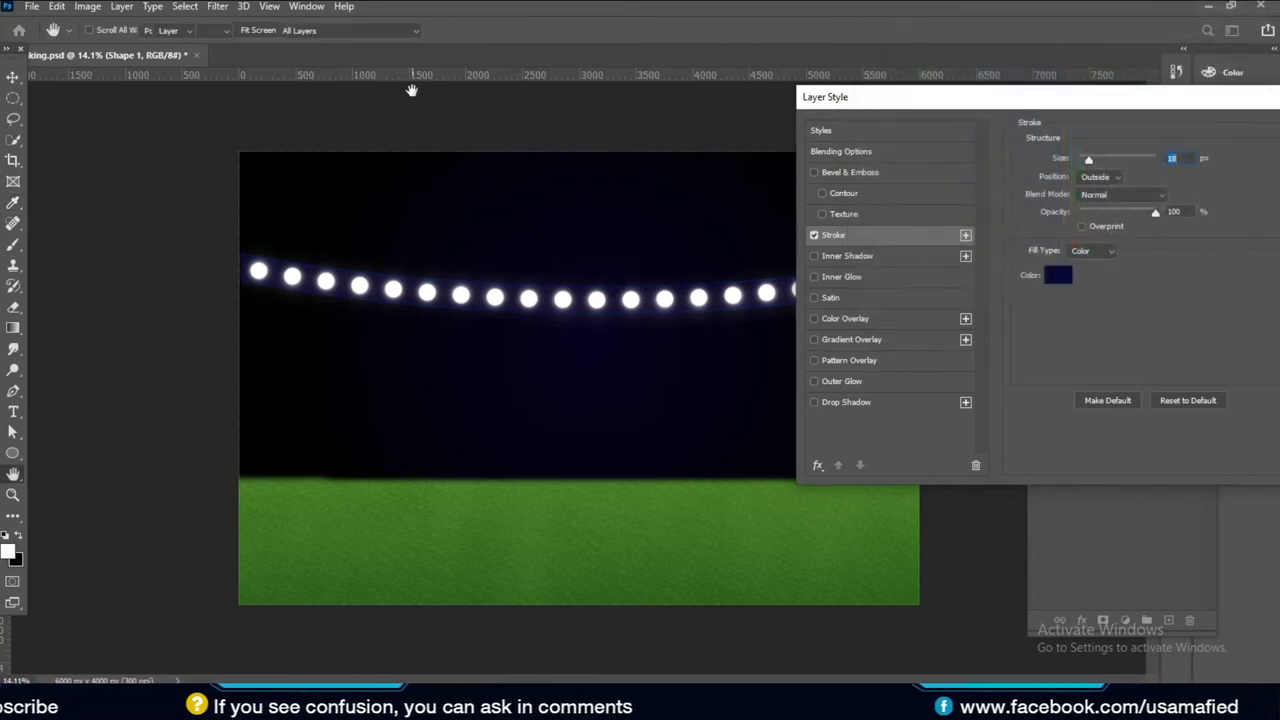
Apply the stroke effect and rasterize the Shape 1 layer style
key("Return")
right_click(1139, 352)
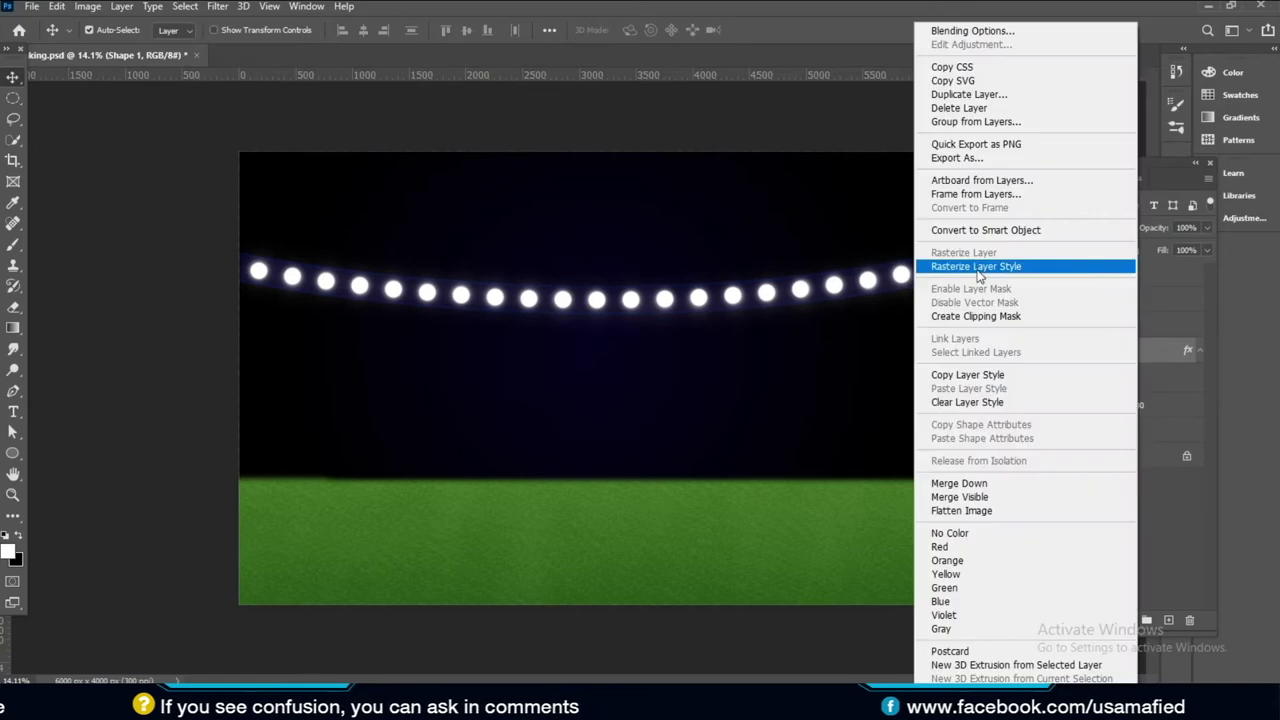
left_click(979, 267)
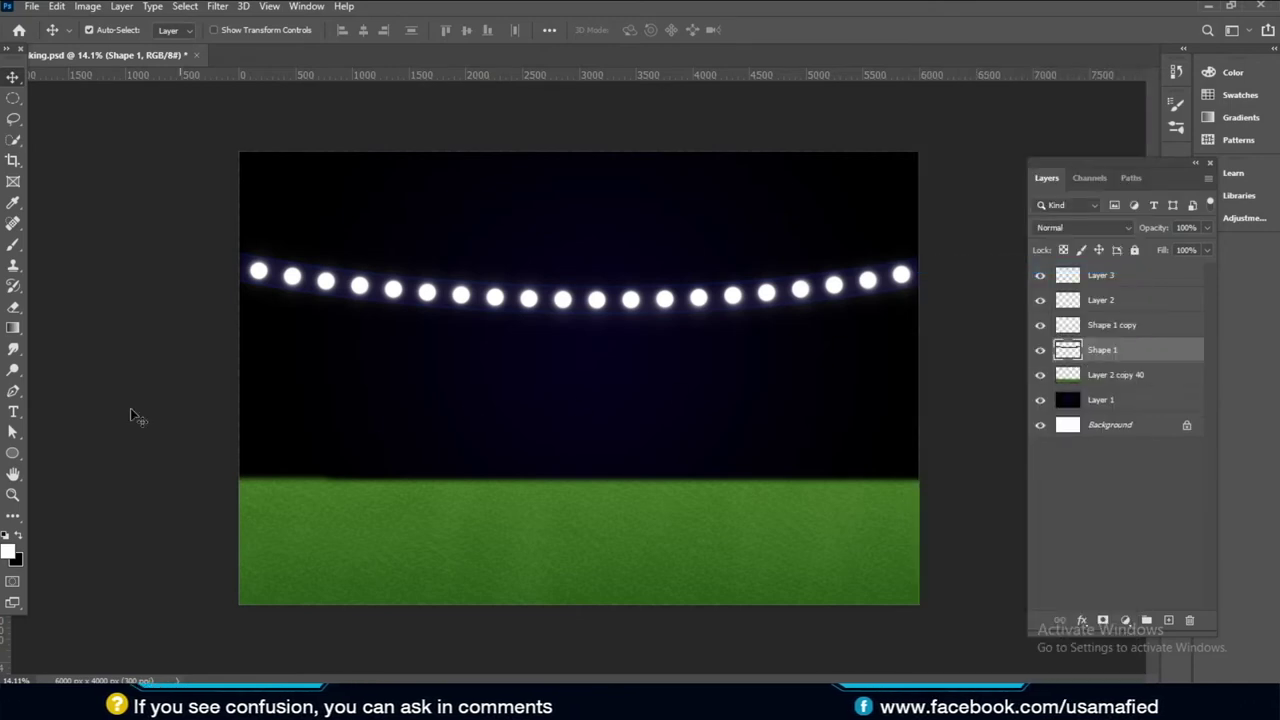
Group Shape 1 copy, Layer 2 and Layer 3 into a new layer group
left_click(1133, 312, "shift")
left_click(1134, 290, "shift")
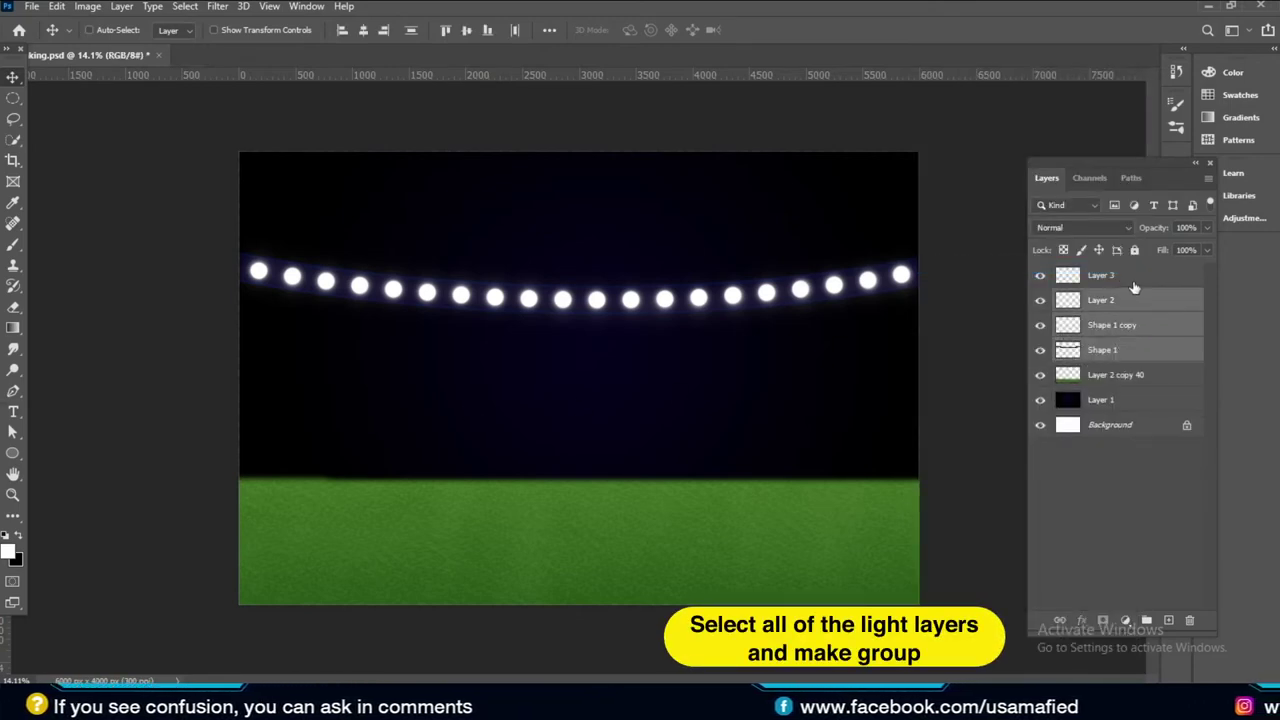
left_click(1133, 282, "shift")
left_click(1148, 621)
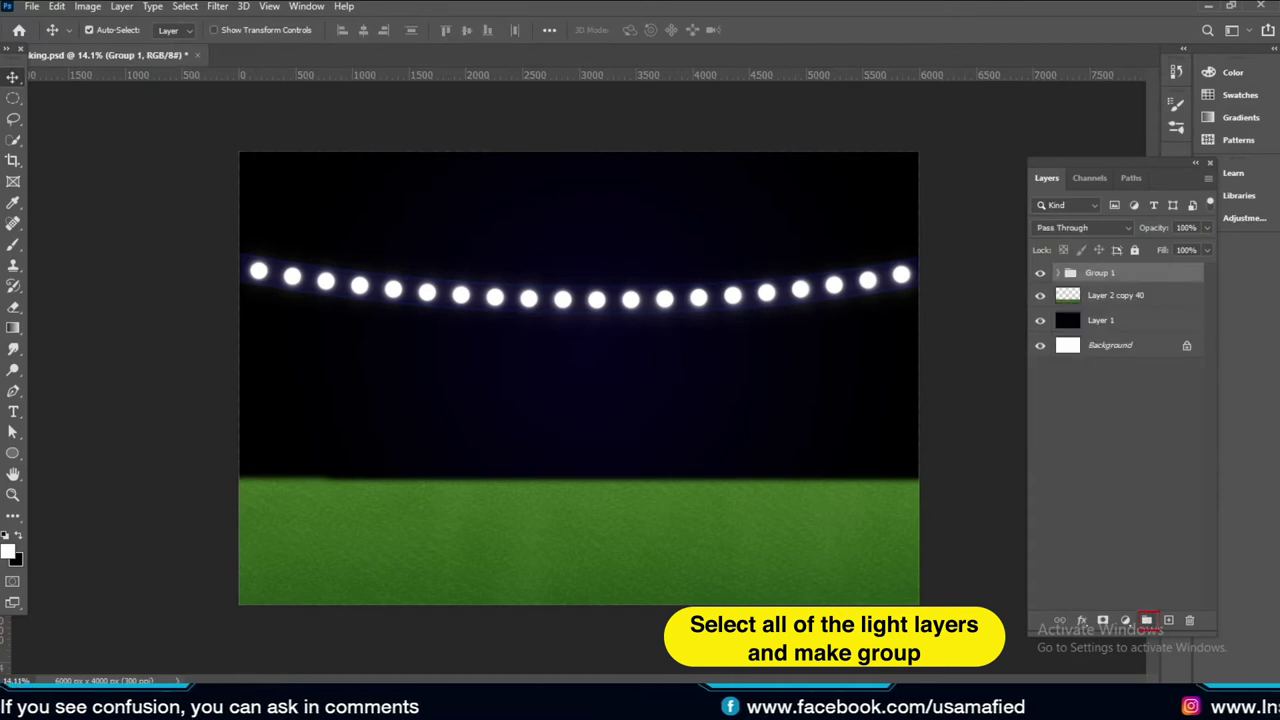
key("z")
mouse_move(323, 295)
left_mouse_down()
mouse_move(323, 345)
mouse_move(362, 352)
left_mouse_up()
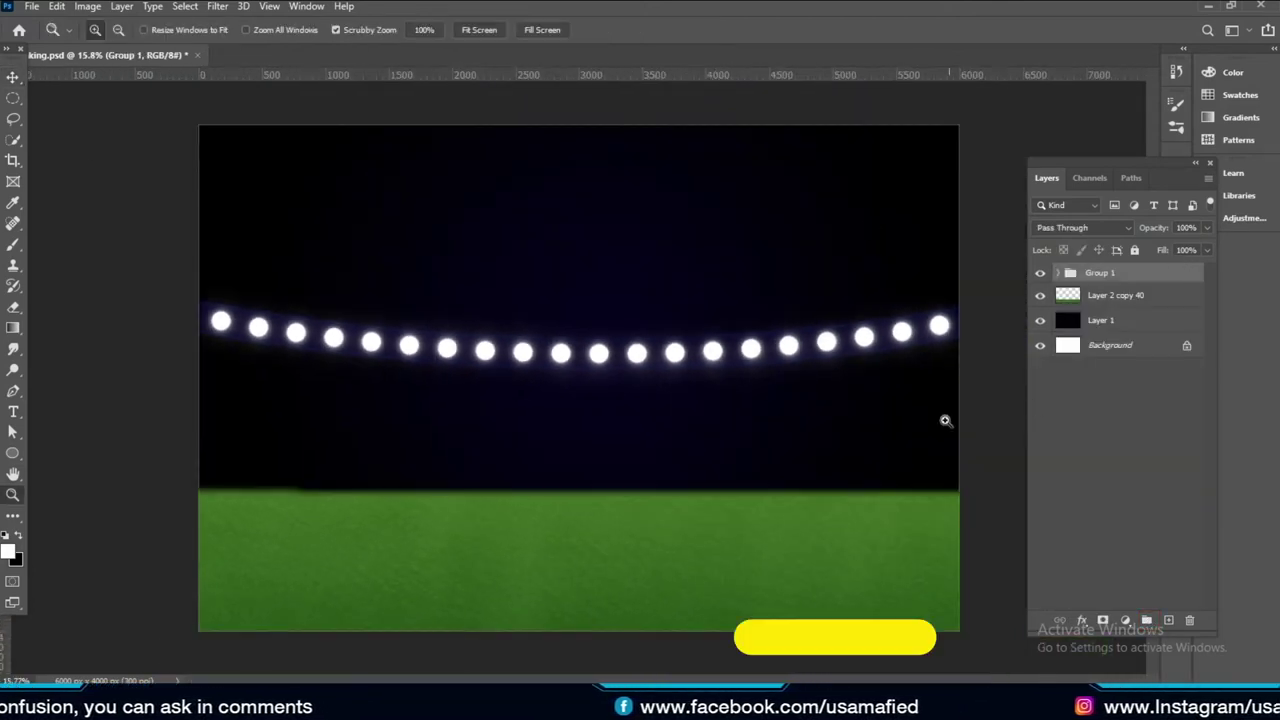
key("v")
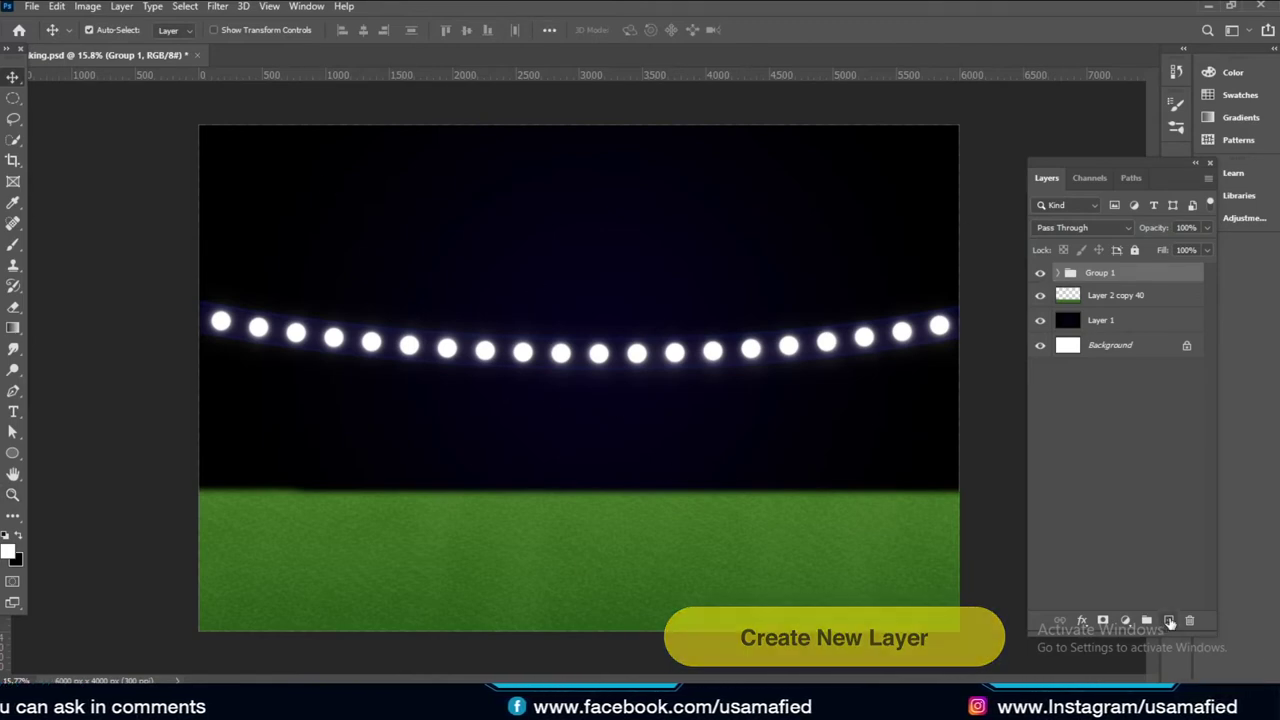
Paint a soft white glow on a new layer and position it near the lights
left_click(1168, 621)
left_click(14, 245)
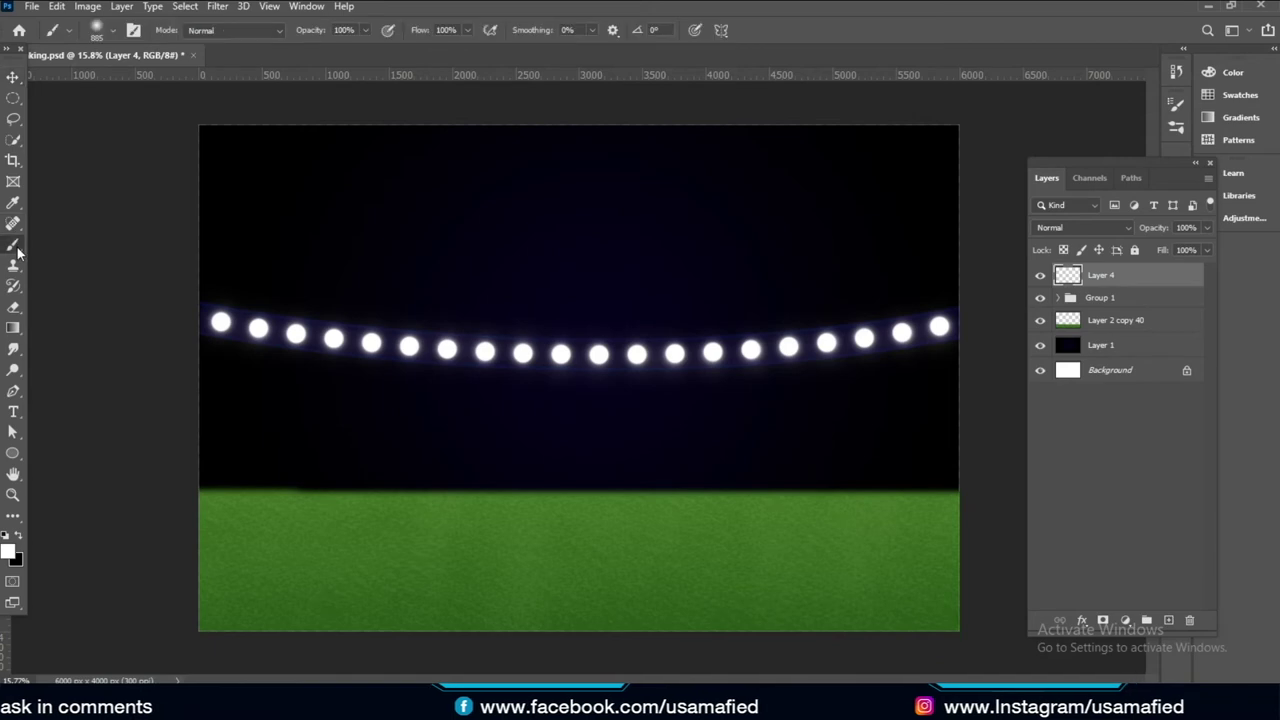
left_click(112, 31)
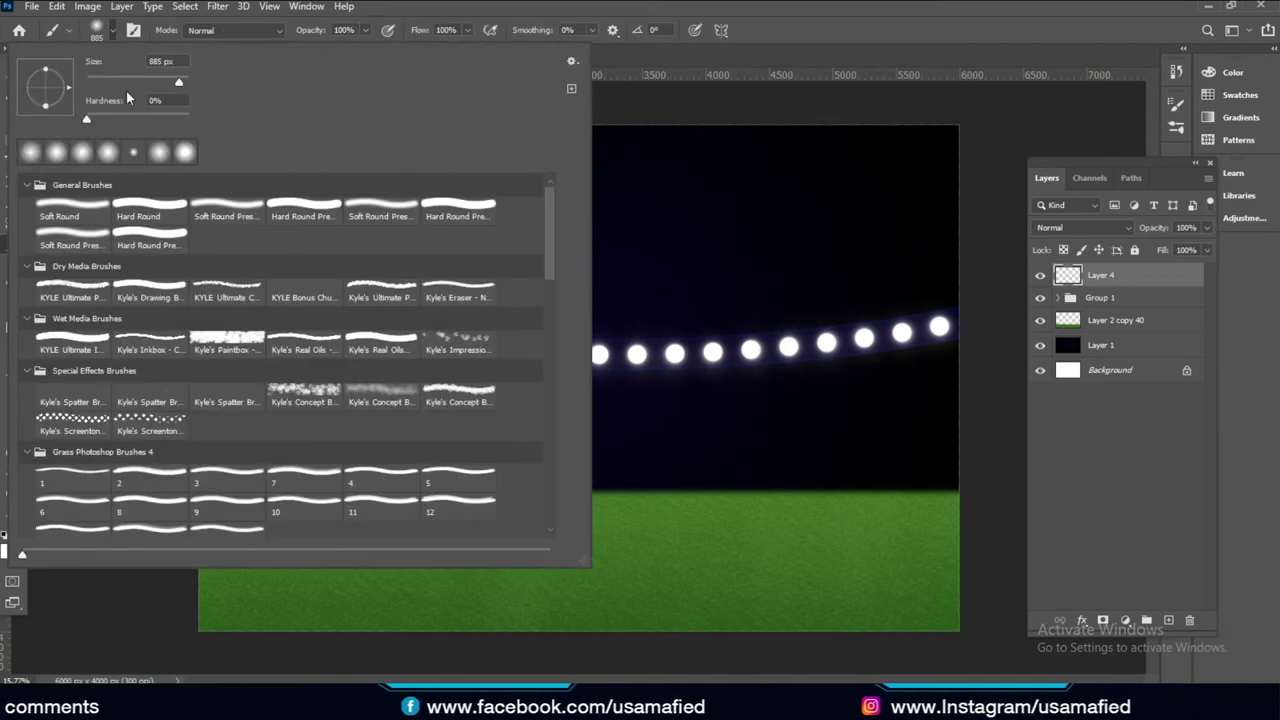
left_click(660, 263)
key("v")
left_click_drag(668, 287, 592, 290)
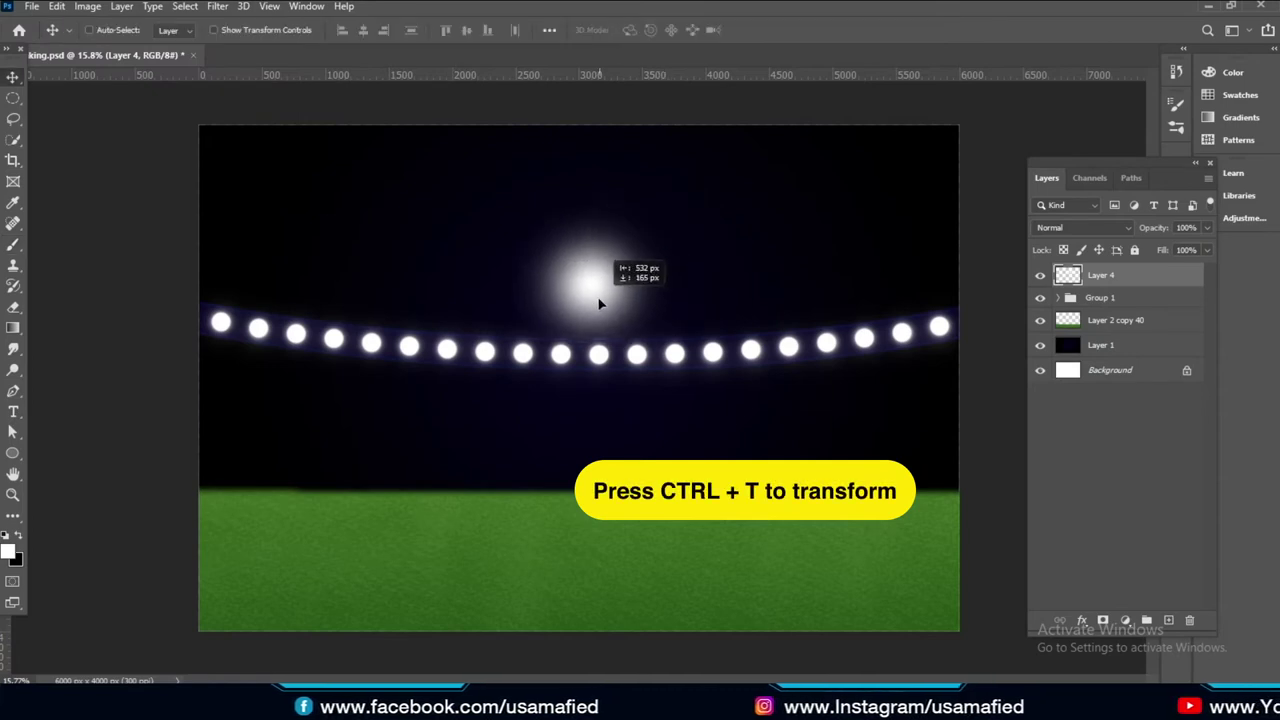
Distort the glow into a widening beam falling from the leftmost bulb to the grass
key("ctrl+t")
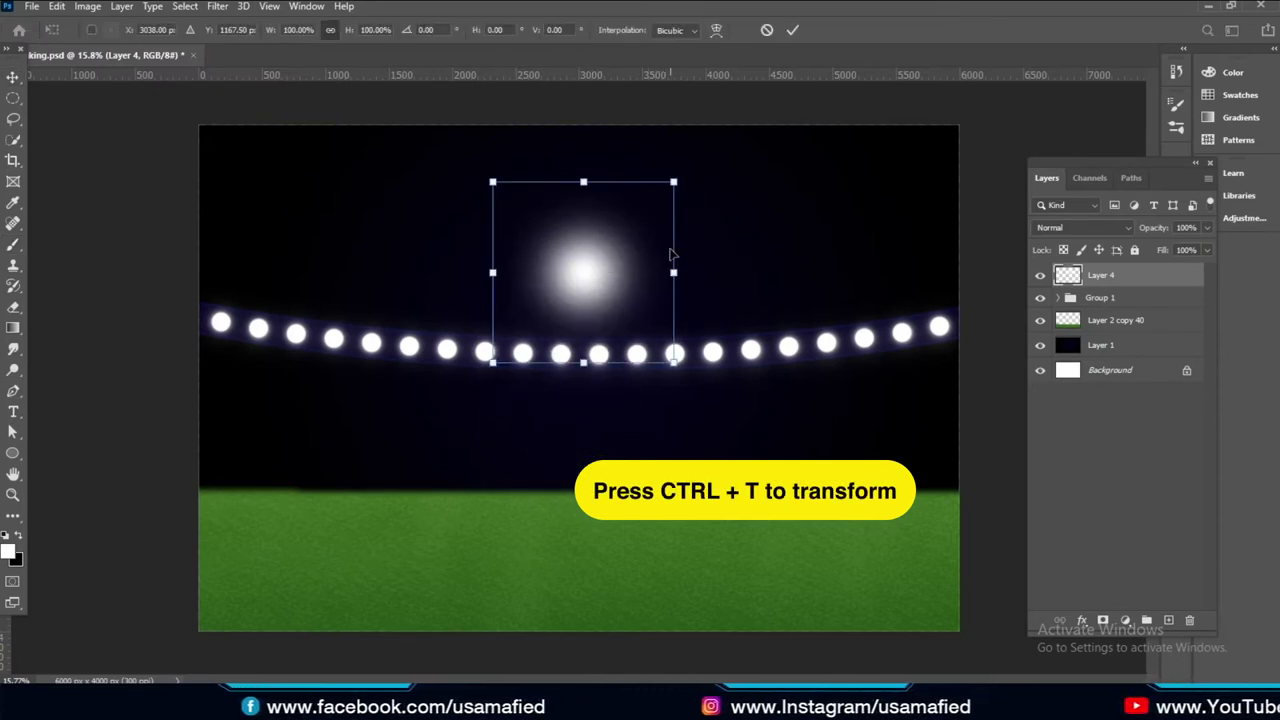
mouse_move(669, 252)
left_mouse_down()
mouse_move(289, 297)
mouse_move(256, 346)
mouse_move(269, 391)
left_mouse_up()
mouse_move(173, 320)
left_mouse_down()
mouse_move(173, 202)
mouse_move(142, 200)
left_mouse_up()
left_click_drag(349, 330, 266, 301)
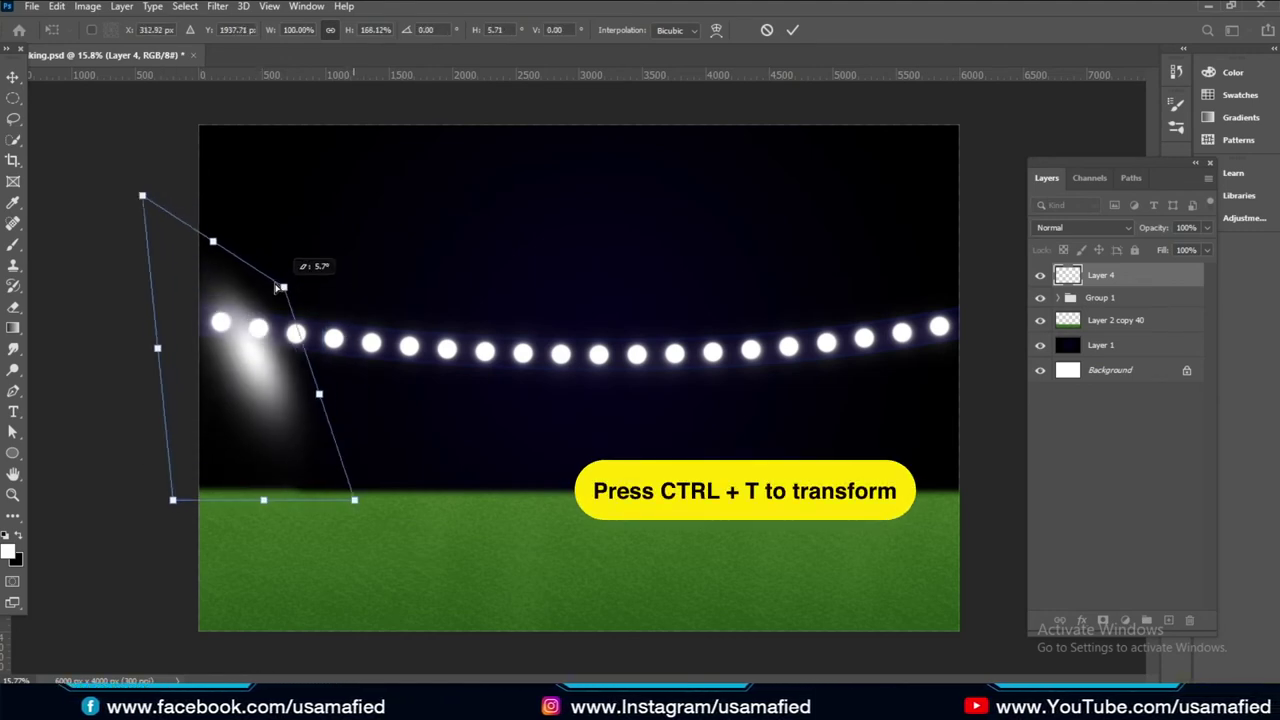
left_click_drag(173, 502, 37, 565)
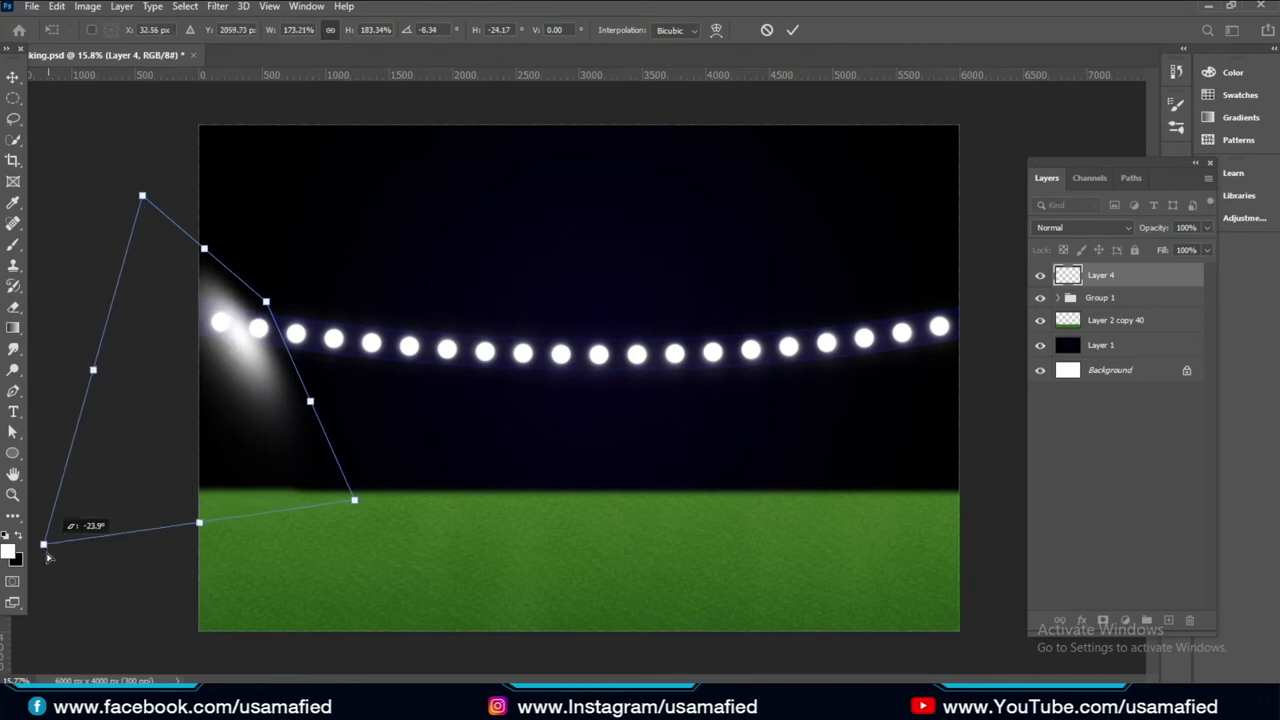
mouse_move(354, 502)
left_mouse_down()
mouse_move(331, 569)
mouse_move(345, 598)
left_mouse_up()
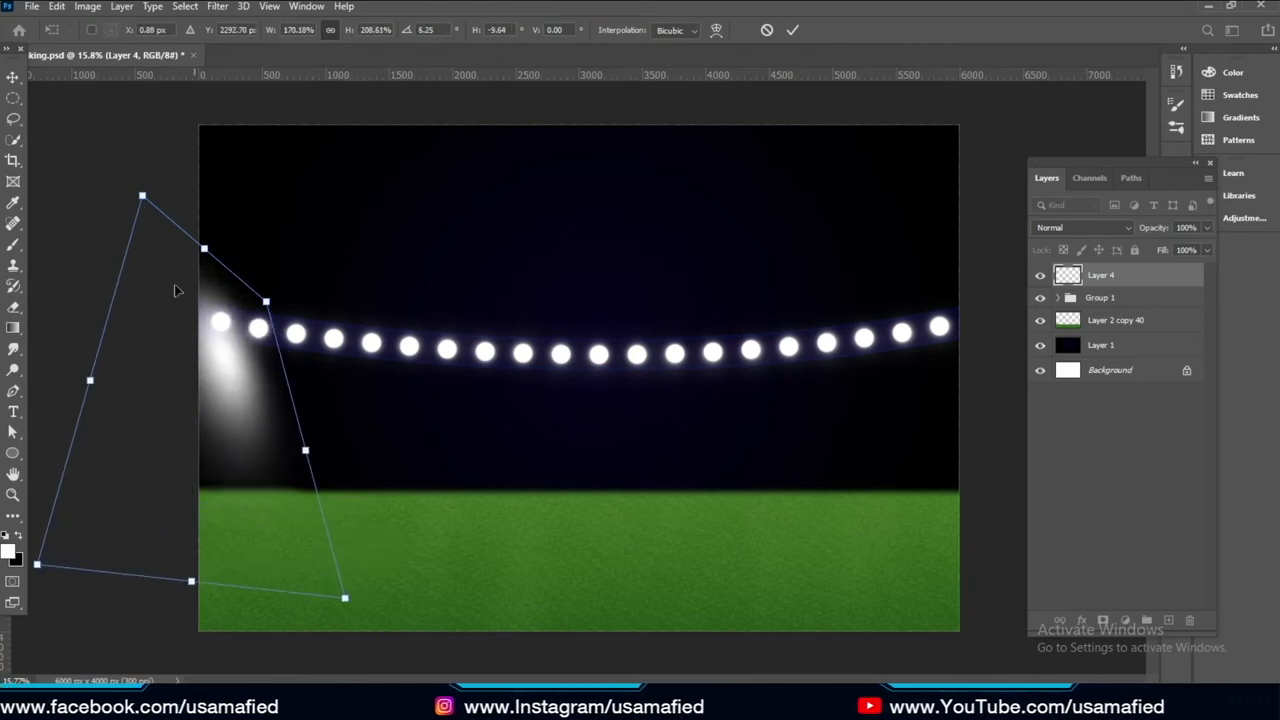
mouse_move(150, 210)
left_mouse_down()
mouse_move(220, 322)
mouse_move(236, 313)
left_mouse_up()
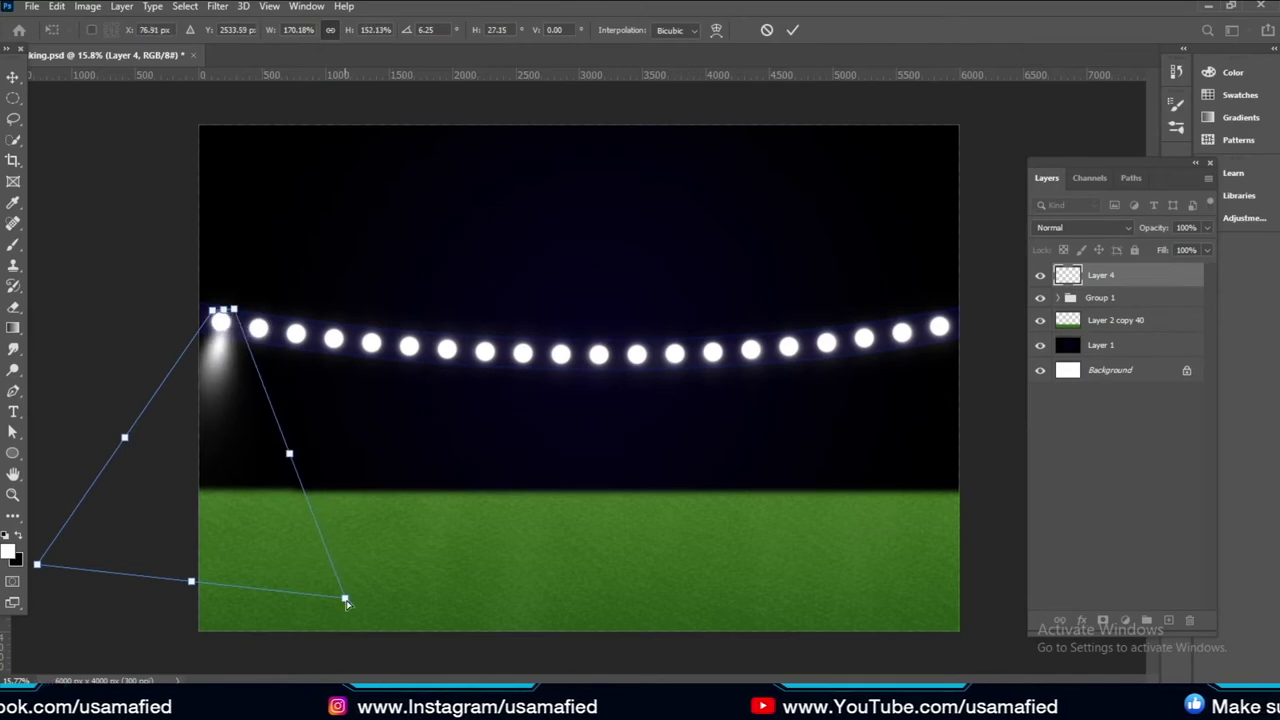
left_click_drag(345, 600, 565, 700)
left_click_drag(42, 578, 102, 628)
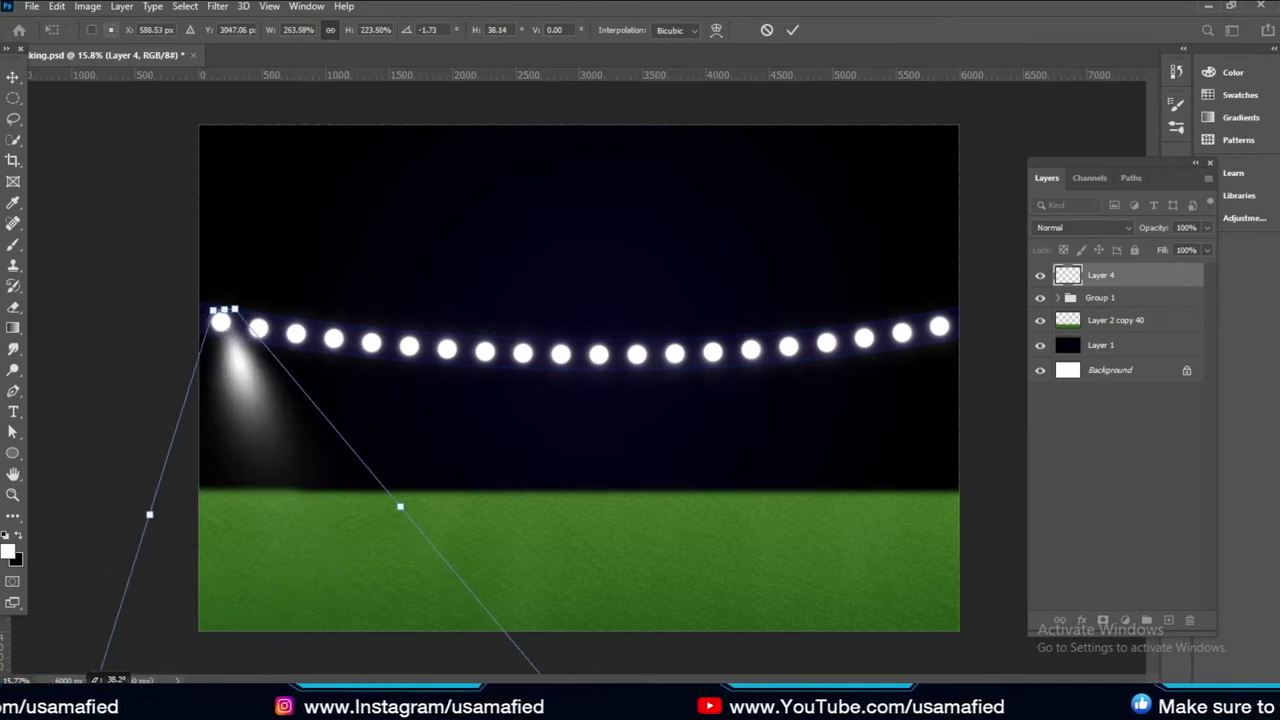
left_click_drag(242, 309, 193, 316)
key("Return")
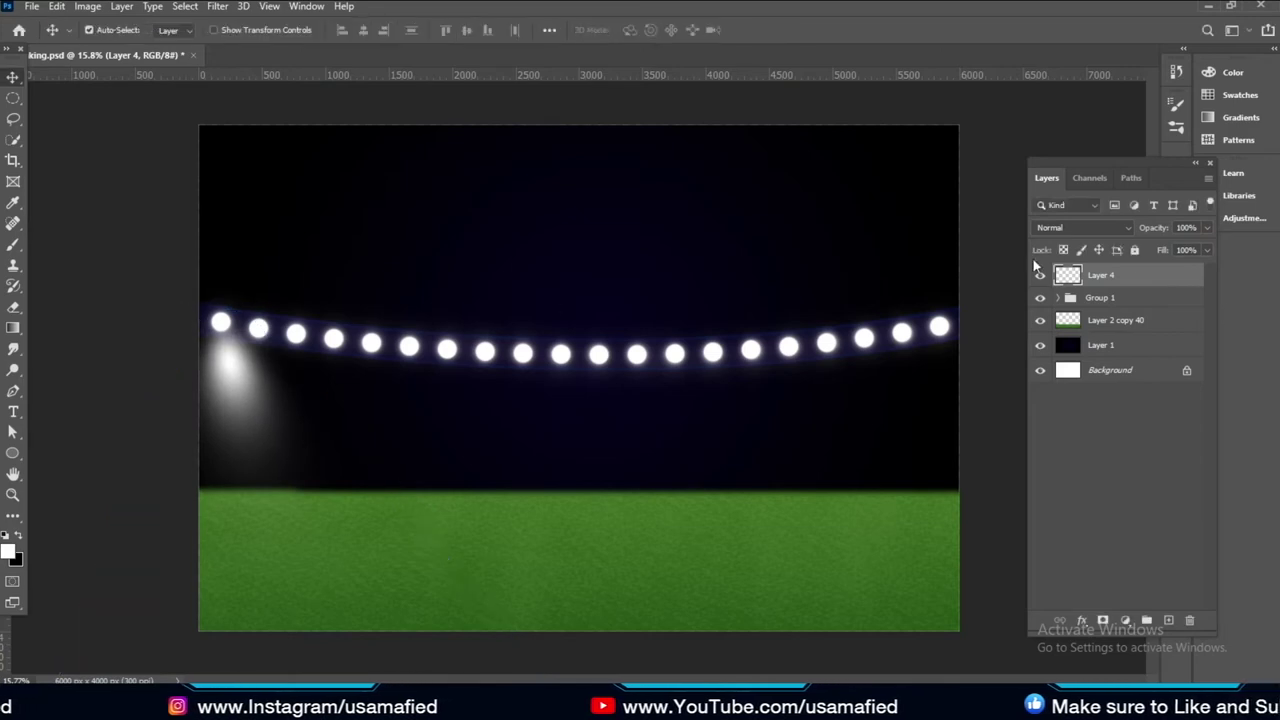
Fade the Layer 4 beam to 20% opacity and review the whole image
mouse_move(1158, 232)
left_mouse_down()
mouse_move(1132, 228)
mouse_move(1166, 232)
left_mouse_up()
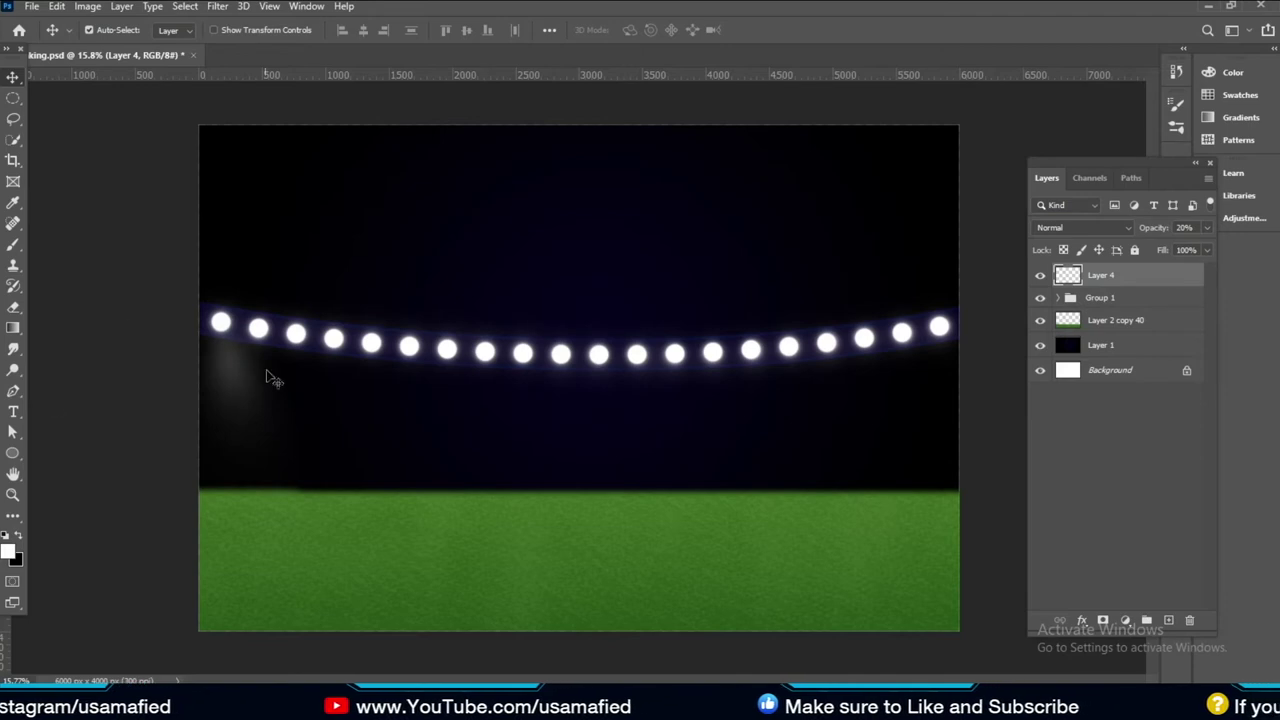
left_click_drag(228, 362, 260, 425)
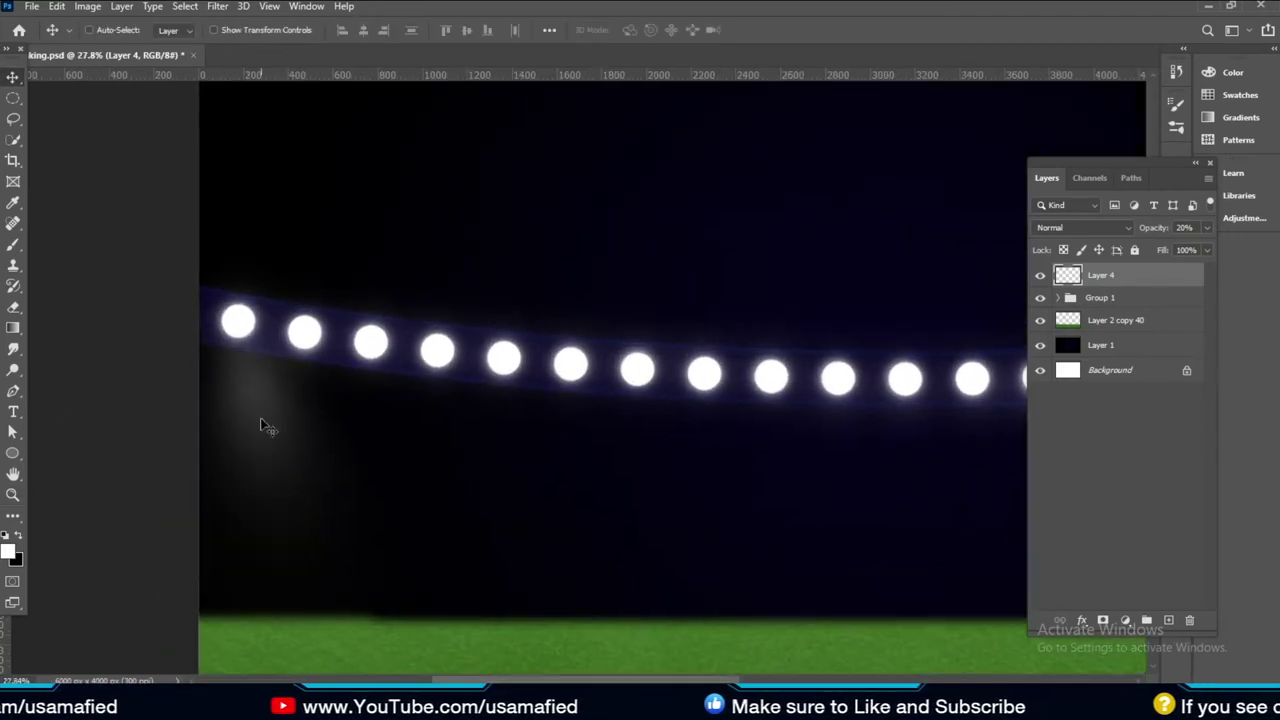
key("ctrl+0")
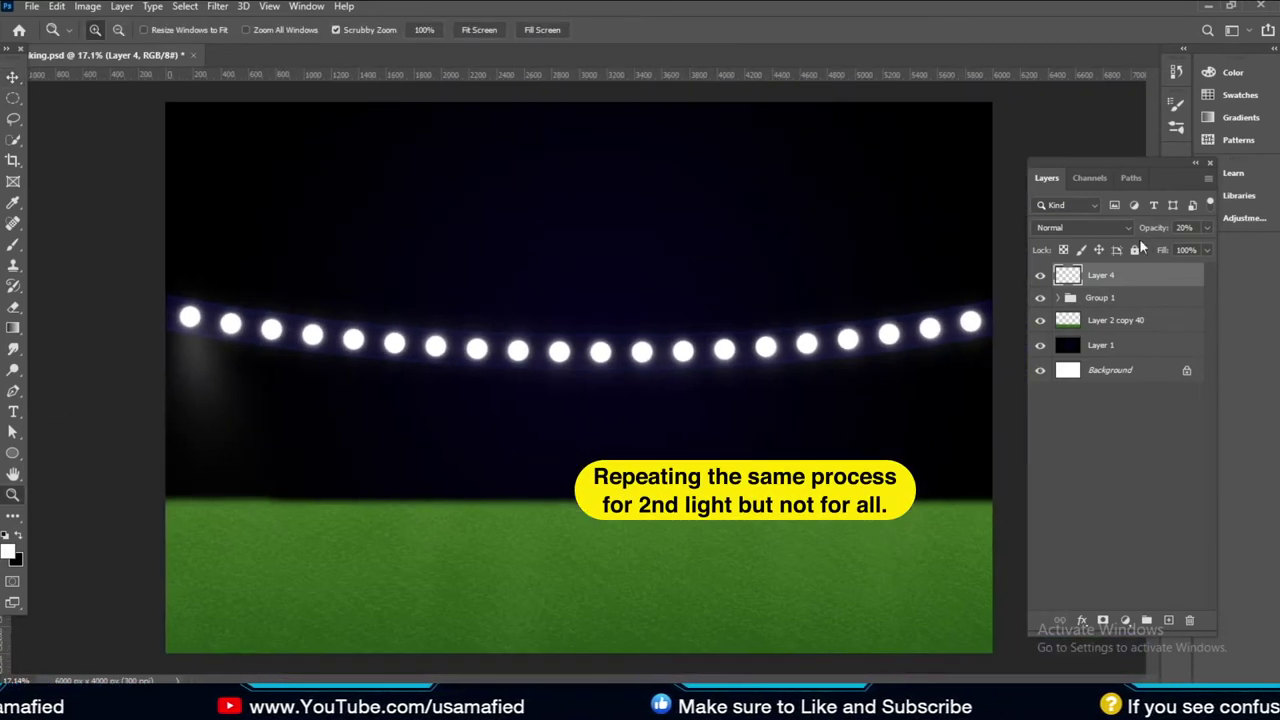
Paint a soft white glow on new Layer 5 and move it lower left
key("b")
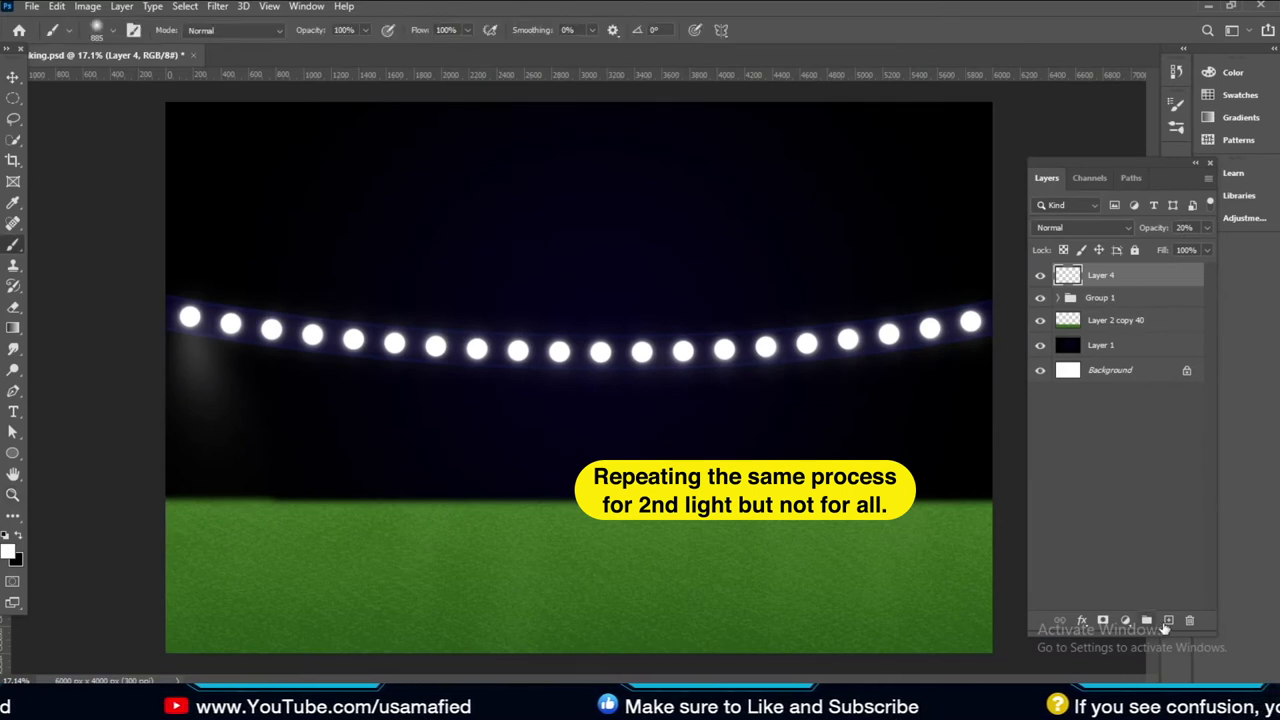
left_click(1168, 620)
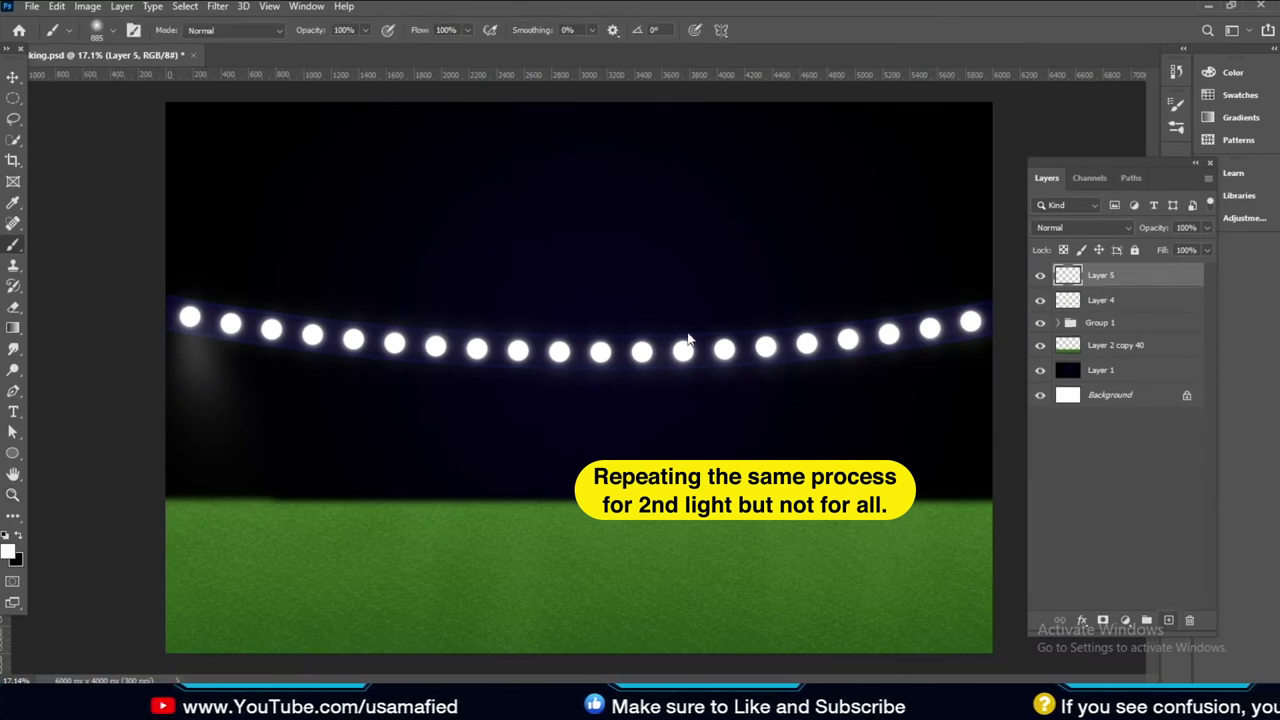
left_click(613, 262)
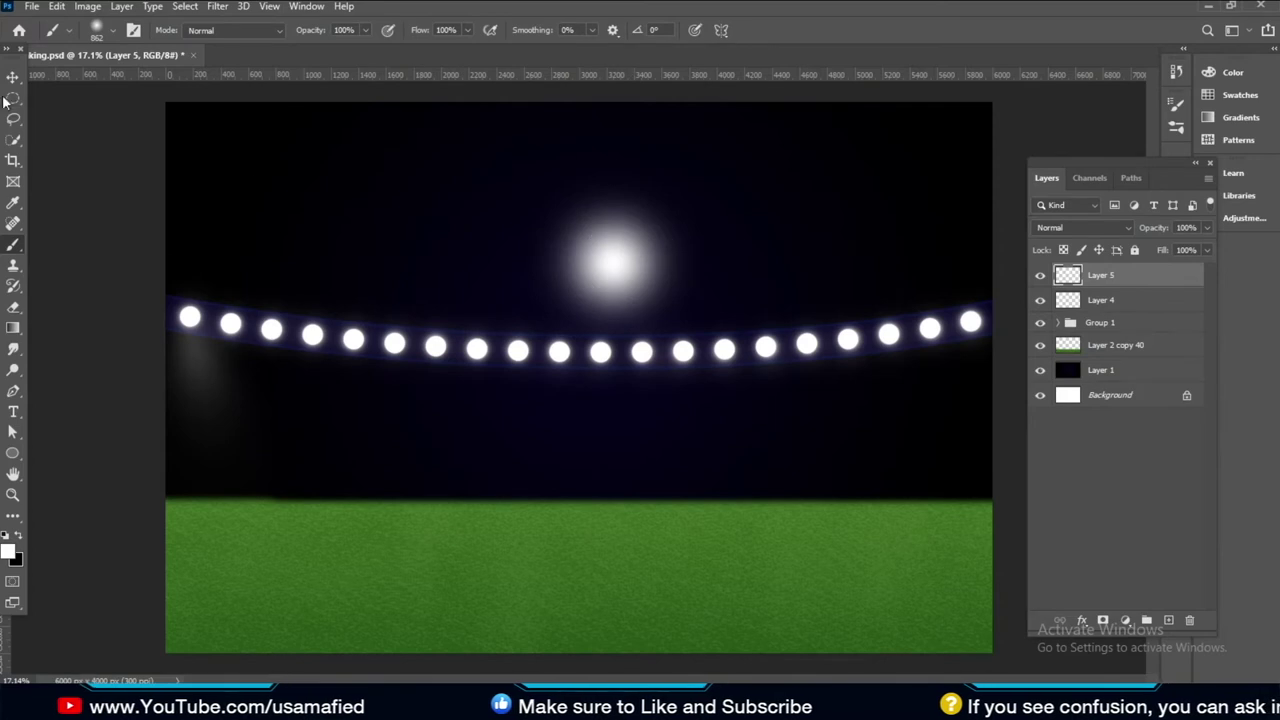
key("v")
mouse_move(400, 245)
left_mouse_down()
mouse_move(252, 372)
mouse_move(282, 386)
left_mouse_up()
Shape the glow into a cone beam under the second bulb at 20% opacity
key("ctrl+t")
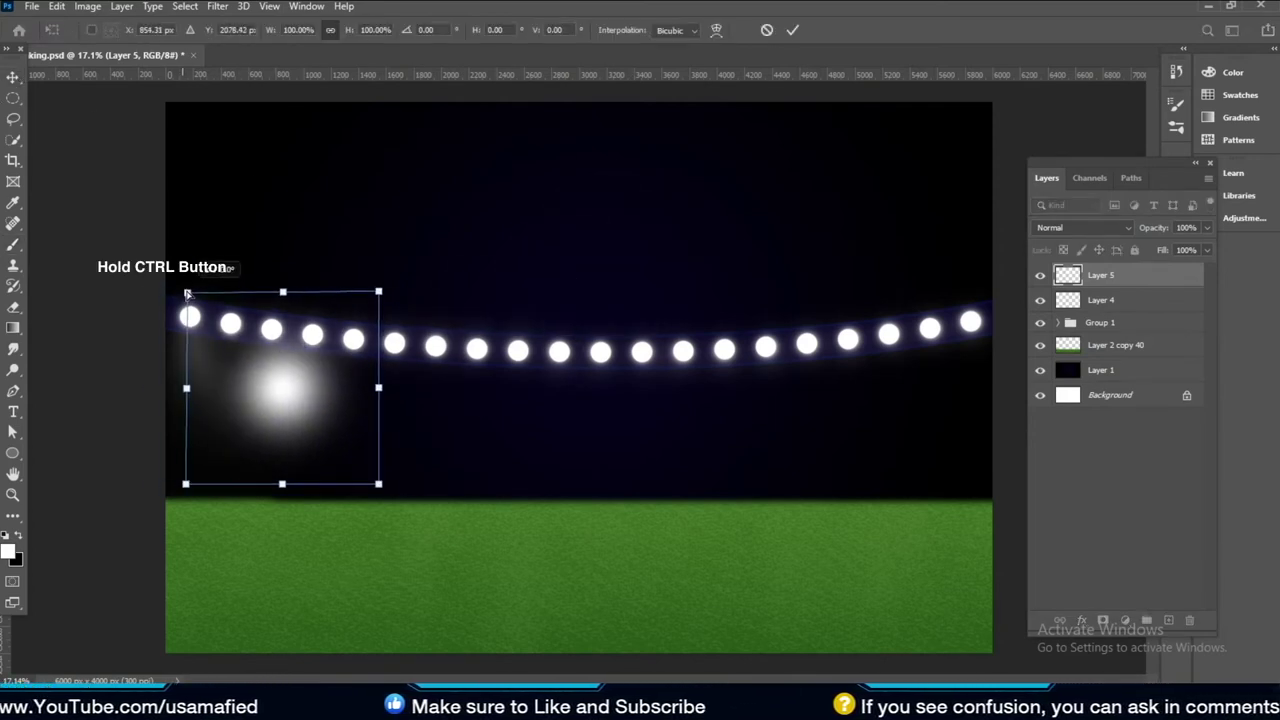
left_click_drag(183, 288, 224, 327)
mouse_move(380, 298)
left_mouse_down()
mouse_move(281, 292)
mouse_move(247, 318)
left_mouse_up()
left_click_drag(379, 488, 544, 512)
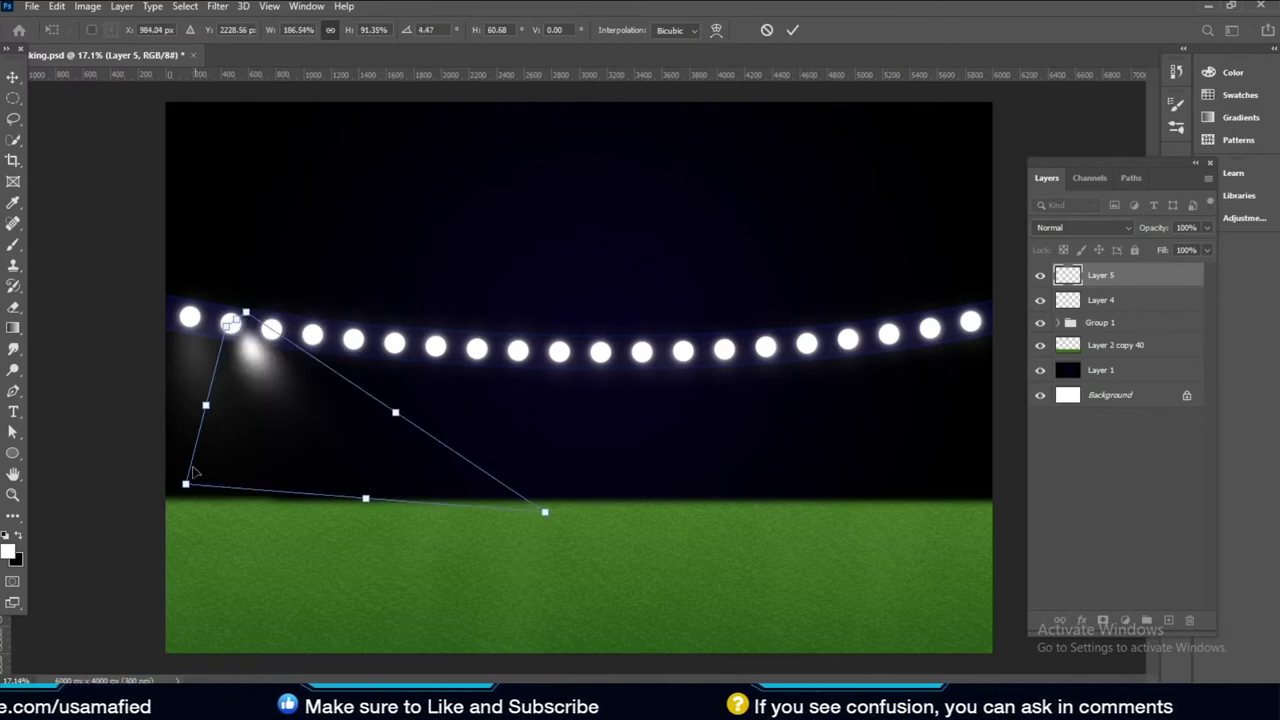
left_click_drag(183, 487, 100, 628)
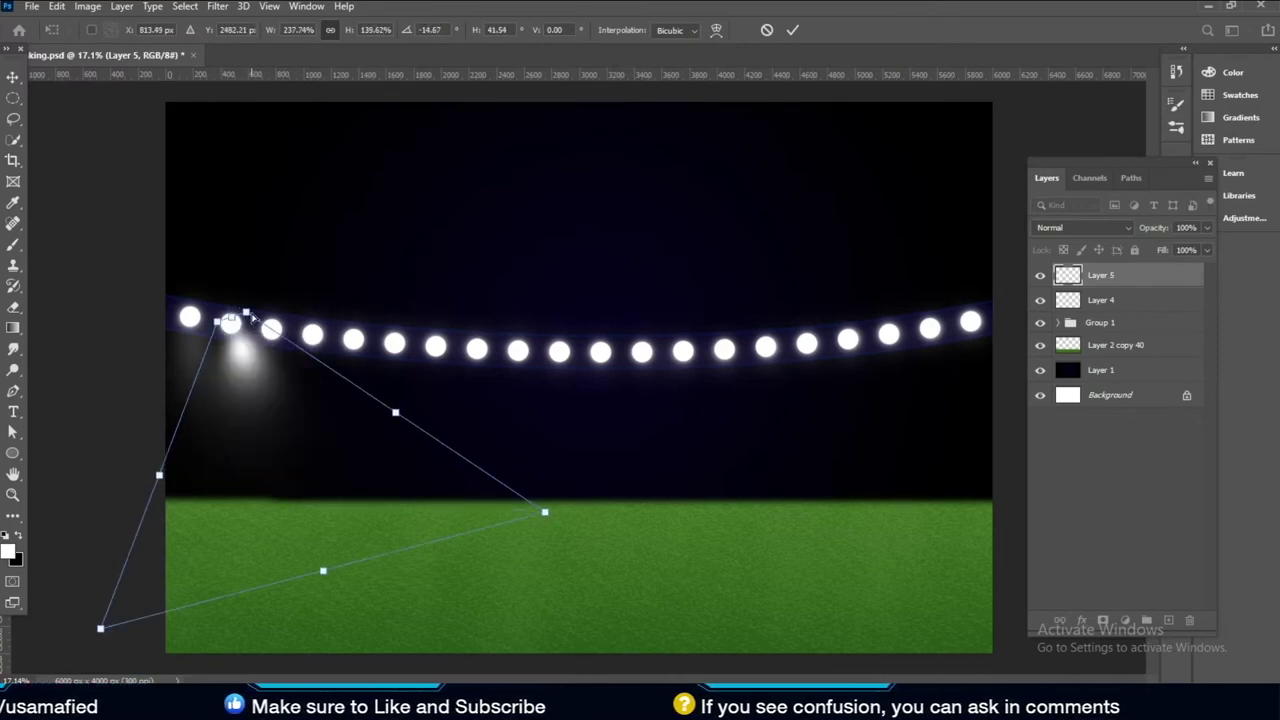
left_click_drag(246, 312, 254, 318)
left_click_drag(544, 514, 548, 693)
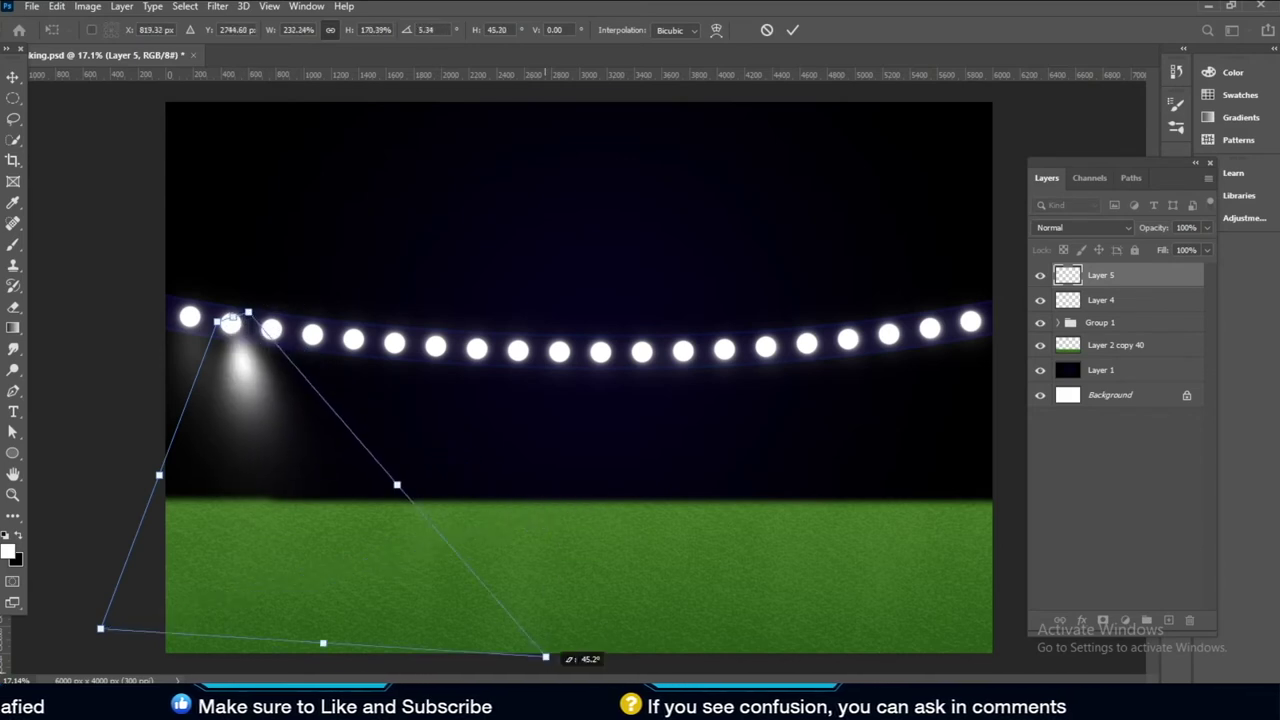
mouse_move(216, 322)
left_mouse_down()
mouse_move(197, 295)
mouse_move(259, 307)
left_mouse_up()
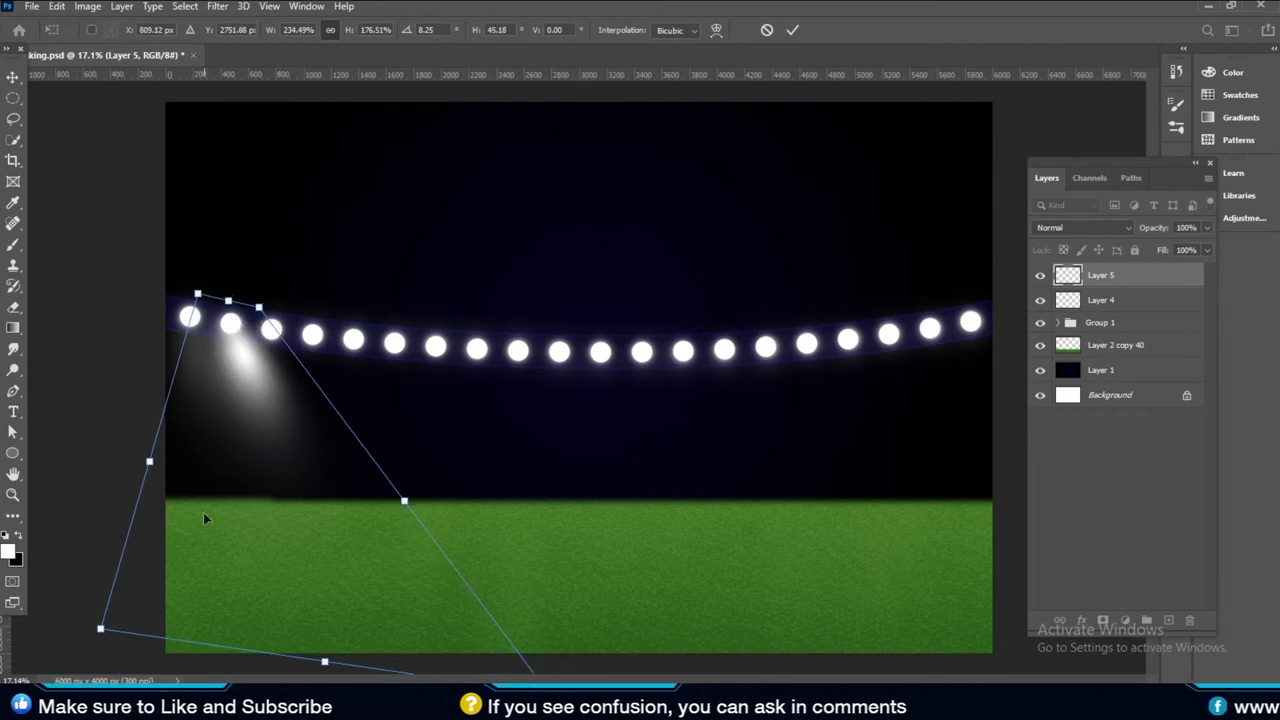
key("Return")
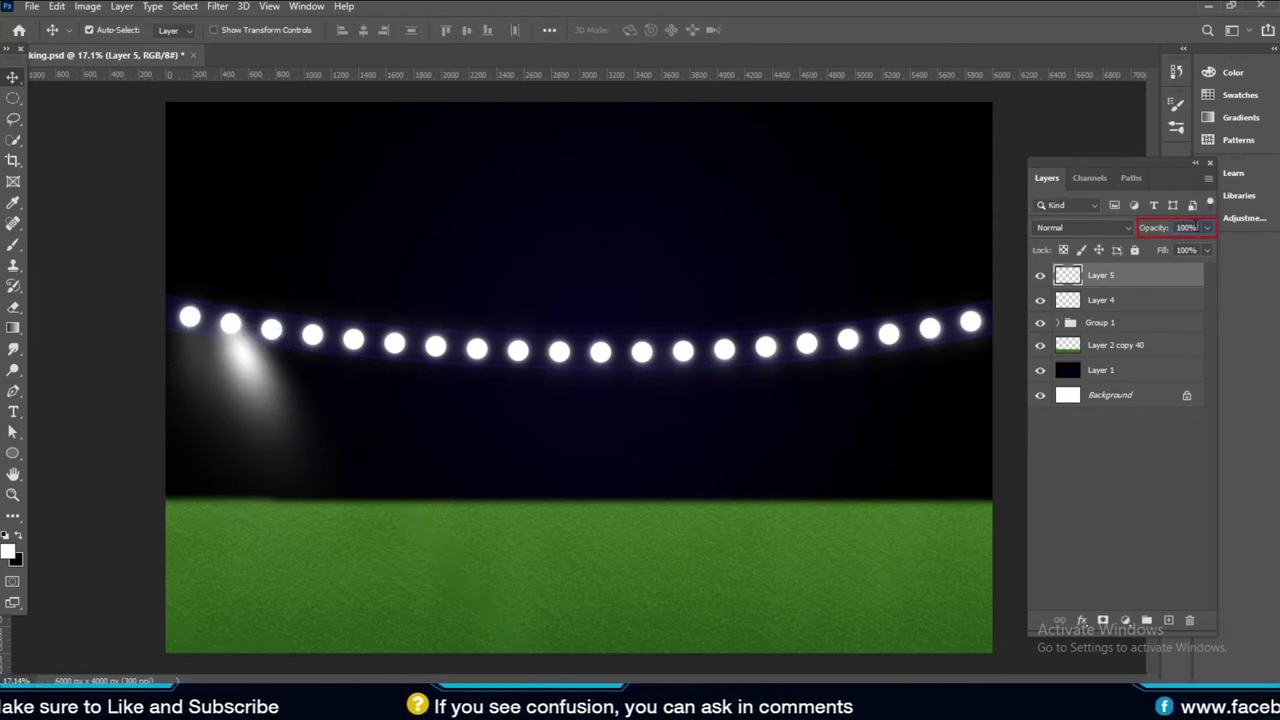
type("20")
key("Return")
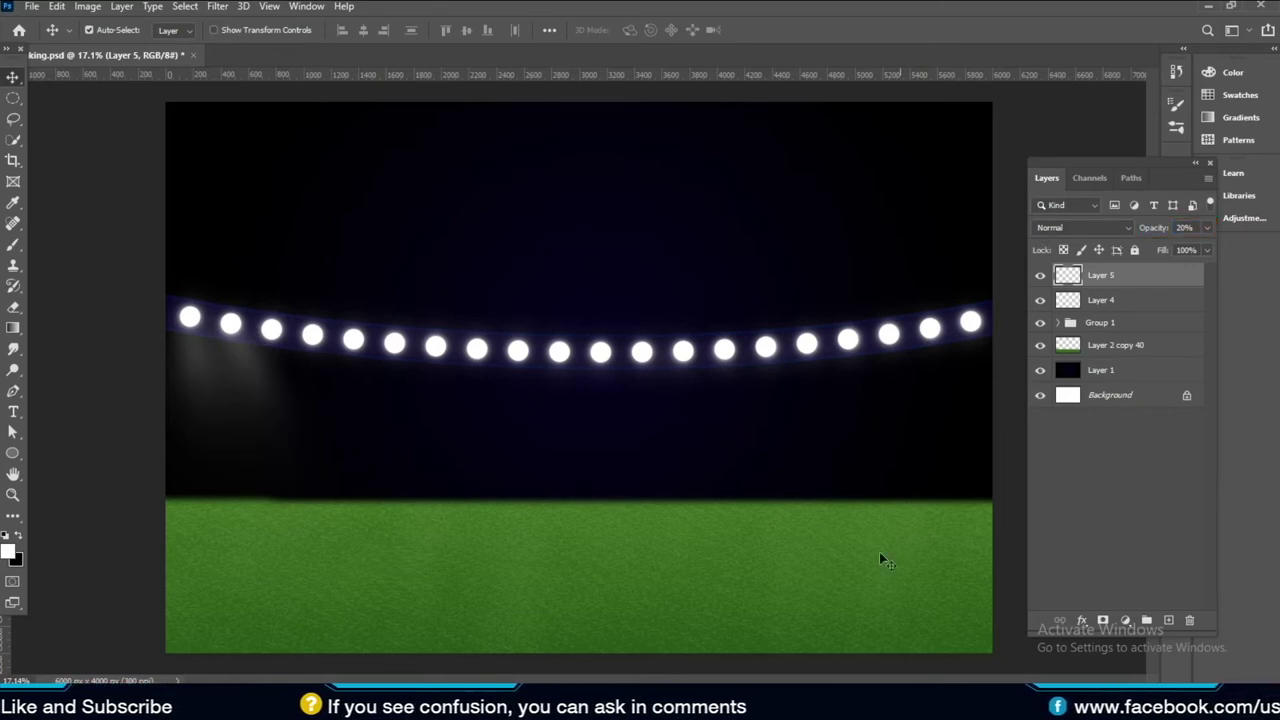
Alt-drag two copies of the beam layer further right along the bulbs
key("b")
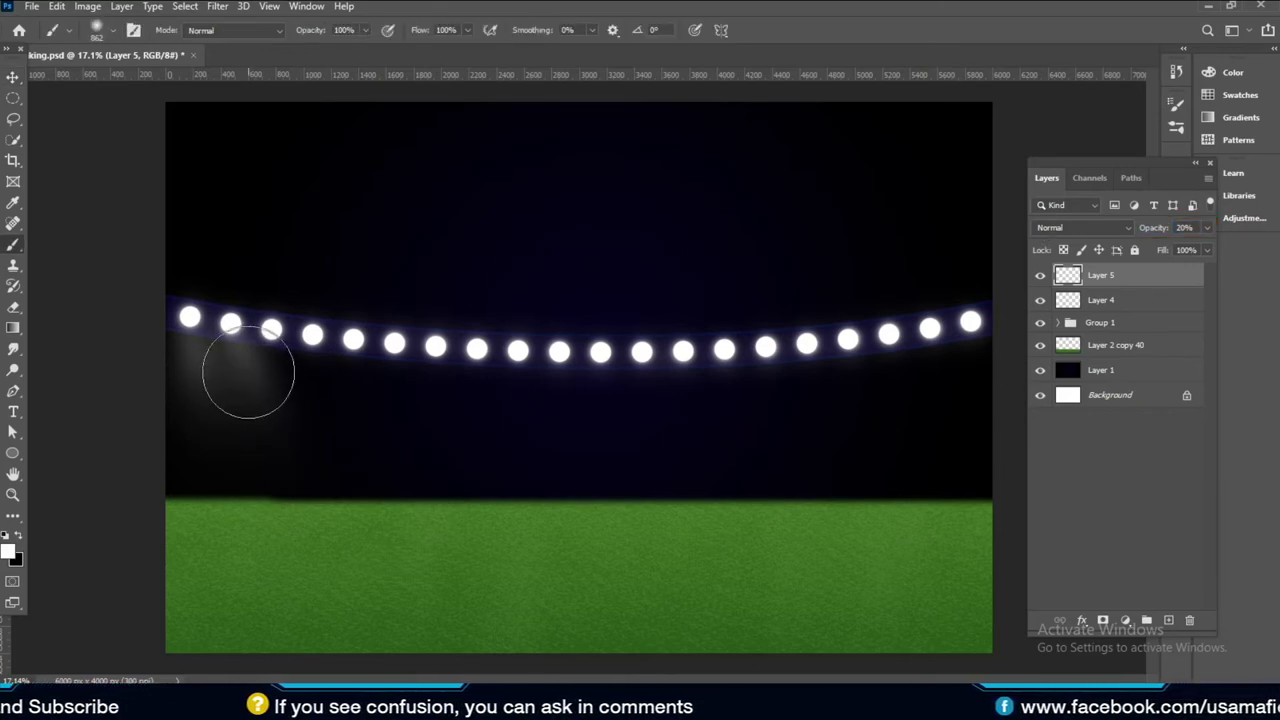
key("v")
left_click_drag(243, 366, 281, 363)
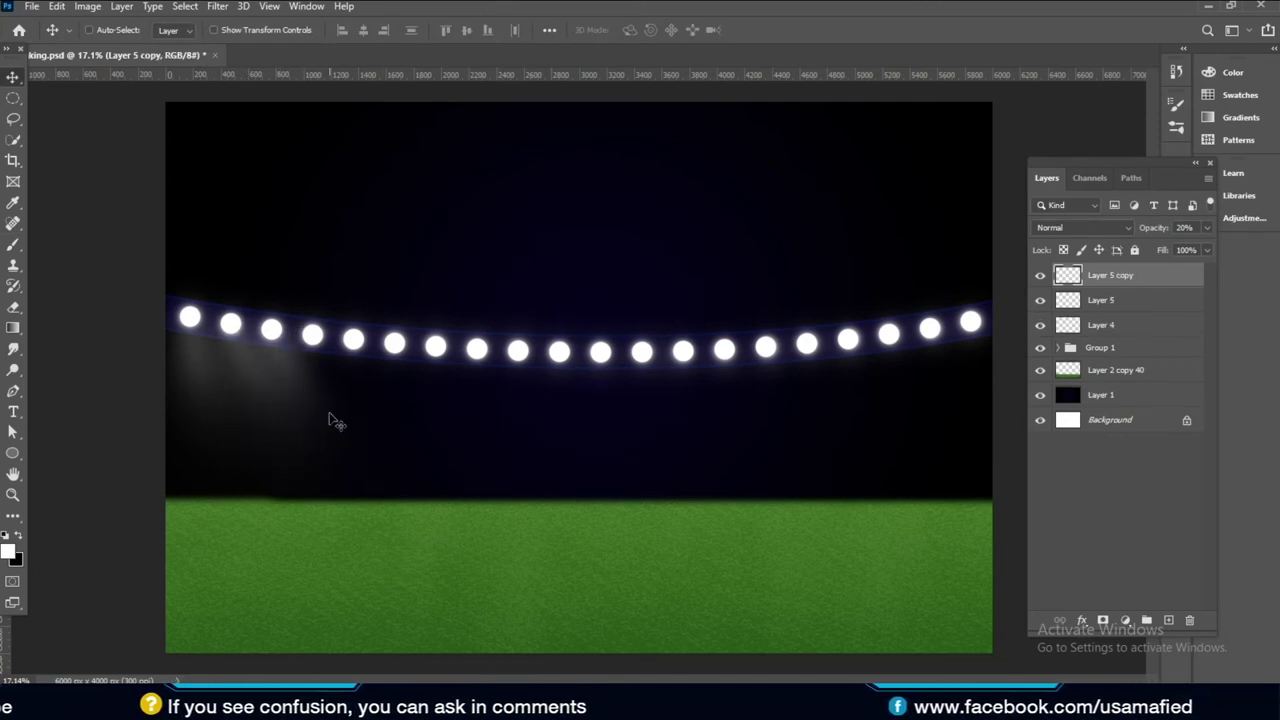
left_click_drag(306, 371, 392, 392)
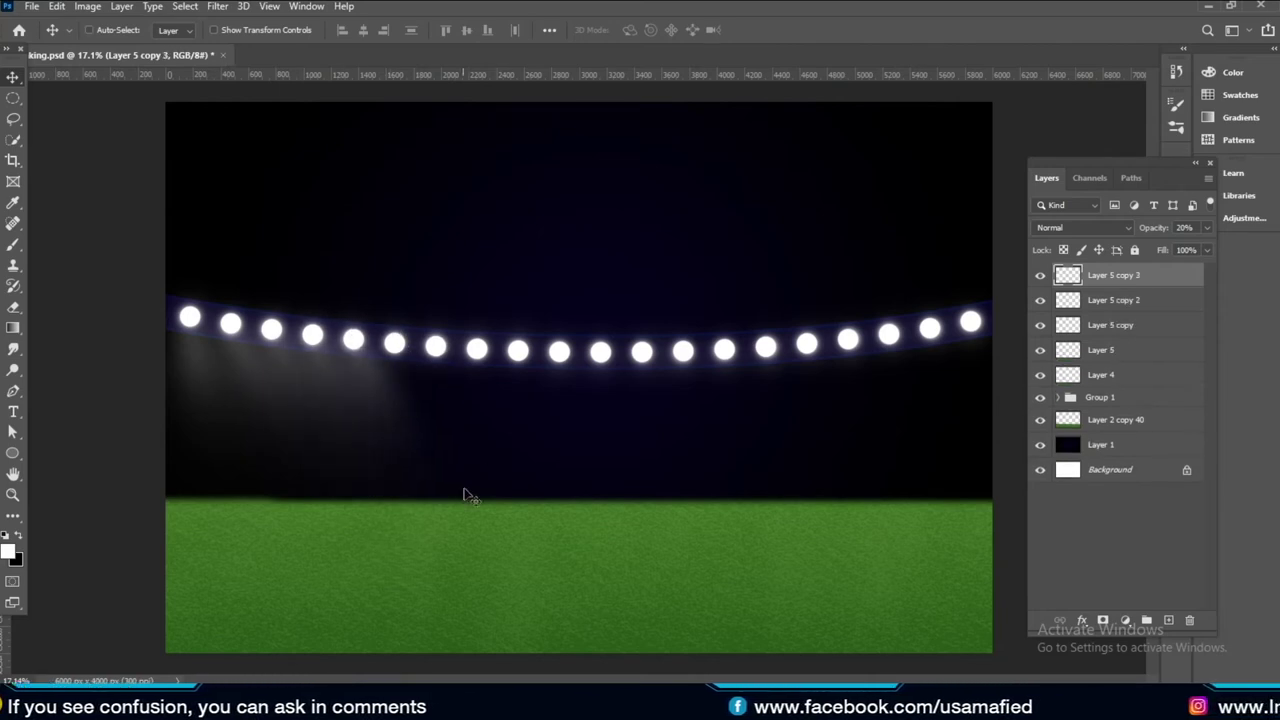
Reshape the latest beam copy into a tapered beam shining down under the bulbs
key("ctrl+t")
scroll(518, 548, "down", 2)
left_click_drag(535, 585, 576, 660)
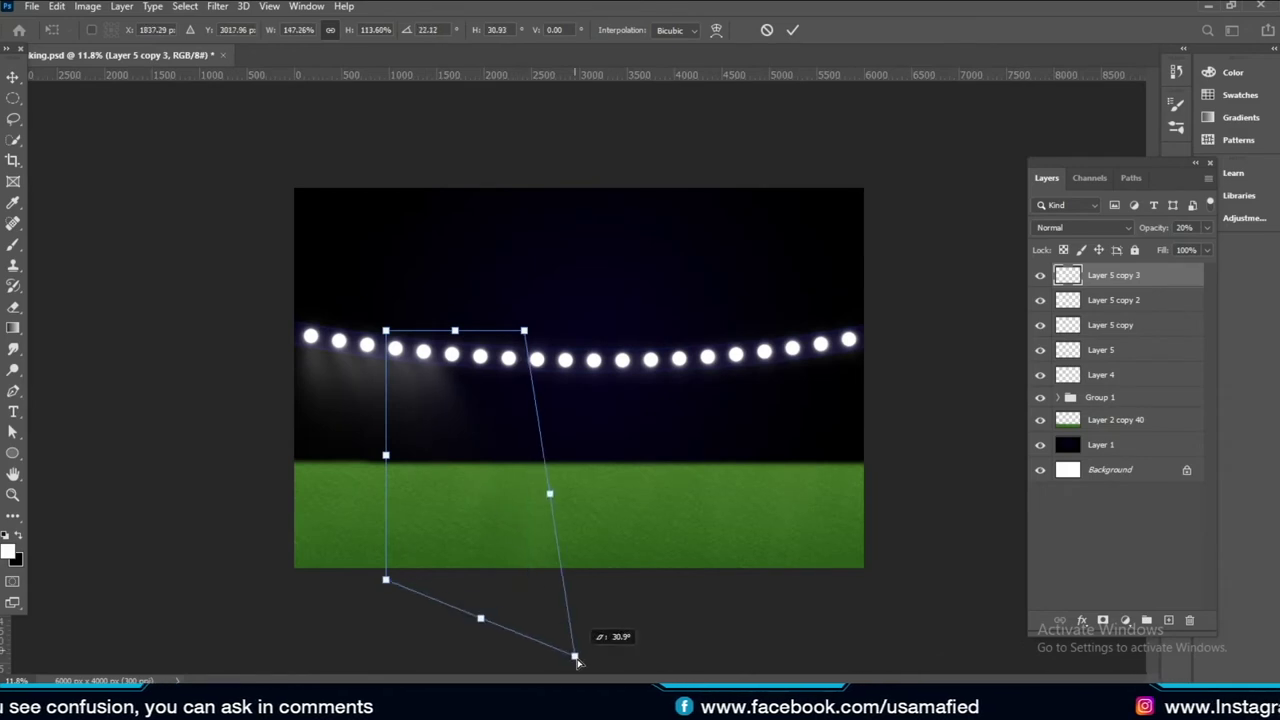
left_click_drag(387, 584, 381, 658)
left_click_drag(521, 337, 508, 346)
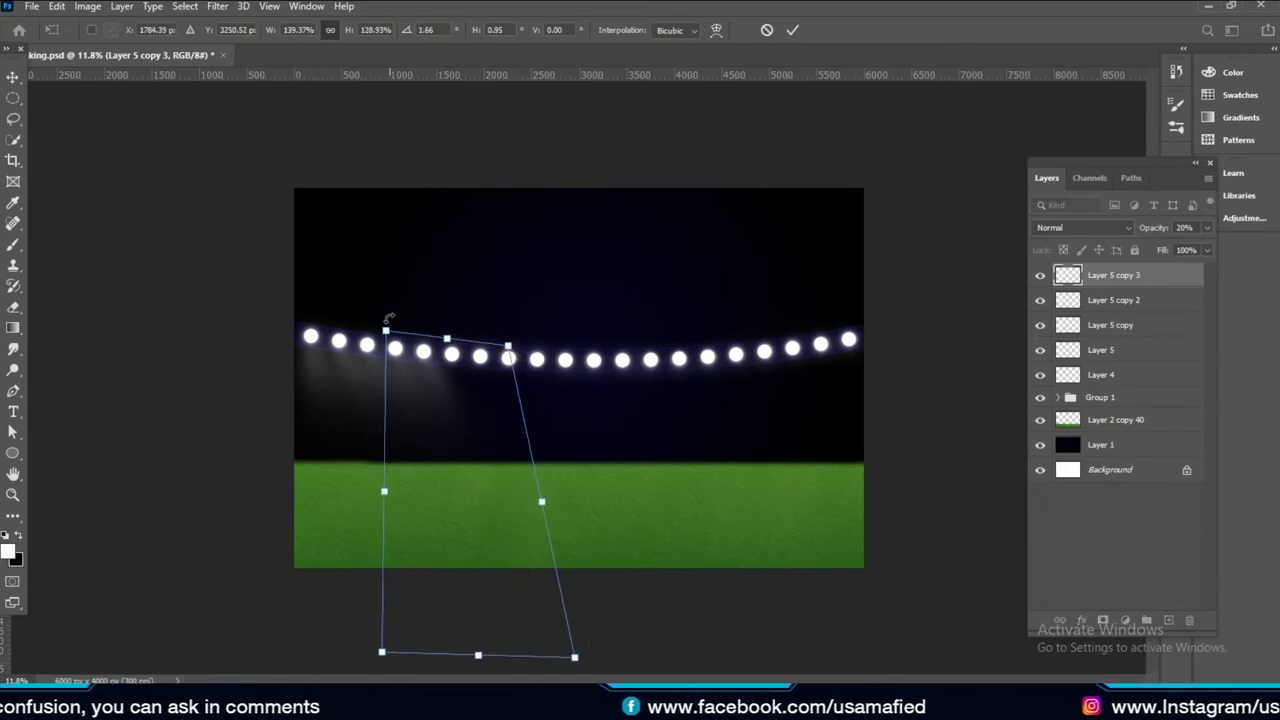
left_click_drag(386, 331, 390, 327)
mouse_move(381, 652)
left_mouse_down()
mouse_move(237, 675)
mouse_move(280, 677)
left_mouse_up()
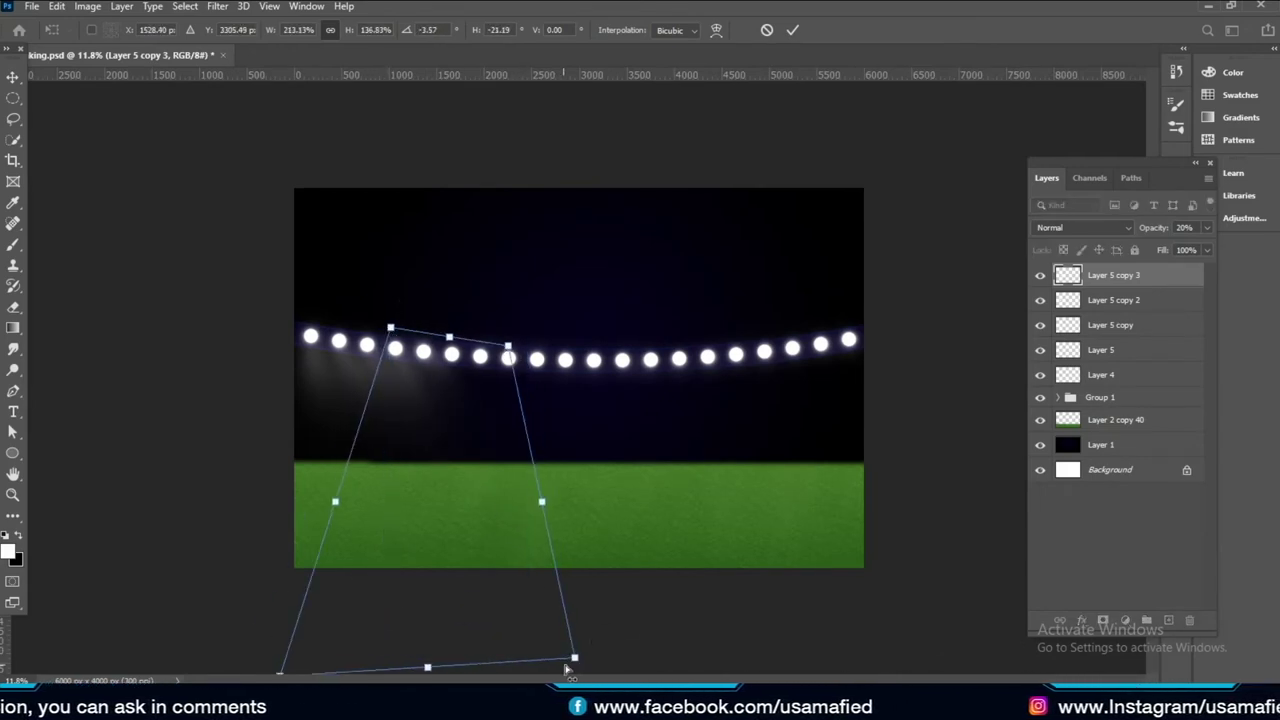
left_click_drag(574, 657, 574, 679)
key("Return")
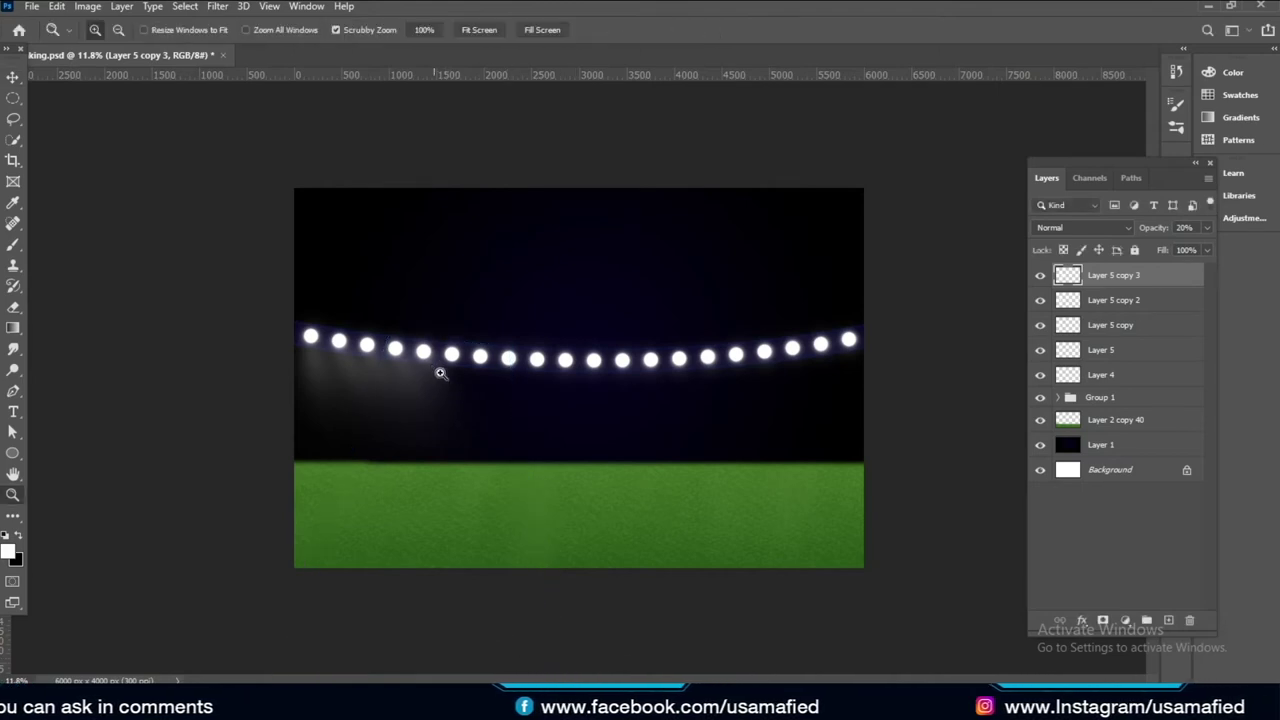
Duplicate the beam again with Ctrl+J and stretch it down below the bulbs
mouse_move(443, 371)
left_mouse_down()
mouse_move(477, 414)
mouse_move(508, 397)
mouse_move(543, 434)
mouse_move(577, 423)
mouse_move(587, 456)
mouse_move(640, 437)
mouse_move(686, 457)
mouse_move(772, 462)
left_mouse_up()
scroll(771, 464, "down", 5, "alt")
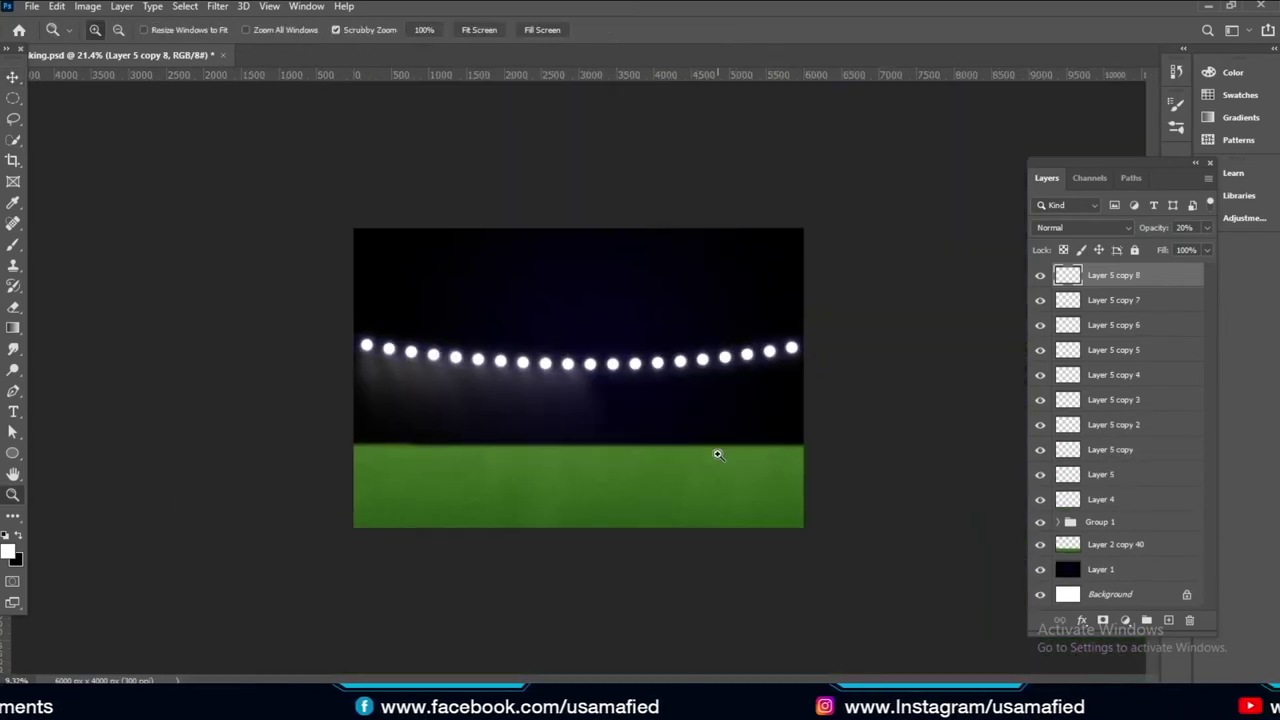
key("ctrl+j")
key("ctrl+t")
left_click_drag(697, 505, 700, 540)
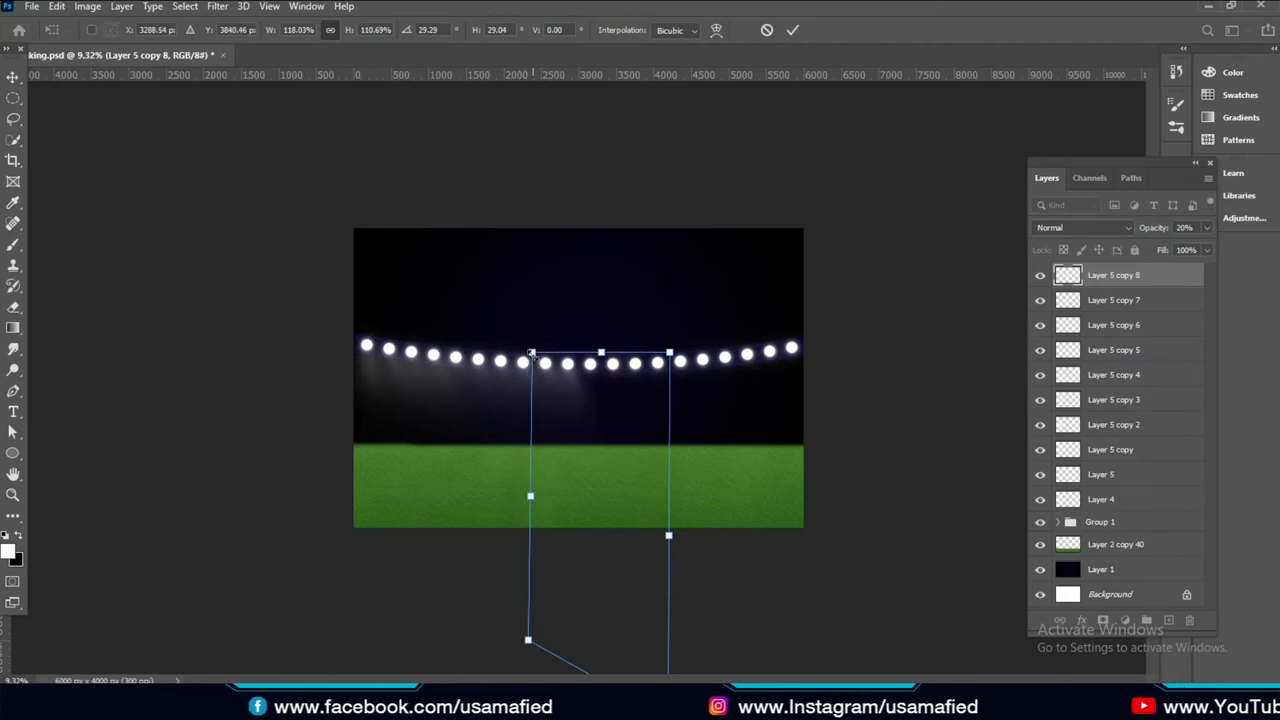
key("Return")
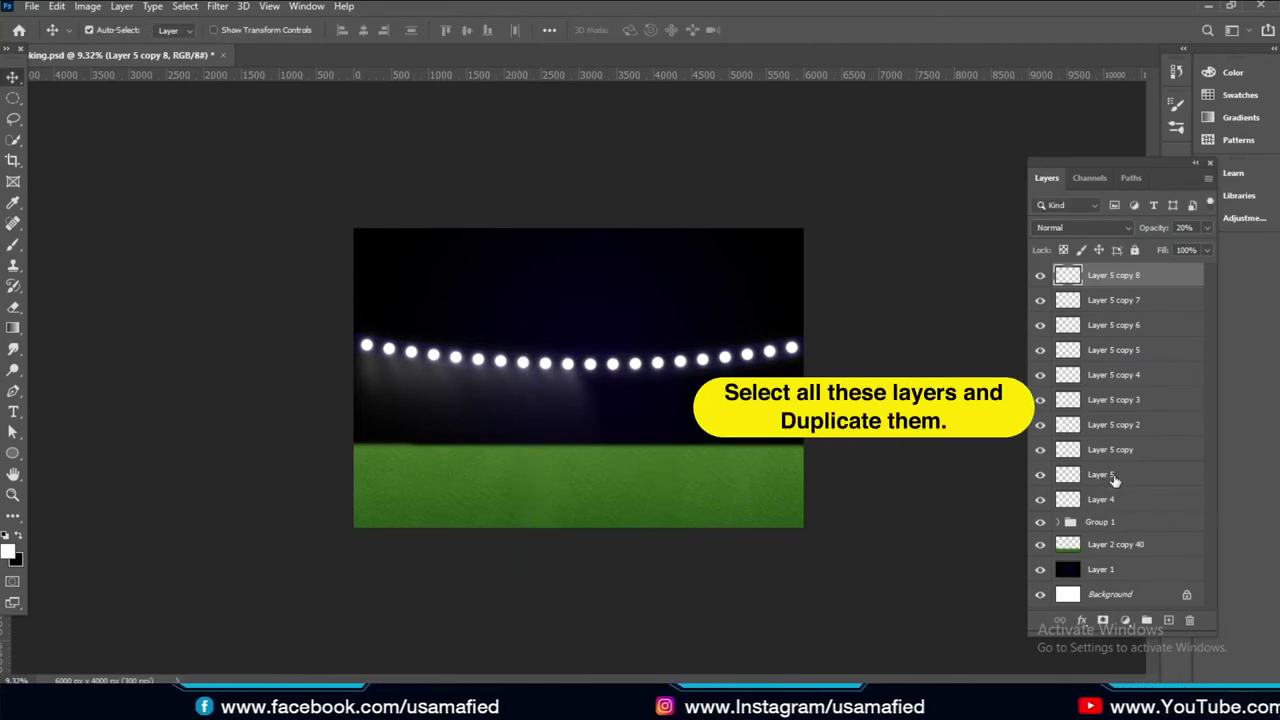
Duplicate Layer 4 together with all the Layer 5 beam layers
left_click(1113, 481, "shift")
left_click_drag(475, 329, 545, 345)
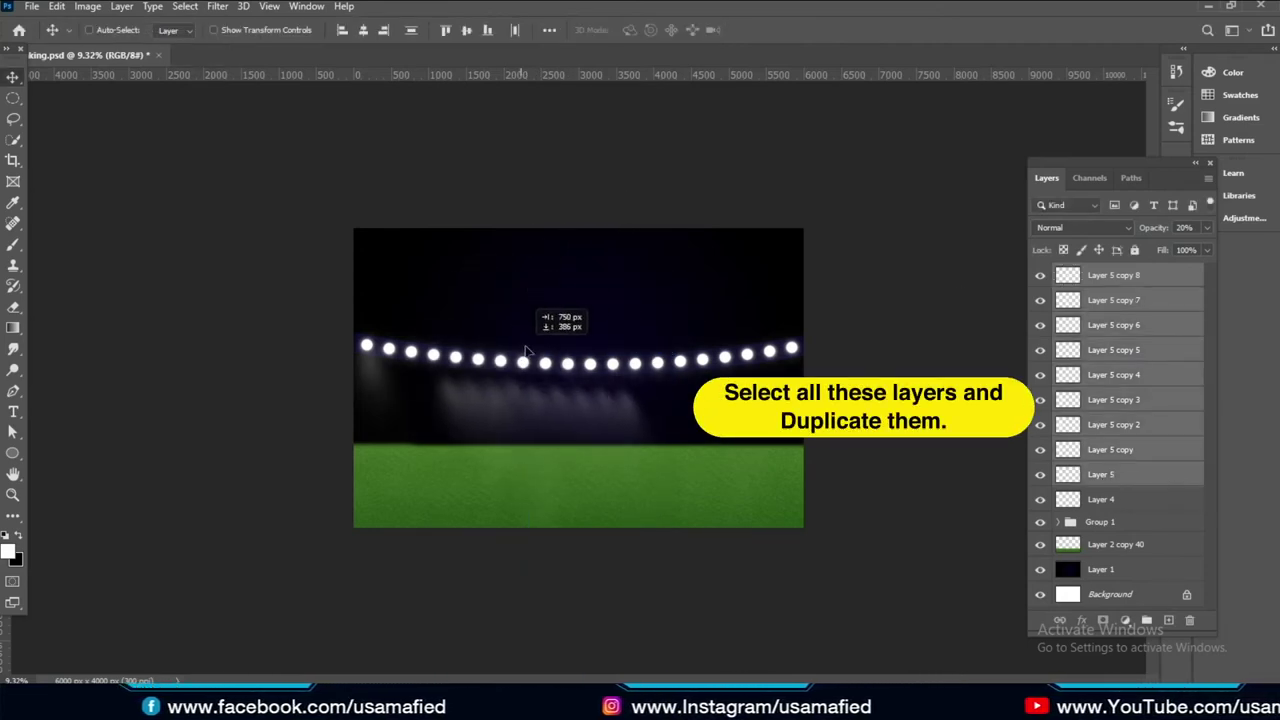
left_click(1095, 500, "shift")
left_click_drag(466, 371, 468, 372)
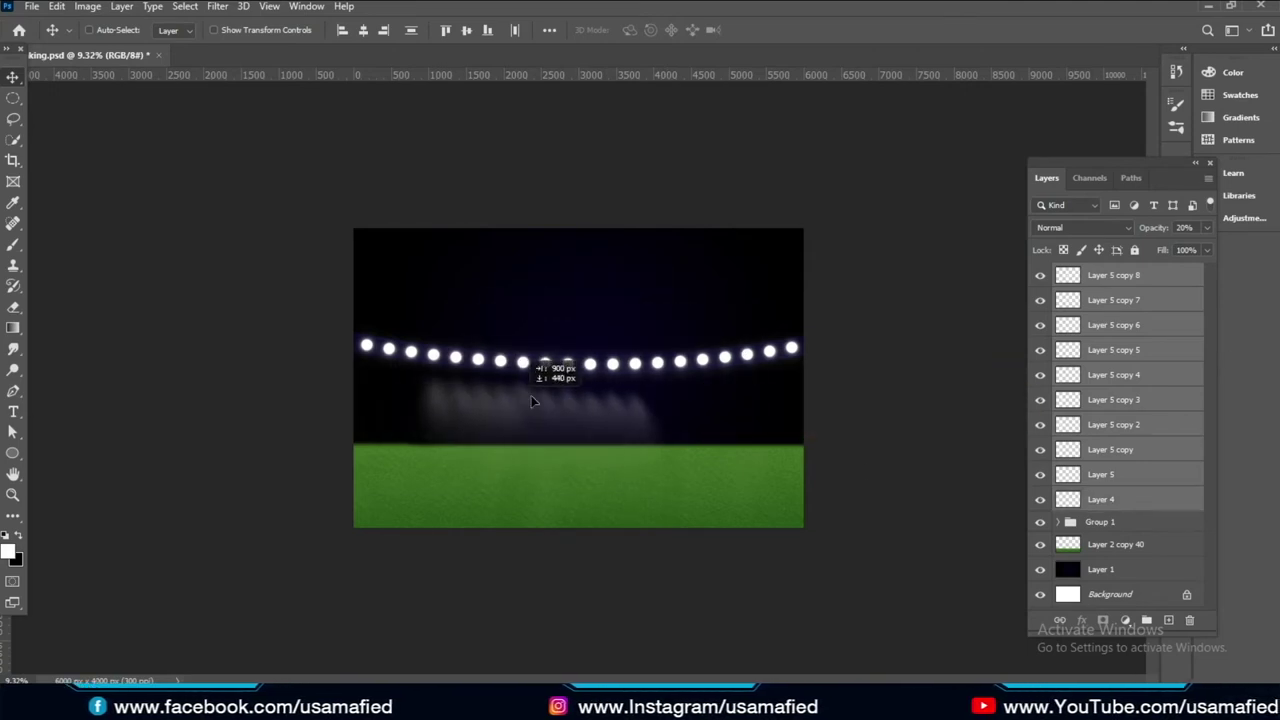
right_click(1133, 352)
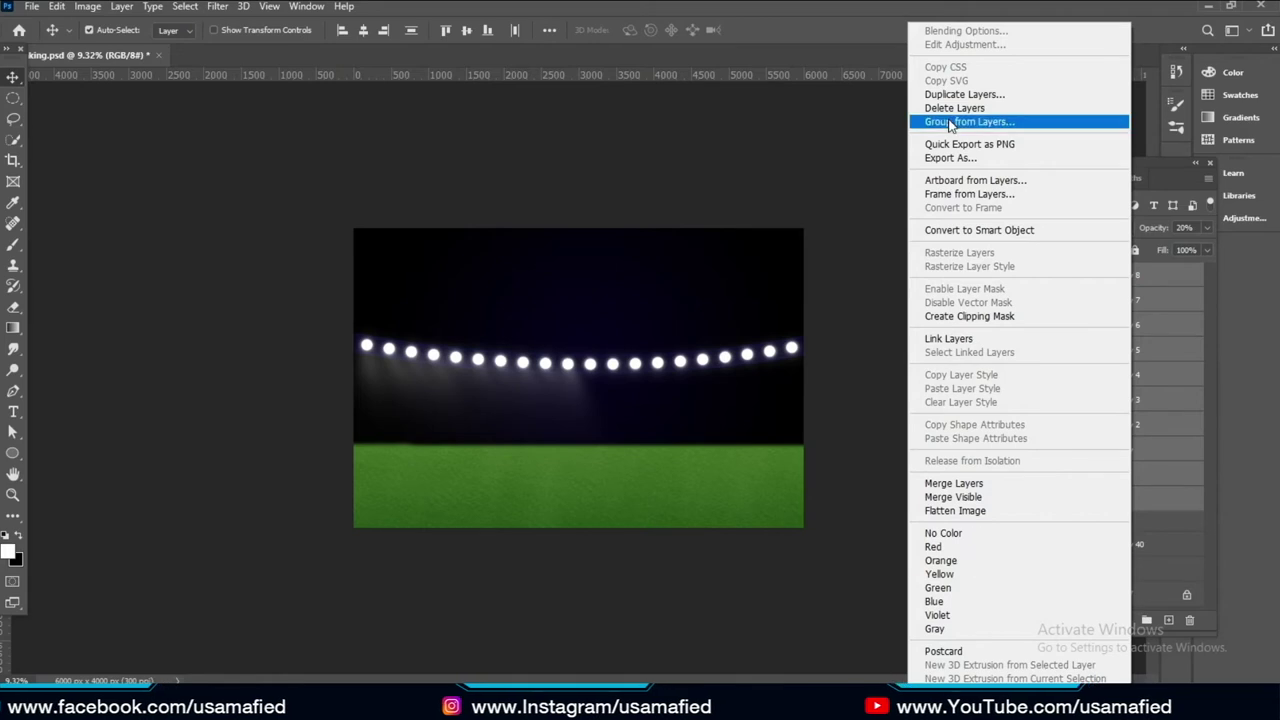
left_click(964, 94)
left_click(777, 186)
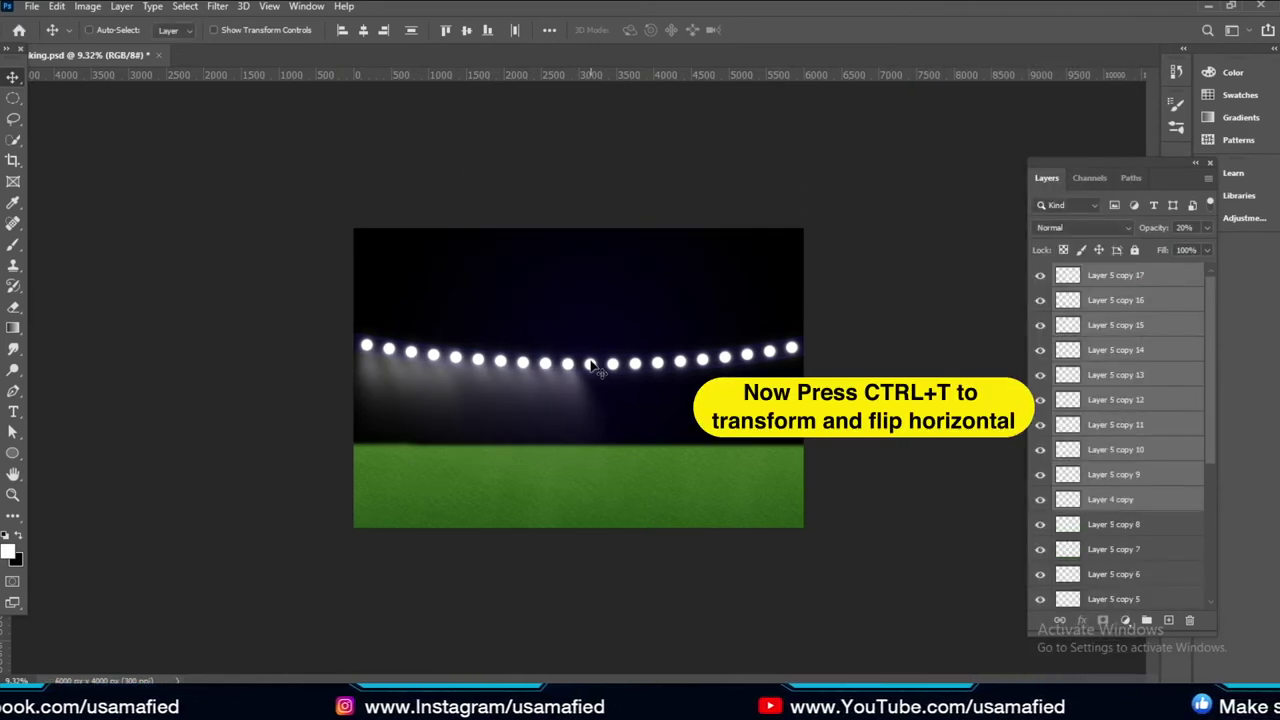
Flip the duplicated beams horizontally and move them over the right half
key("ctrl+t")
right_click(554, 381)
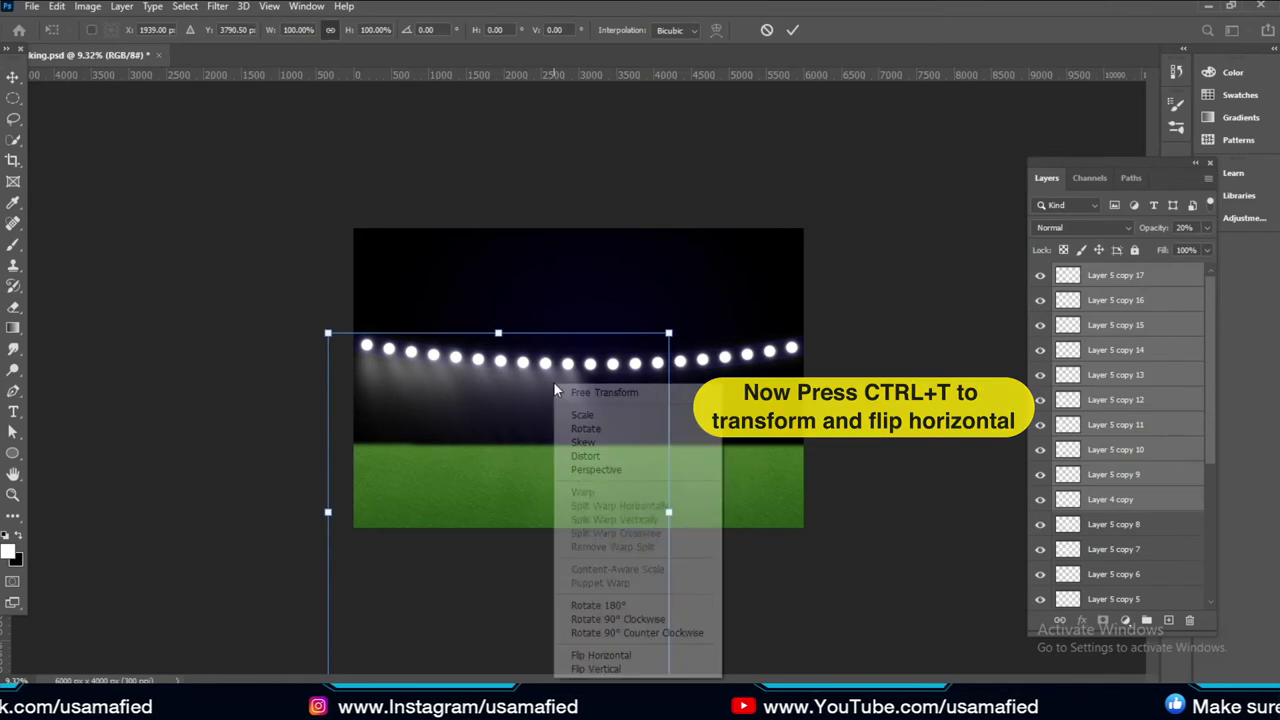
left_click(619, 655)
key("Return")
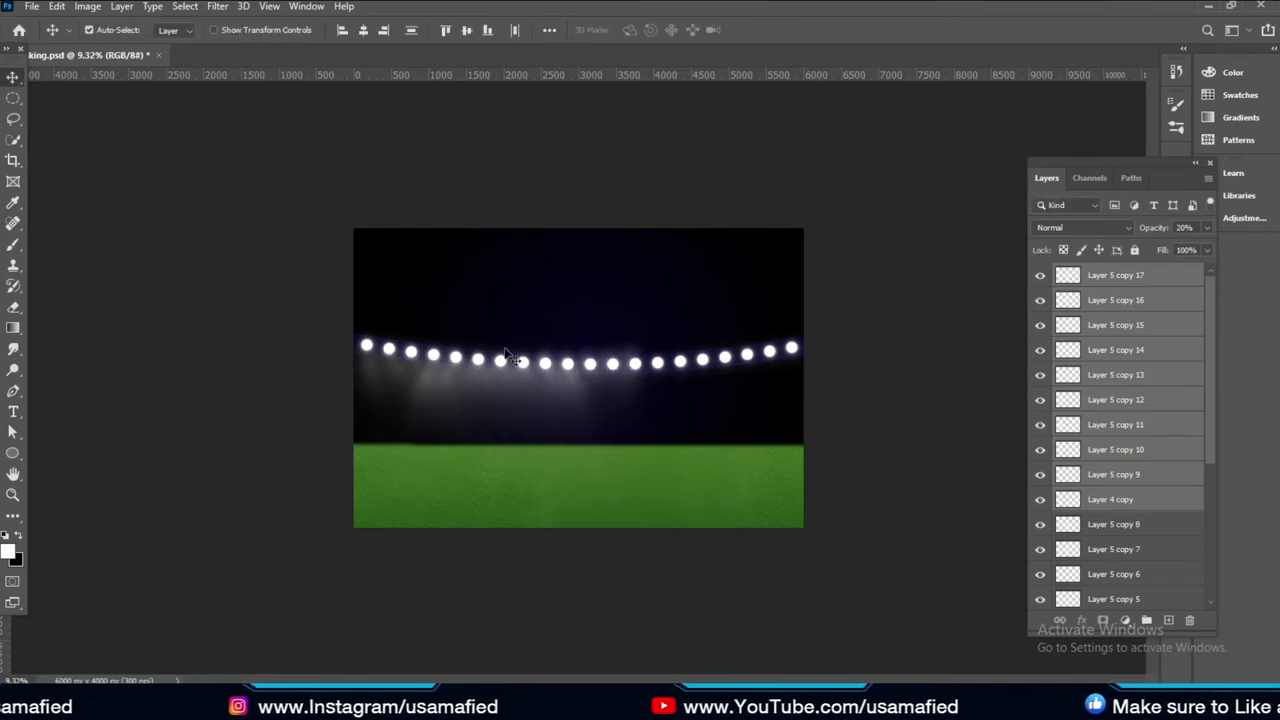
mouse_move(478, 408)
left_mouse_down()
mouse_move(560, 419)
mouse_move(638, 409)
left_mouse_up()
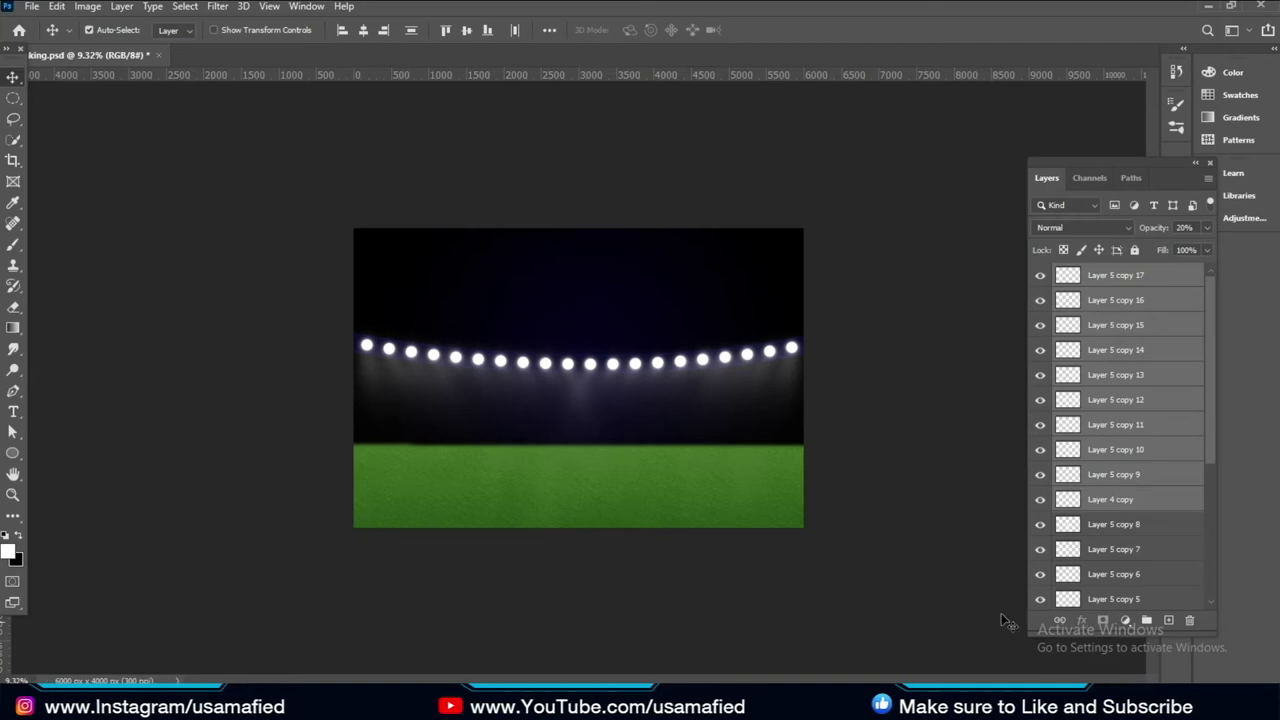
left_click_drag(823, 417, 614, 425)
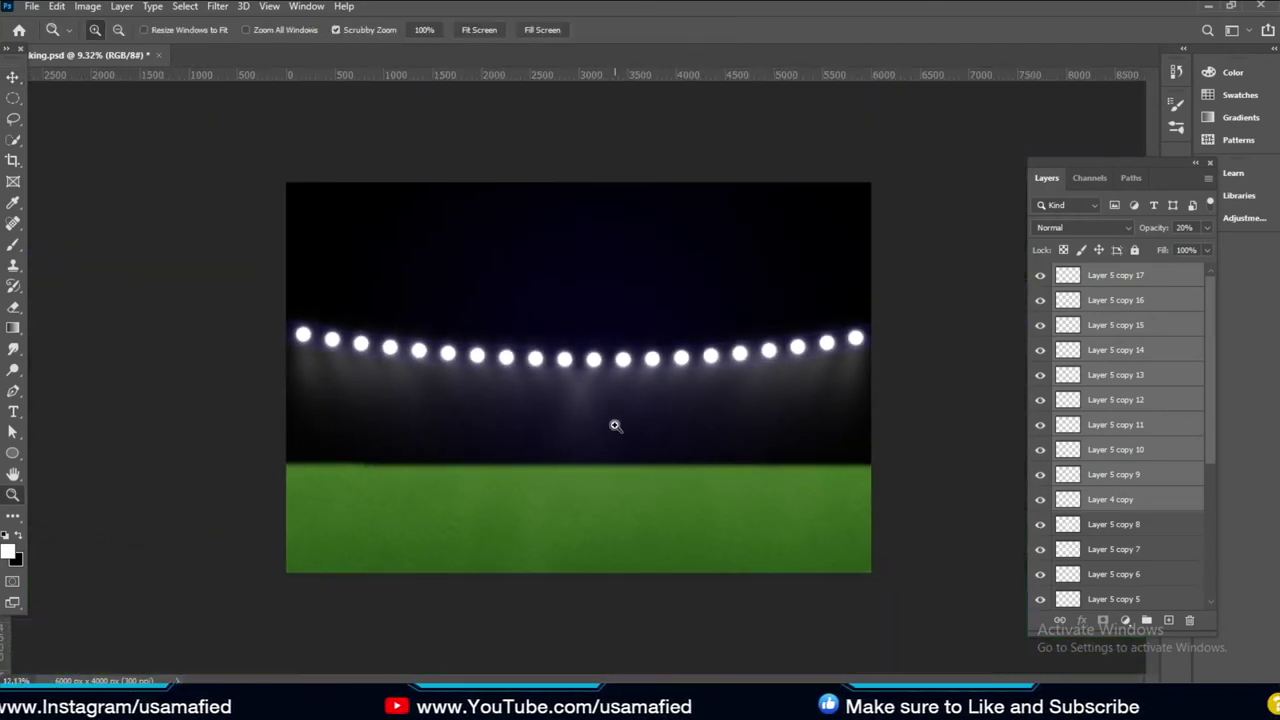
Fade Layer 5 copy 17 to 12% opacity and zoom in and out to check
left_click(1169, 285)
key("v")
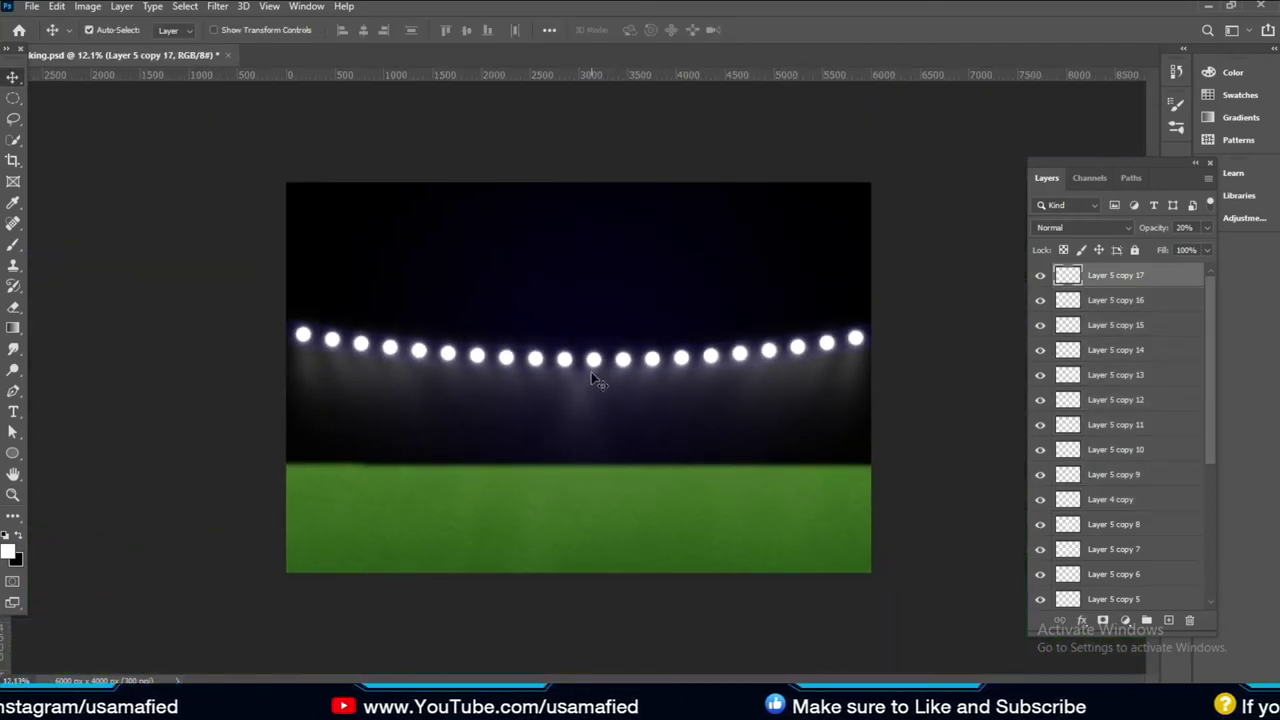
key("z")
left_click_drag(594, 379, 703, 458)
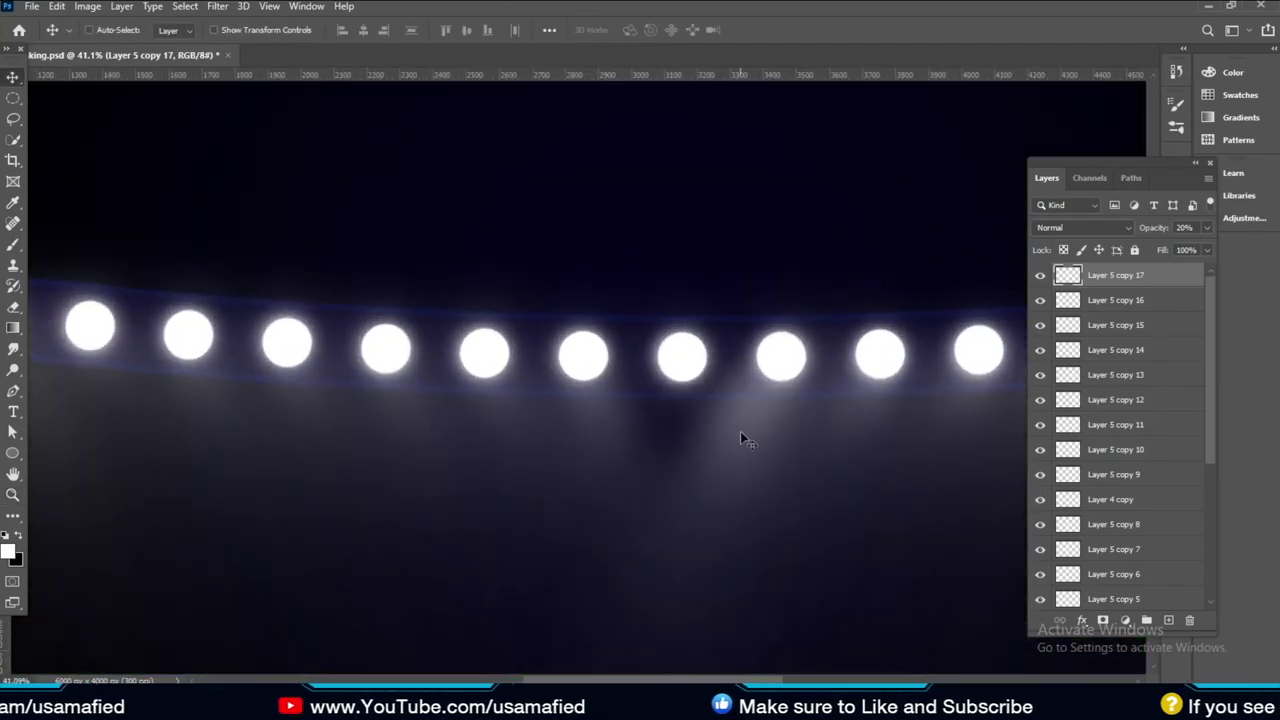
key("ctrl+0")
key("v")
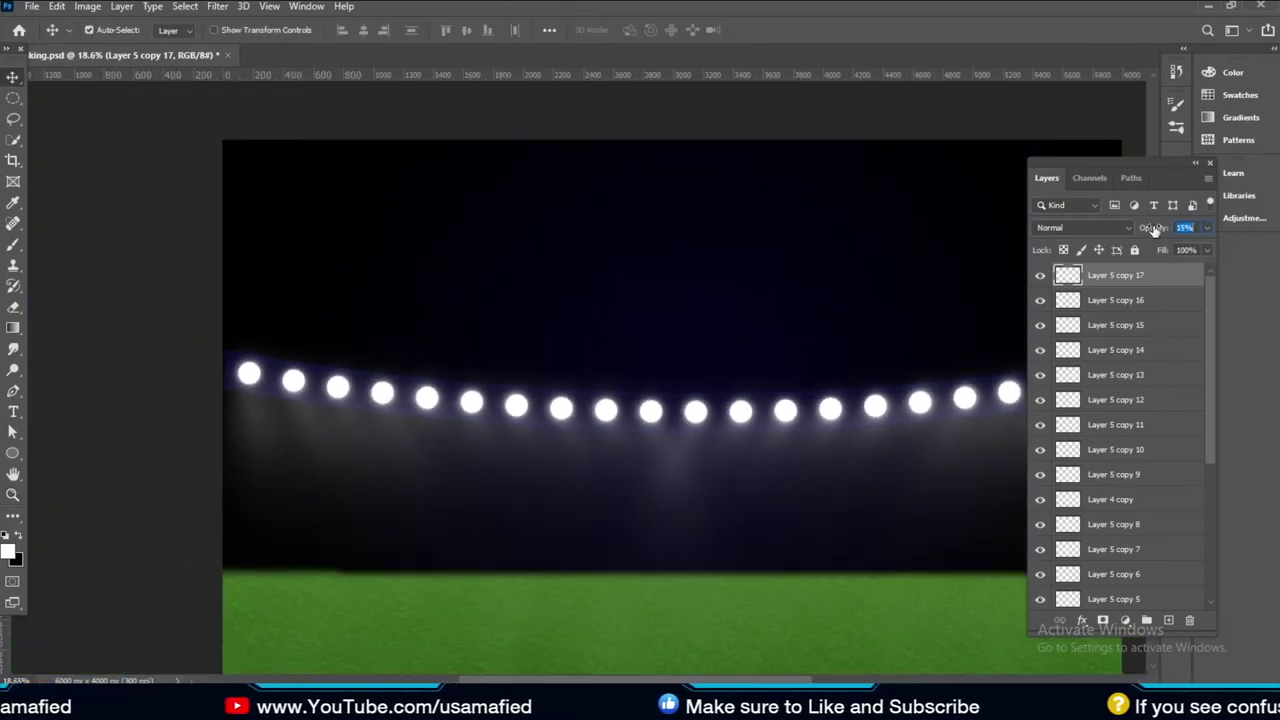
key("z")
left_click(766, 394, "alt")
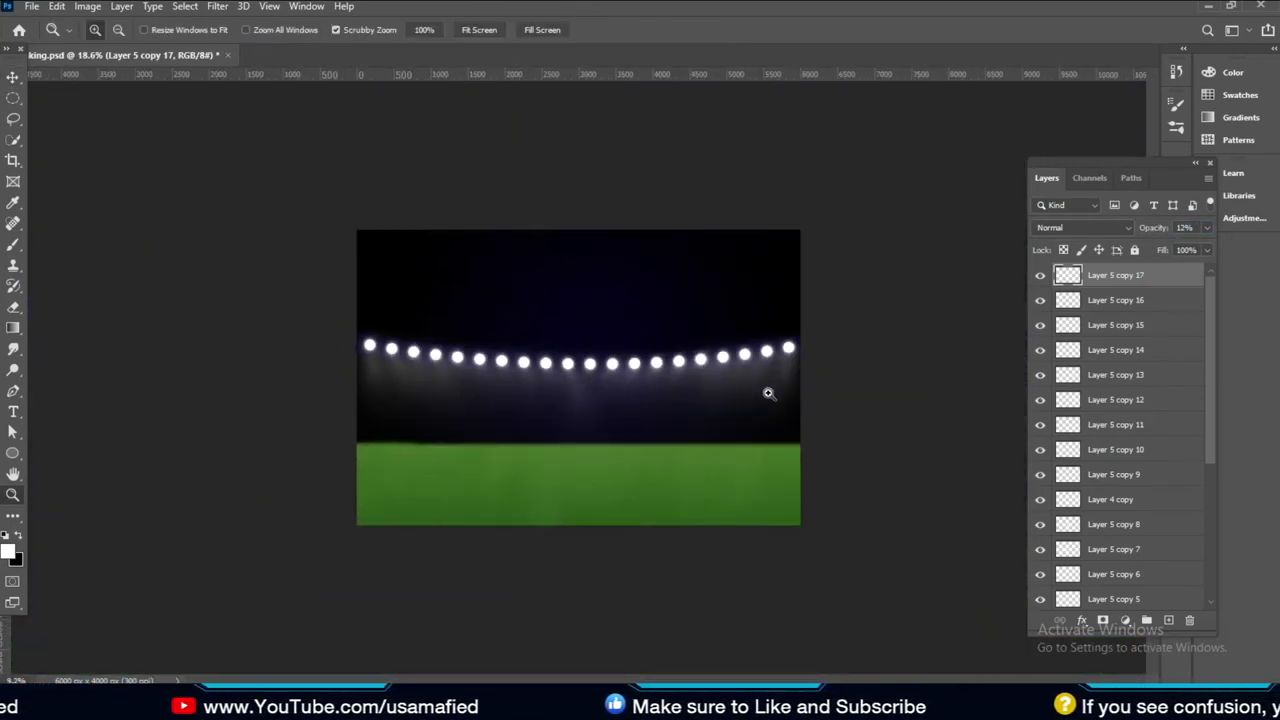
key("v")
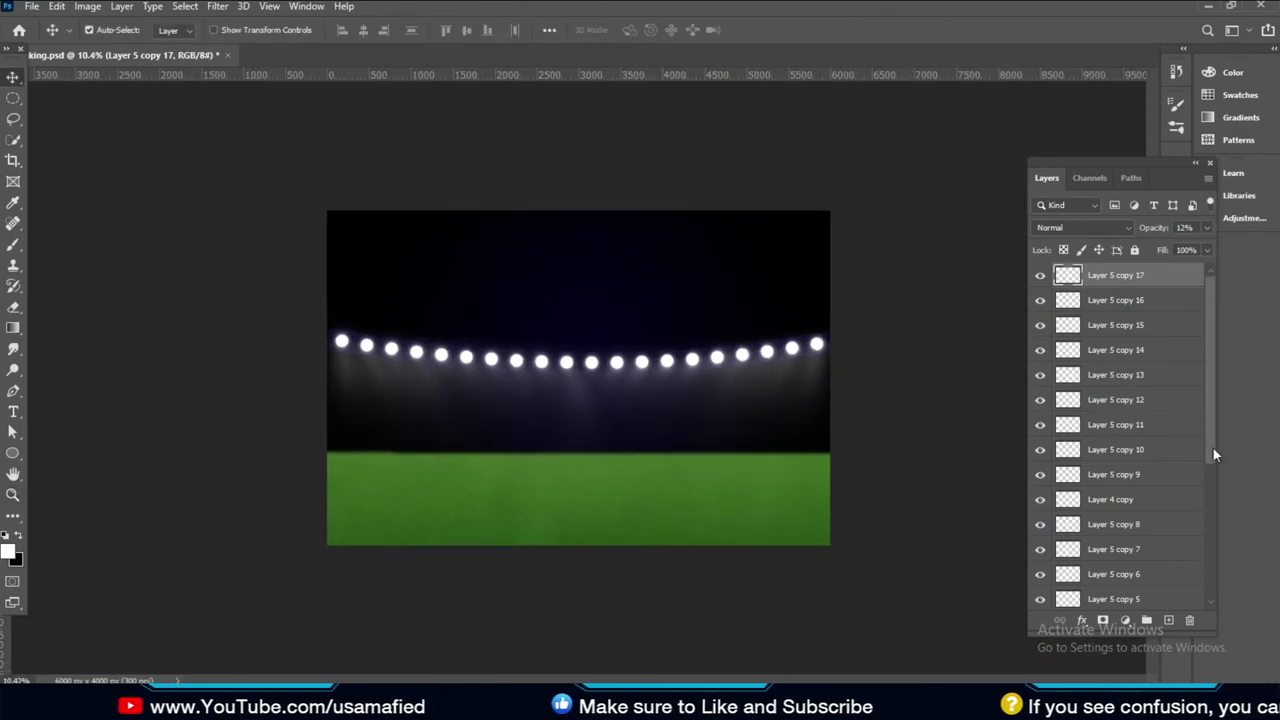
scroll(1124, 555, "down", 4)
Duplicate all beam layers down to Layer 4 and merge the copies into Layer 5 copy 35
scroll(1124, 555, "down", 1)
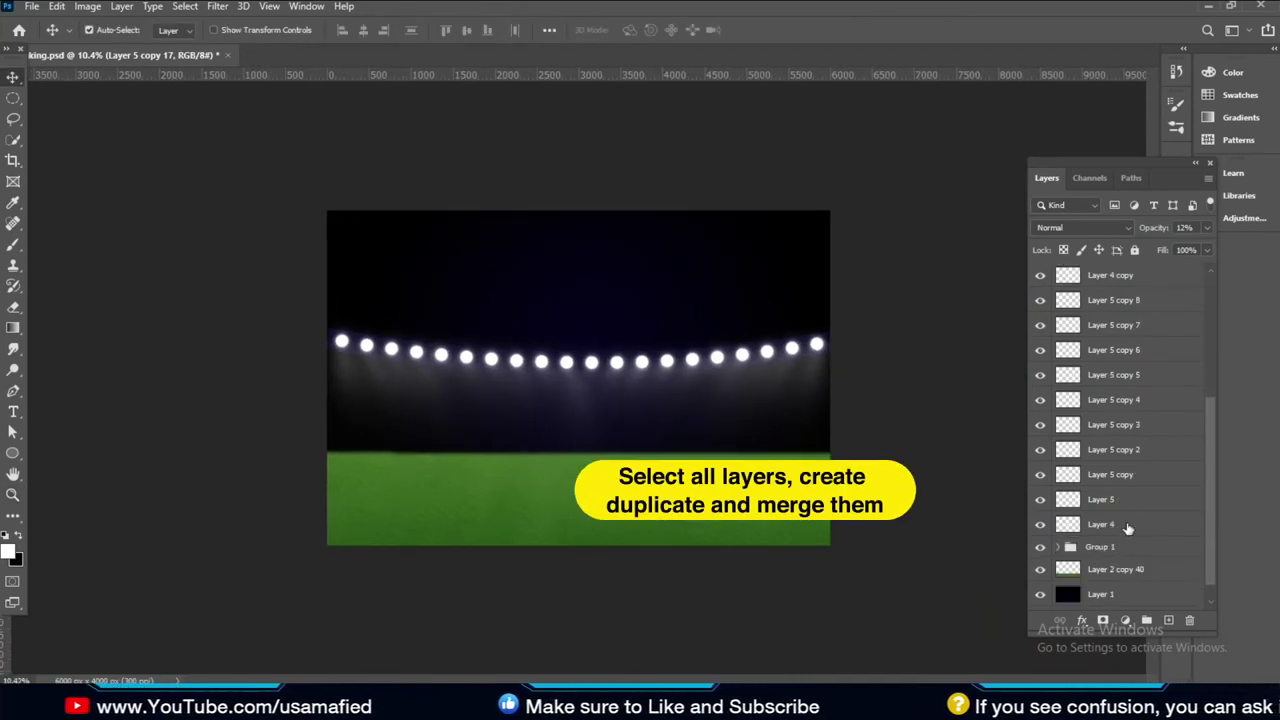
left_click(1123, 523, "shift")
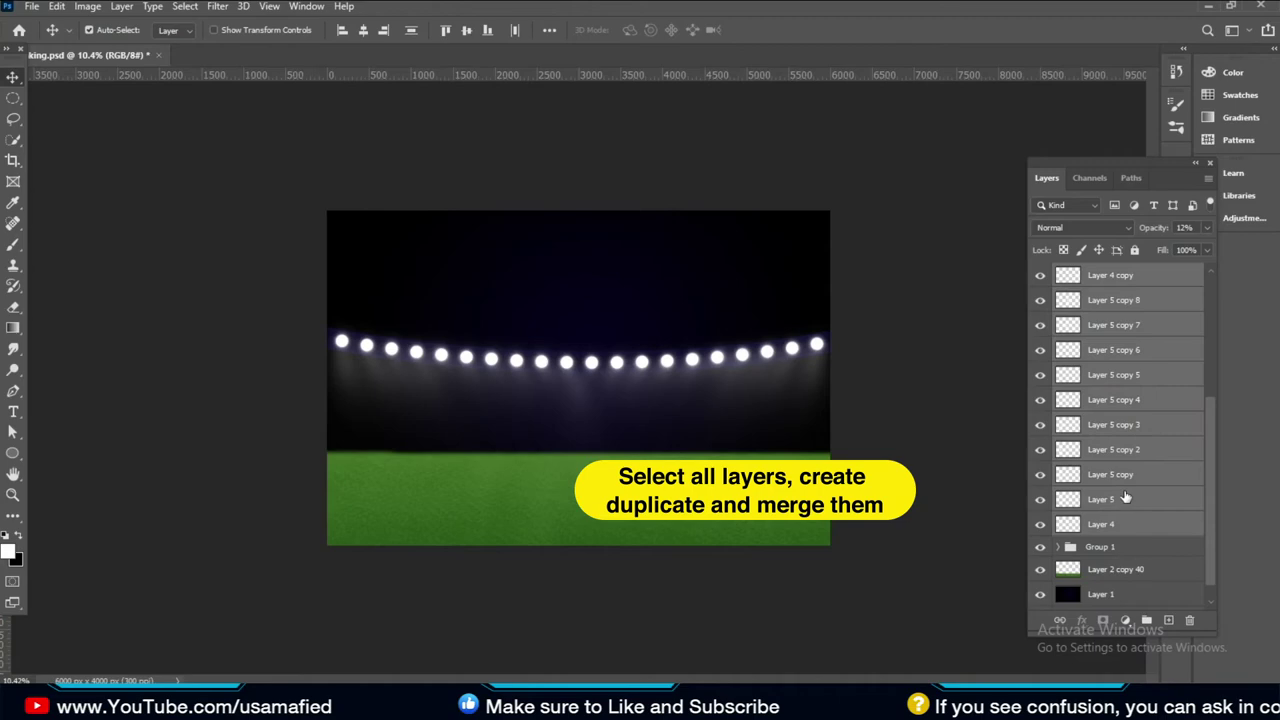
right_click(1137, 372)
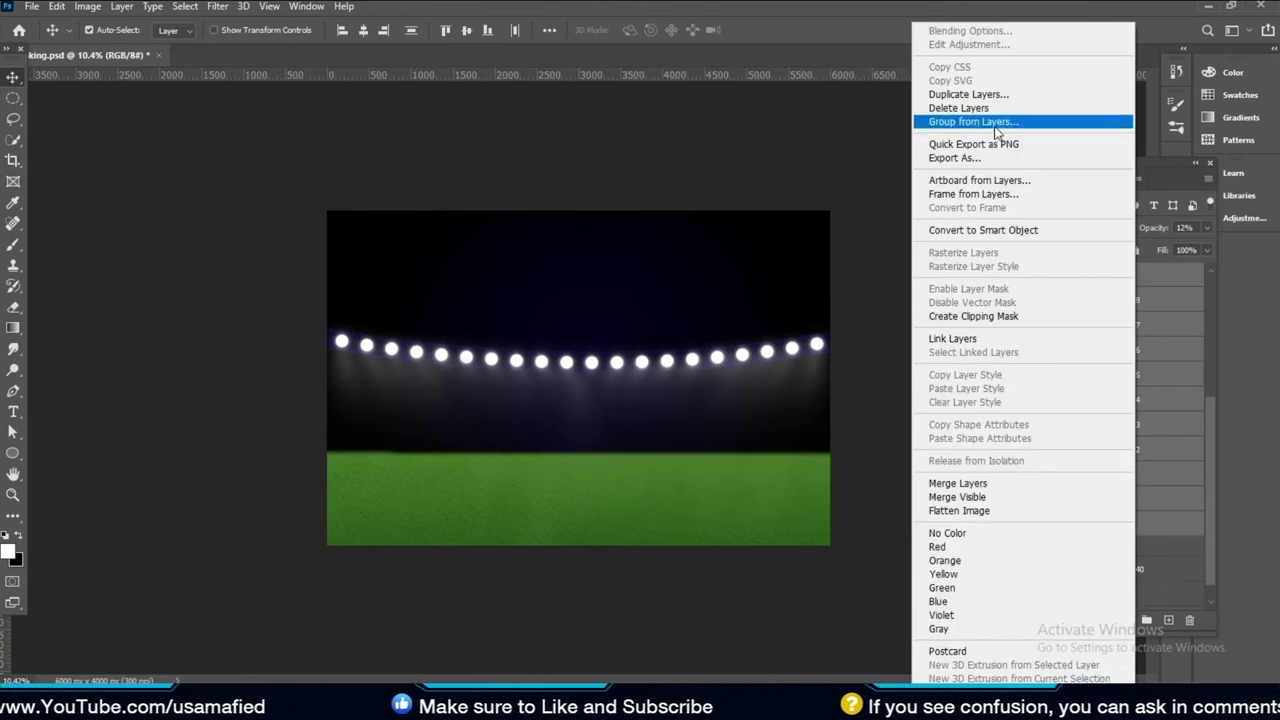
left_click(993, 94)
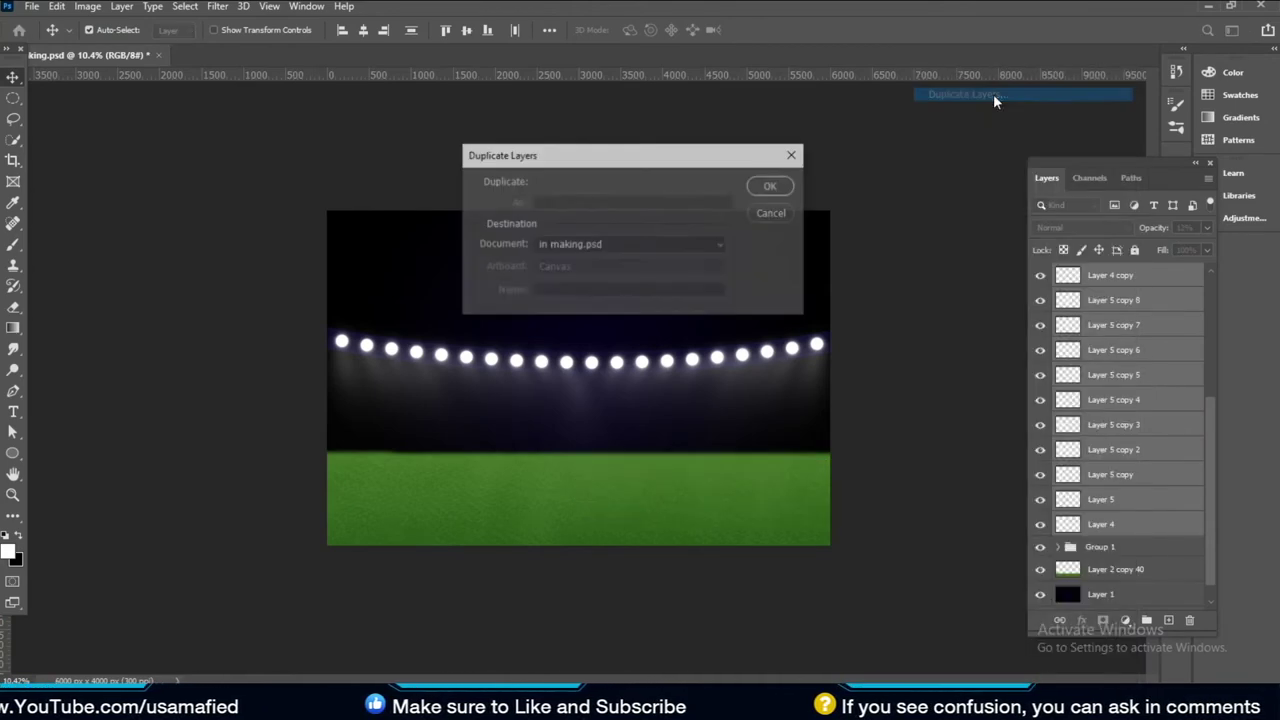
left_click(783, 187)
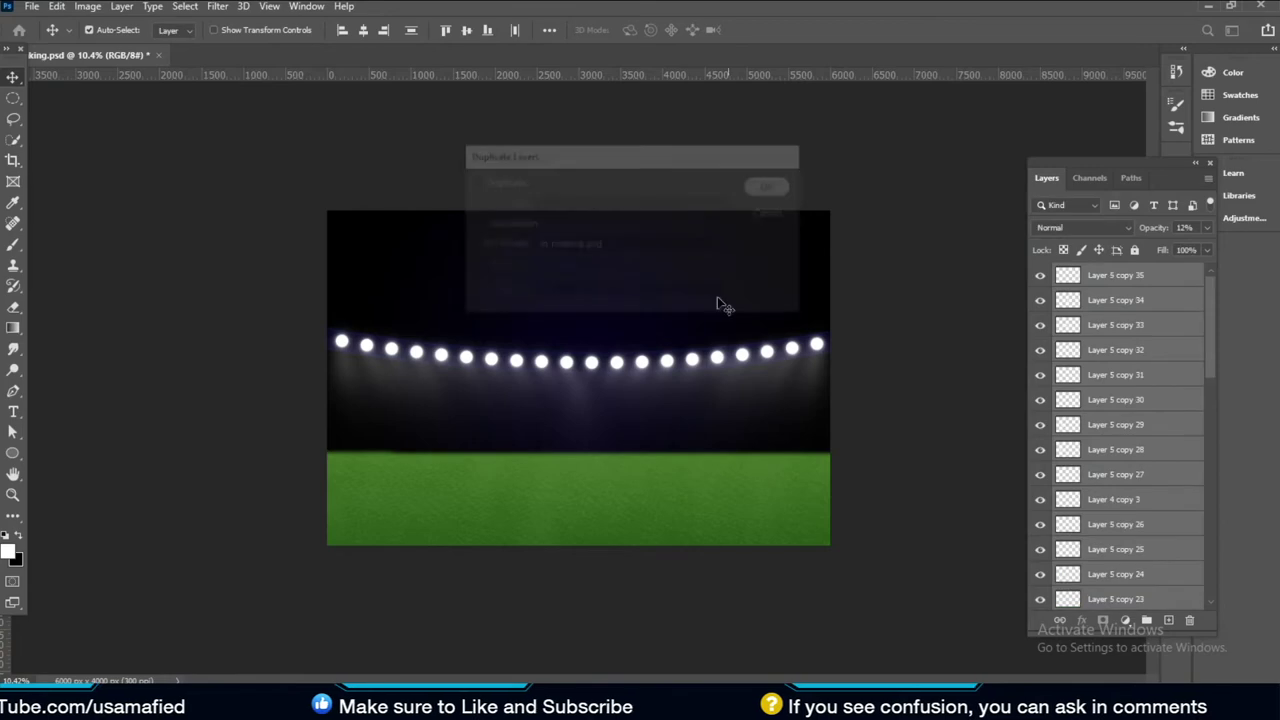
right_click(1133, 315)
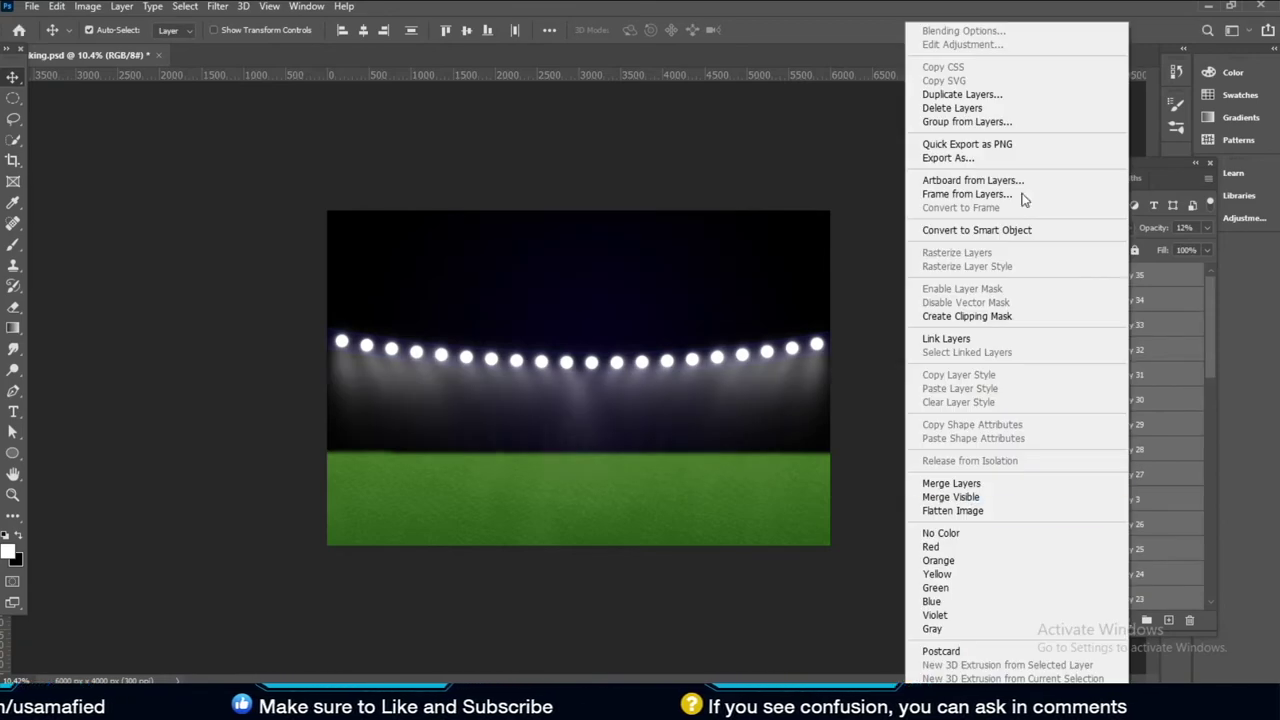
left_click(951, 483)
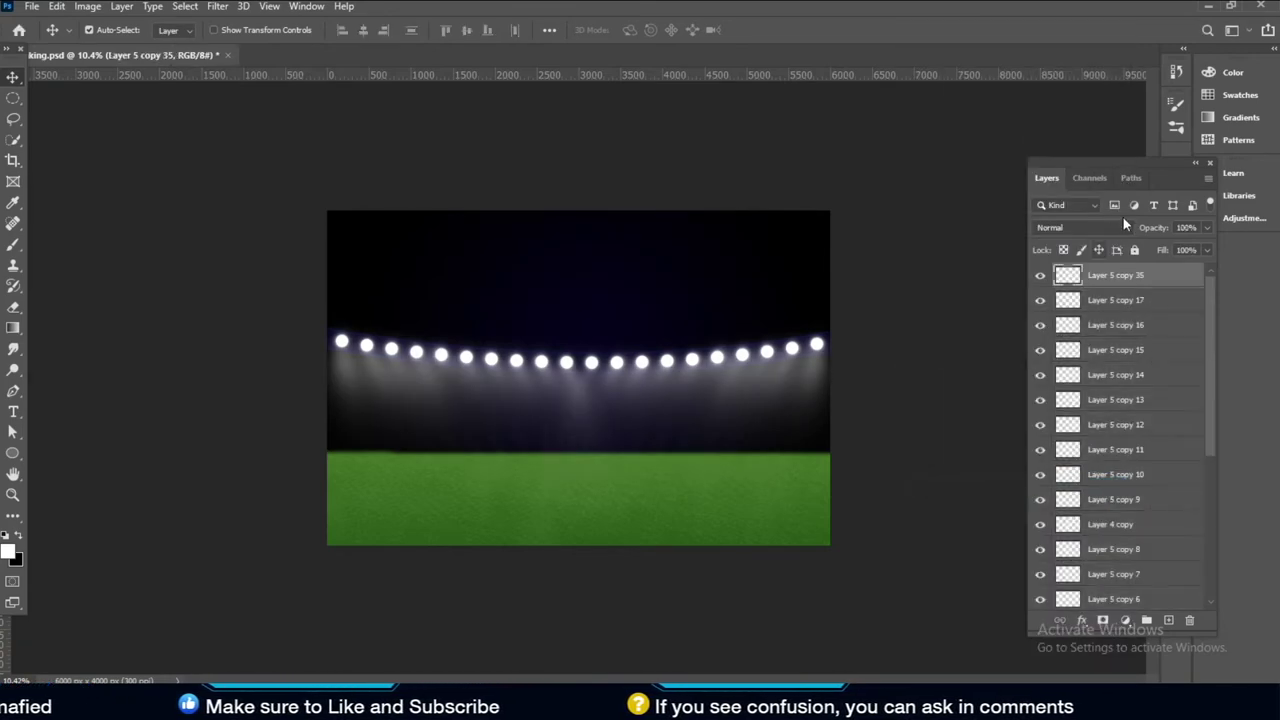
right_click(1068, 275)
Give Layer 5 copy 35 a blue (0a55ff) Color Overlay
left_click(853, 228)
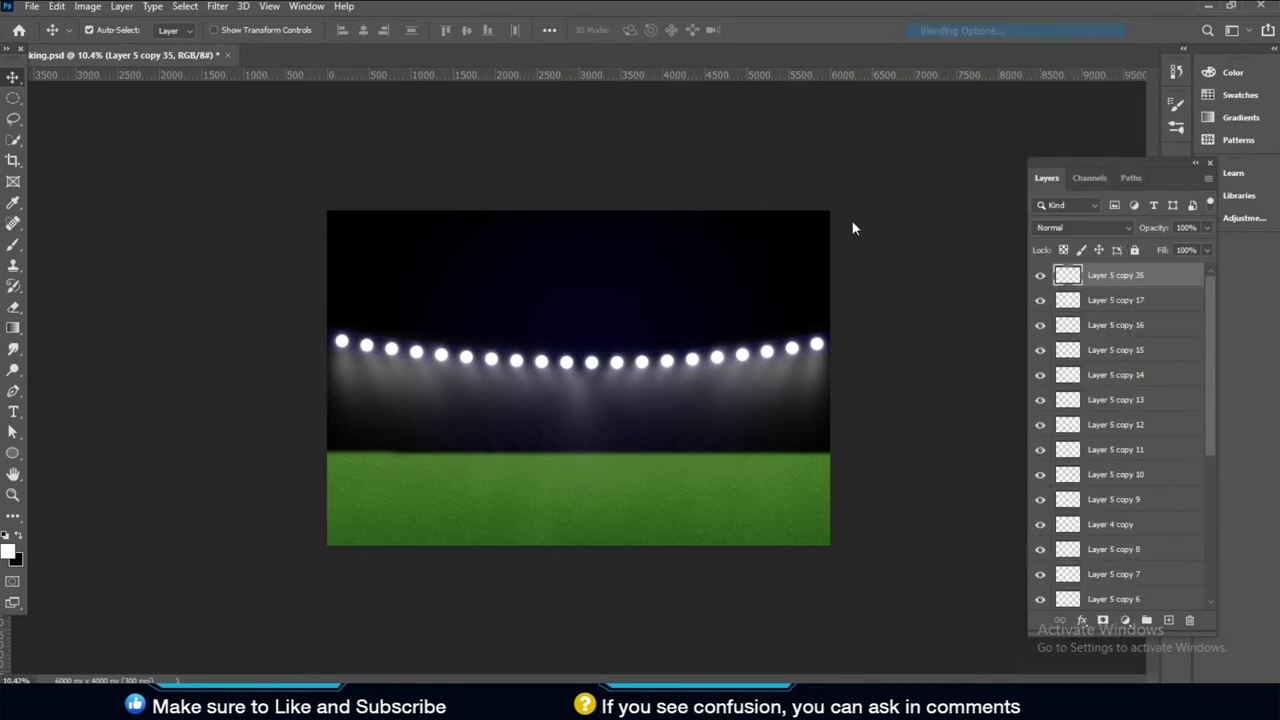
left_click(694, 317)
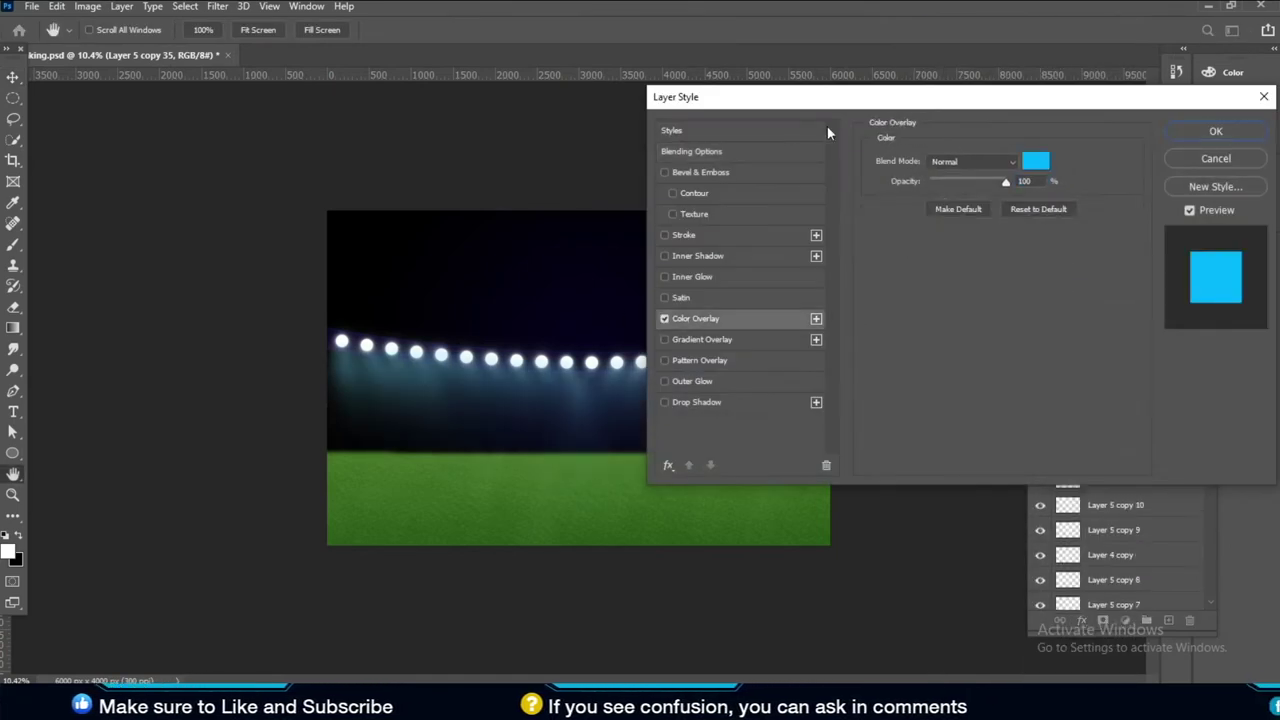
mouse_move(985, 108)
left_mouse_down()
mouse_move(1068, 101)
mouse_move(1080, 132)
left_mouse_up()
left_click(1117, 154)
type("0a55ff")
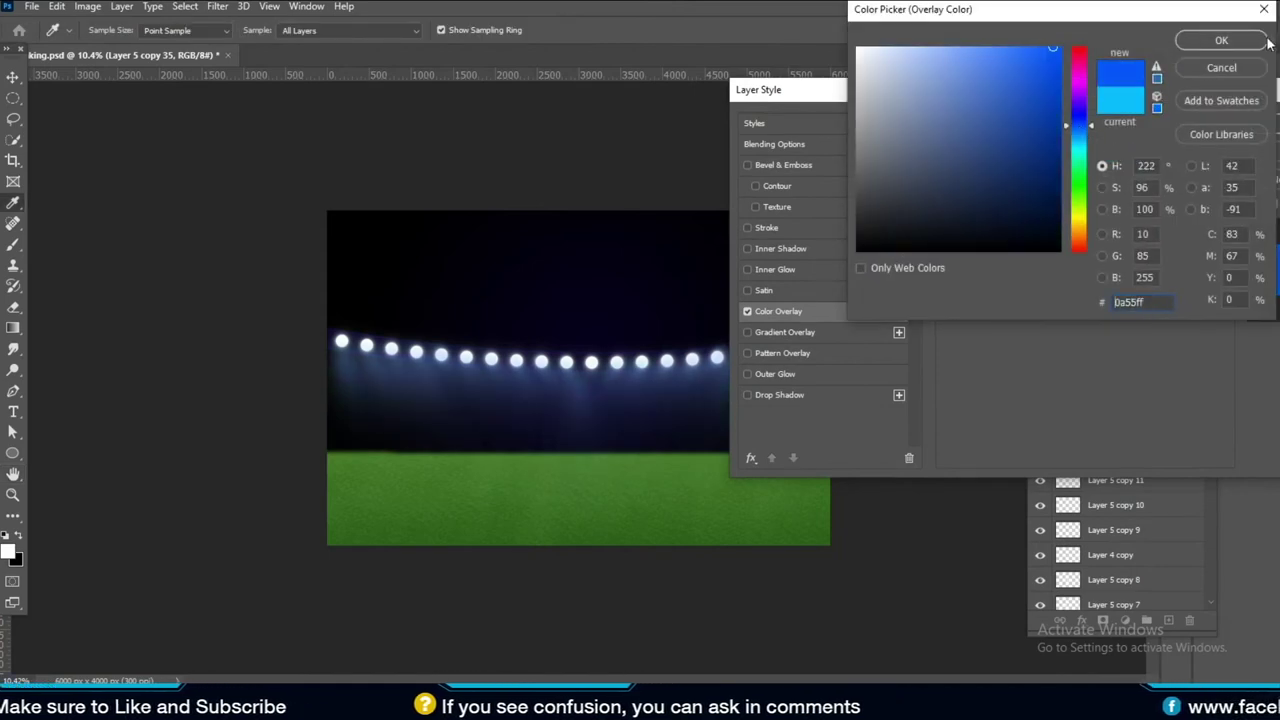
left_click(1256, 41)
left_click(1262, 124)
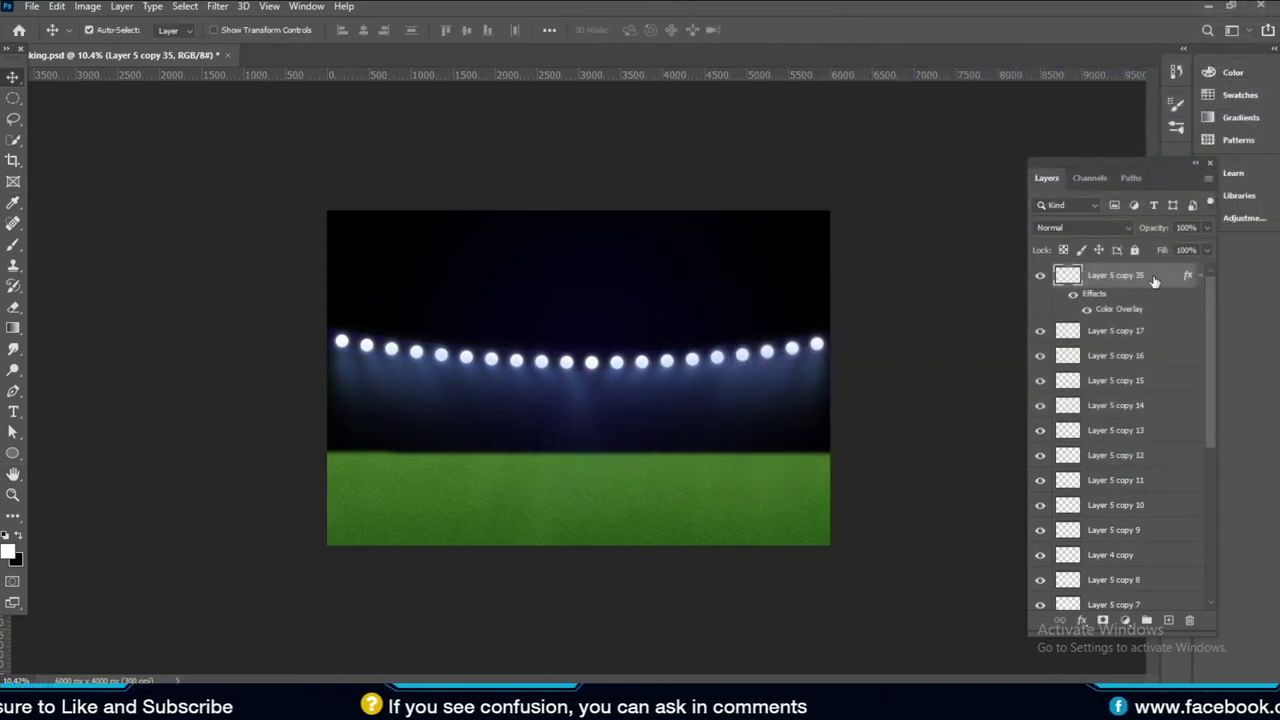
Move Layer 5 copy 35 below Layer 4 and rasterize its overlay into the pixels
left_click_drag(1150, 279, 1153, 638)
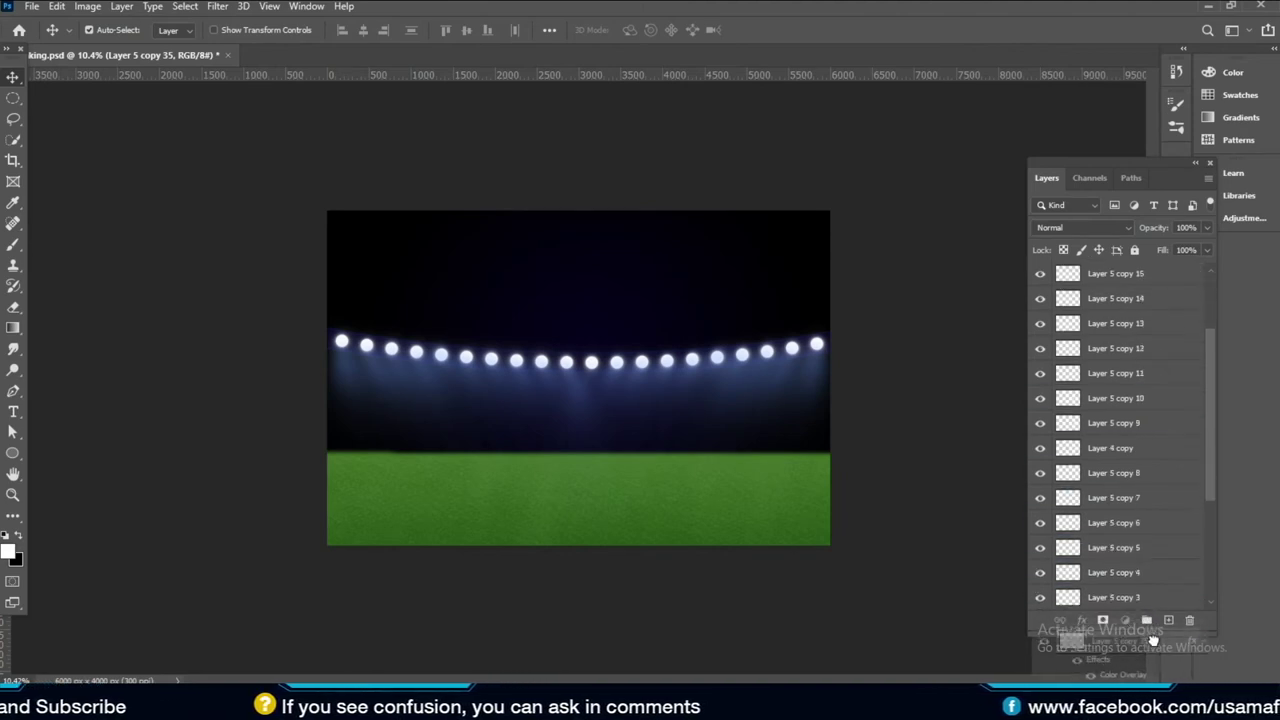
left_click_drag(1153, 638, 1121, 500)
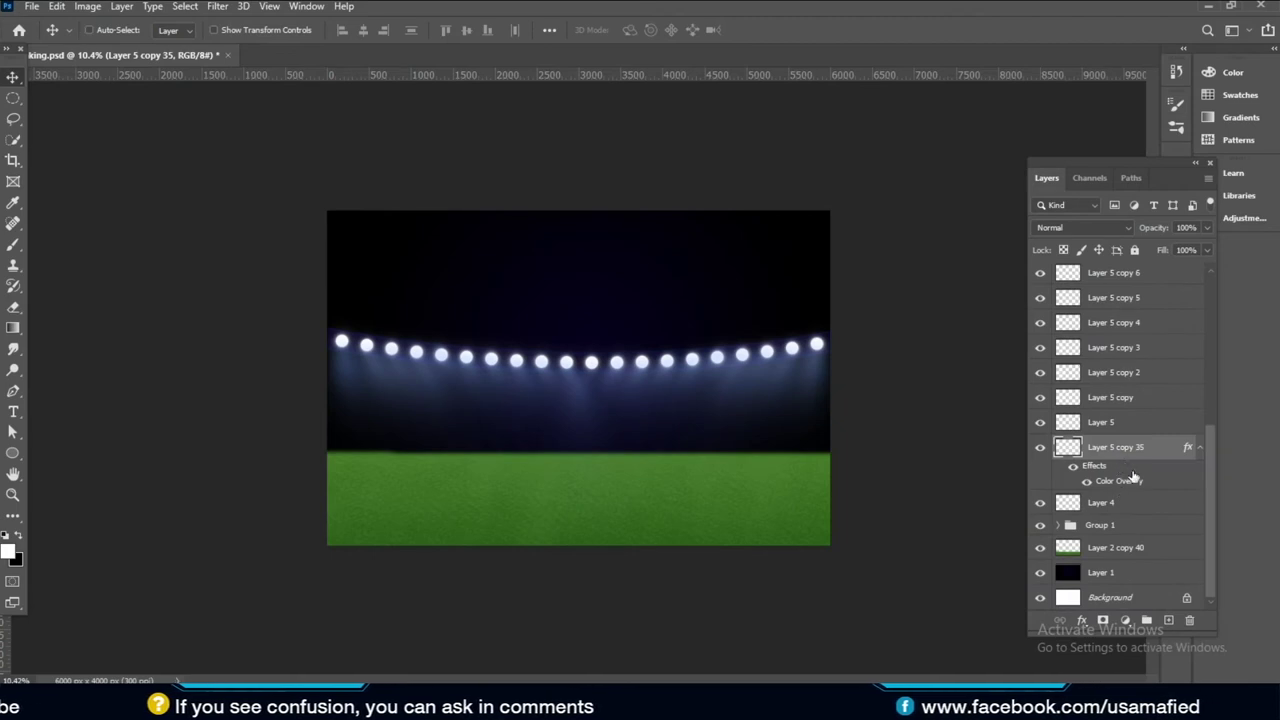
left_click_drag(1108, 456, 1107, 515)
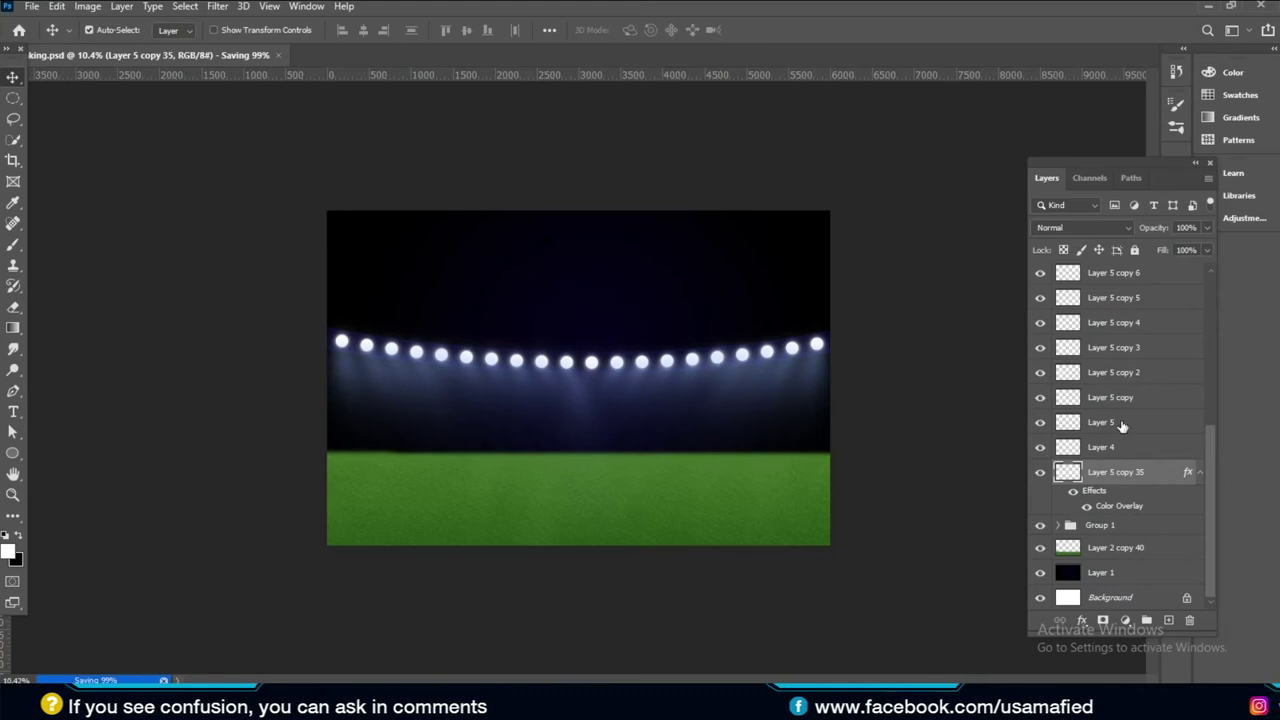
right_click(1145, 474)
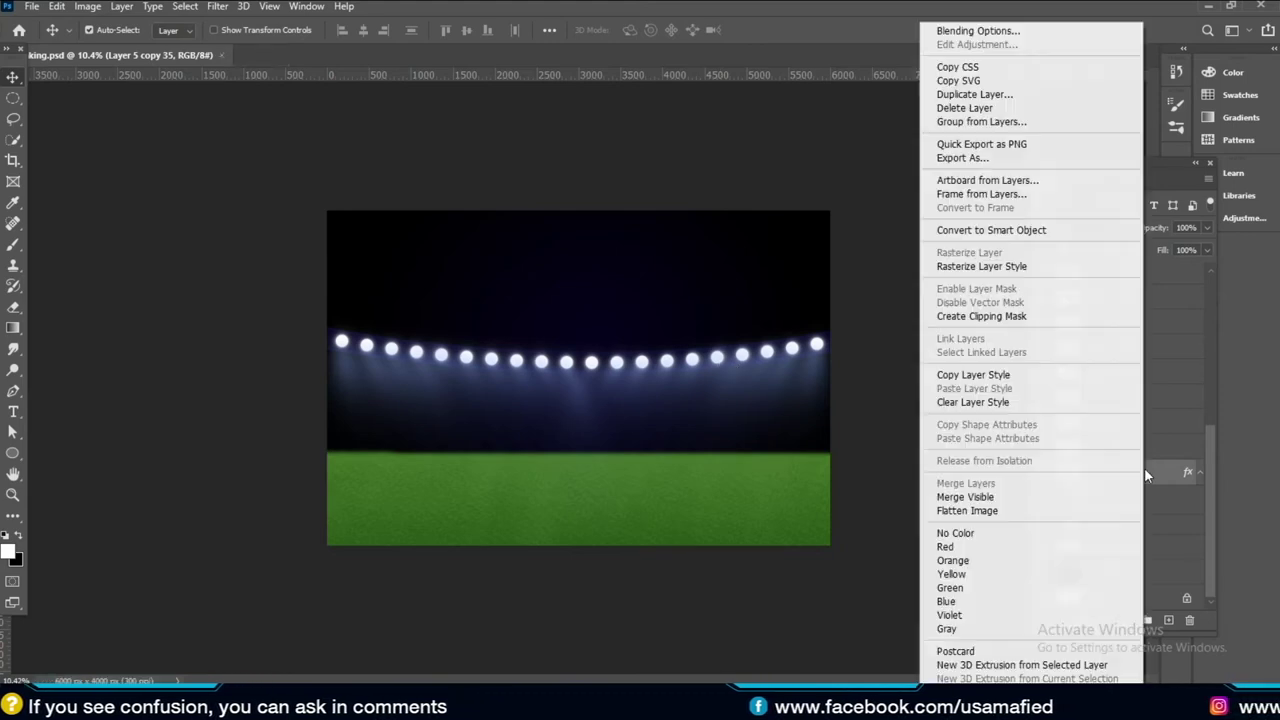
left_click(1010, 265)
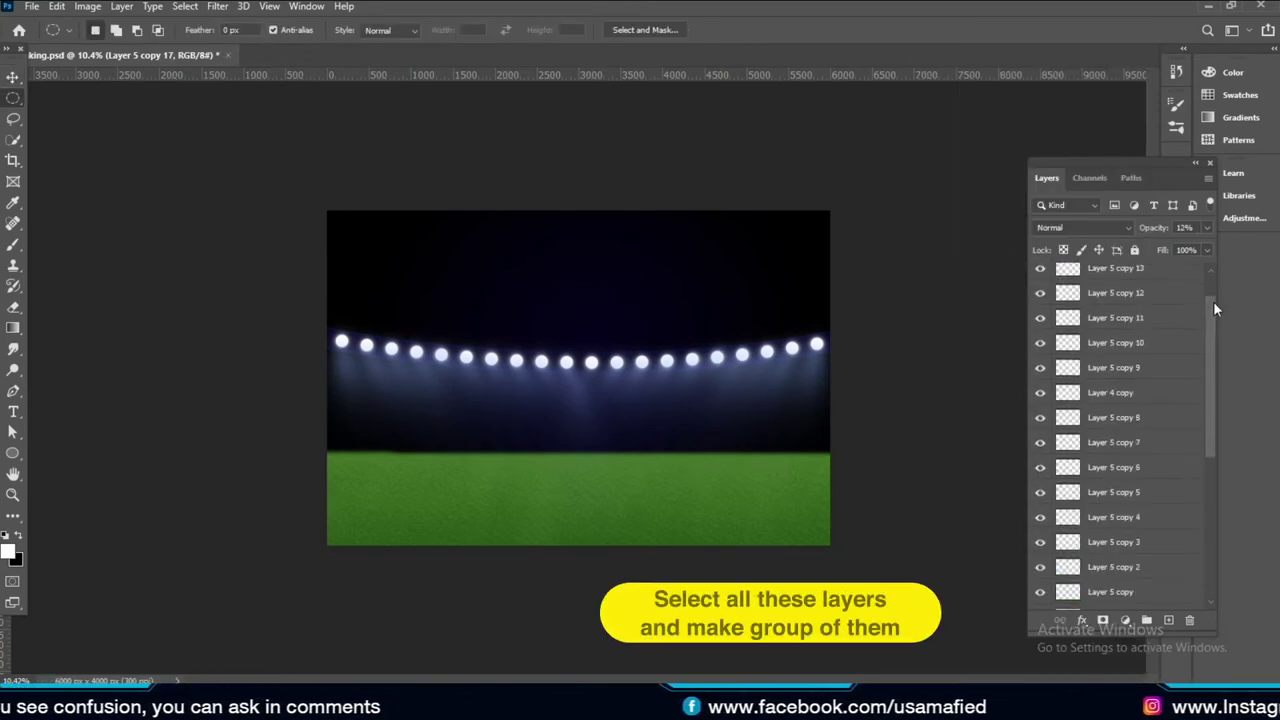
left_click(1127, 527, "shift")
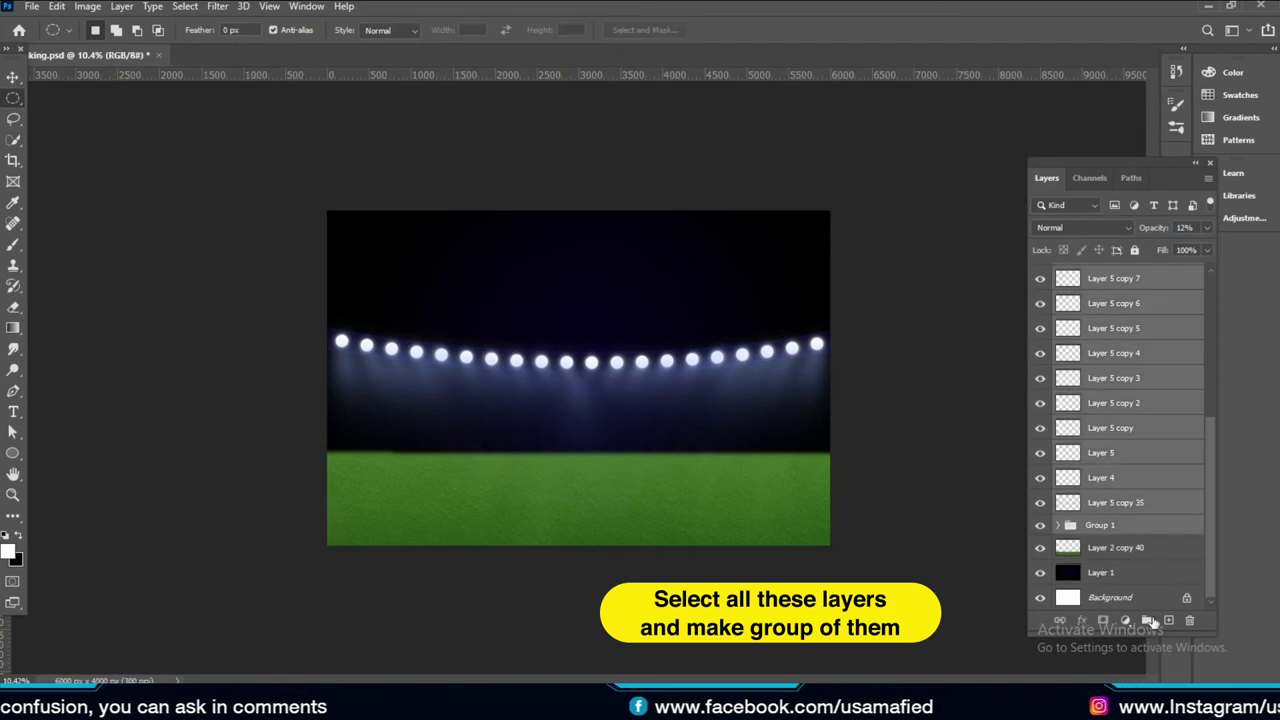
Group the string-light layers as Group 2 and draw a small white, strokeless circle in the sky
left_click(1147, 620)
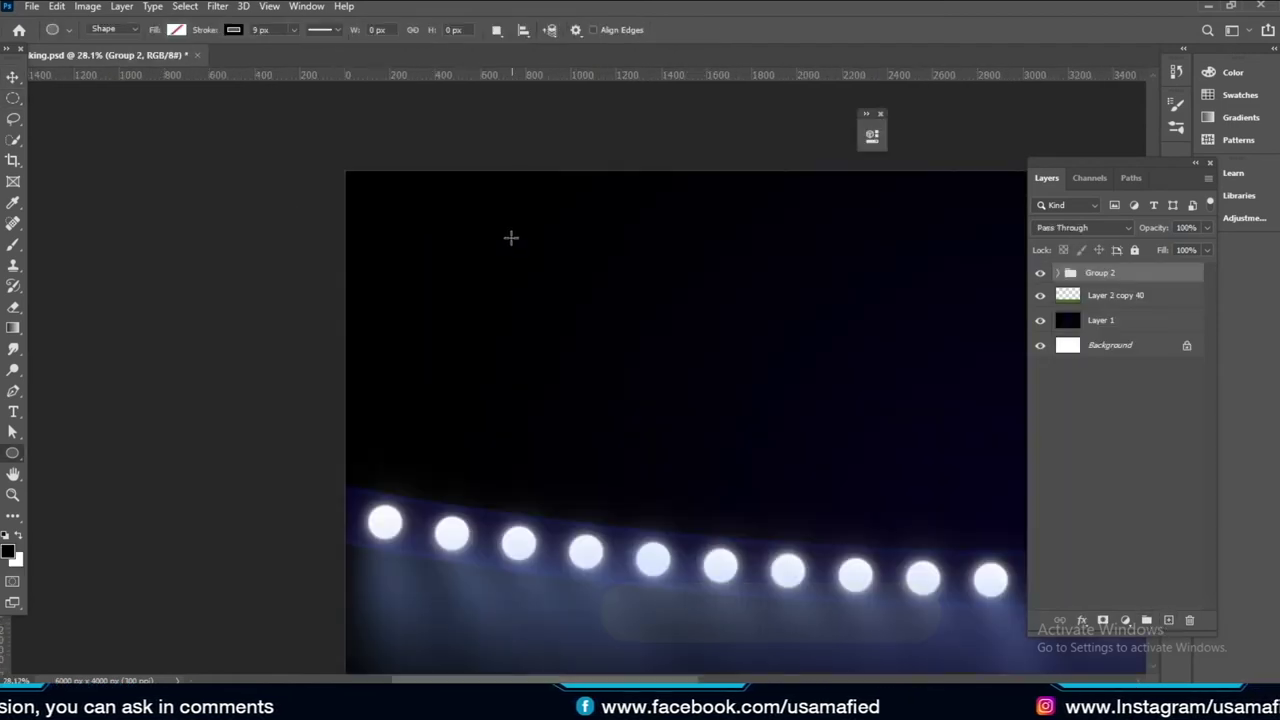
left_click_drag(495, 241, 528, 274)
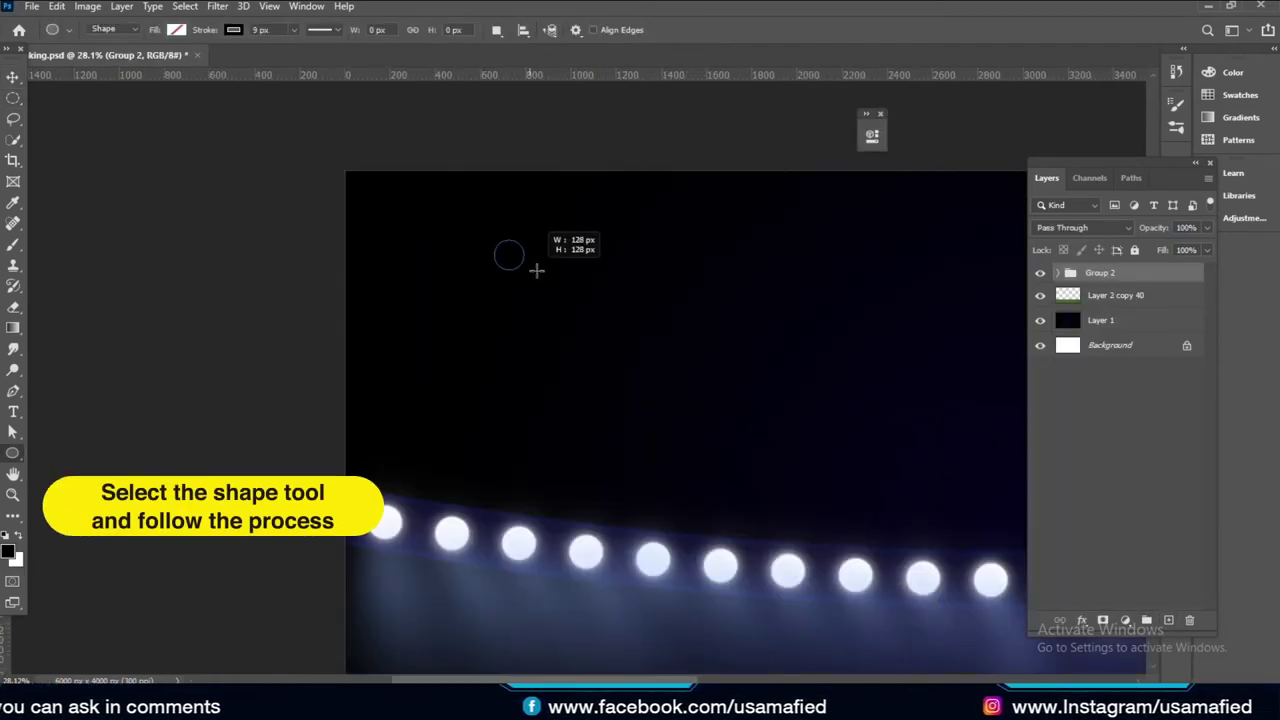
left_click(232, 30)
left_click(138, 60)
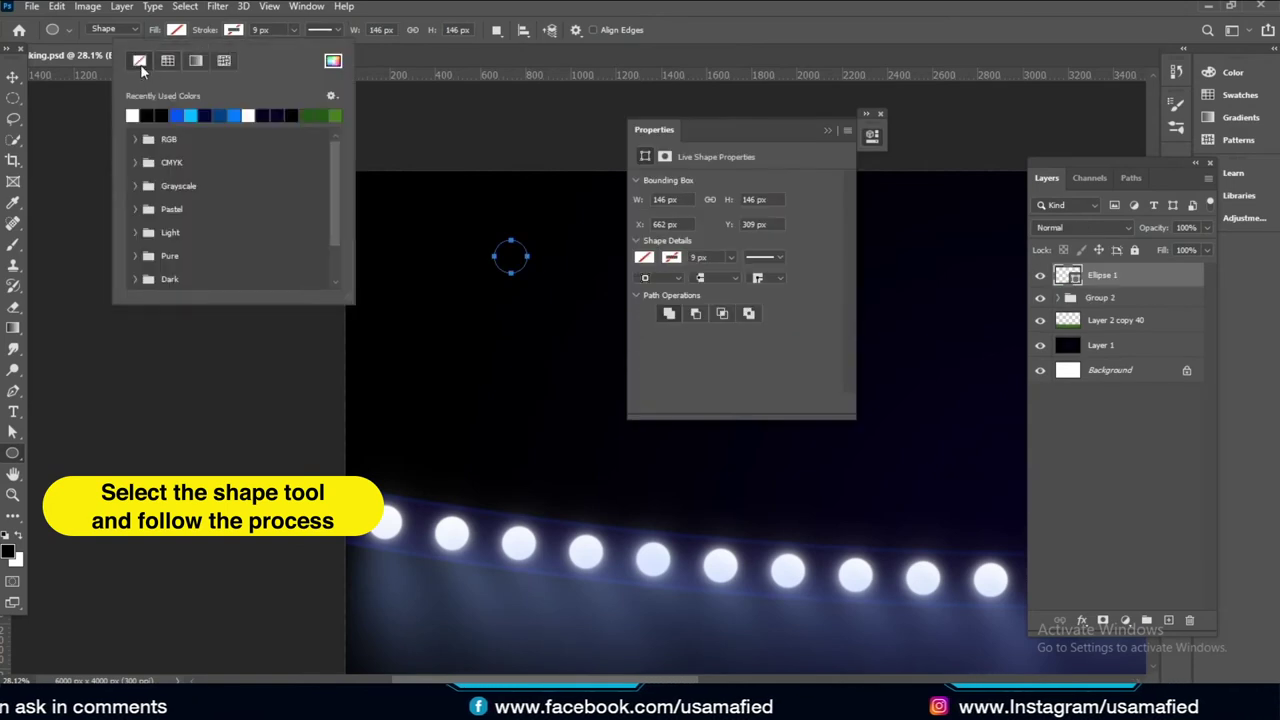
left_click(180, 31)
left_click(76, 115)
left_click(880, 112)
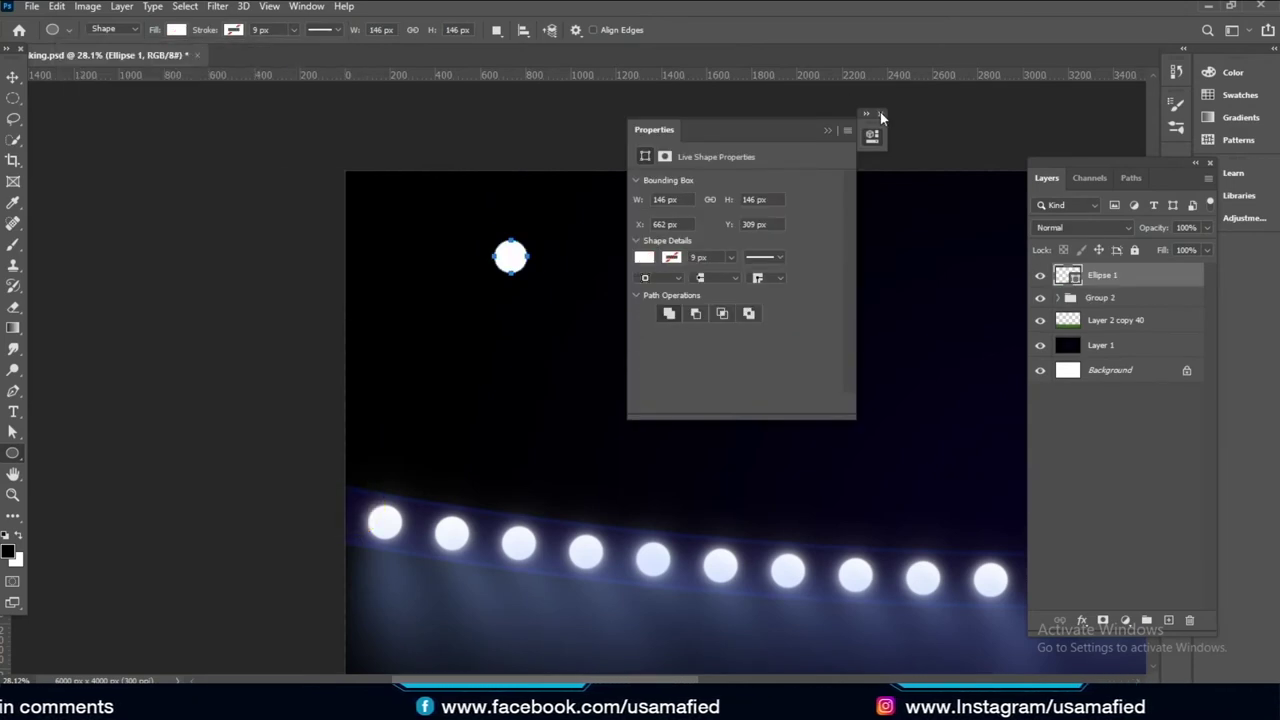
left_click(880, 113)
Rasterize the circle and add an Outer Glow at about 52% opacity, 54 px size
key("v")
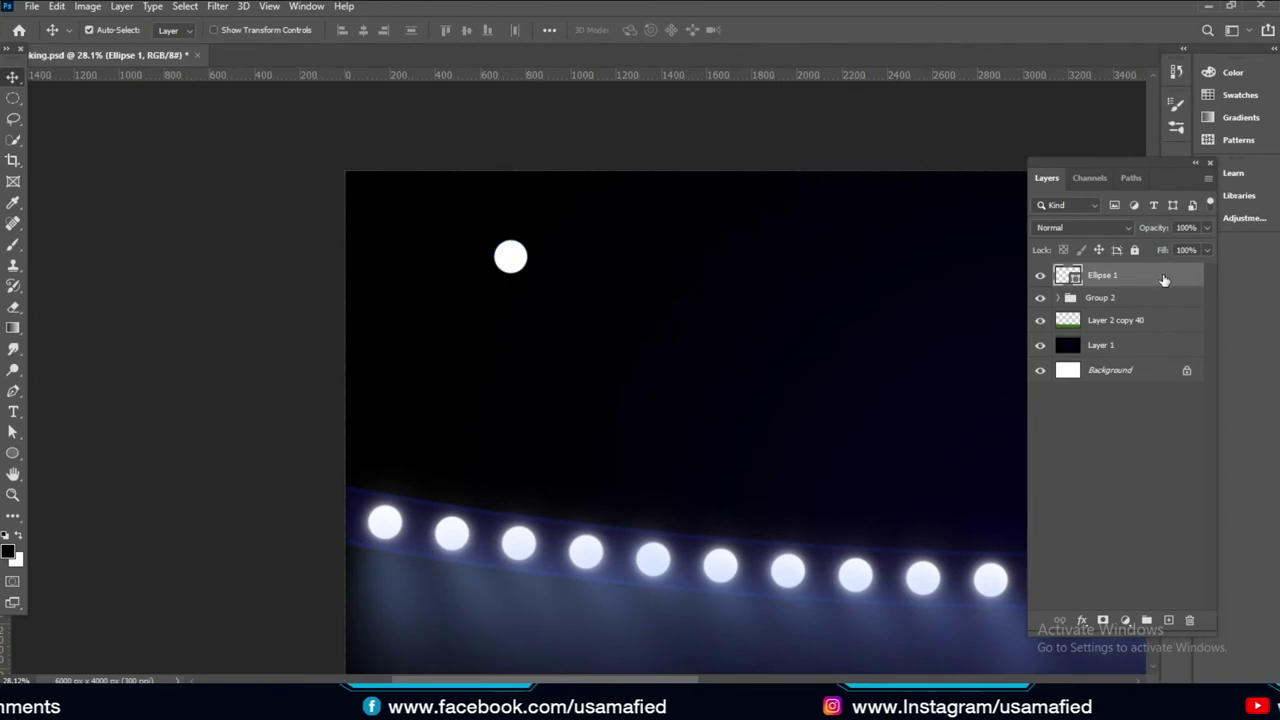
right_click(1163, 280)
left_click(1011, 251)
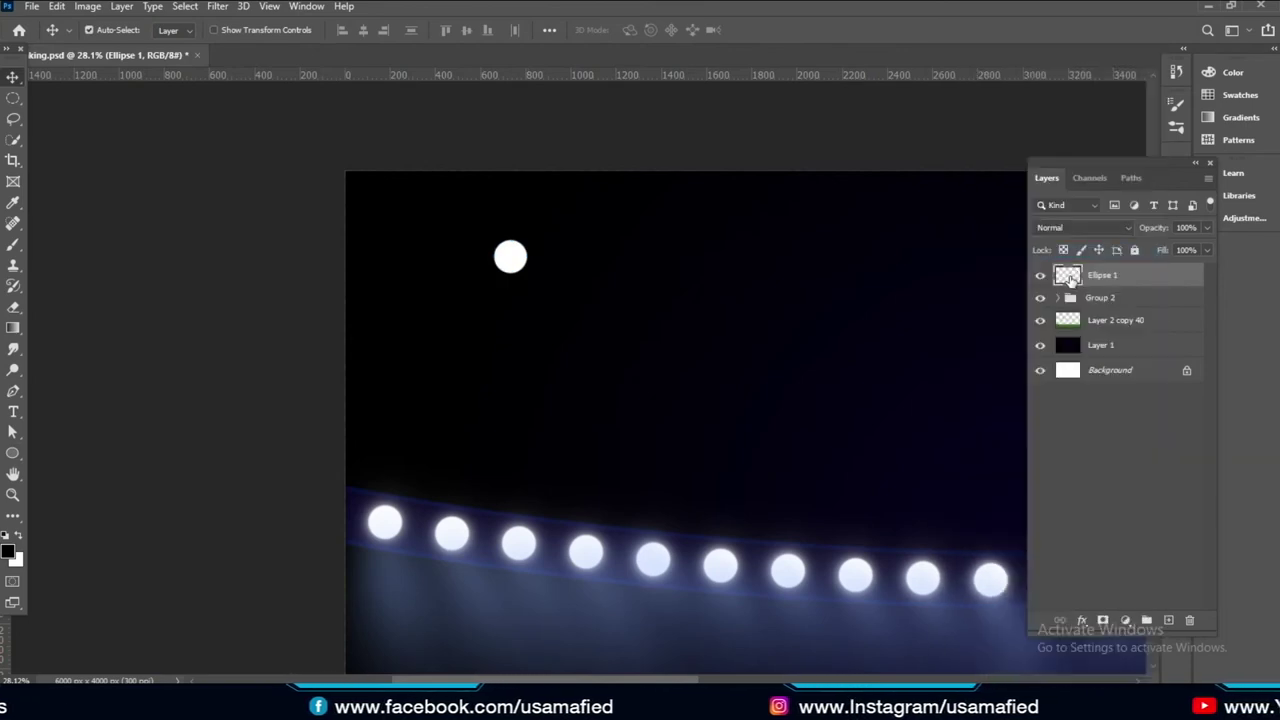
right_click(1095, 282)
left_click(930, 31)
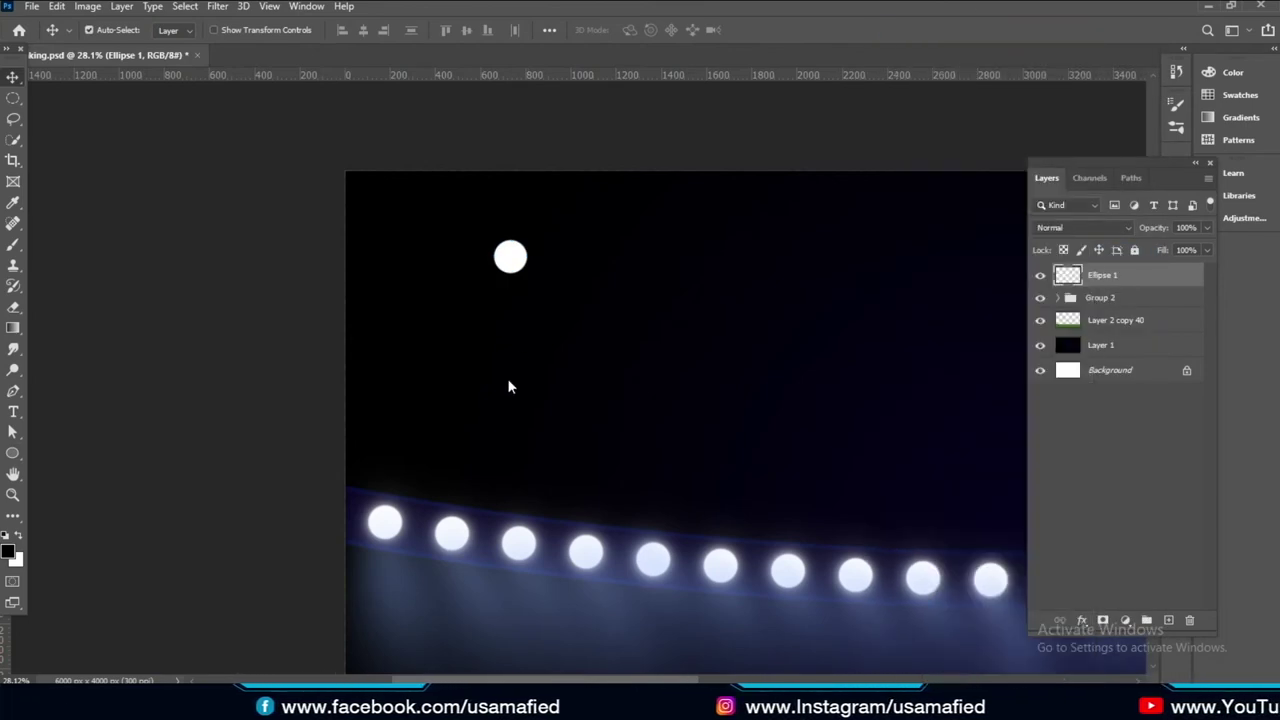
left_click(694, 373)
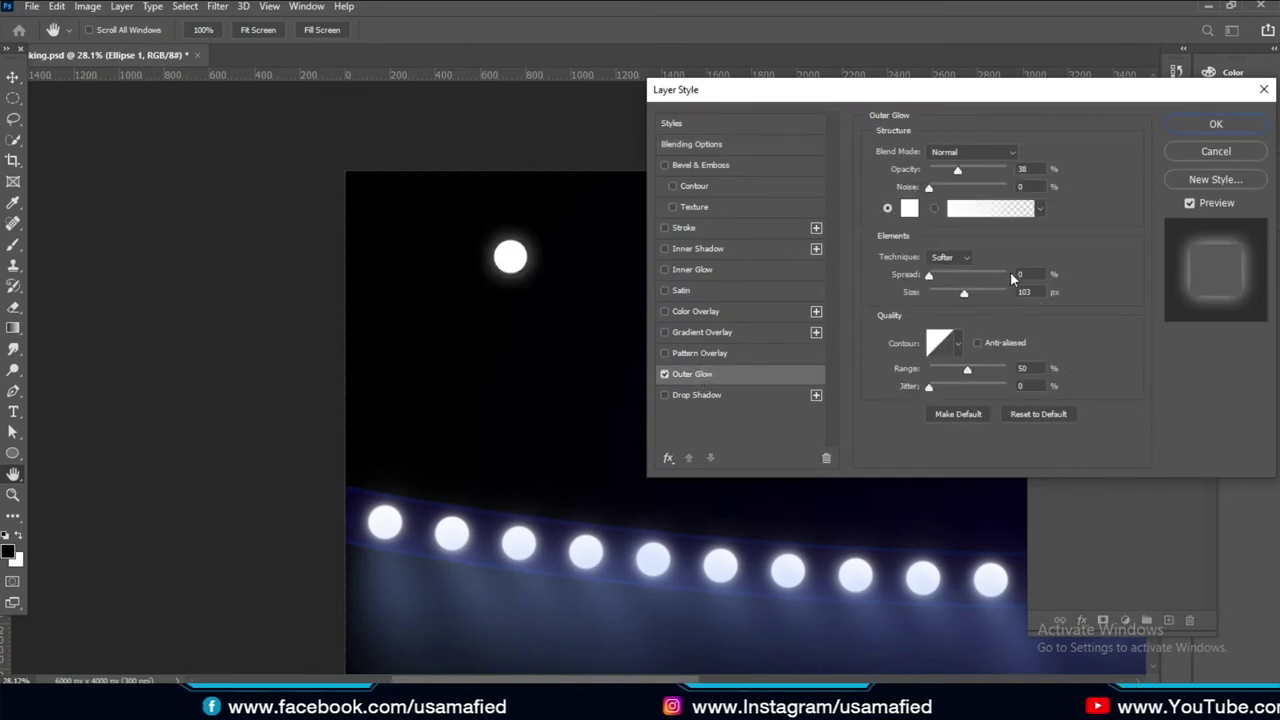
left_click_drag(957, 170, 970, 172)
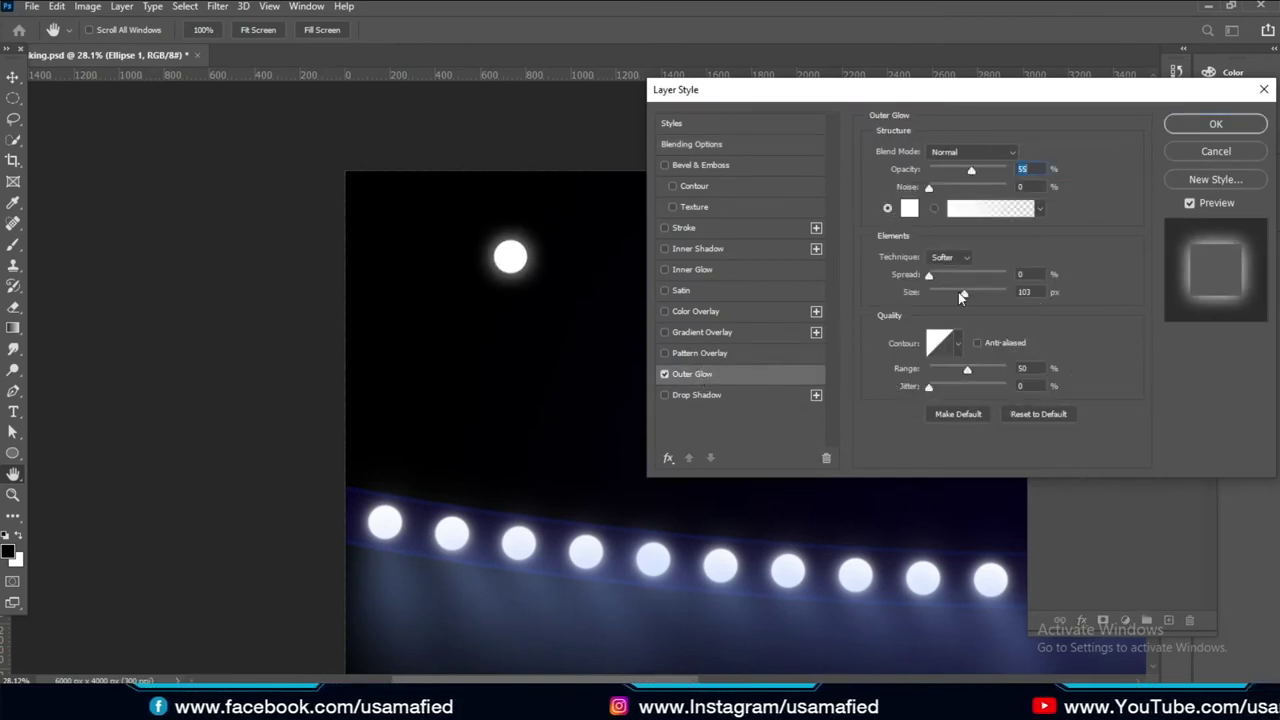
left_click_drag(958, 292, 951, 293)
left_click(1180, 127)
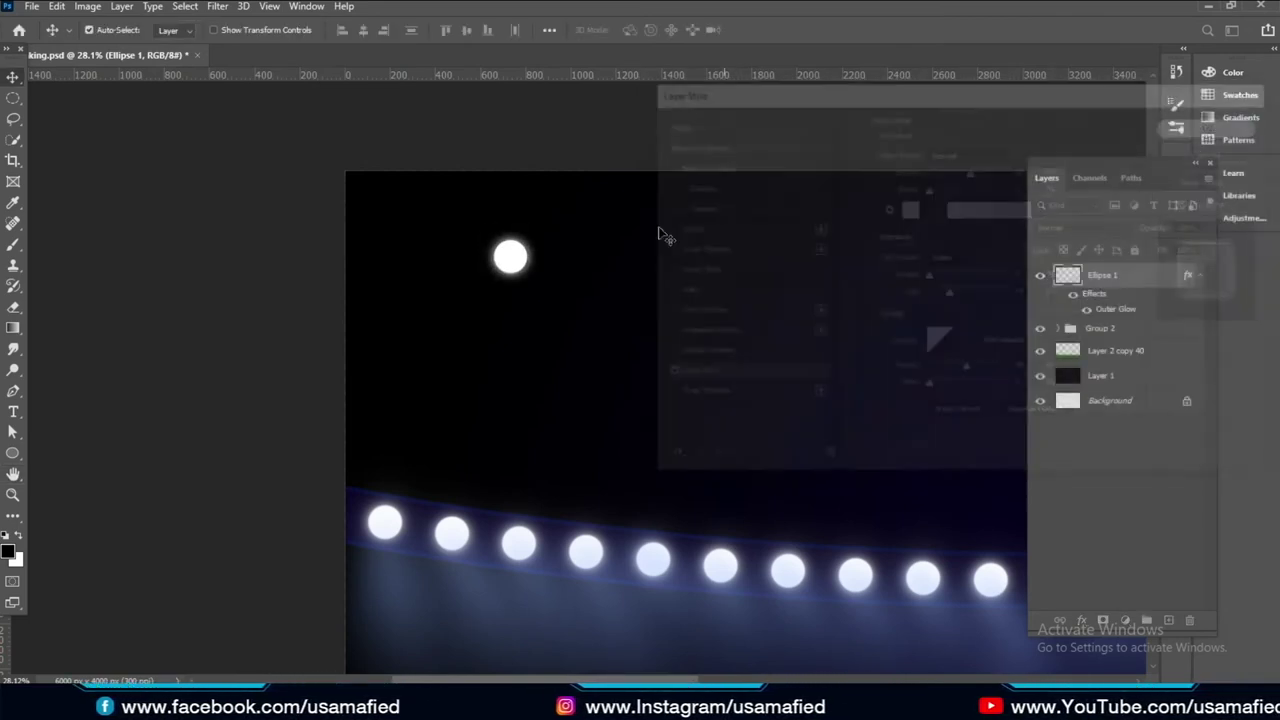
Blur Ellipse 1 with a 3.1 px Gaussian Blur and rasterize its layer style
left_click(218, 7)
mouse_move(228, 187)
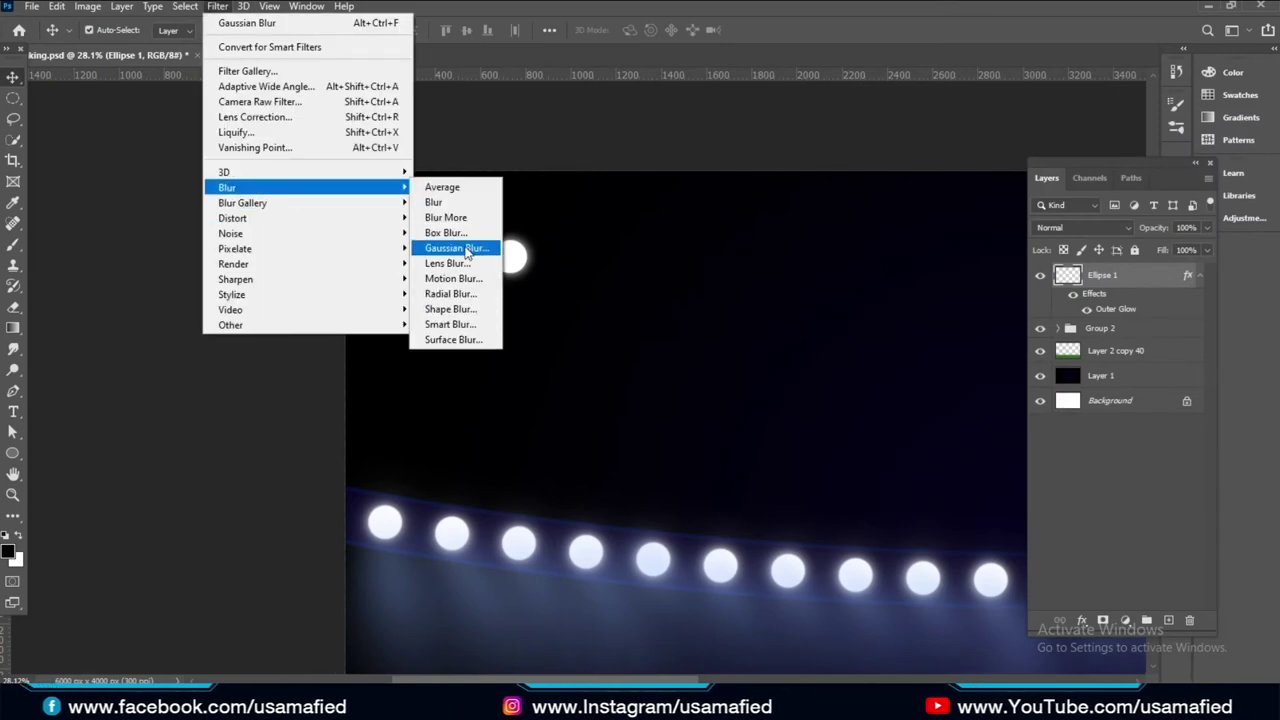
left_click(462, 248)
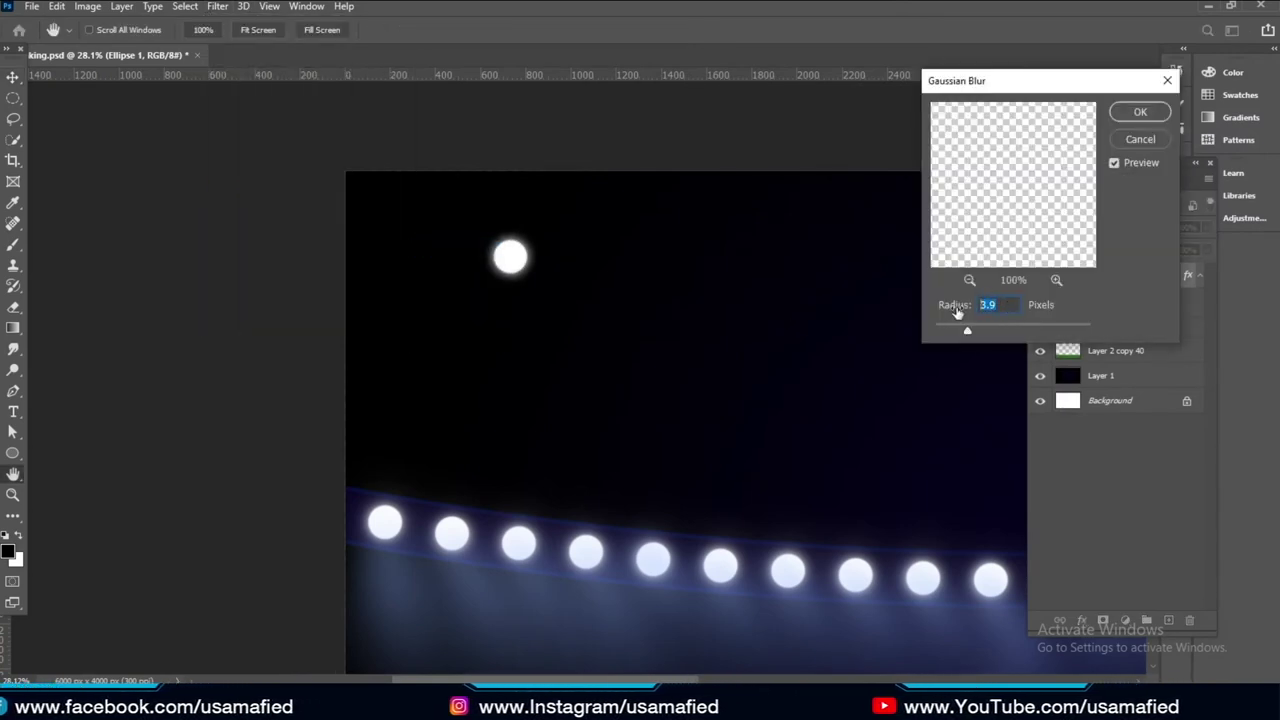
type("3.1")
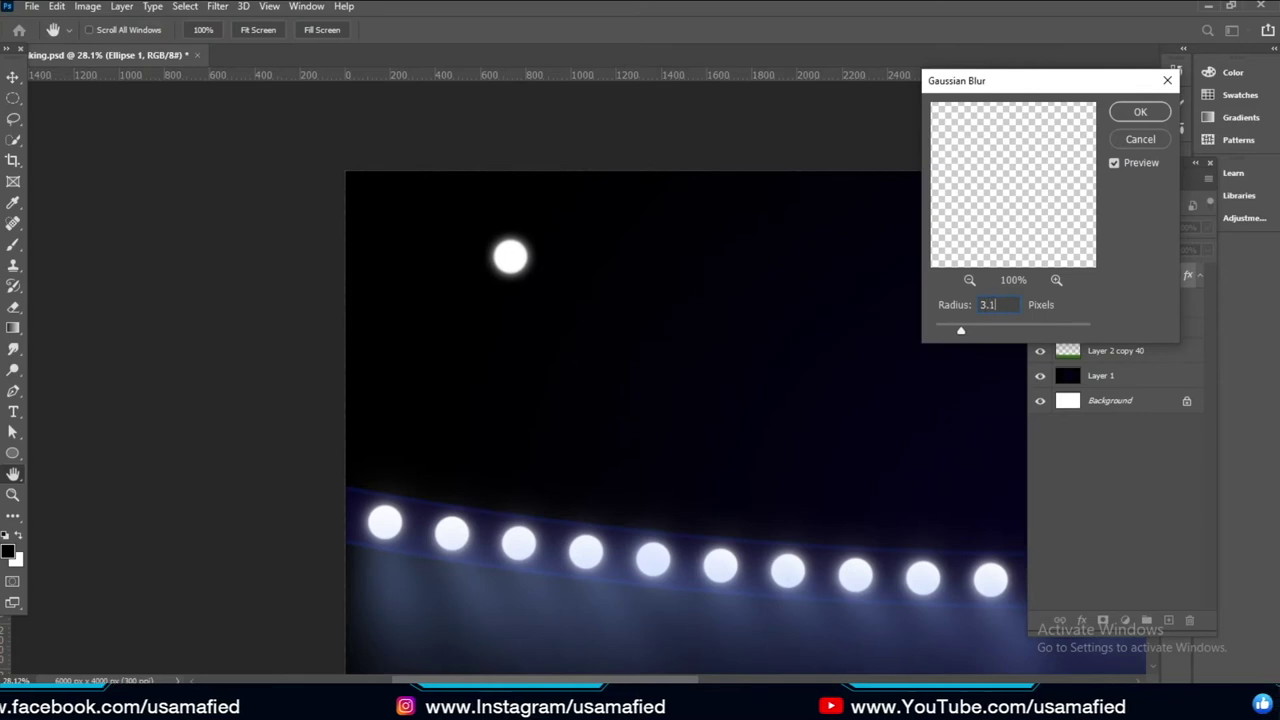
key("Return")
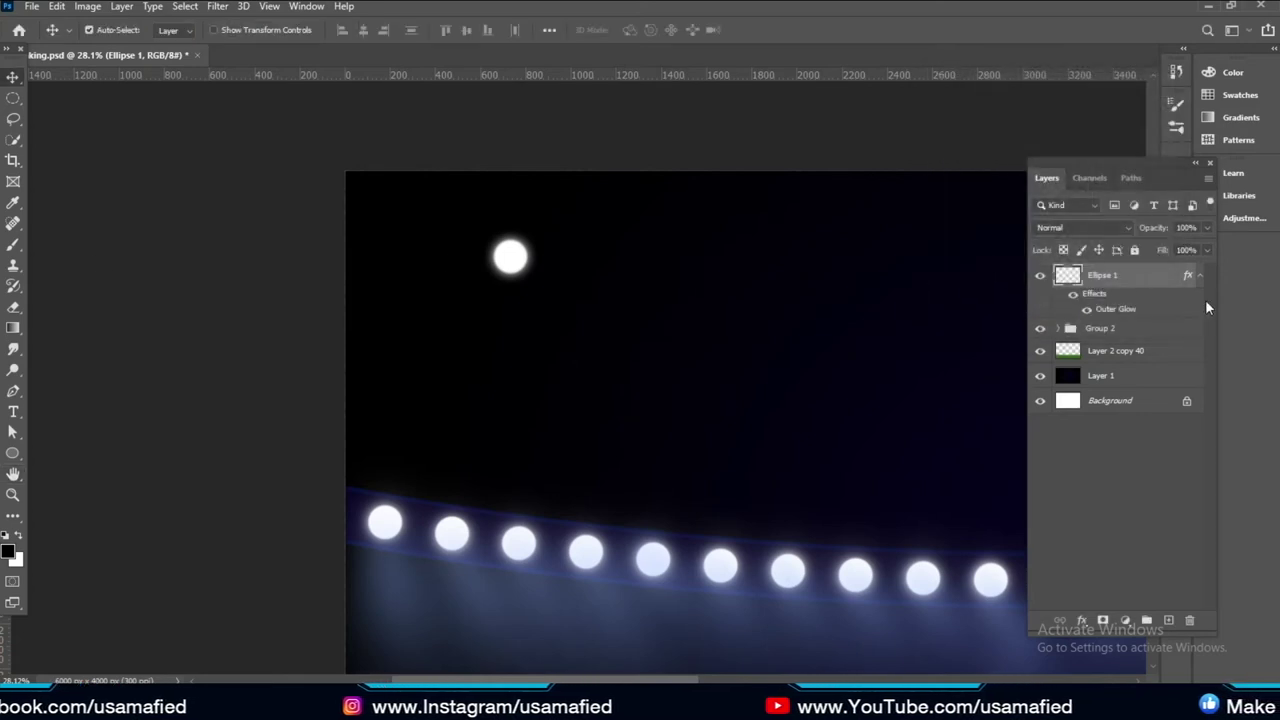
right_click(1140, 286)
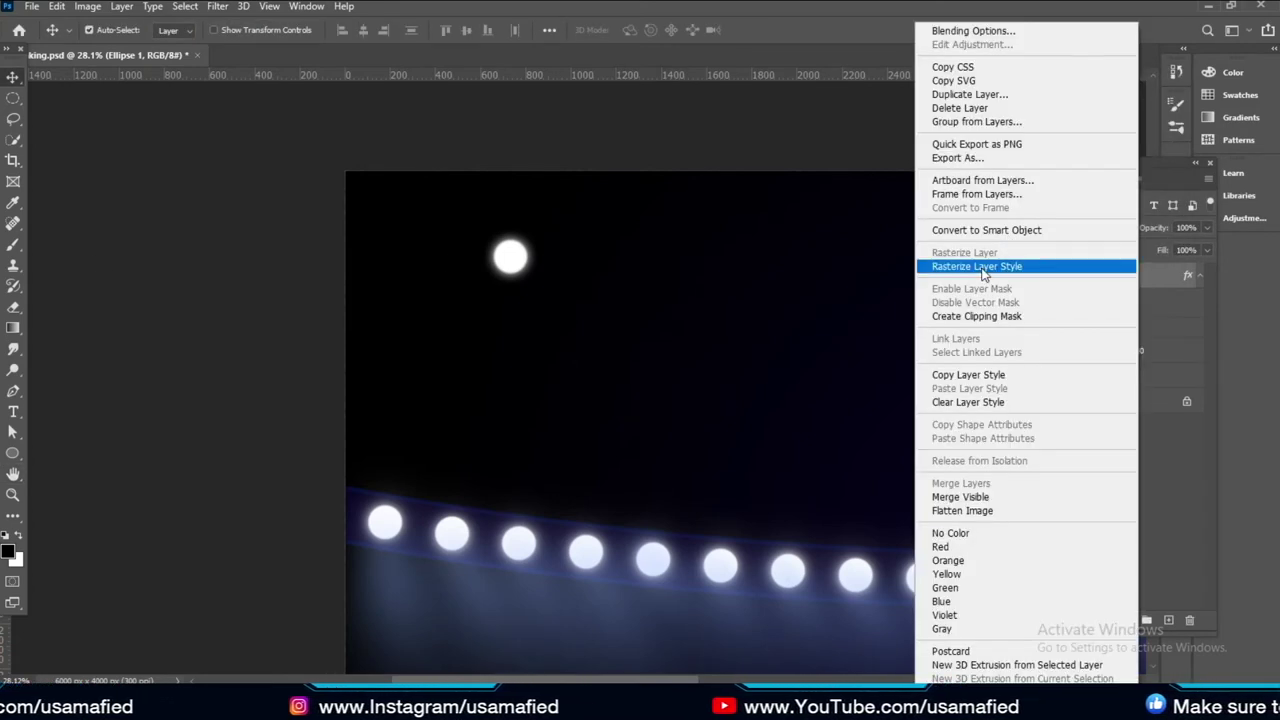
left_click(982, 266)
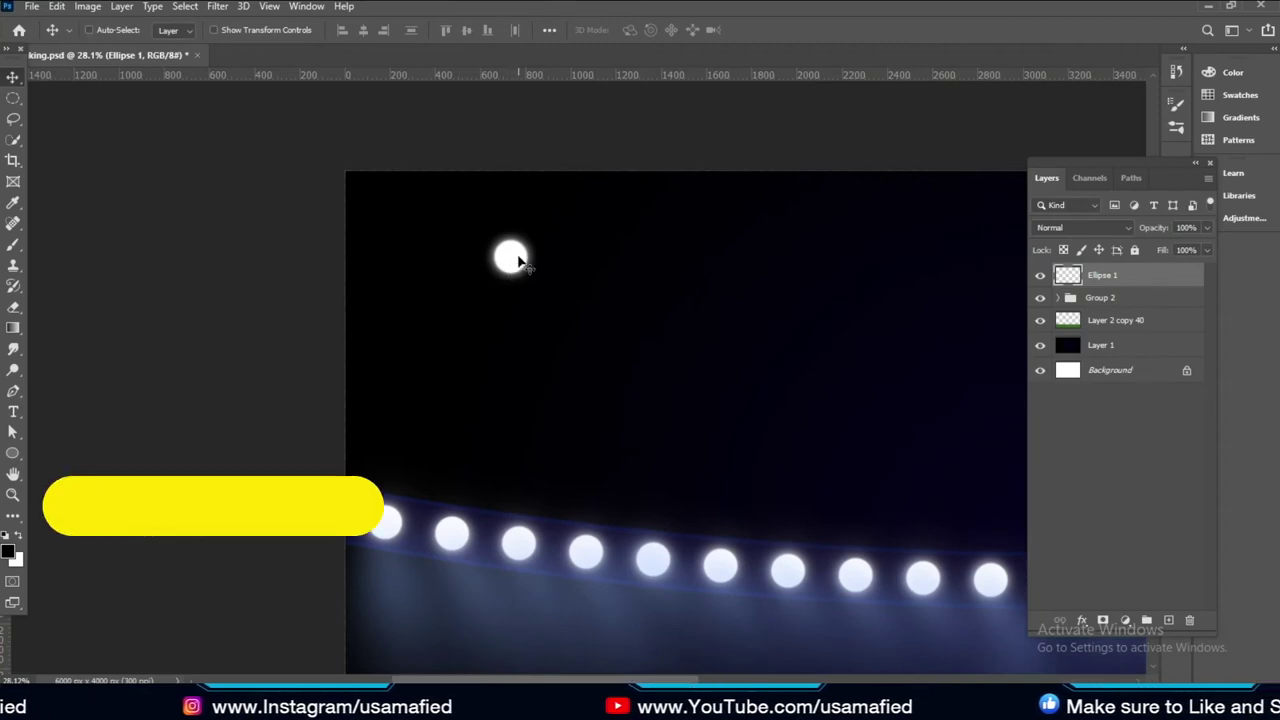
Duplicate the circle into an evenly spaced row of eight, save, and merge the row
left_click_drag(515, 265, 771, 260)
key("ctrl+s")
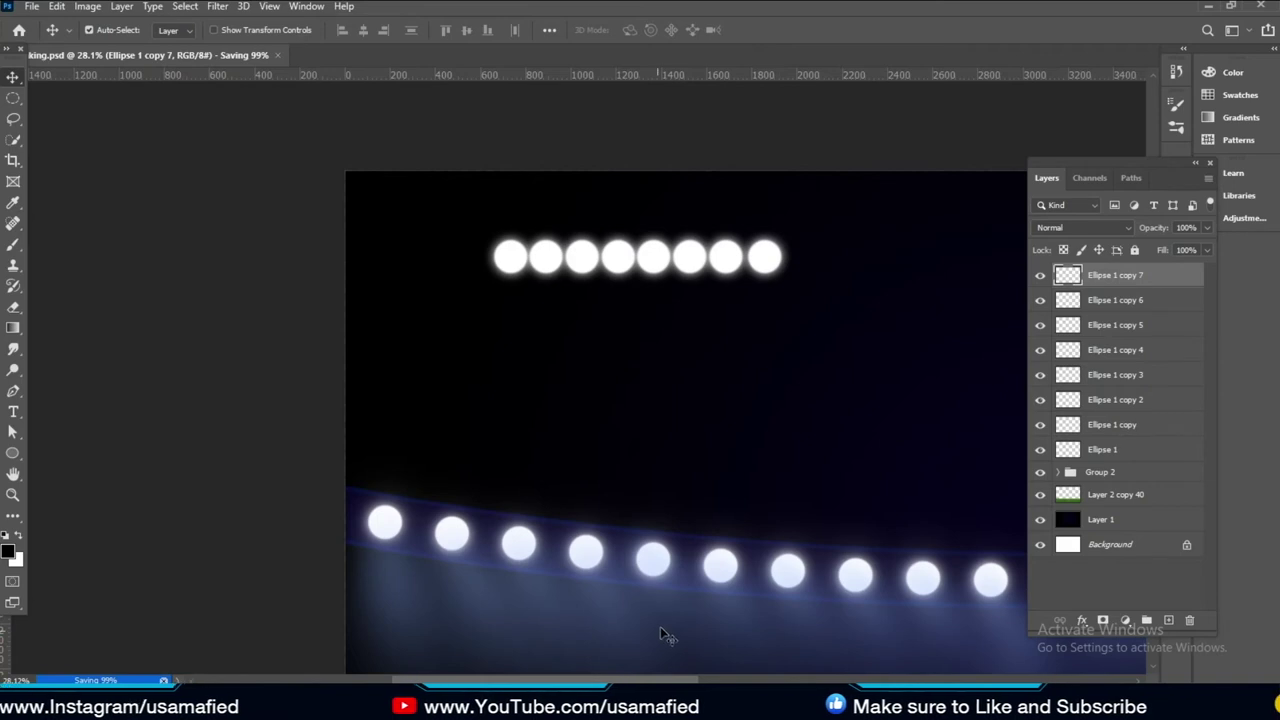
left_click(1108, 452, "shift")
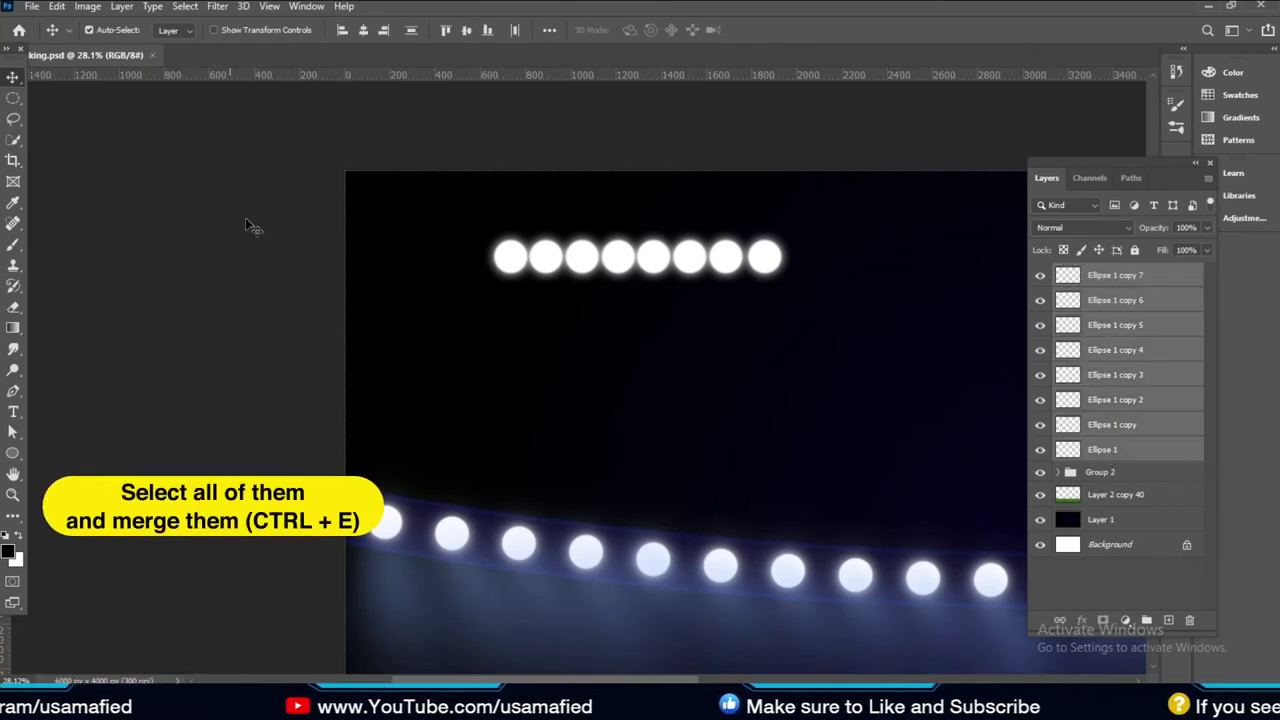
left_click(516, 32)
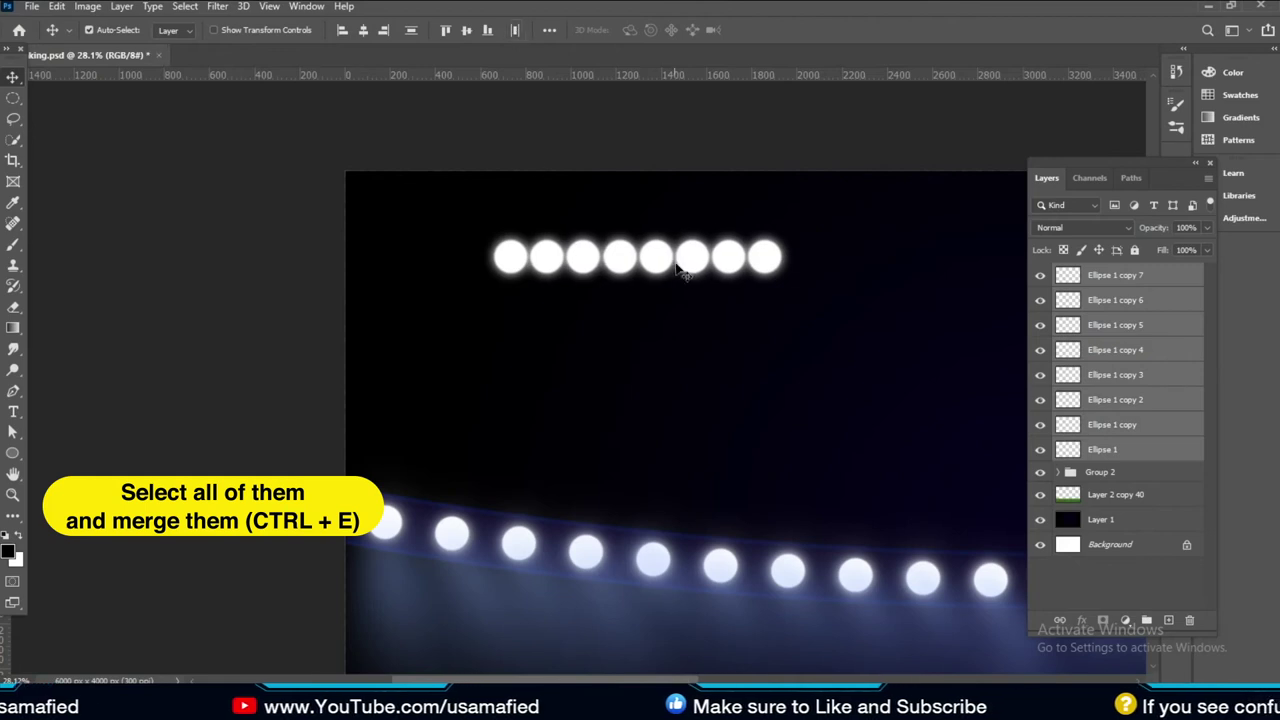
right_click(1118, 300)
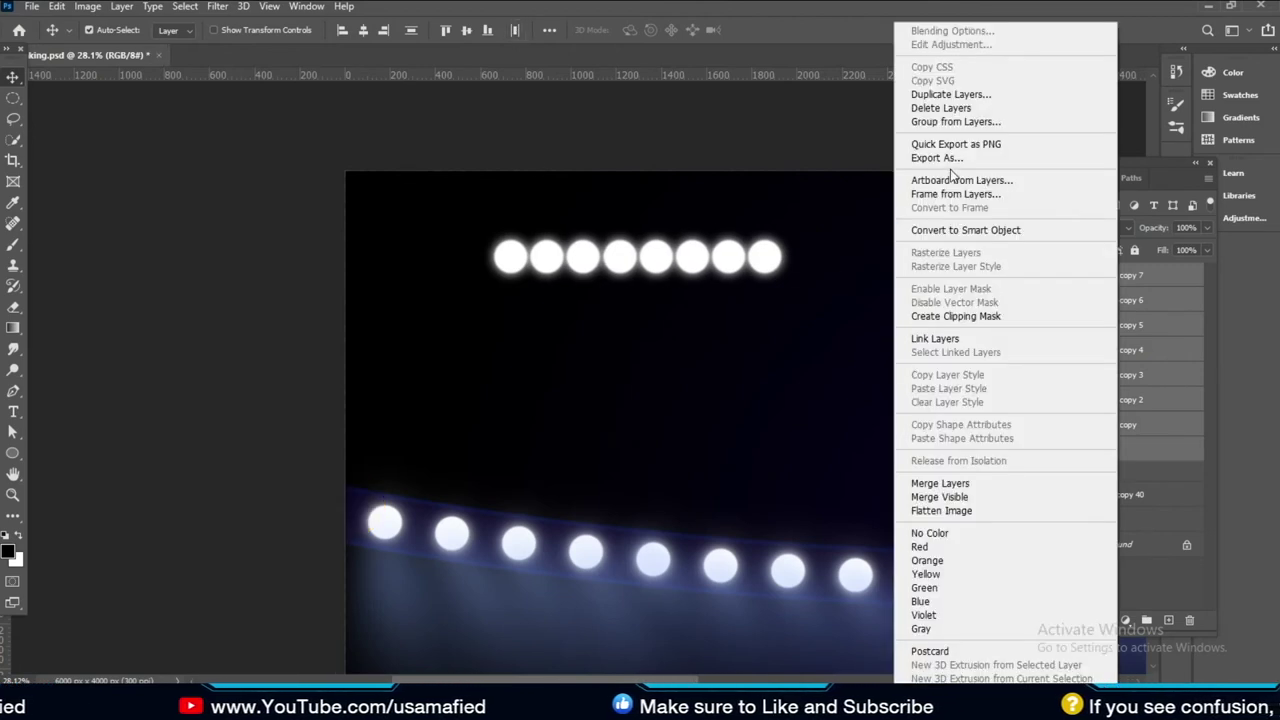
left_click(940, 483)
Space the four circle rows evenly top to bottom to complete the 4 × 8 grid
key("z")
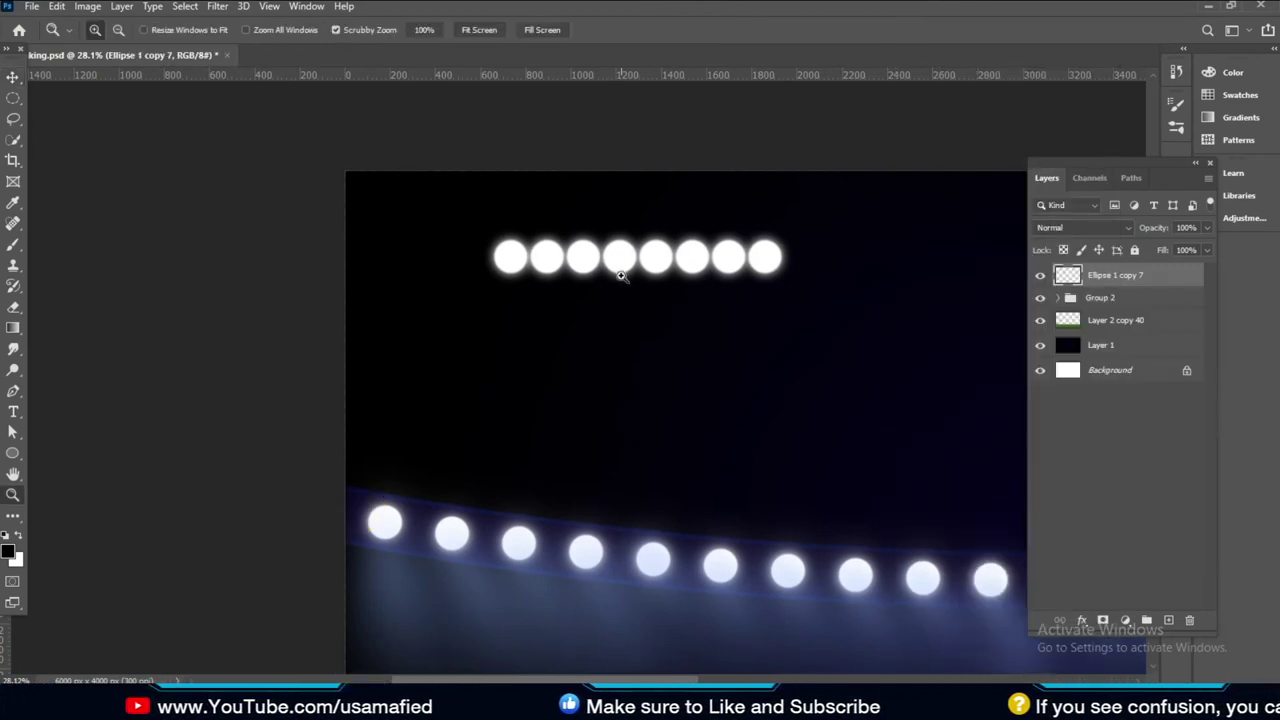
mouse_move(617, 271)
left_mouse_down()
mouse_move(554, 266)
mouse_move(620, 294)
mouse_move(619, 247)
mouse_move(619, 344)
mouse_move(666, 398)
left_mouse_up()
key("v")
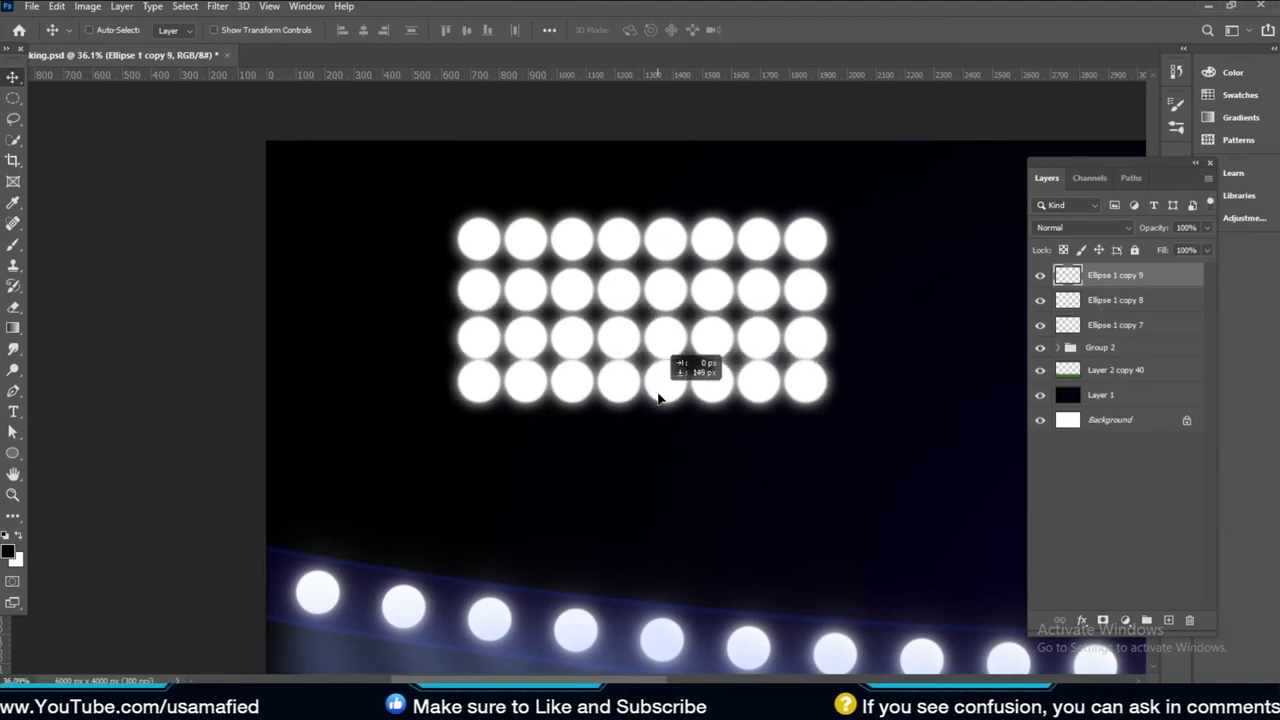
left_click(1118, 352, "shift")
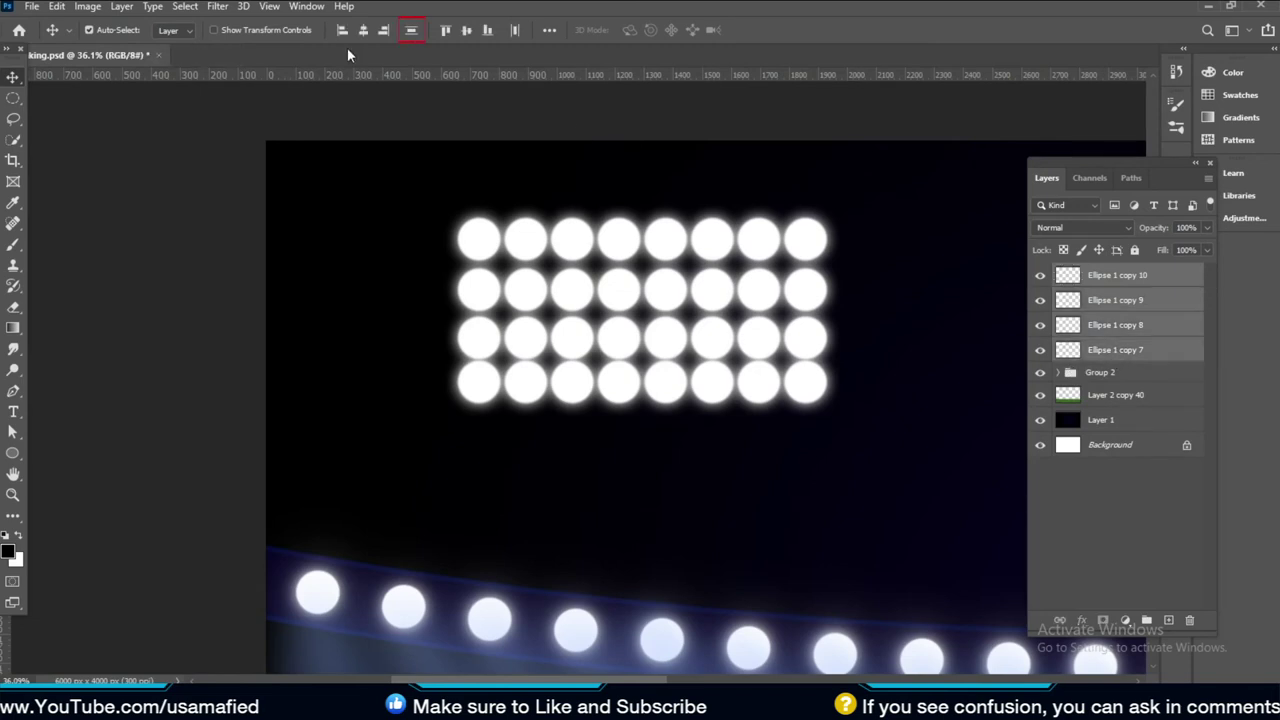
left_click(411, 30)
key("z")
left_click_drag(561, 251, 531, 263)
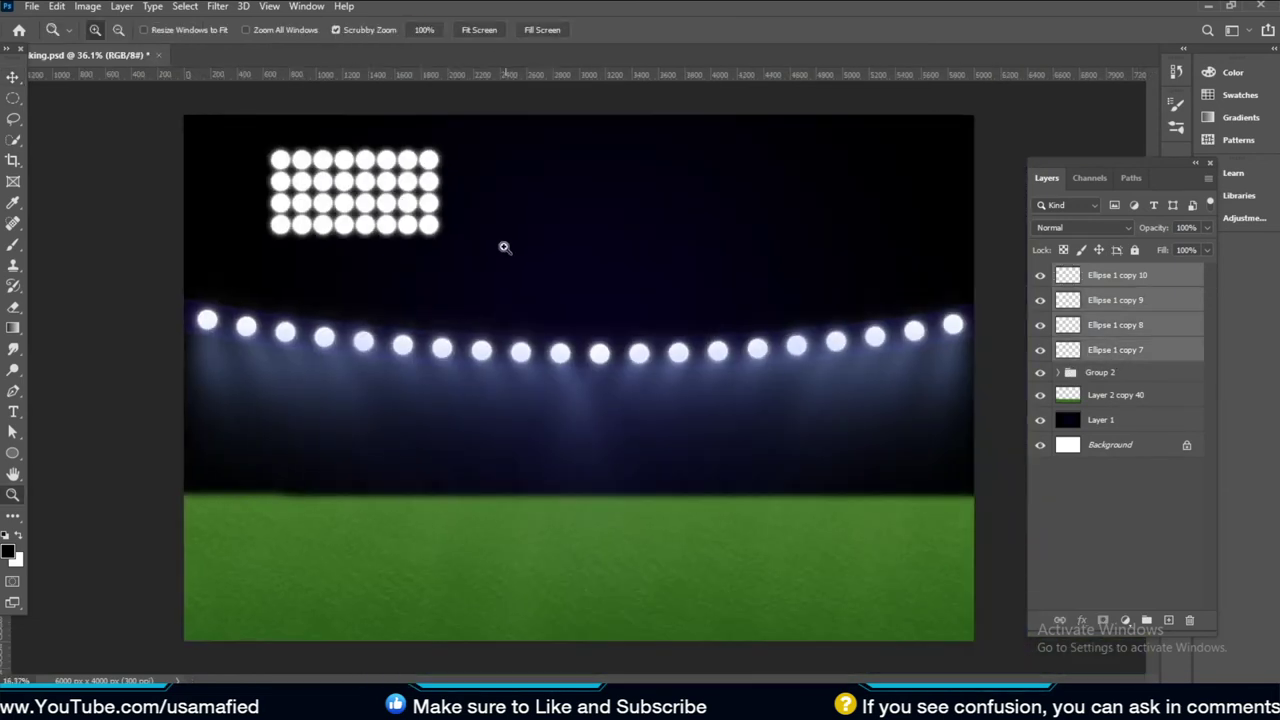
Merge the four ellipse layers into one and soften the floodlight grid with a 3.1 px Gaussian Blur
right_click(1144, 328)
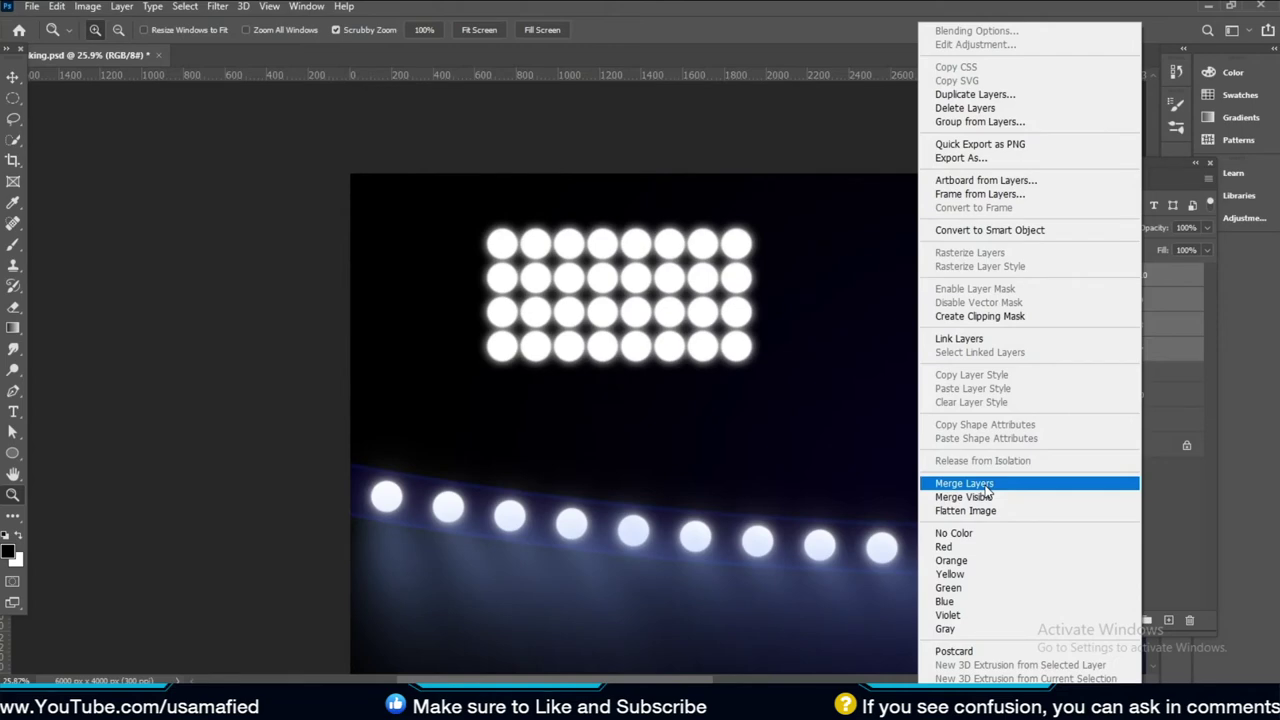
left_click(986, 490)
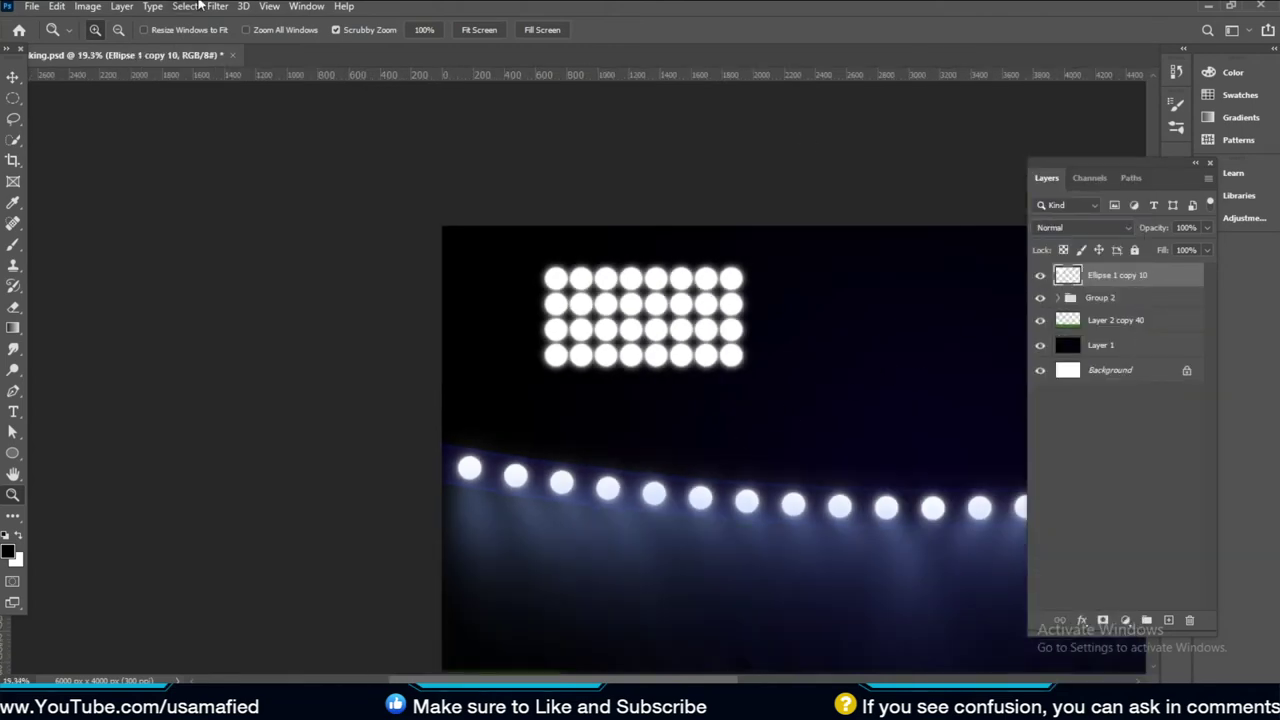
left_click(215, 6)
left_click(470, 248)
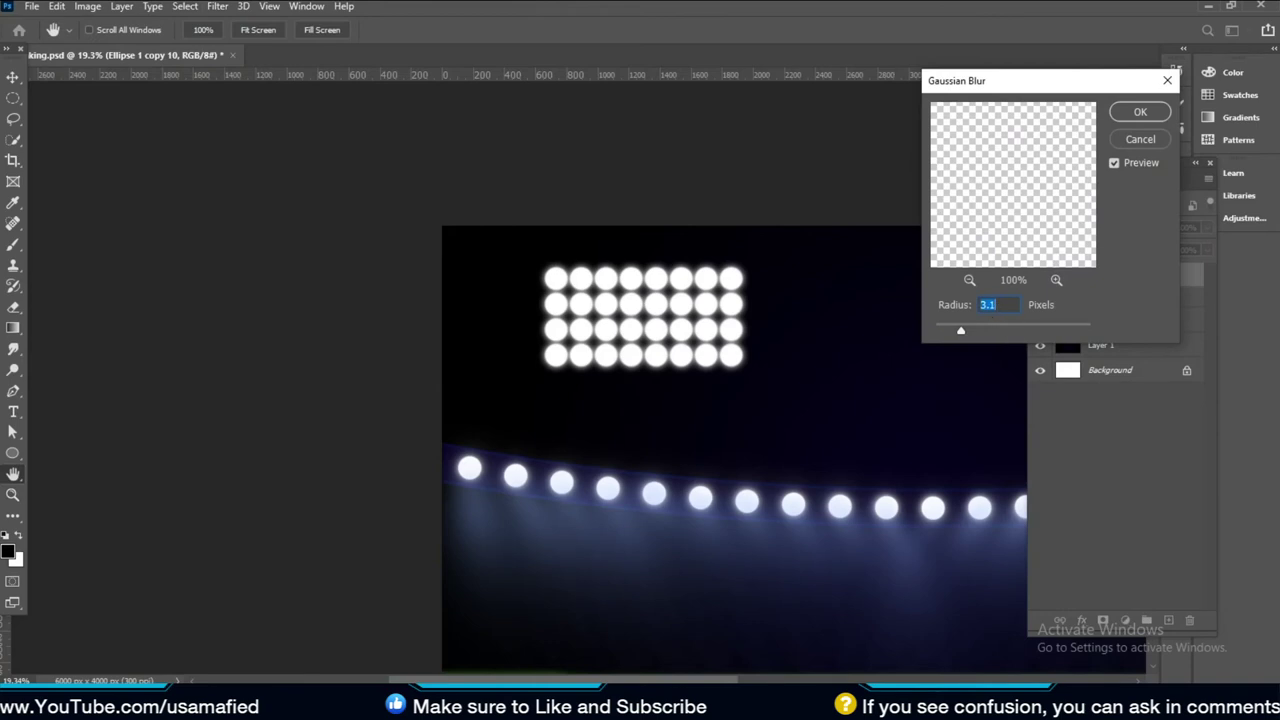
type("3.")
key("Return")
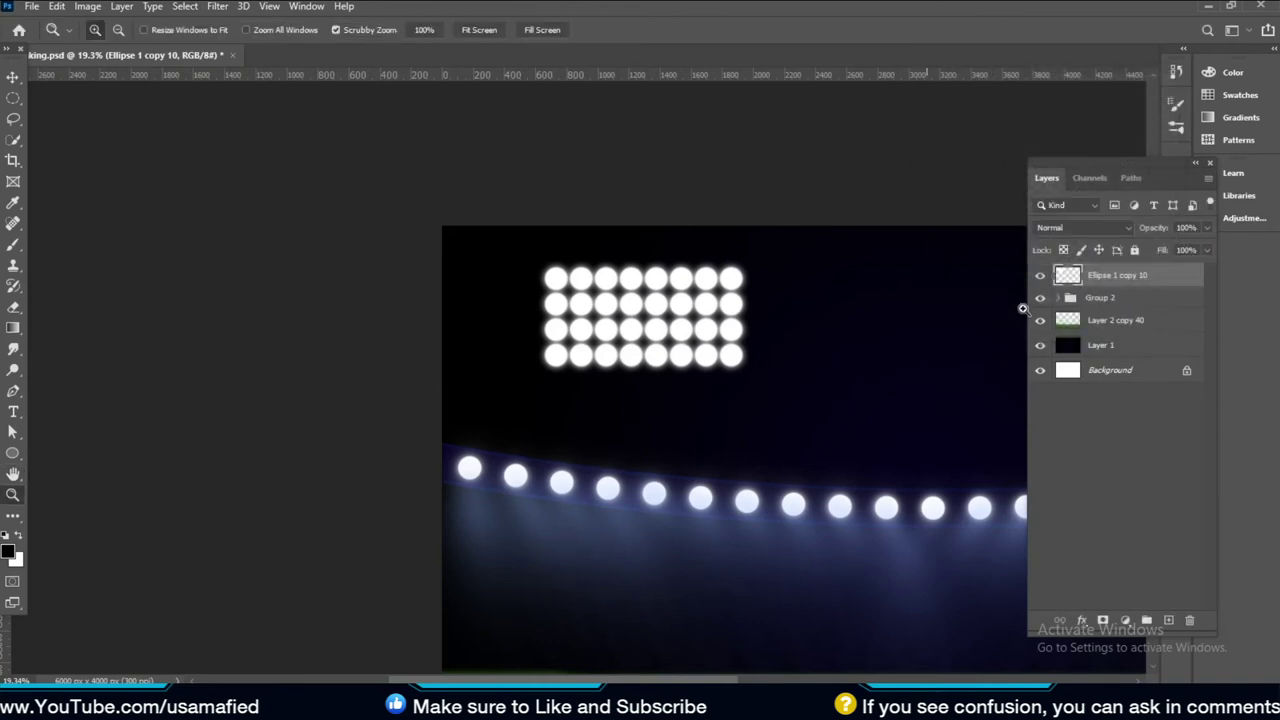
left_click(472, 342)
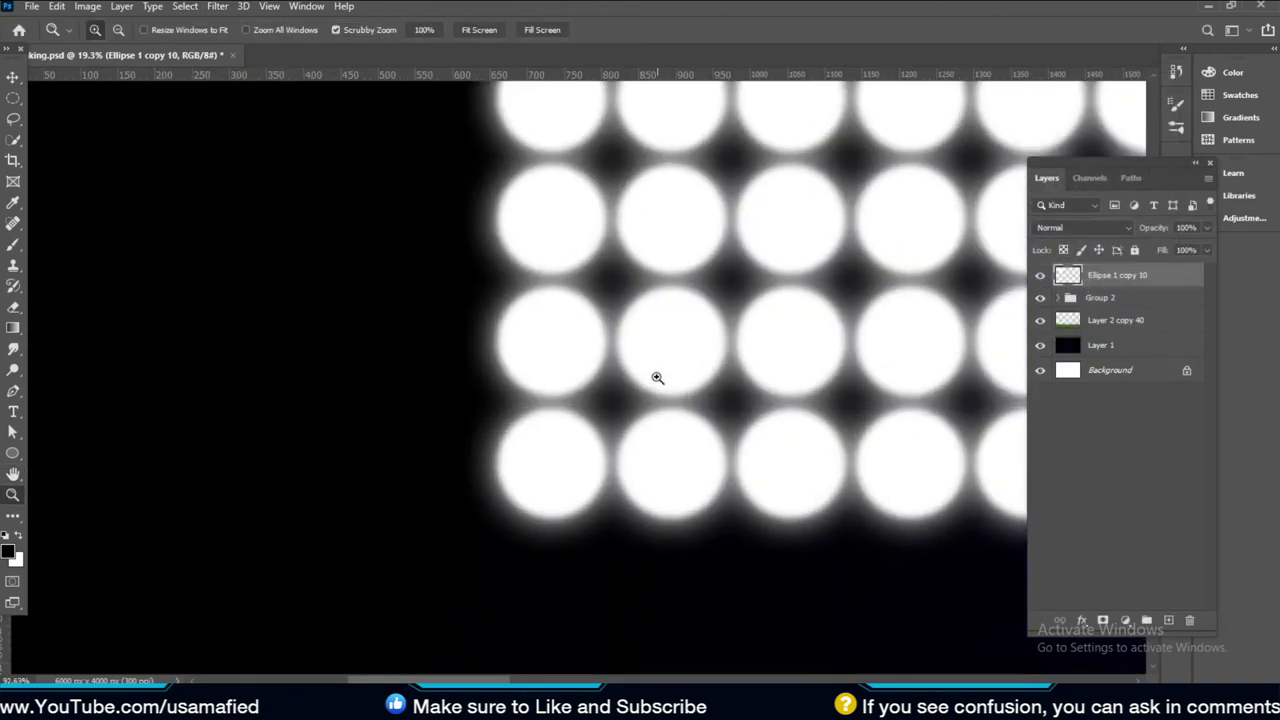
key("ctrl+0")
left_click(447, 277)
scroll(440, 300, "up", 2)
scroll(440, 375, "up", 3)
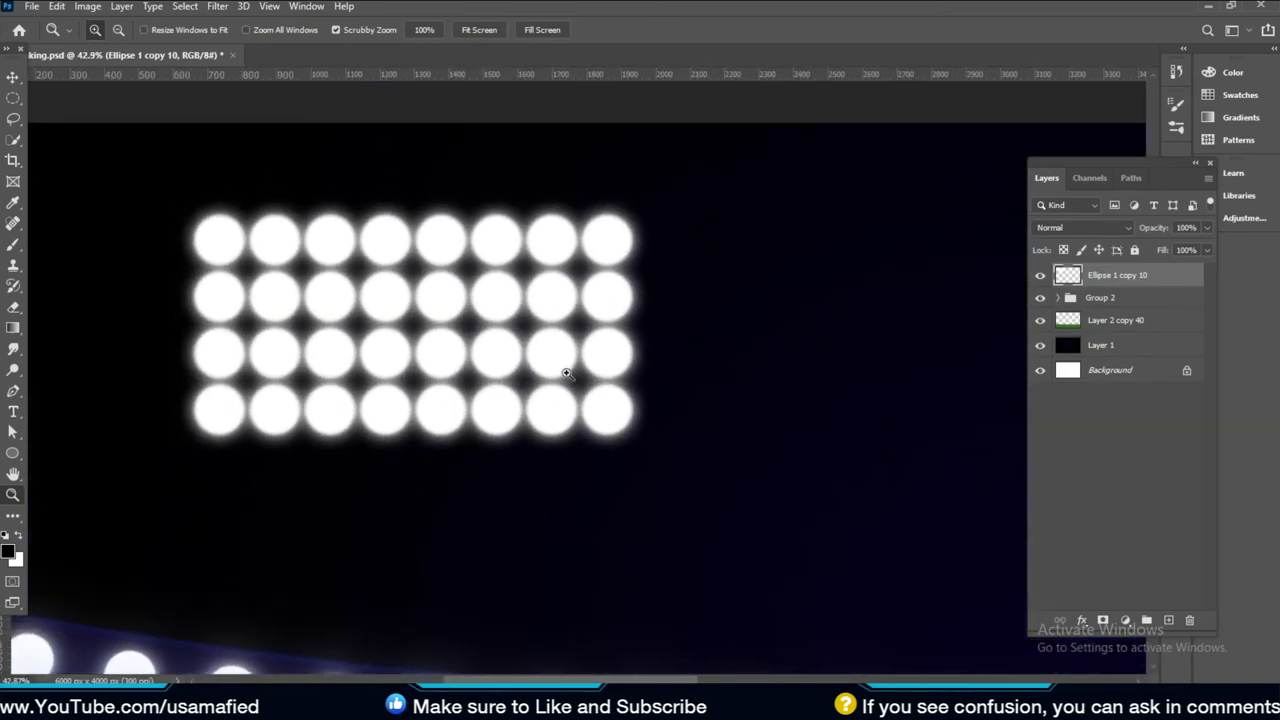
Add a blue (005aff) outer glow to the floodlight grid layer
key("v")
right_click(1107, 289)
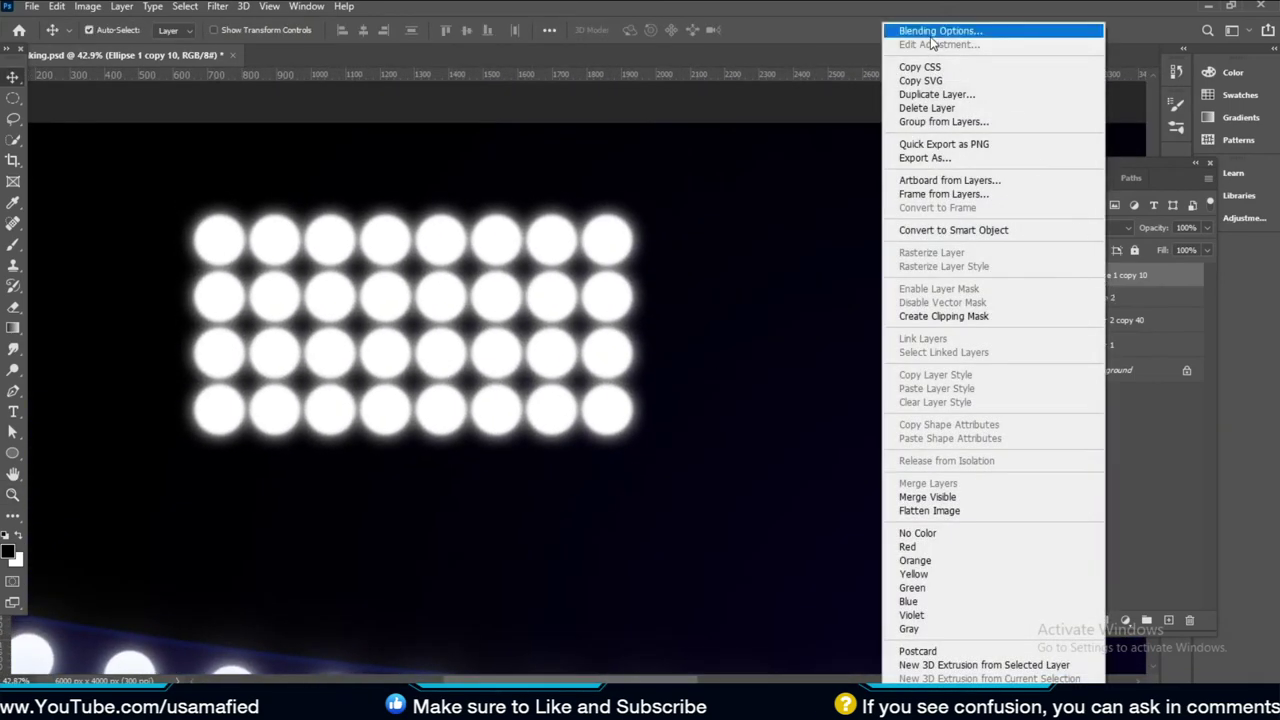
left_click(882, 126)
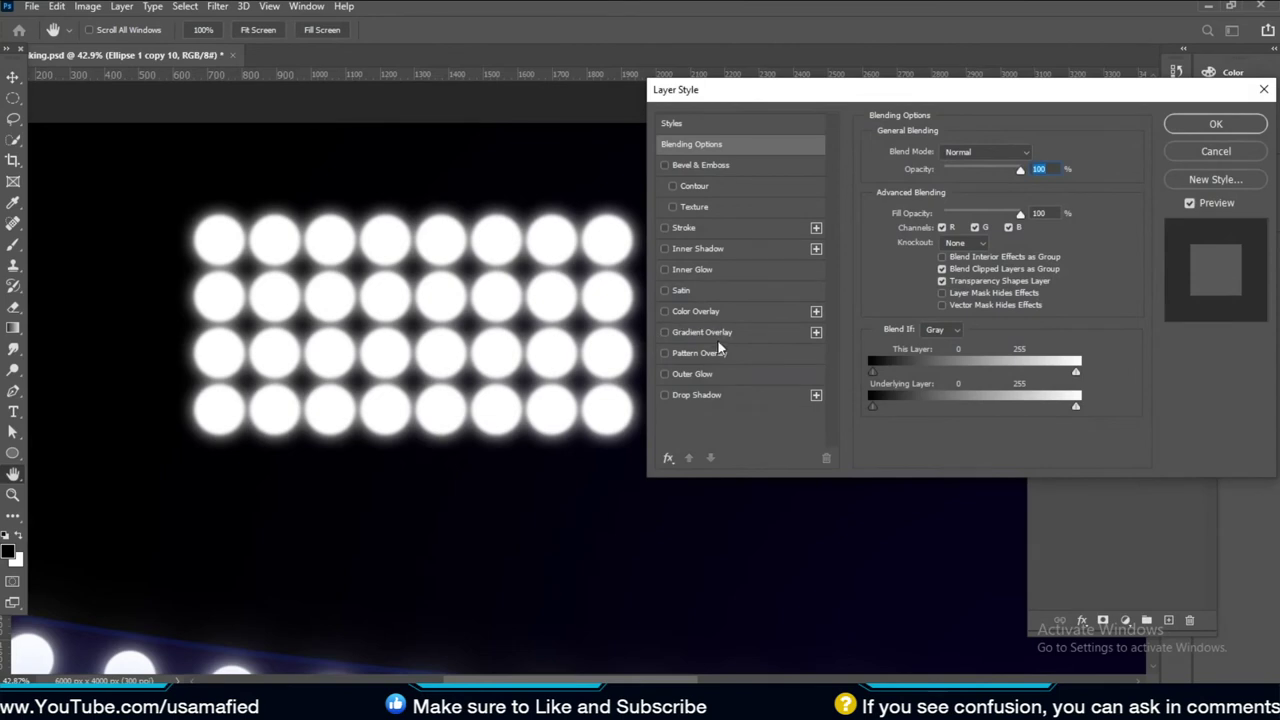
left_click(705, 373)
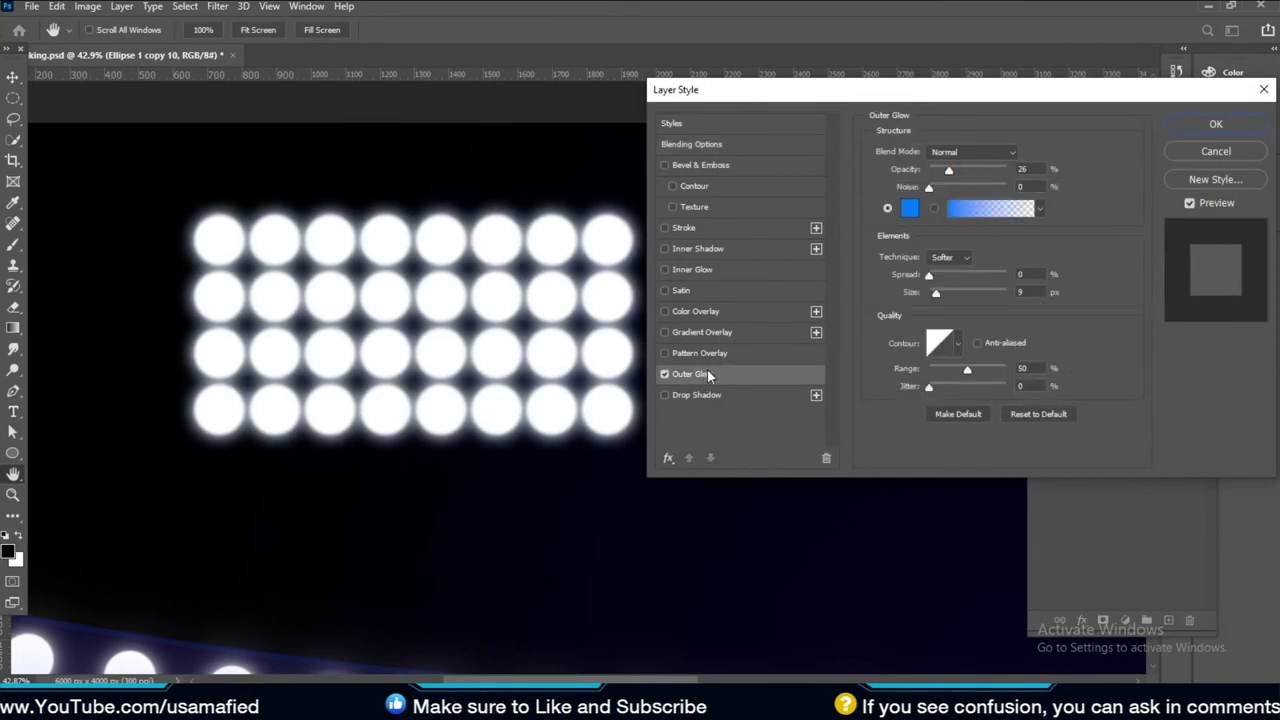
left_click(909, 210)
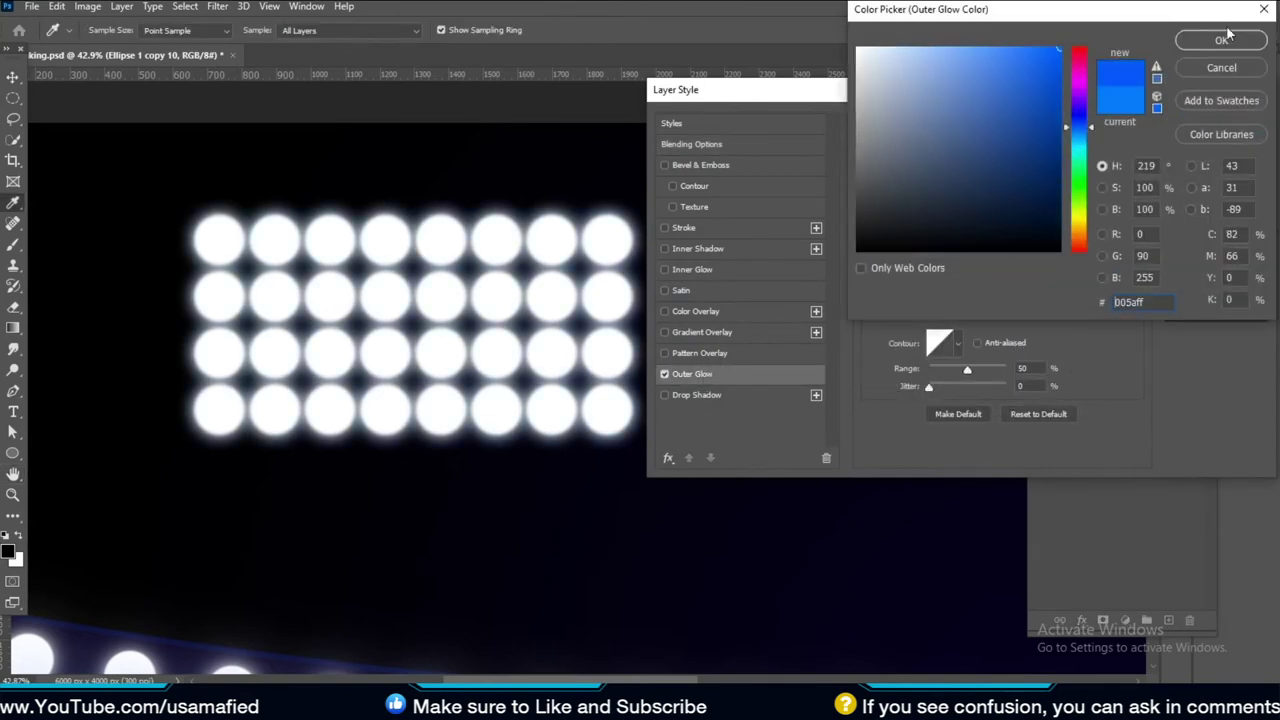
key("Return")
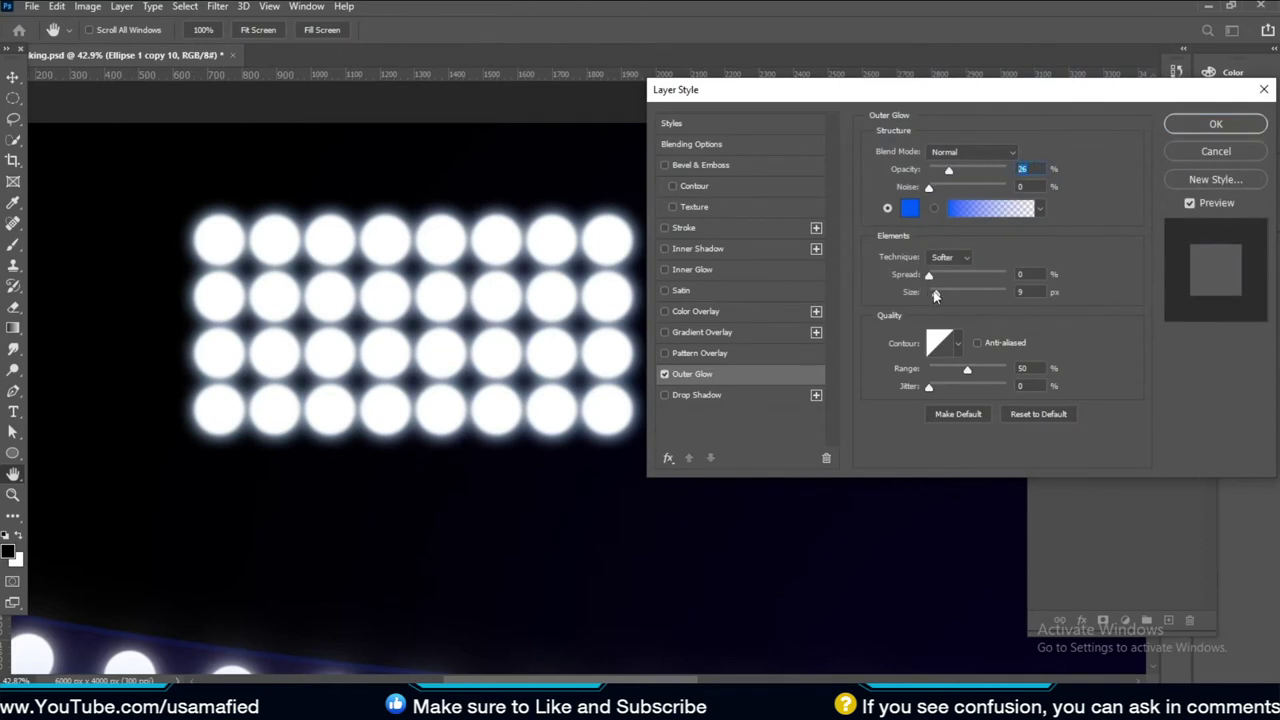
left_click_drag(936, 295, 946, 298)
Add a blue inner glow at about 66% opacity, and widen the outer glow at 26% opacity
left_click(712, 272)
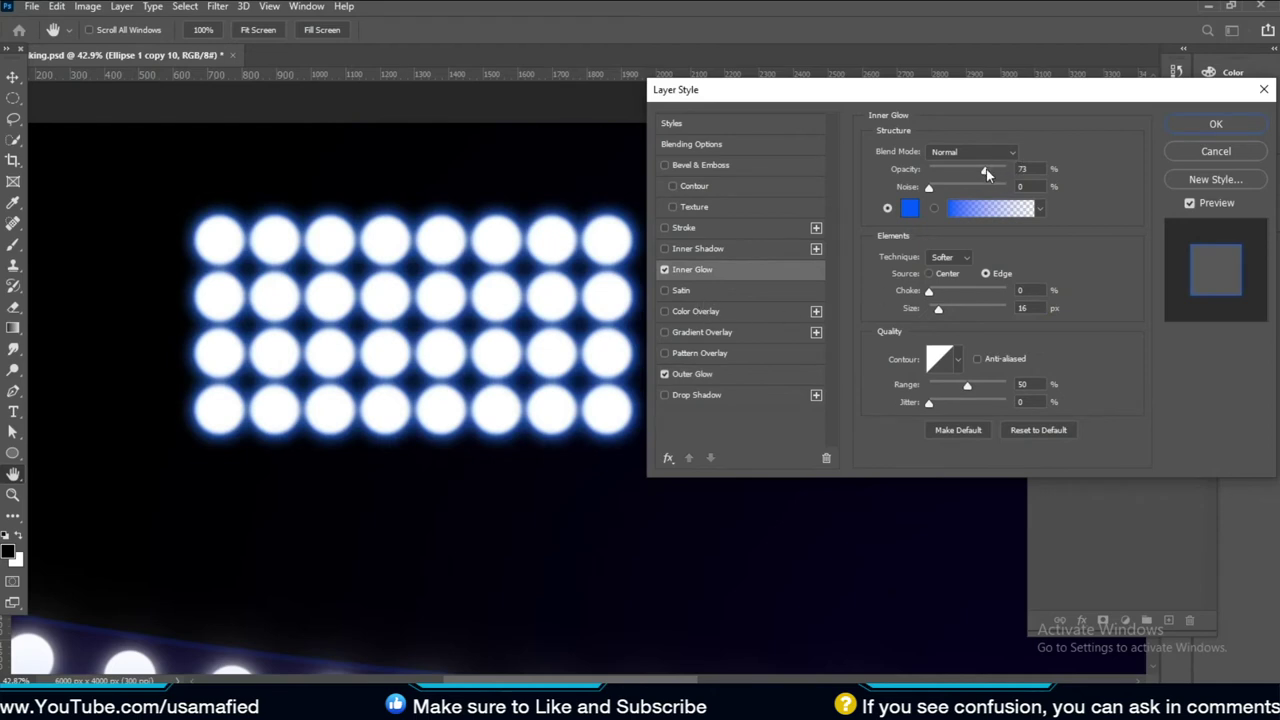
left_click_drag(986, 174, 979, 175)
left_click_drag(949, 308, 943, 304)
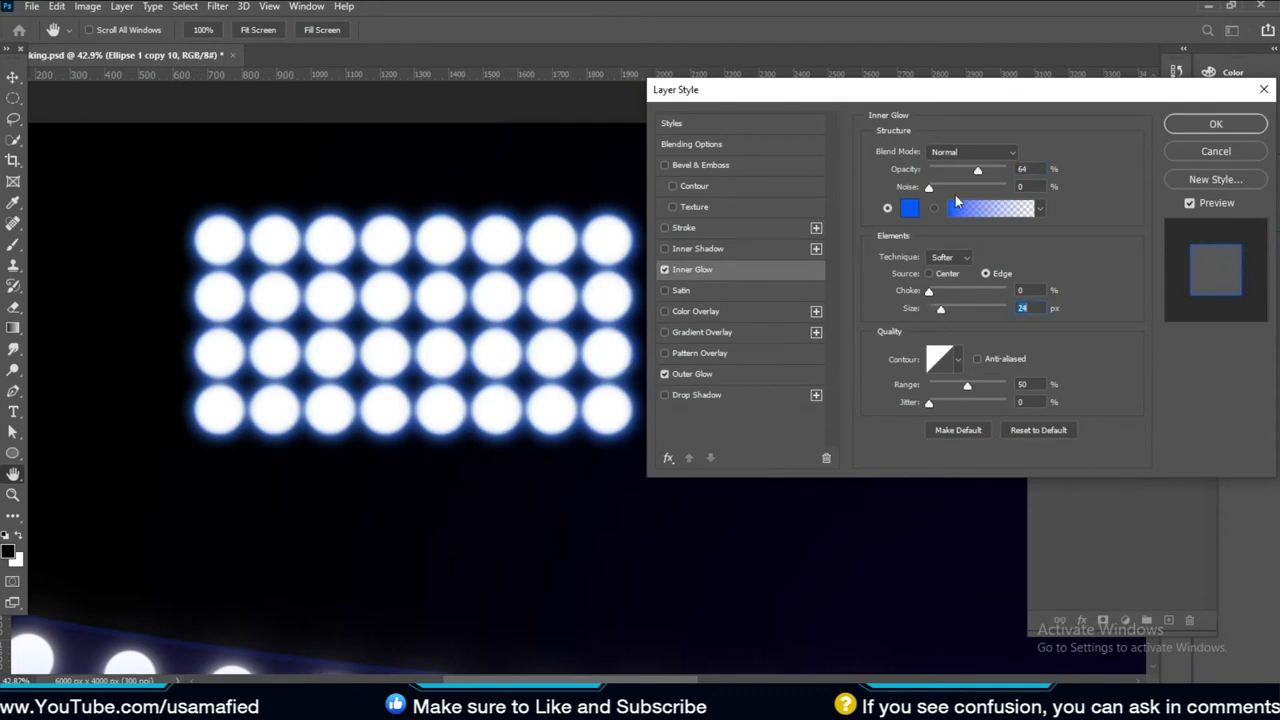
left_click_drag(965, 170, 980, 172)
left_click(719, 375)
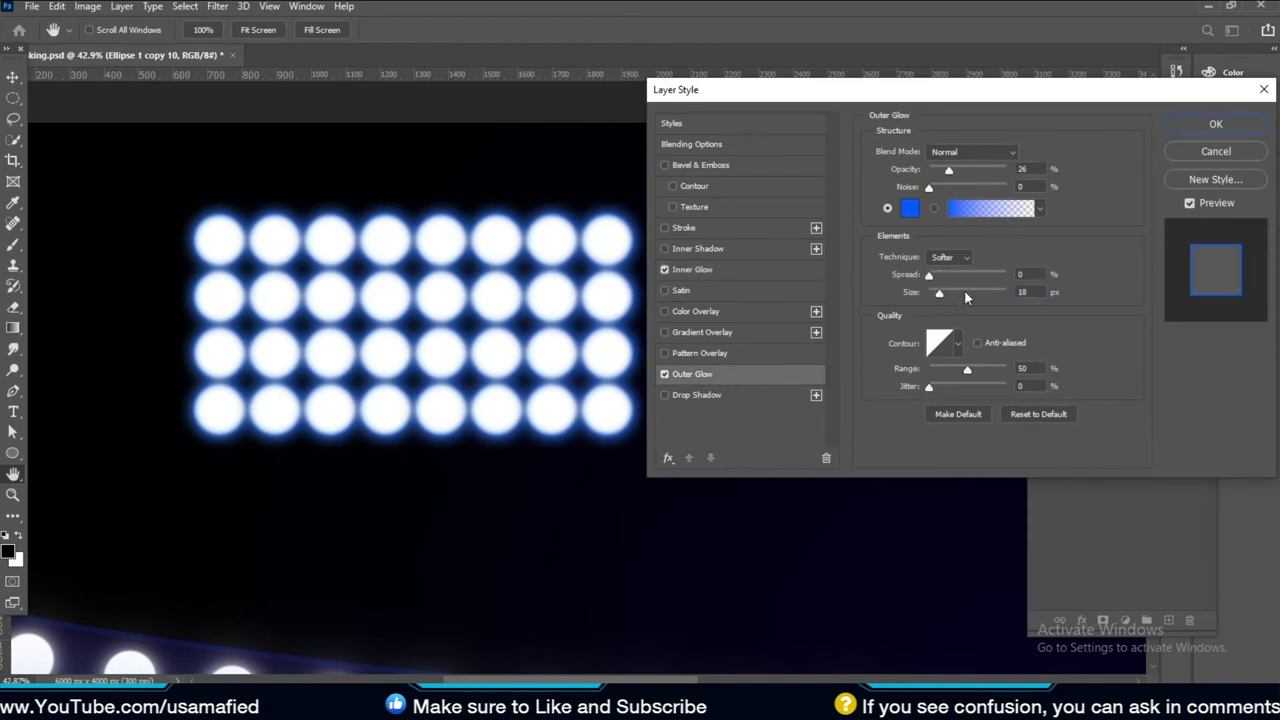
left_click_drag(964, 293, 955, 293)
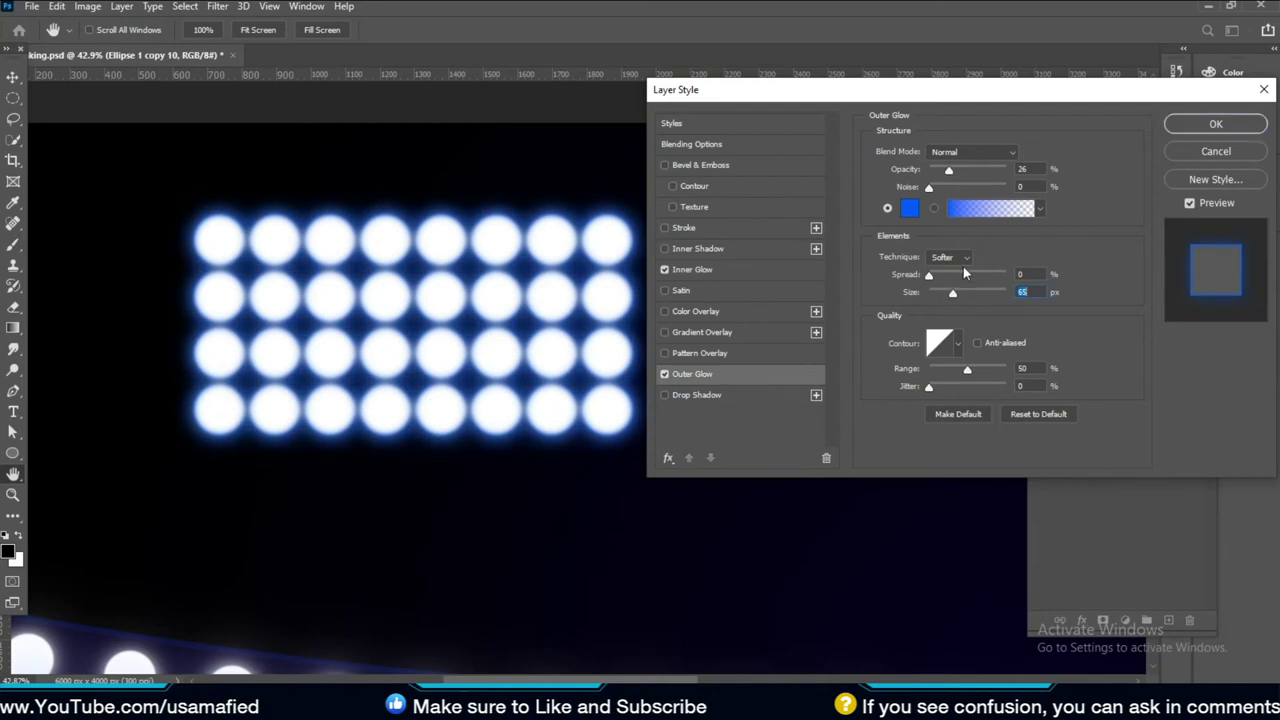
left_click_drag(955, 166, 950, 164)
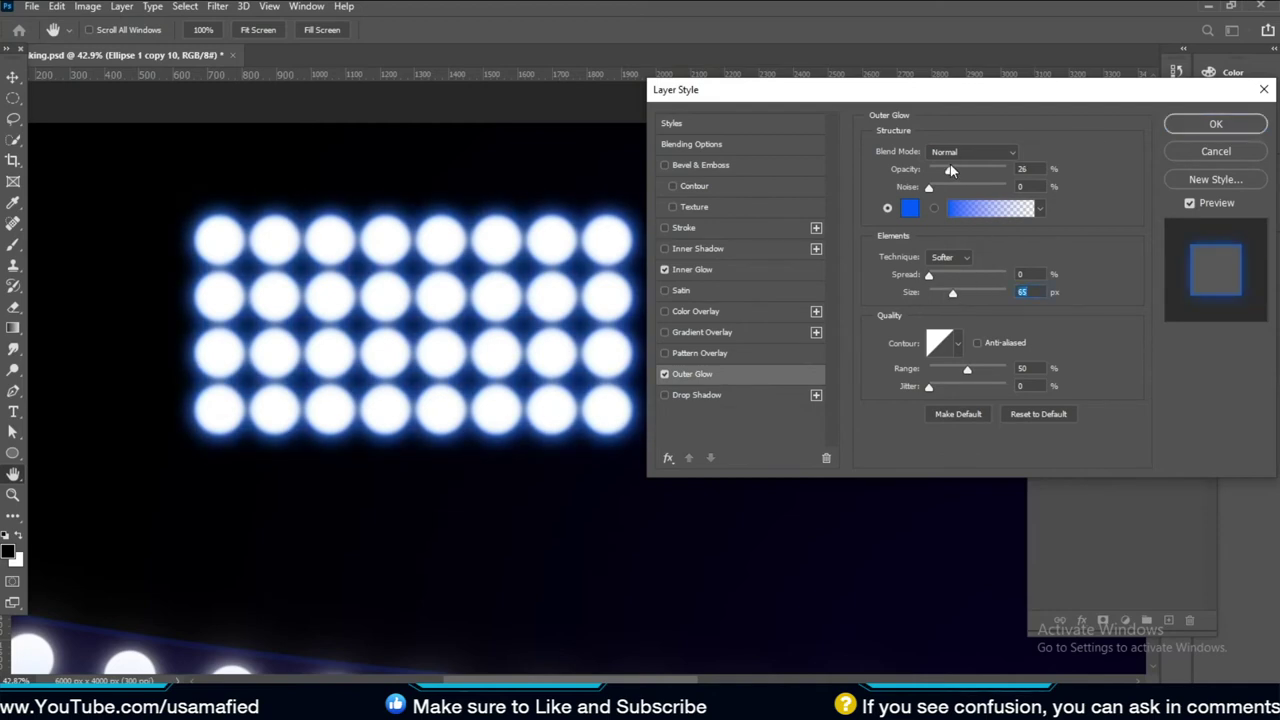
left_click(1214, 127)
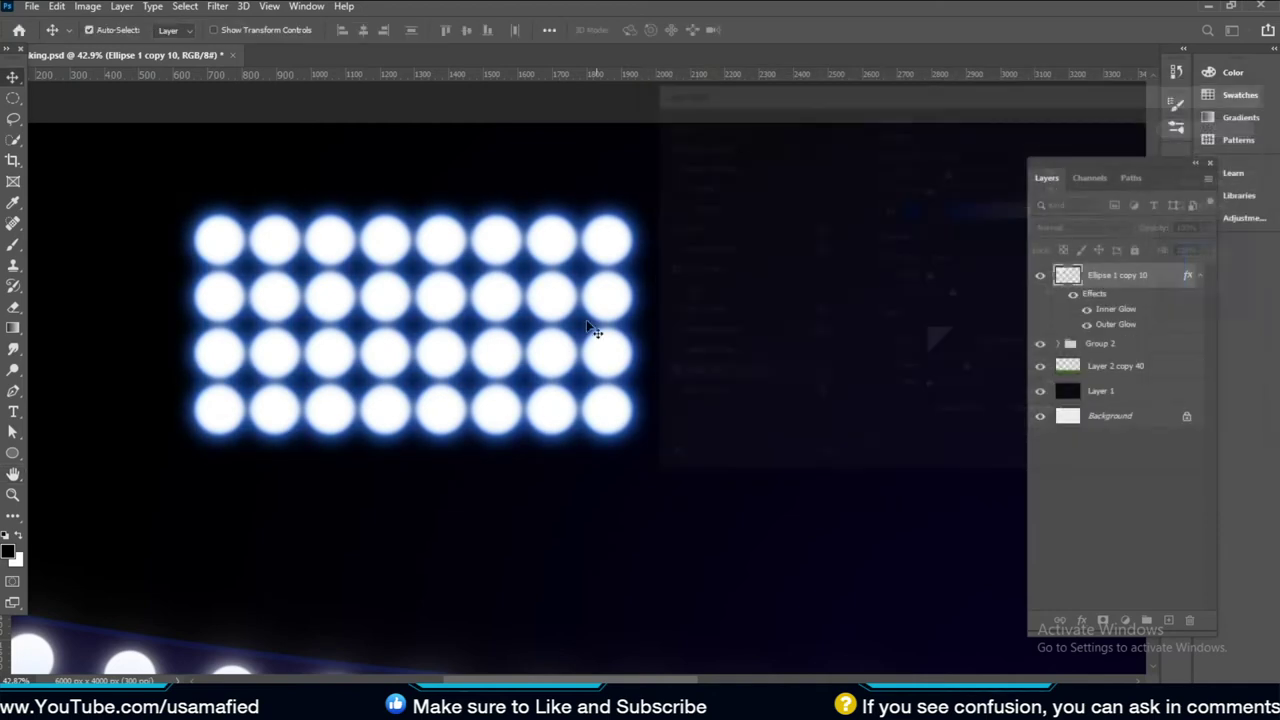
Rasterize the grid's layer style and copy the reference stadium-lights image
right_click(1105, 289)
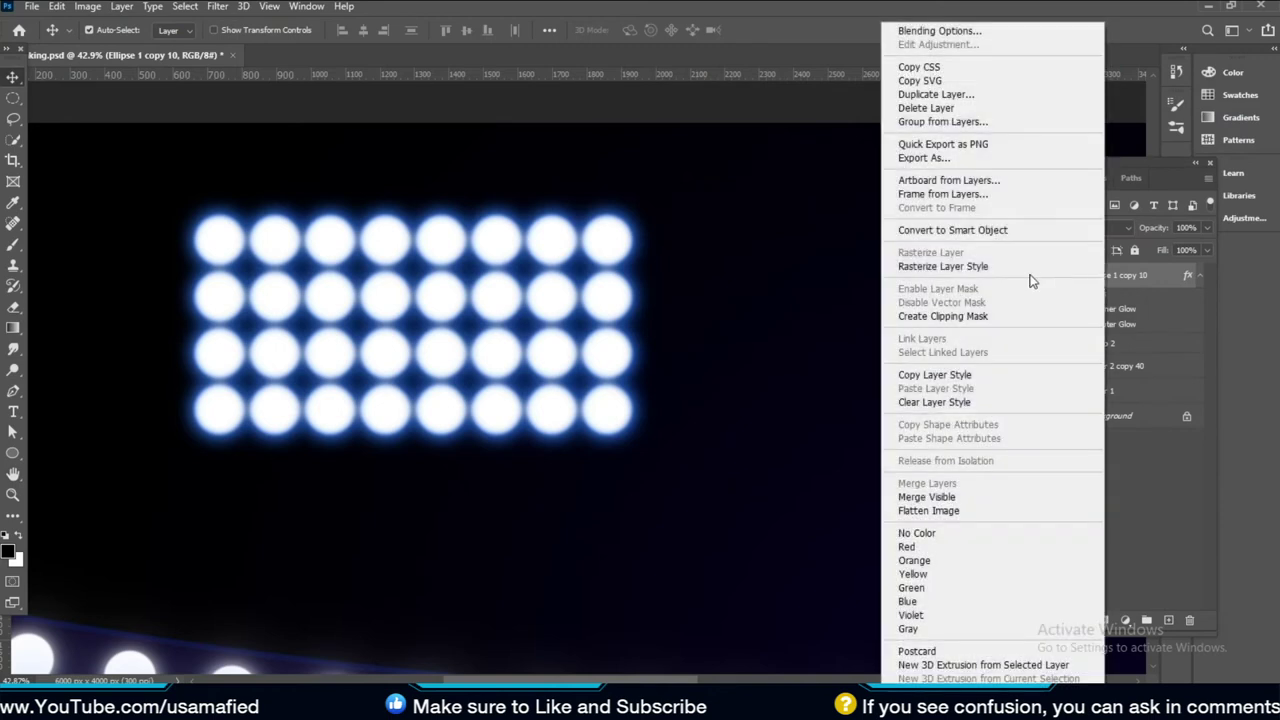
left_click(965, 268)
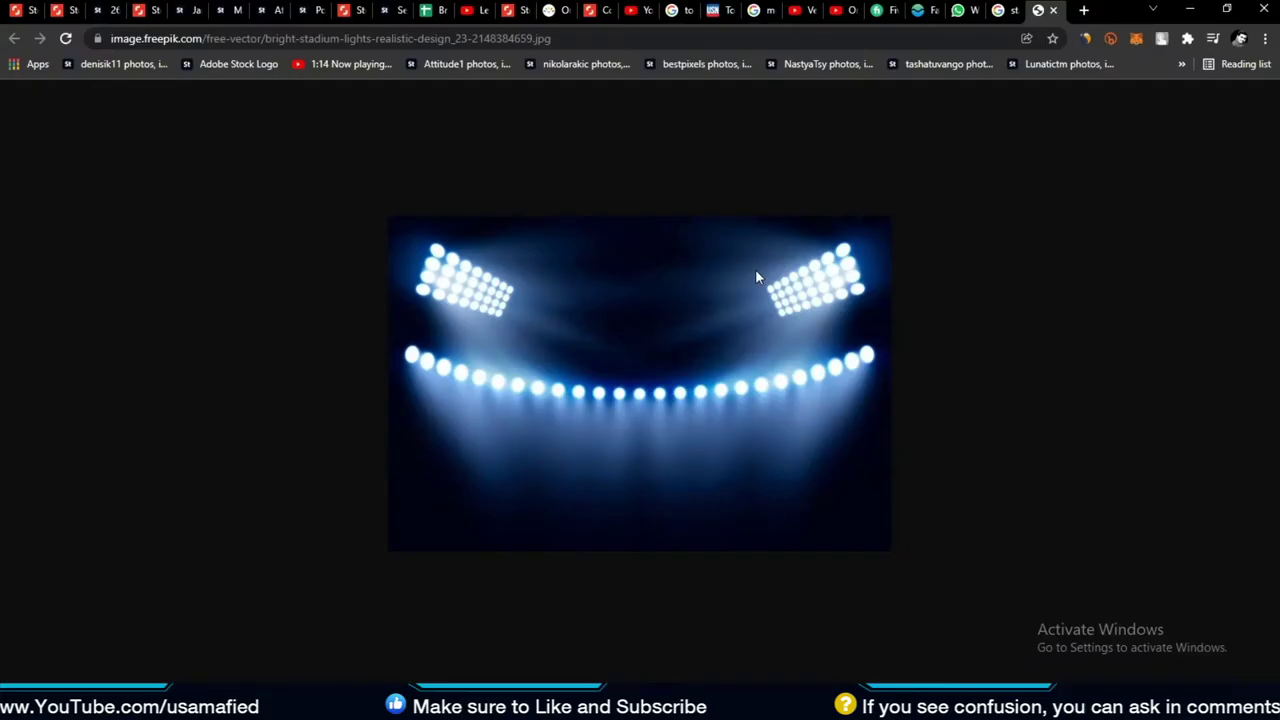
right_click(755, 270)
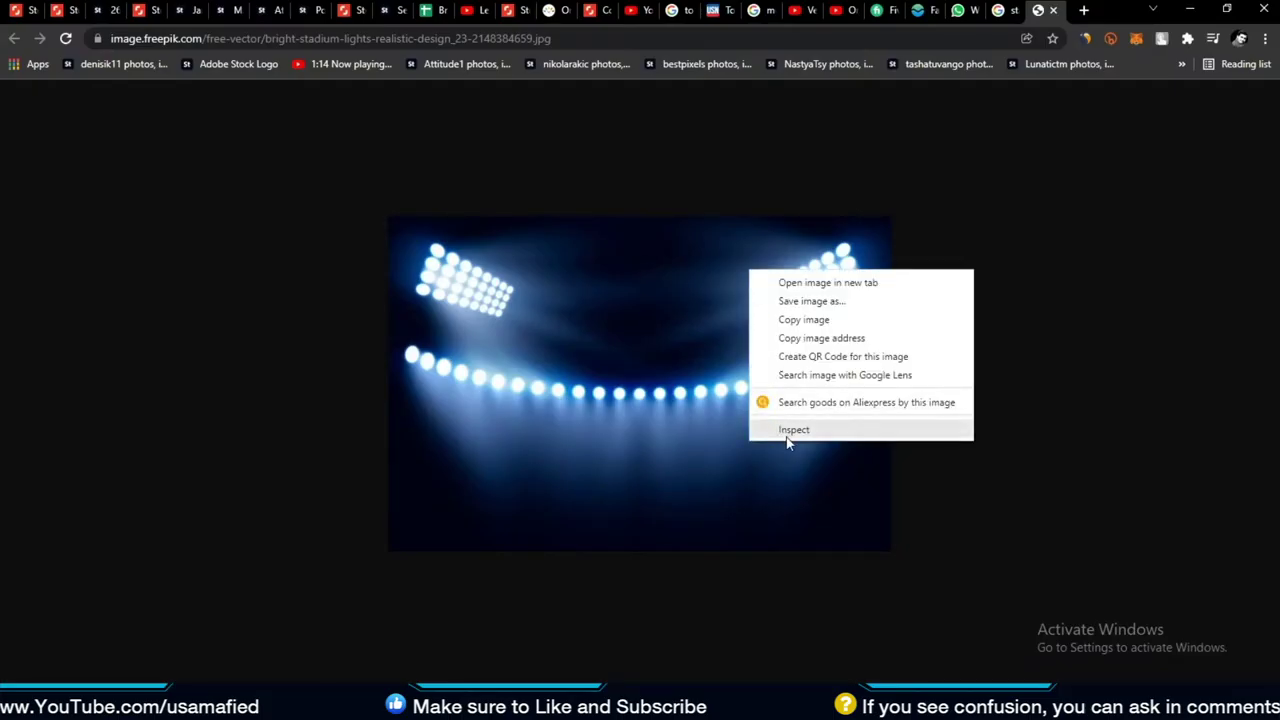
left_click(815, 320)
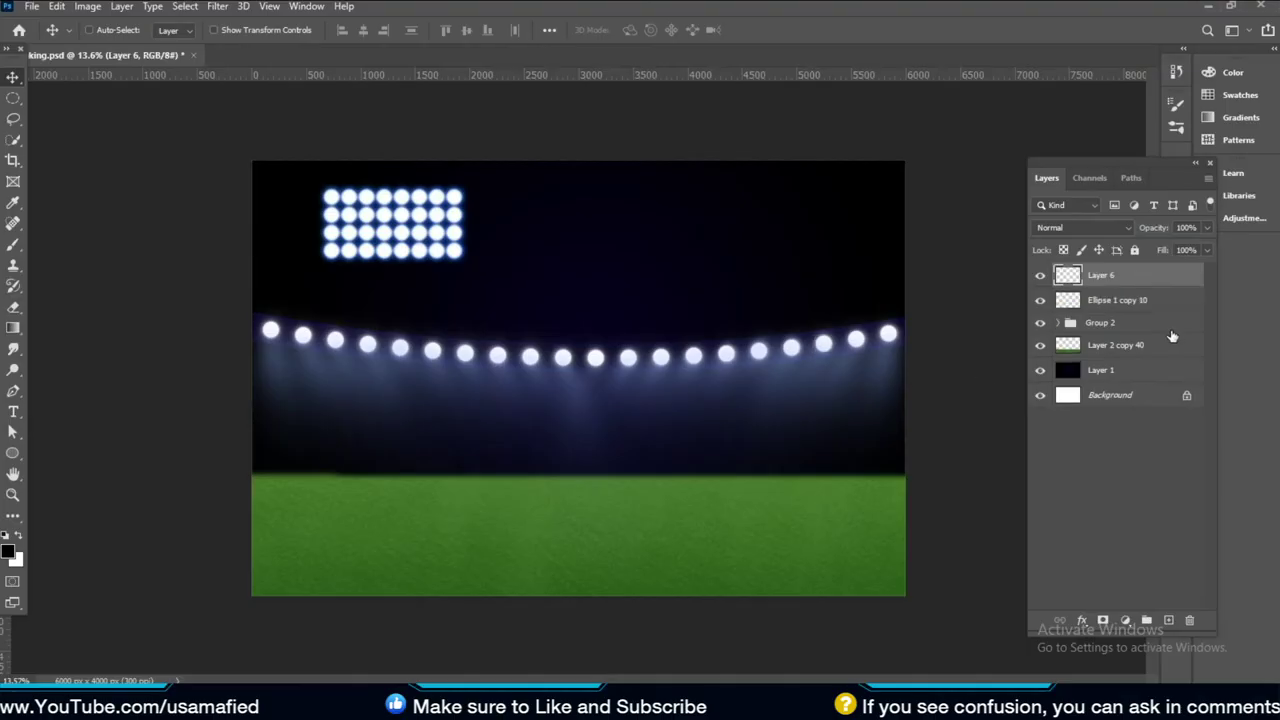
Paste the reference stadium-lights image and scale it to fill the canvas
key("ctrl+v")
key("ctrl+t")
left_click_drag(617, 352, 884, 136)
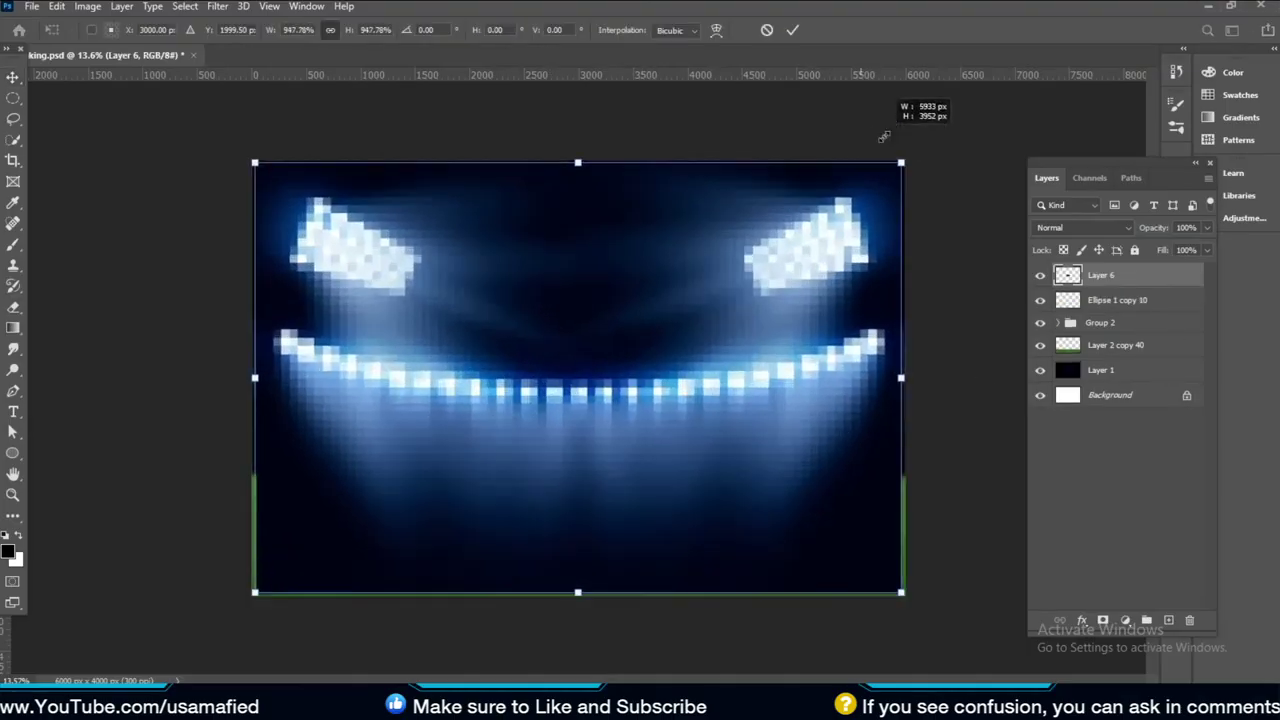
key("Return")
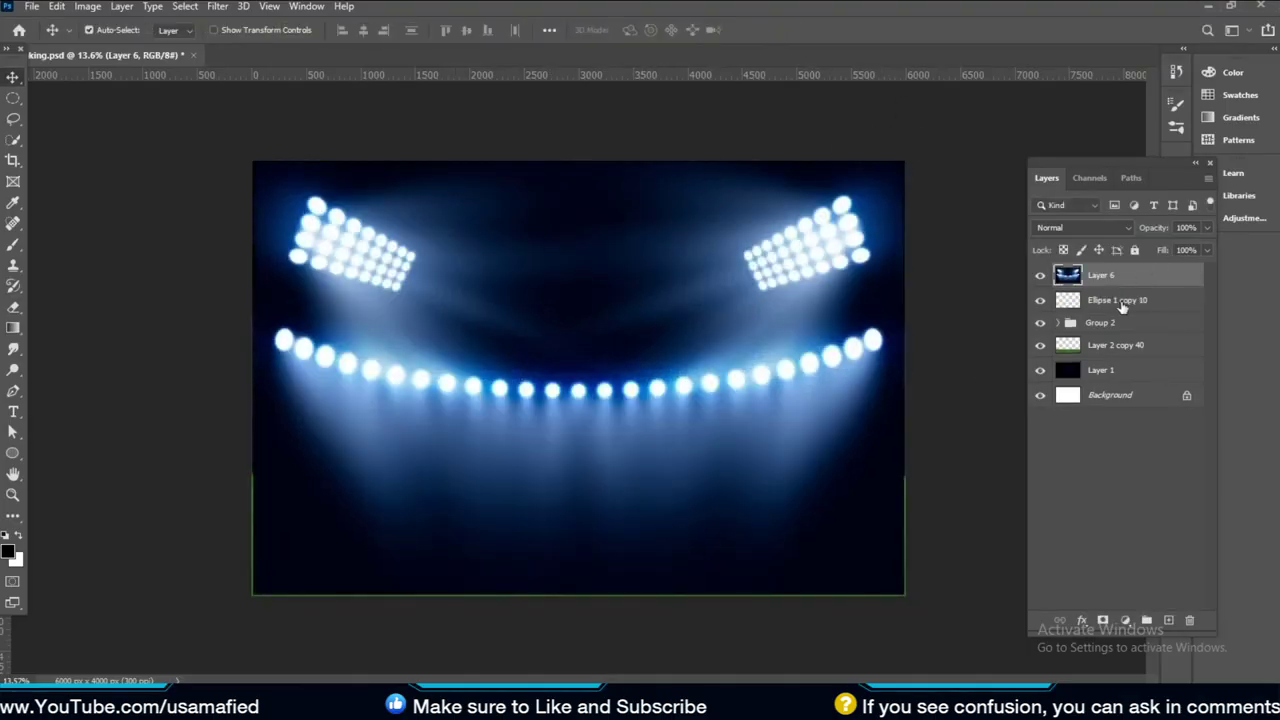
Move Ellipse 1 copy 10 above Layer 6 and distort it to match the reference floodlight's angle
left_click_drag(1122, 307, 1122, 278)
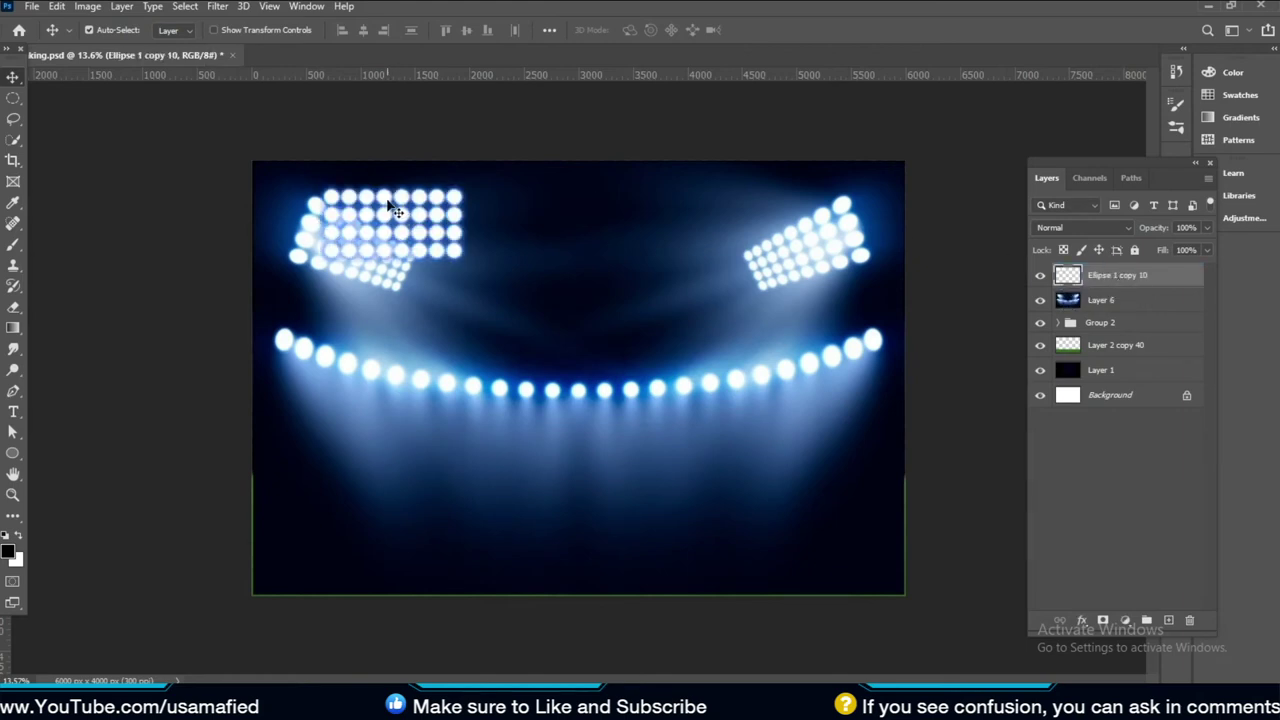
left_click_drag(365, 207, 345, 213)
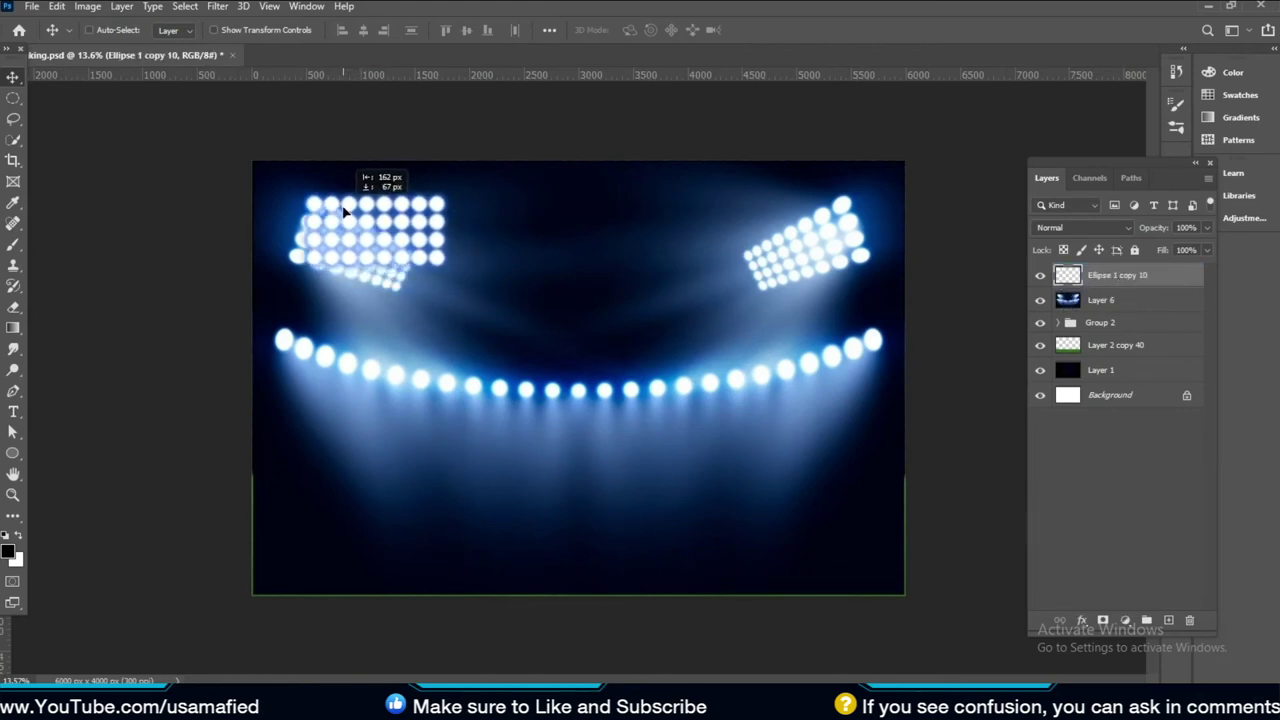
key("ctrl+t")
left_click_drag(330, 209, 329, 211)
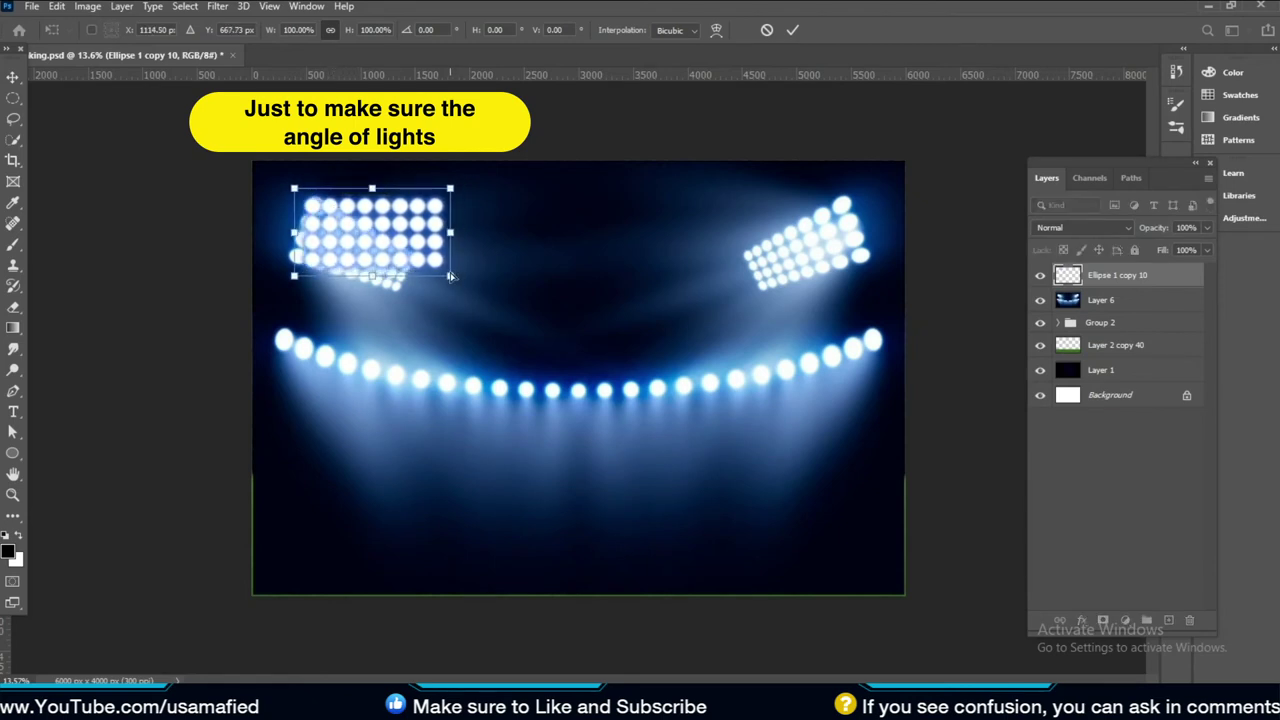
left_click_drag(450, 277, 403, 304)
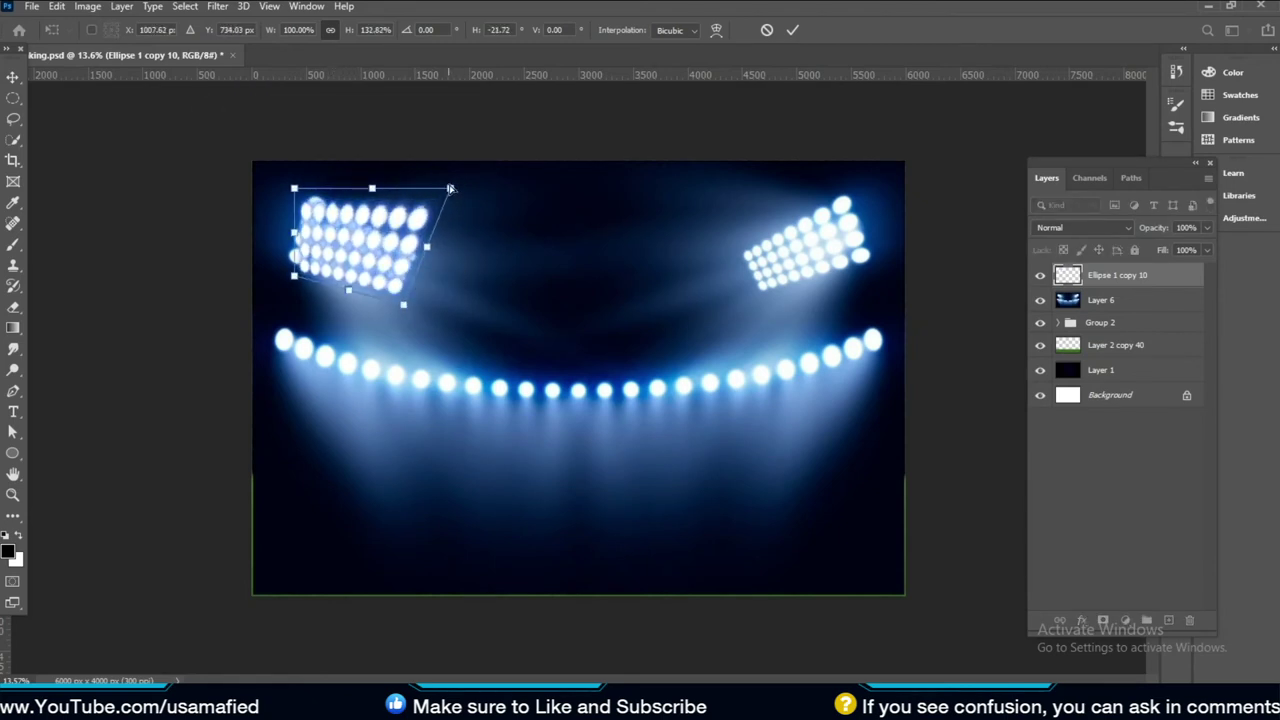
left_click_drag(450, 188, 427, 243)
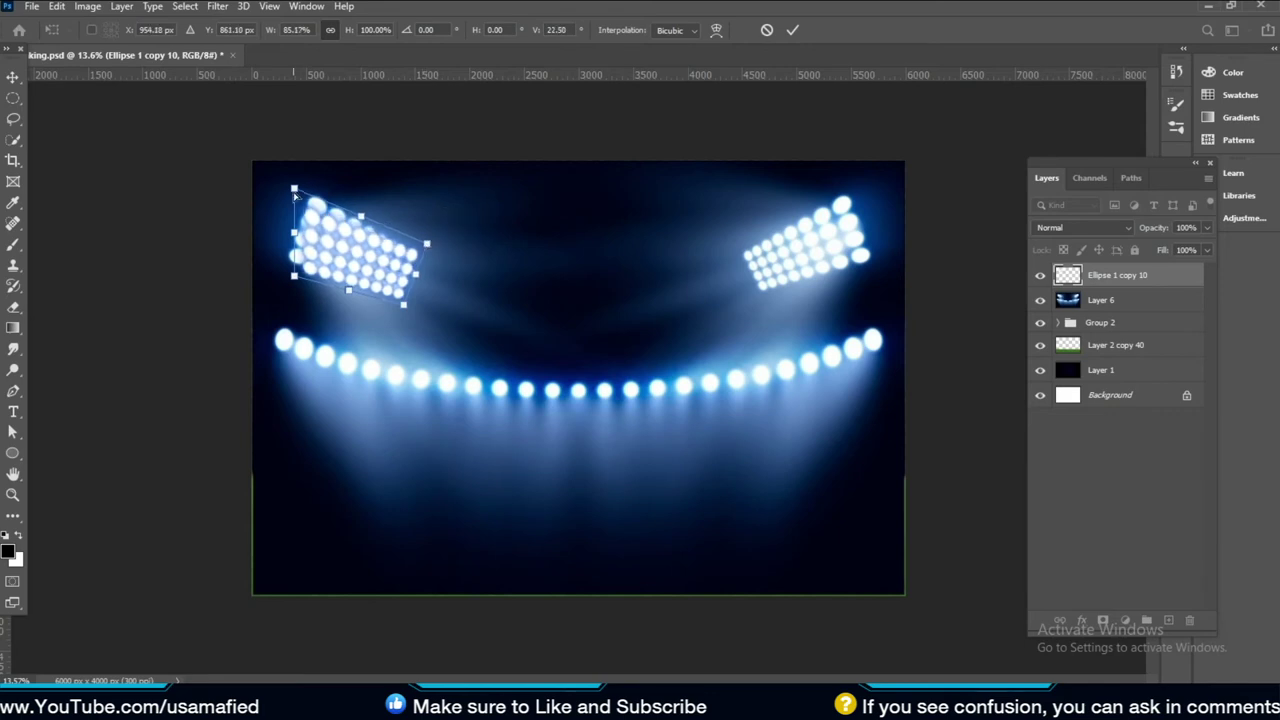
left_click_drag(296, 196, 299, 166)
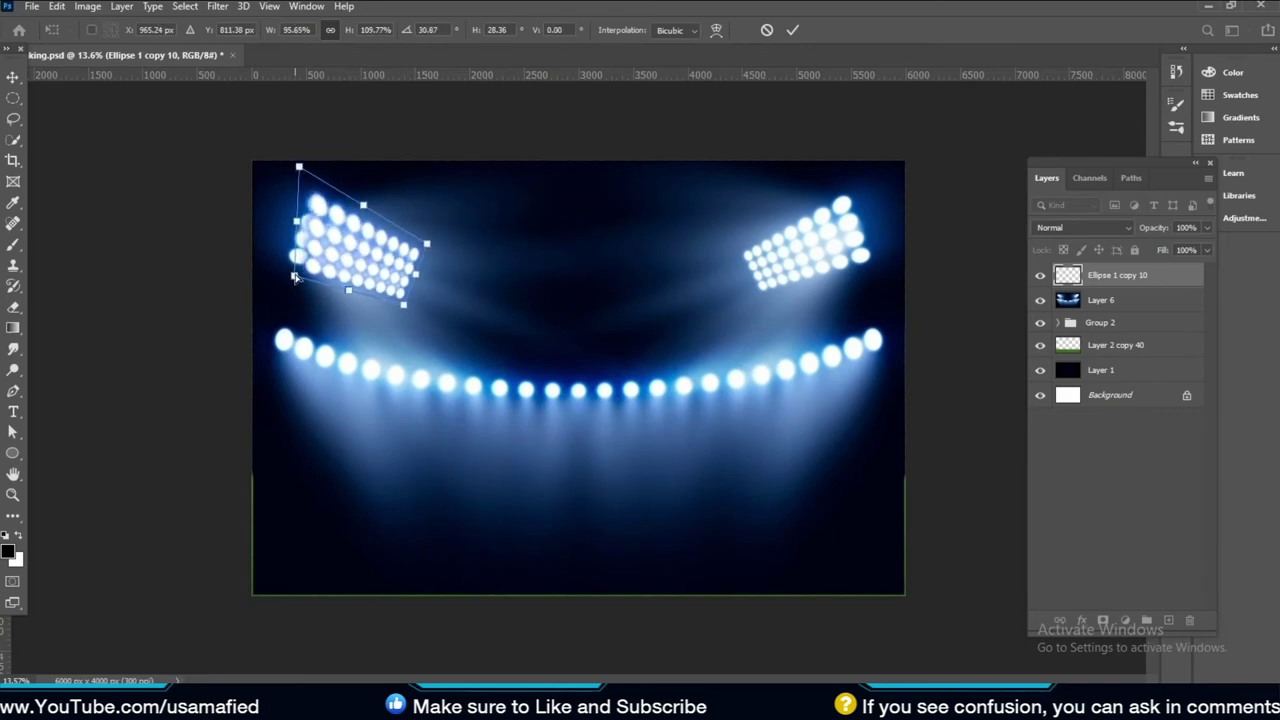
left_click_drag(294, 277, 274, 264)
left_click_drag(299, 166, 311, 184)
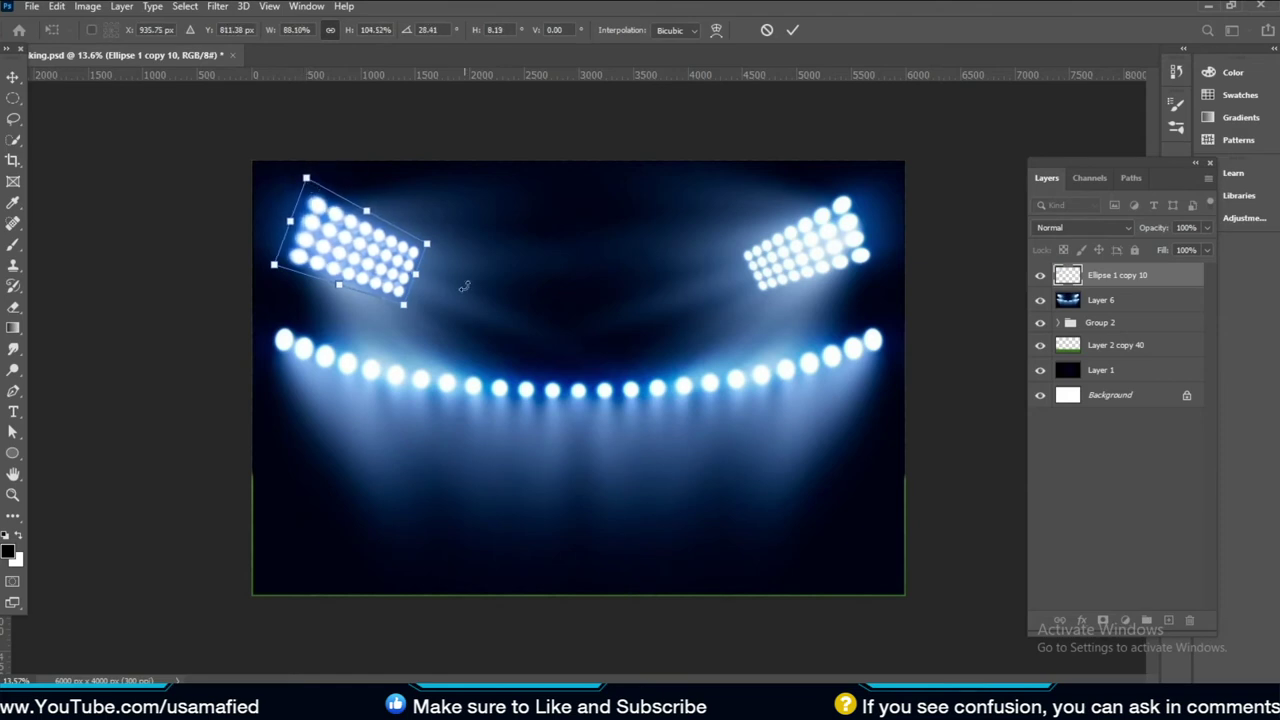
key("Return")
Delete the blue reference layer and nudge the floodlight panel slightly upward
left_click(1110, 300)
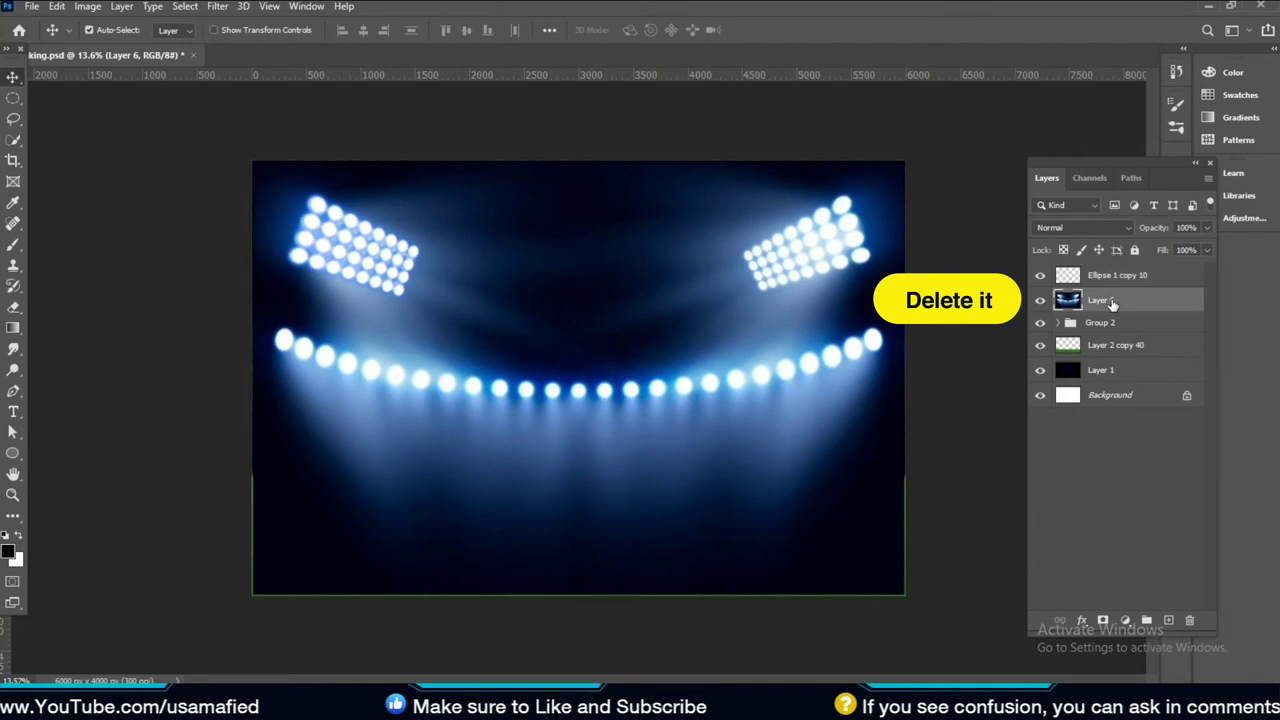
key("Delete")
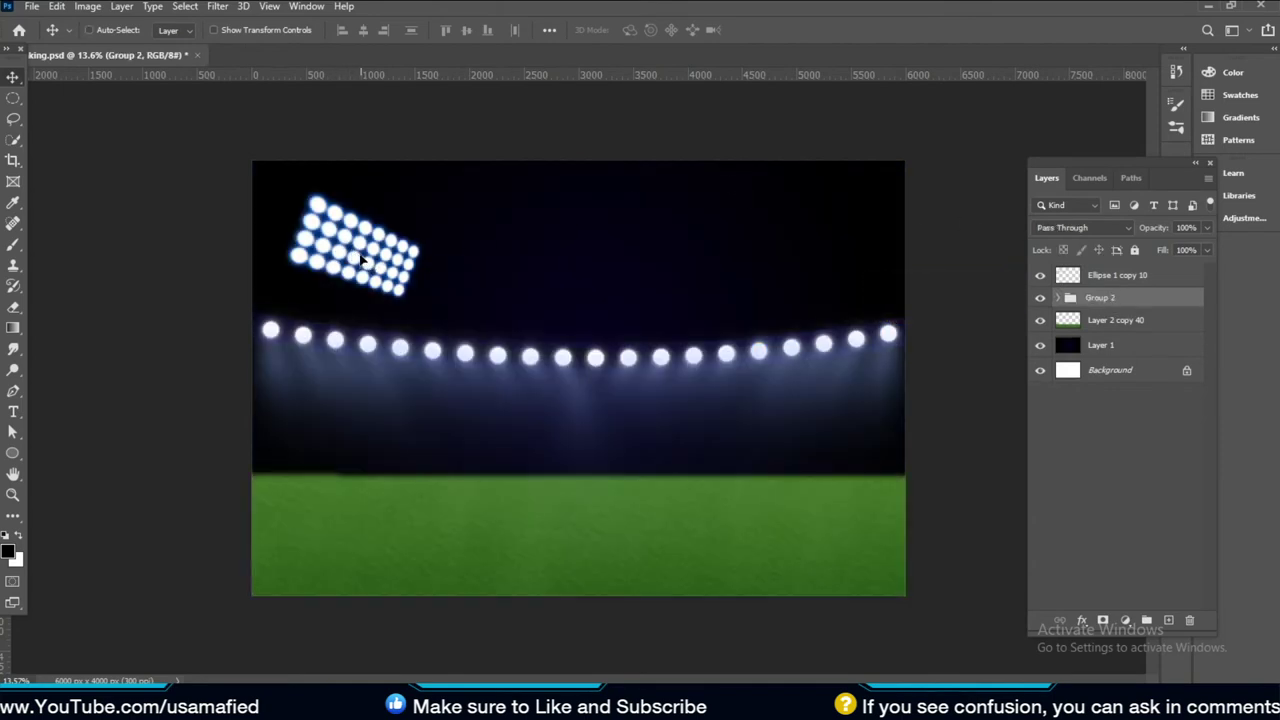
left_click(366, 262, "ctrl")
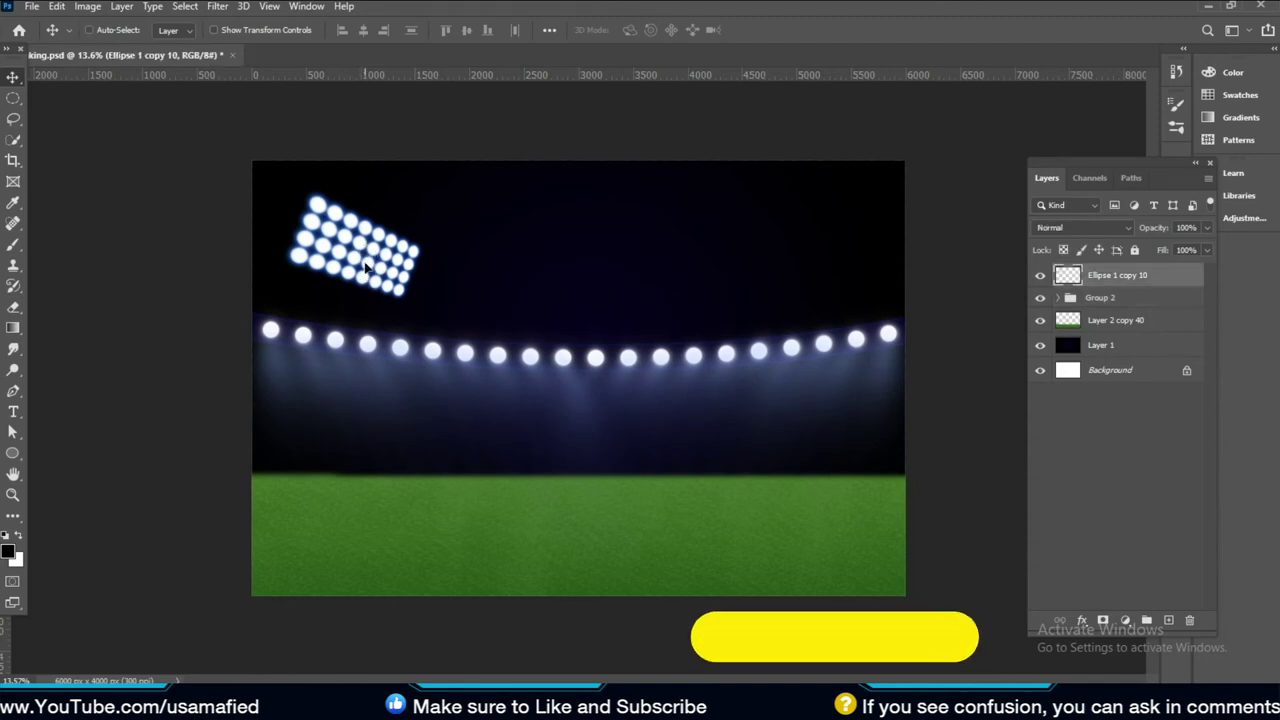
left_click_drag(364, 262, 365, 257)
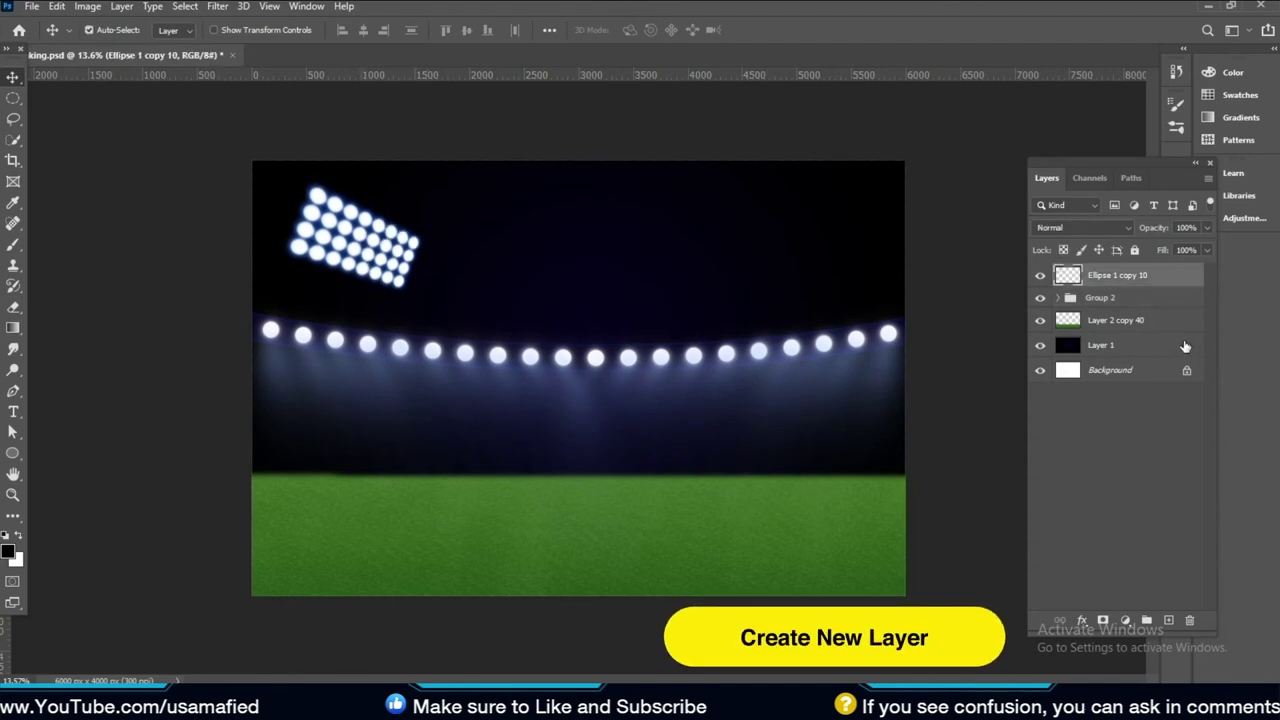
Paint a large soft white glow over the floodlight panel on a new layer at 28% opacity
left_click(1169, 621)
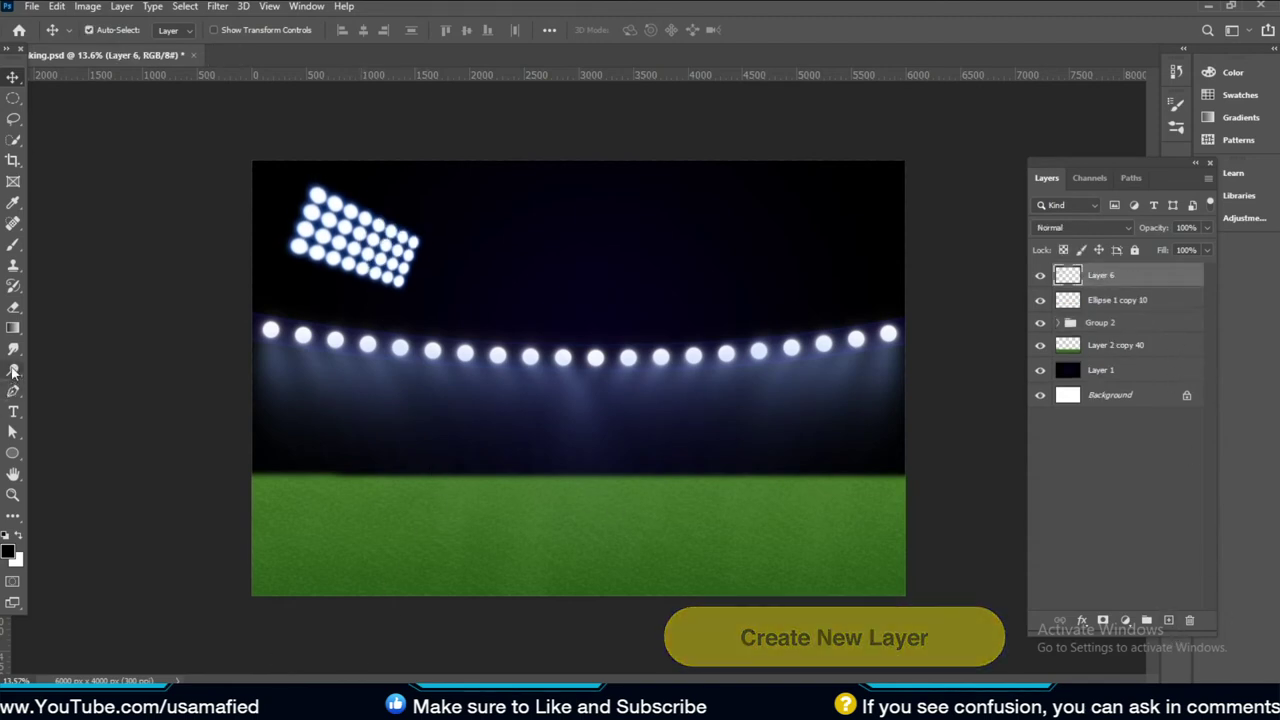
left_click(13, 244)
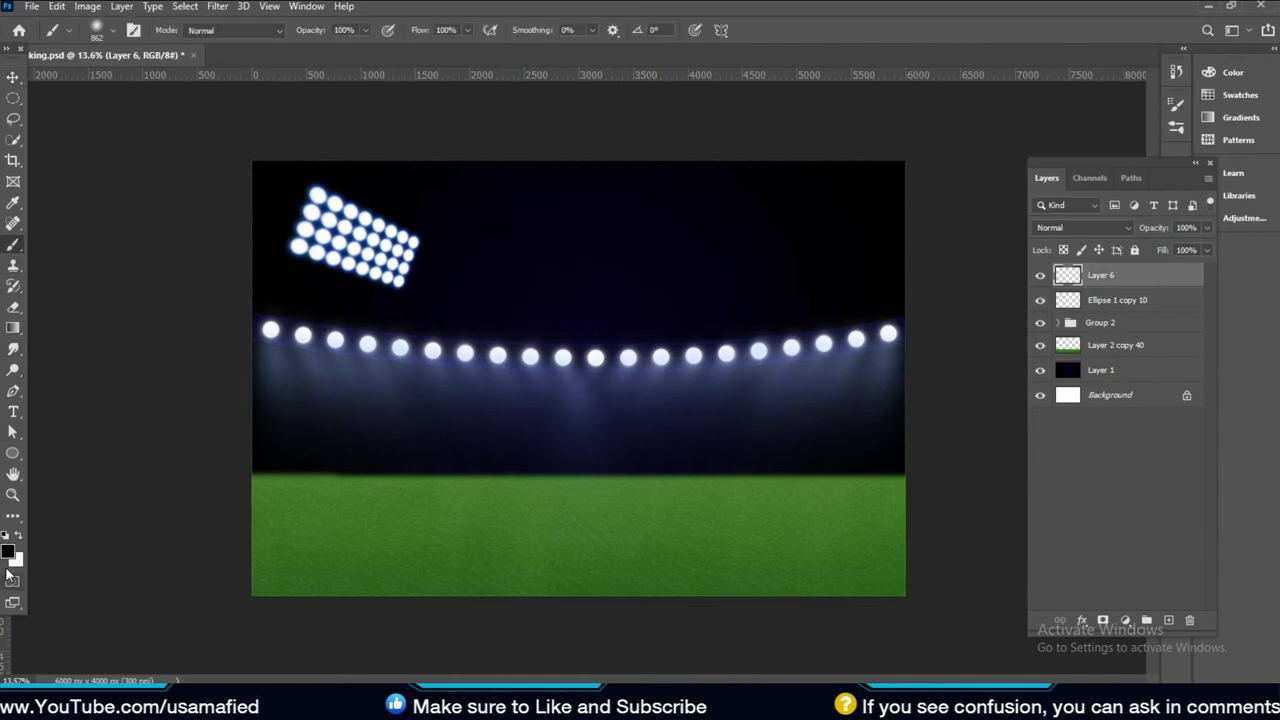
left_click_drag(368, 255, 400, 255)
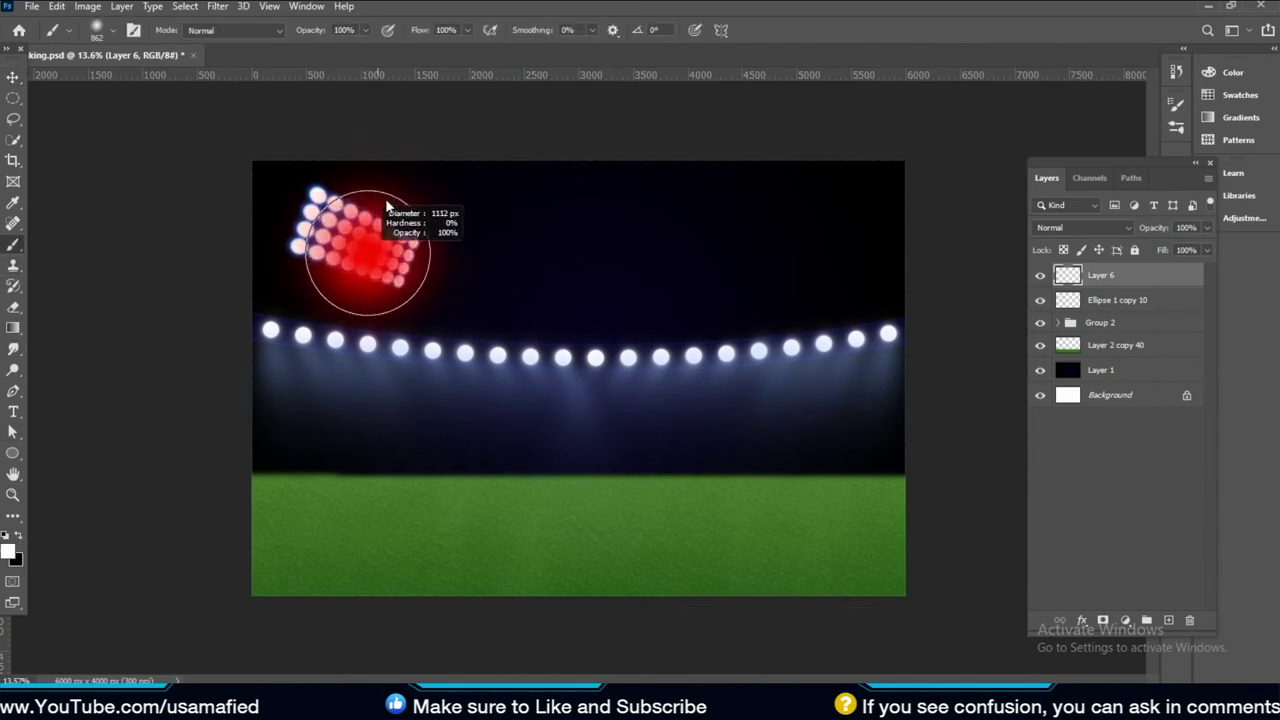
left_click(358, 253)
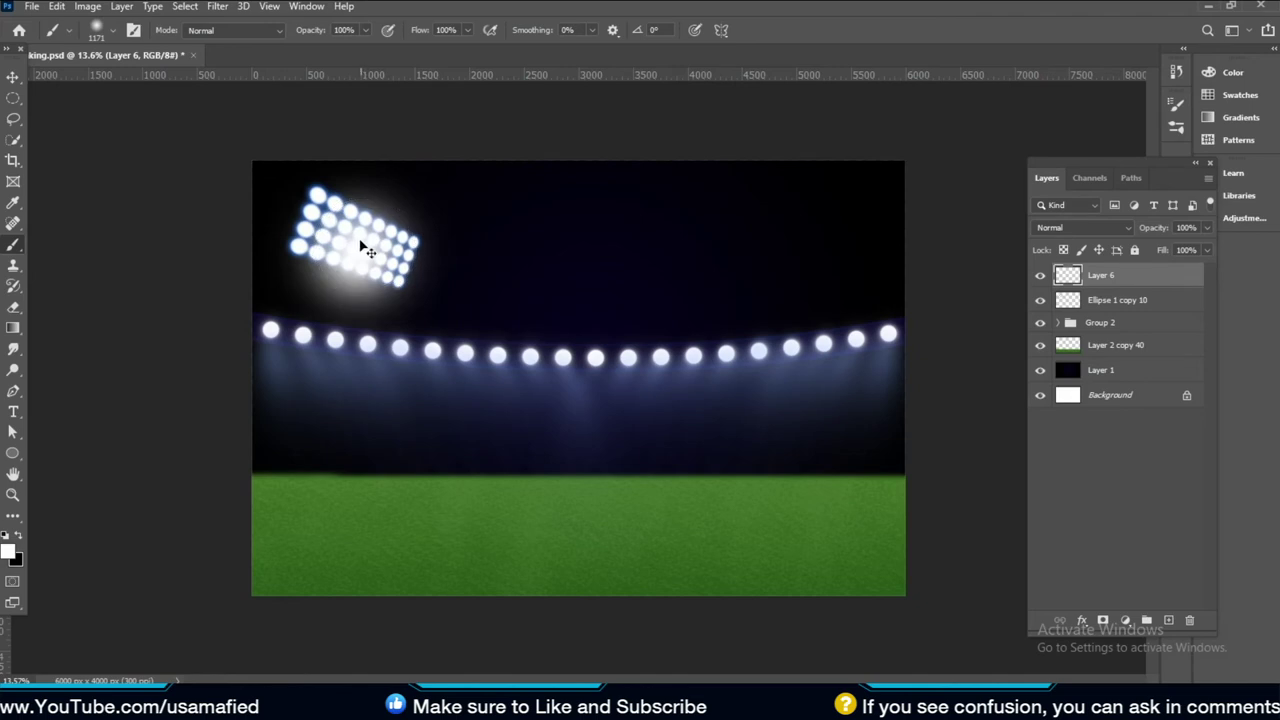
key("ctrl+z")
left_click(346, 239)
key("v")
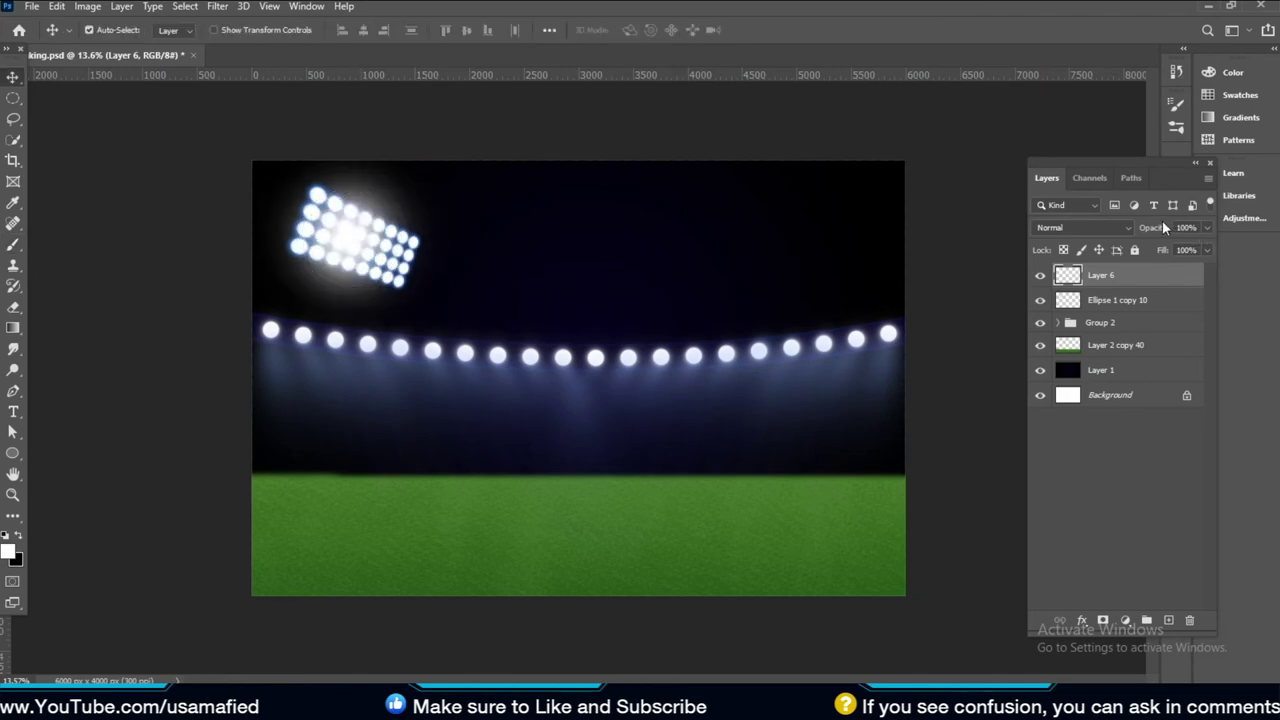
left_click_drag(1160, 233, 1008, 238)
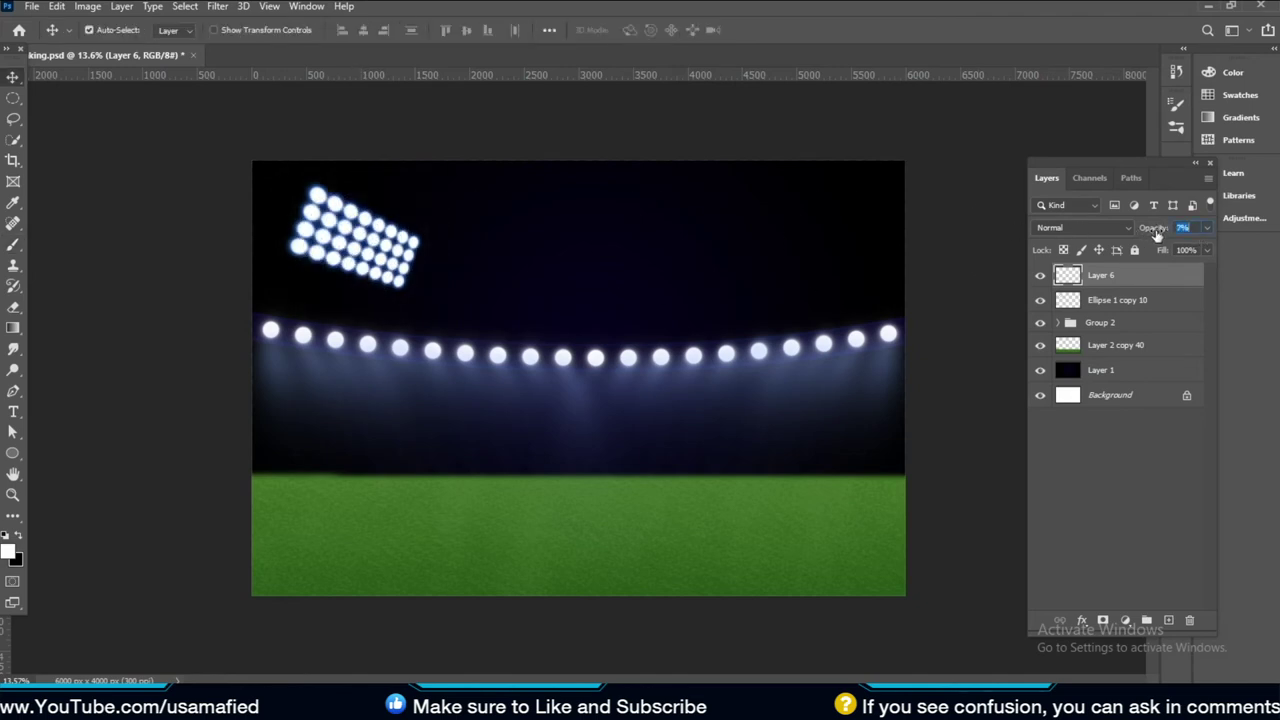
left_click_drag(1160, 230, 1166, 230)
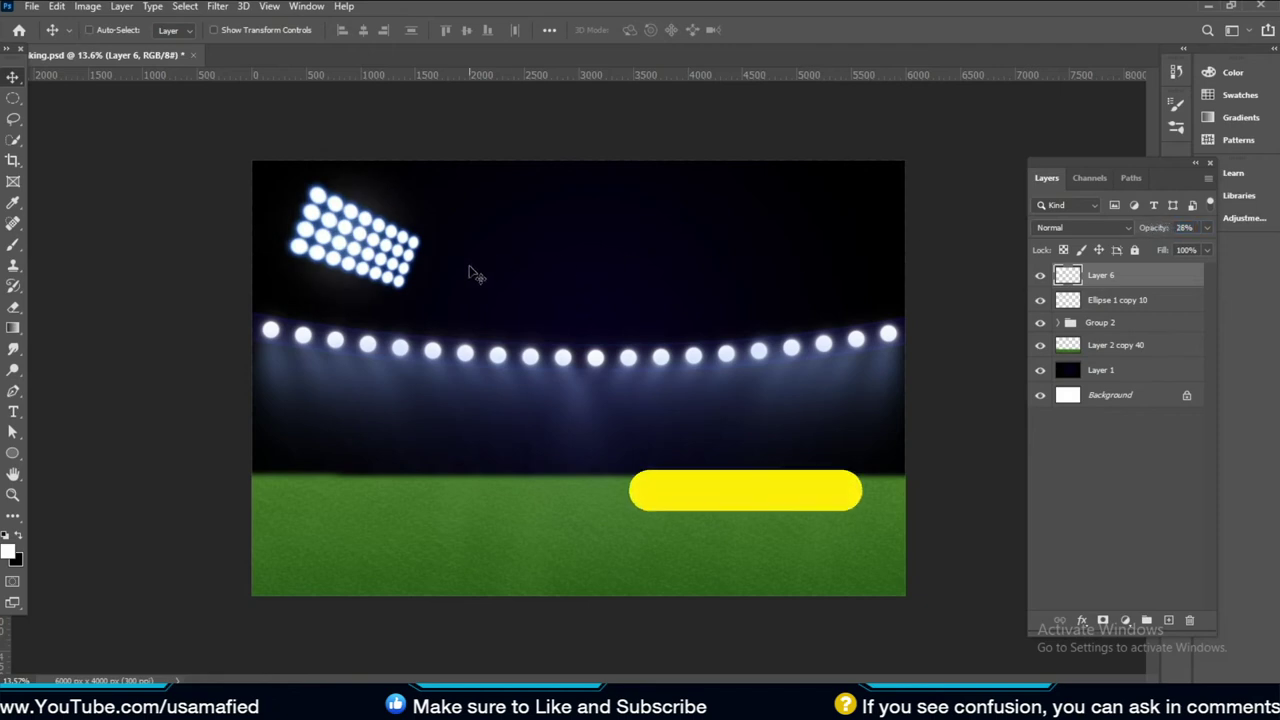
Stretch and rotate the glow about -11 degrees over the panel, then add an empty Layer 7
key("ctrl+t")
left_click_drag(451, 340, 627, 418)
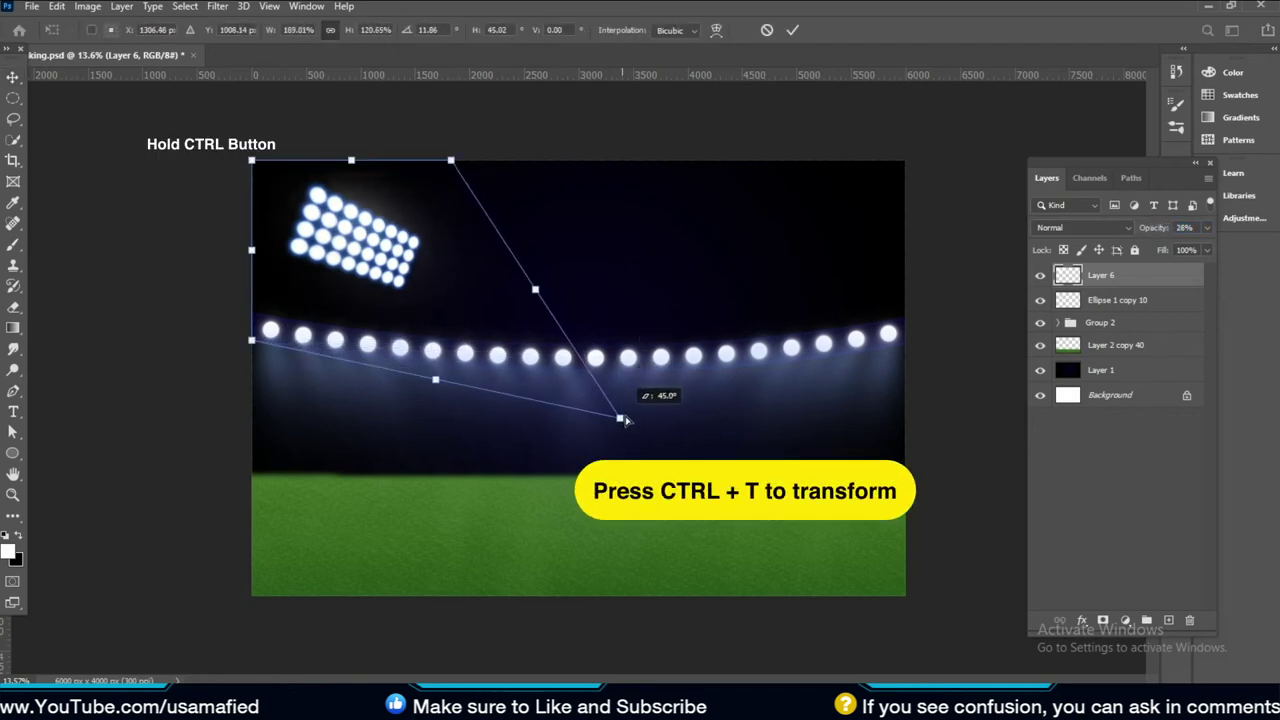
left_click_drag(251, 160, 234, 160)
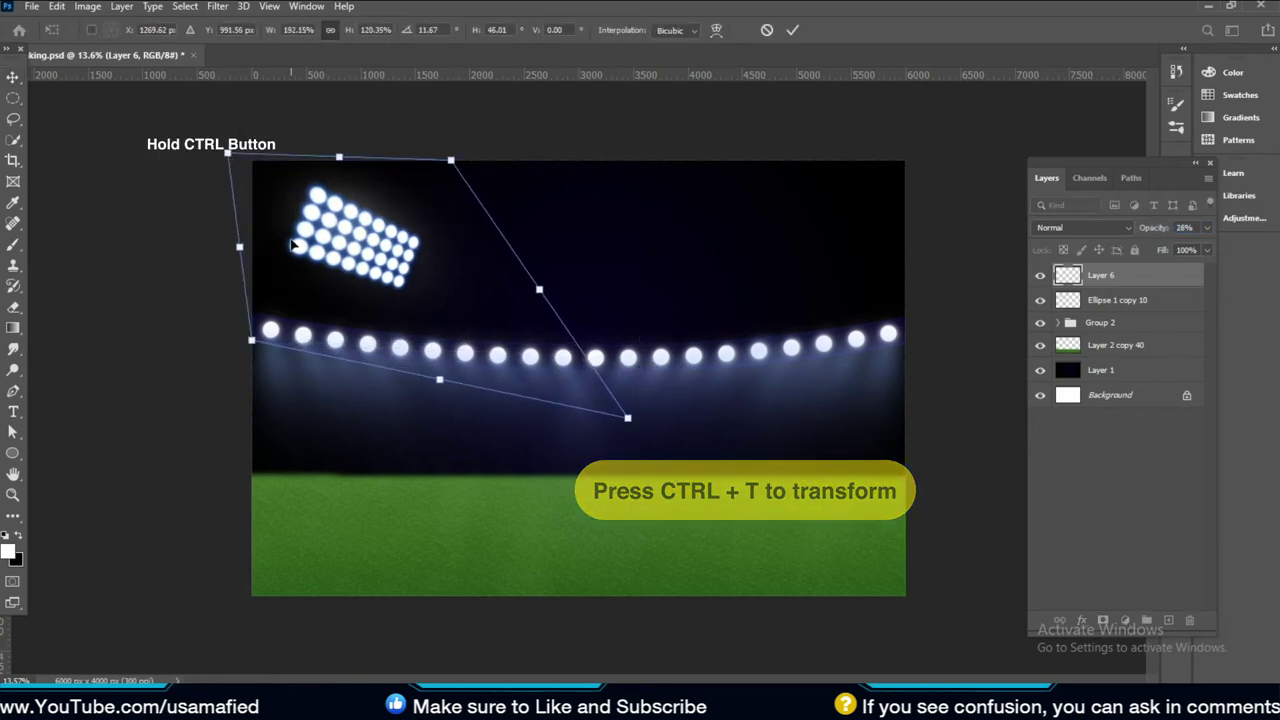
key("Return")
key("ctrl+t")
left_click_drag(177, 267, 193, 302)
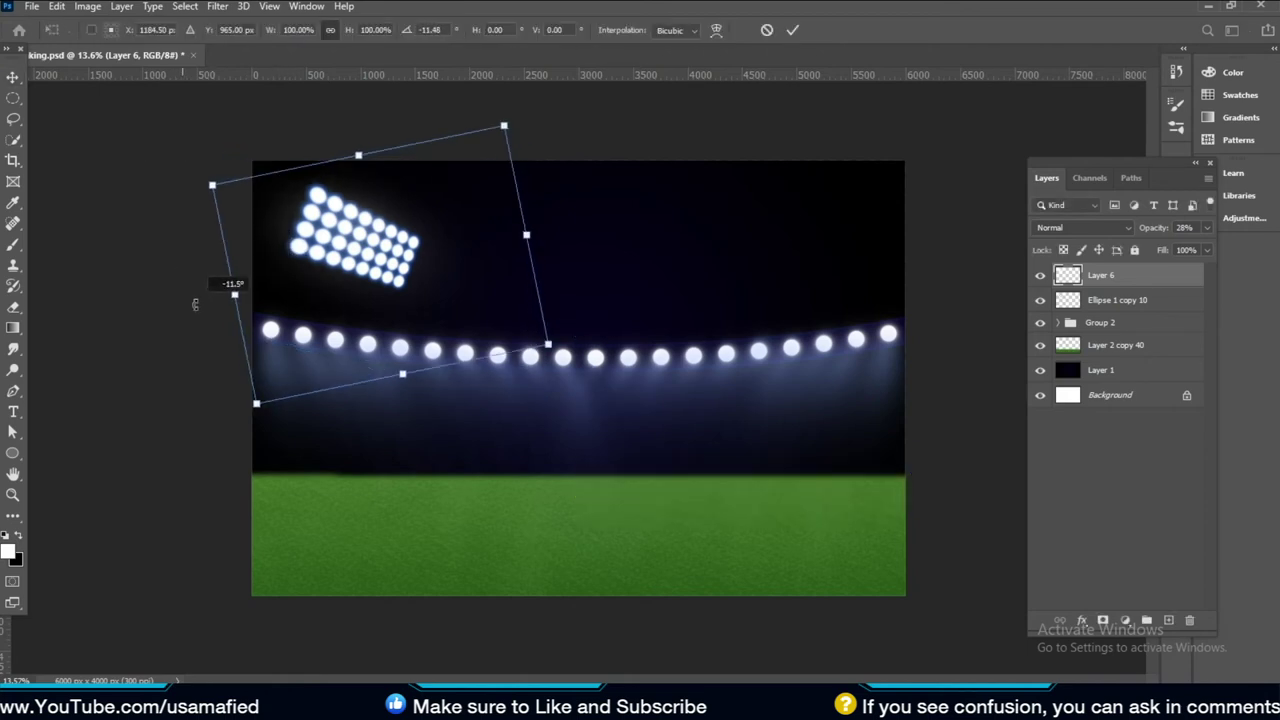
key("Return")
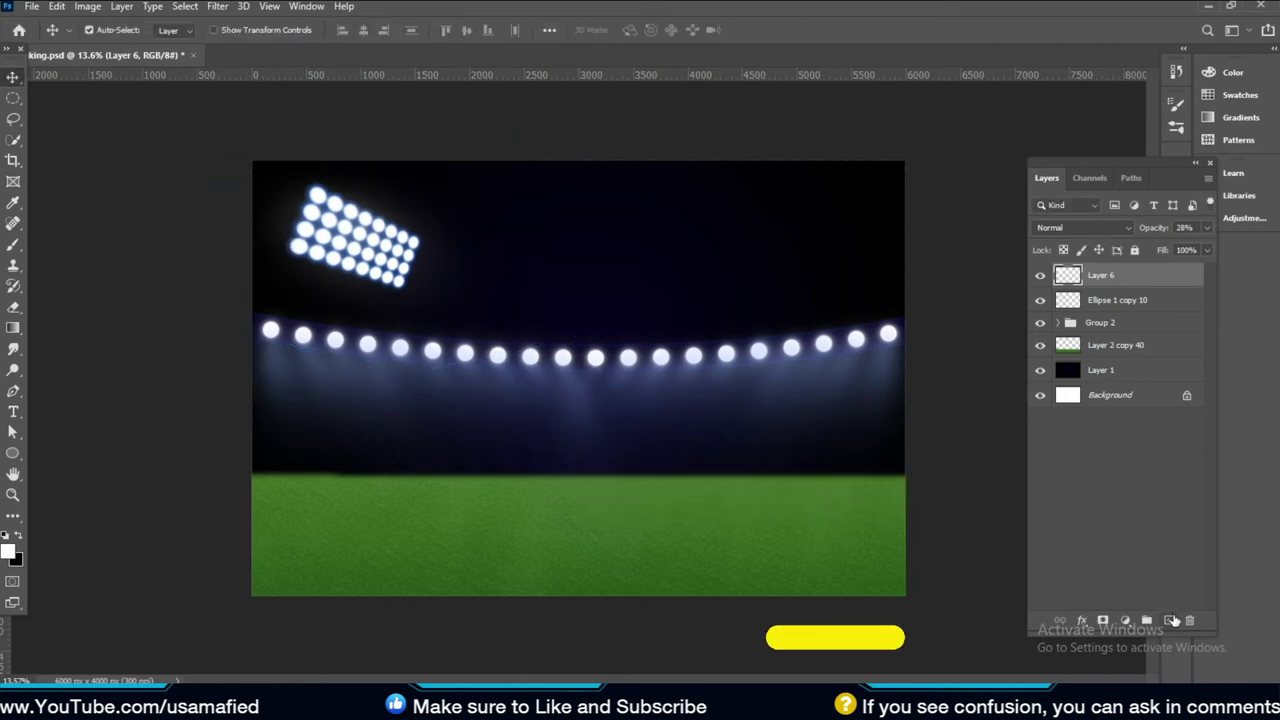
left_click(1168, 620)
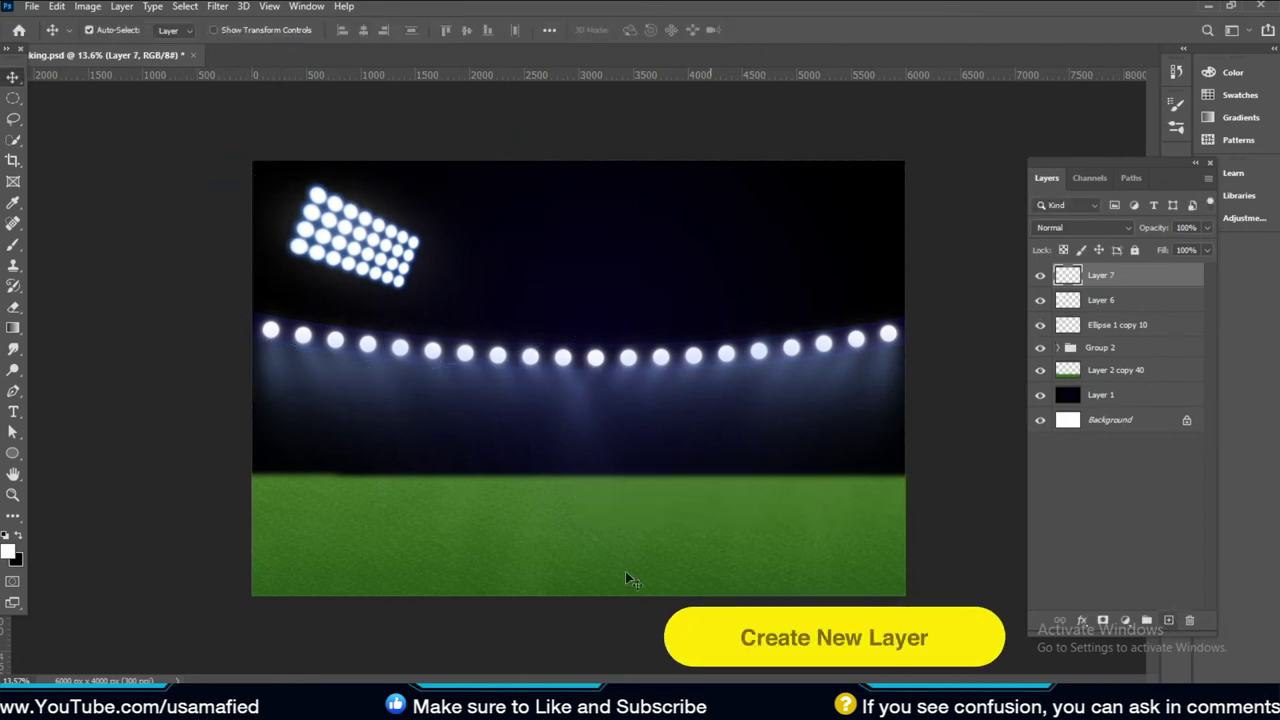
Paint a soft white glow on Layer 7 and slant it onto the top-left floodlight panel
left_click(13, 246)
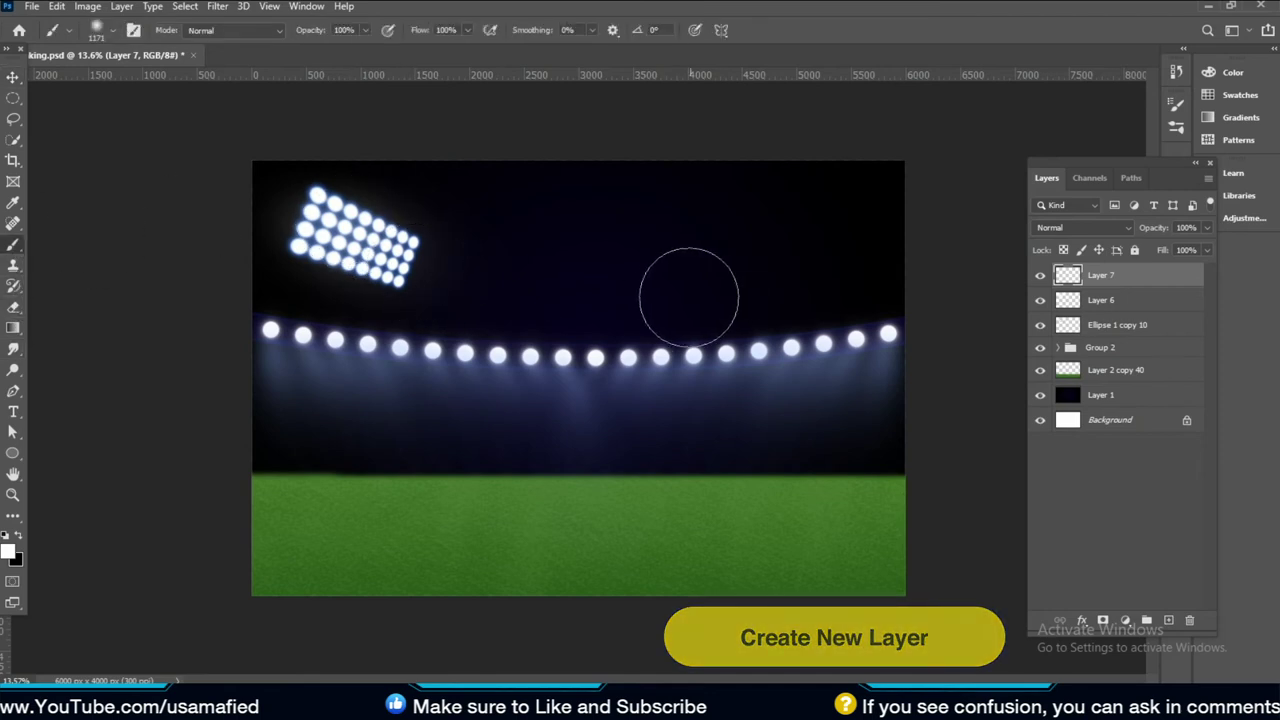
left_click(609, 297)
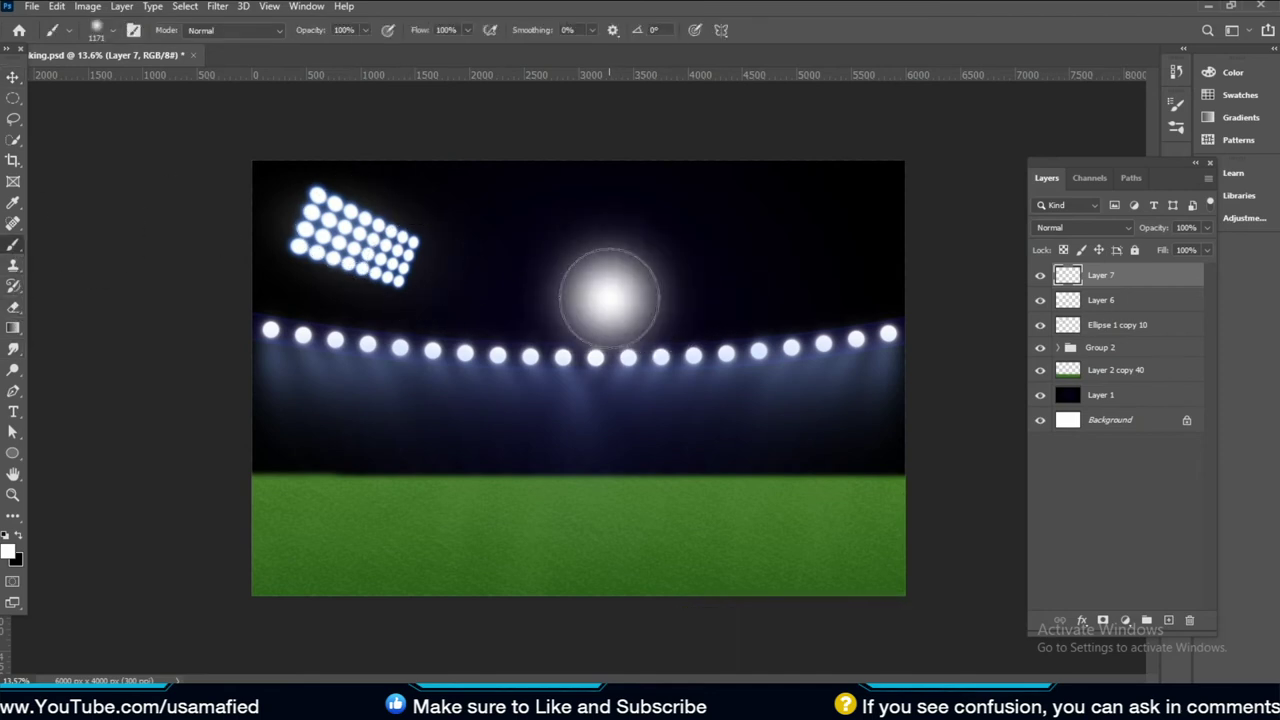
key("v")
key("ctrl+t")
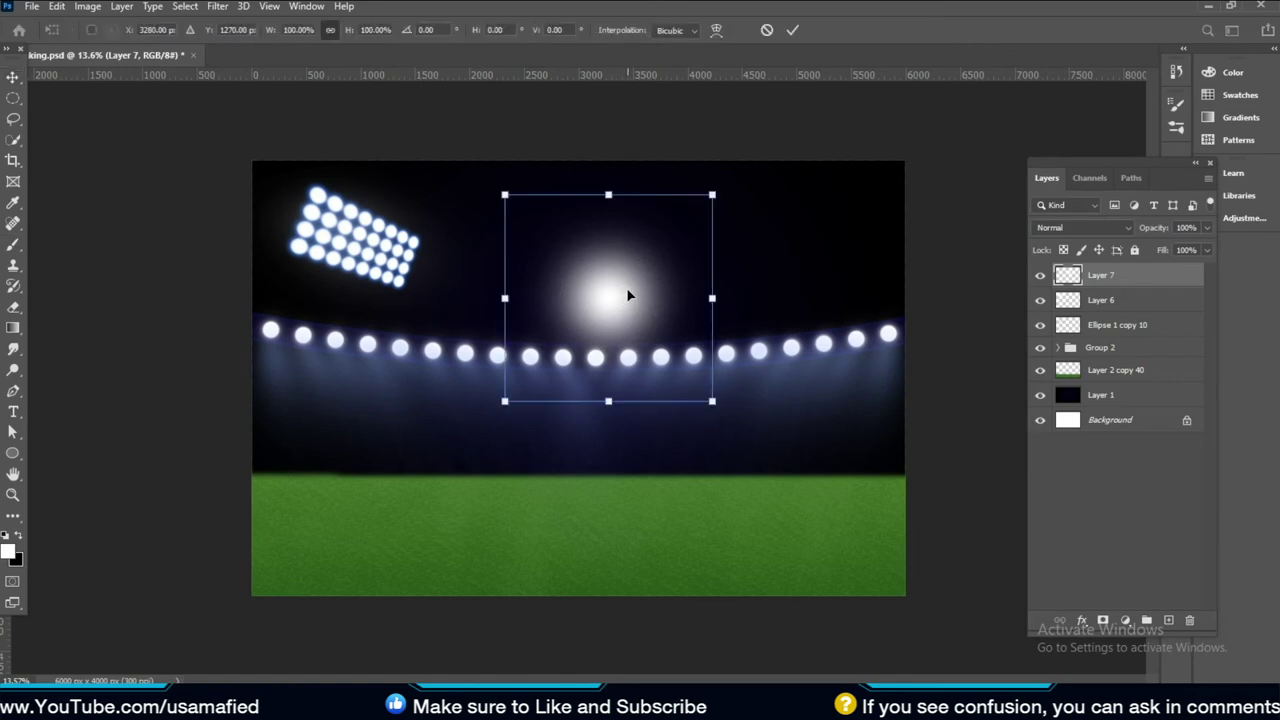
left_click_drag(626, 287, 384, 252)
left_click_drag(474, 158, 318, 186)
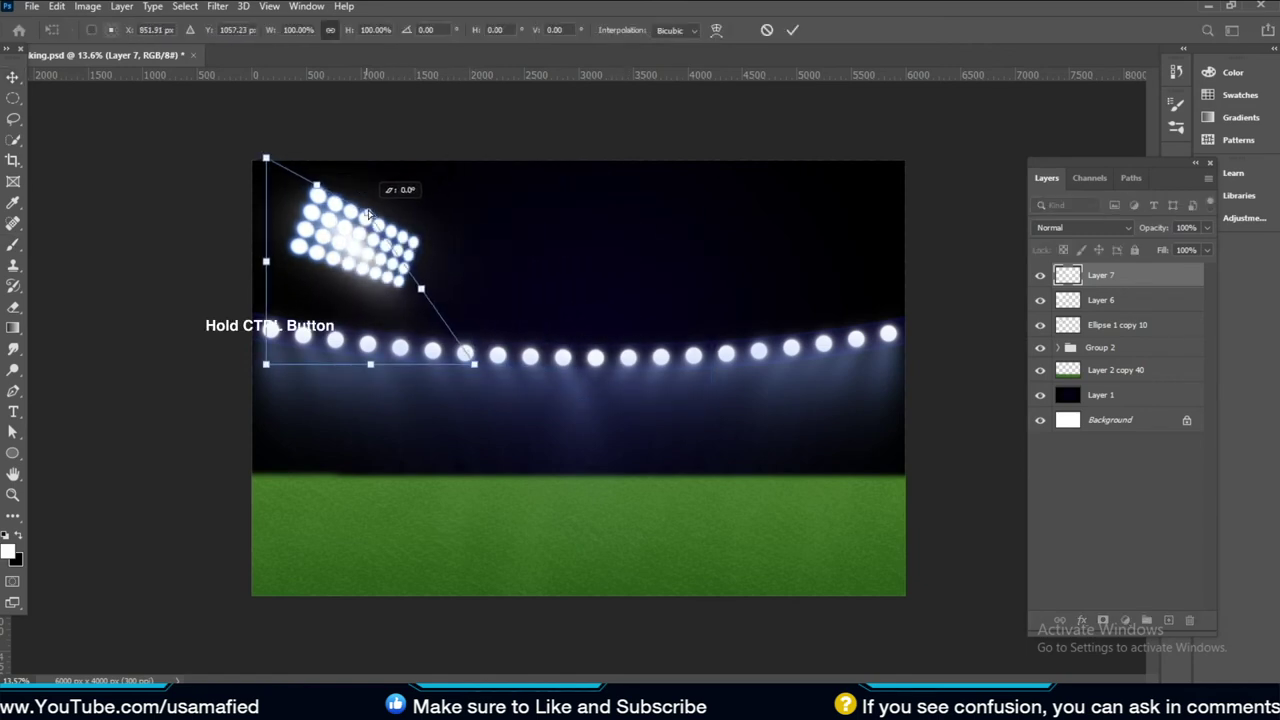
mouse_move(266, 362)
left_mouse_down()
mouse_move(327, 260)
mouse_move(449, 285)
left_mouse_up()
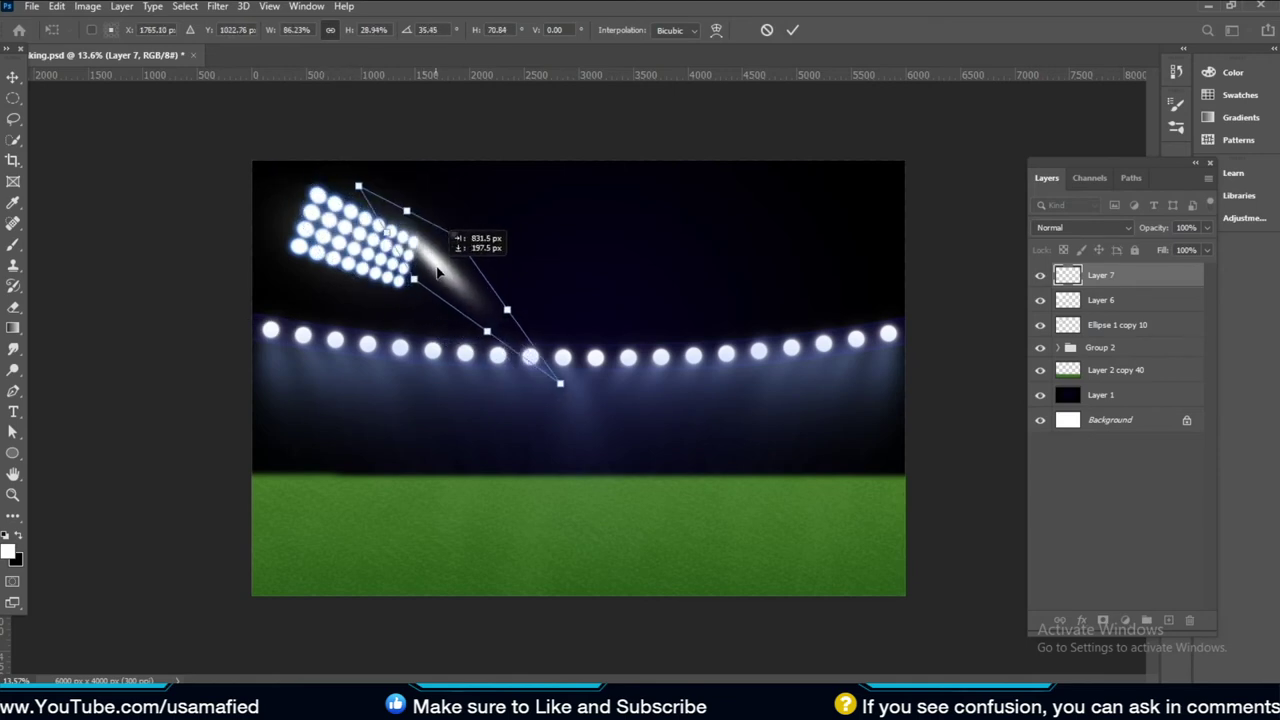
left_click_drag(398, 186, 305, 154)
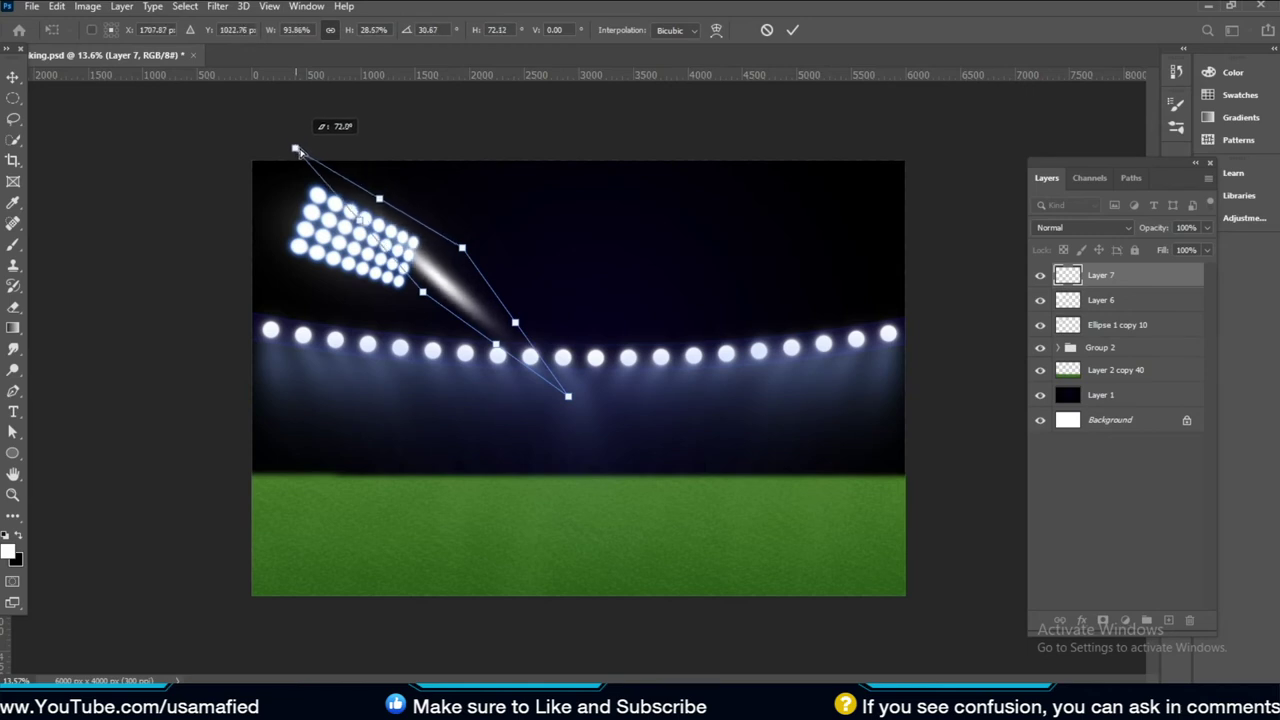
Stretch the glow into a beam that reaches down toward the field
left_click_drag(450, 277, 459, 277)
left_click_drag(521, 358, 481, 377)
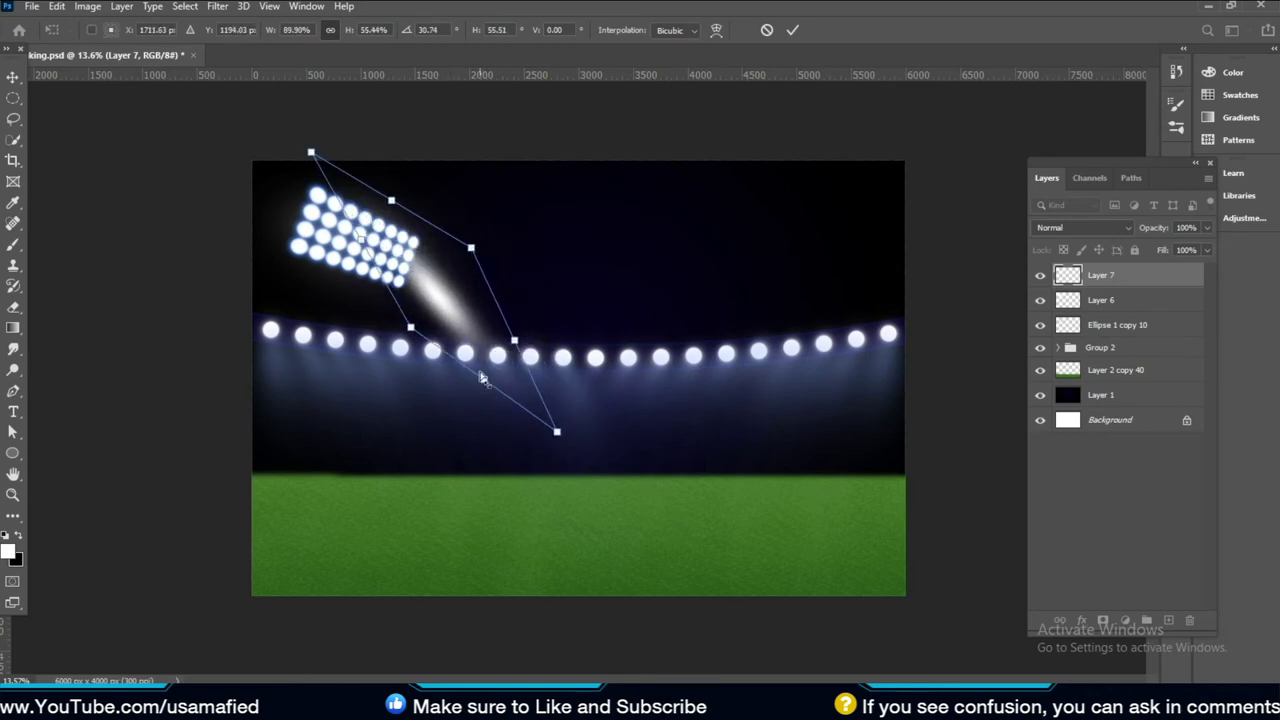
left_click_drag(483, 252, 546, 192)
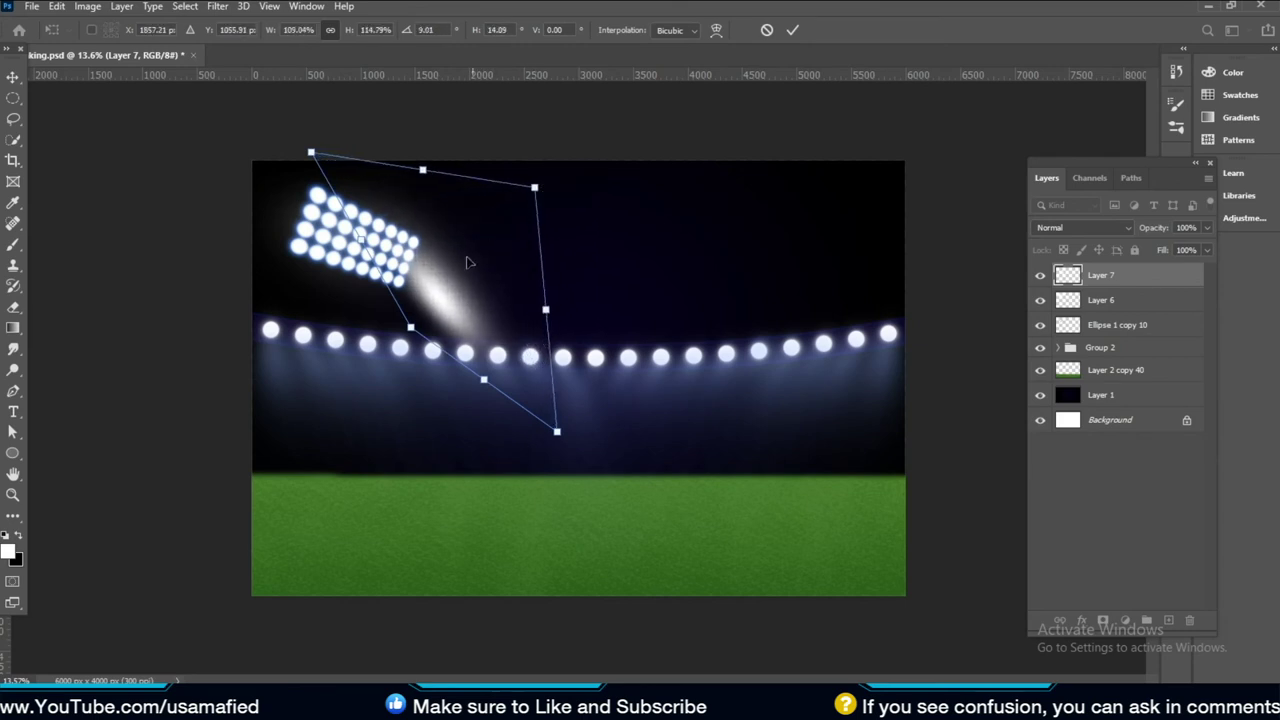
left_click_drag(428, 325, 400, 343)
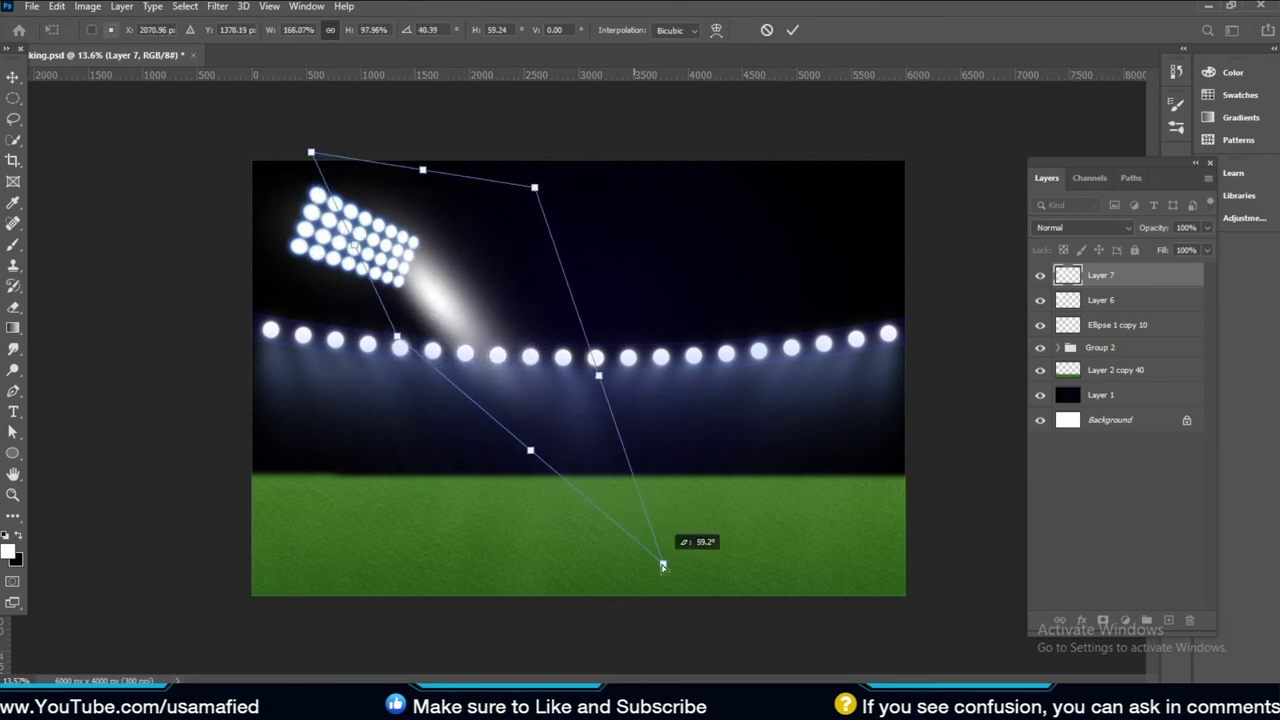
left_click_drag(557, 433, 662, 565)
left_click_drag(454, 285, 446, 295)
key("Return")
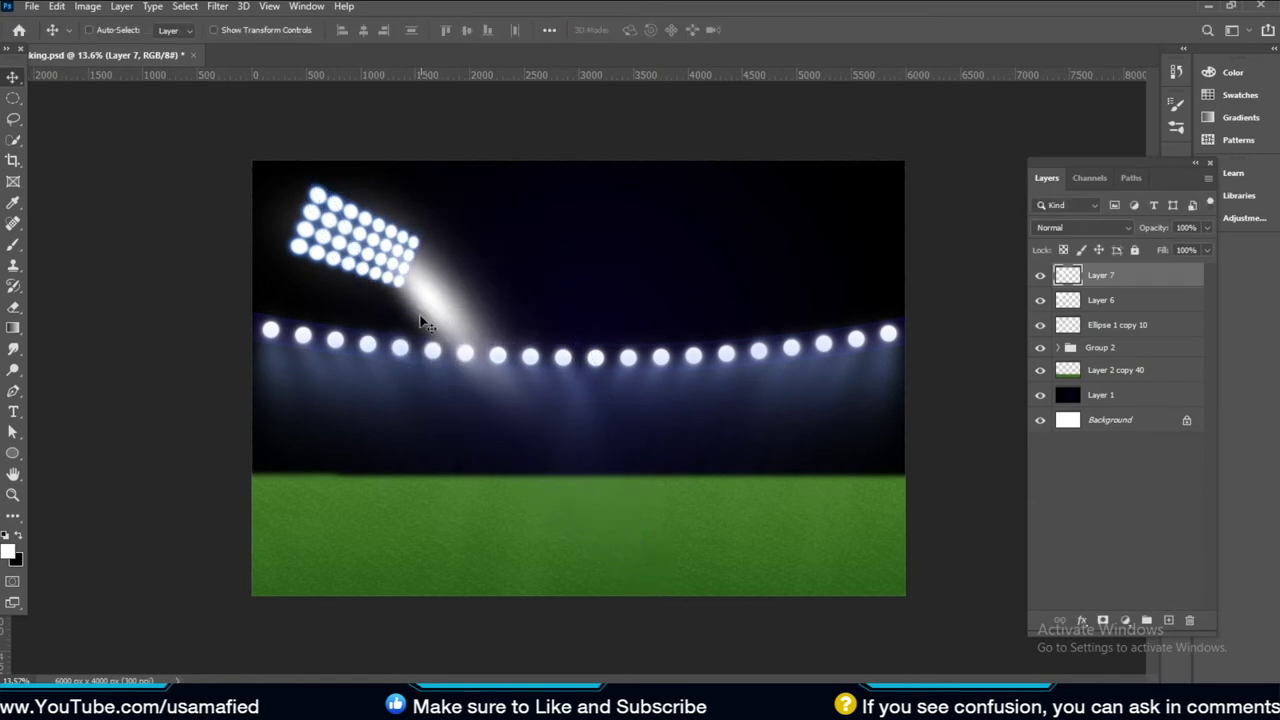
Taper the beam by pulling its top corner inward and reshaping its lower-left corner
key("ctrl+t")
left_click_drag(336, 482, 373, 365)
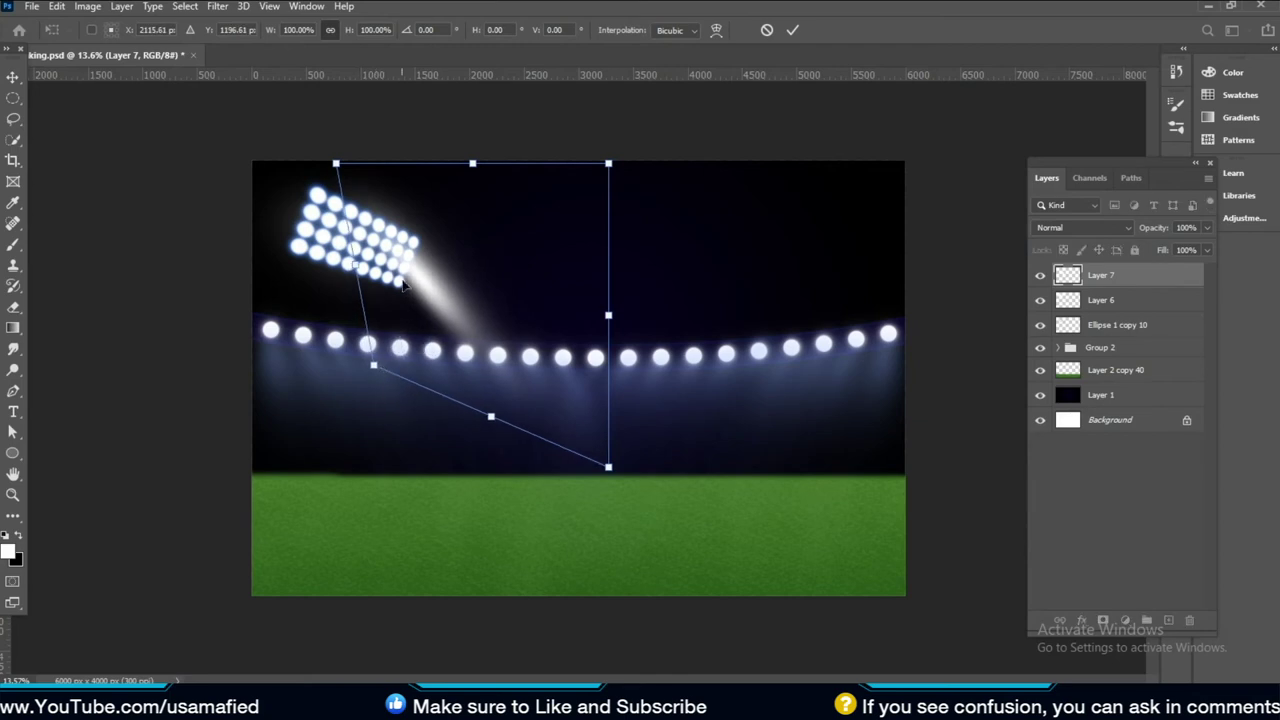
left_click_drag(407, 283, 435, 302)
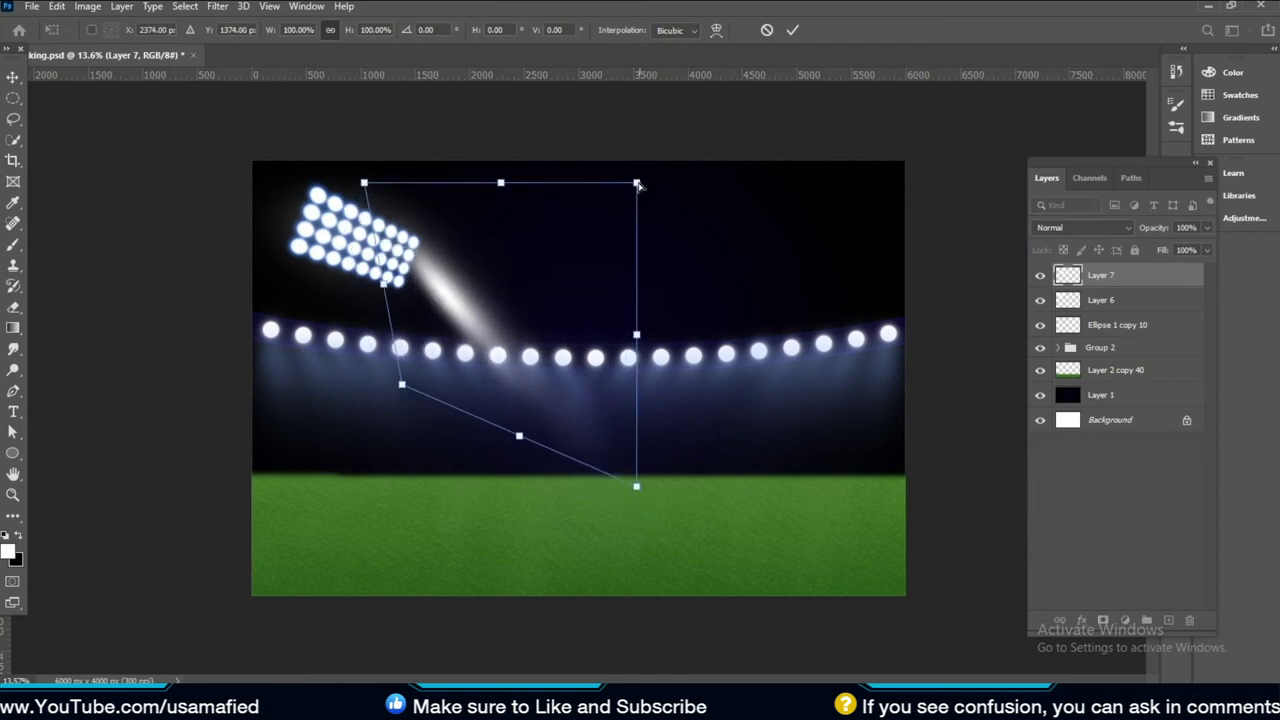
left_click_drag(638, 184, 580, 178)
key("Return")
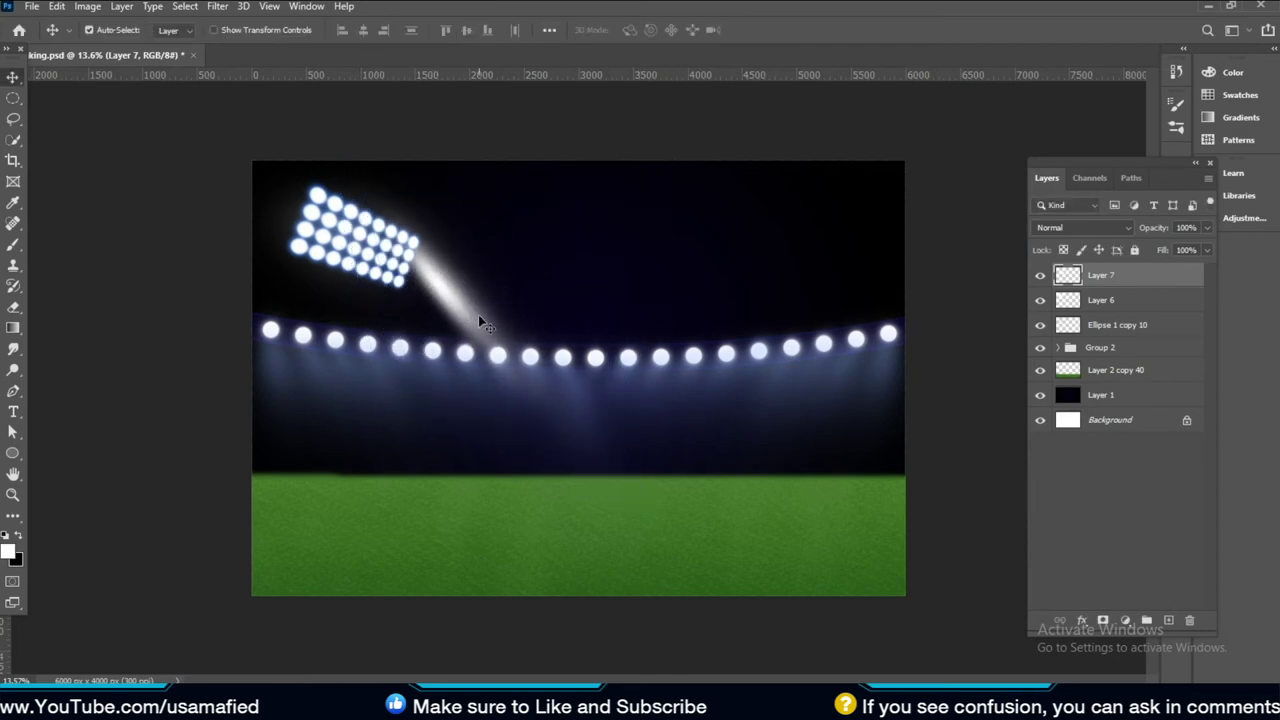
Alt-drag copies of the light beam, fanning them out down and to the left
mouse_move(450, 298)
left_mouse_down()
mouse_move(415, 307)
mouse_move(436, 325)
mouse_move(425, 343)
mouse_move(475, 393)
mouse_move(467, 328)
mouse_move(453, 358)
mouse_move(401, 344)
left_mouse_up()
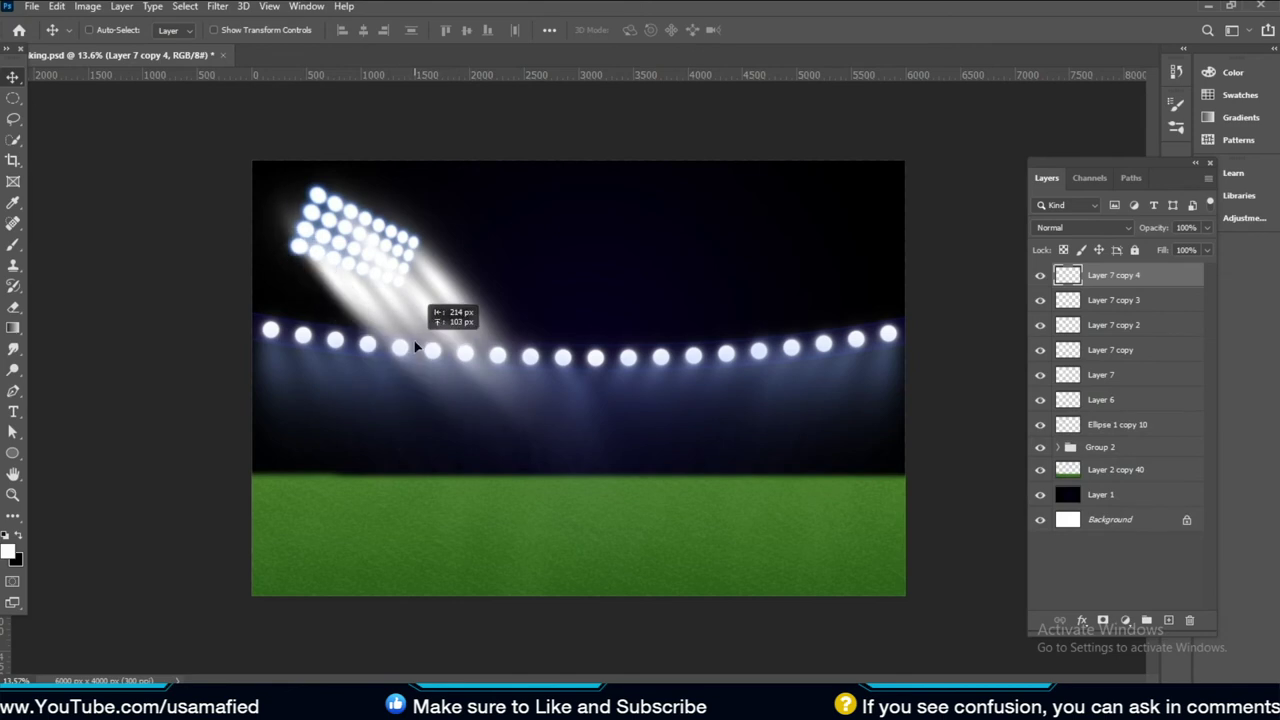
left_click(13, 307)
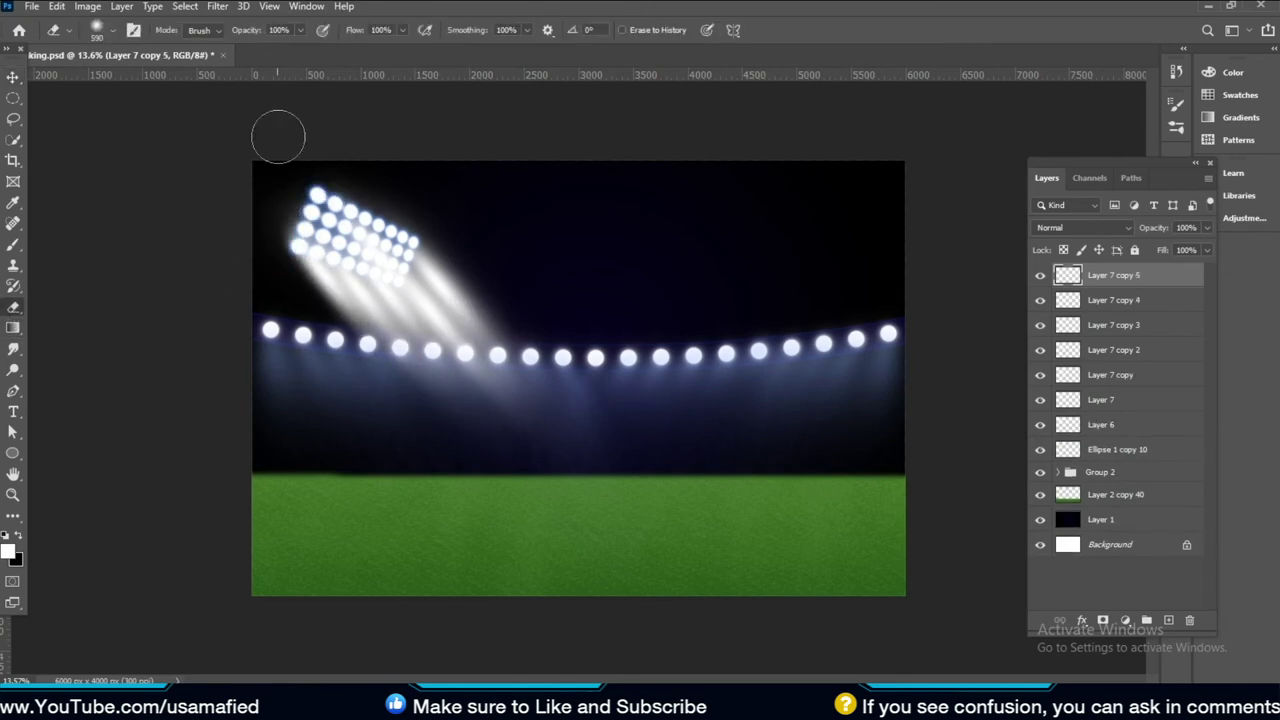
key("z")
left_click(332, 242)
scroll(332, 242, "down", 1)
key("v")
left_click(329, 290)
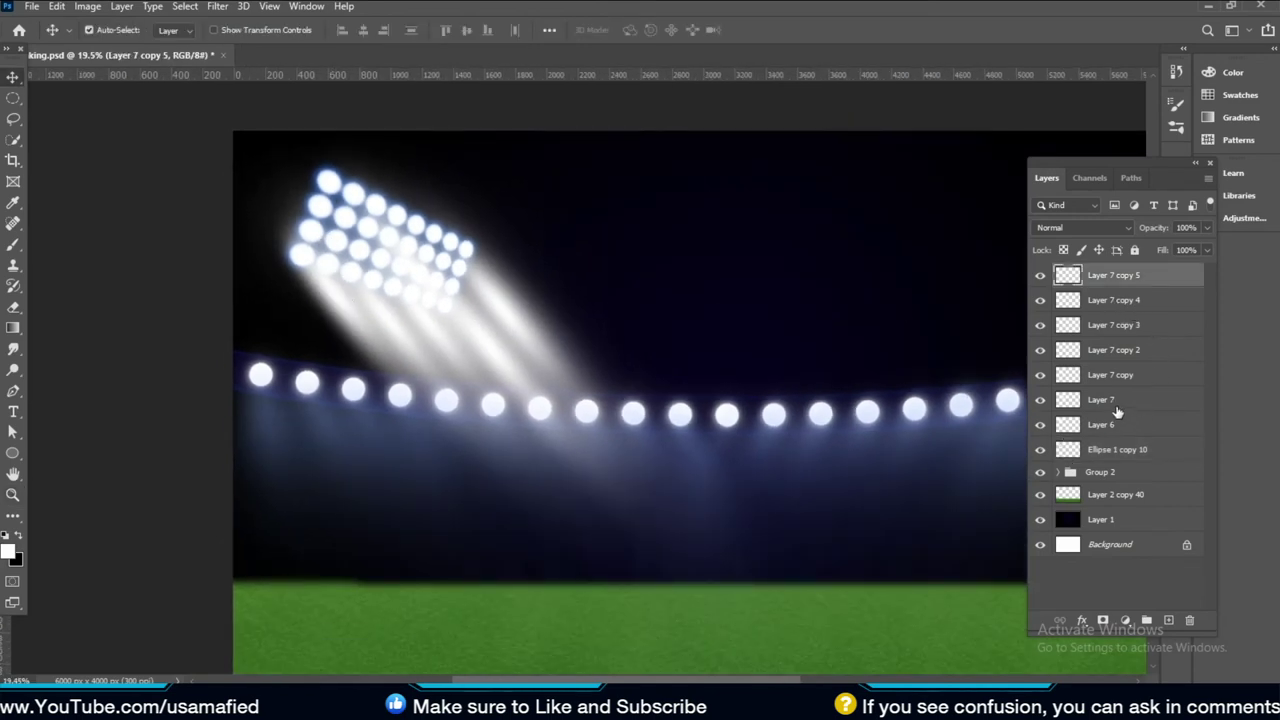
Select Layer 7 through Layer 7 copy 5 and merge the six beam copies
left_click(1100, 400, "shift")
left_click_drag(629, 465, 786, 343)
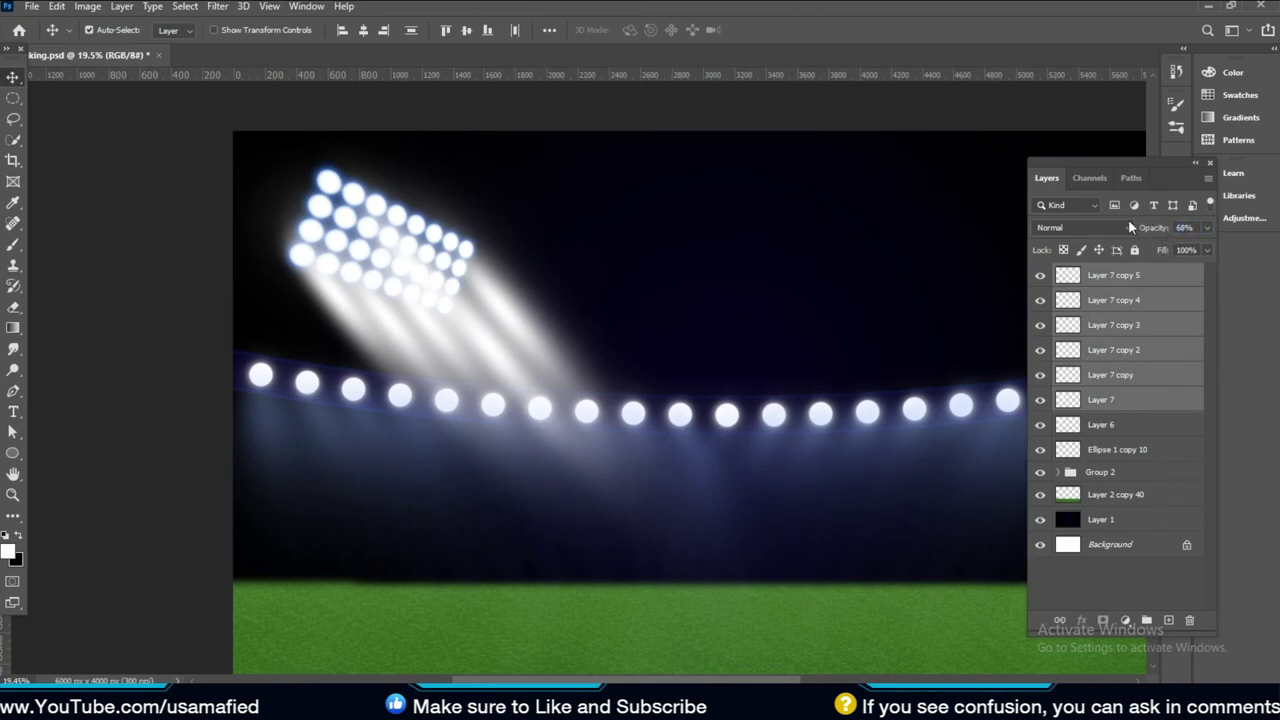
right_click(1148, 325)
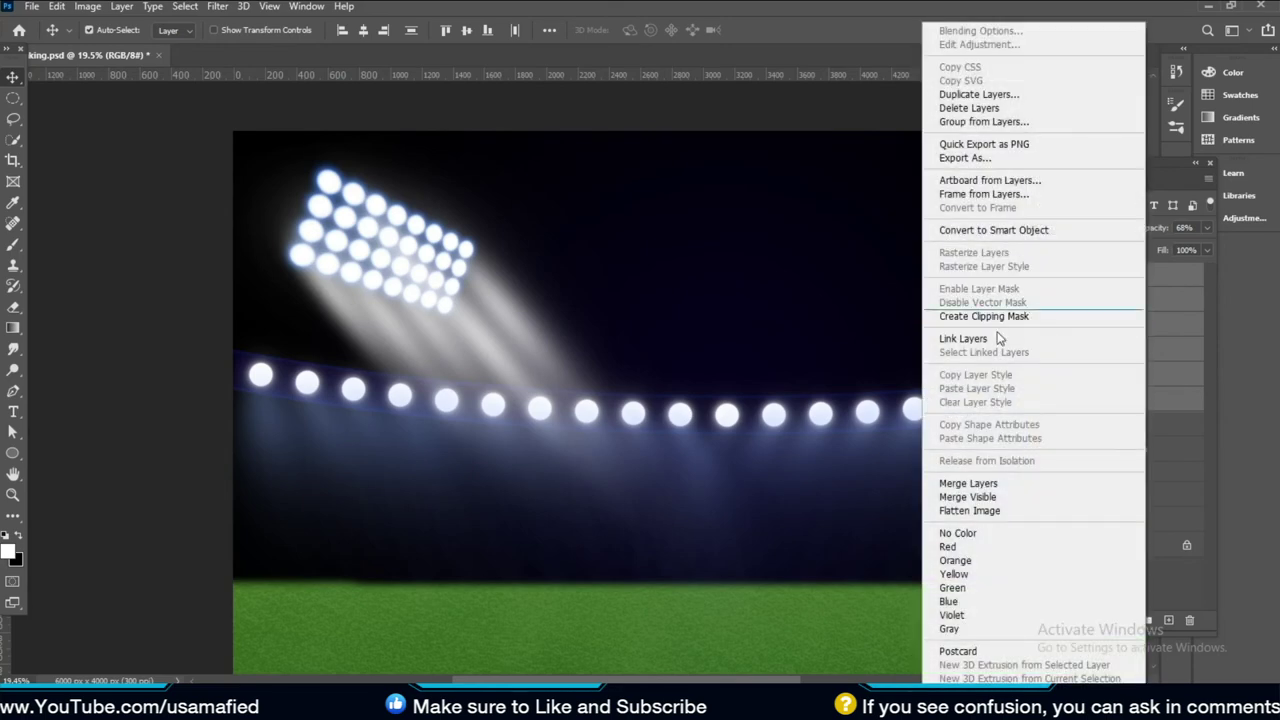
left_click(988, 484)
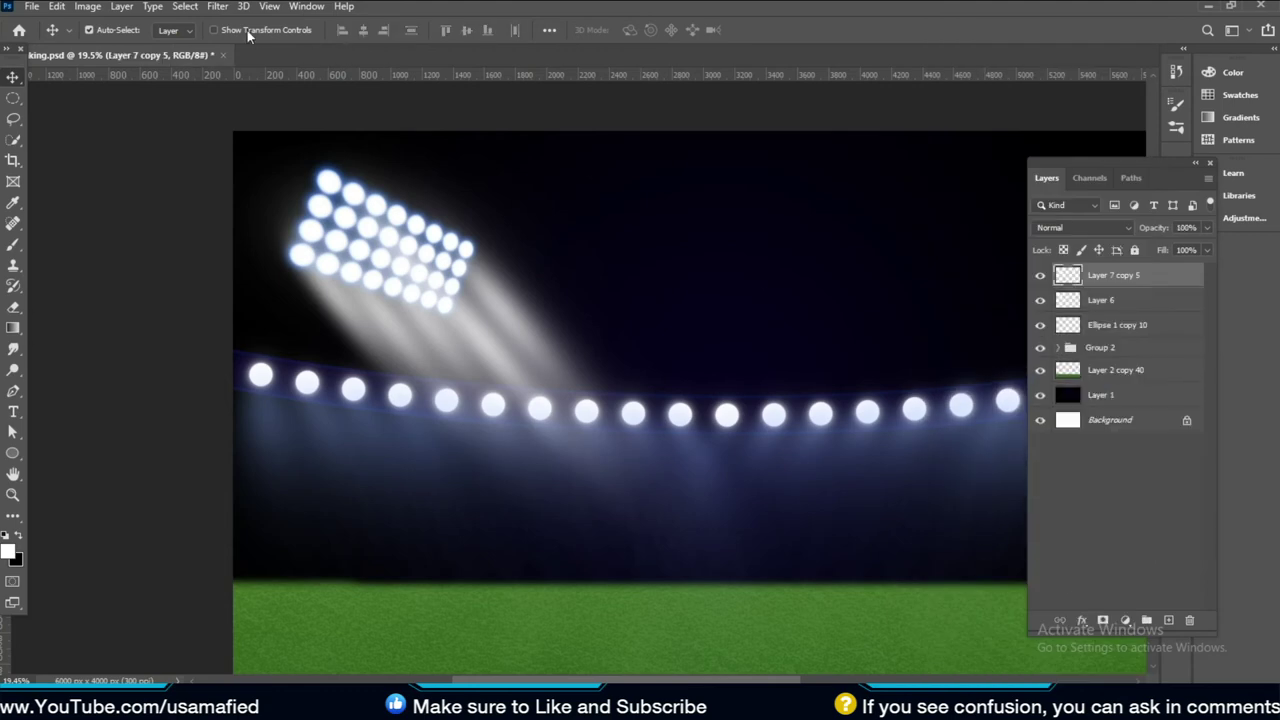
Blur the merged beam, Layer 7 copy 5, with a Gaussian Blur of about 38.7 px
left_click(228, 8)
mouse_move(228, 187)
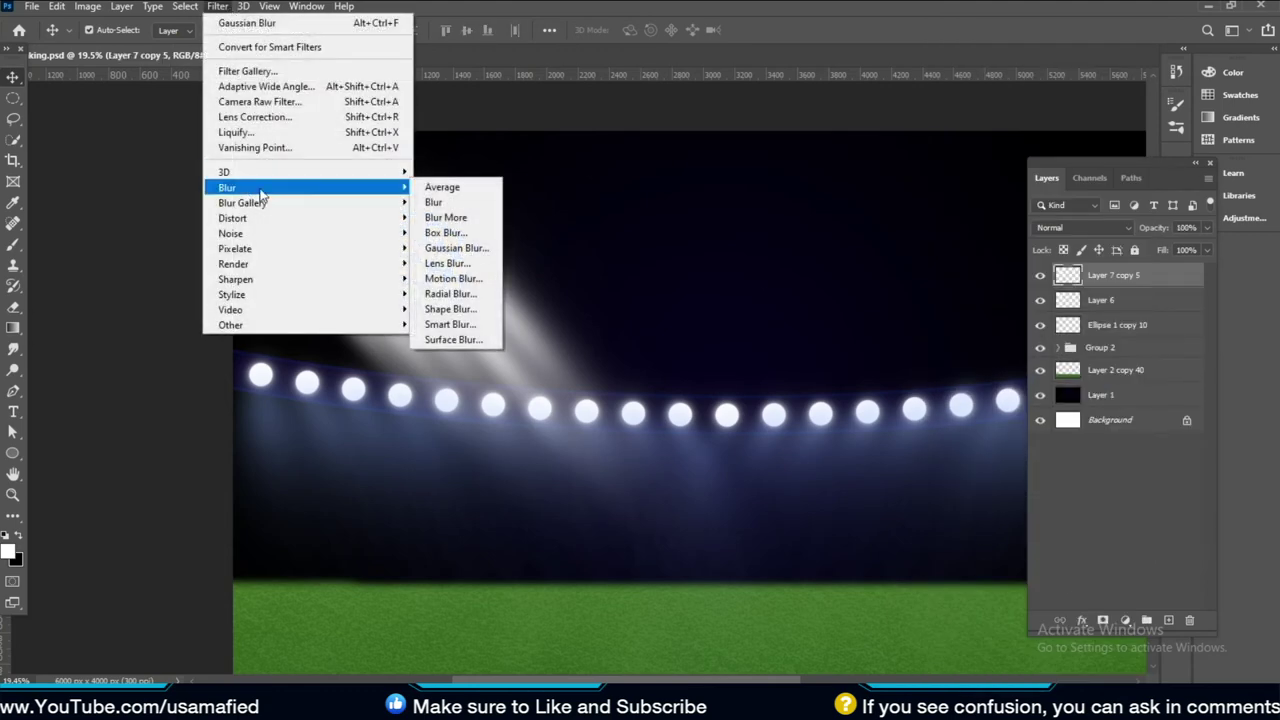
left_click(458, 248)
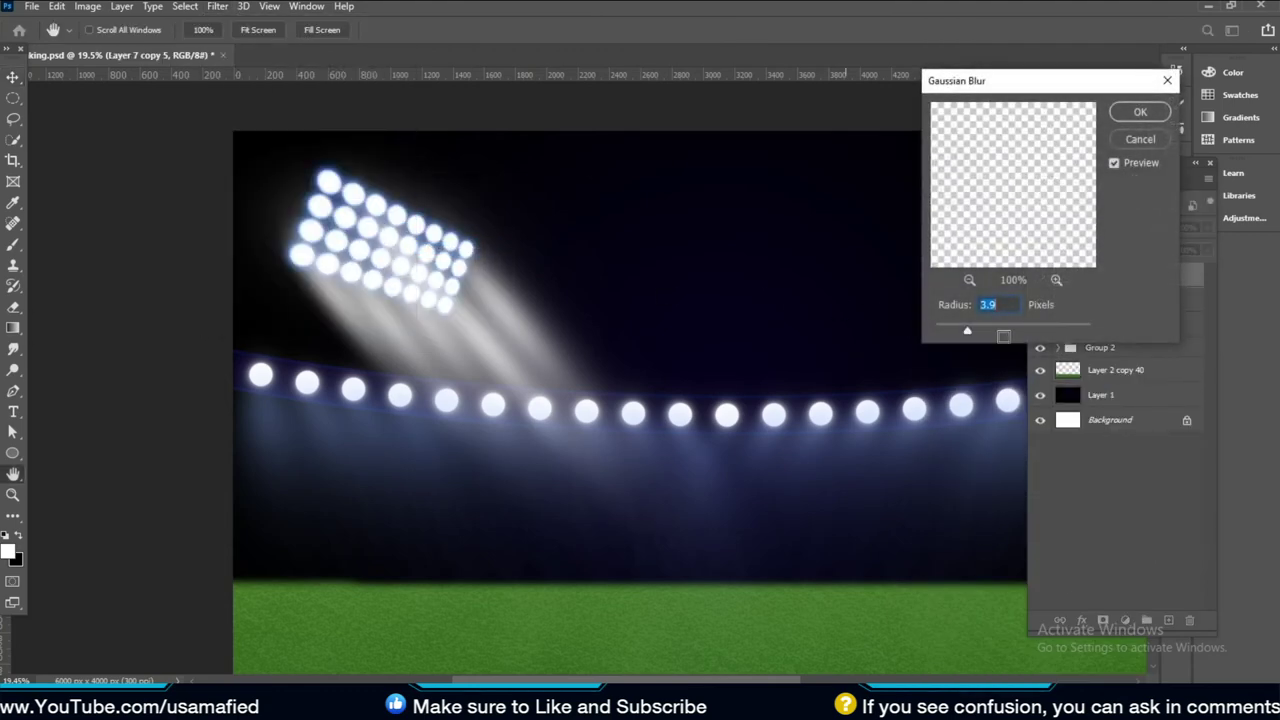
left_click_drag(1018, 327, 1008, 328)
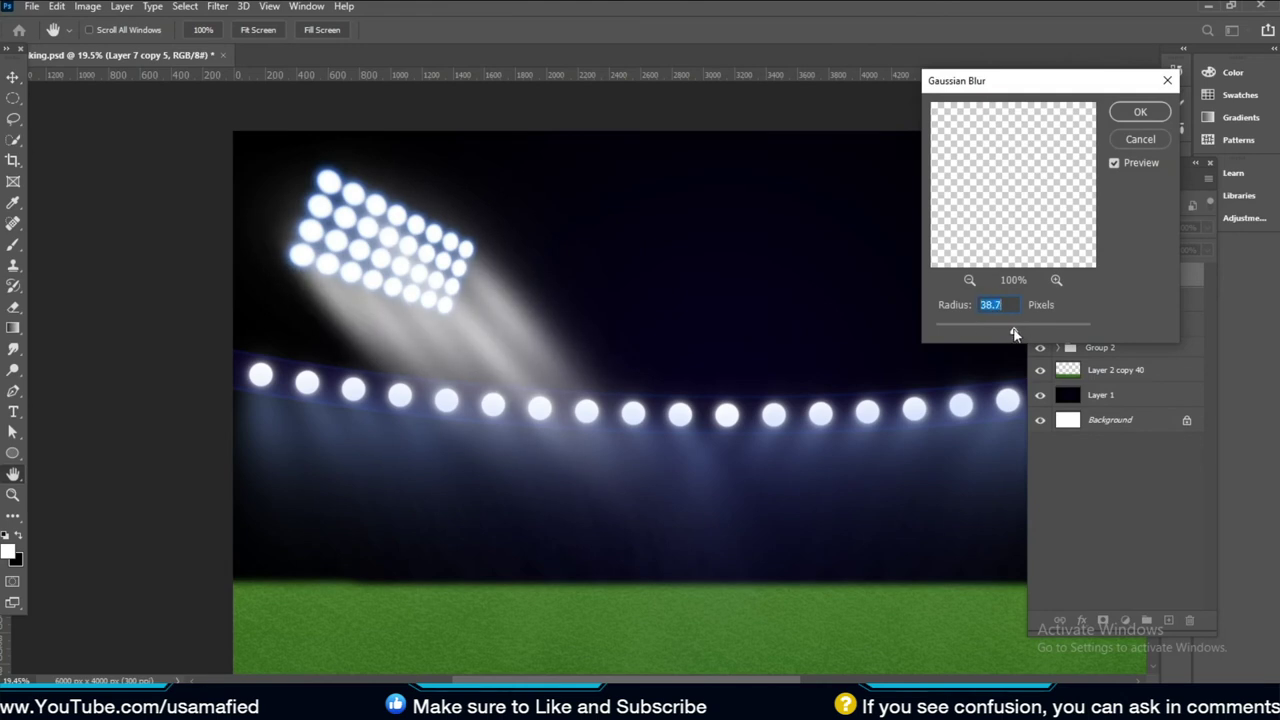
left_click(1155, 116)
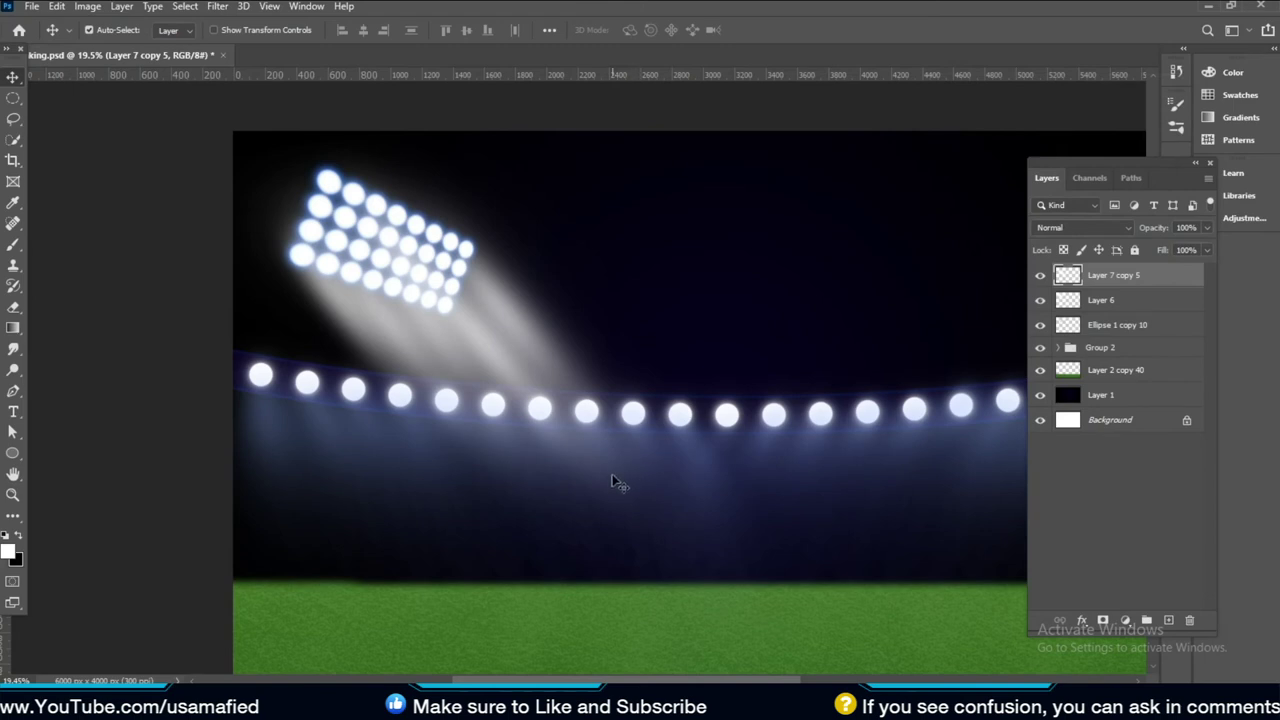
scroll(537, 437, "down", 3)
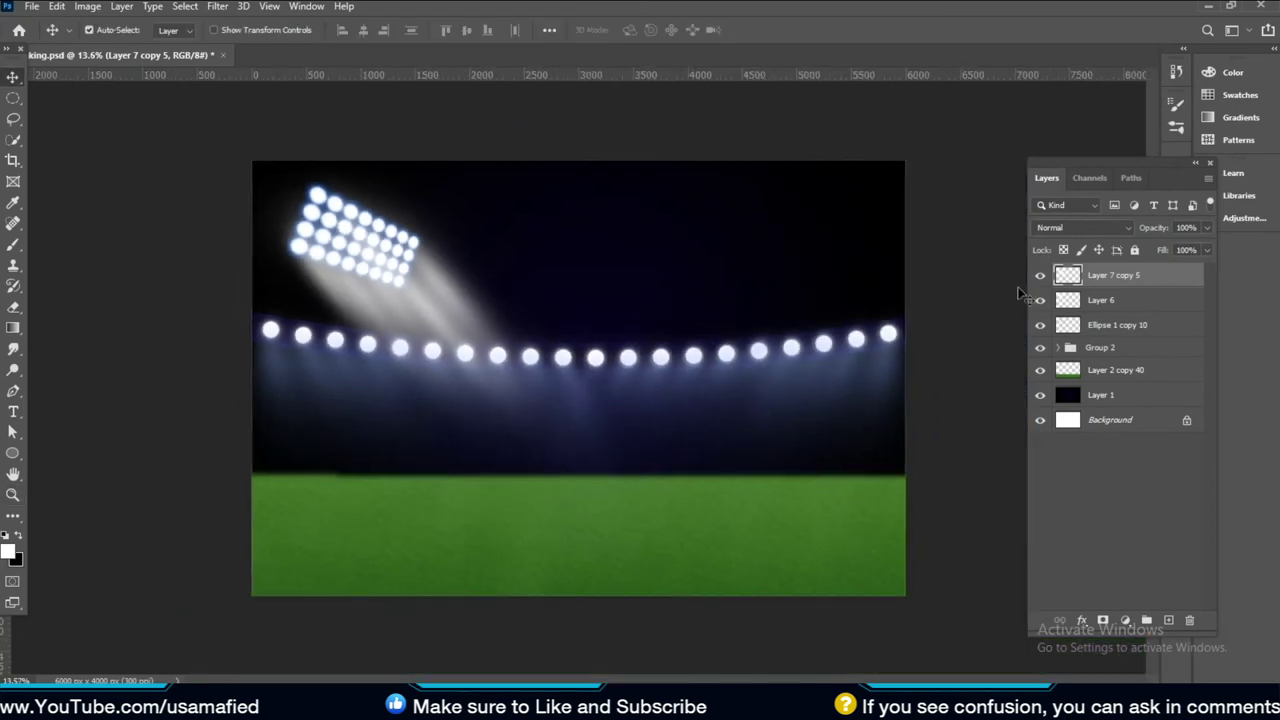
Stretch the blurred beam further down-right and skew its top corner slightly
key("ctrl+t")
left_click_drag(615, 488, 734, 661)
left_click_drag(273, 163, 284, 173)
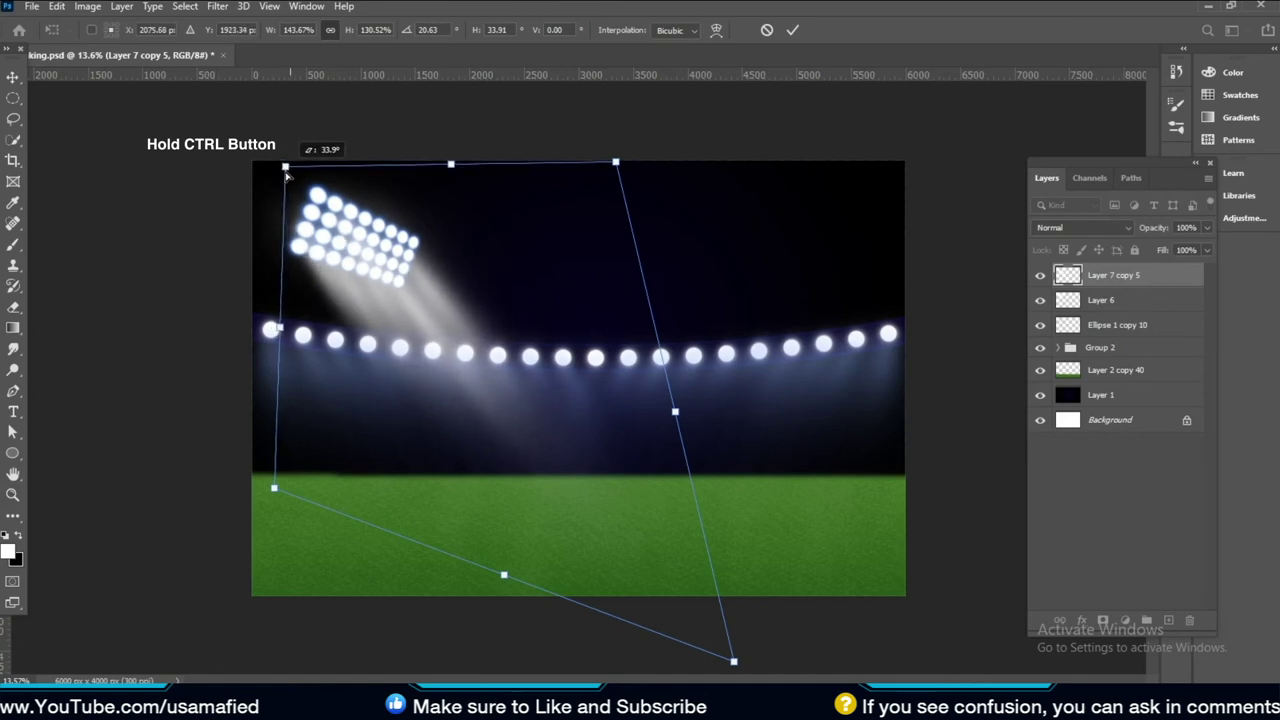
left_click_drag(371, 215, 368, 207)
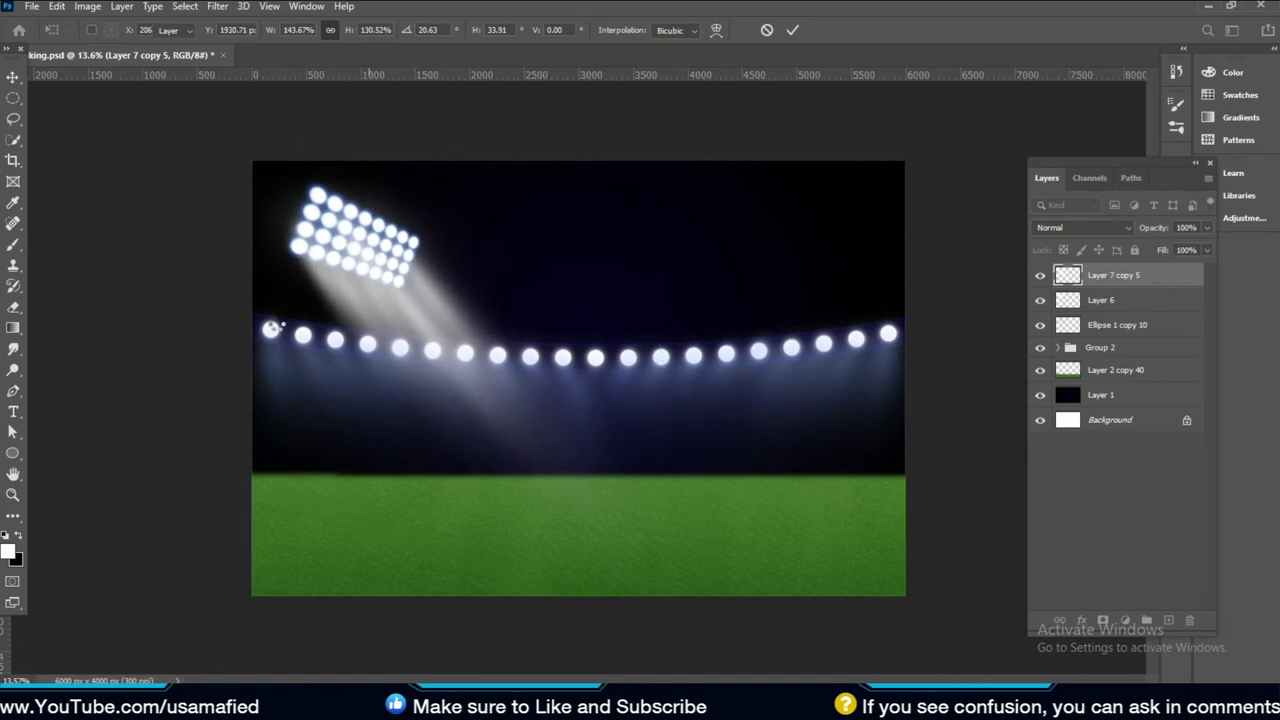
key("Return")
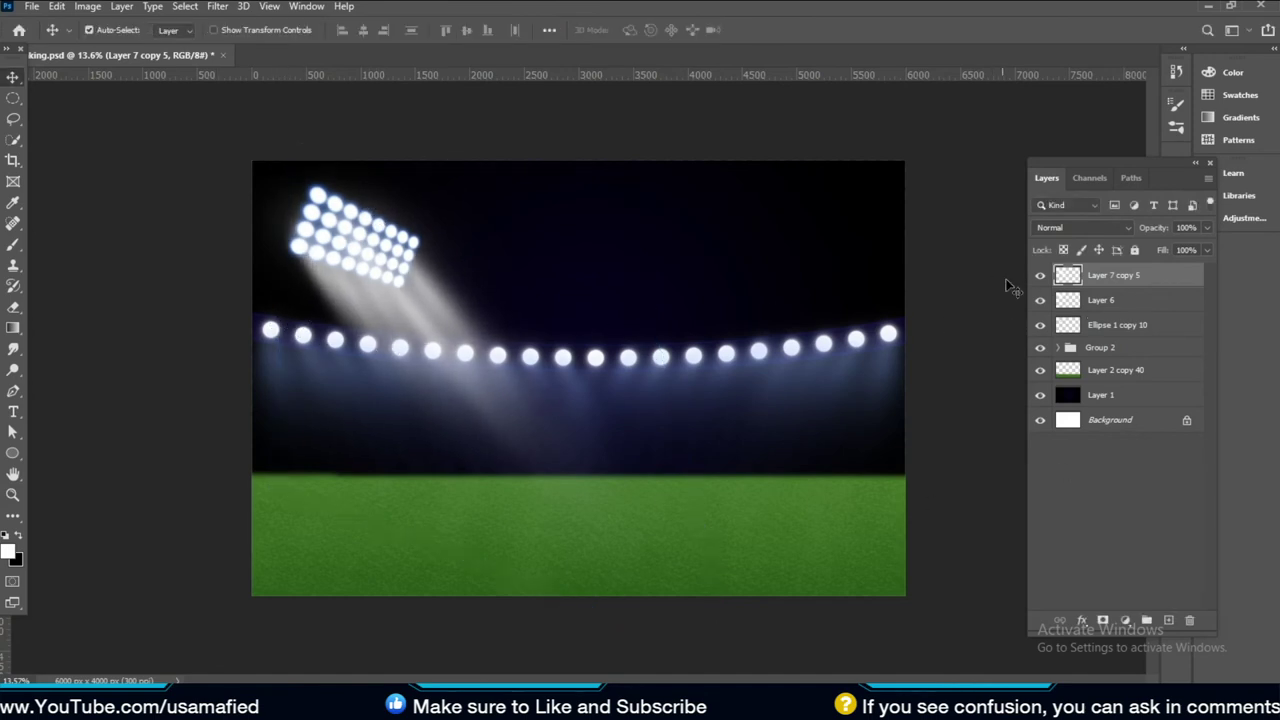
Duplicate the beam as Layer 7 copy 6 and save the document
right_click(1087, 283)
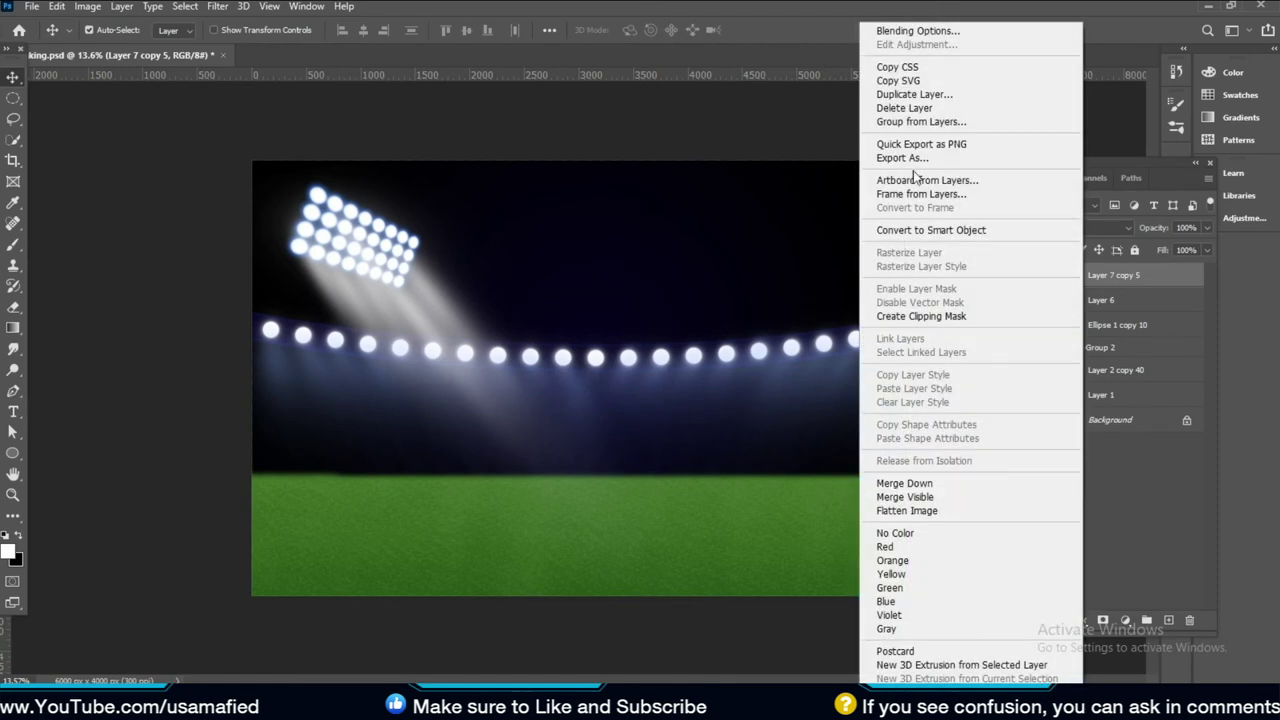
left_click(936, 97)
left_click(768, 183)
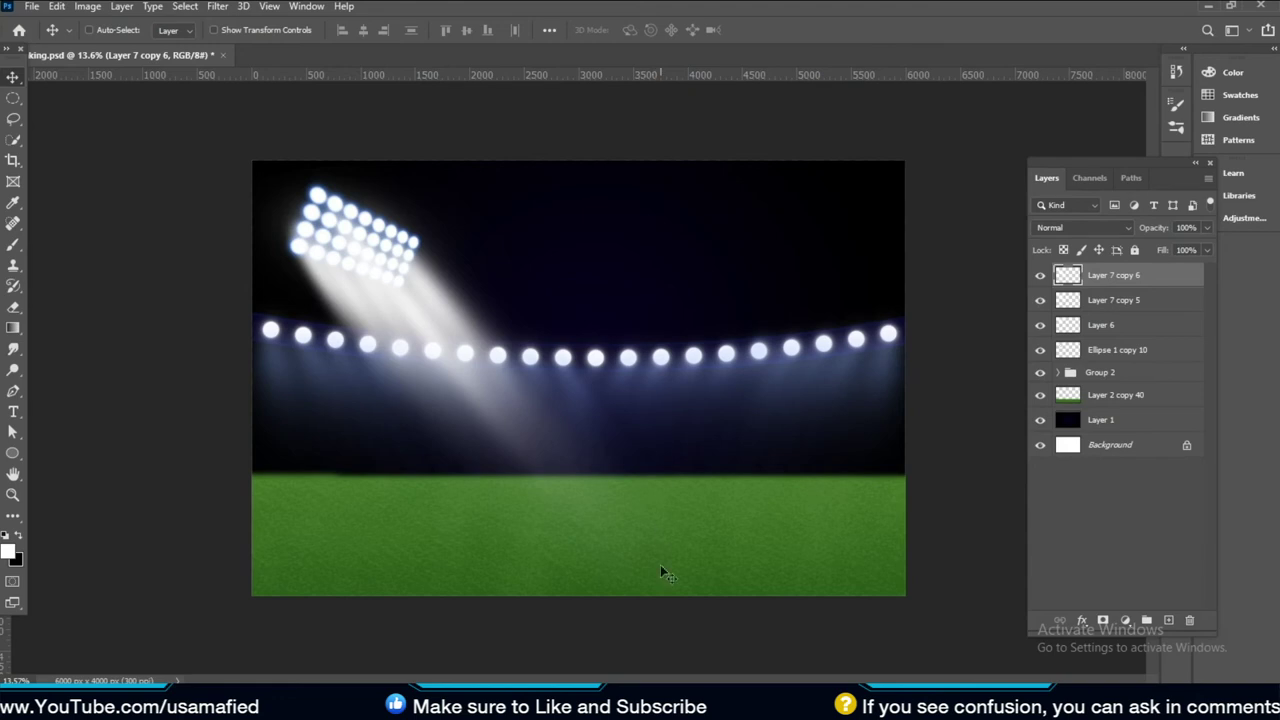
key("ctrl+s")
key("d")
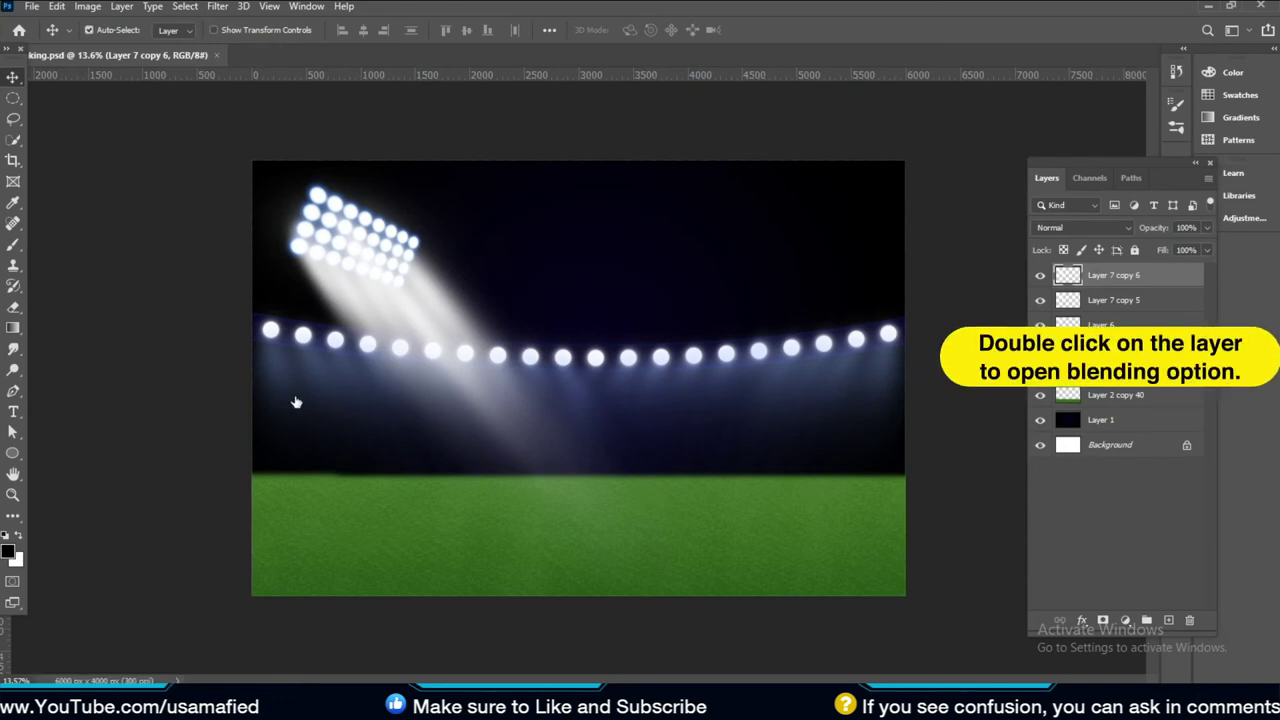
Give Layer 7 copy 6 a vivid blue Color Overlay and move it below Layer 7 copy 5
double_click(1069, 279)
left_click(677, 311)
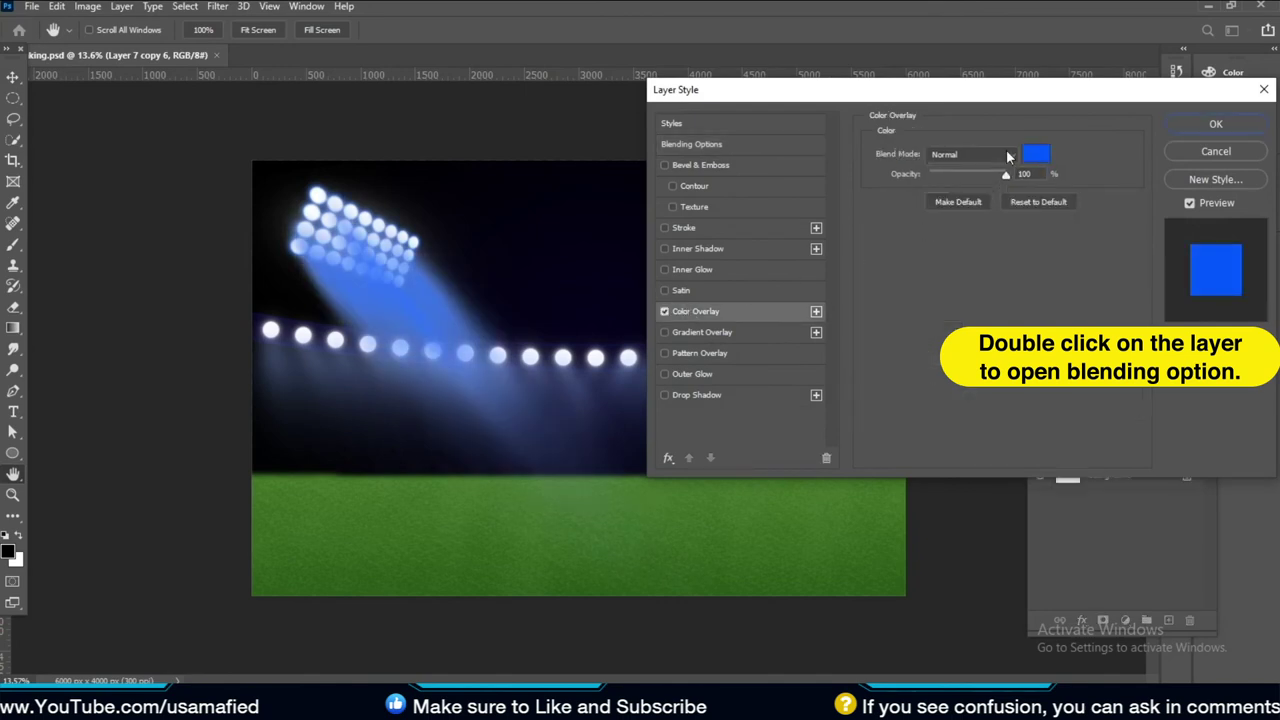
left_click(1033, 157)
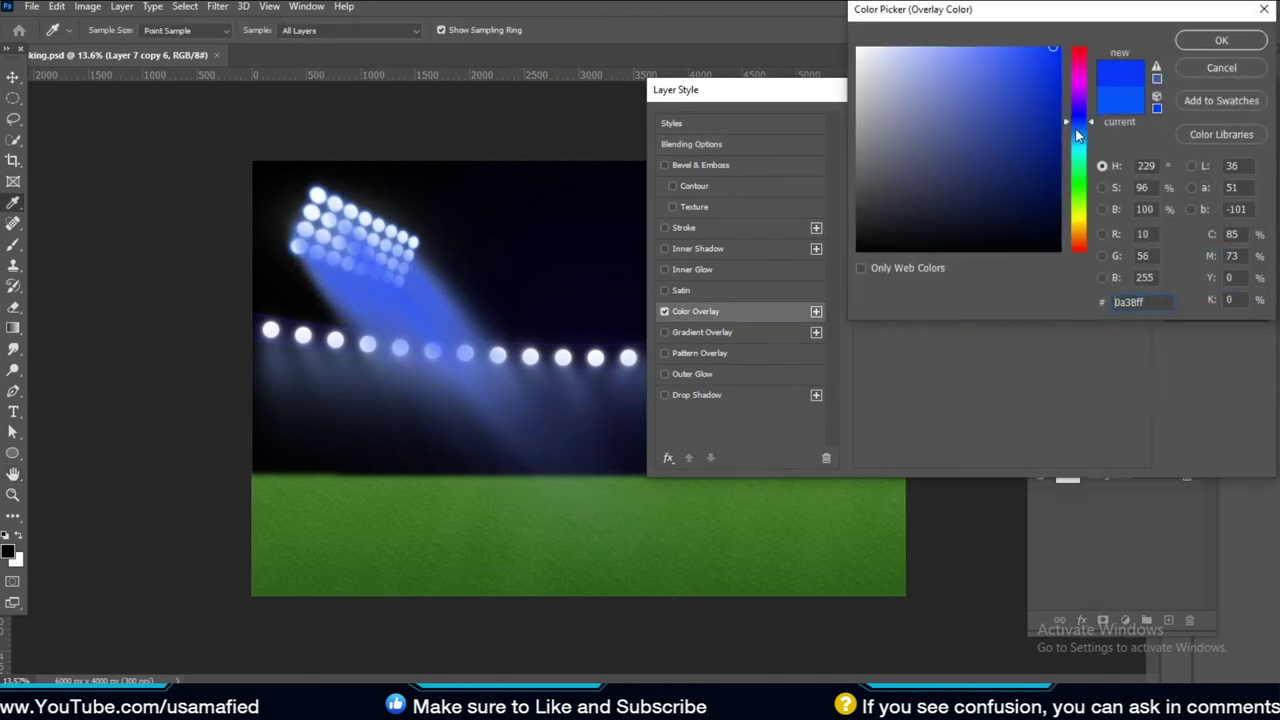
left_click_drag(1071, 119, 1073, 122)
left_click(1203, 47)
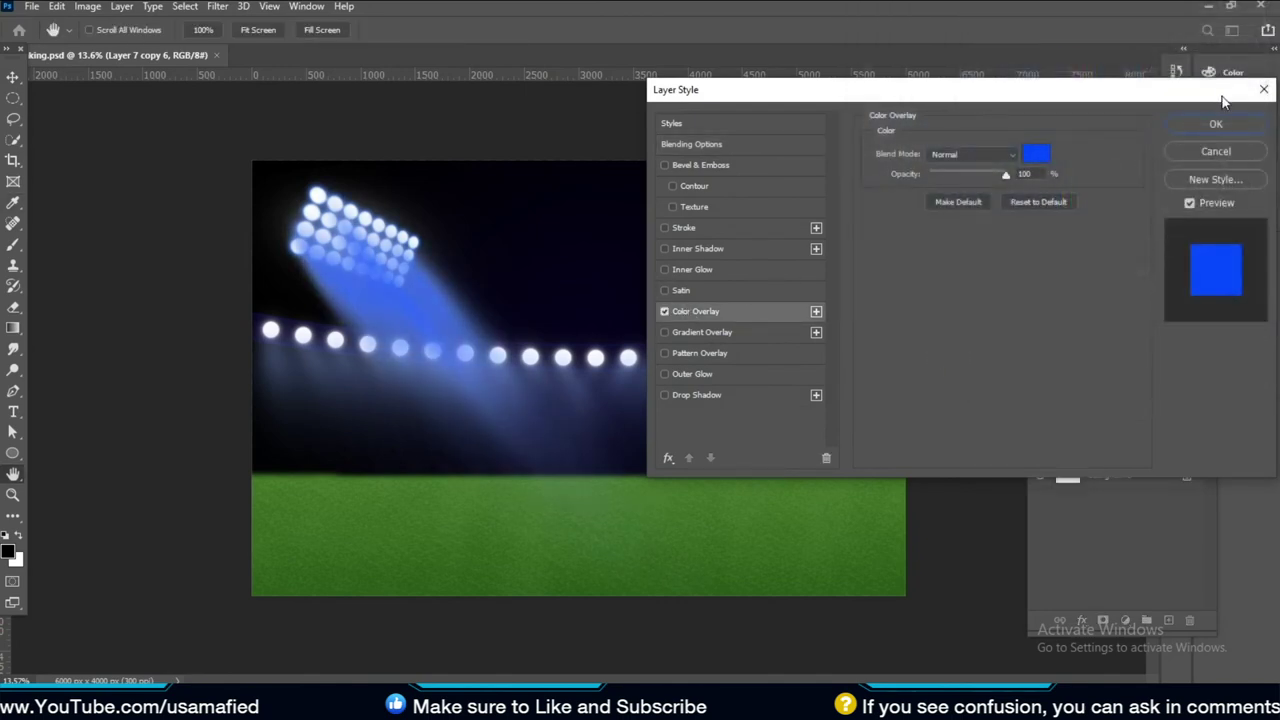
left_click(1248, 122)
left_click_drag(1138, 288, 1137, 336)
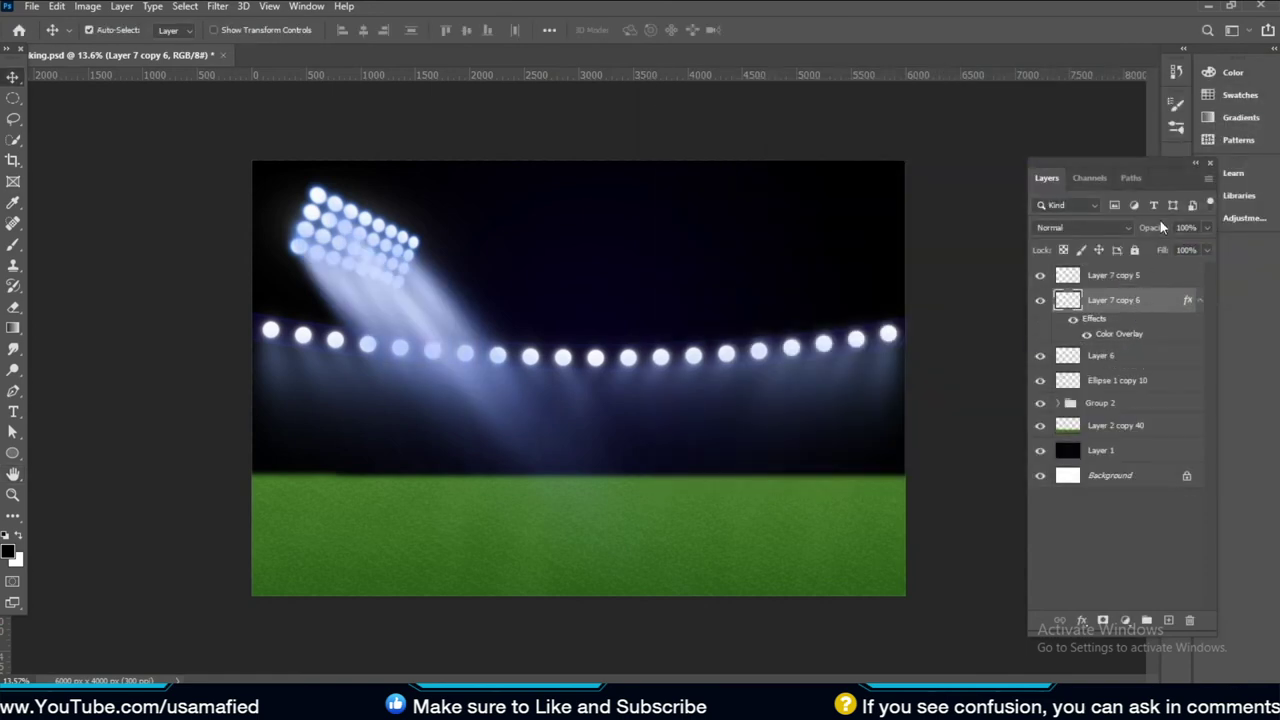
Lower the blue beam copy to 50% opacity, trying and undoing an erase over the floodlight
mouse_move(1160, 230)
left_mouse_down()
mouse_move(1114, 225)
mouse_move(1165, 234)
left_mouse_up()
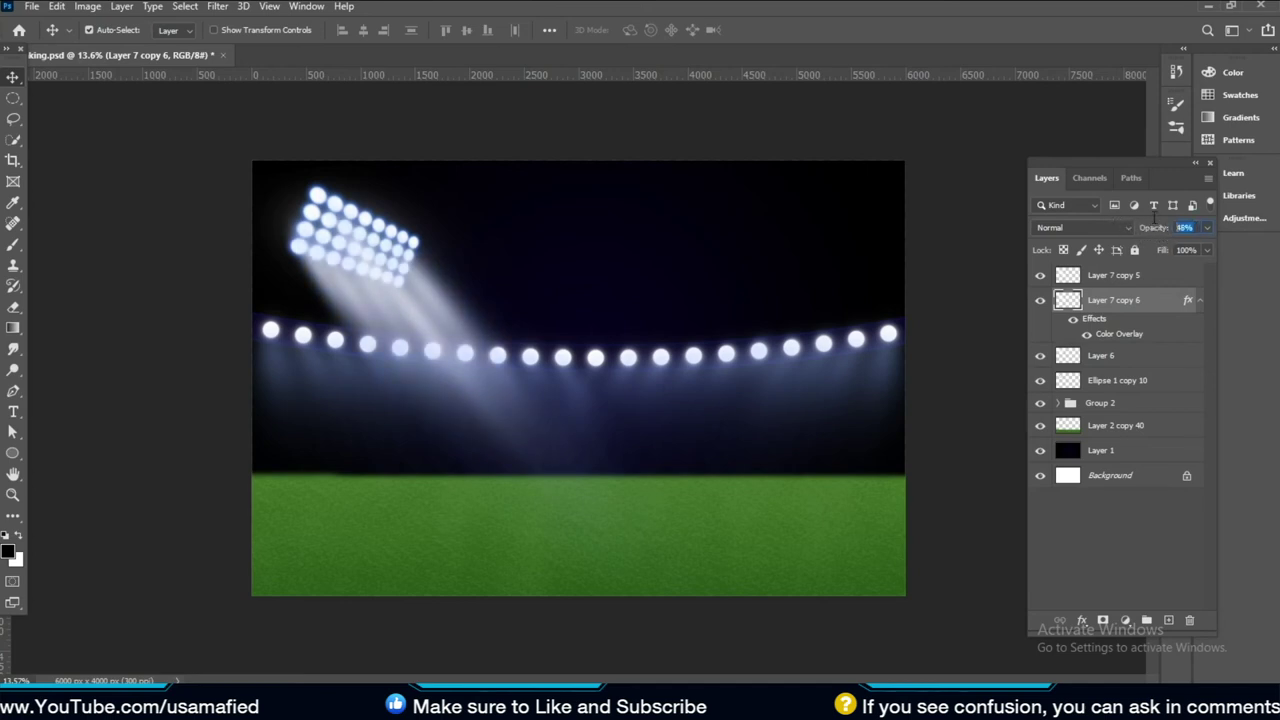
type("50")
key("Return")
left_click(13, 307)
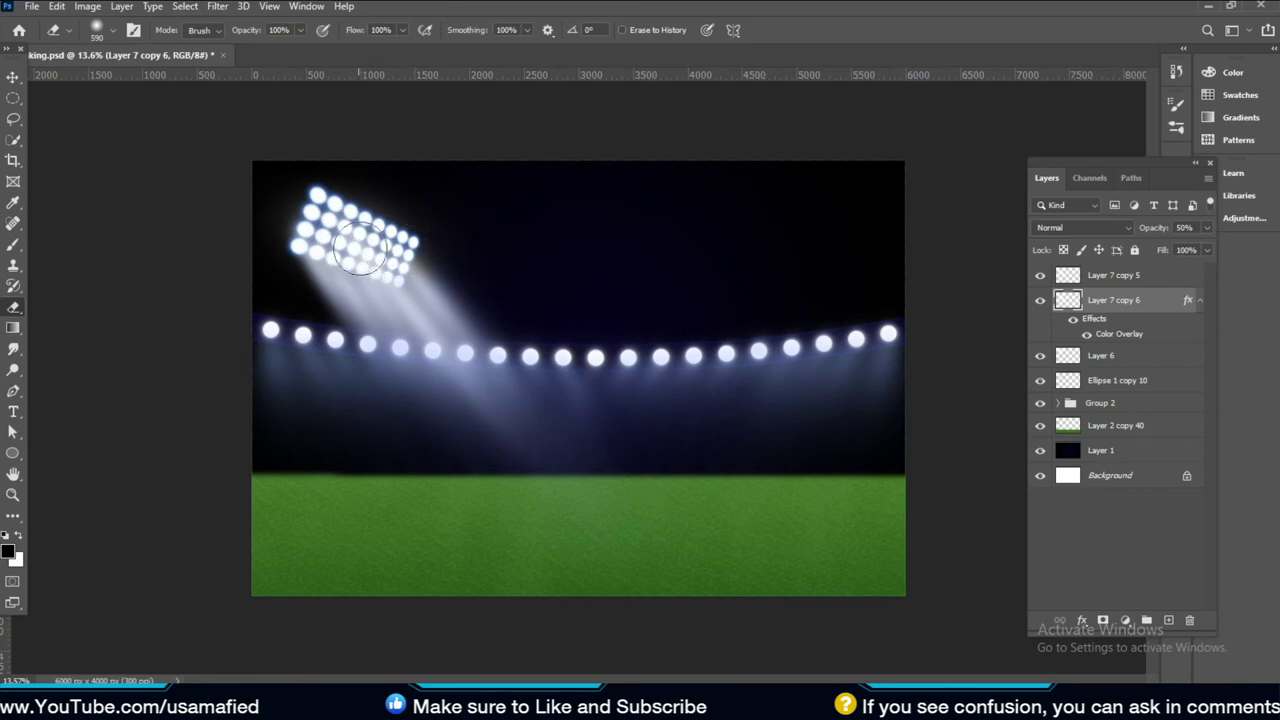
left_click_drag(355, 248, 385, 258)
key("ctrl+z")
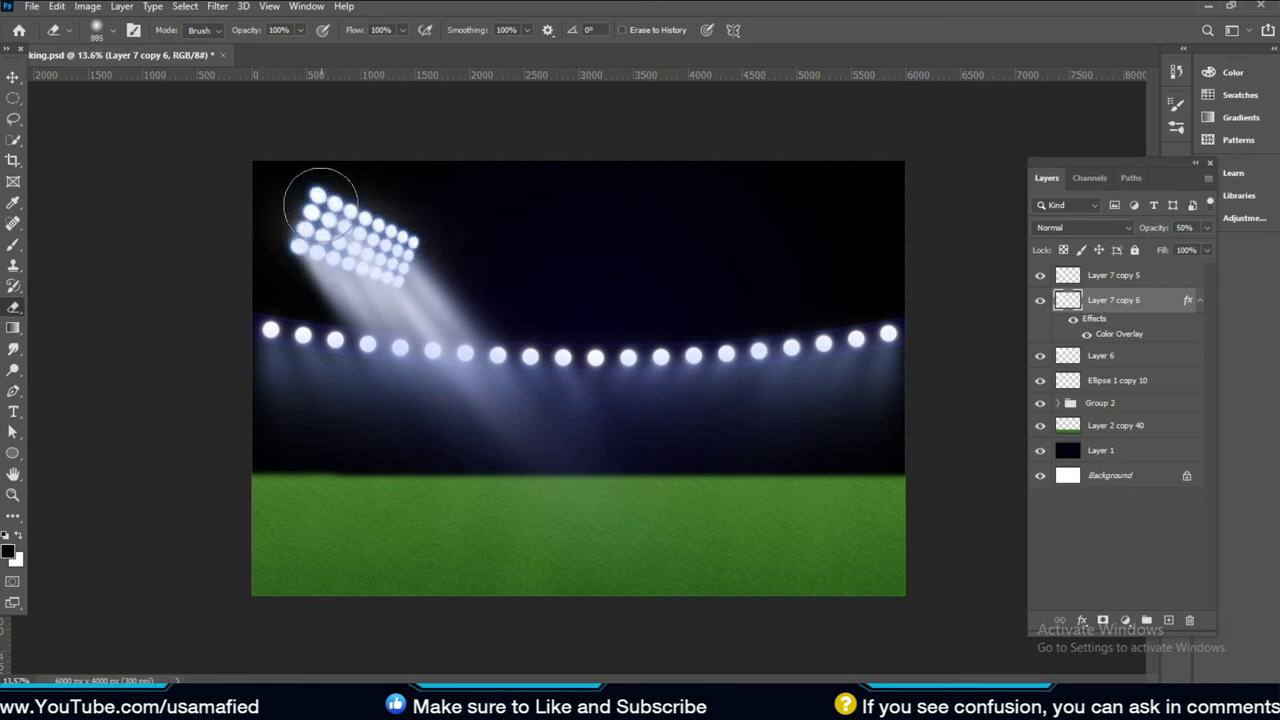
Set the white beam, Layer 7 copy 5, to 82% opacity, then select Group 2
key("v")
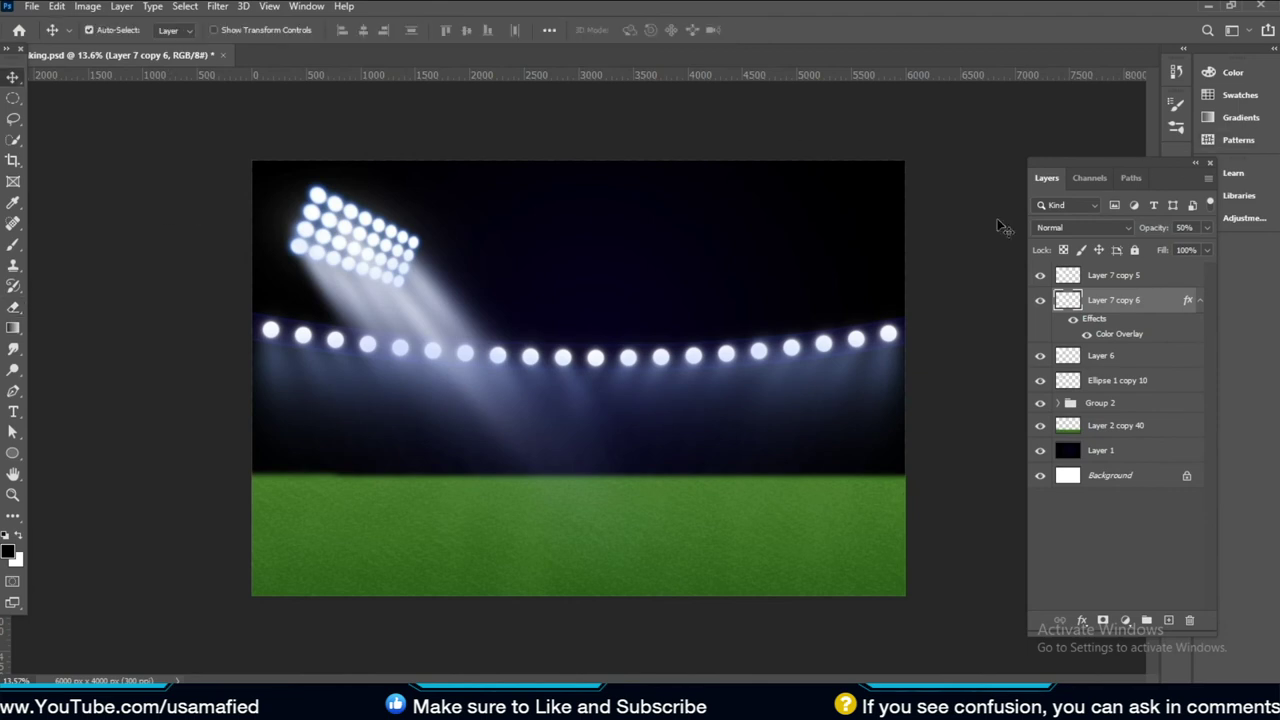
left_click(1097, 285)
left_click(1040, 275)
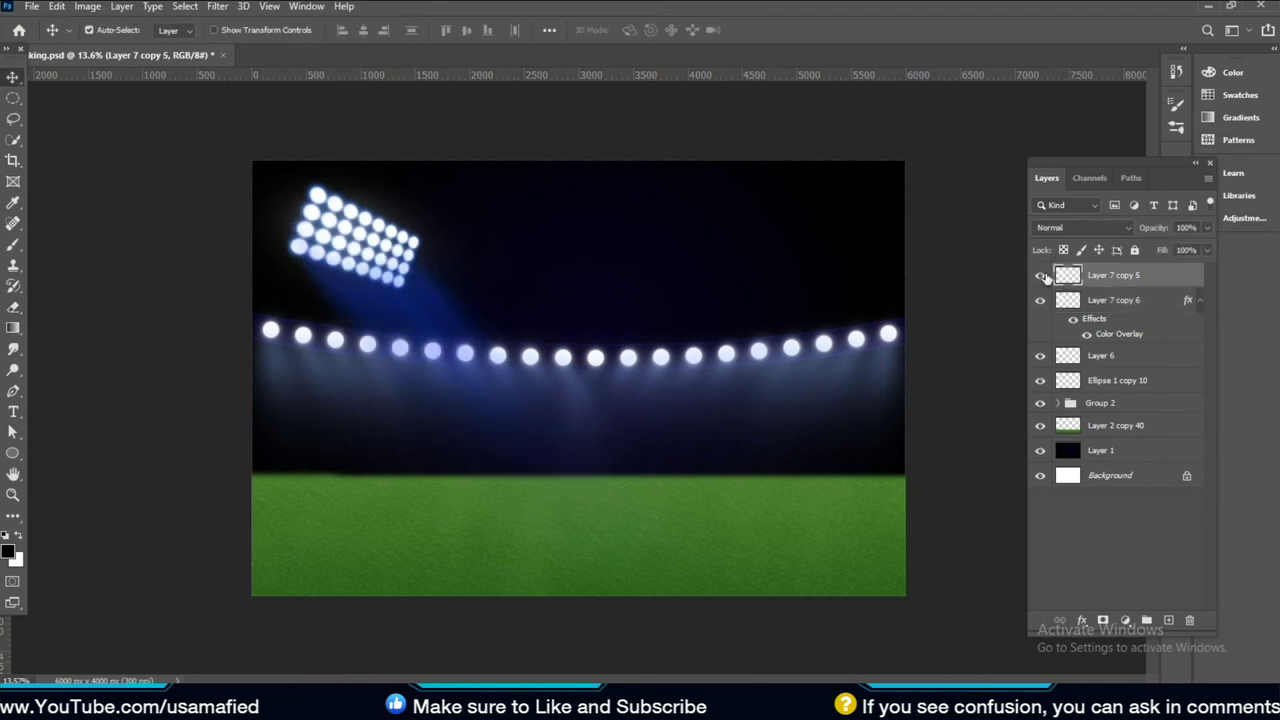
left_click(1040, 275)
mouse_move(1133, 228)
left_mouse_down()
mouse_move(1178, 234)
mouse_move(1163, 232)
left_mouse_up()
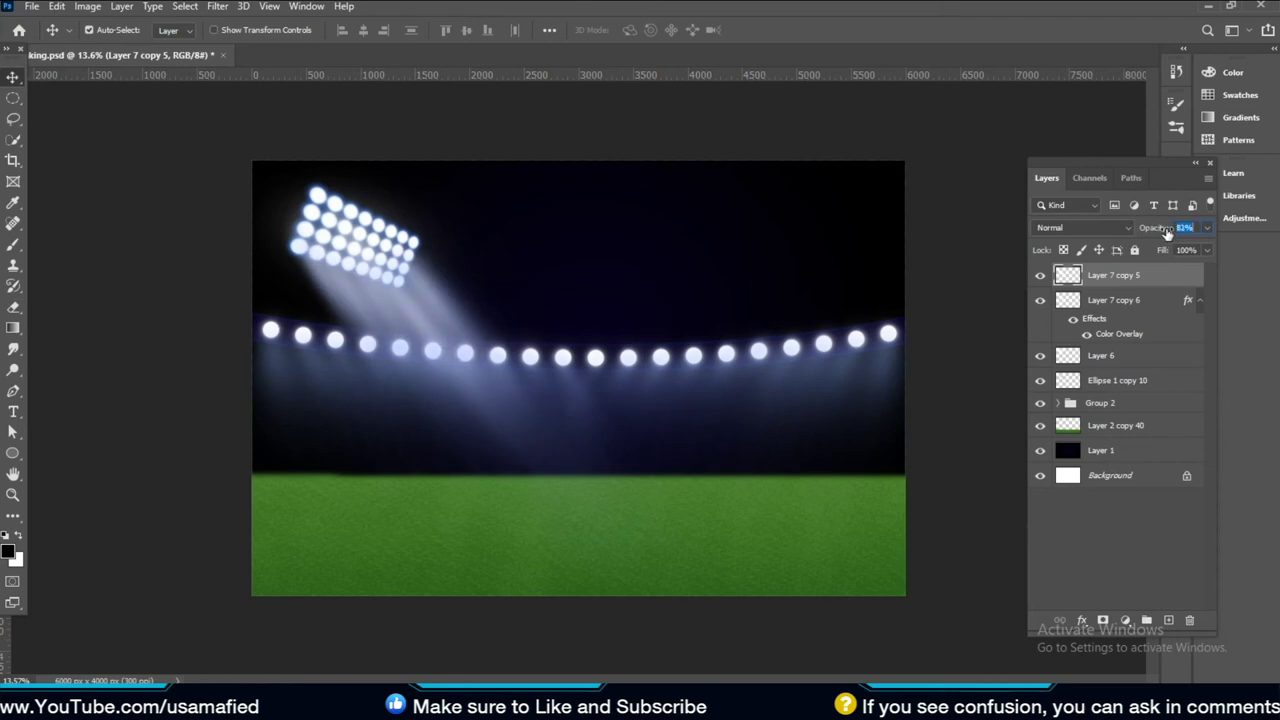
left_click(1105, 403)
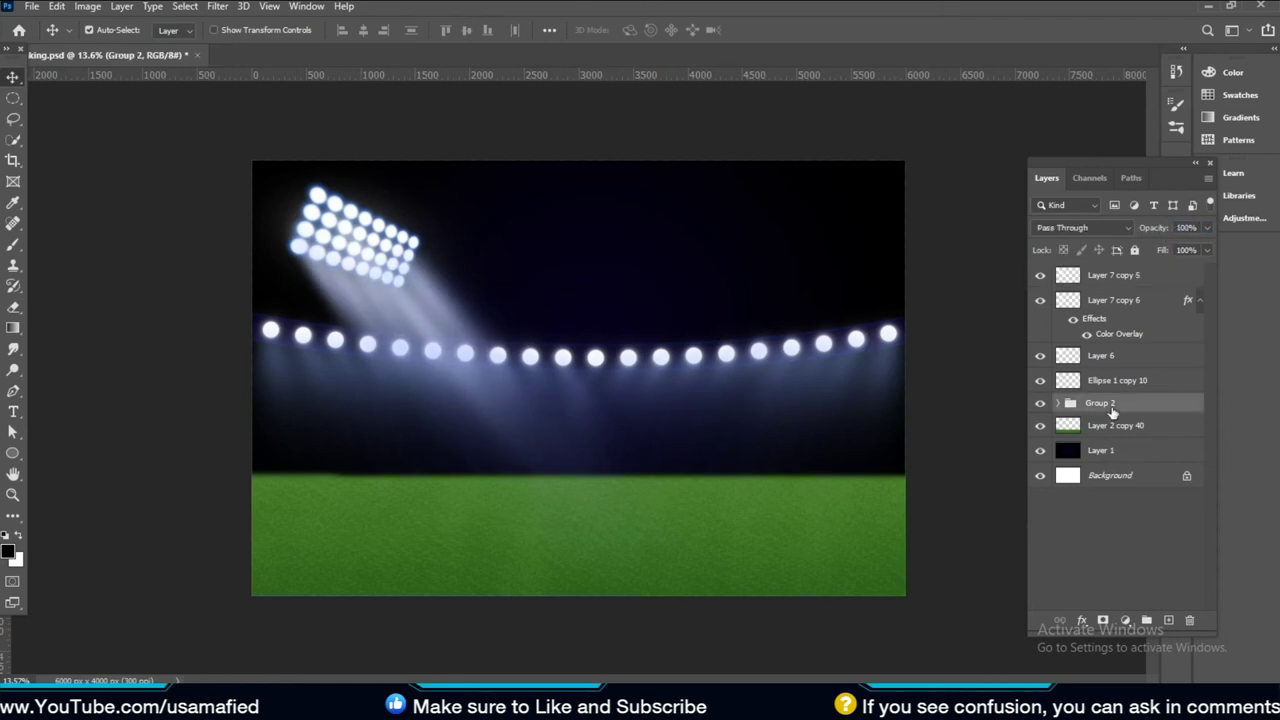
Add a new empty layer and set up a soft brush with 0% hardness
left_click(1168, 620)
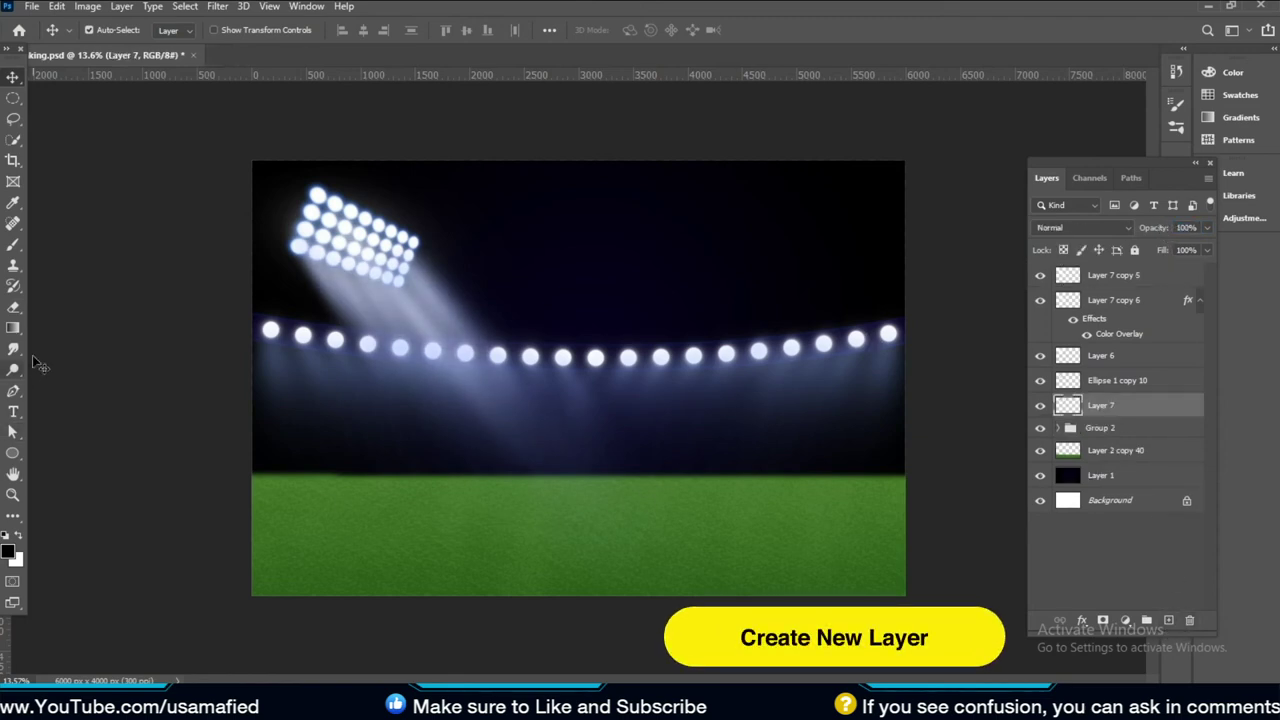
left_click(12, 245)
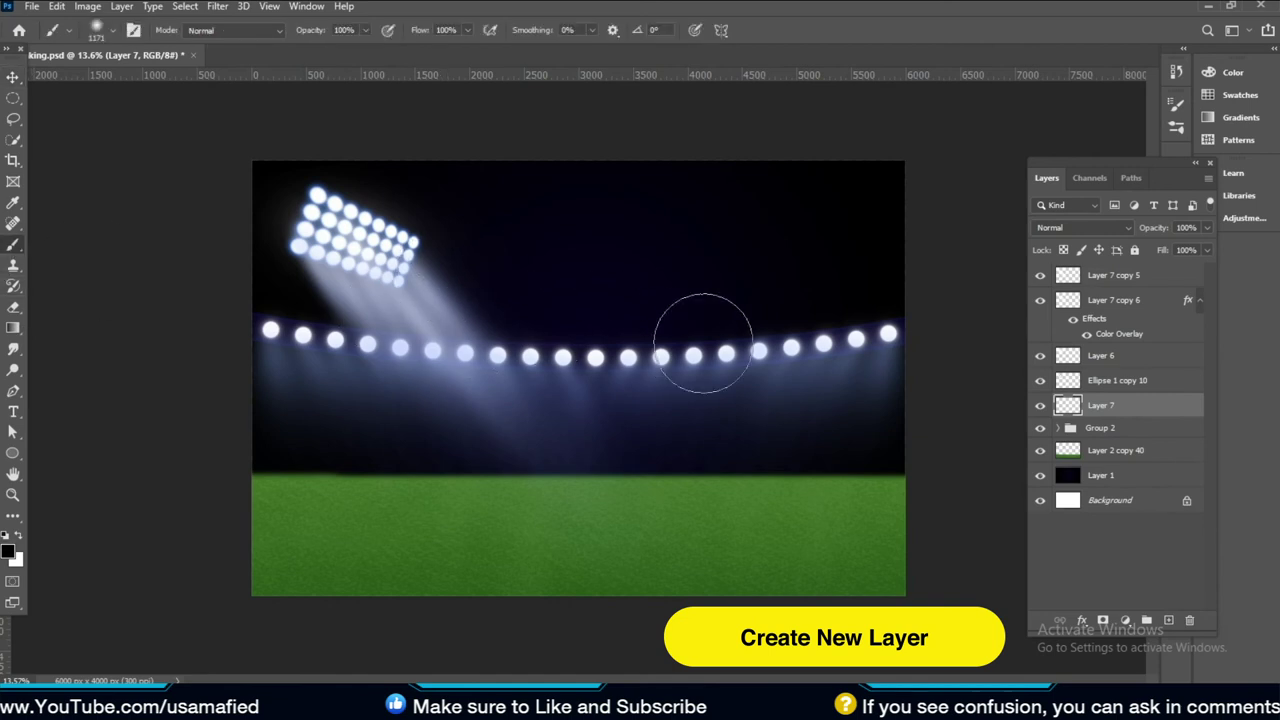
left_click(103, 38)
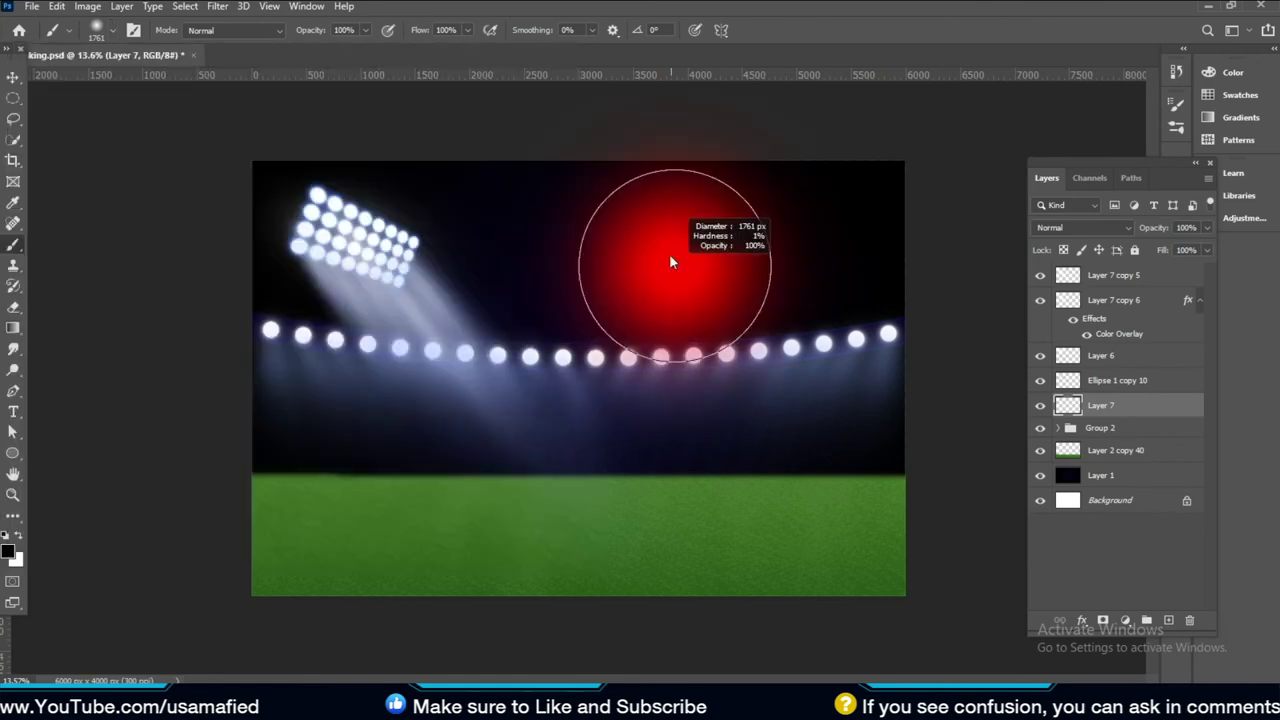
left_click(100, 33)
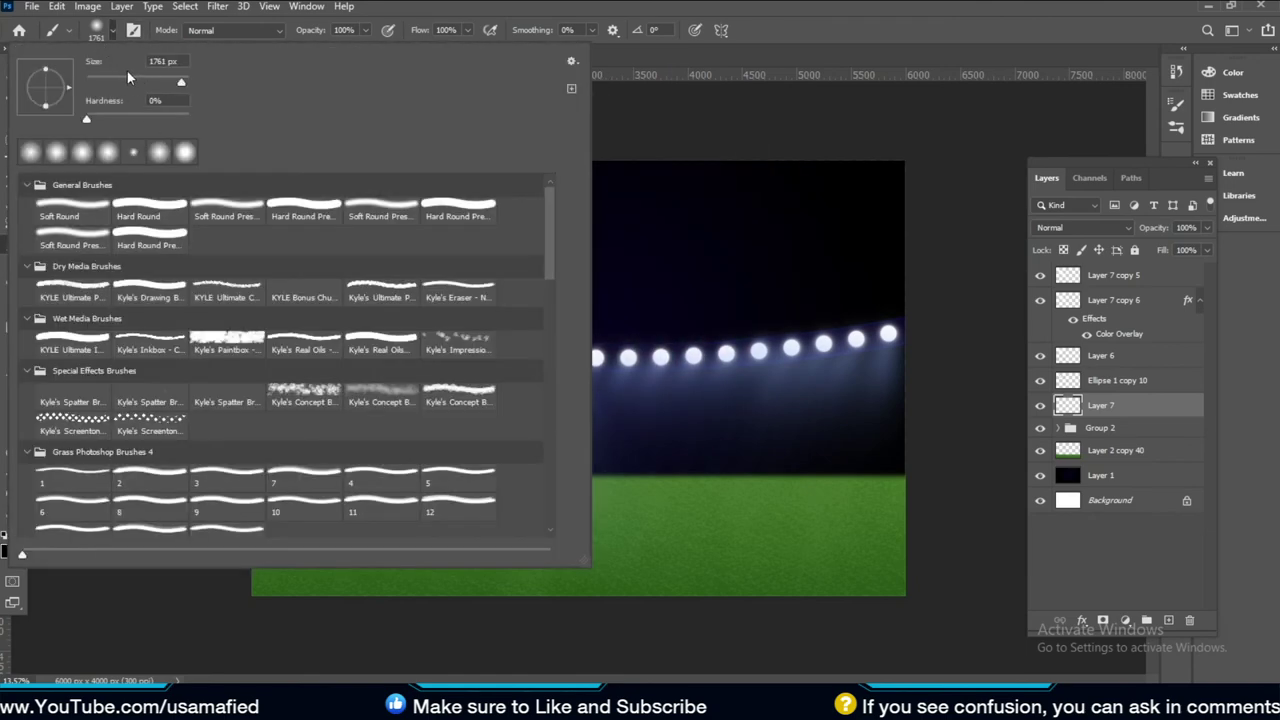
right_click(719, 182, "alt")
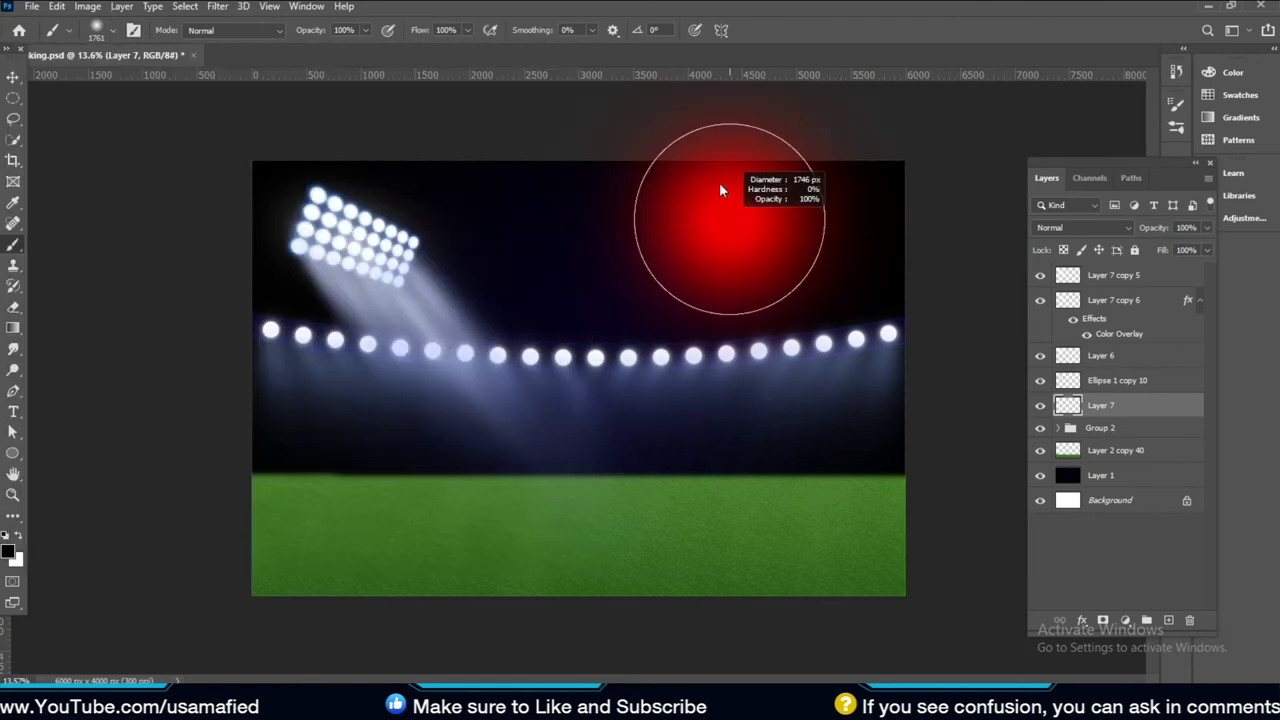
Paint a soft white glow dab on the new layer over the light row
left_click(575, 357)
key("ctrl+z")
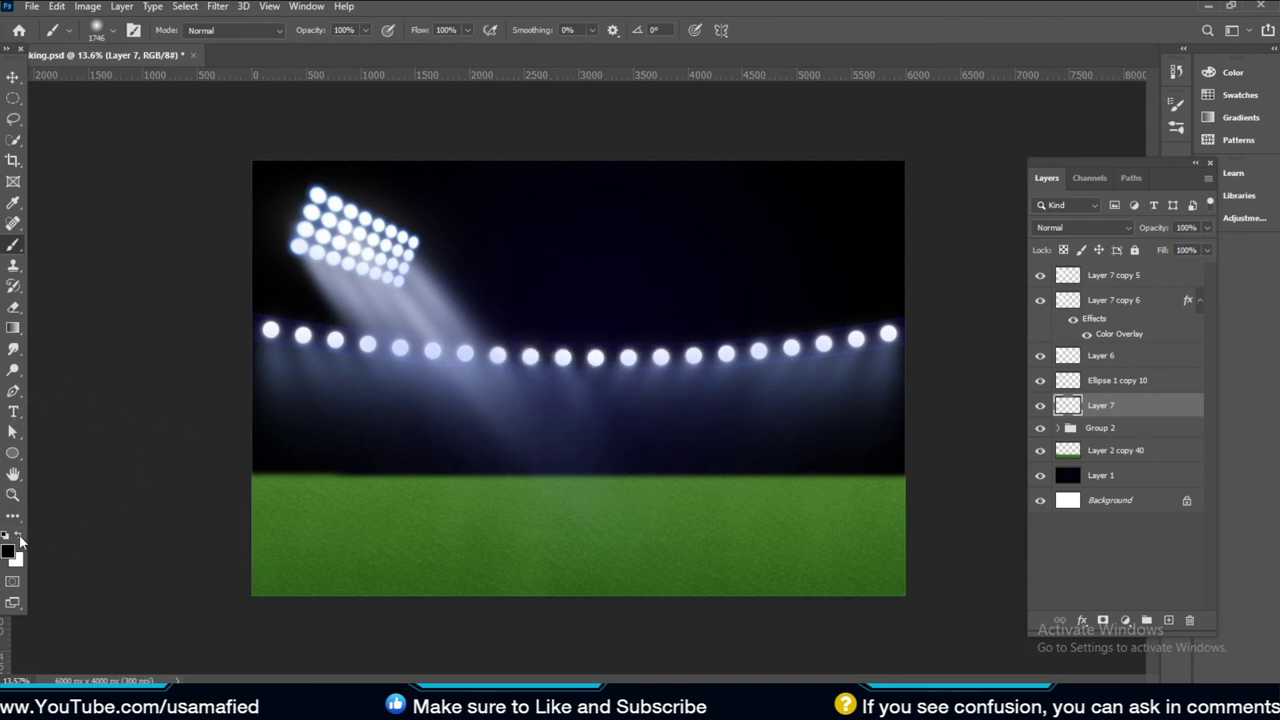
left_click(20, 541)
left_click(595, 288)
key("v")
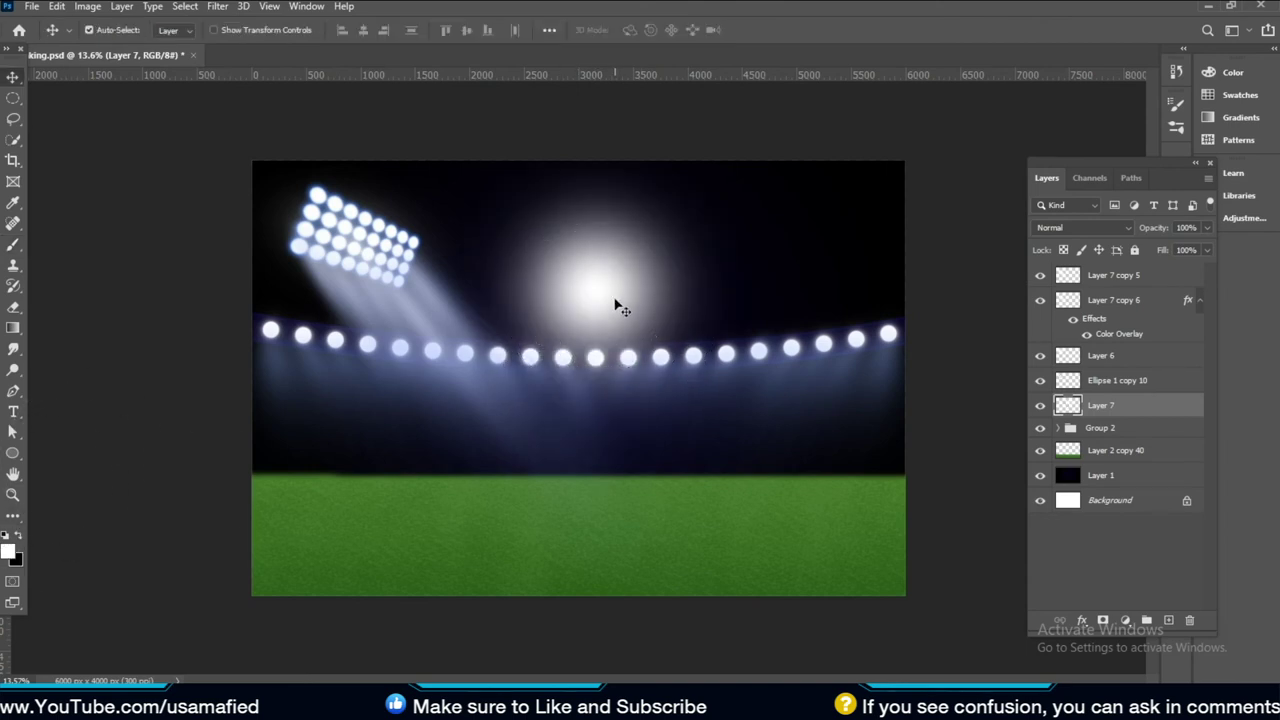
key("ctrl")
key("ctrl+z")
key("b")
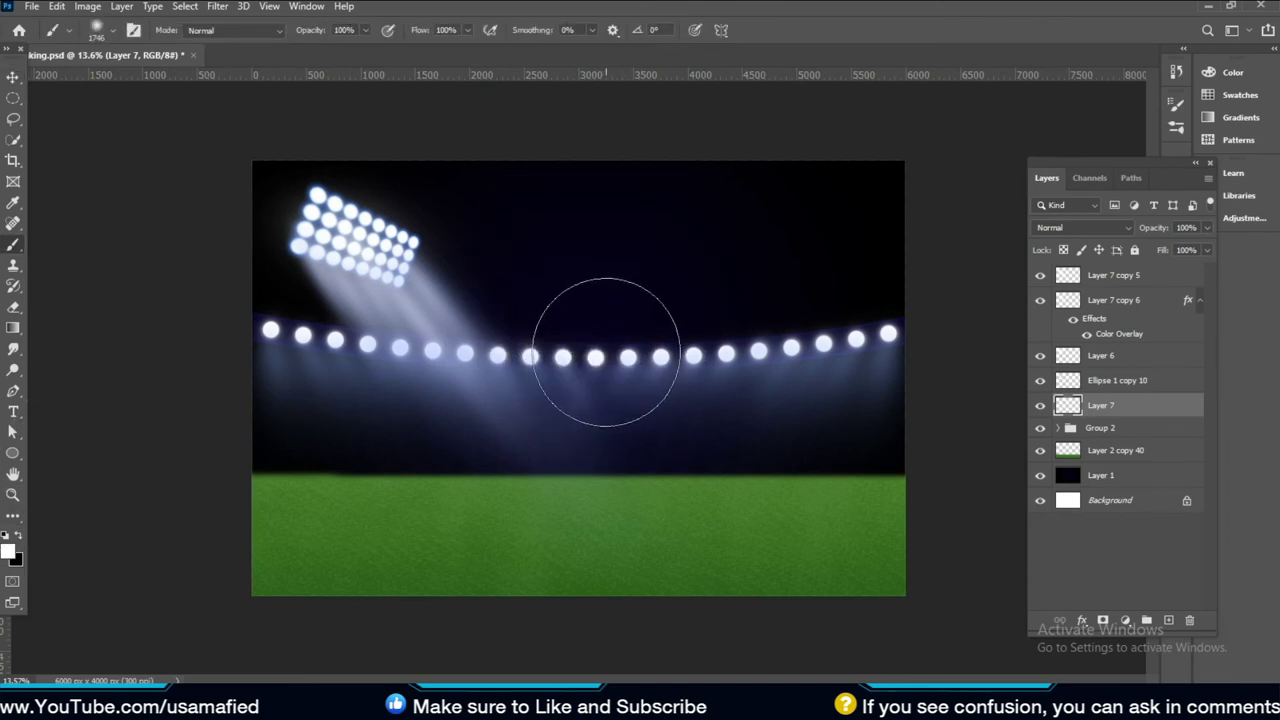
left_click(603, 340)
key("v")
Move the glow onto the top-left floodlight cluster, enlarge it about 134%, and fade it to 12% opacity
left_click_drag(614, 360, 417, 221)
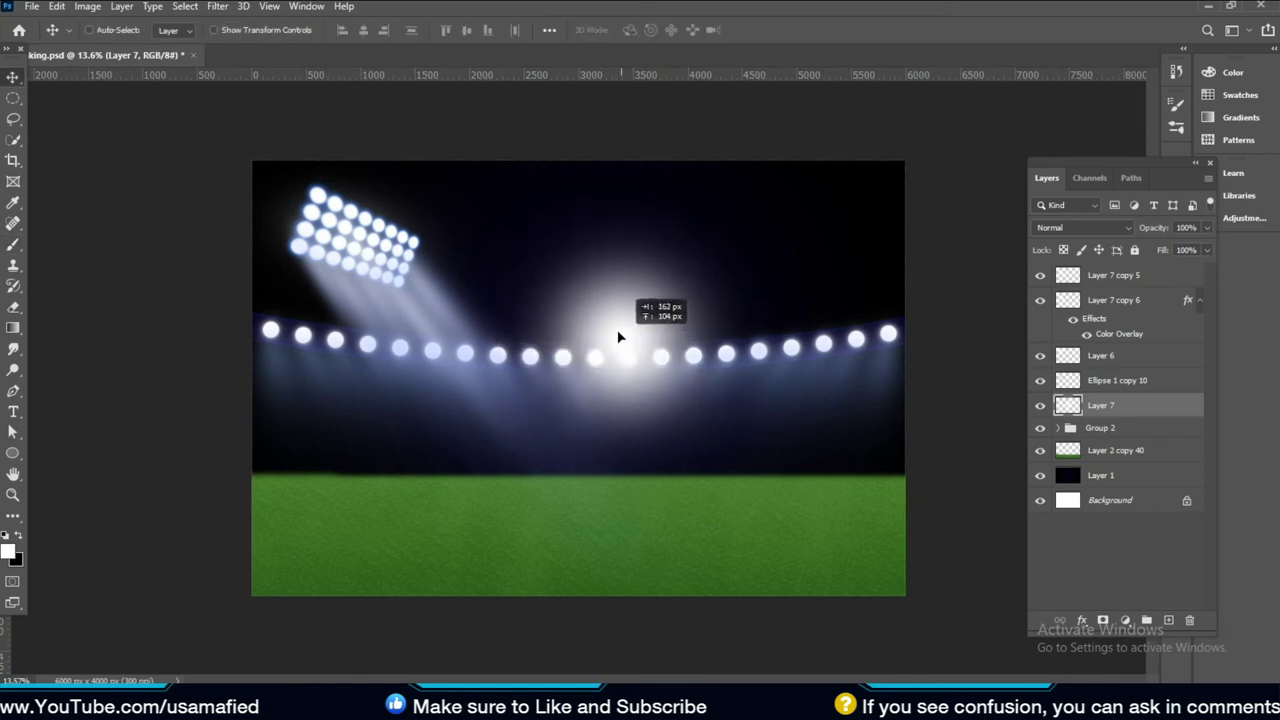
key("ctrl+t")
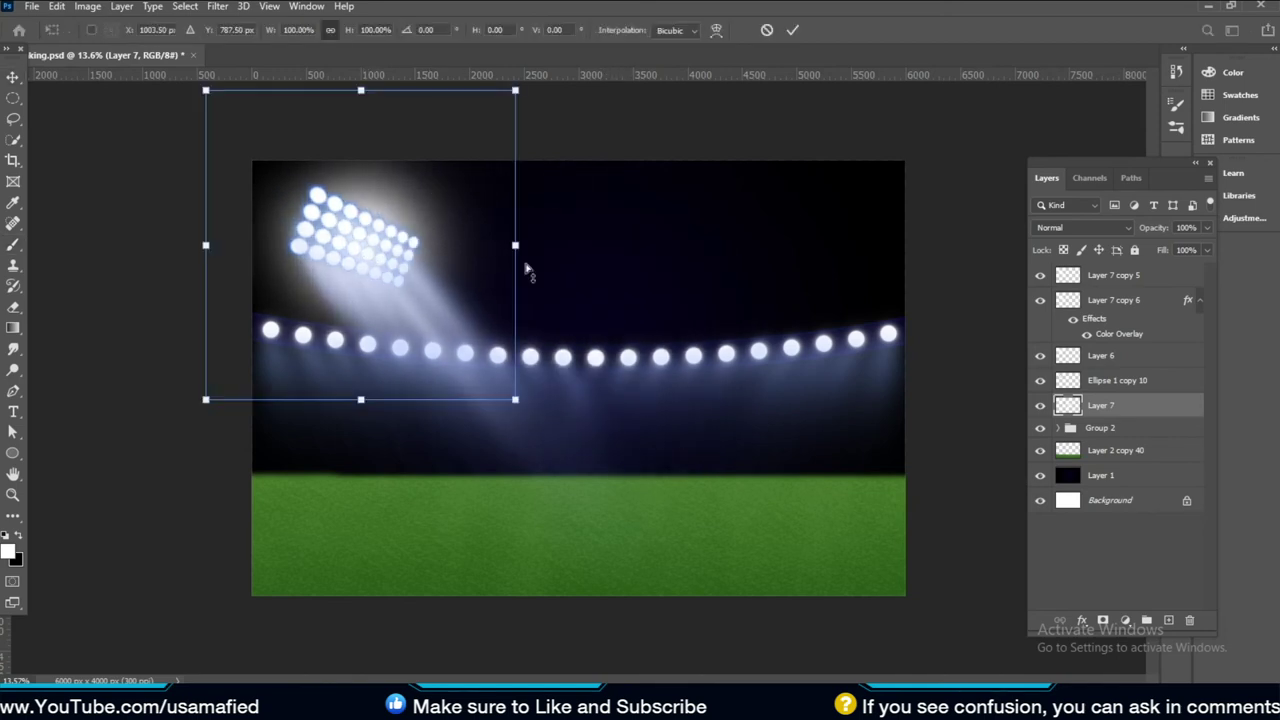
left_click_drag(515, 399, 567, 451)
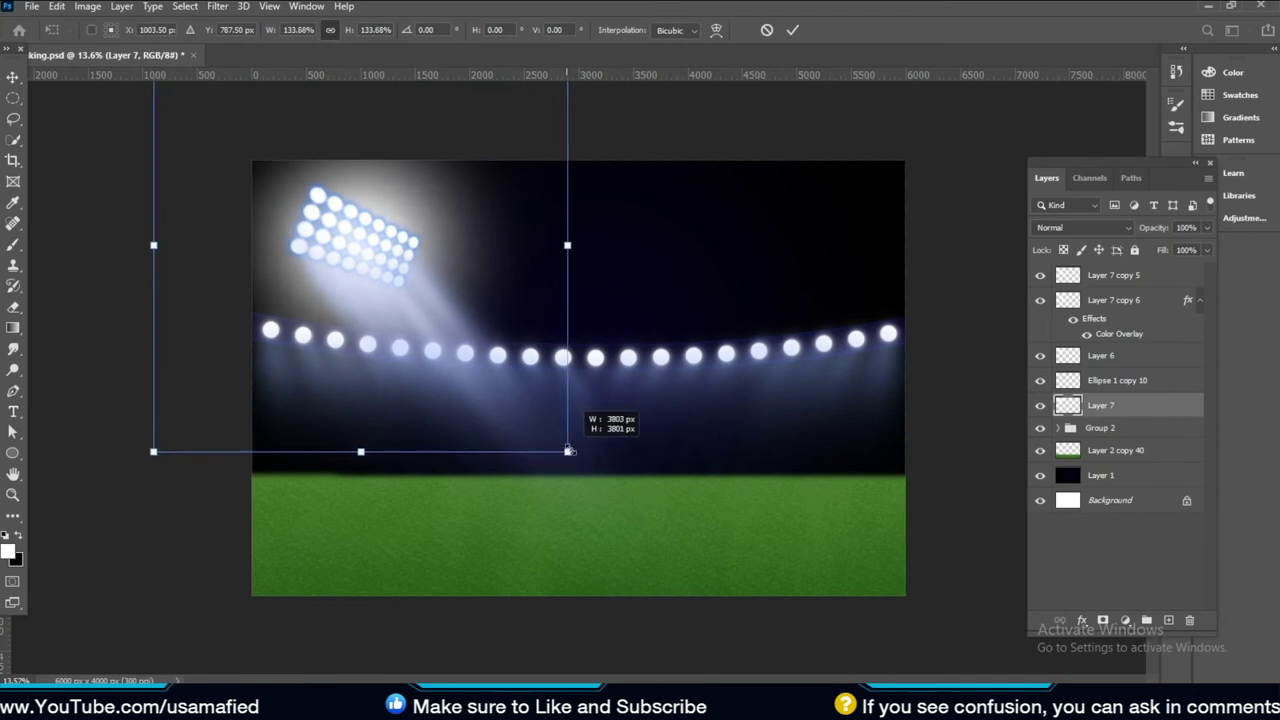
key("Return")
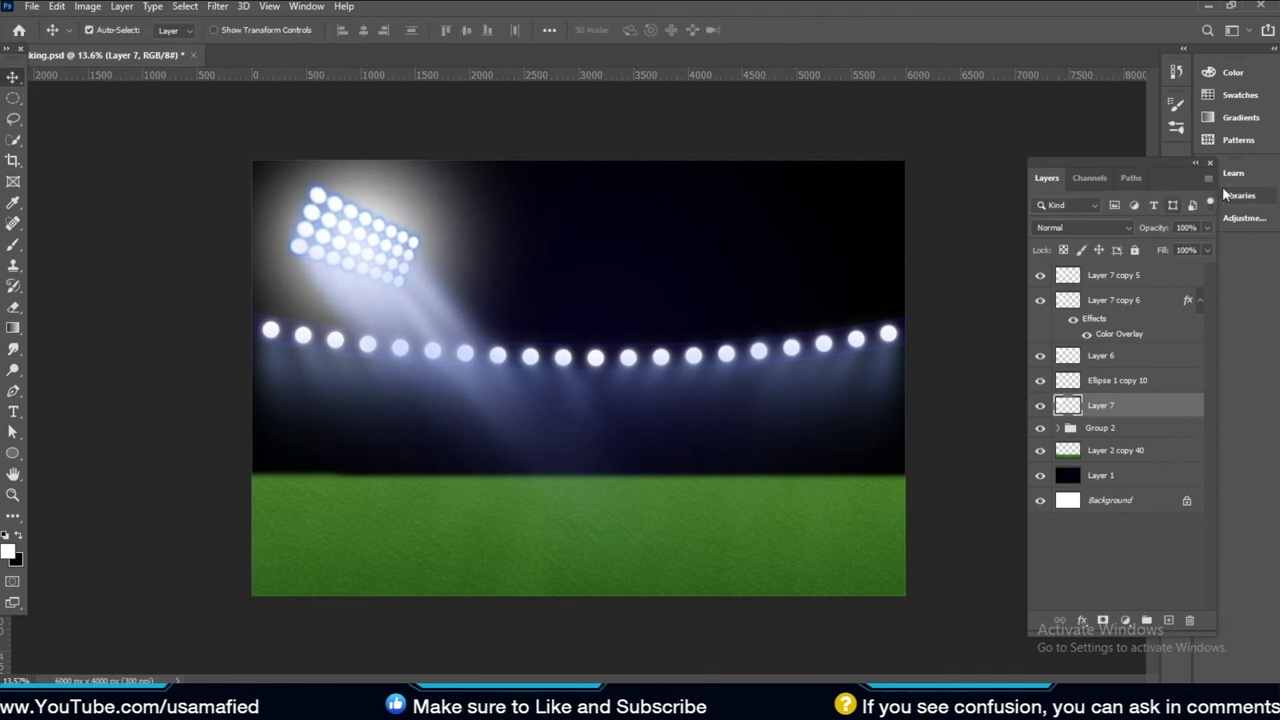
left_click_drag(1163, 230, 1155, 233)
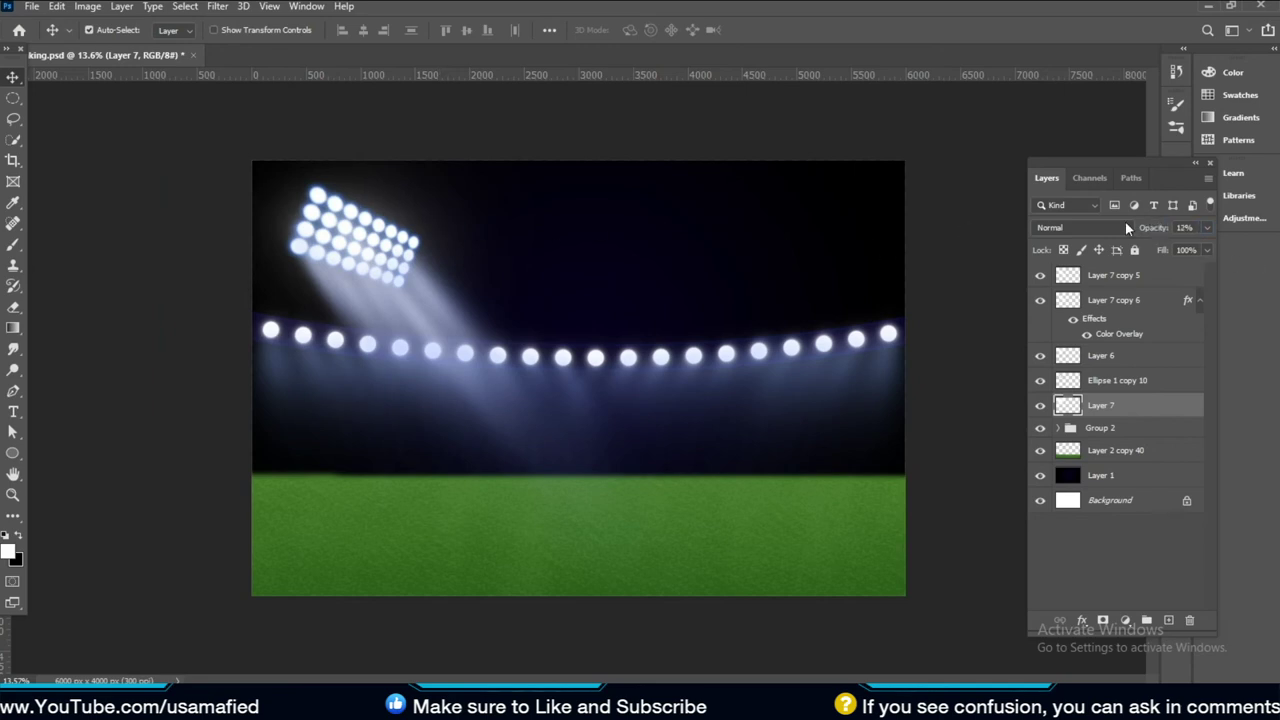
key("ctrl+plus")
key("ctrl+minus")
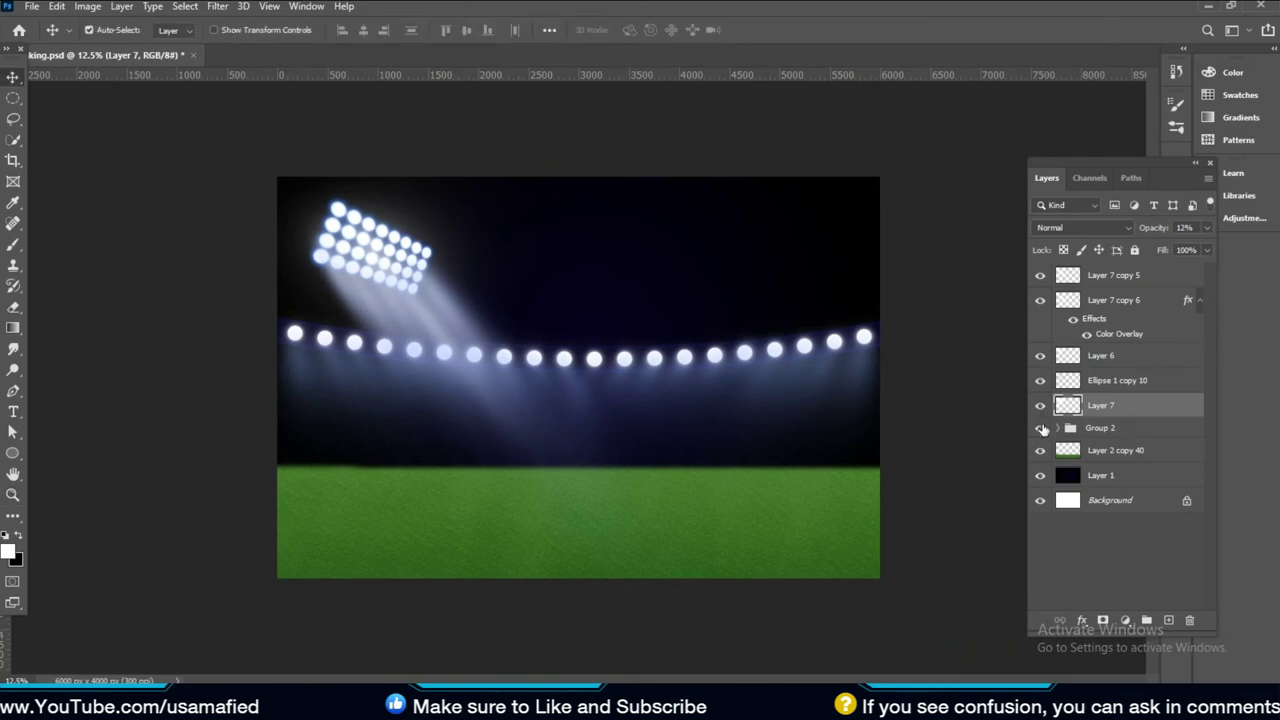
Group Layer 7 through Layer 7 copy 5 into a group named LIGHTs
left_click(1040, 428)
left_click(1040, 428)
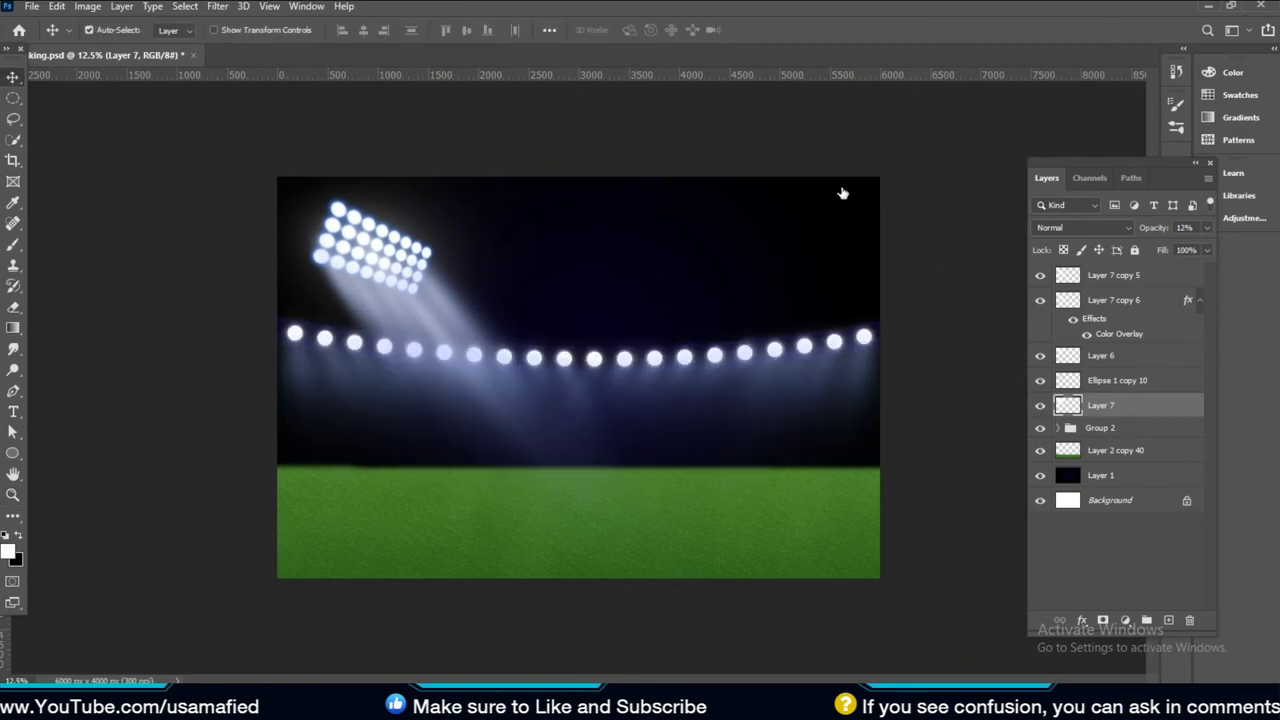
left_click(1124, 279, "shift")
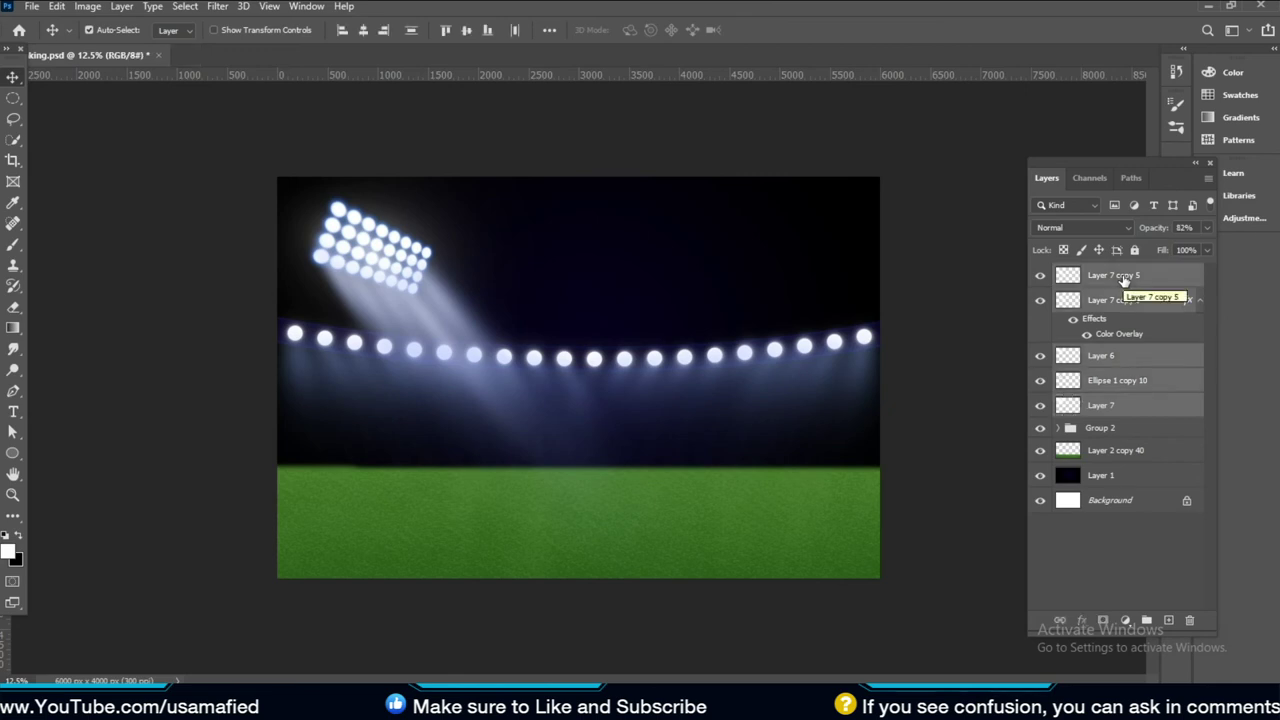
left_click(1147, 621)
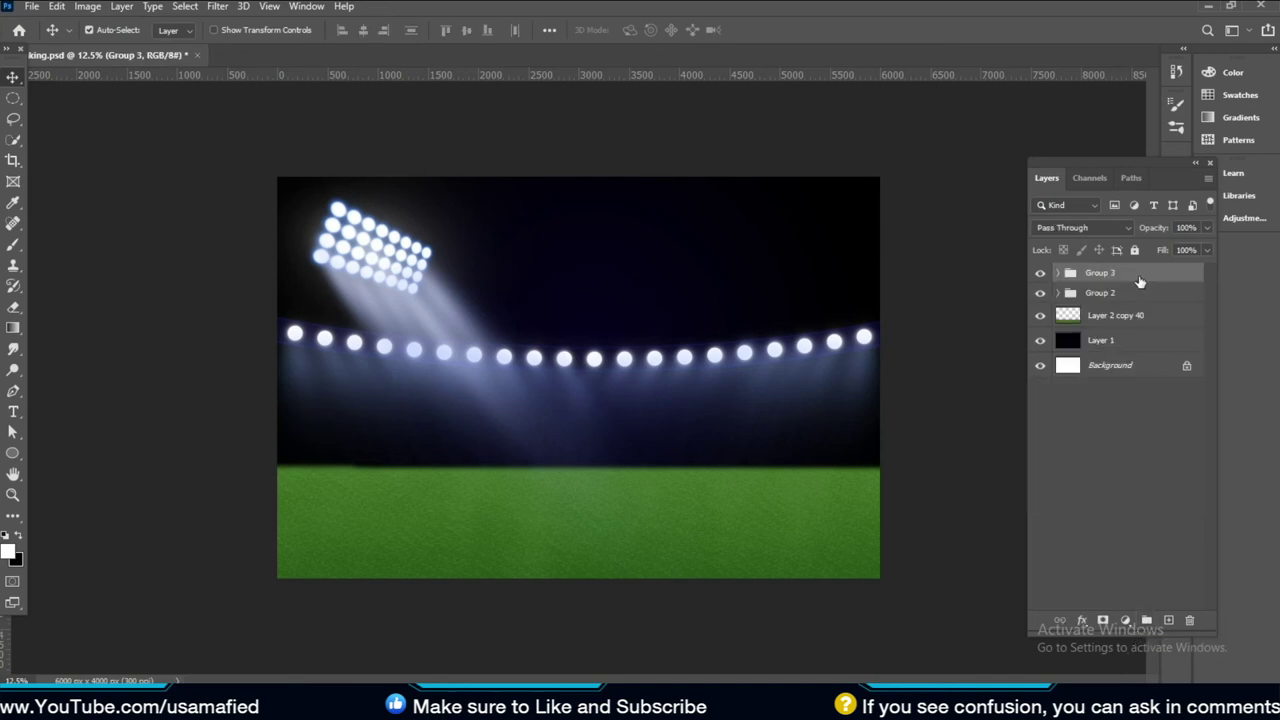
double_click(1101, 273)
type("LIGHTS")
key("Return")
Duplicate the LIGHTs group as LIGHTs copy
right_click(1101, 279)
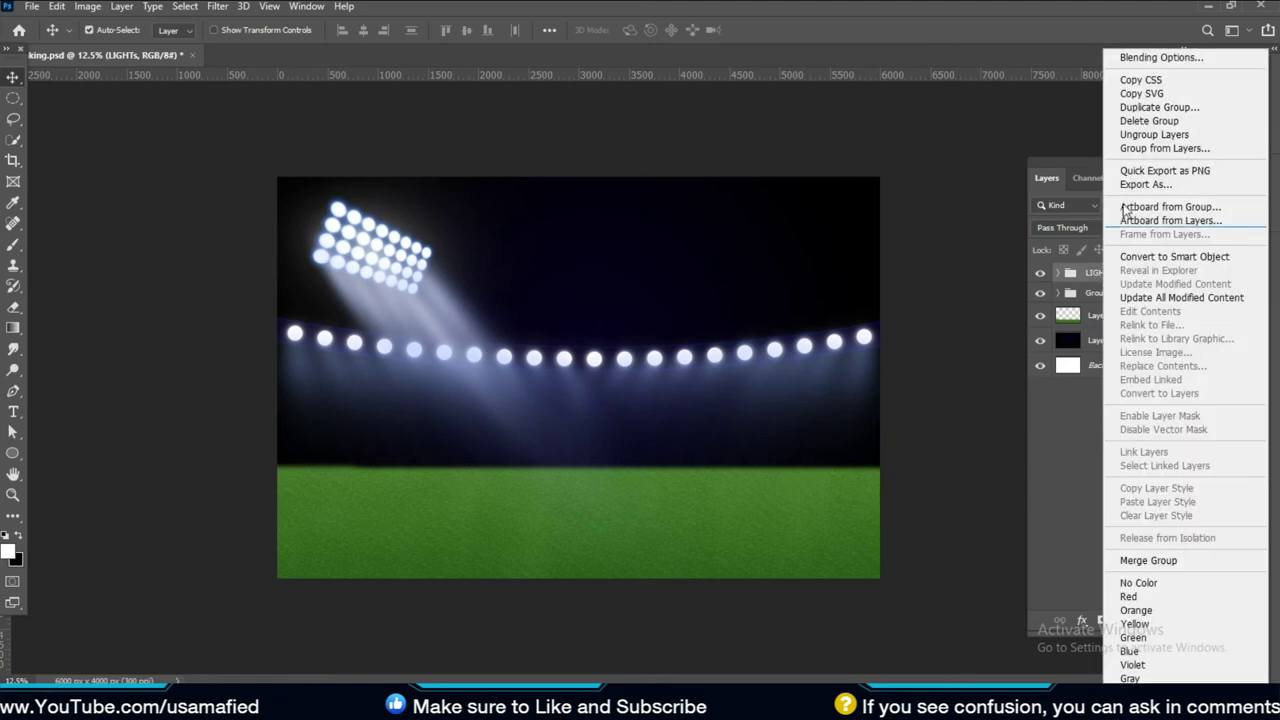
left_click(1160, 107)
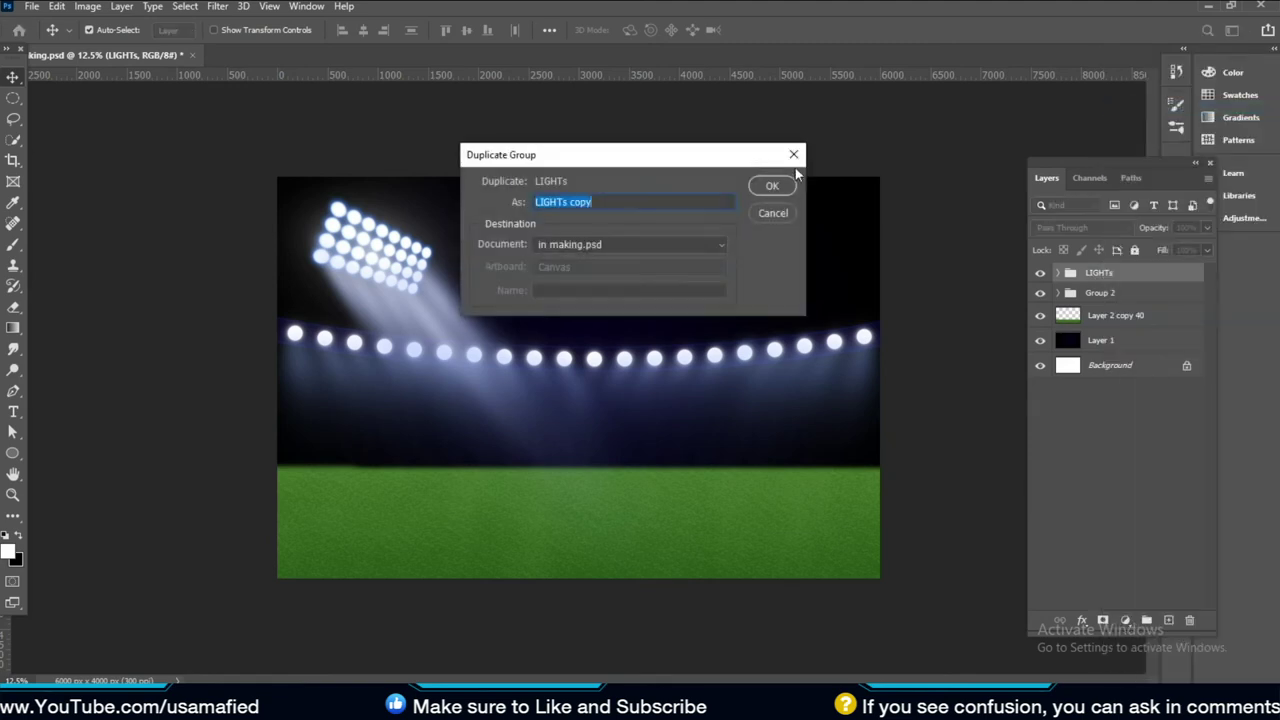
left_click(783, 184)
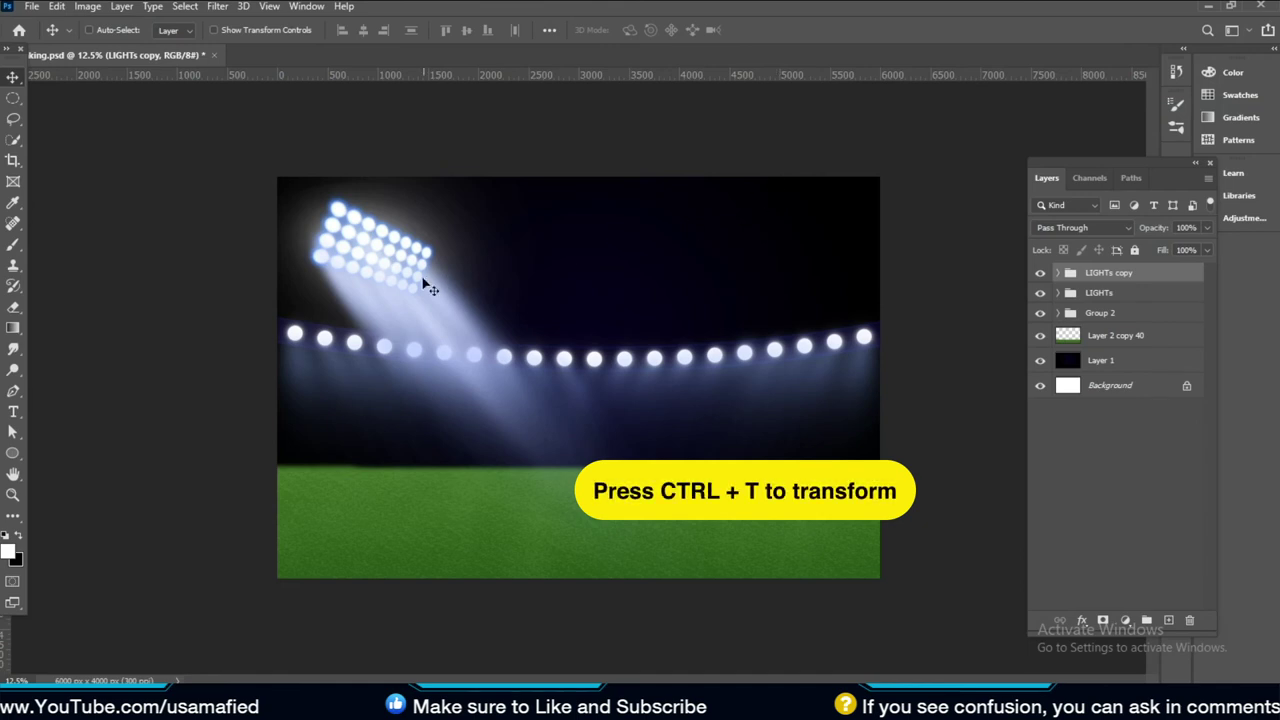
Flip the LIGHTs copy group horizontally and position it at the top-right corner
key("ctrl+t")
right_click(420, 280)
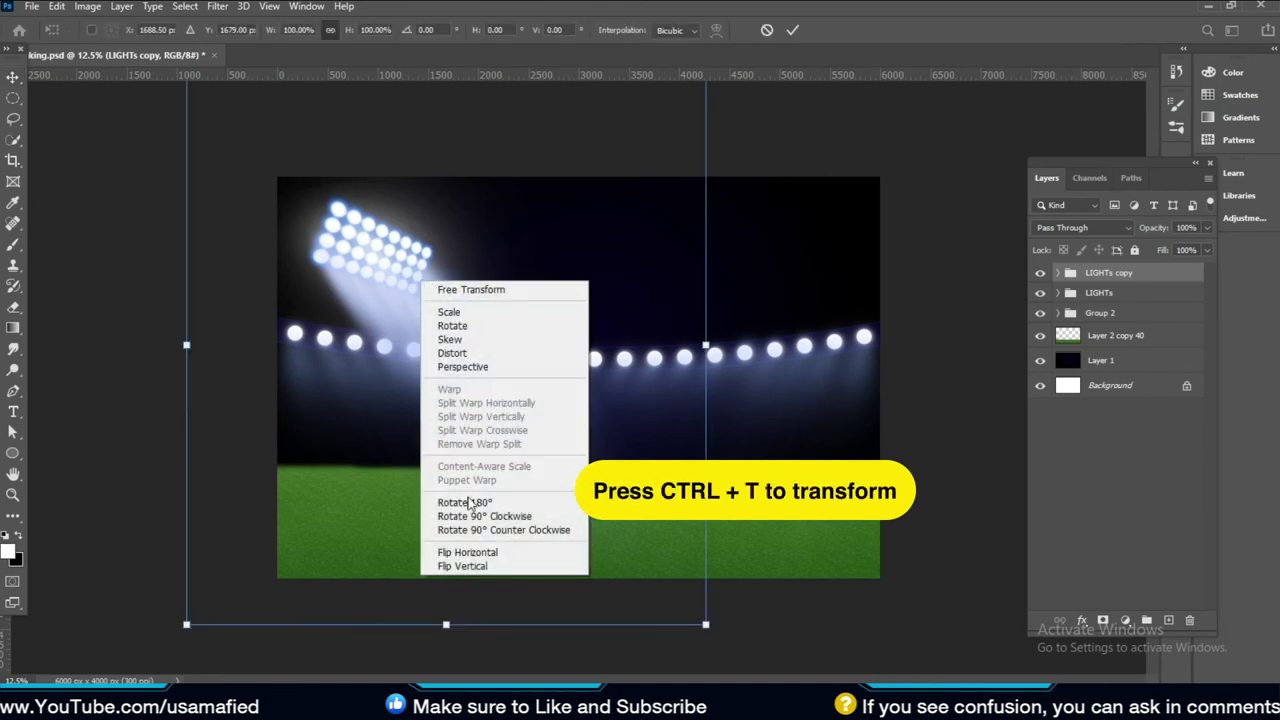
left_click(512, 552)
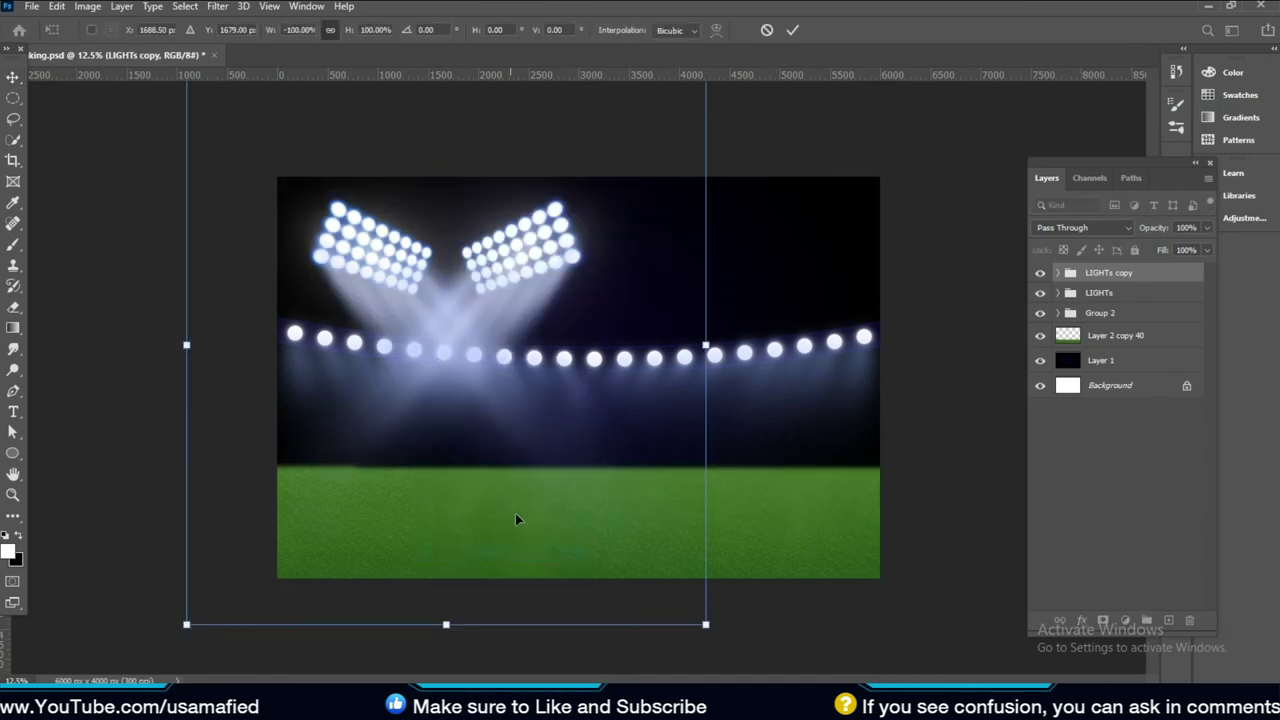
key("Return")
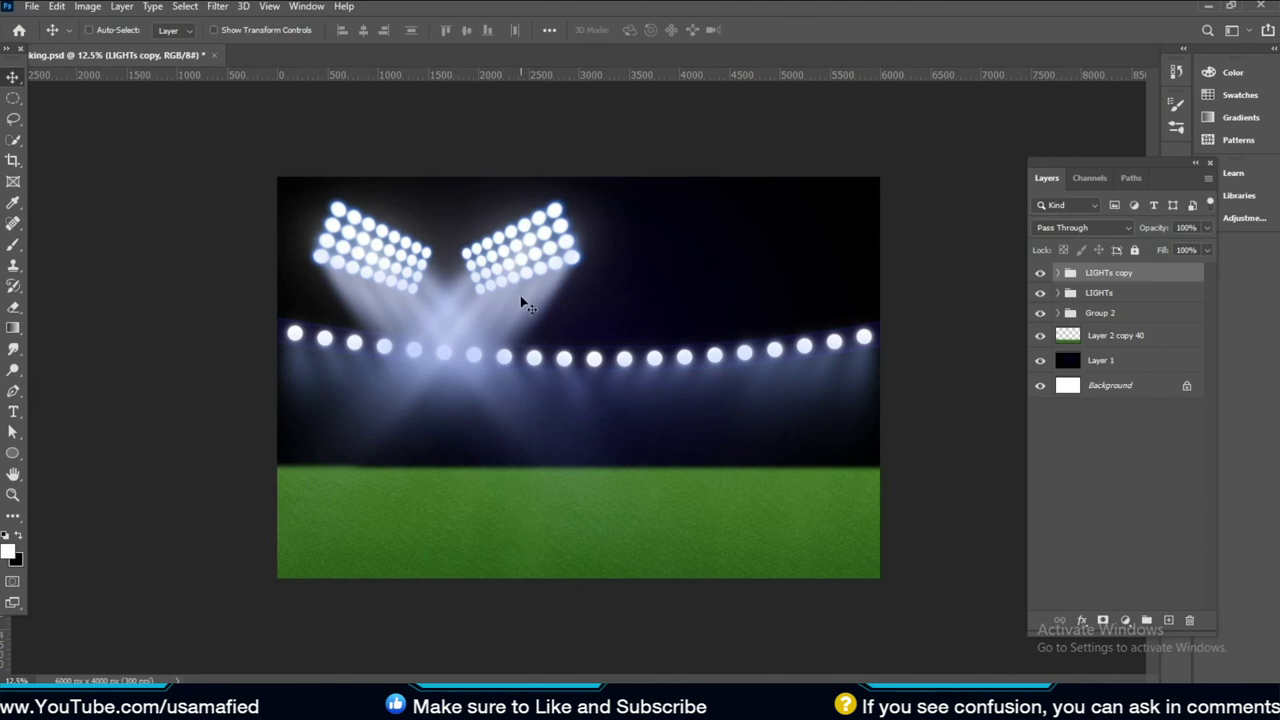
mouse_move(520, 295)
left_mouse_down()
mouse_move(789, 317)
mouse_move(778, 315)
left_mouse_up()
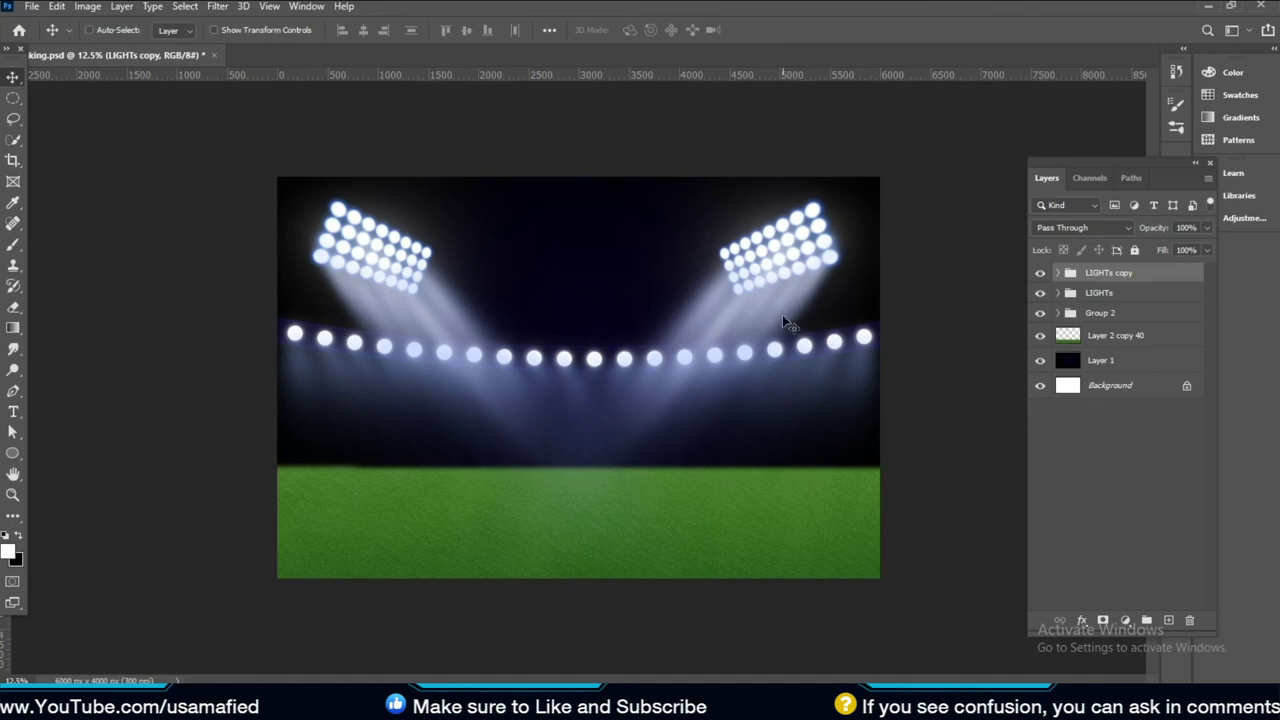
left_click_drag(782, 317, 797, 312)
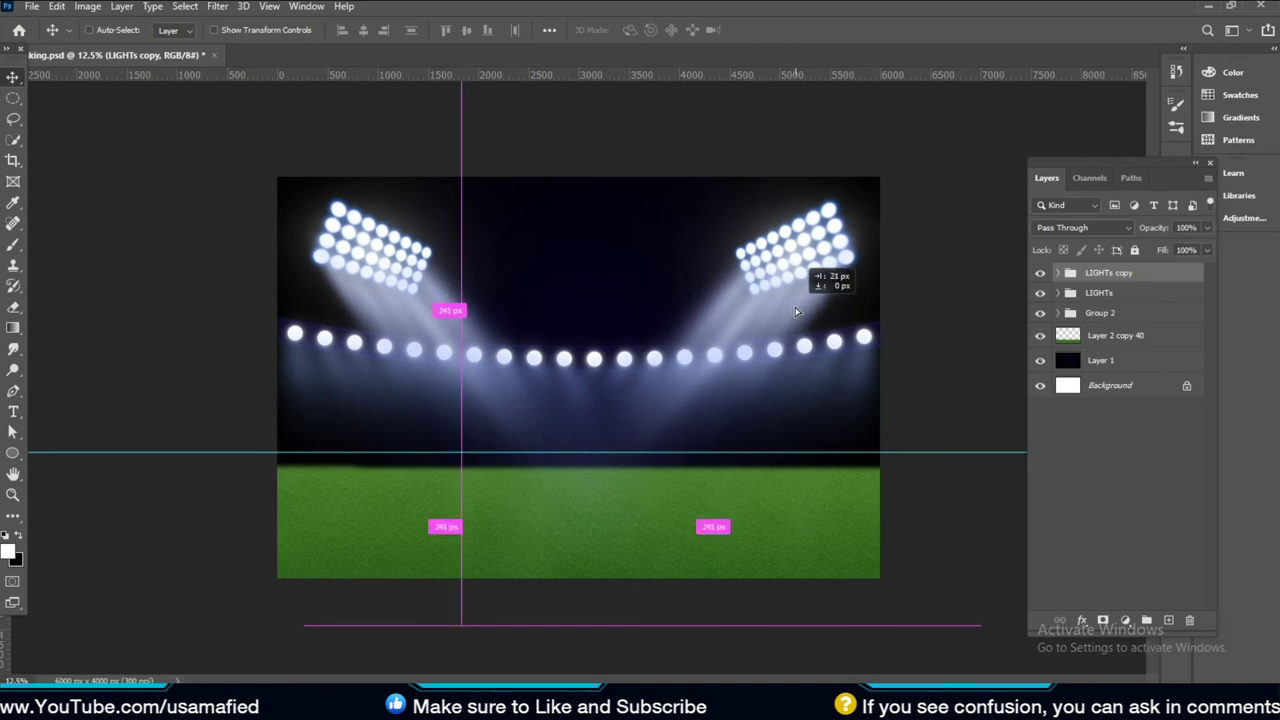
left_click_drag(797, 312, 795, 310)
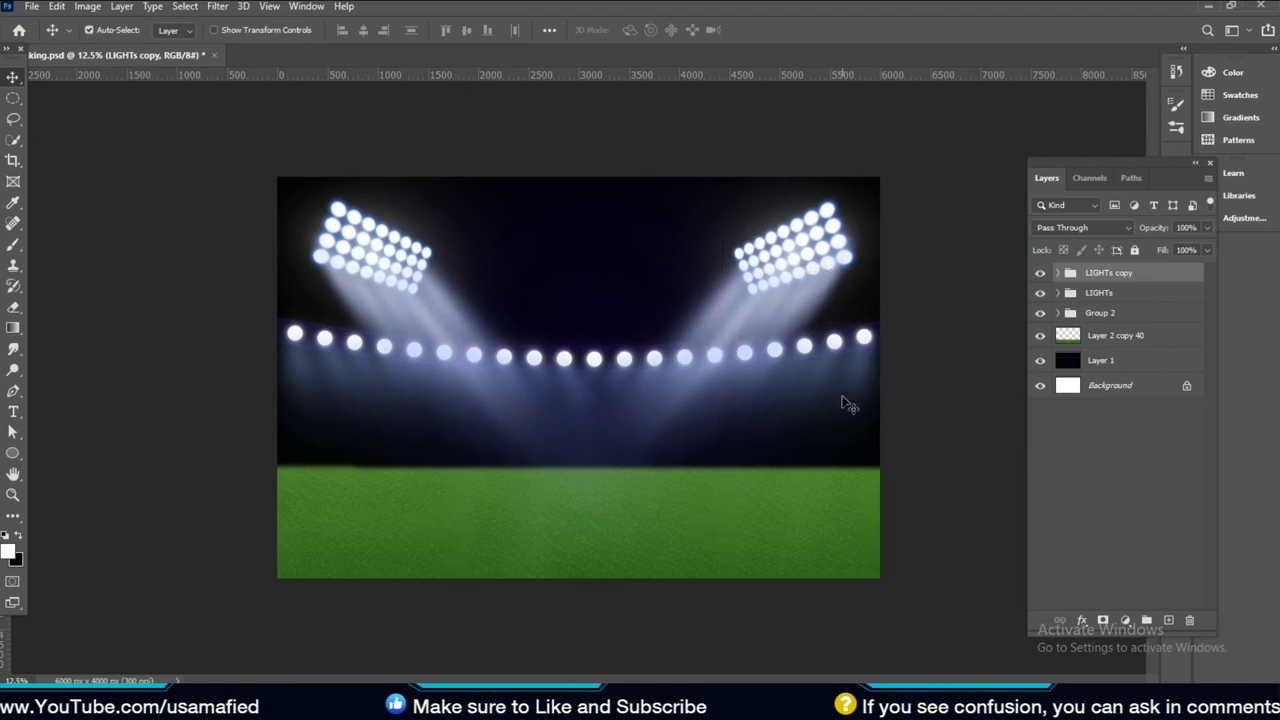
key("z")
left_click_drag(806, 363, 788, 358)
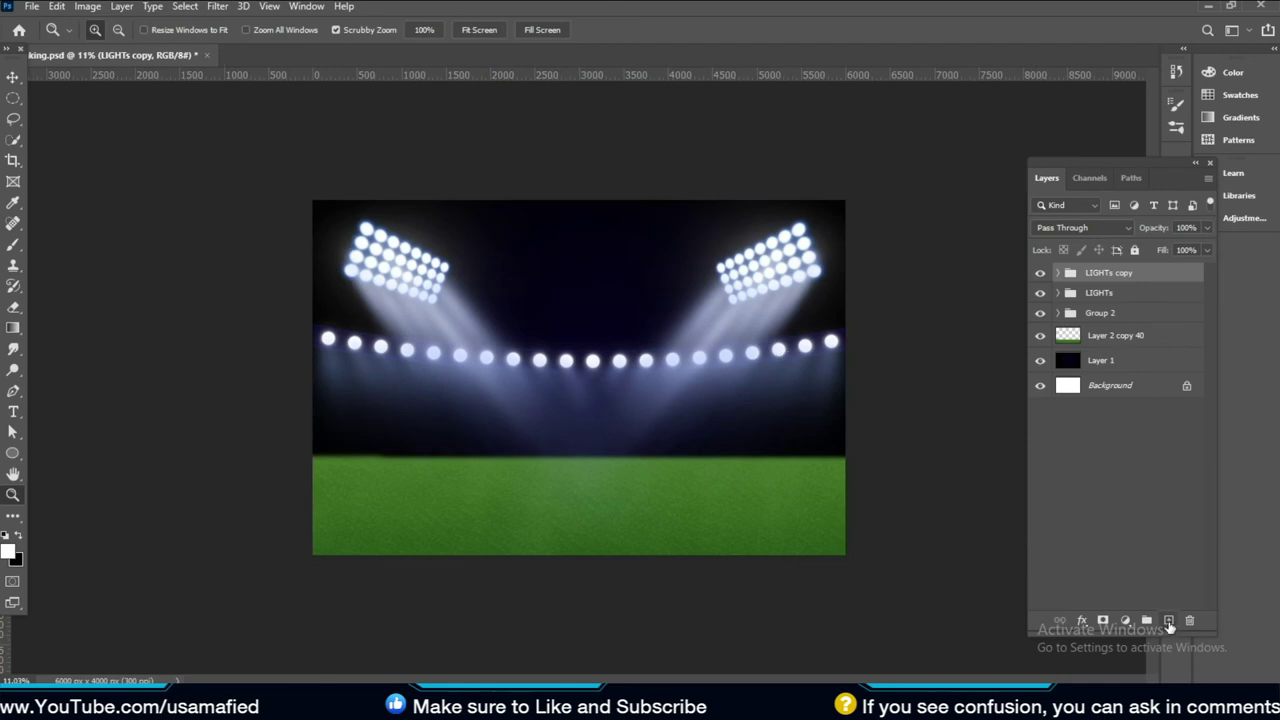
On a new Layer 8, paint a soft white spot and squash it into a flat streak on the grass
left_click(1168, 621)
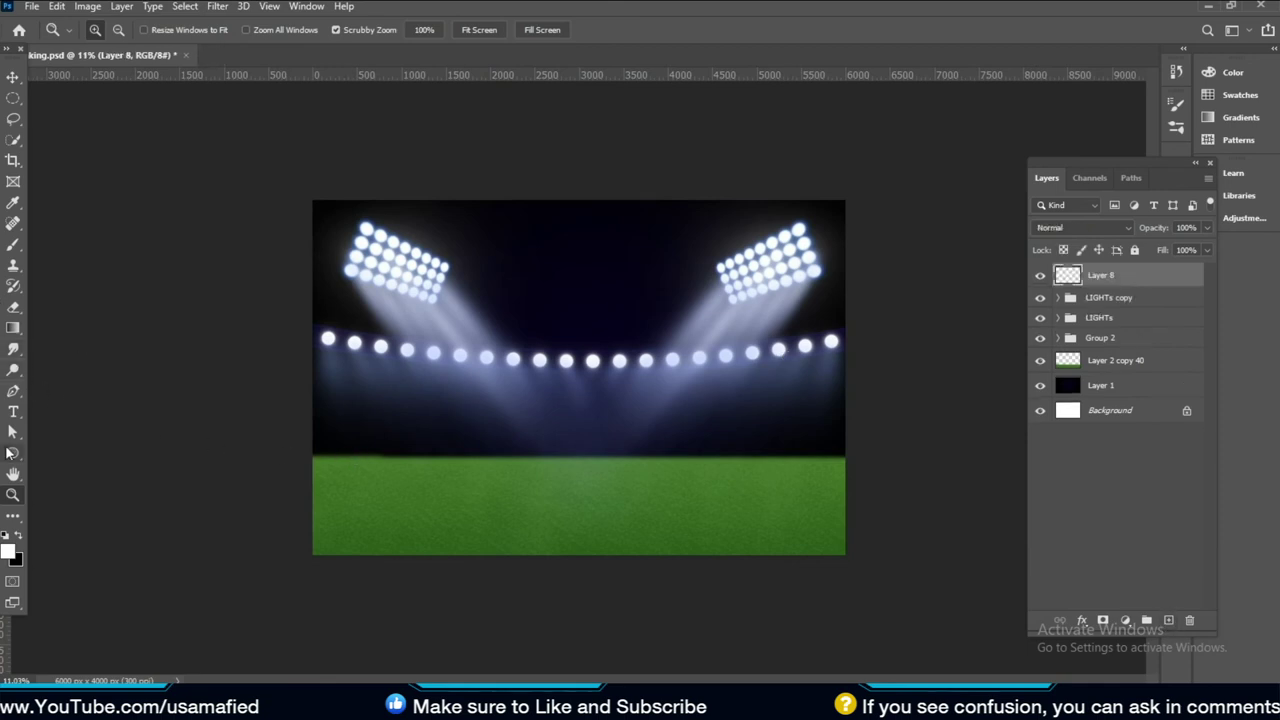
left_click(12, 248)
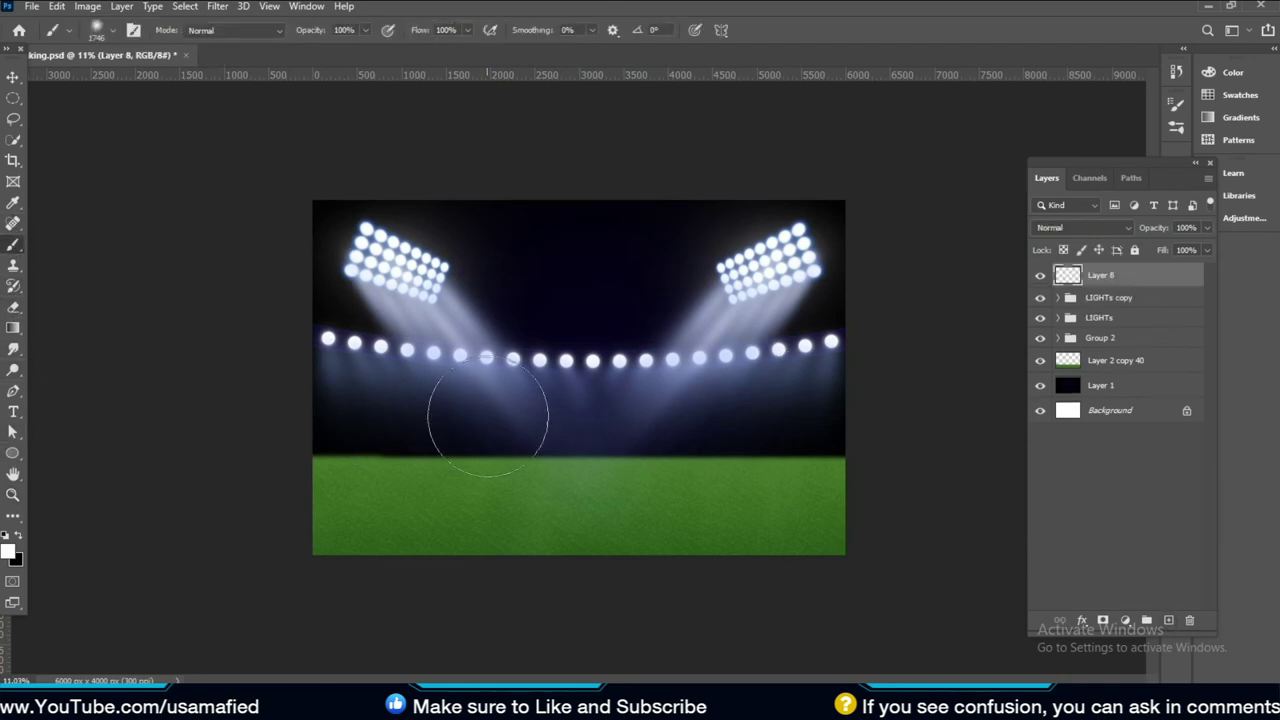
left_click(585, 410)
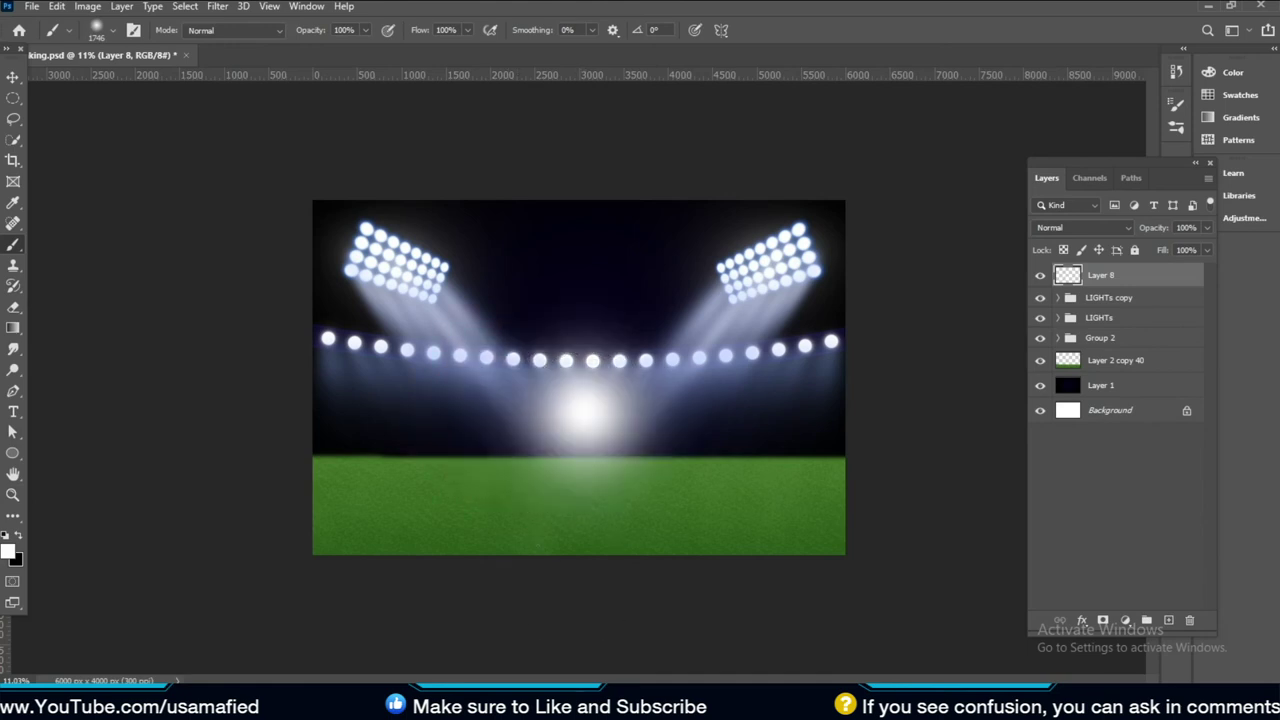
key("v")
key("ctrl+t")
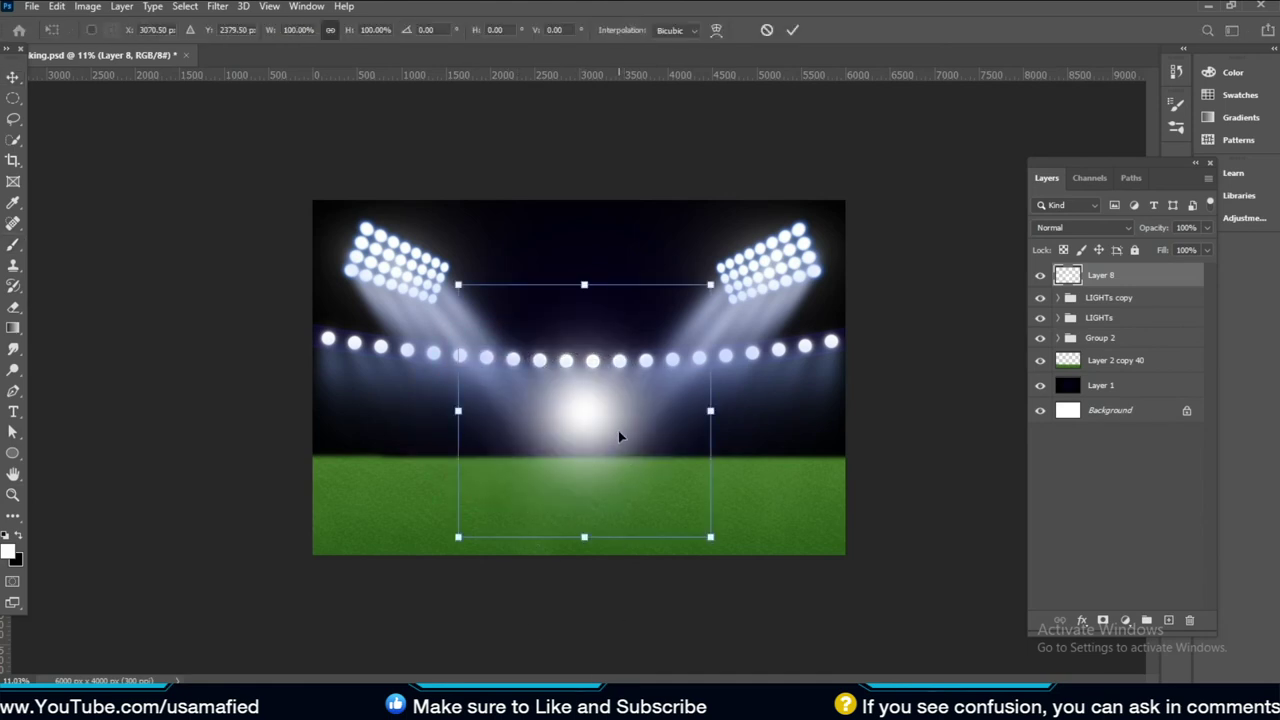
mouse_move(585, 286)
left_mouse_down()
mouse_move(690, 378)
mouse_move(768, 410)
left_mouse_up()
mouse_move(576, 418)
left_mouse_down()
mouse_move(517, 486)
mouse_move(518, 437)
left_mouse_up()
key("Return")
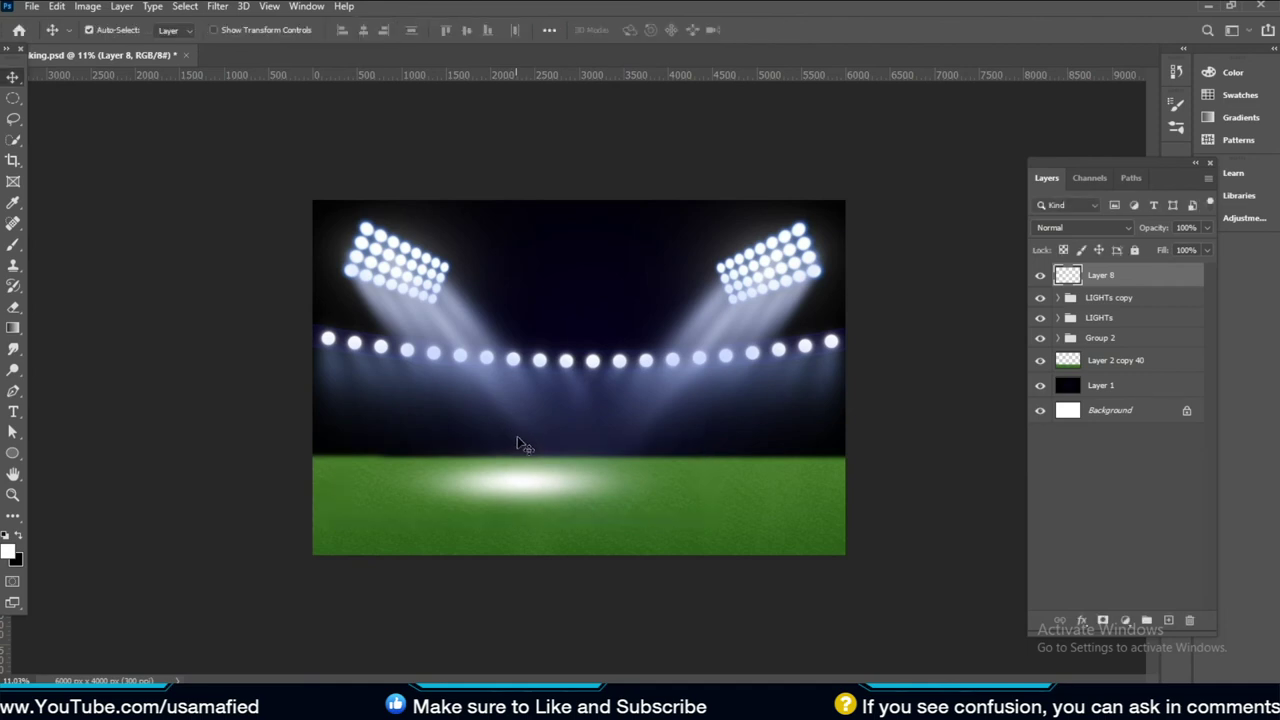
Duplicate the grass glow to the right, set both glows to Overlay, and Layer 8 to 61% opacity
left_click_drag(528, 491, 678, 494)
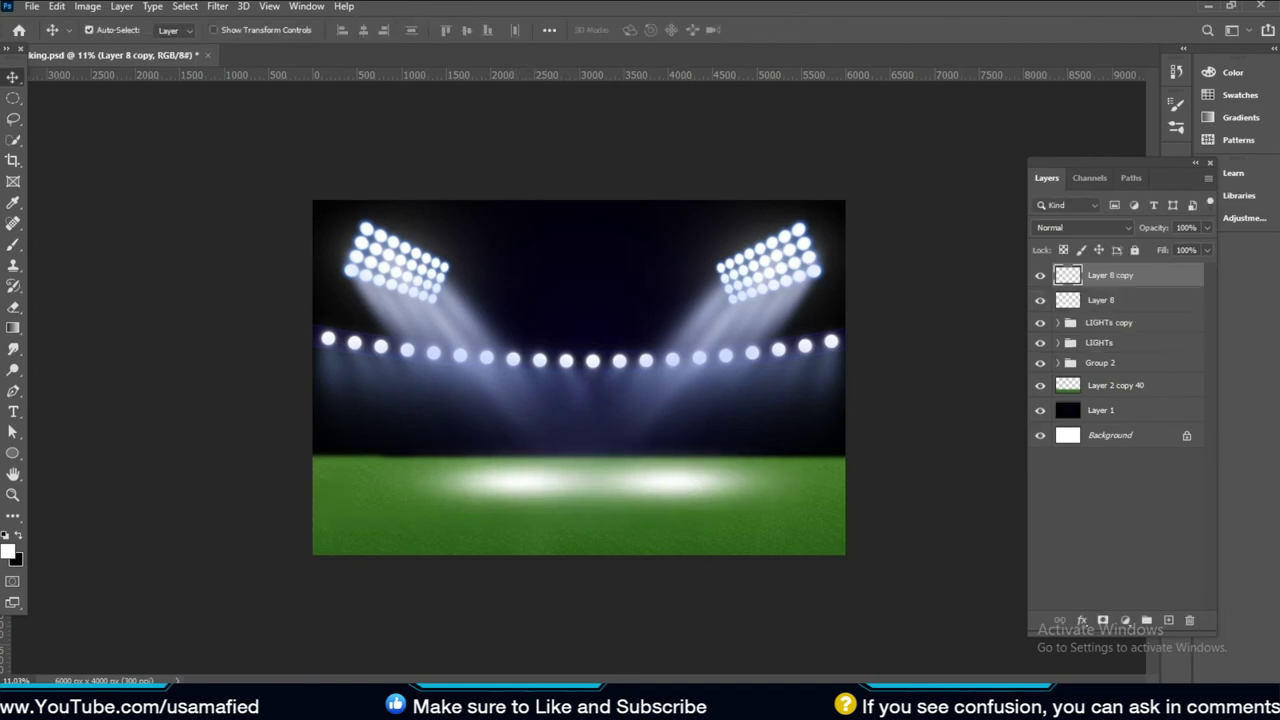
left_click(1111, 230)
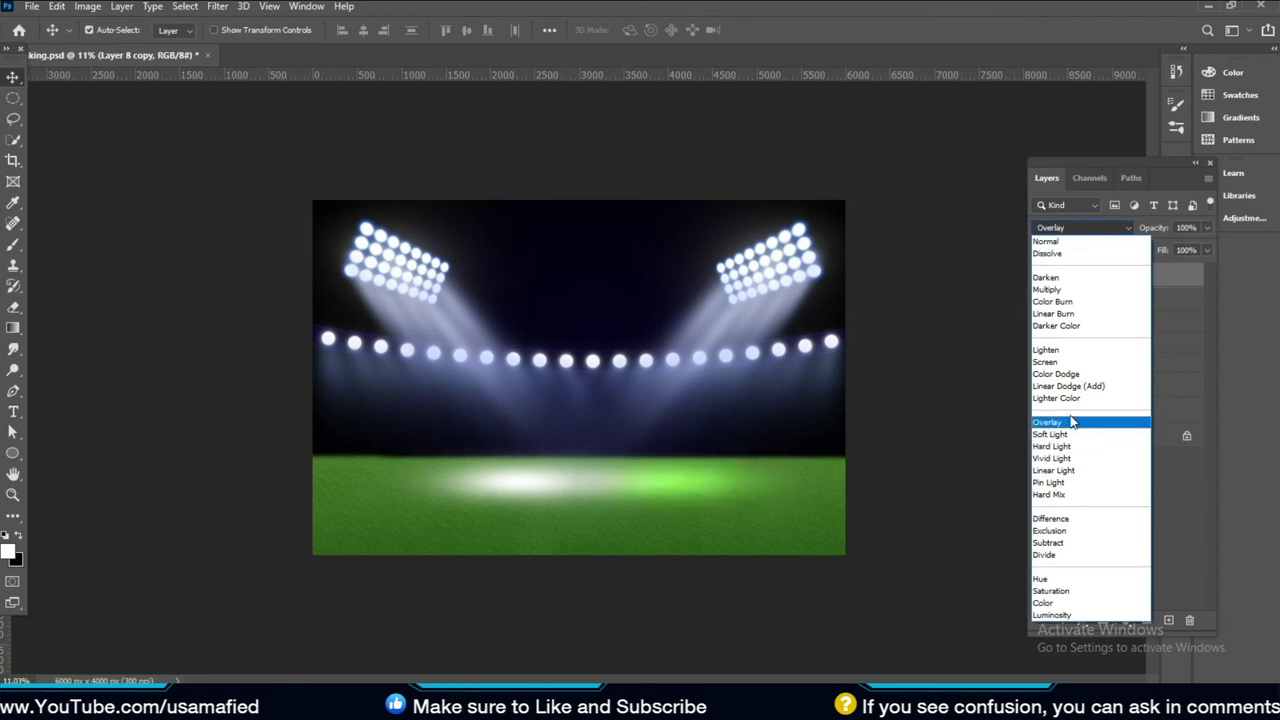
left_click(1070, 422)
left_click(1100, 300)
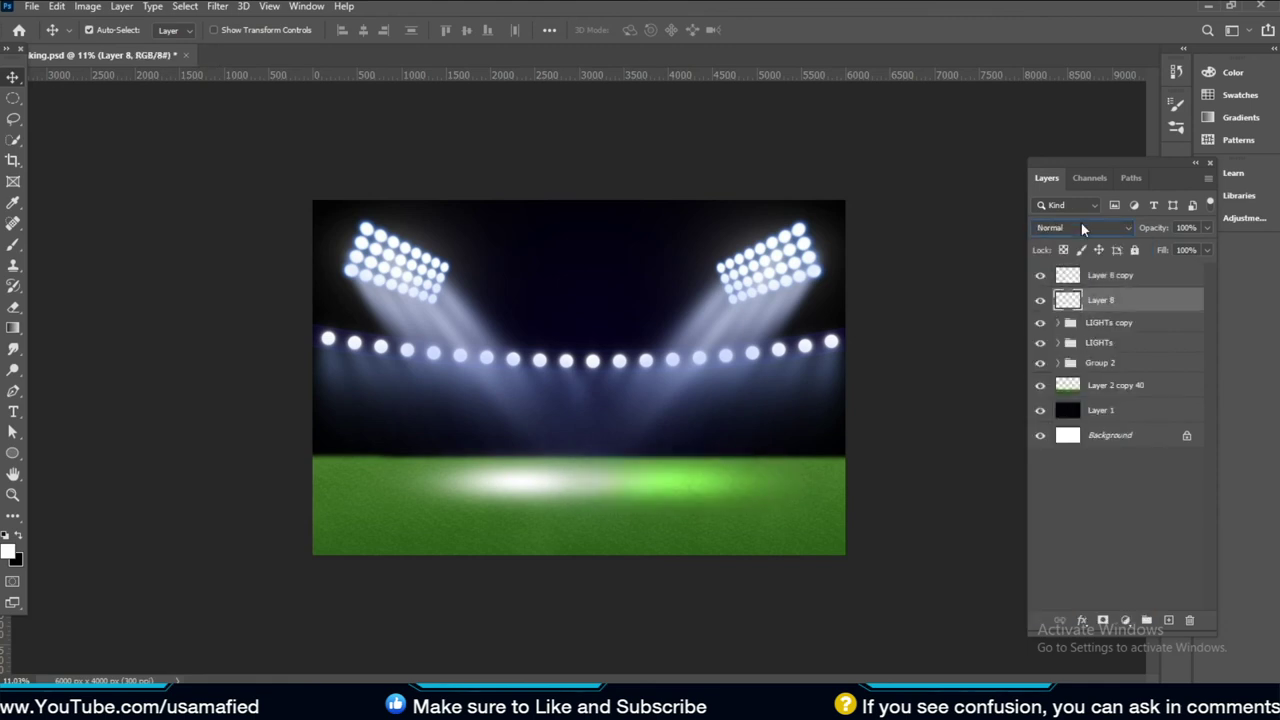
left_click(1081, 227)
left_click(1050, 424)
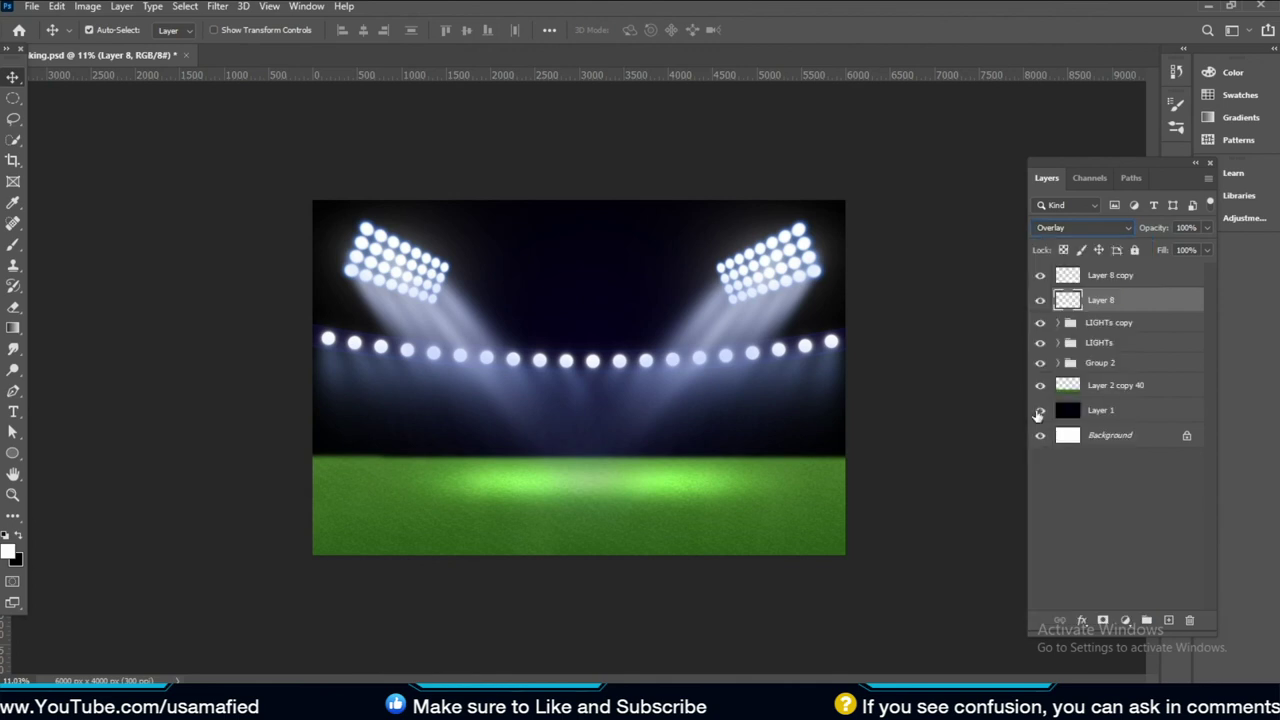
left_click_drag(609, 466, 604, 462)
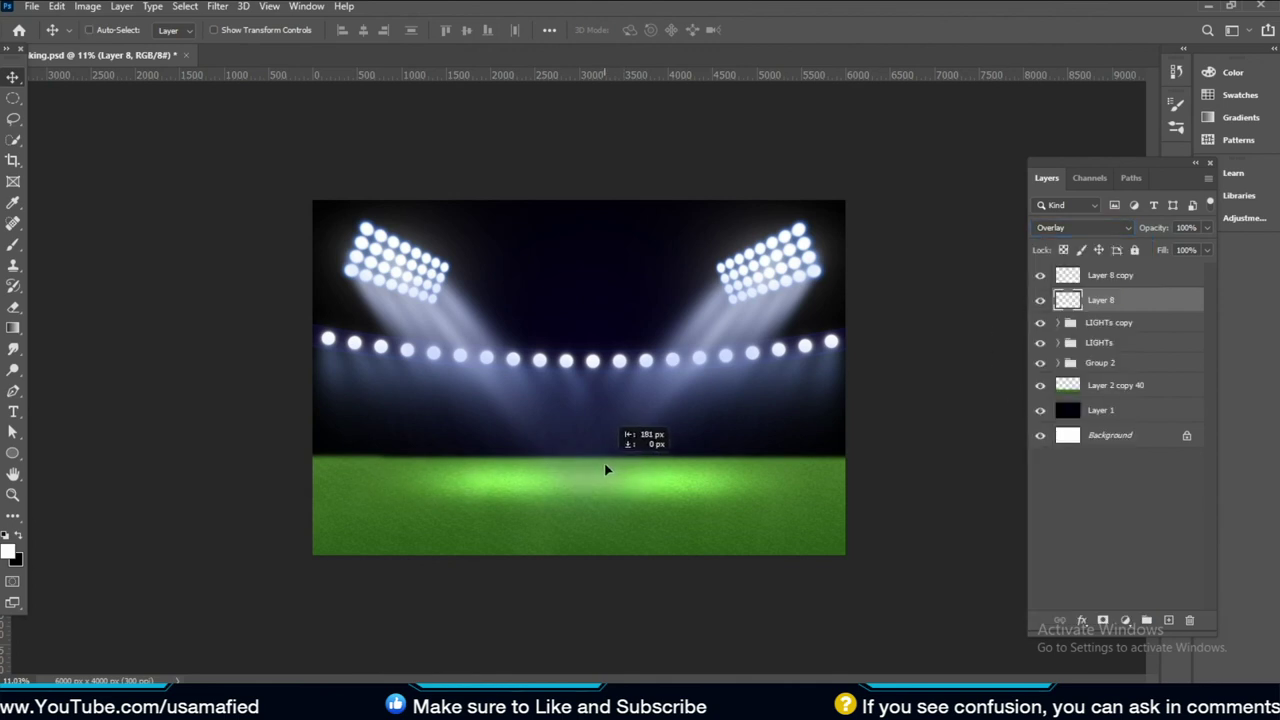
left_click_drag(1138, 232, 1161, 230)
Shift both glow layers slightly to the right together
left_click(1125, 279)
left_click(1108, 302, "shift")
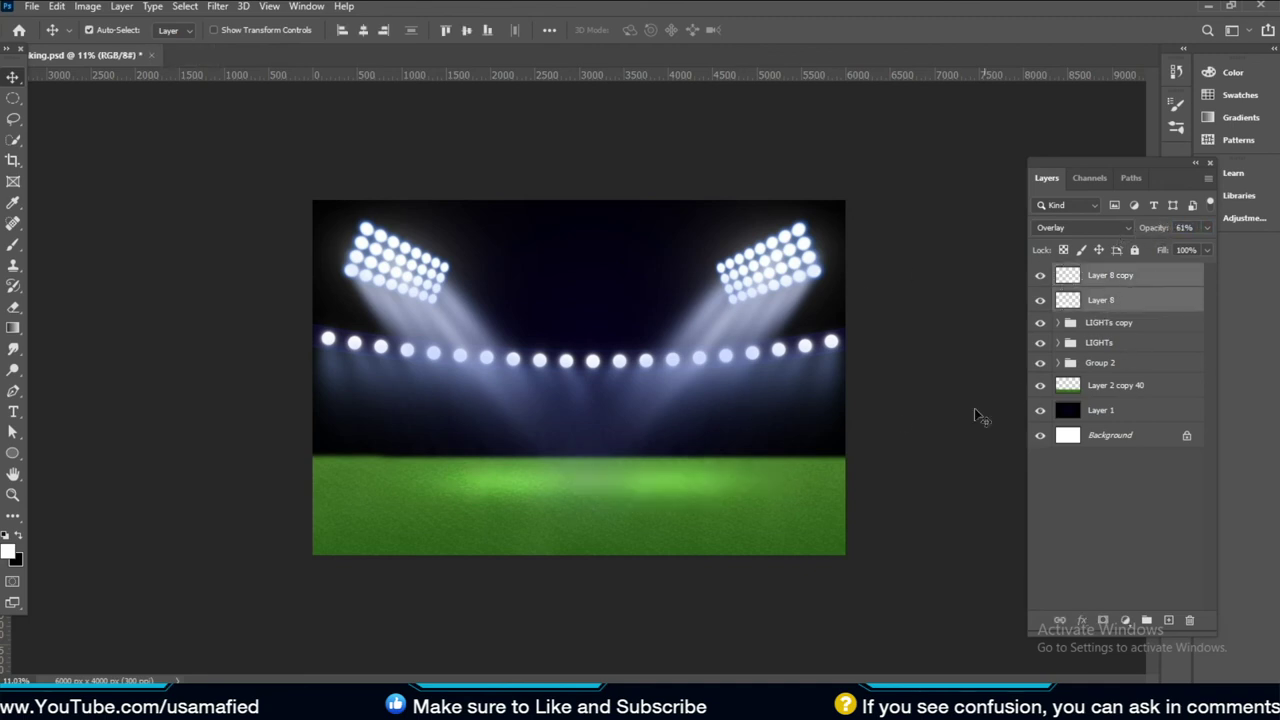
key("ctrl+t")
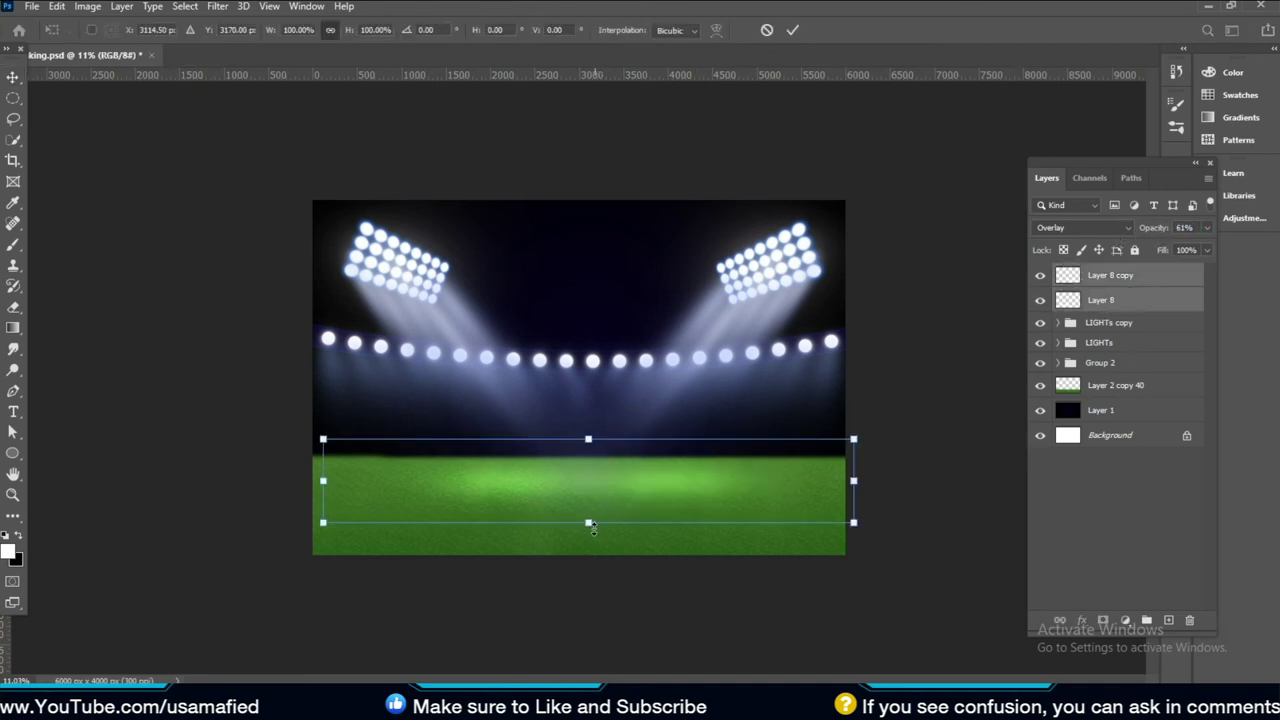
left_click_drag(592, 512, 597, 478)
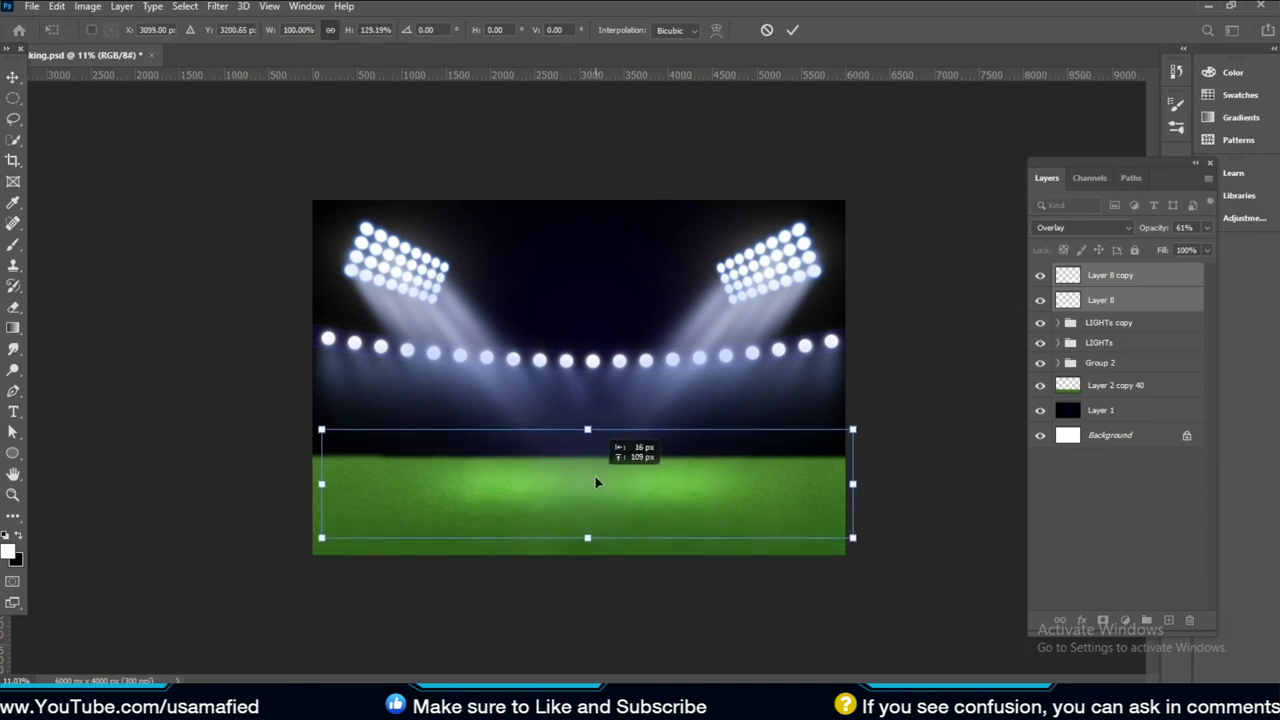
key("Return")
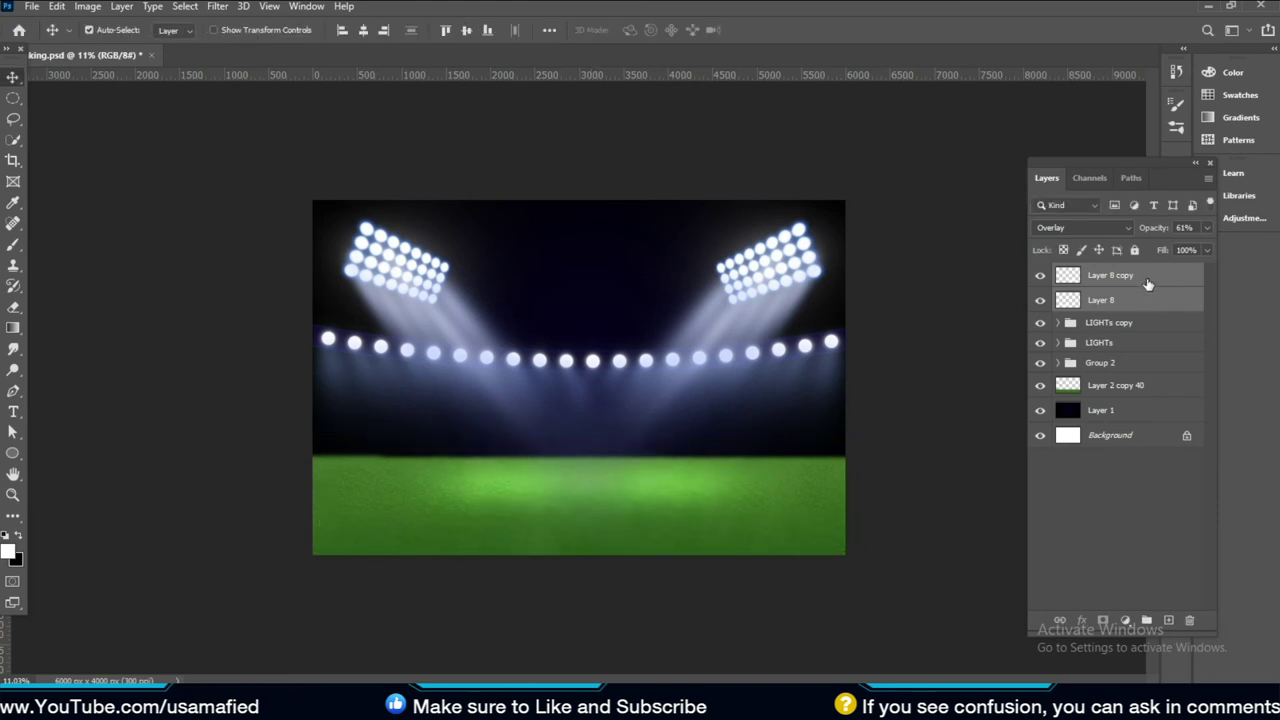
Stretch both glow layers taller over the field and lower them to 50% opacity
left_click(1148, 285)
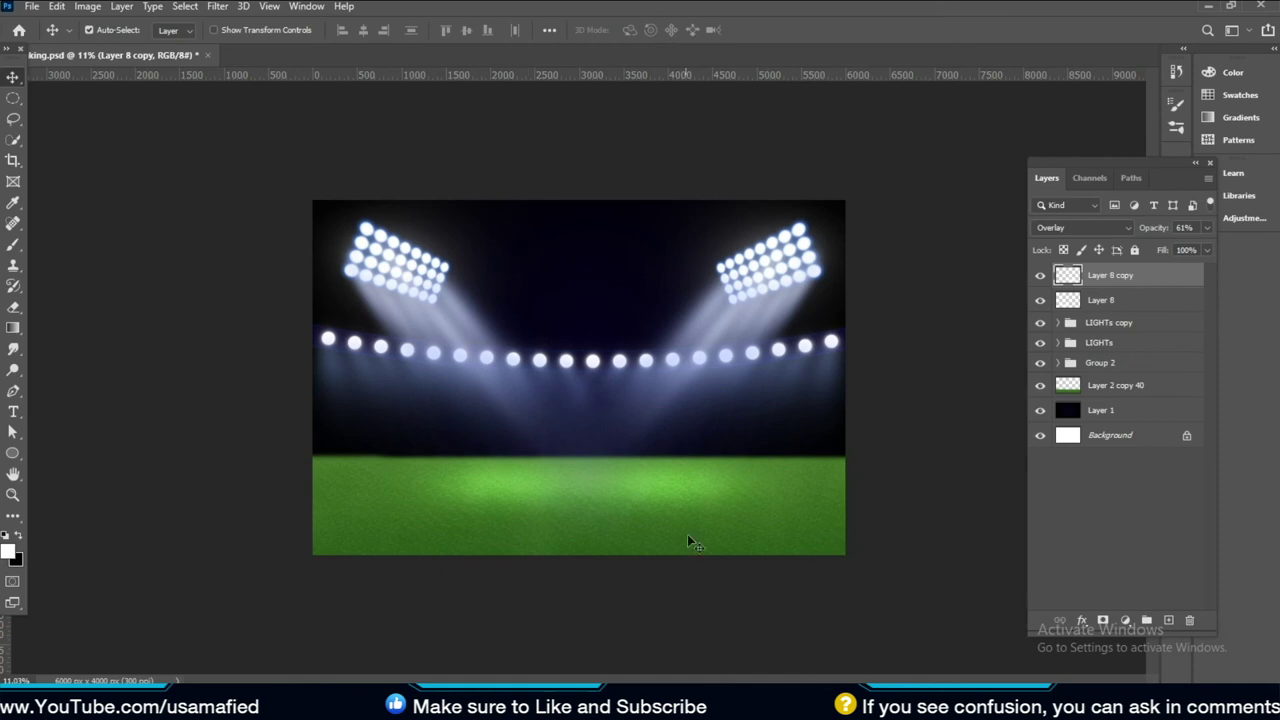
key("ctrl+t")
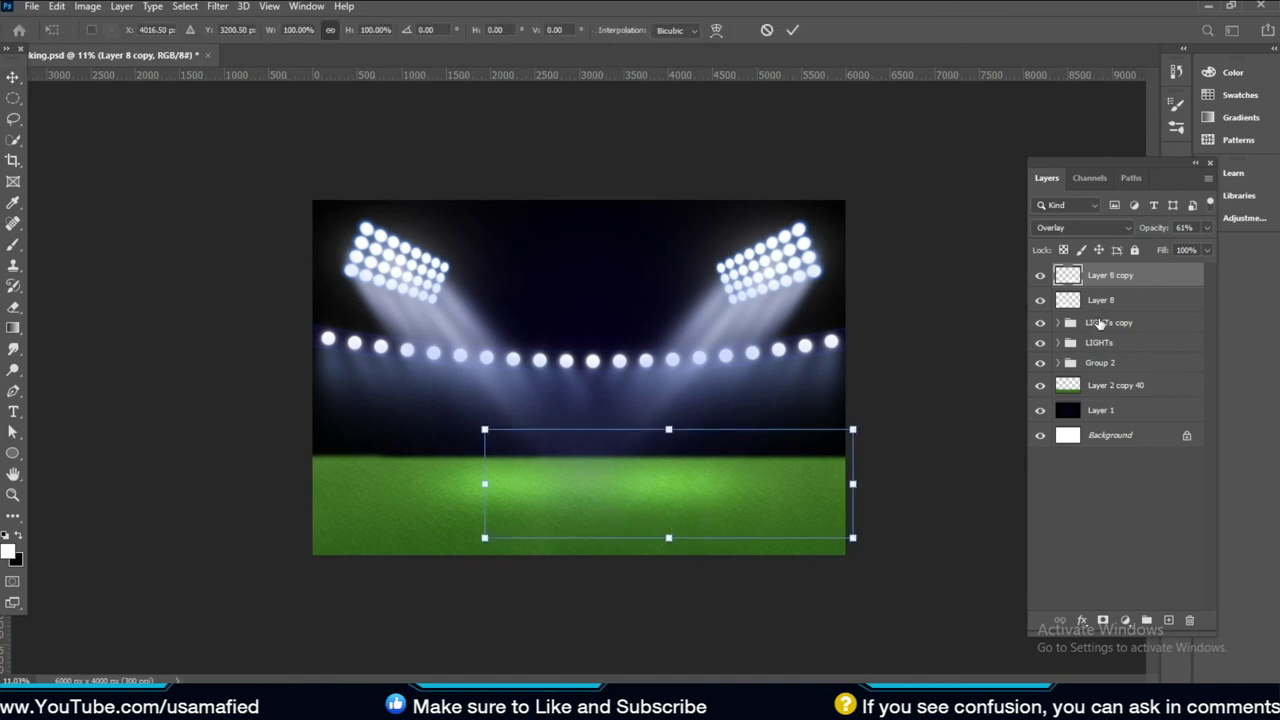
key("Return")
left_click(1108, 299, "ctrl")
key("ctrl+t")
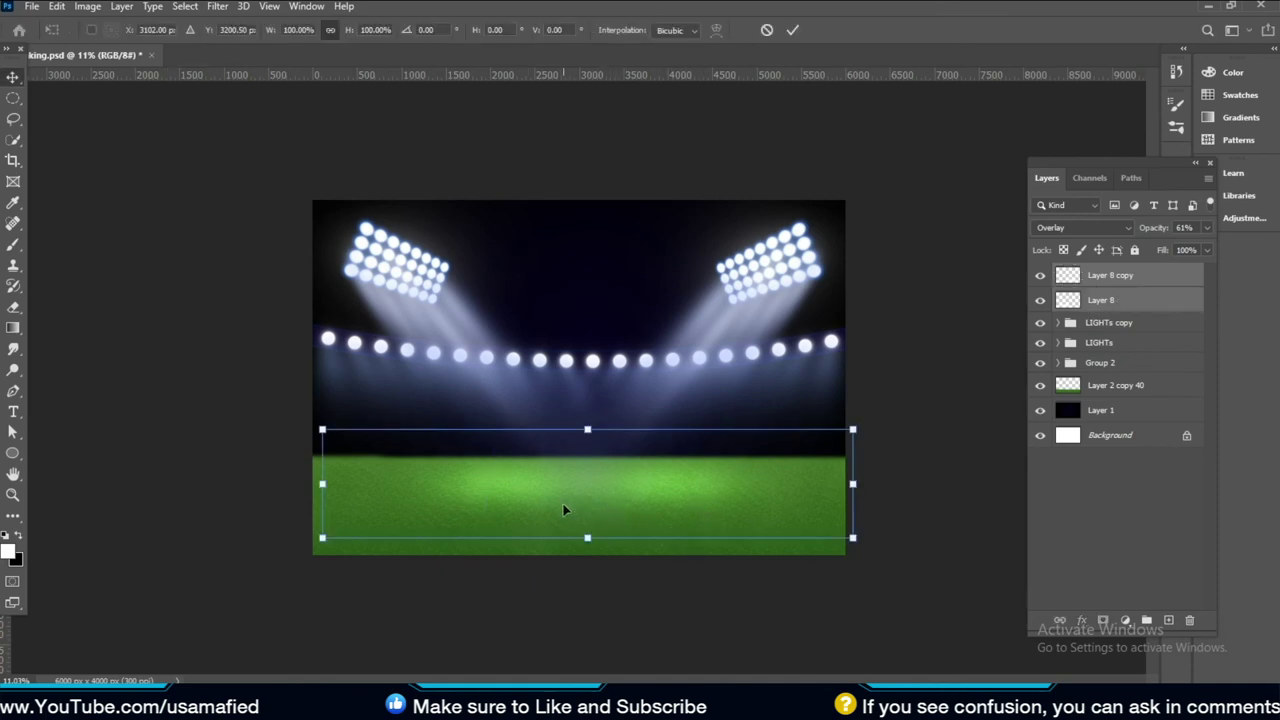
left_click_drag(588, 535, 590, 548)
key("Return")
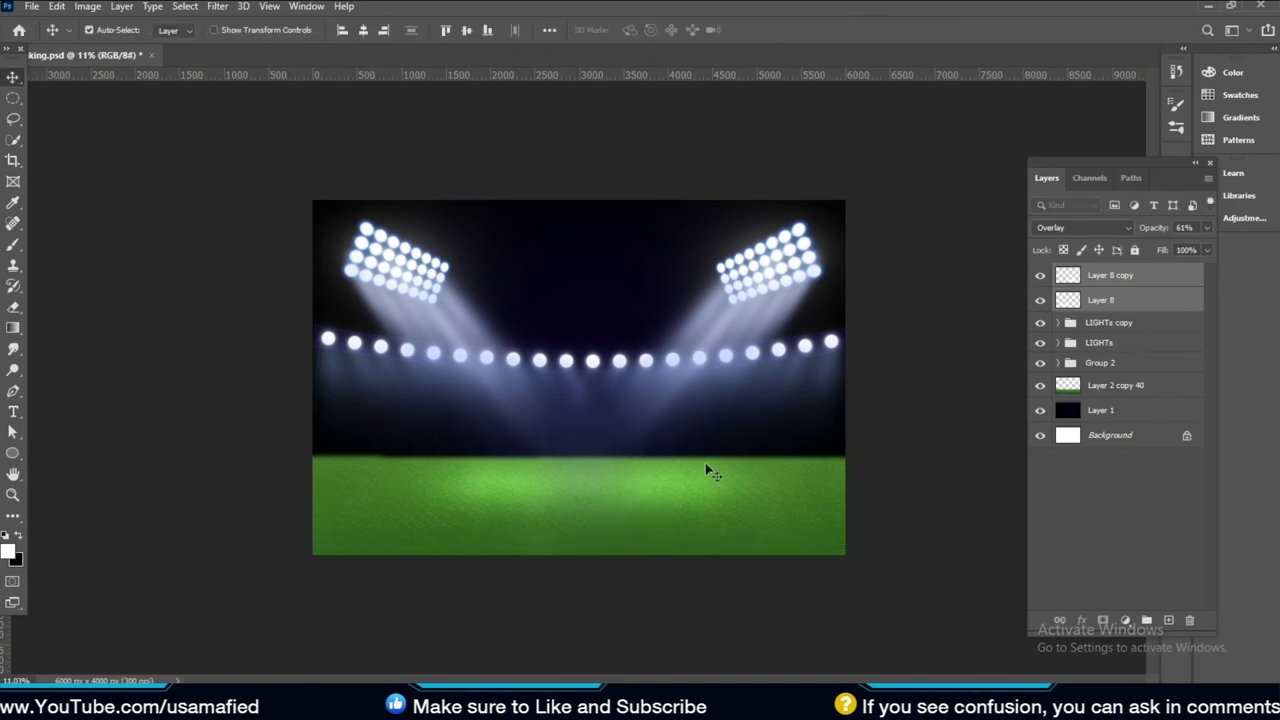
left_click_drag(1156, 228, 1145, 228)
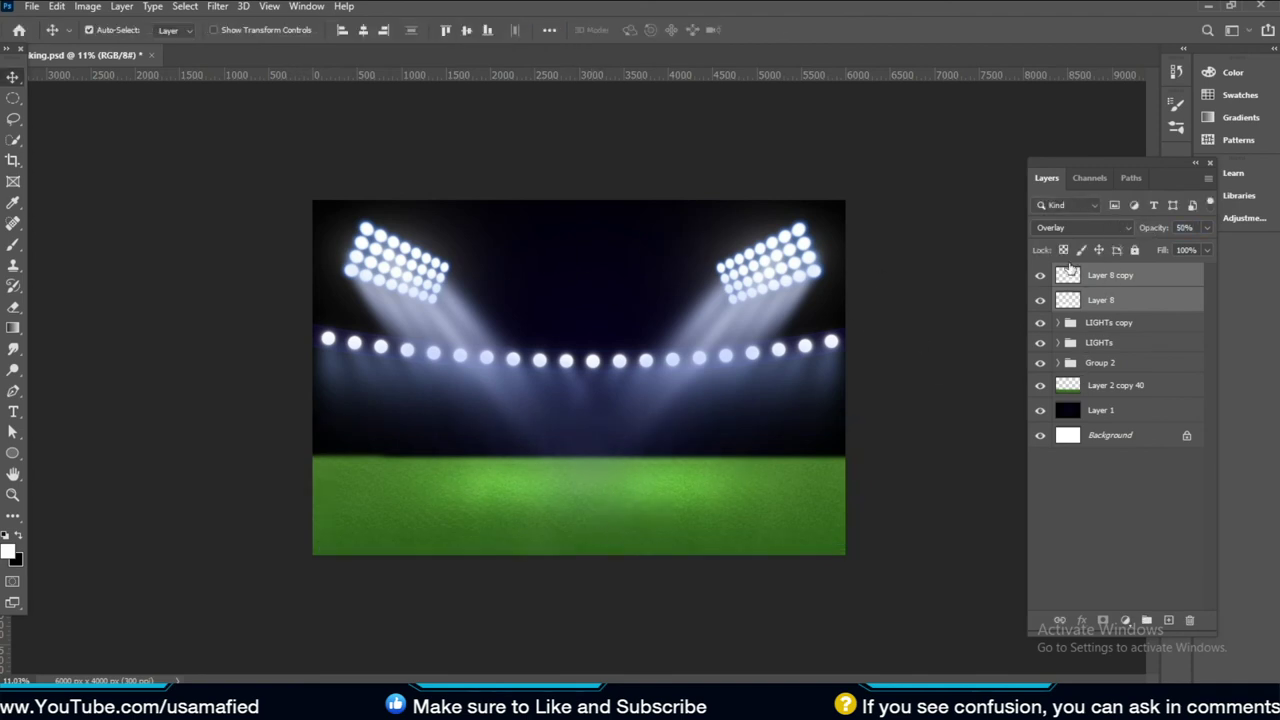
left_click(1112, 281)
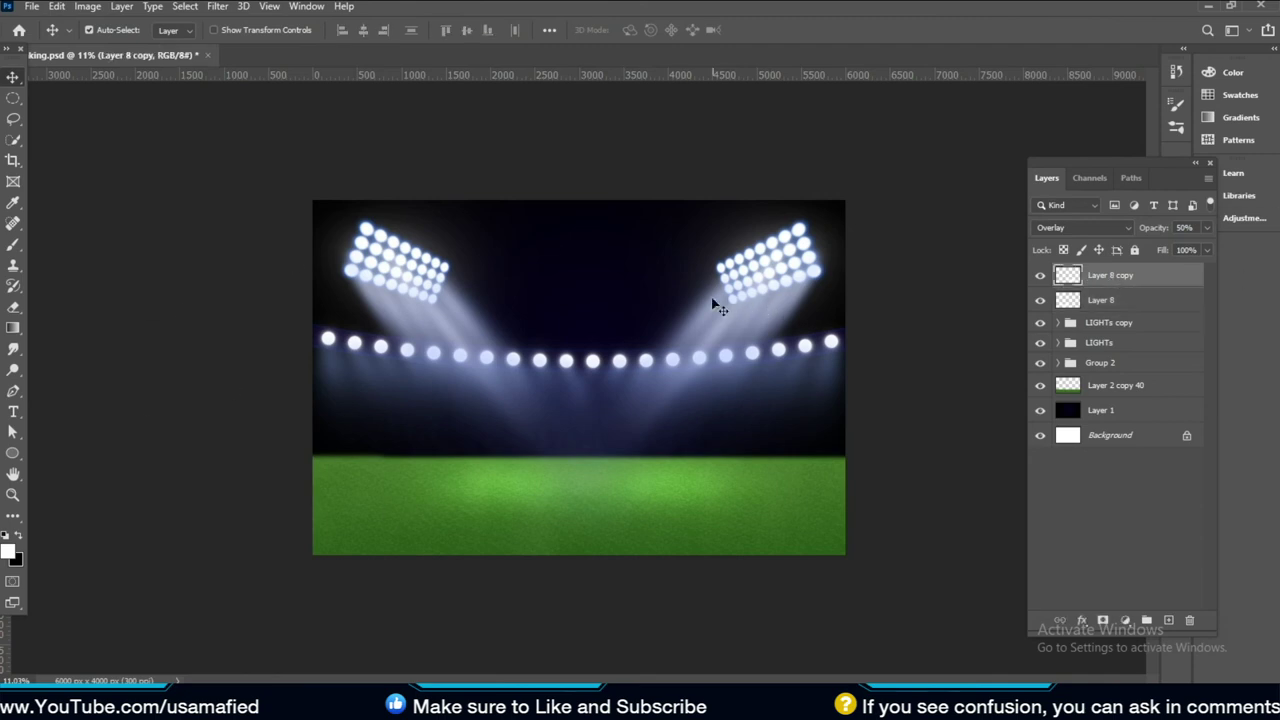
Fill a new Layer 9 with black and save the document
left_click(1168, 621)
left_click(19, 537)
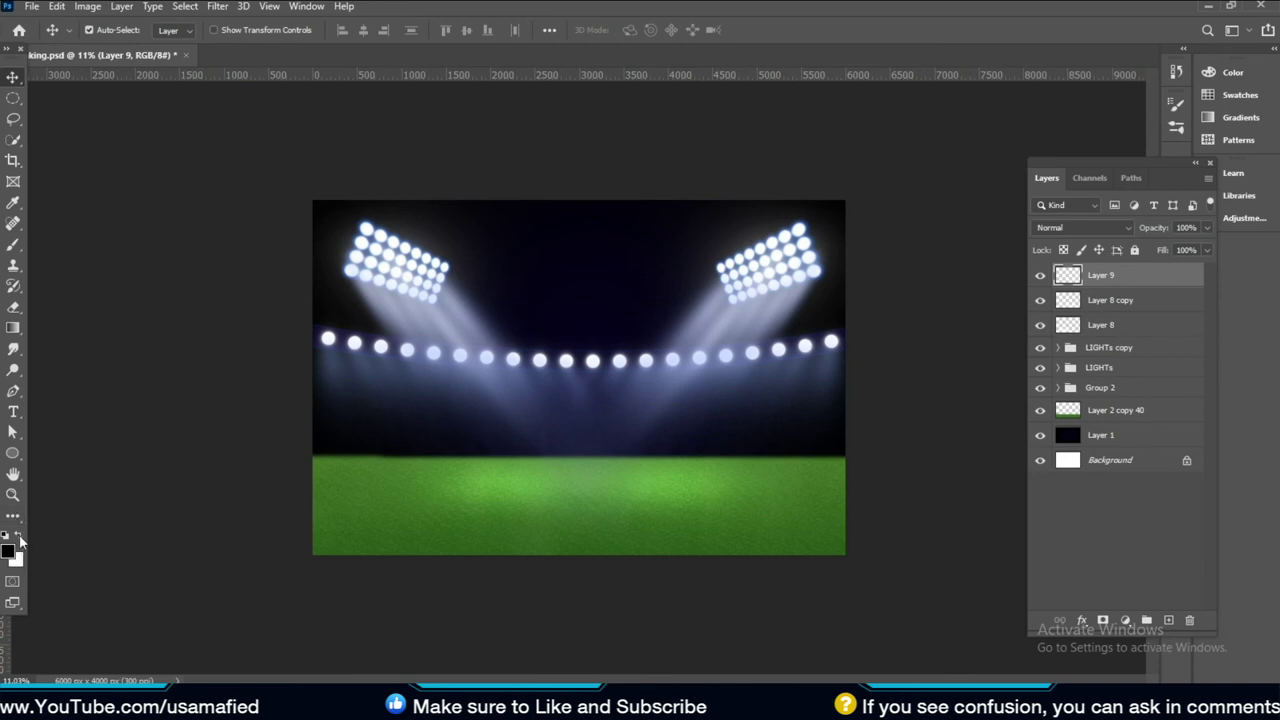
left_click_drag(13, 327, 66, 339)
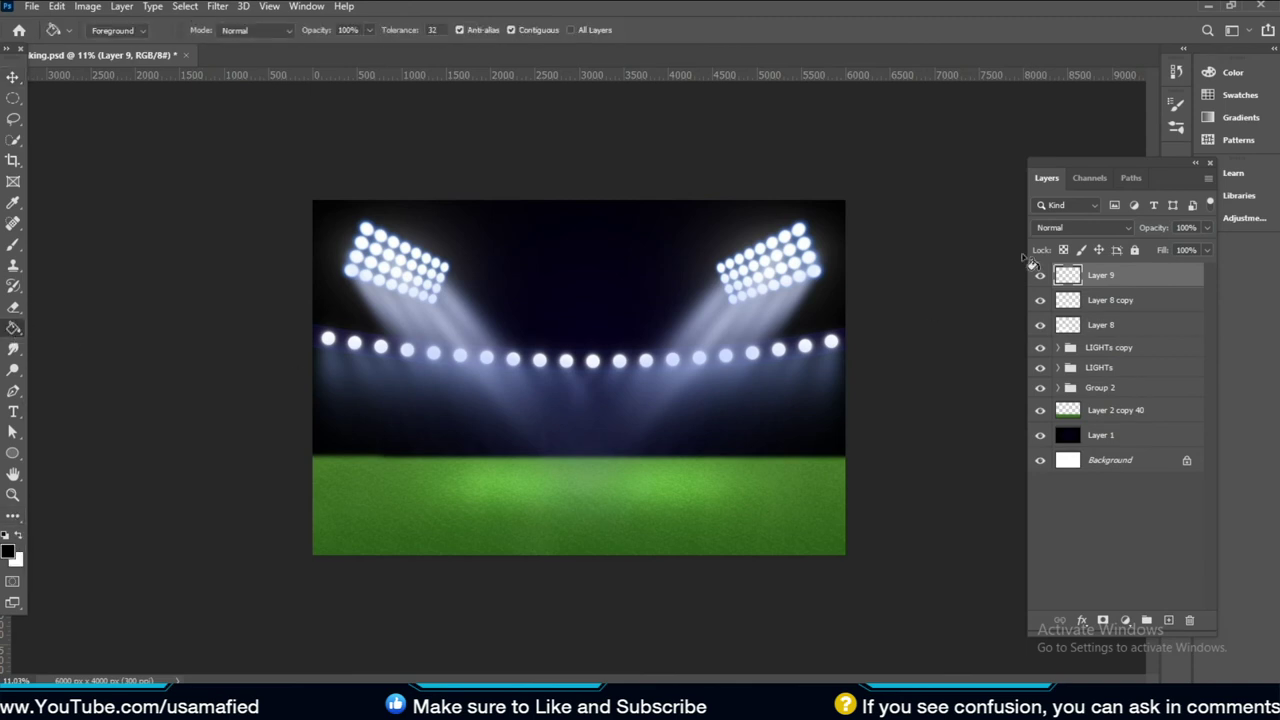
left_click(553, 341)
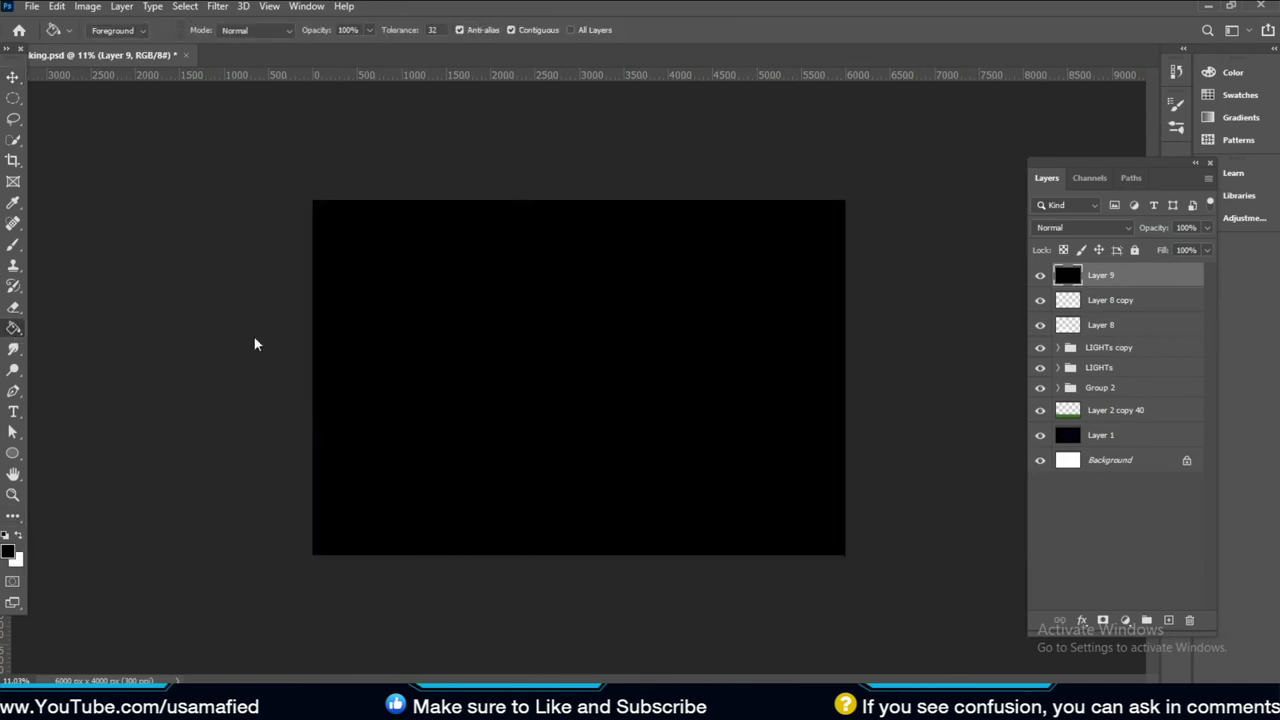
key("ctrl+s")
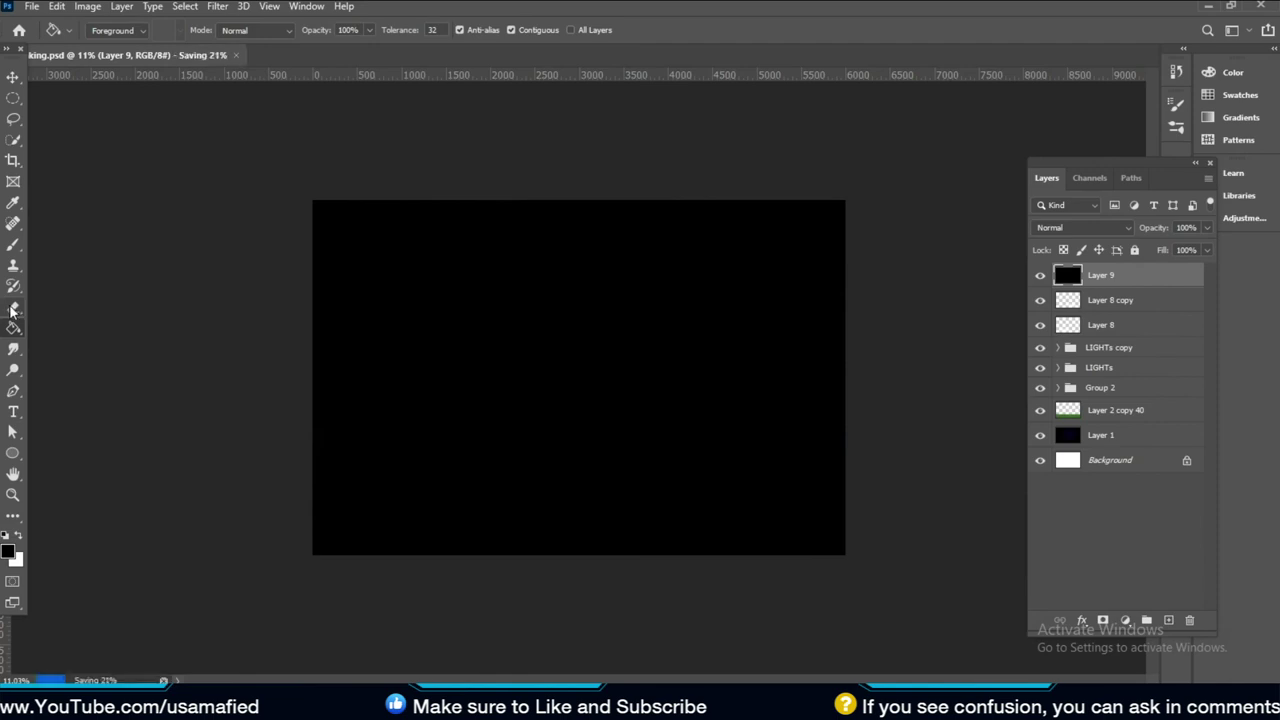
With a large soft eraser, reveal the central lights and the upper-left floodlight cluster
left_click(13, 308)
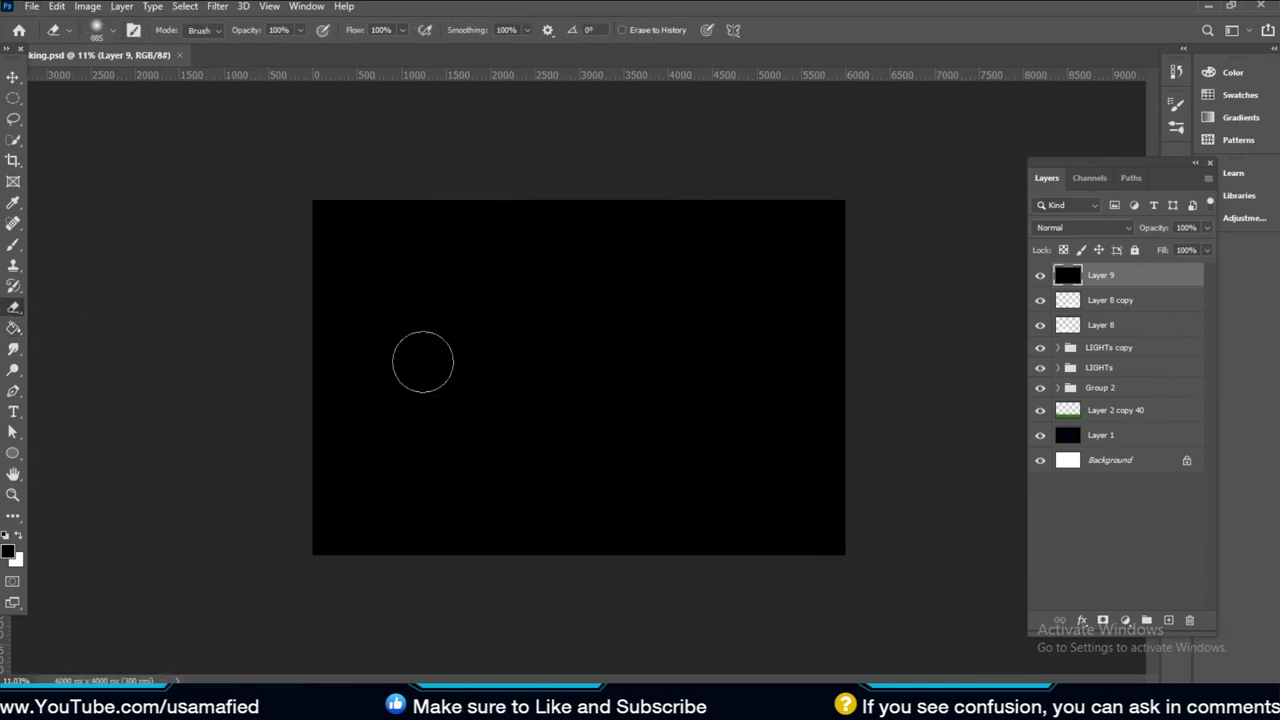
mouse_move(515, 353)
left_mouse_down()
mouse_move(578, 165)
mouse_move(608, 171)
left_mouse_up()
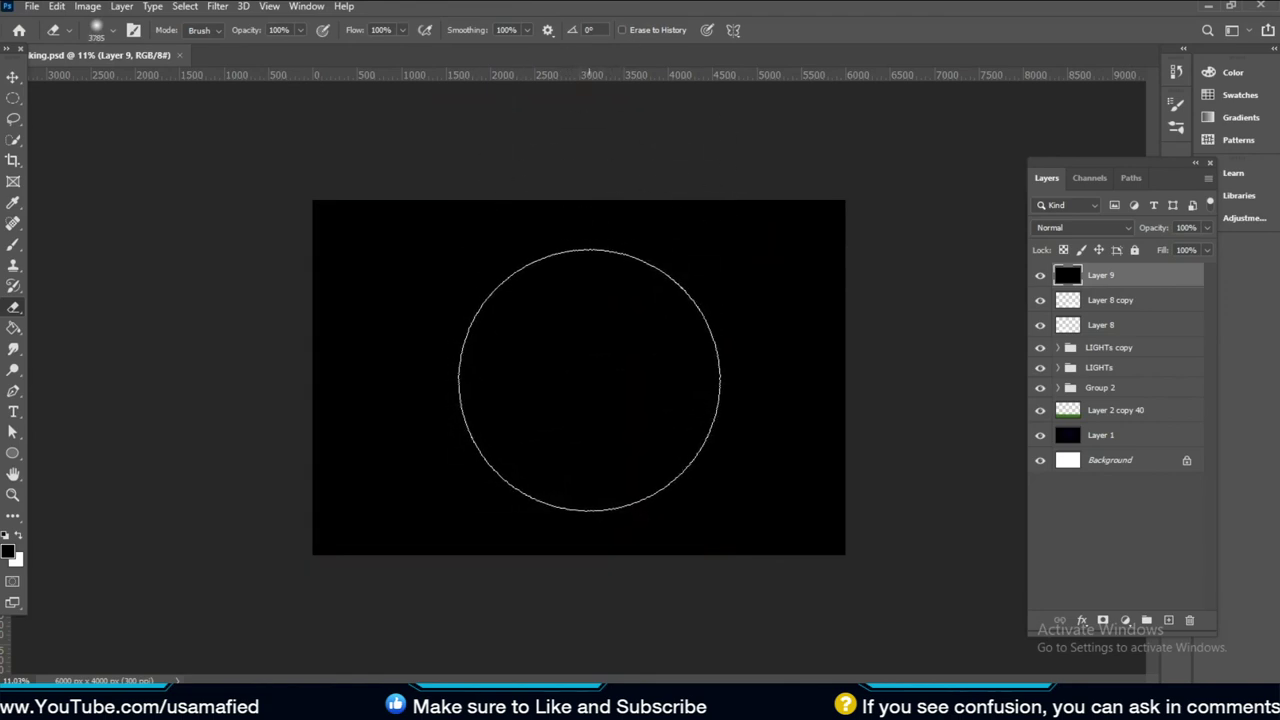
left_click(589, 380)
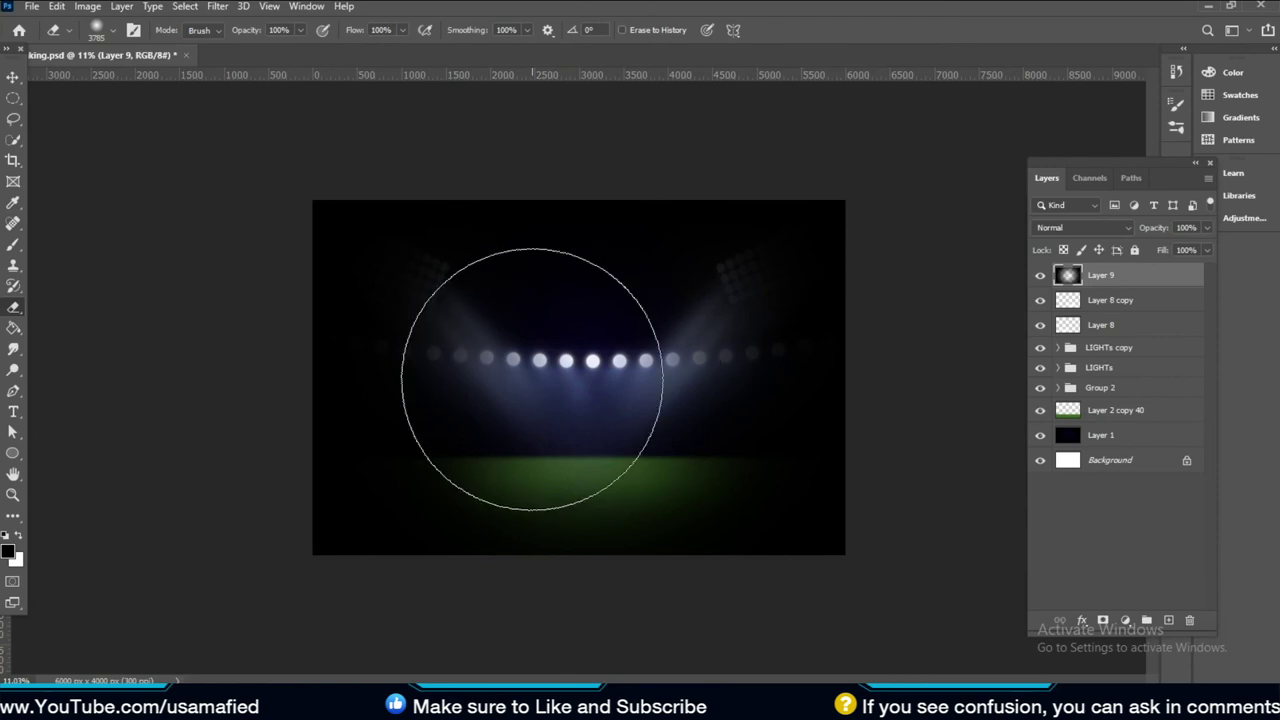
left_click(499, 354)
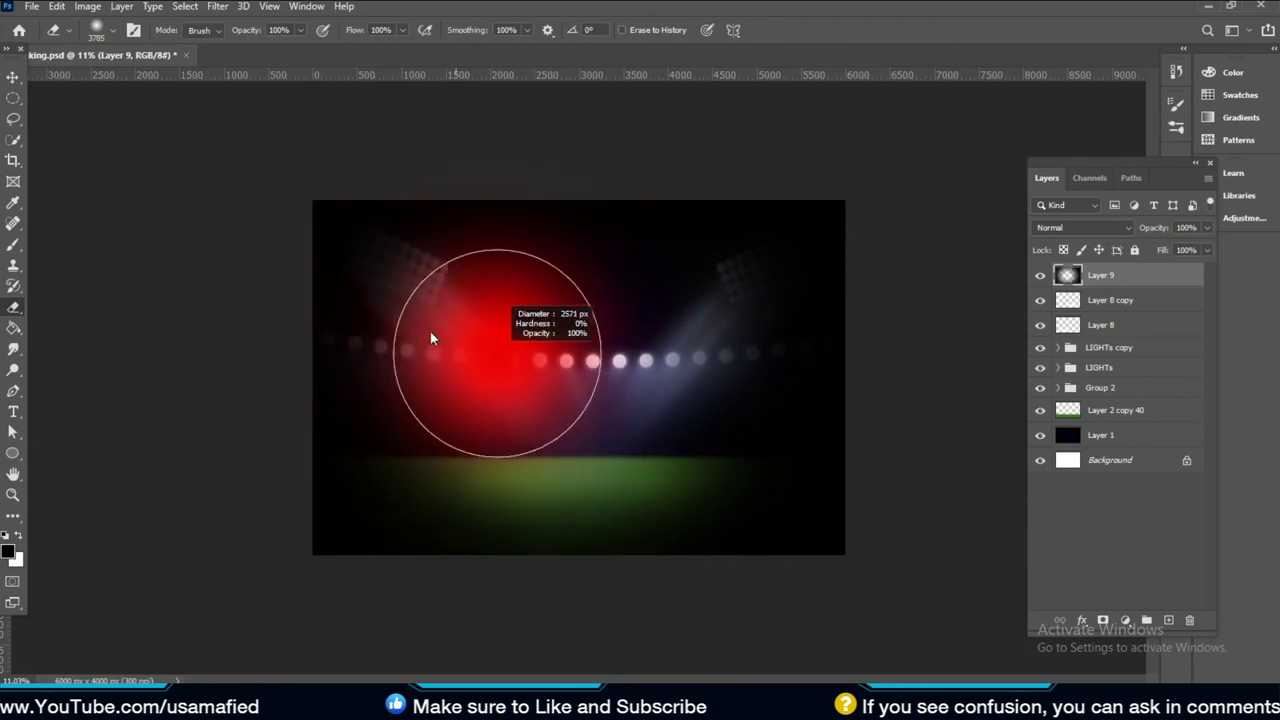
key("ctrl+z")
left_click(405, 295)
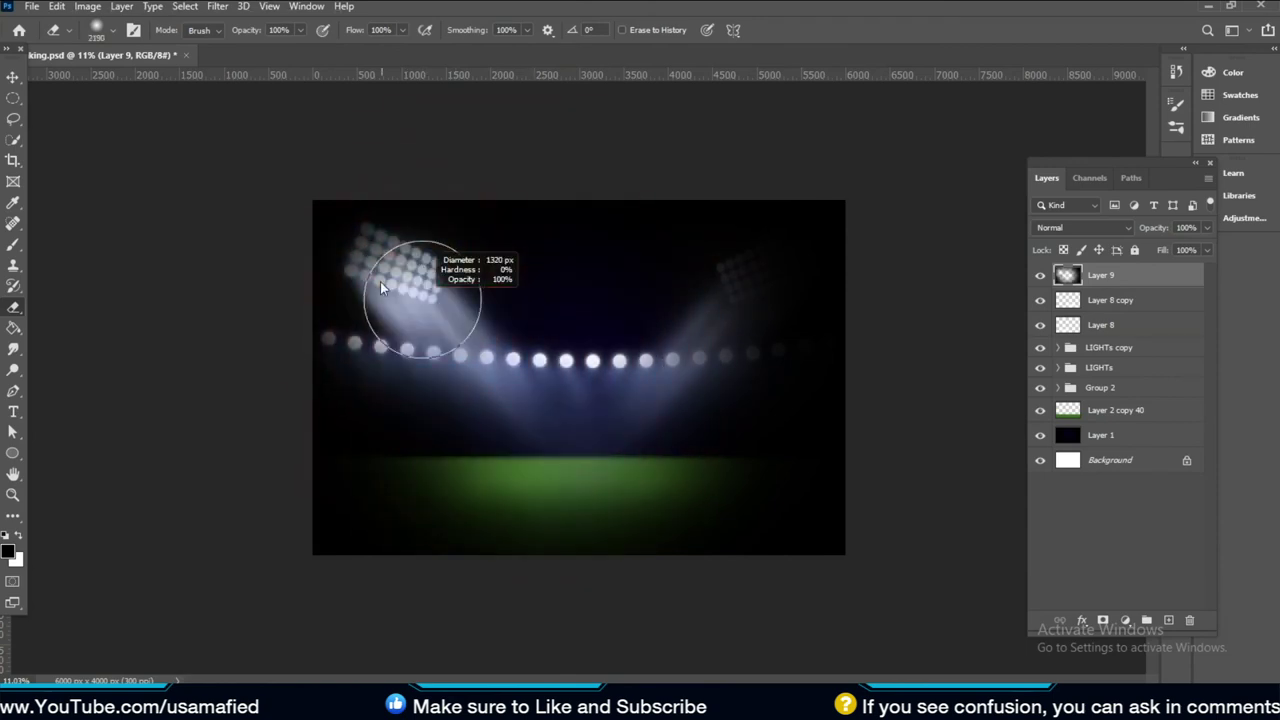
left_click_drag(386, 271, 445, 288)
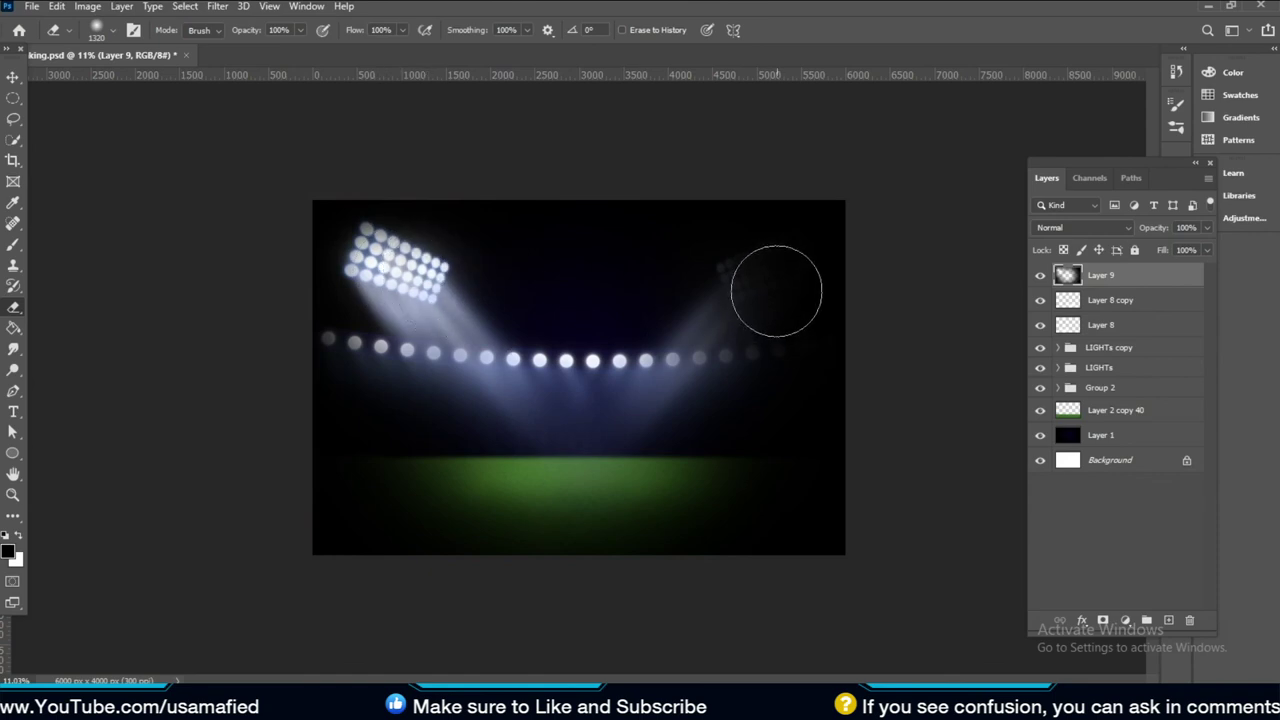
Erase over the upper-right cluster and right beam, then set Layer 9 to 85% opacity
left_click_drag(777, 294, 791, 266)
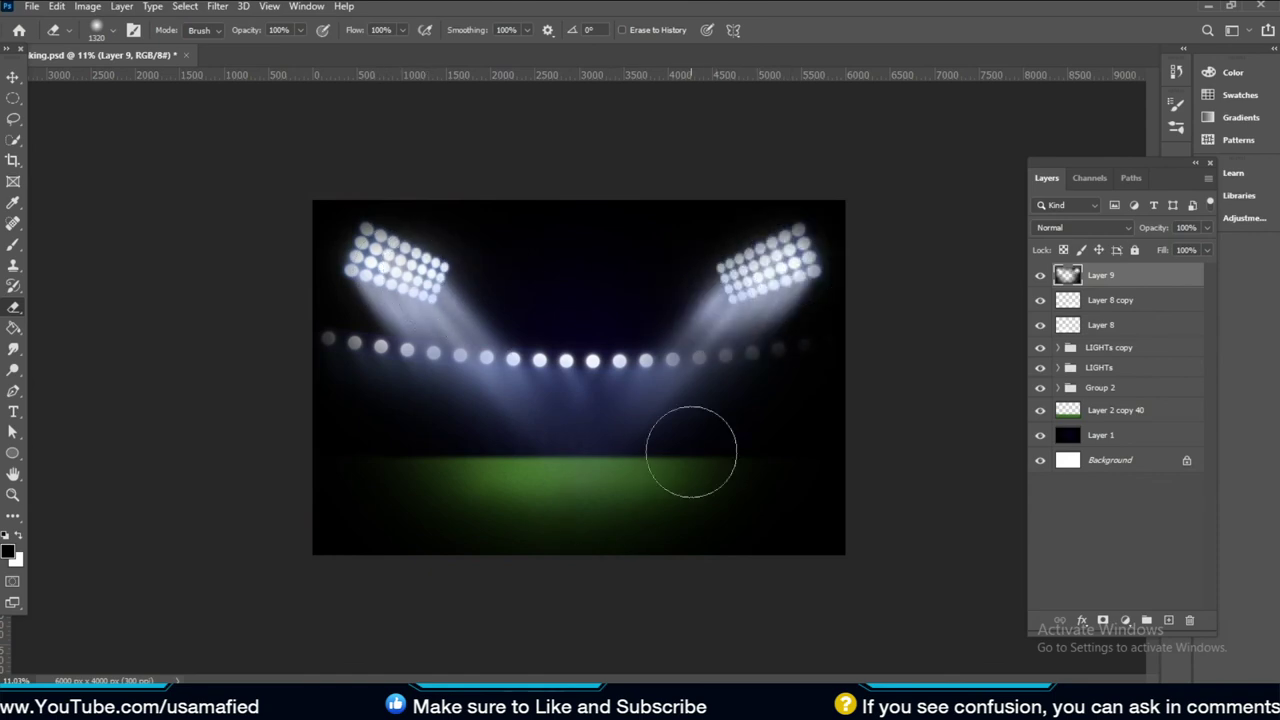
left_click_drag(725, 398, 790, 398)
left_click(725, 401)
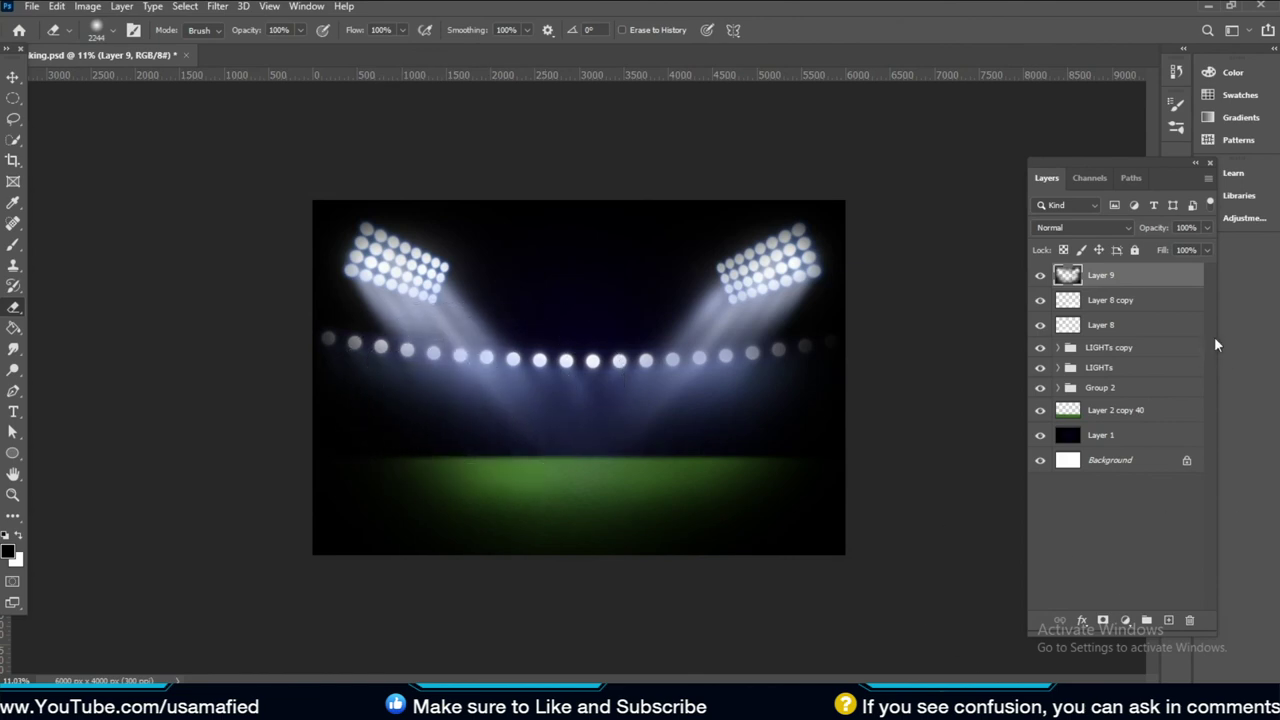
key("v")
mouse_move(1160, 229)
left_mouse_down()
mouse_move(1147, 229)
mouse_move(1162, 233)
left_mouse_up()
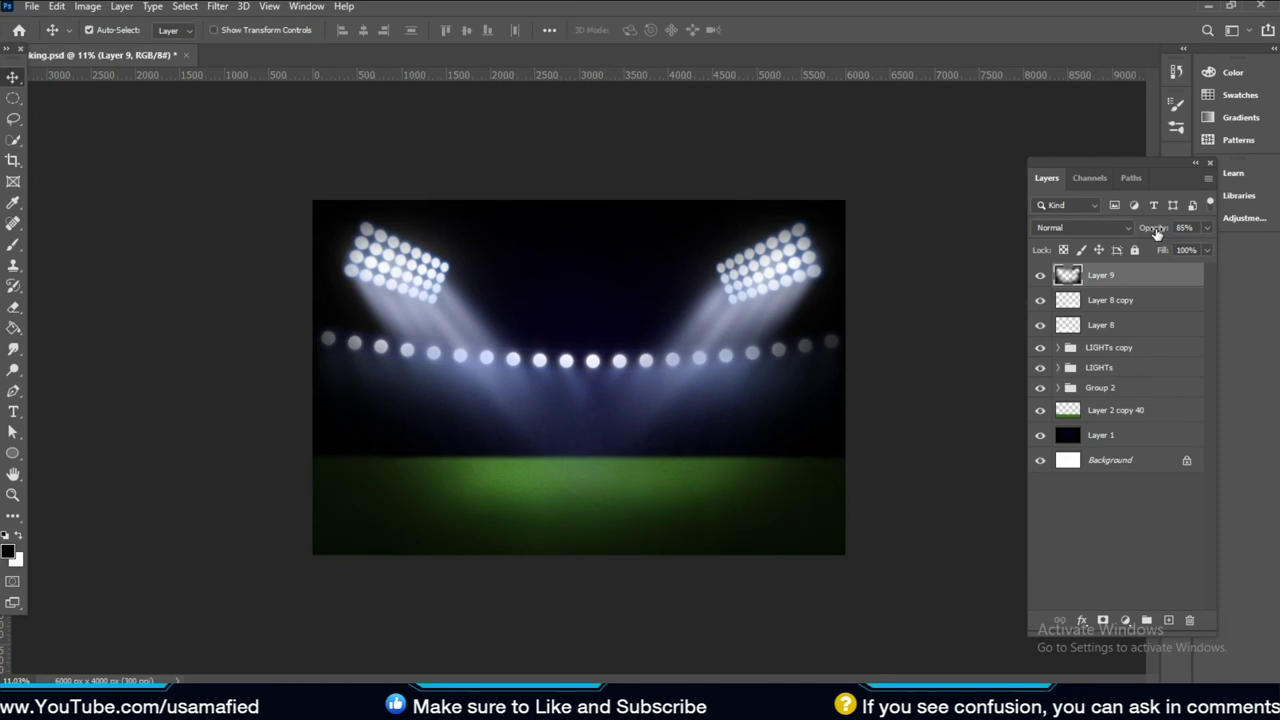
key("e")
right_click(666, 408, "alt")
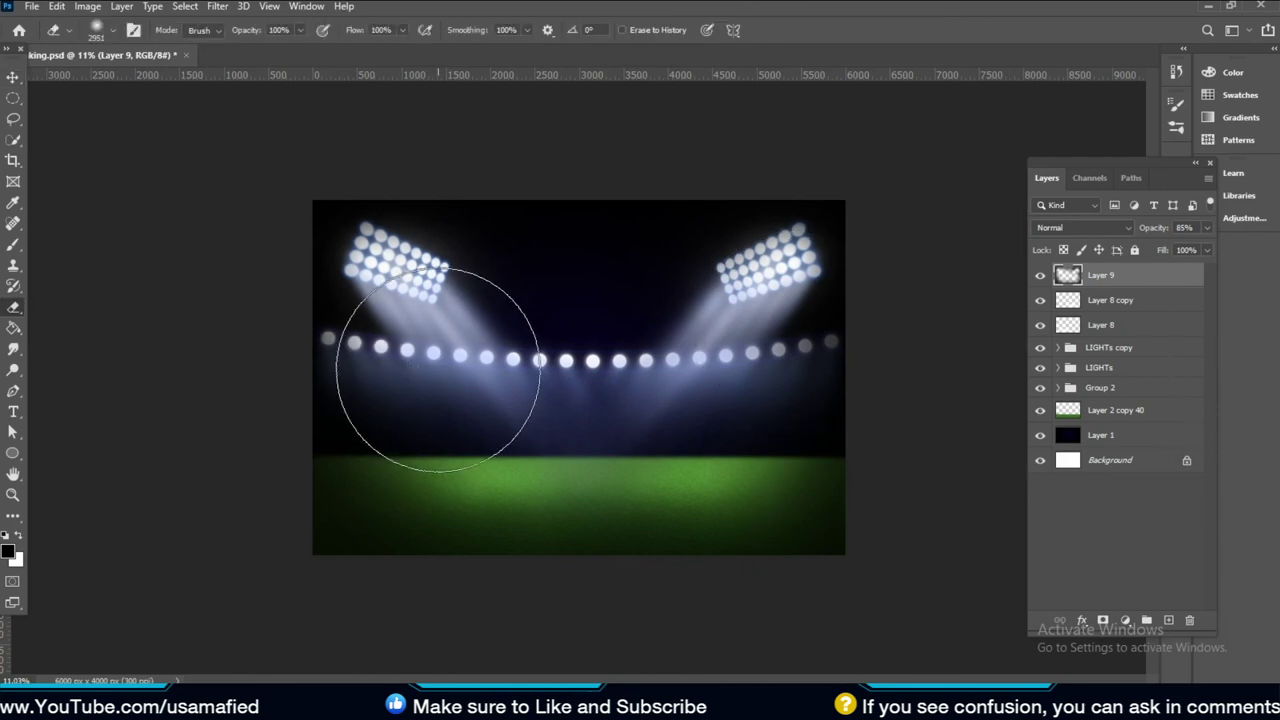
key("v")
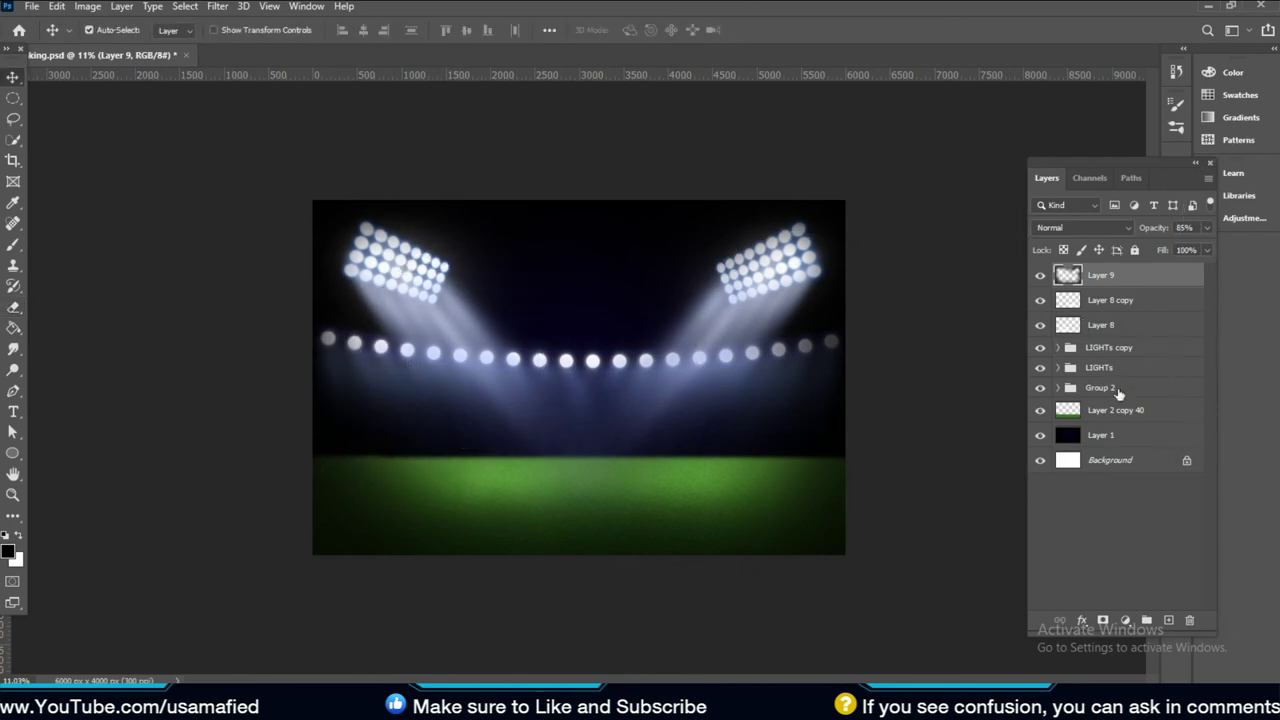
Duplicate all layers from Layer 9 to Background and merge the copies into Layer 9 copy
left_click(1130, 462, "shift")
right_click(1167, 342)
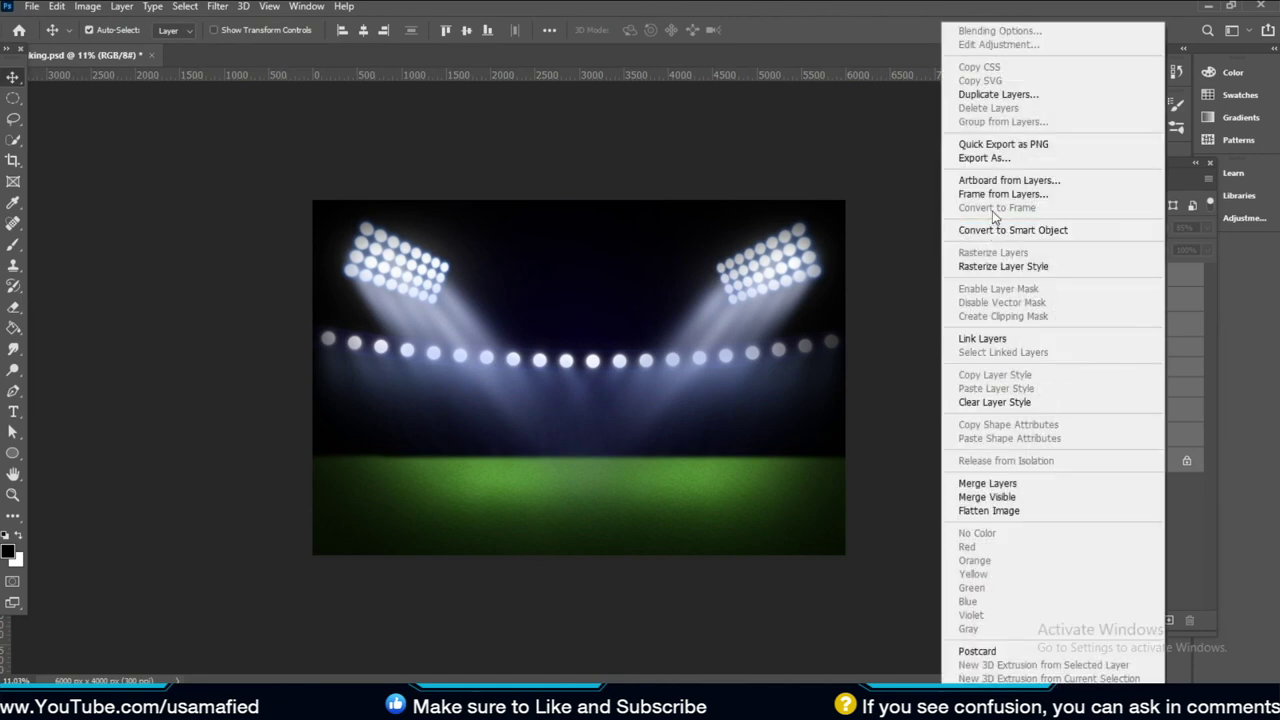
left_click(1000, 95)
left_click(770, 186)
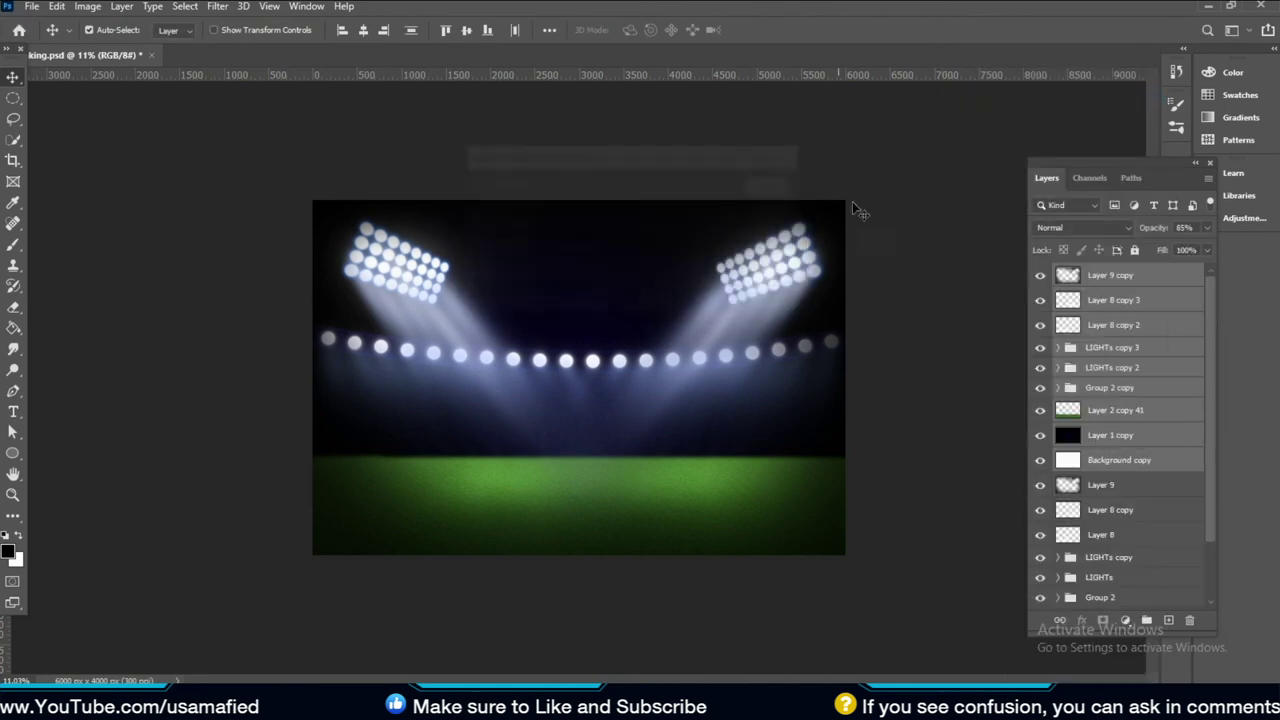
right_click(1127, 315)
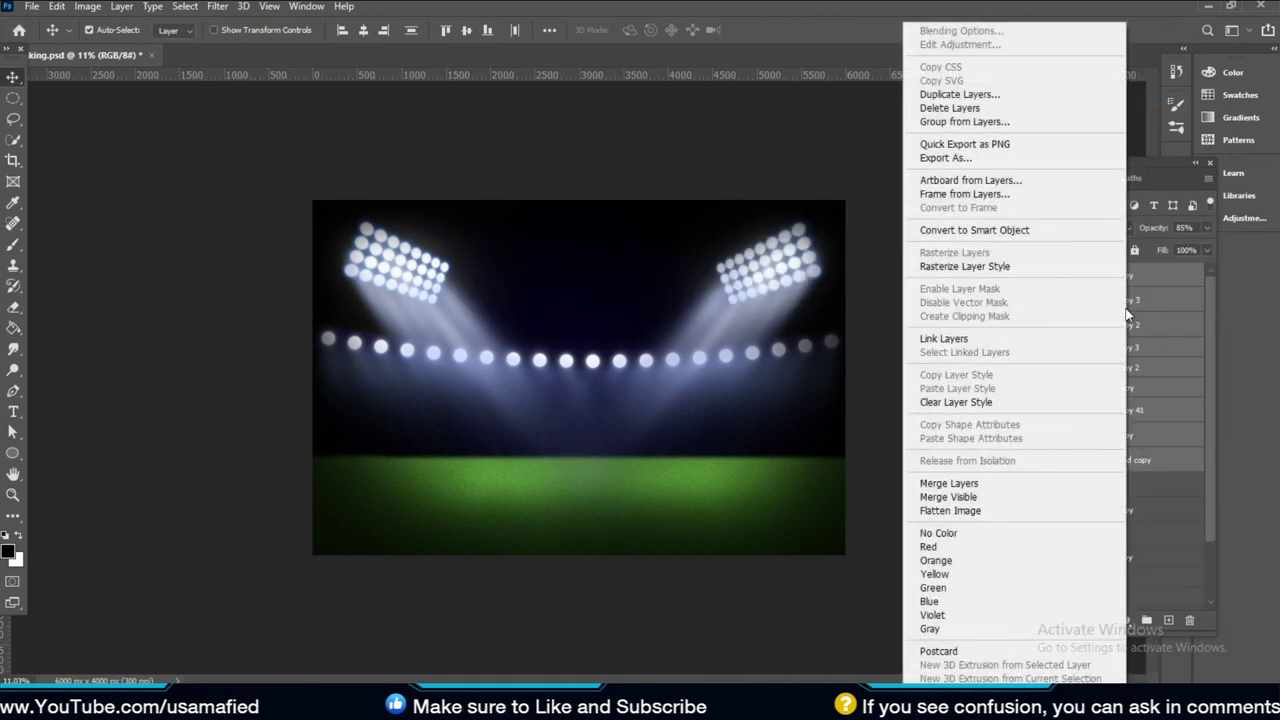
left_click(949, 483)
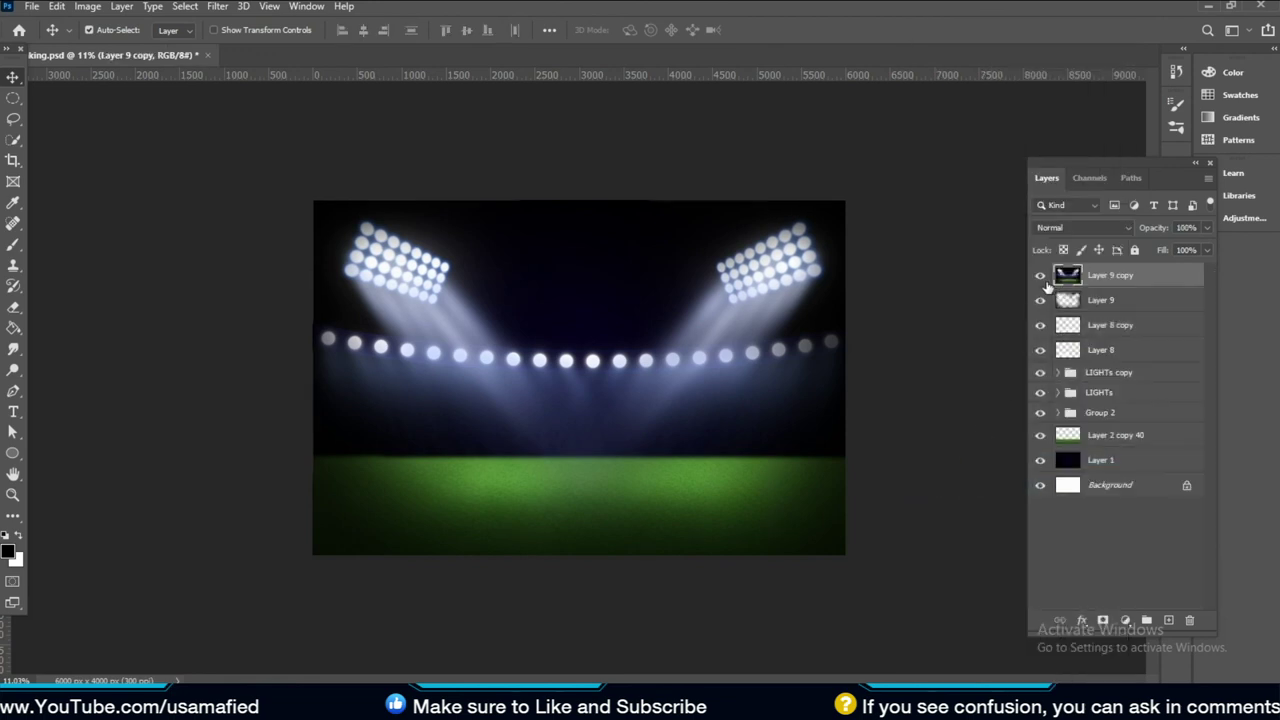
Crop the merged layer to the canvas
left_click(12, 161)
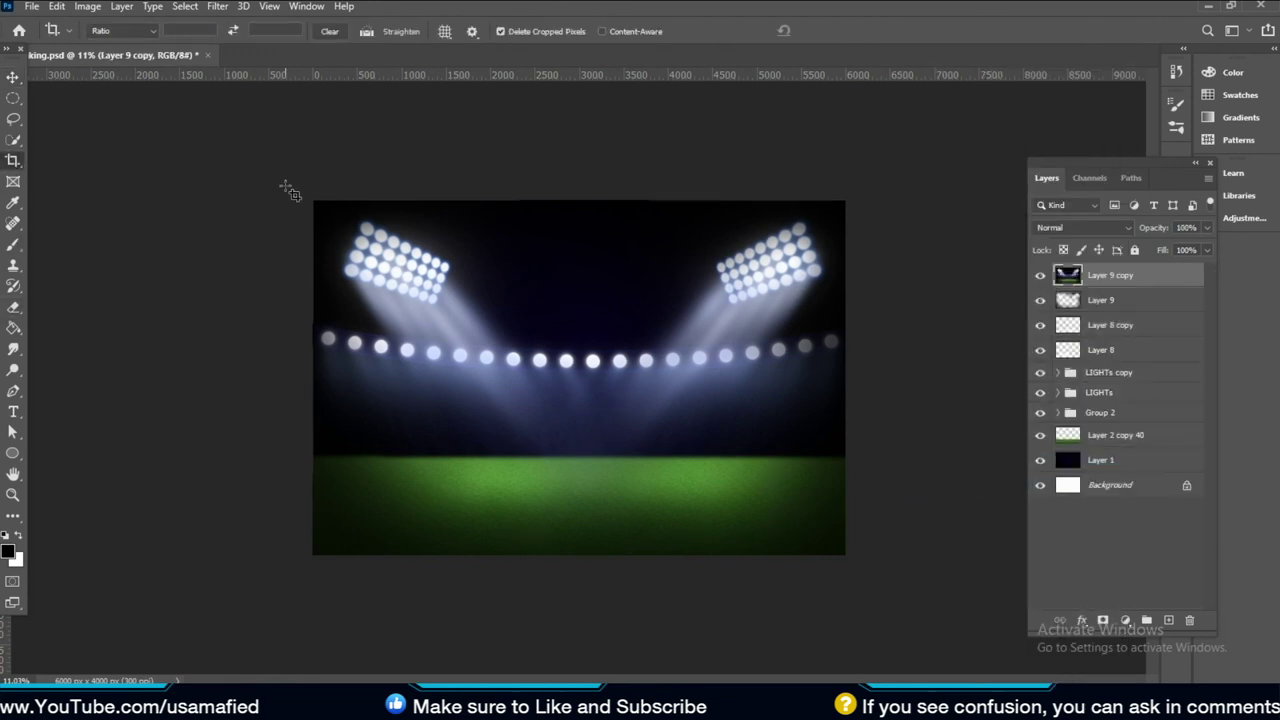
left_click(570, 362)
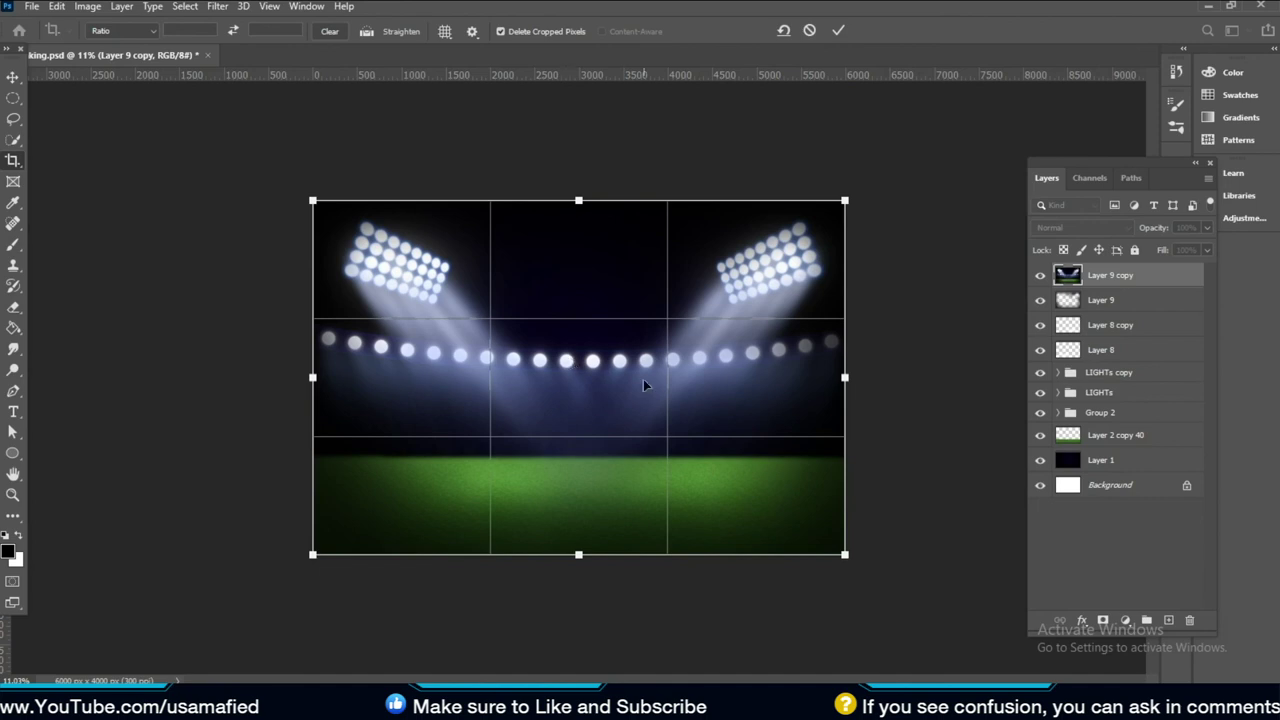
key("Return")
key("v")
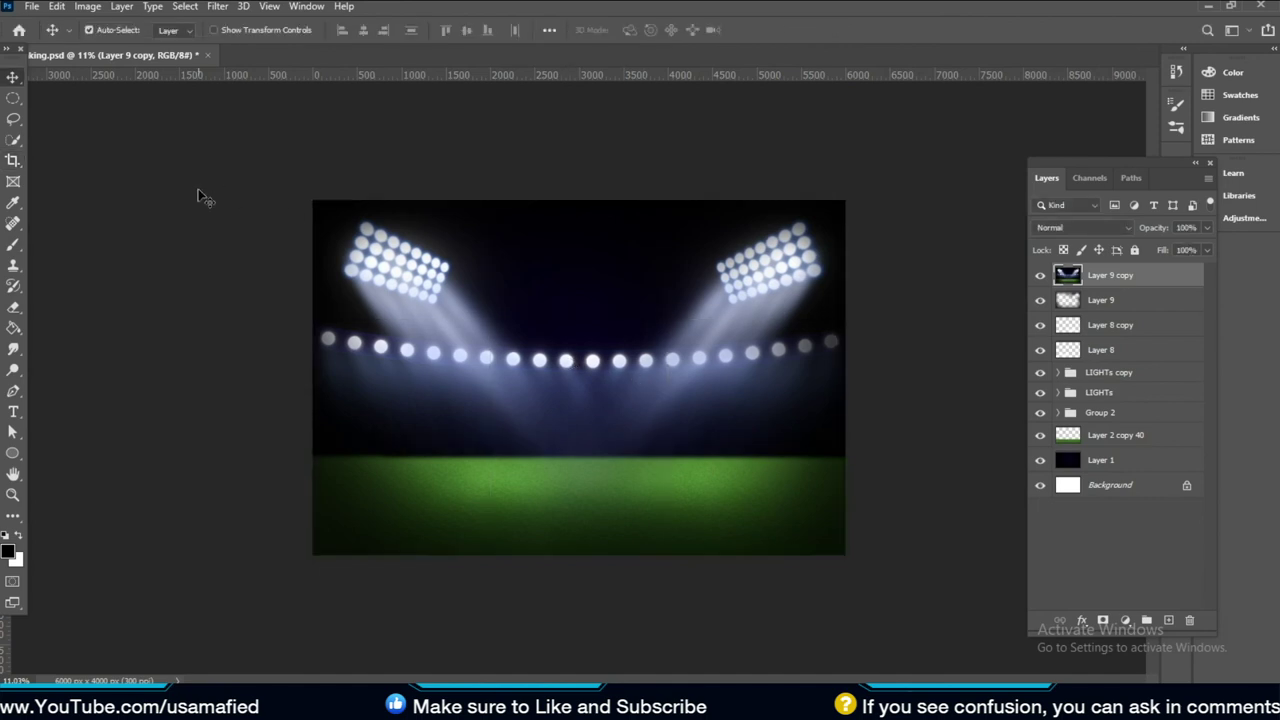
left_click(217, 7)
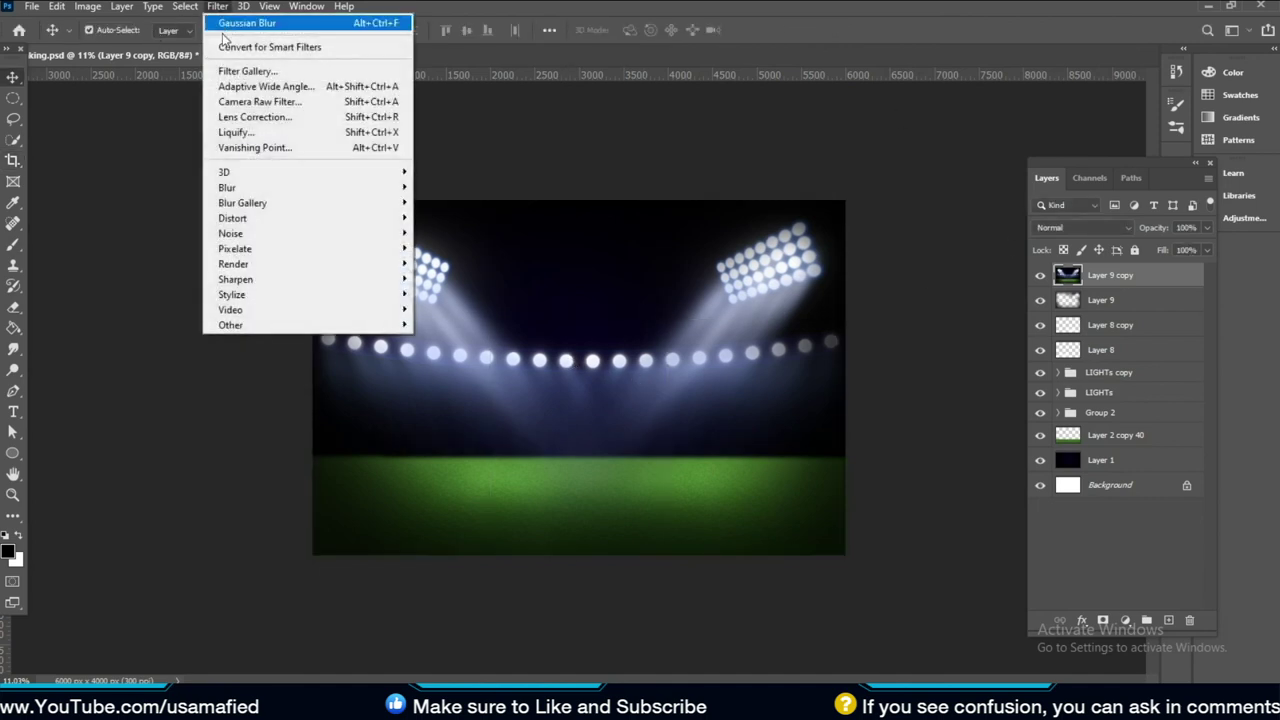
In Camera Raw, set Temperature -22, Tint -27, Exposure +0.40, Contrast +29, Highlights +12, Shadows -13, Saturation +8
left_click(270, 98)
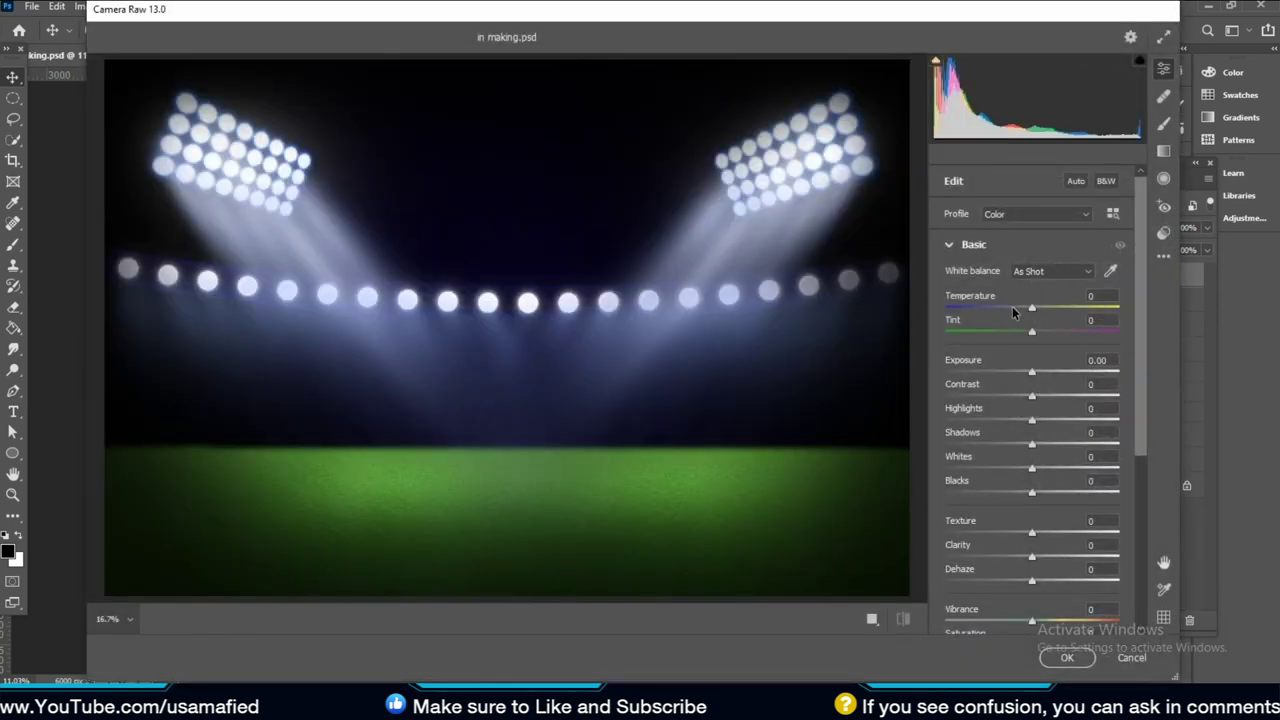
left_click(1012, 307)
left_click(1008, 331)
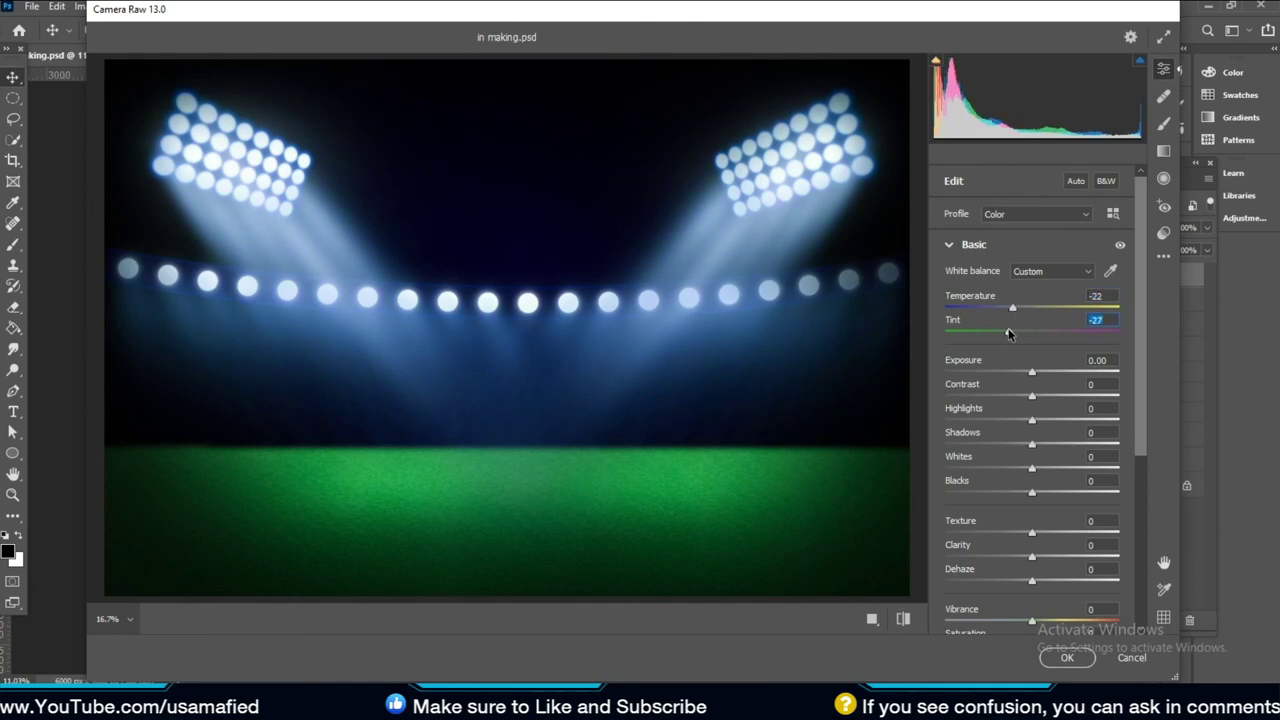
left_click(1057, 396)
left_click(1039, 372)
left_click(1045, 419)
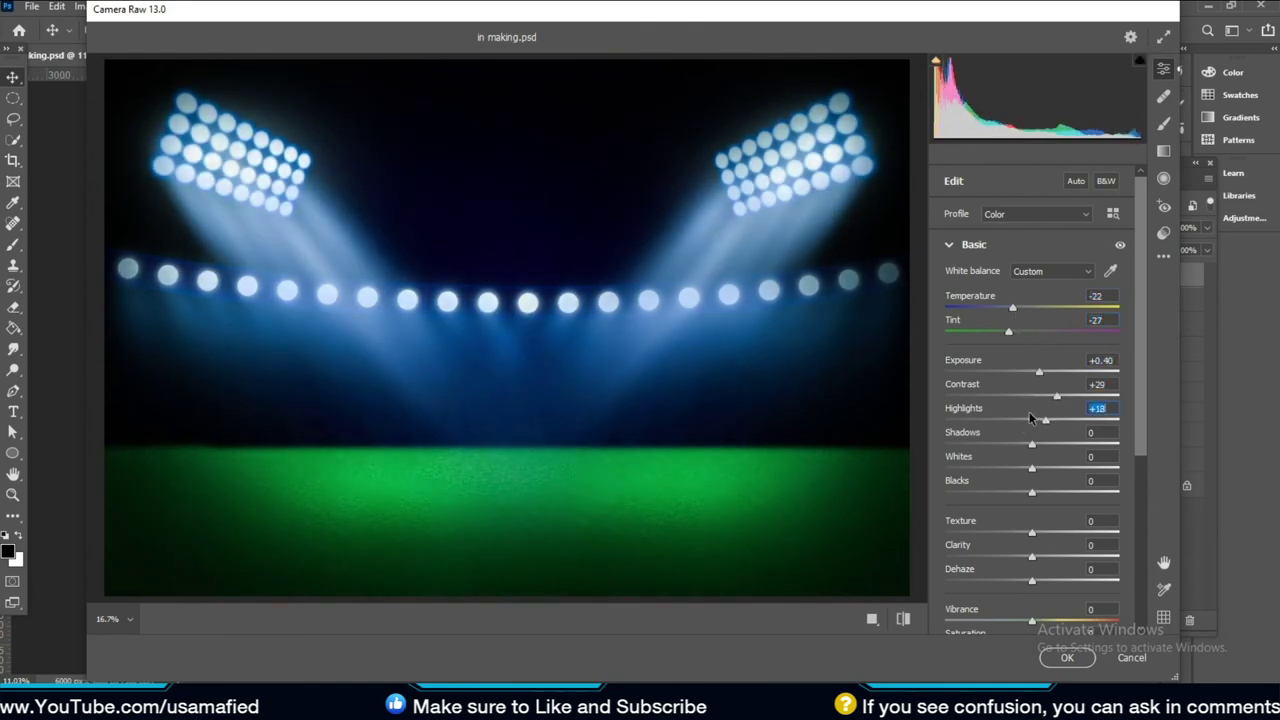
left_click(1042, 419)
left_click(1017, 443)
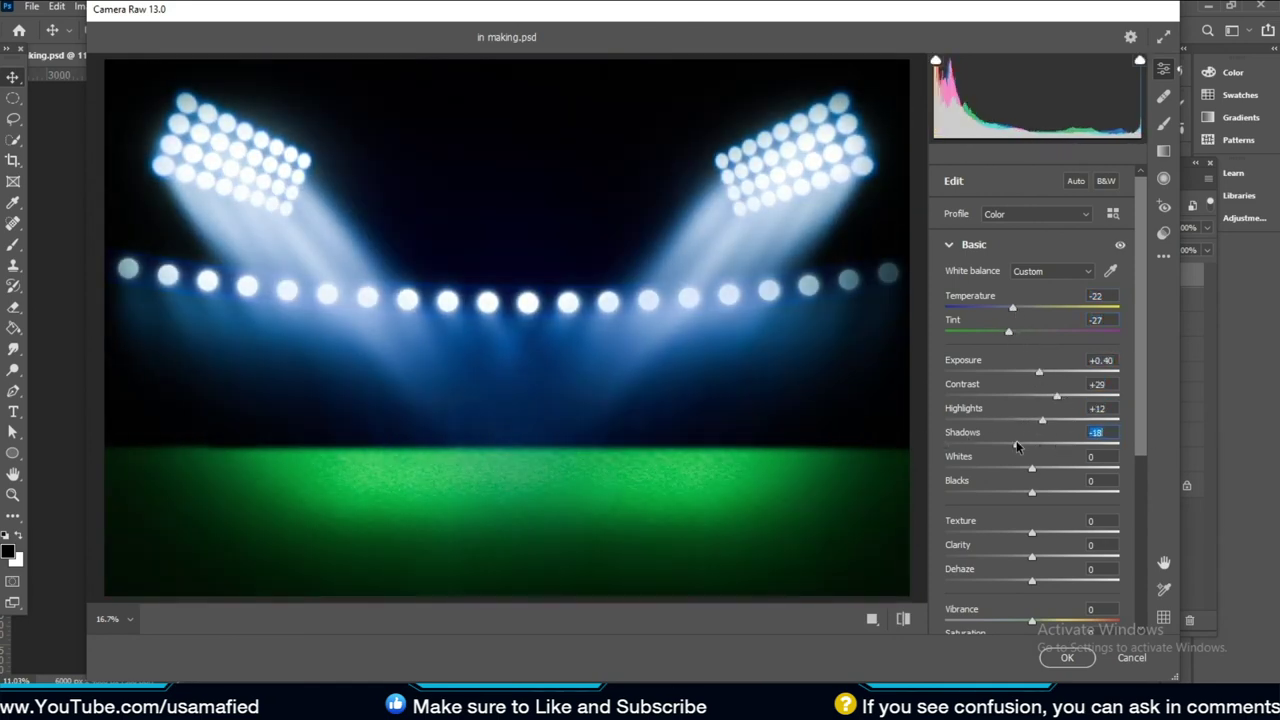
left_click(1036, 468)
left_click(1015, 492)
scroll(1043, 491, "down", 3)
left_click(1038, 490)
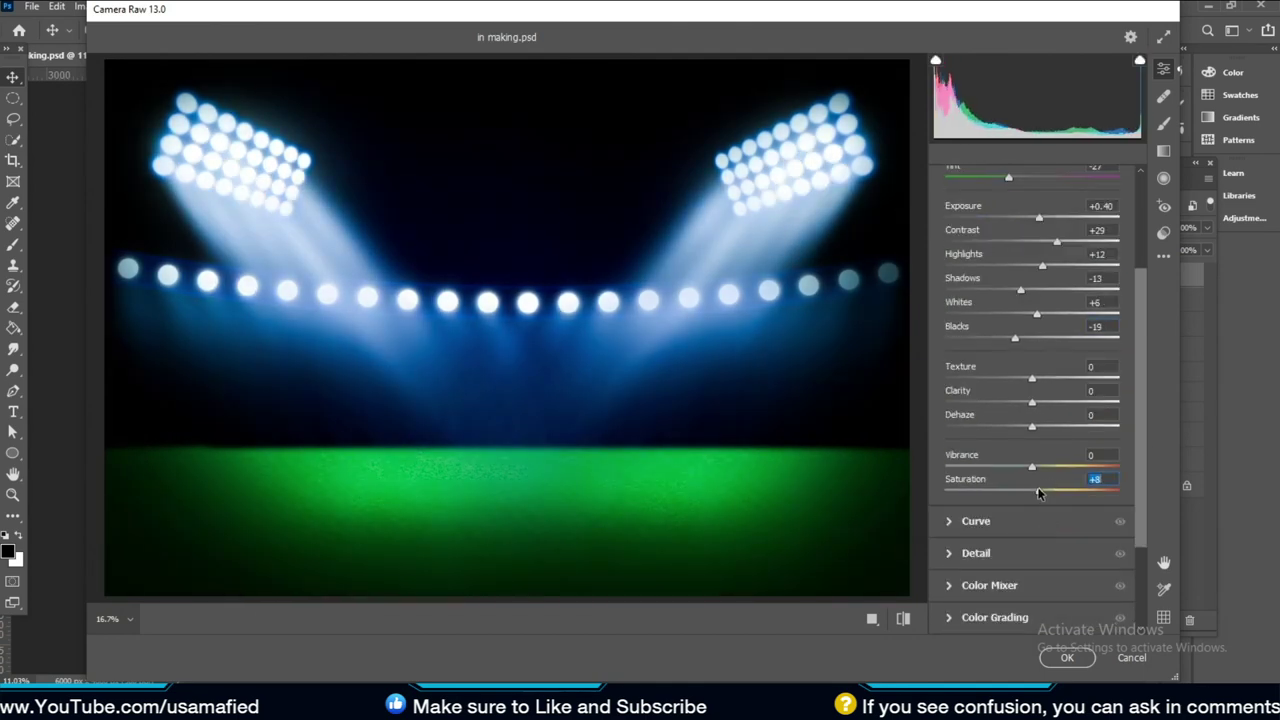
Set Noise Reduction to 80 and Color Noise Reduction to about 31
scroll(1038, 492, "down", 3)
scroll(666, 591, "up", 5)
scroll(694, 523, "down", 3)
scroll(702, 560, "up", 3)
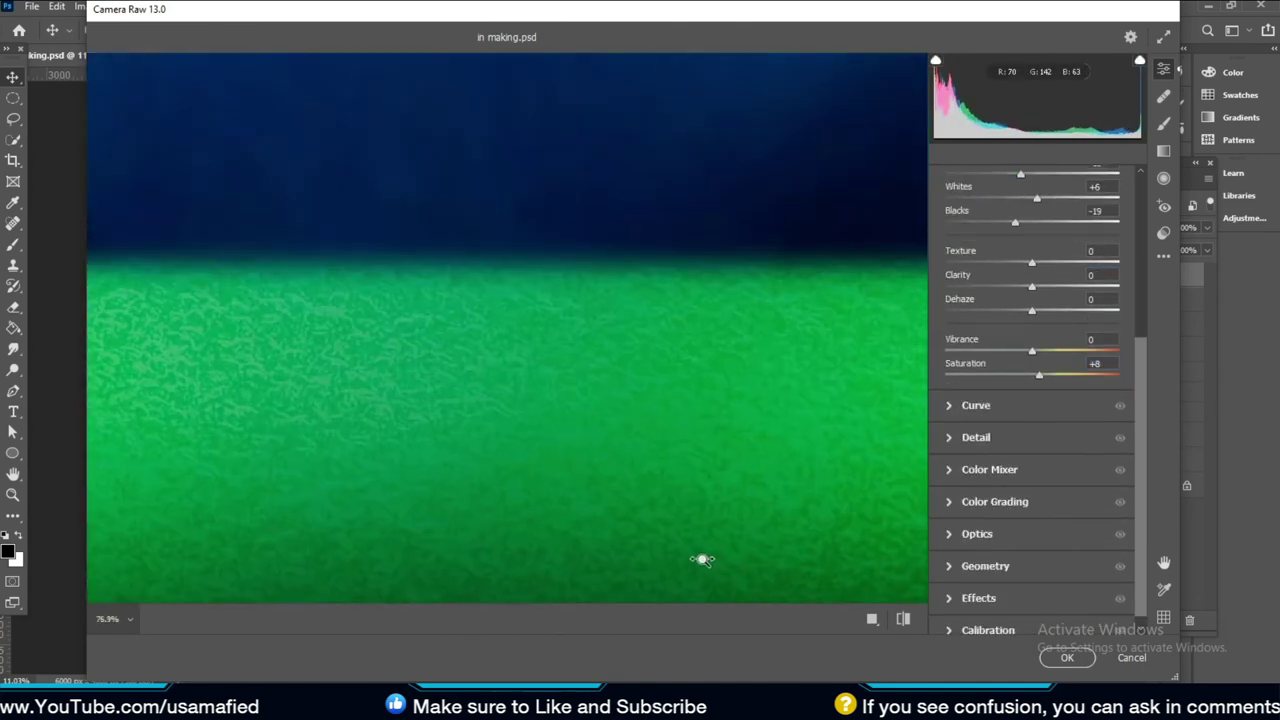
scroll(702, 560, "down", 5)
left_click(976, 437)
left_click(1005, 381)
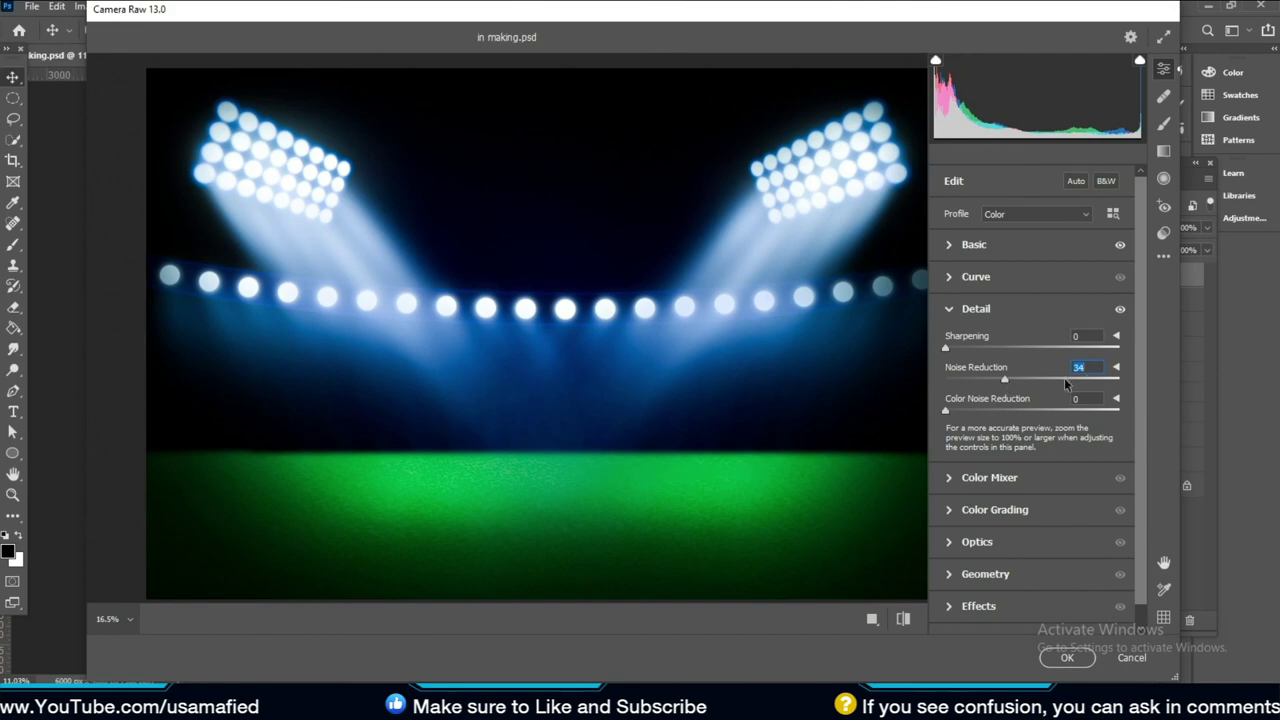
left_click_drag(1067, 384, 1084, 381)
scroll(611, 403, "up", 3)
scroll(611, 403, "down", 3)
left_click(1000, 410)
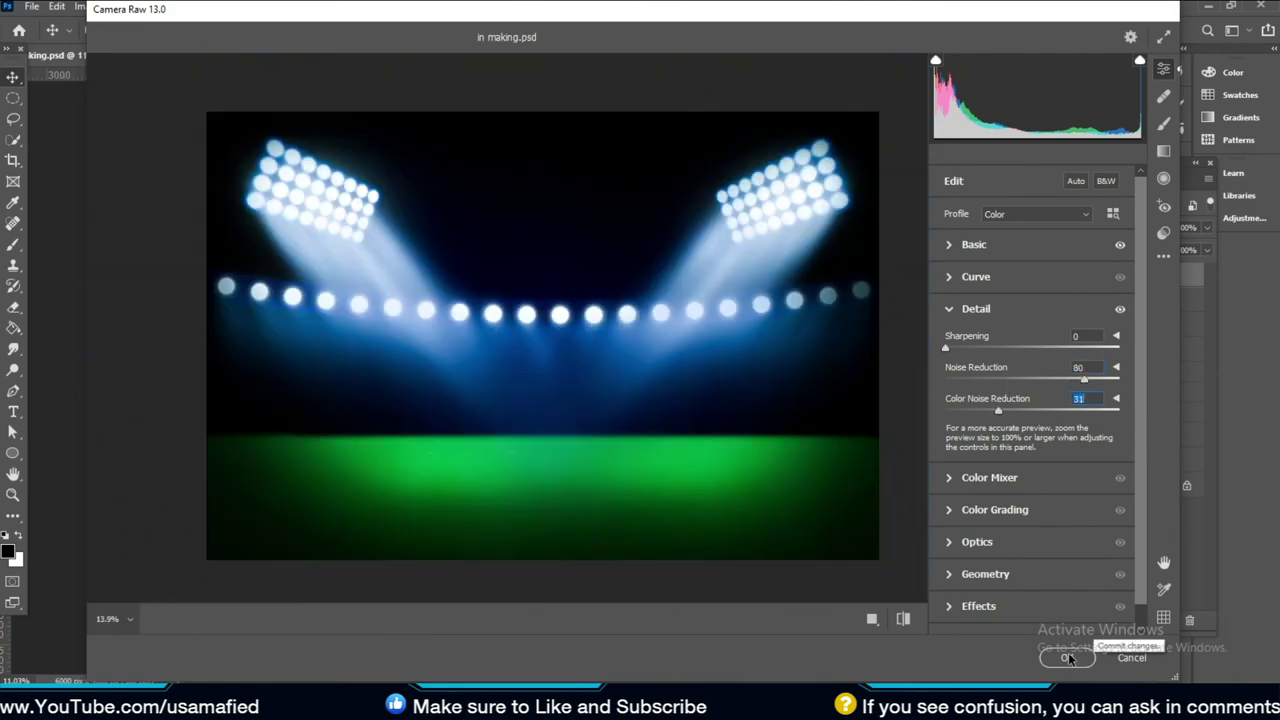
scroll(1040, 450, "down", 1)
Keep the reds hue at 0, grade midtones toward teal and warm highlights, then apply
left_click(989, 457)
scroll(1040, 400, "down", 3)
left_click_drag(1032, 291, 1277, 296)
mouse_move(1032, 363)
left_mouse_down()
mouse_move(1075, 363)
mouse_move(1005, 387)
left_mouse_up()
double_click(1075, 363)
scroll(1052, 446, "down", 1)
scroll(1052, 446, "down", 5)
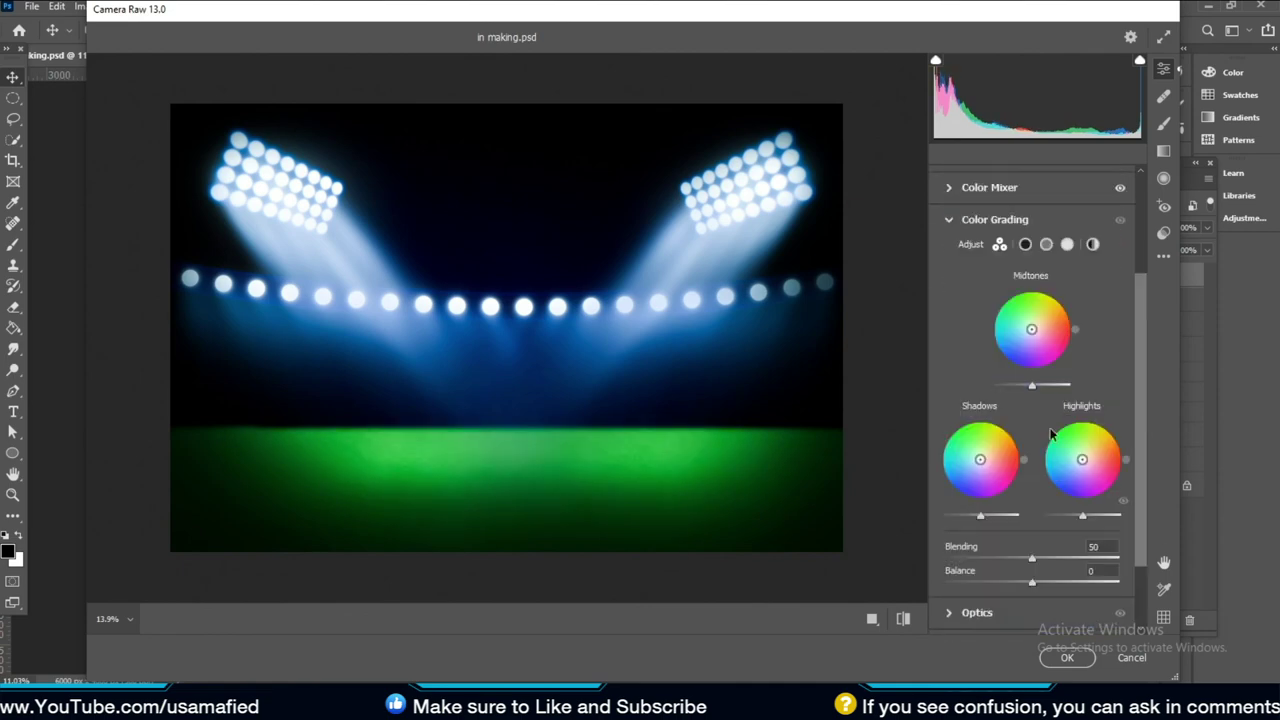
mouse_move(1032, 329)
left_mouse_down()
mouse_move(1017, 303)
mouse_move(1031, 315)
left_mouse_up()
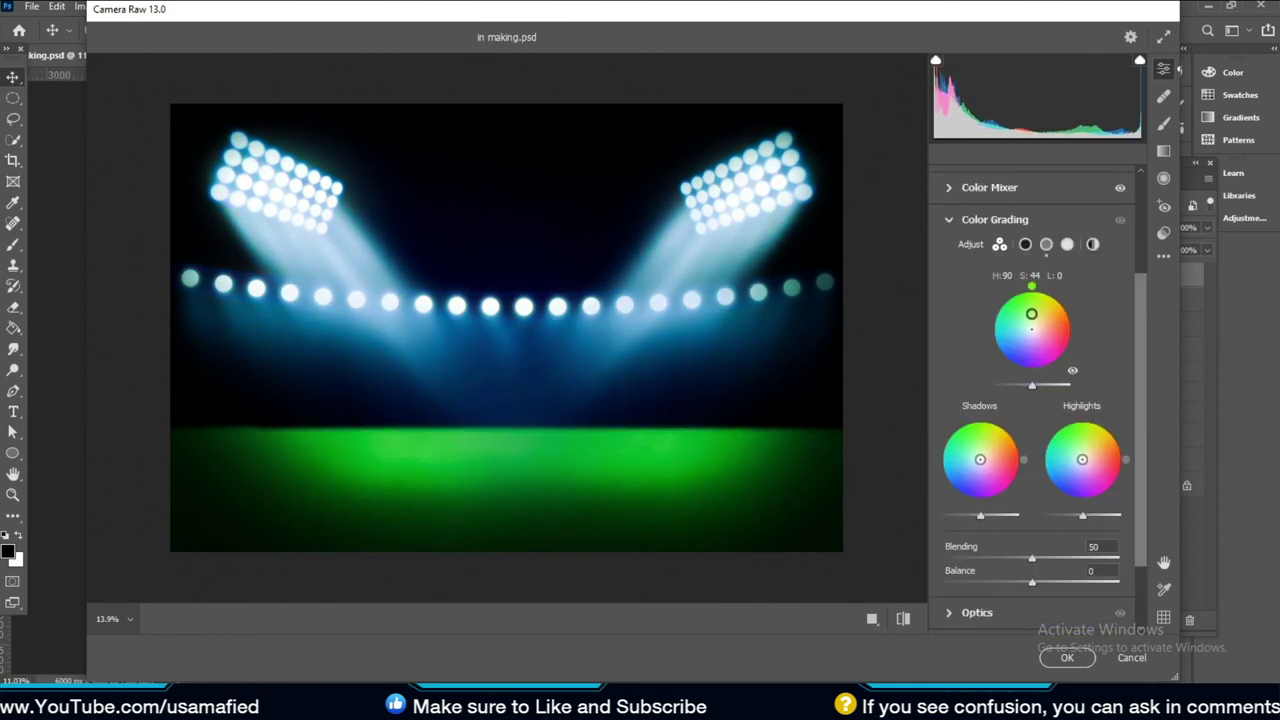
mouse_move(1082, 459)
left_mouse_down()
mouse_move(1097, 450)
mouse_move(1079, 458)
left_mouse_up()
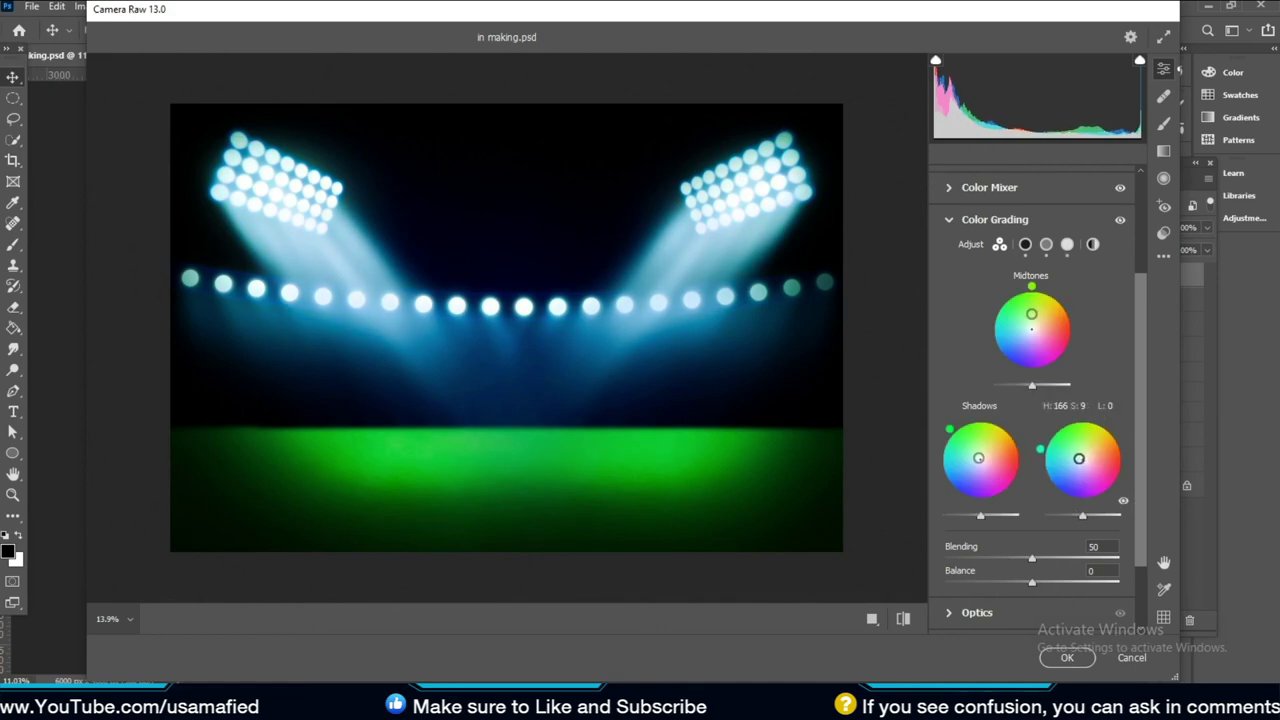
left_click(1067, 657)
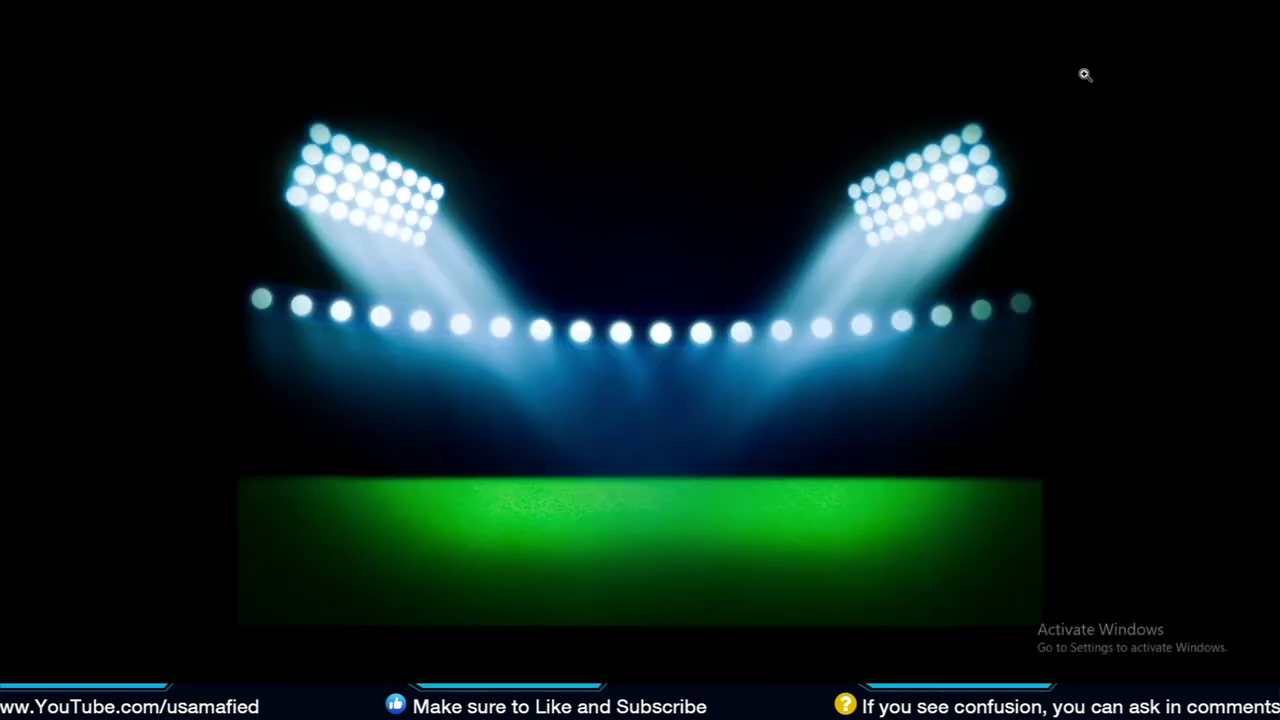
Return to the standard window and hide the blue-tinted Layer 9 copy
key("F7")
key("f")
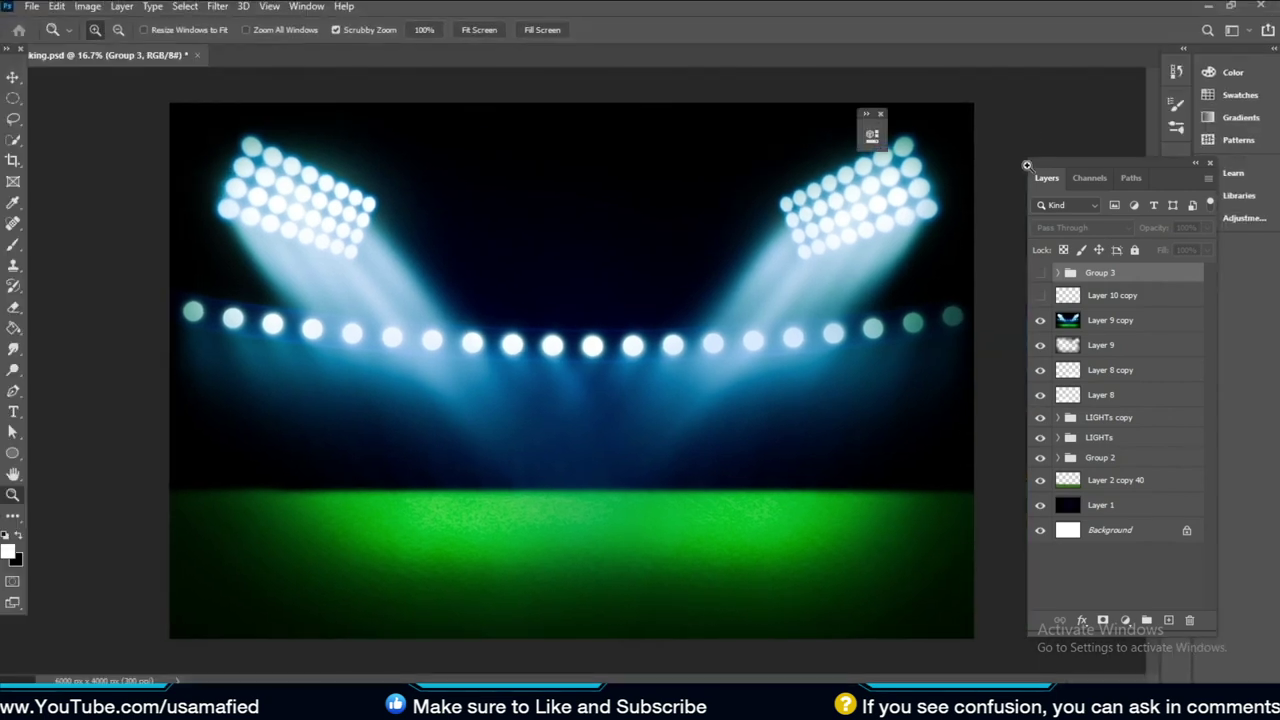
key("v")
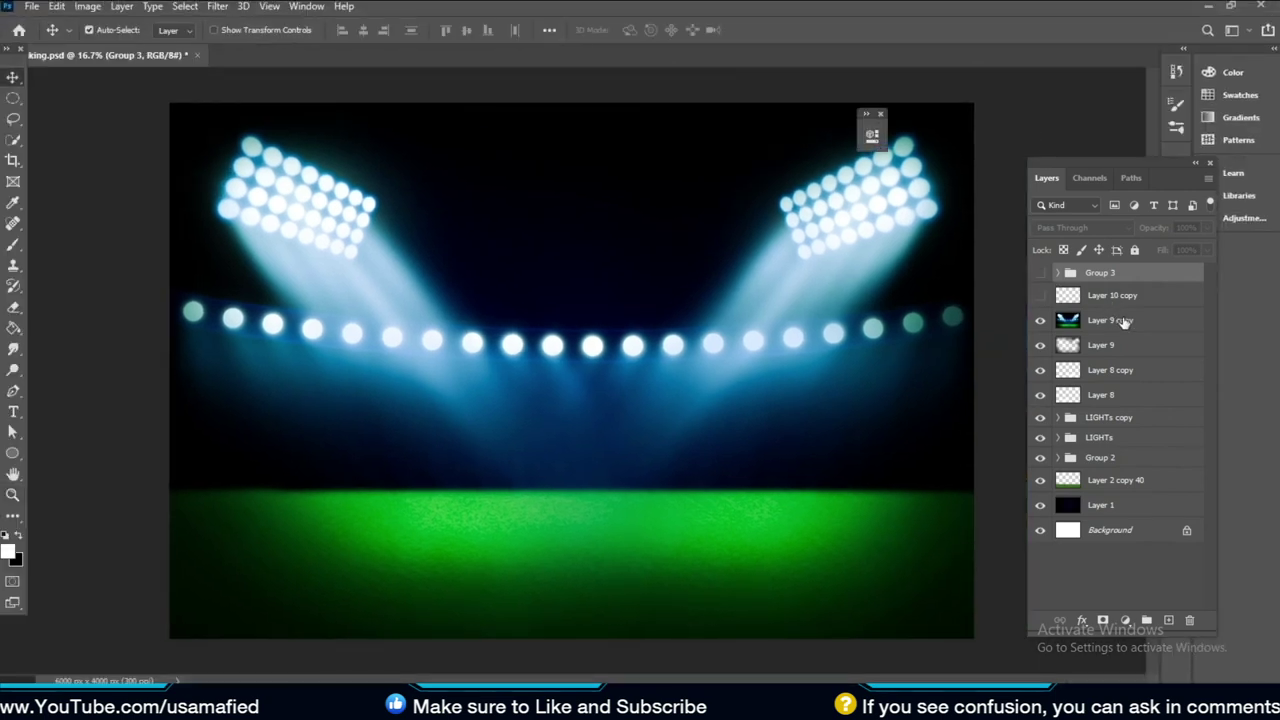
left_click(1124, 320, "shift")
left_click(1042, 320)
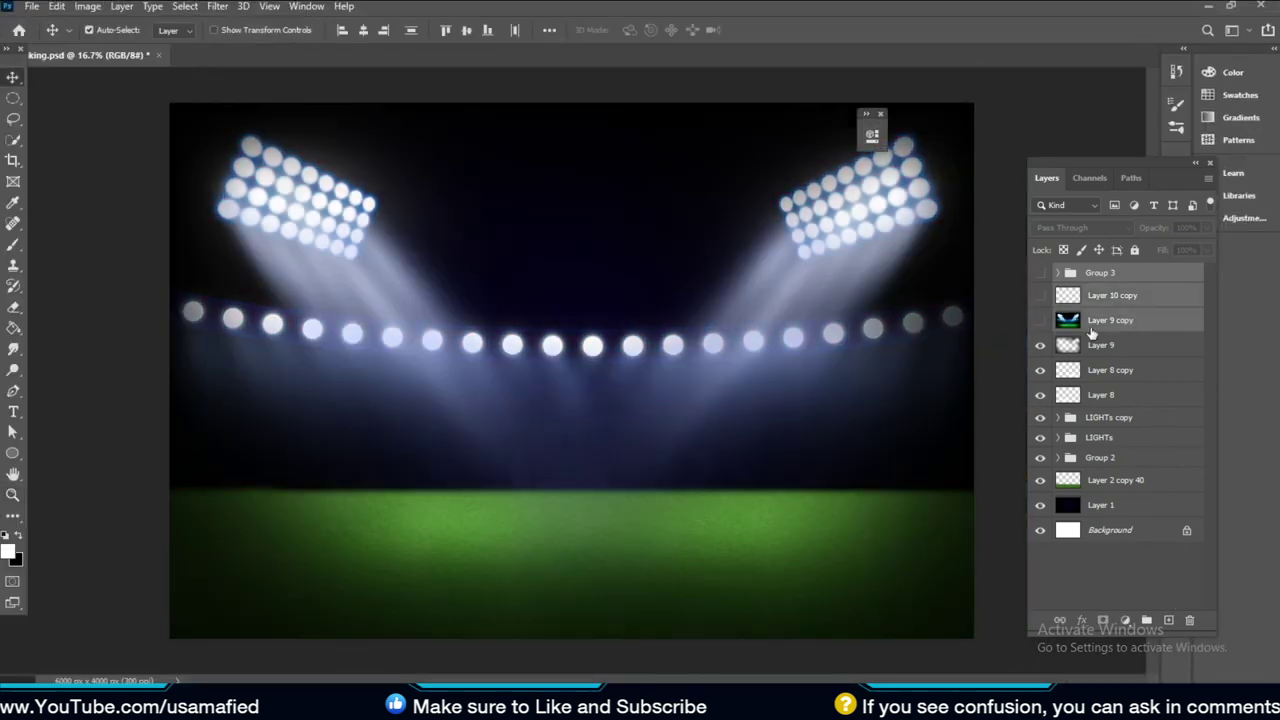
Duplicate the layers from Layer 9 down to Background
left_click(1108, 350)
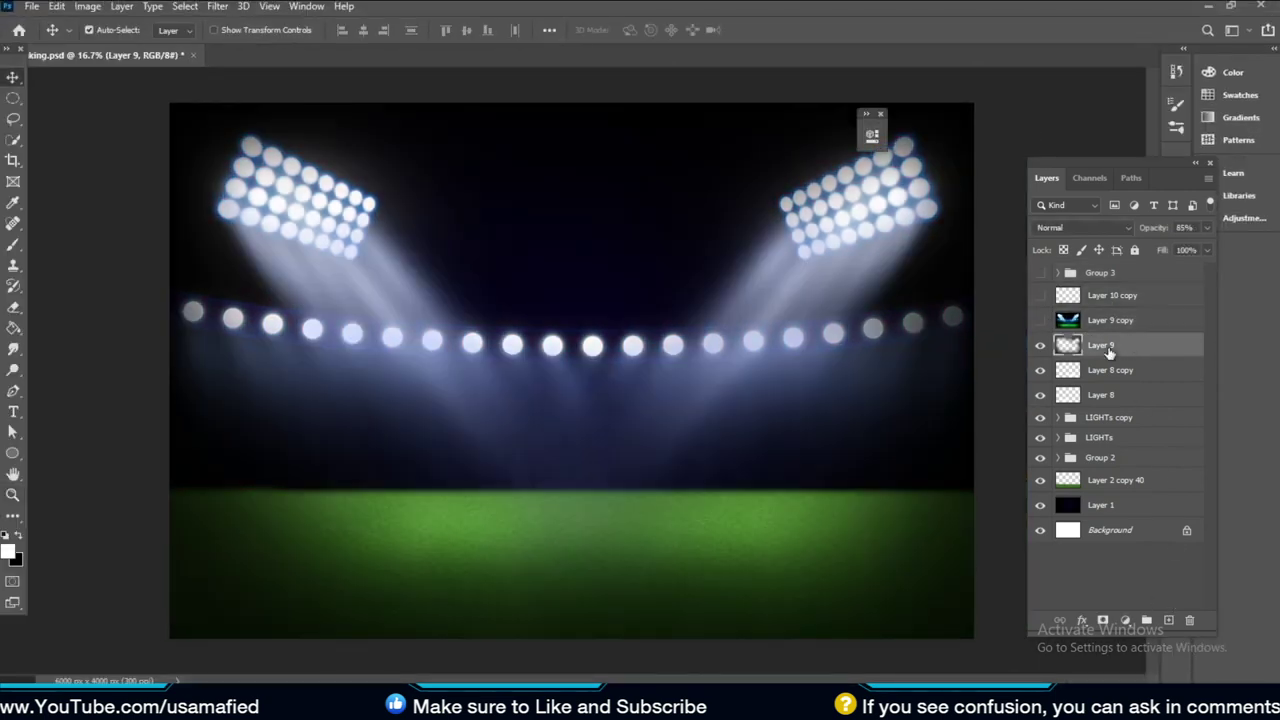
left_click(1137, 530, "shift")
right_click(1150, 398)
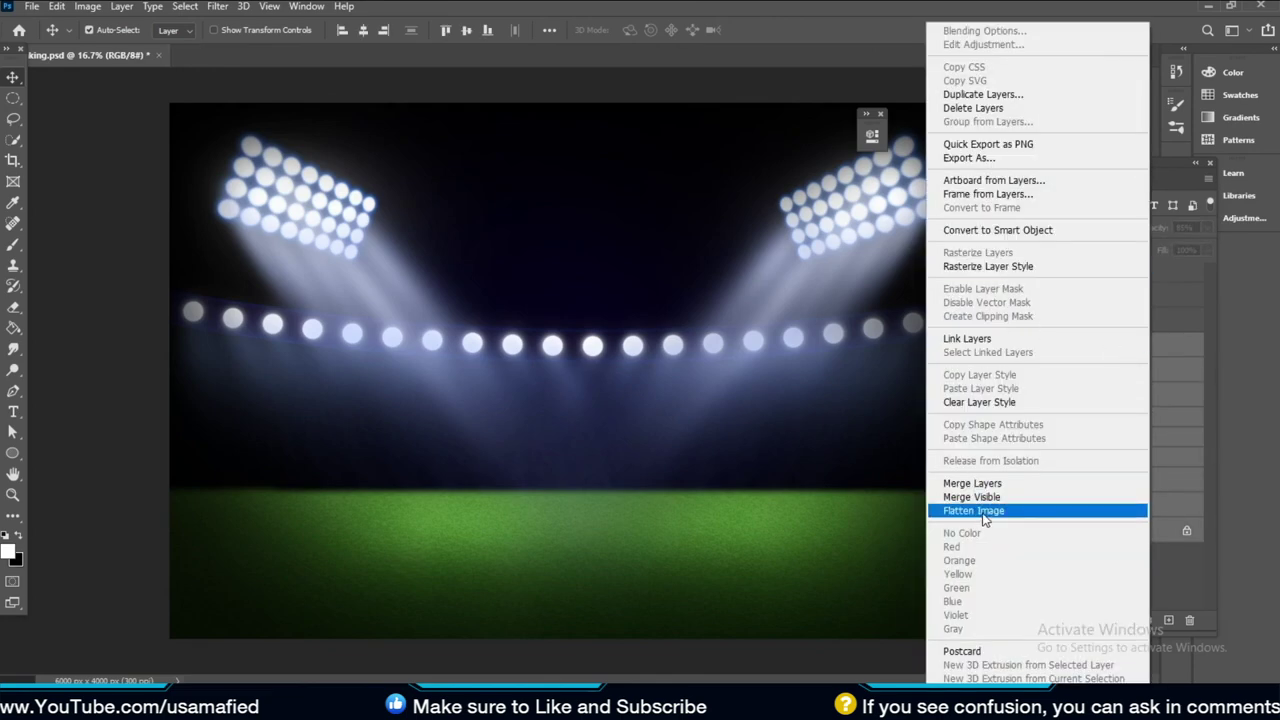
left_click(995, 94)
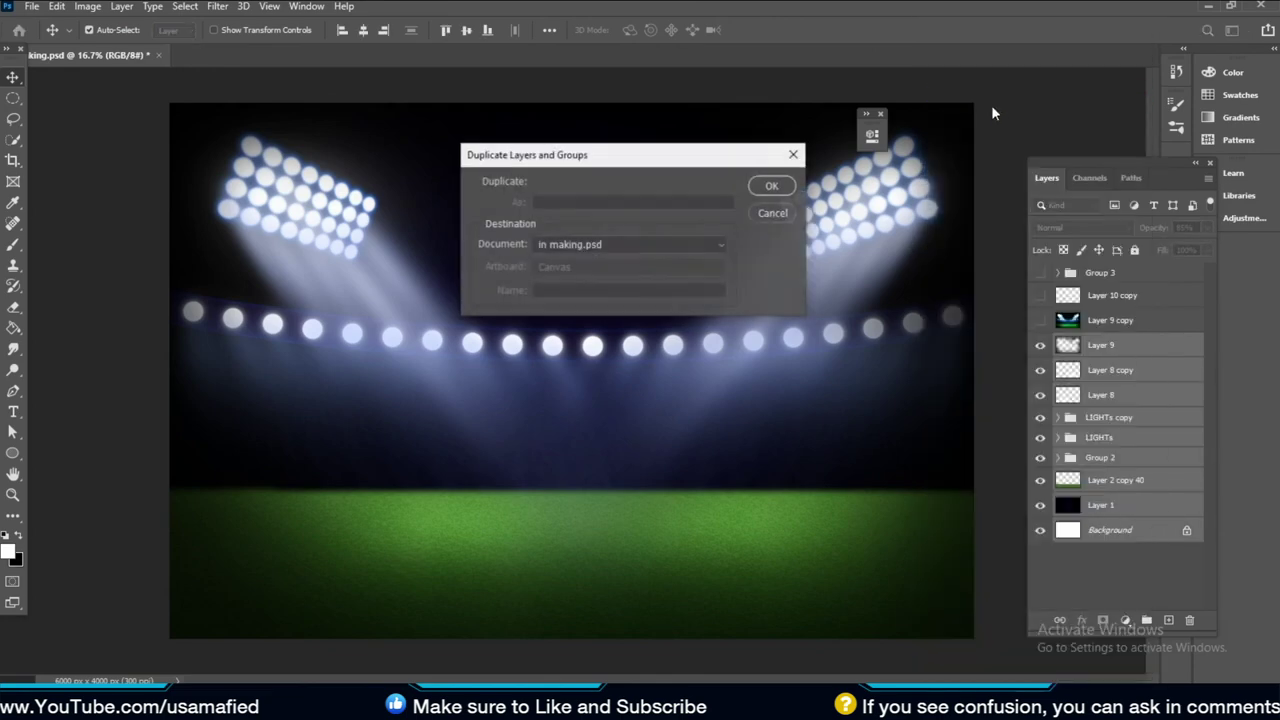
left_click(771, 187)
Merge the duplicated layers into a single Layer 9 copy 2
right_click(1080, 357)
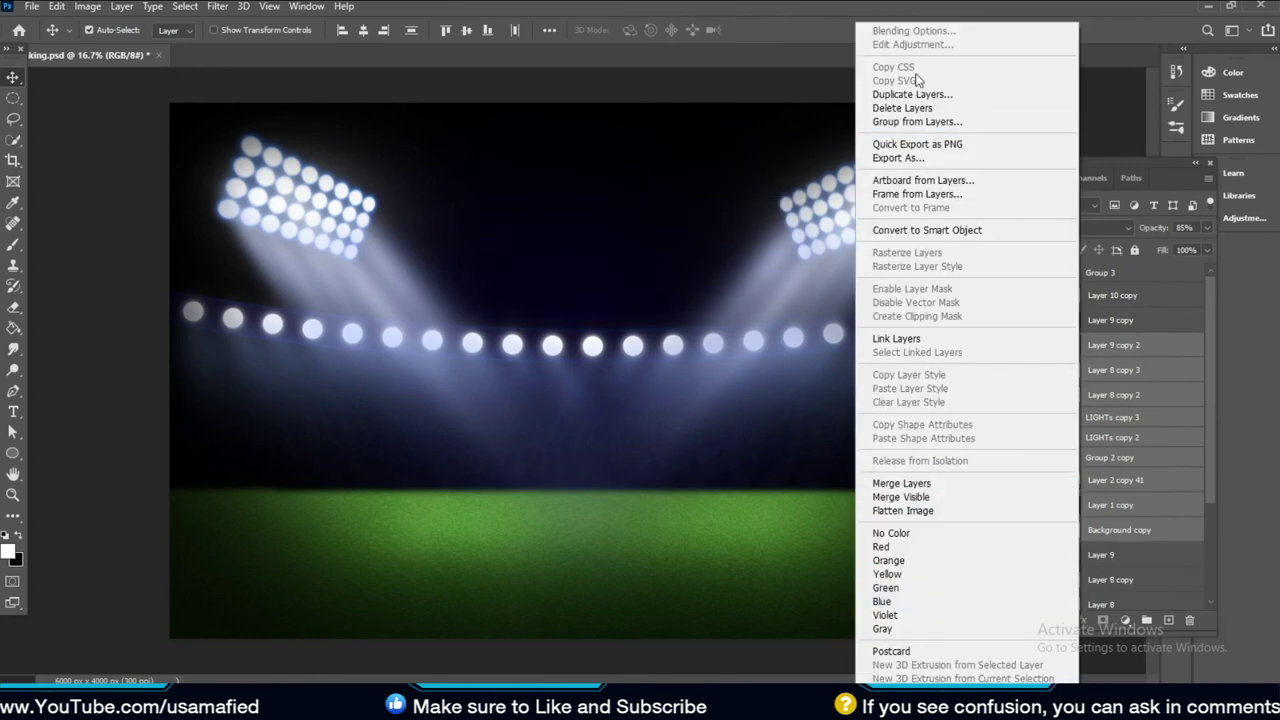
left_click(923, 483)
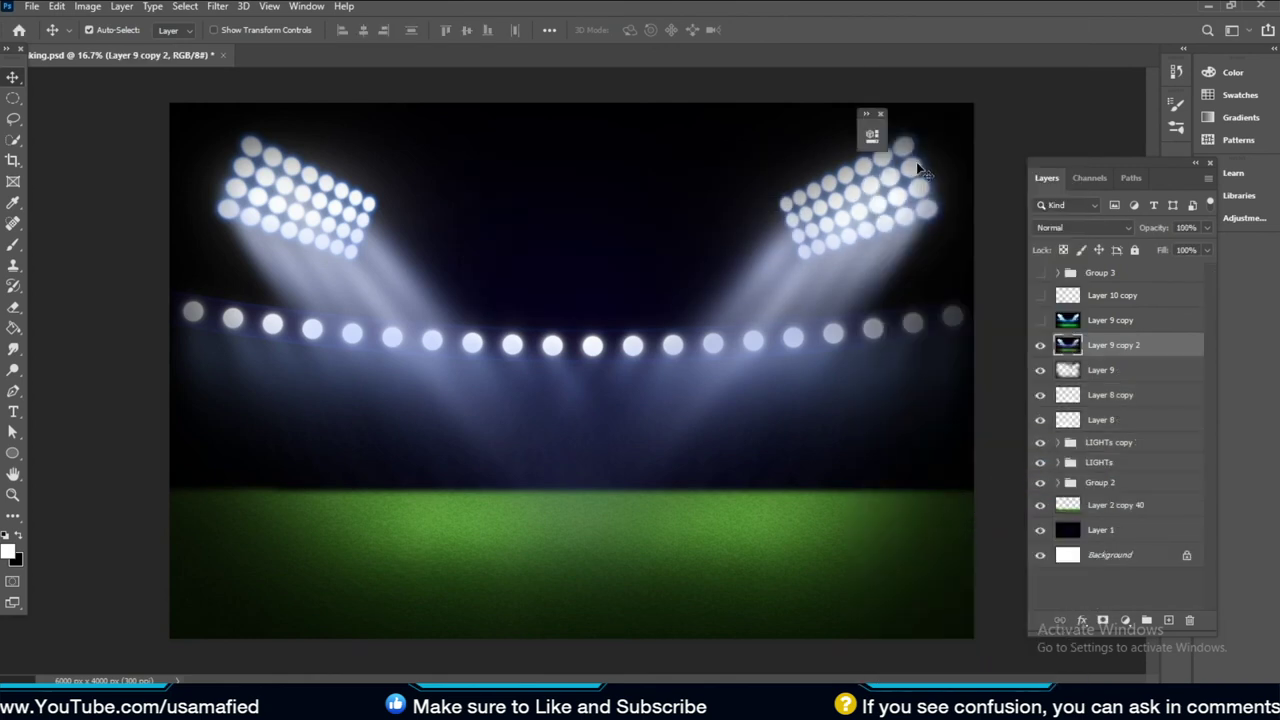
left_click(881, 114)
Apply Brightness/Contrast with brightness 21 and contrast 46 to the merged layer
left_click(92, 7)
mouse_move(112, 48)
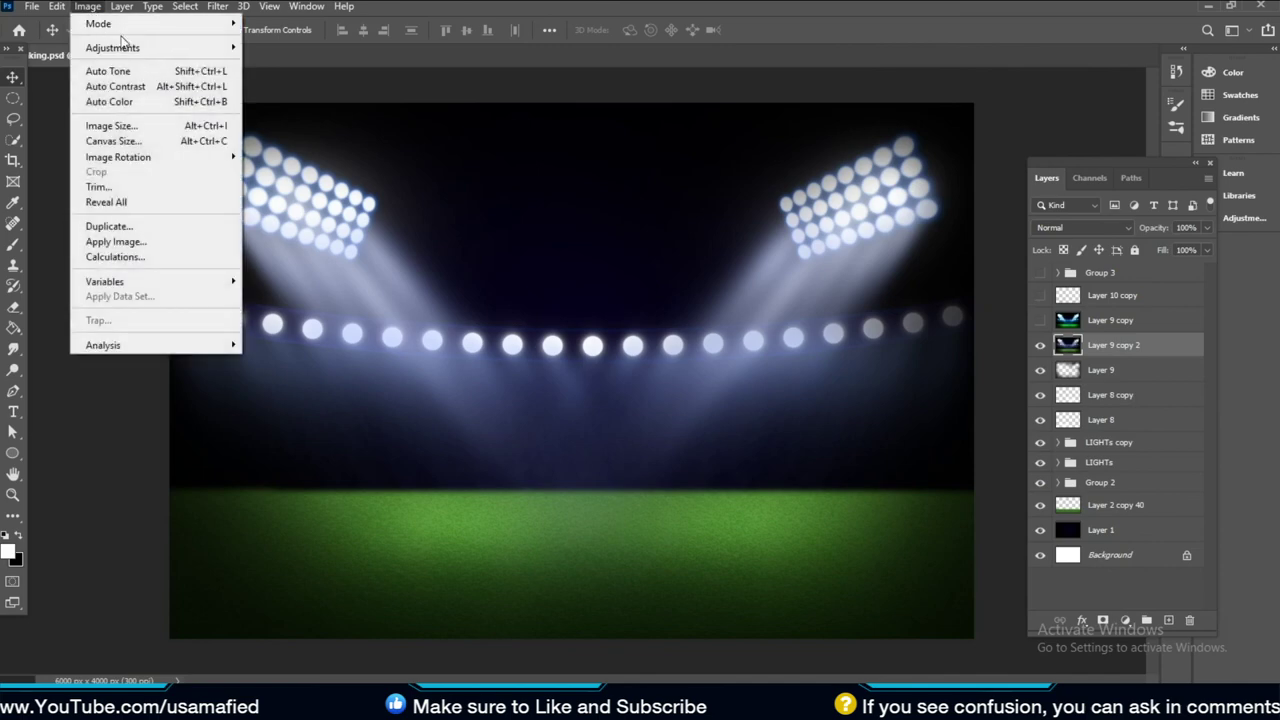
left_click(312, 50)
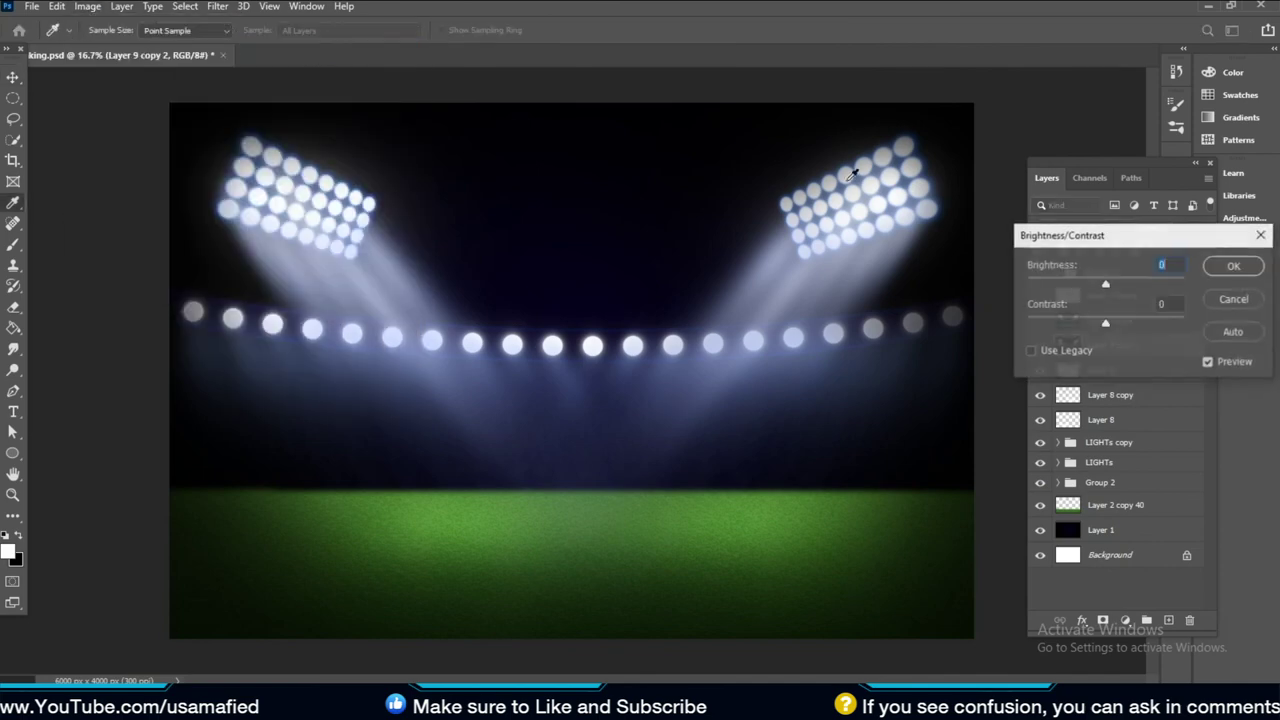
left_click(1142, 321)
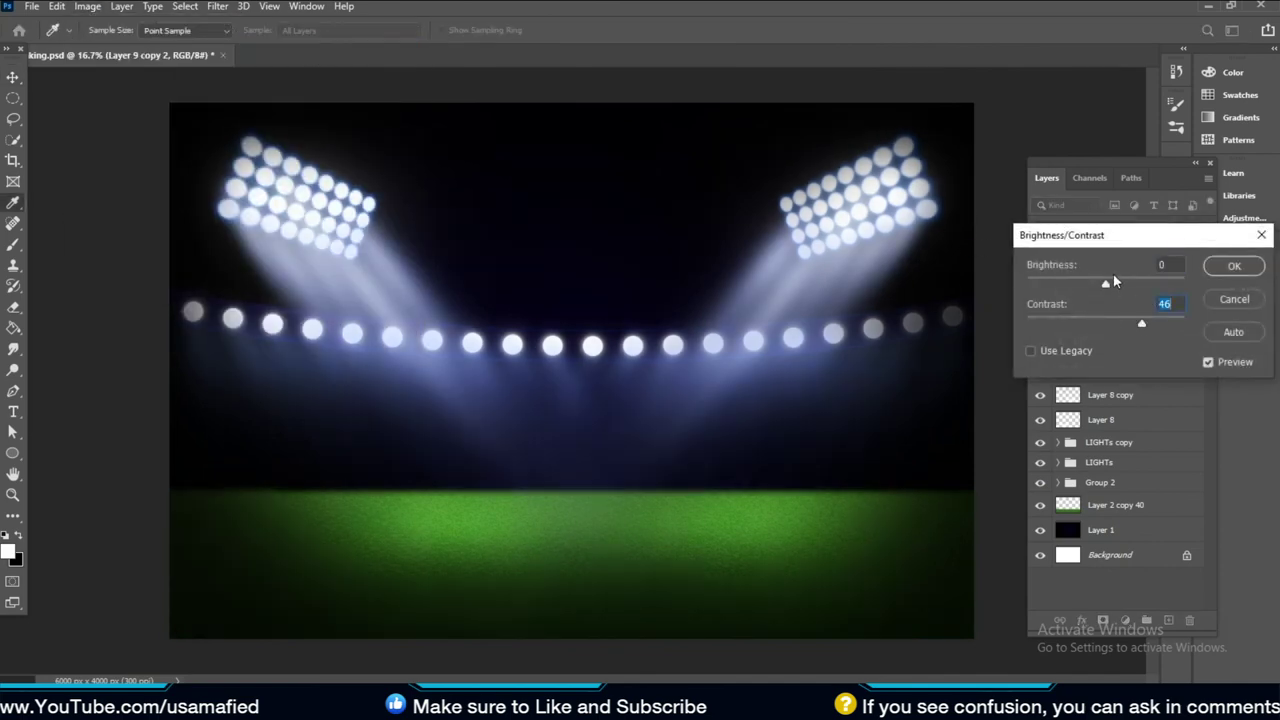
left_click(1117, 285)
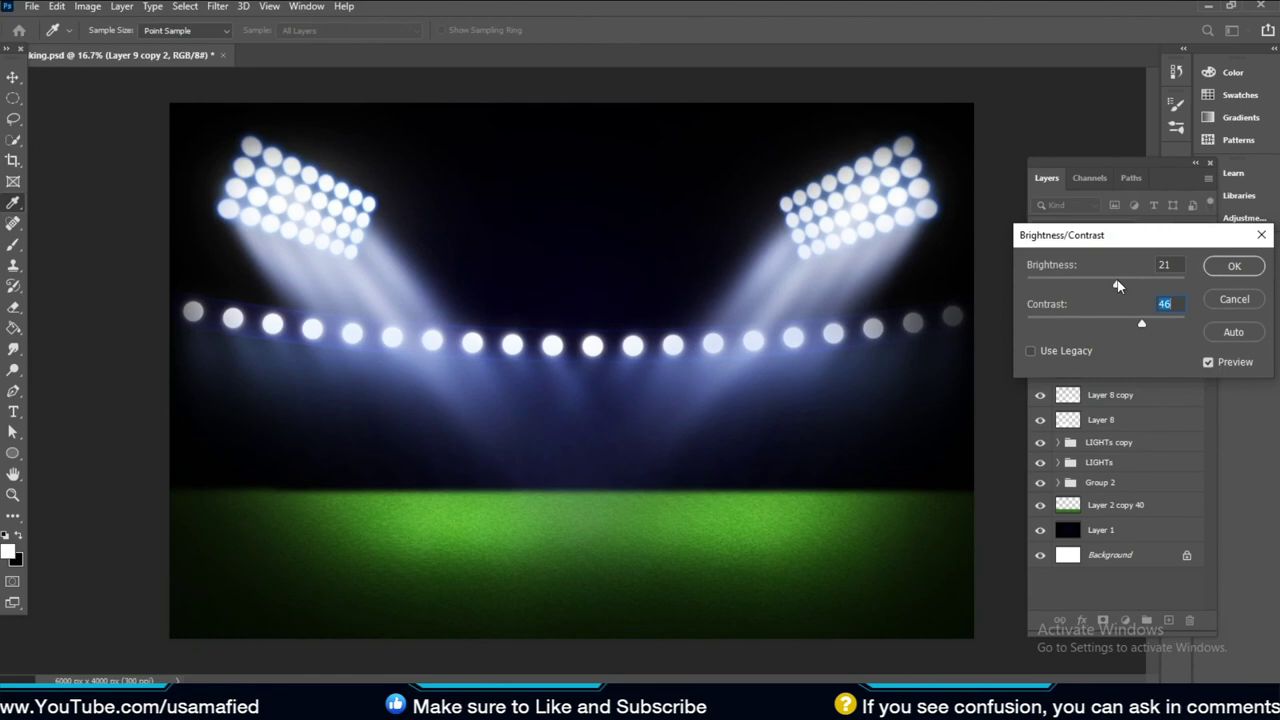
left_click(1211, 271)
Apply Vibrance +35 and Saturation +23 to the merged layer
left_click(88, 6)
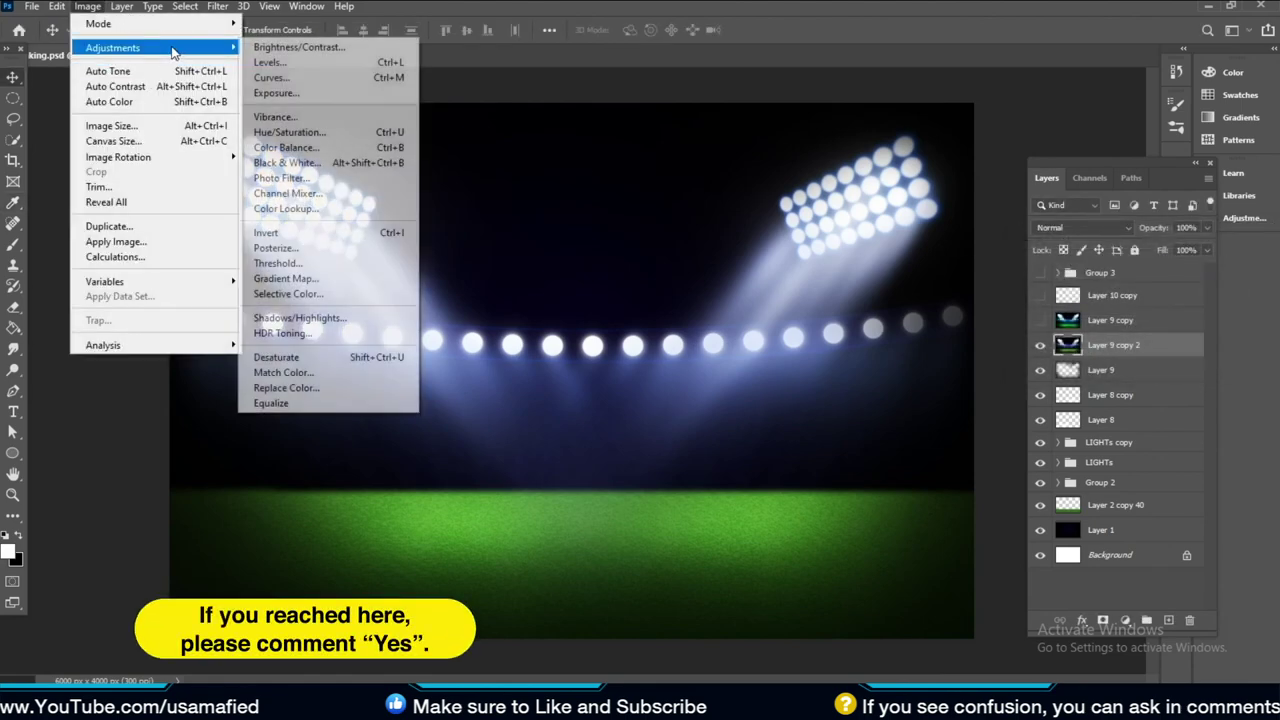
left_click(318, 119)
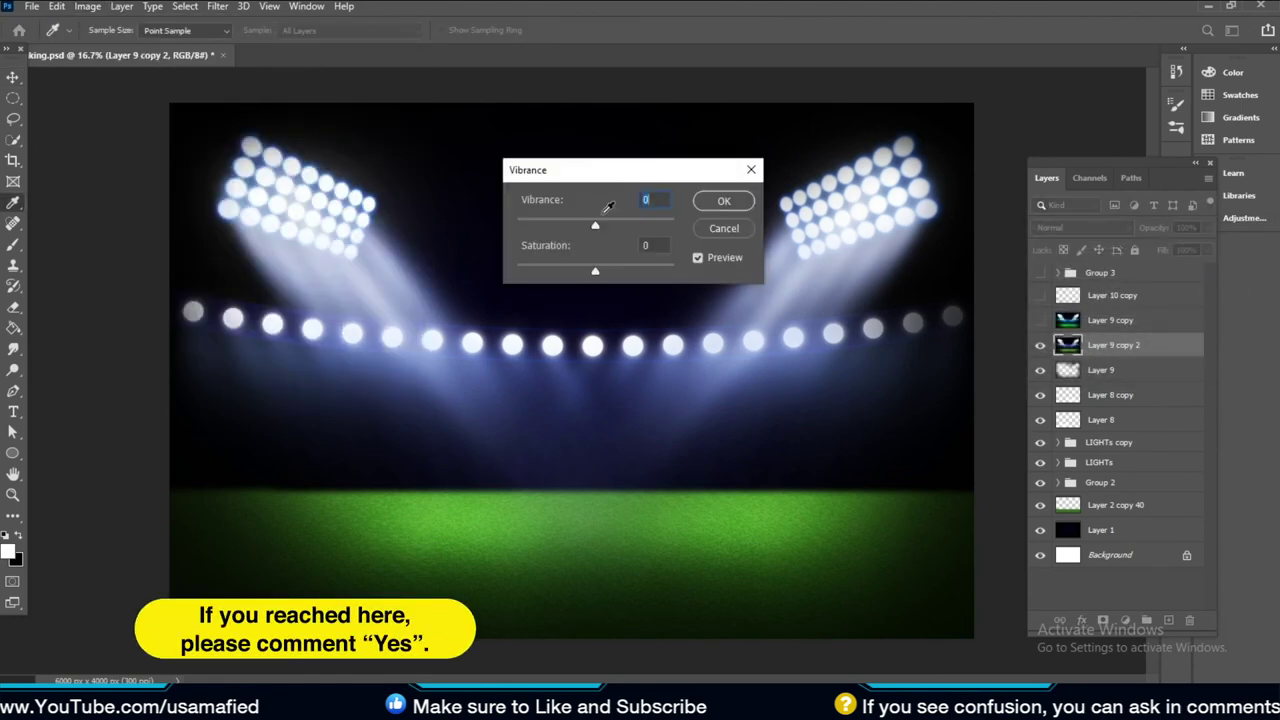
left_click_drag(619, 168, 1056, 83)
left_click_drag(1032, 141, 1059, 141)
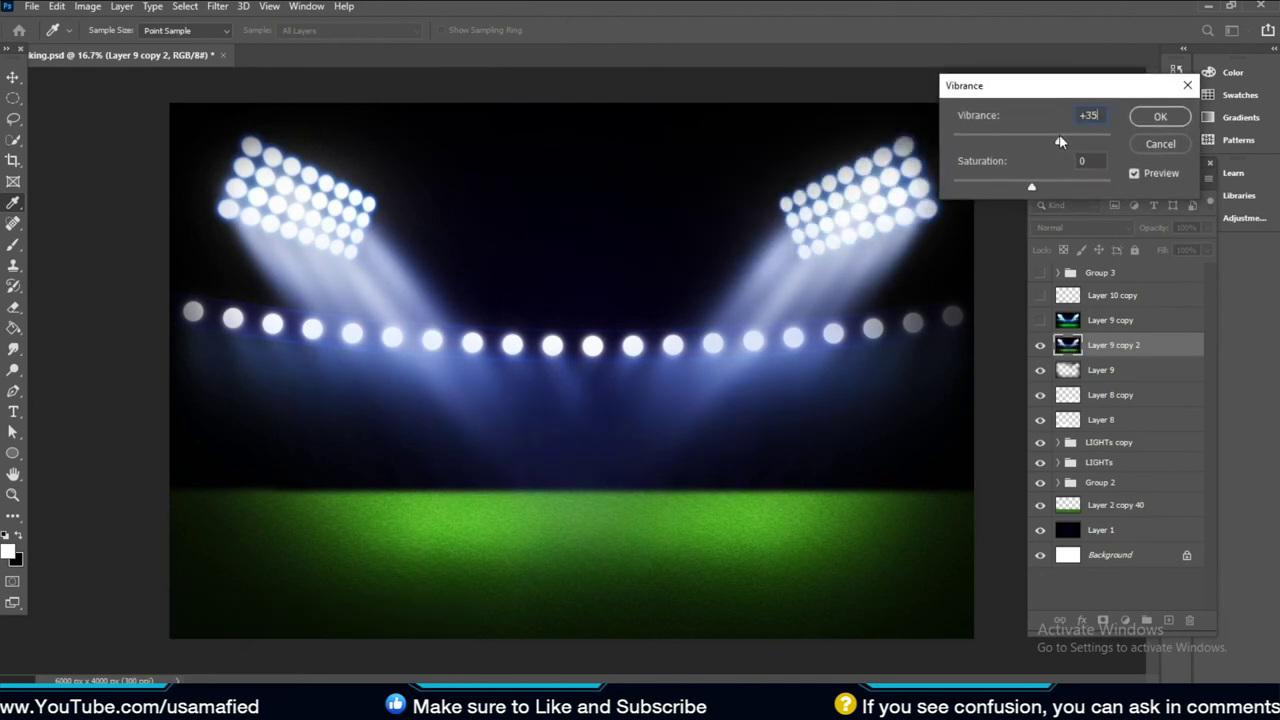
left_click_drag(1064, 188, 1053, 184)
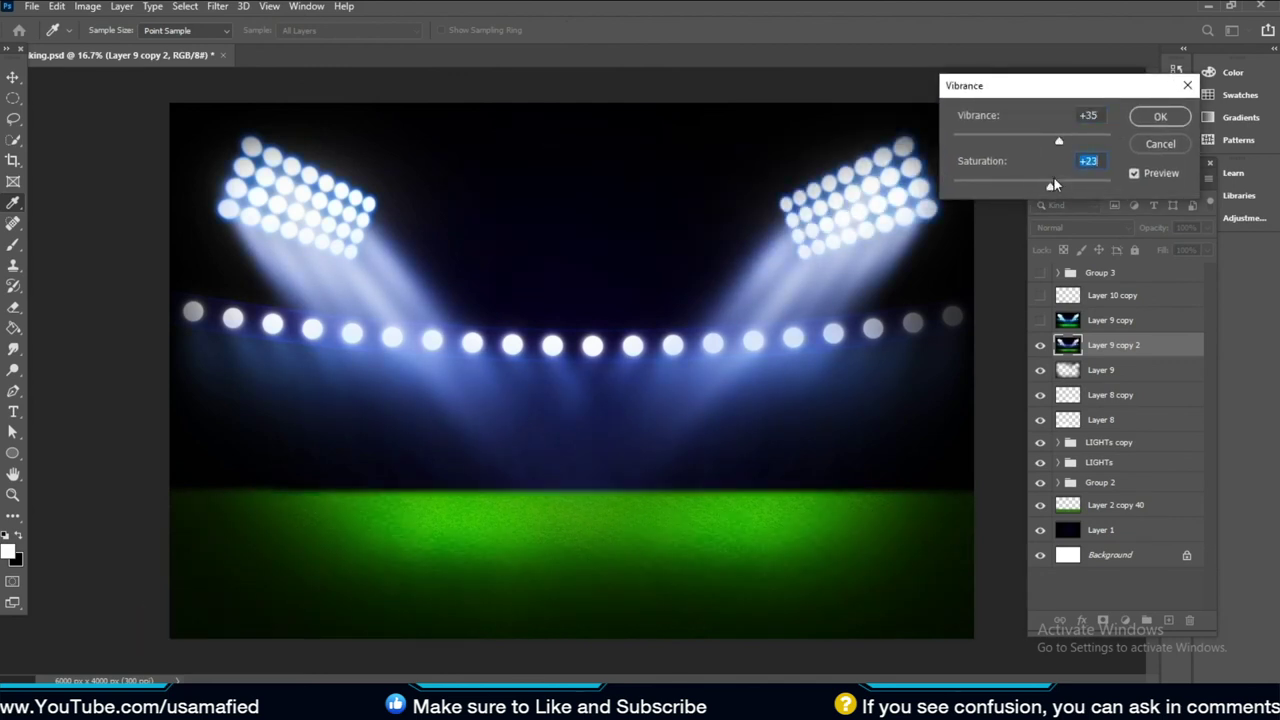
left_click(1158, 116)
left_click(88, 6)
left_click(90, 6)
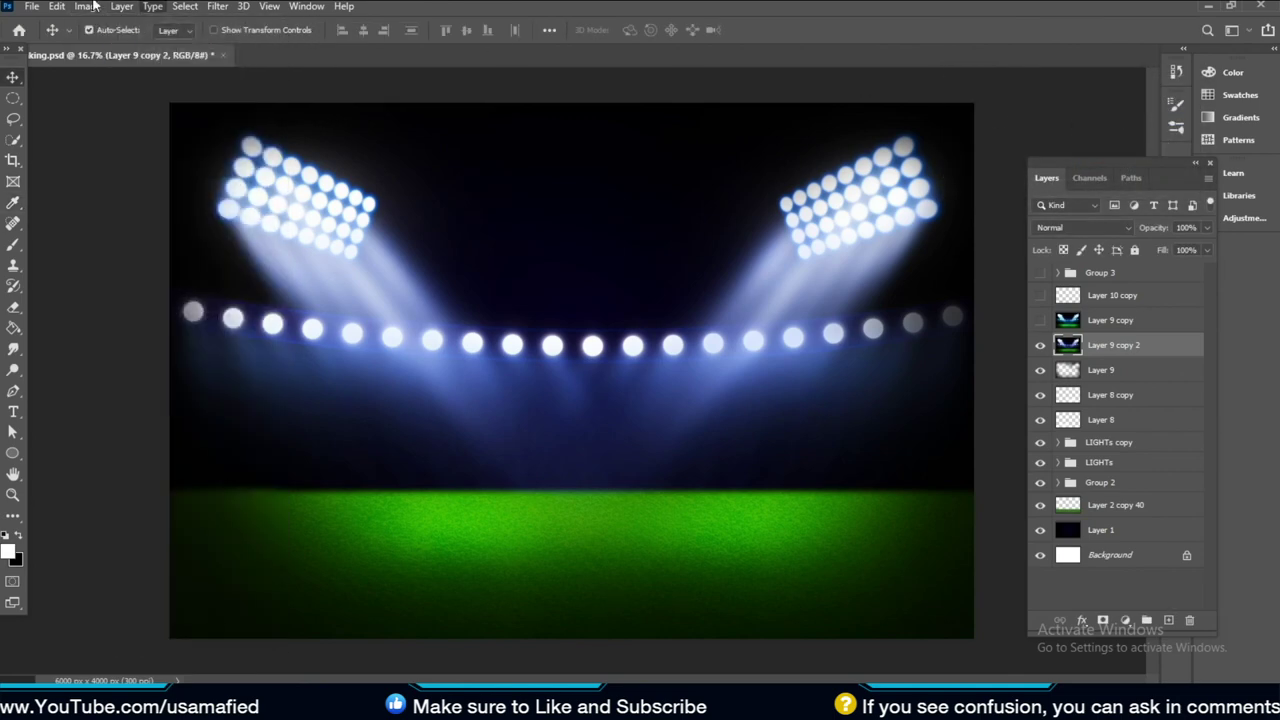
left_click(92, 6)
mouse_move(113, 48)
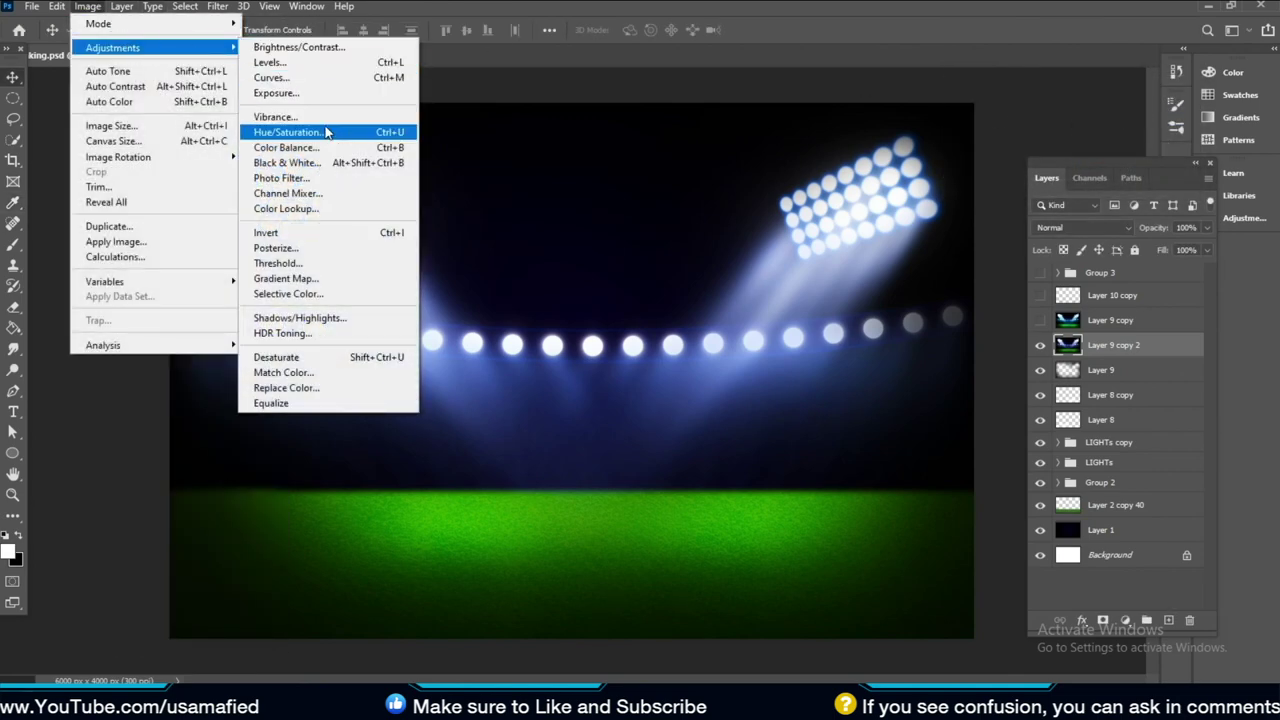
In Curves, lower the Red channel and pull the Green midtones down slightly
left_click(318, 78)
left_click(846, 177)
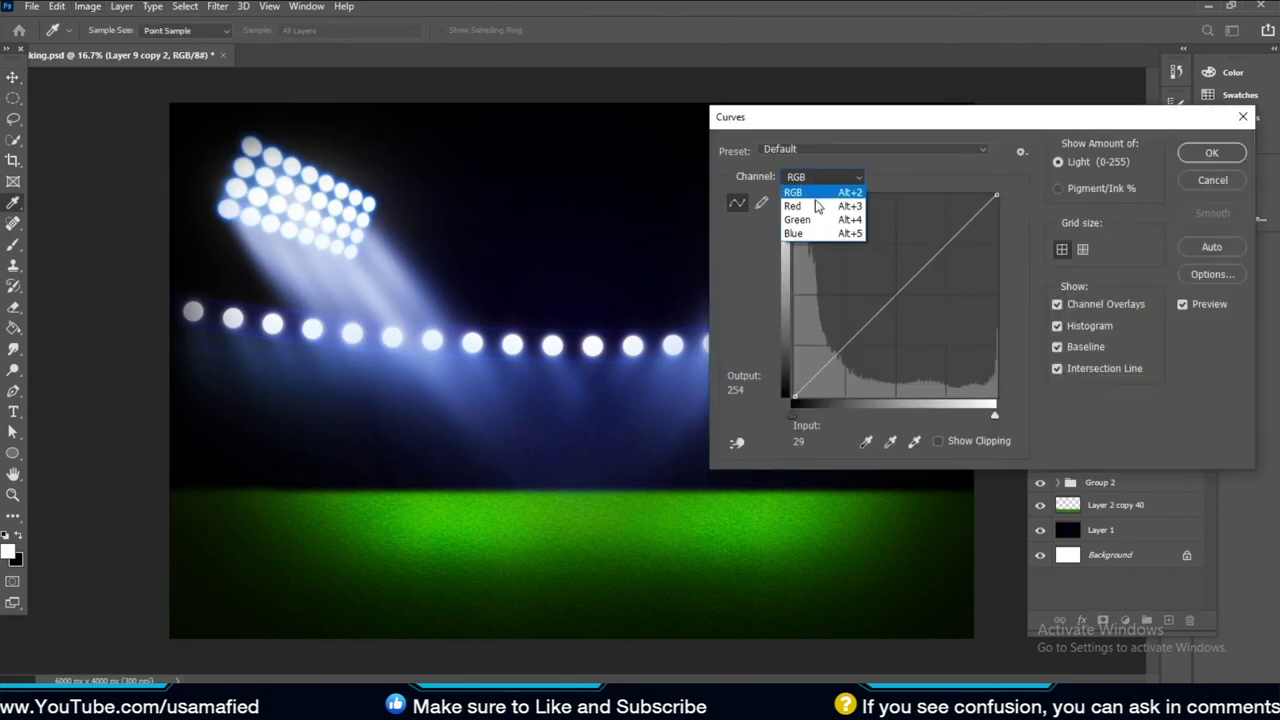
left_click(811, 208)
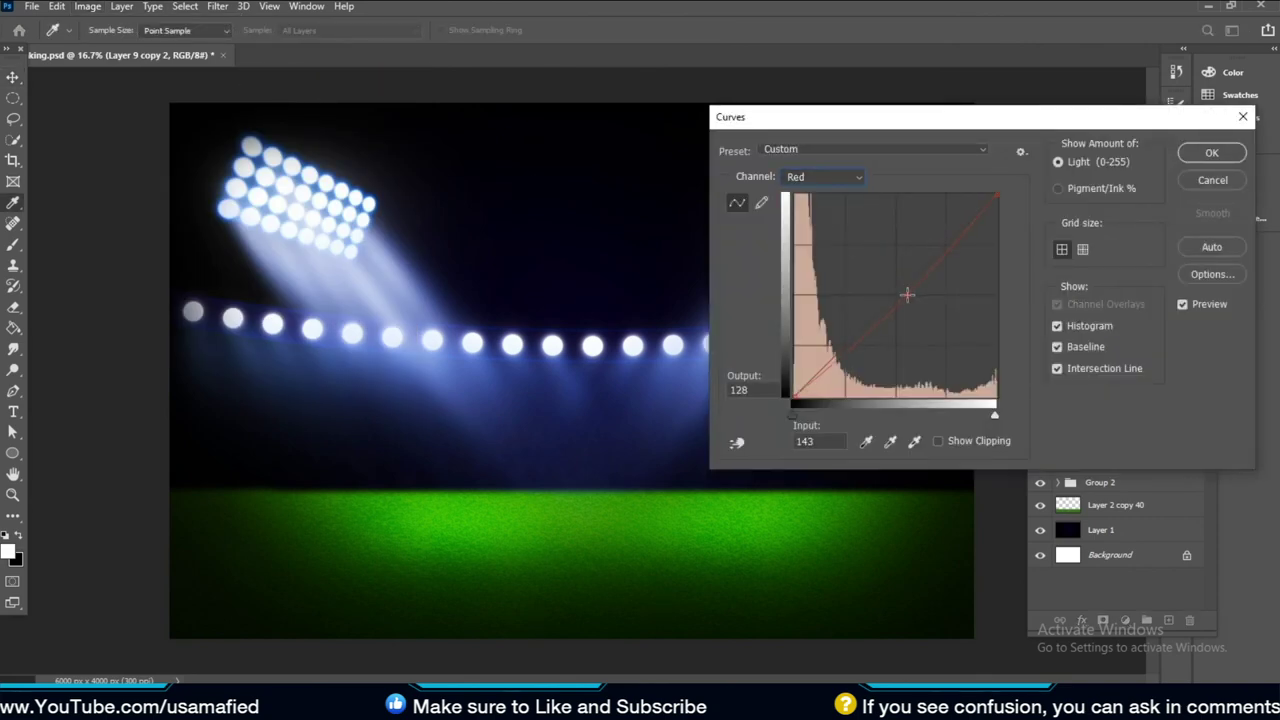
left_click_drag(855, 117, 1029, 71)
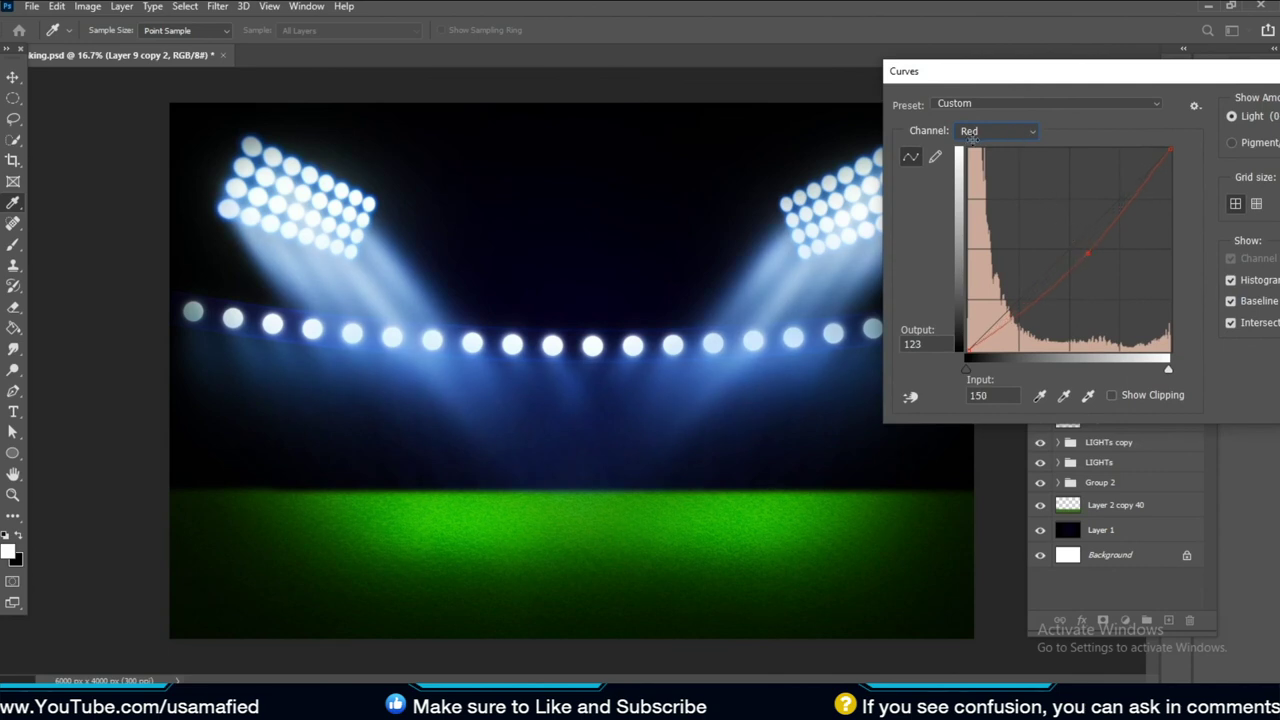
left_click(975, 133)
left_click(975, 176)
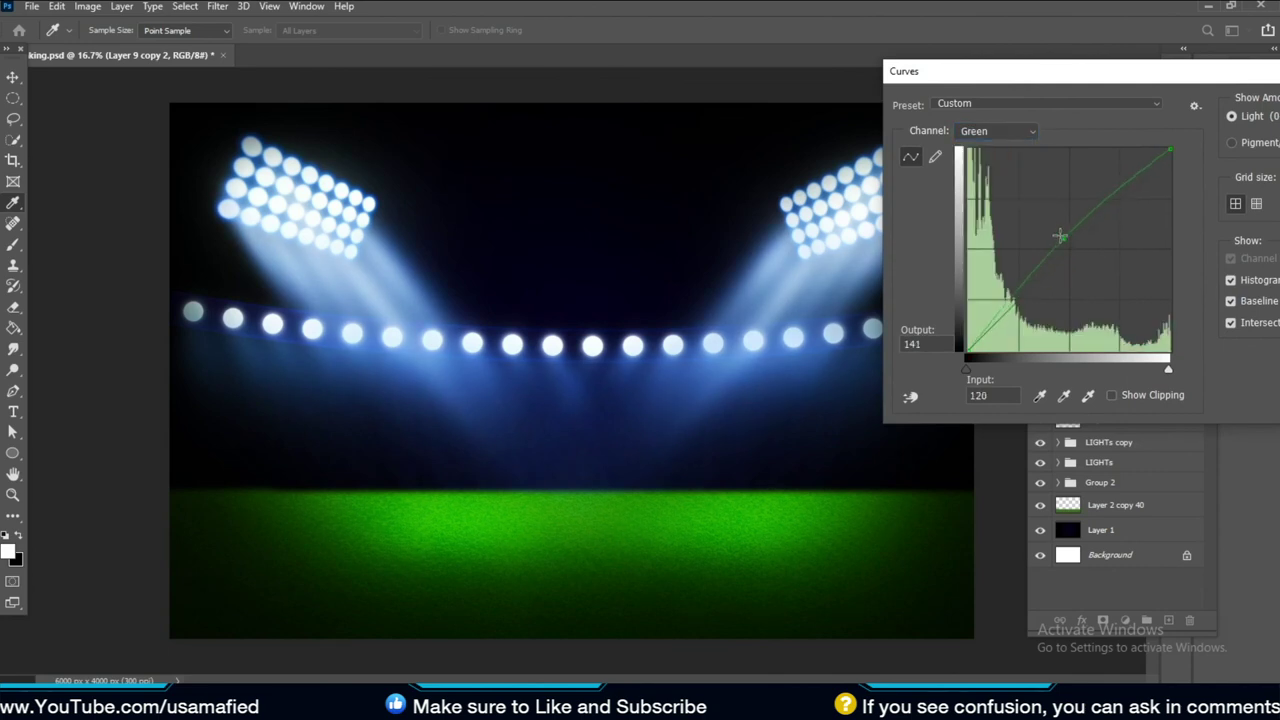
left_click_drag(1061, 236, 1071, 249)
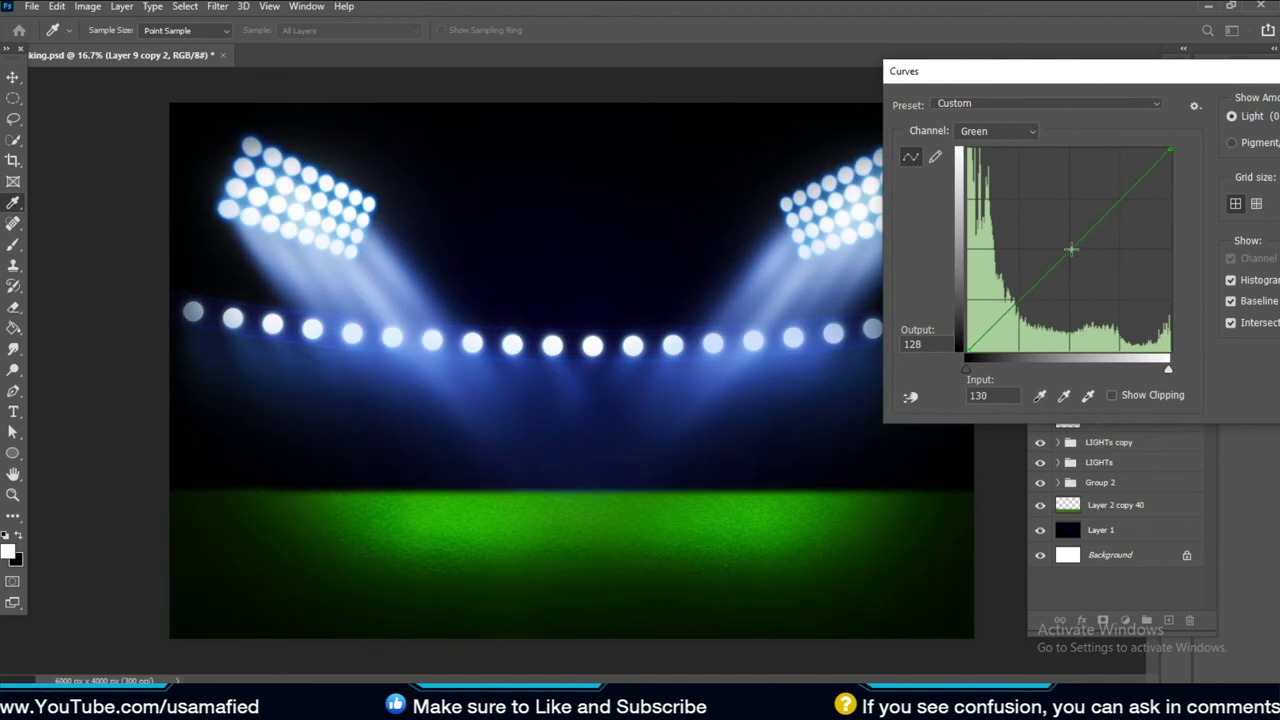
Lift the Blue channel curve for bluer lights and apply the Curves adjustment
left_click(975, 131)
left_click(975, 190)
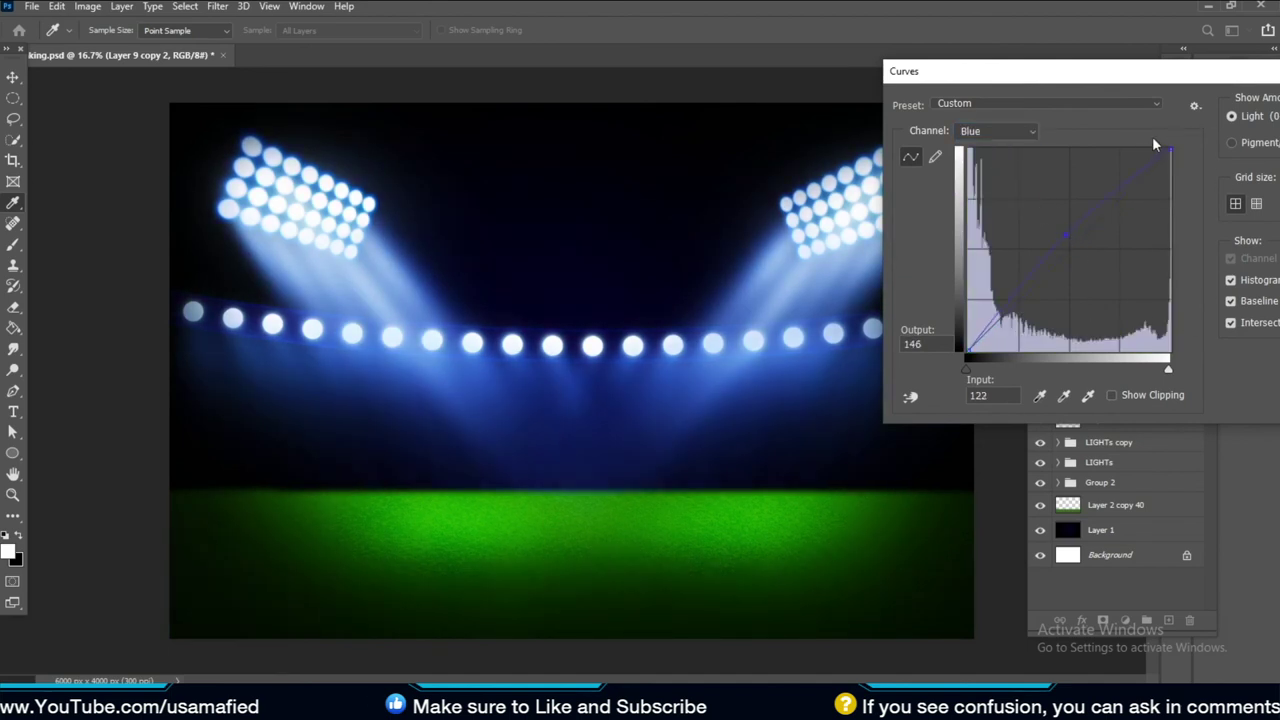
left_click_drag(1080, 71, 803, 71)
left_click(1105, 94)
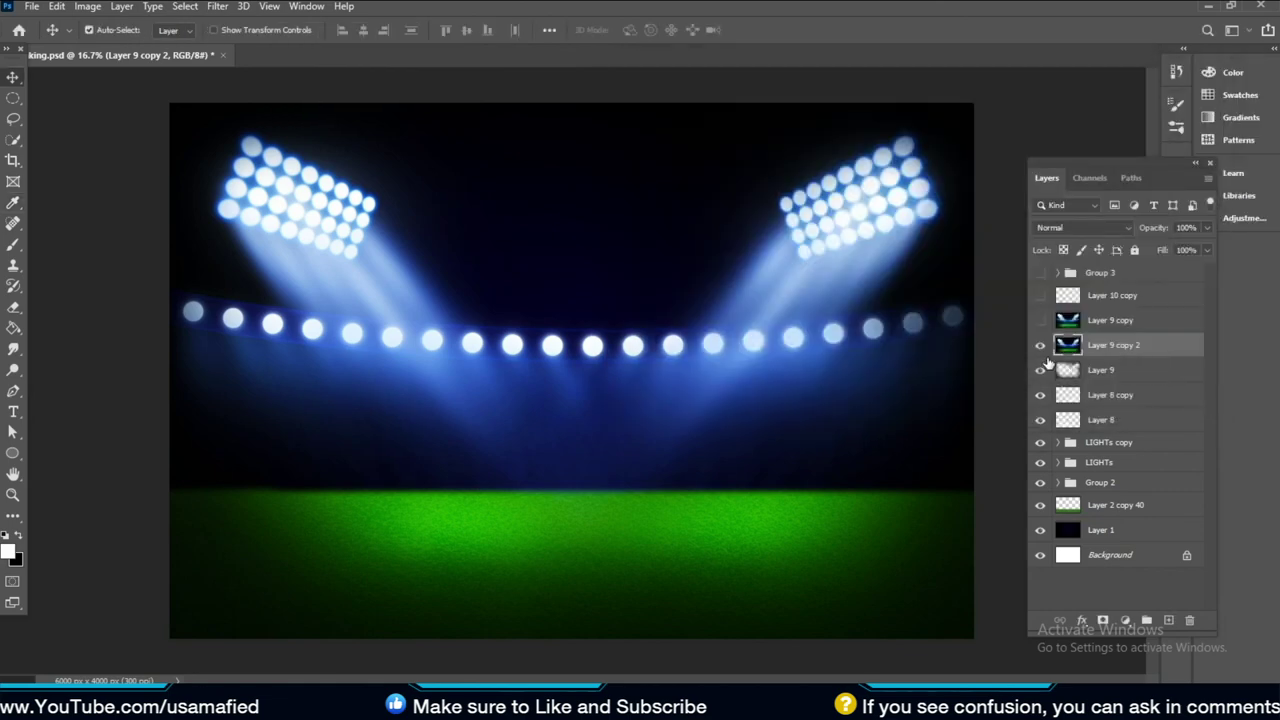
left_click(1040, 345)
left_click(1040, 345)
left_click(1040, 320)
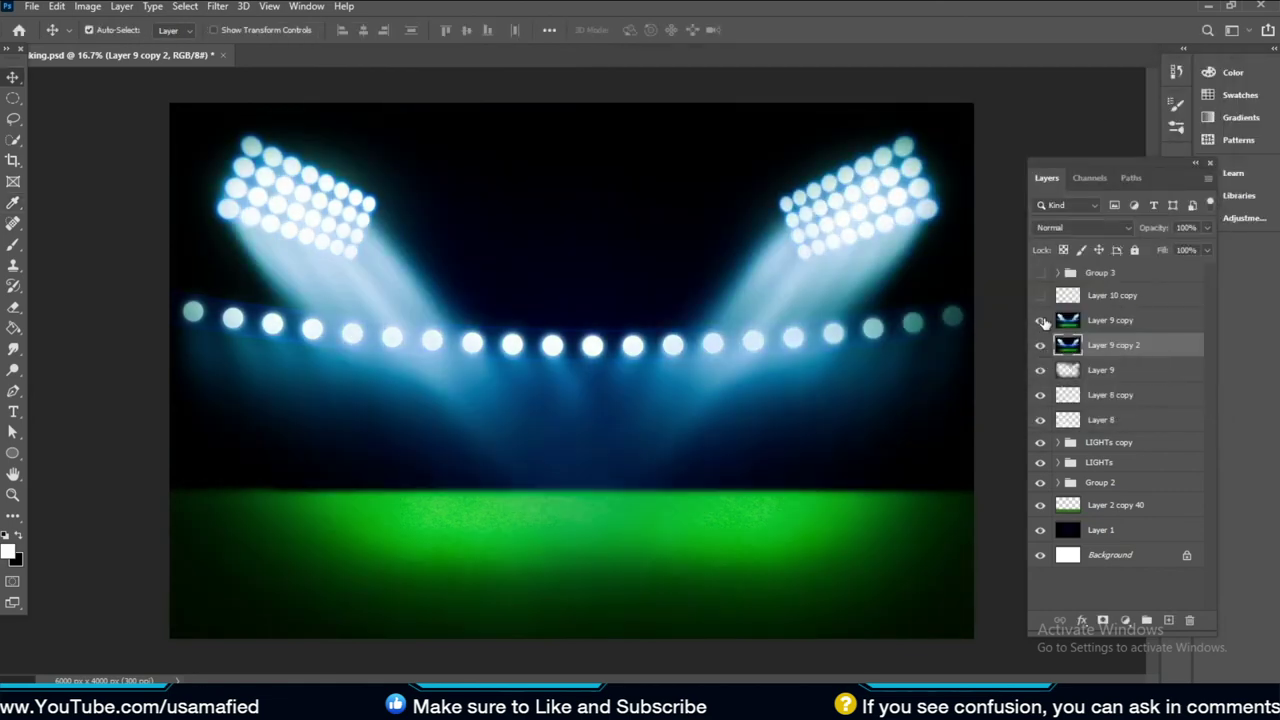
left_click(1040, 320)
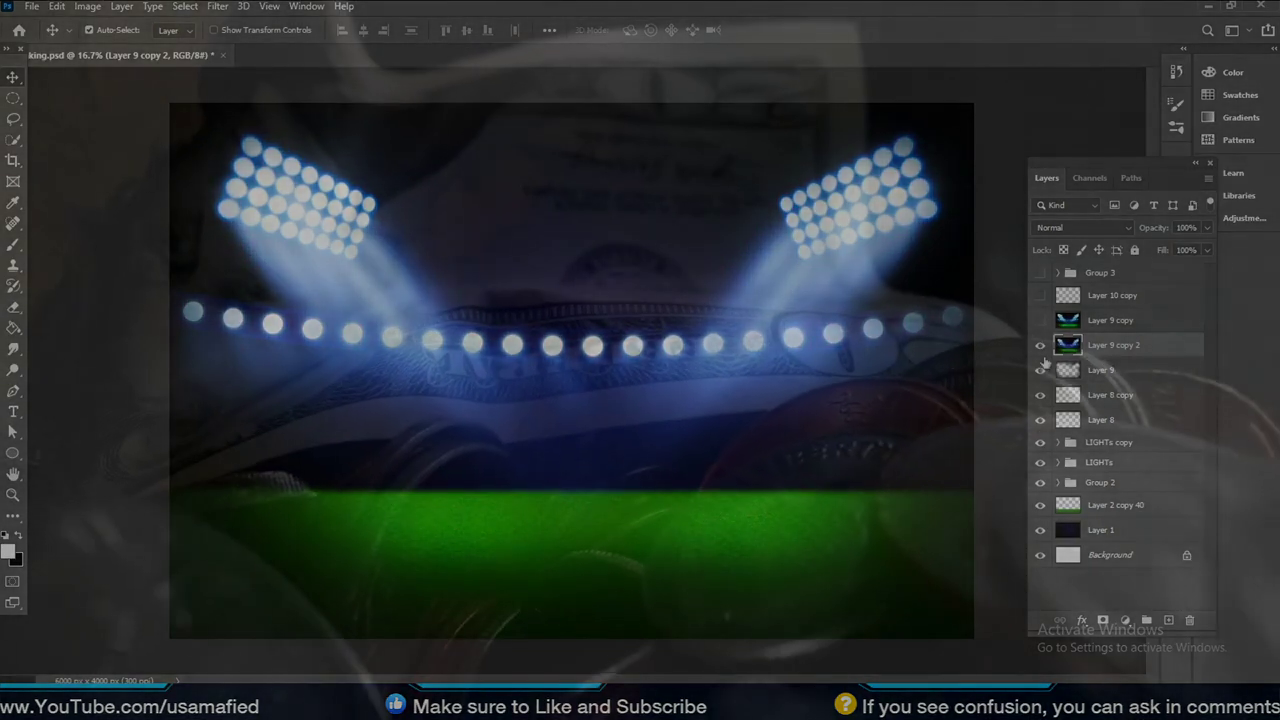